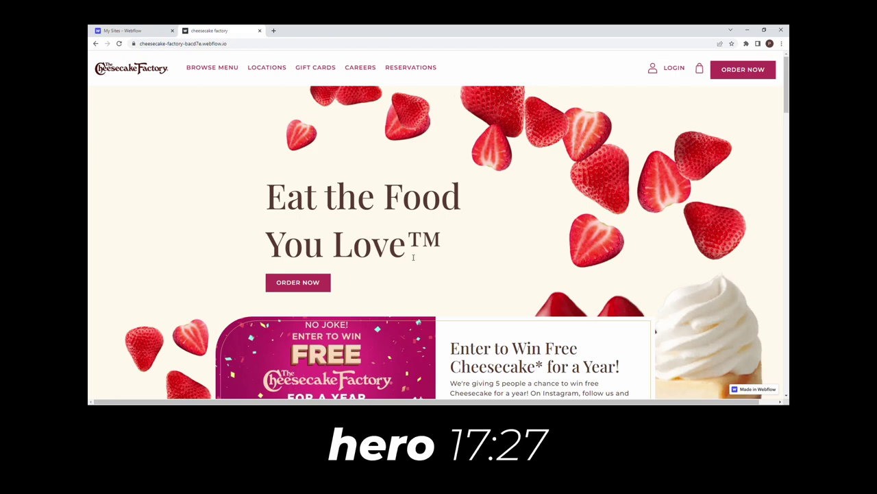
Step: Select the 'Eat the Food You Love' heading text and scroll through the hero section
mouse_move(452, 245)
left_mouse_down()
mouse_move(287, 199)
mouse_move(421, 209)
mouse_move(468, 251)
left_mouse_up()
scroll(465, 247, "down", 2)
scroll(466, 247, "up", 2)
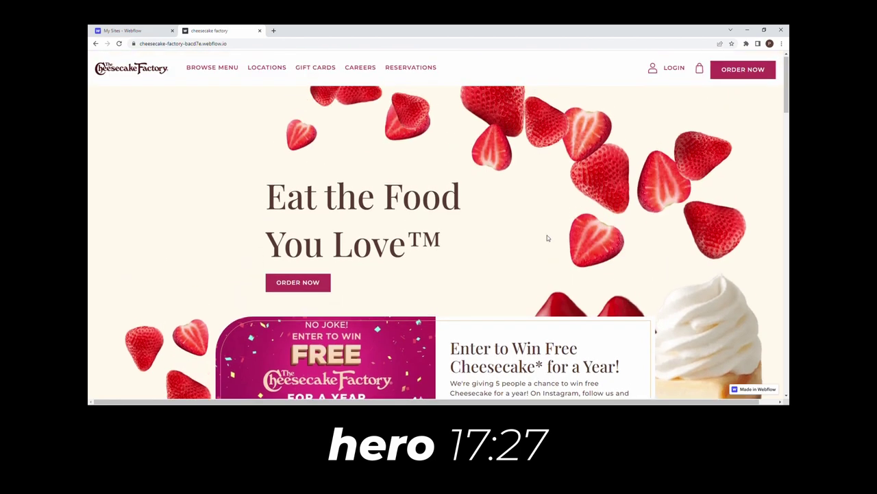
scroll(498, 217, "down", 2)
scroll(498, 218, "up", 2)
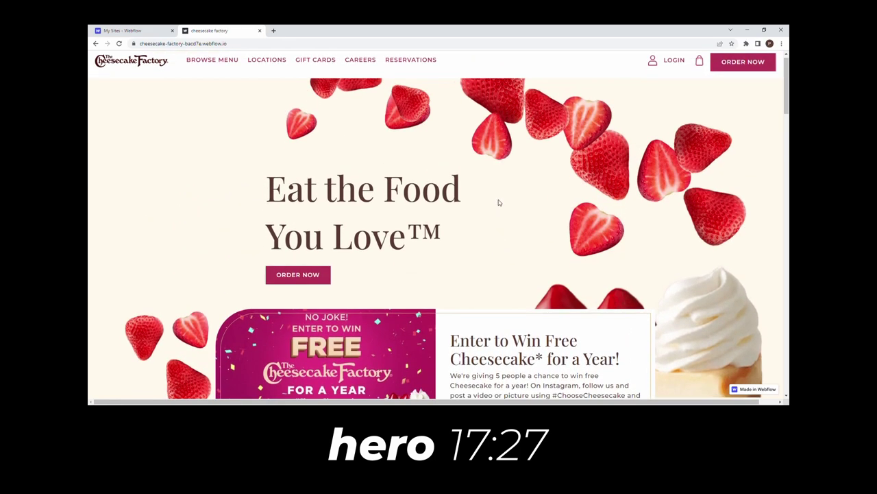
scroll(498, 201, "down", 1)
scroll(498, 202, "up", 1)
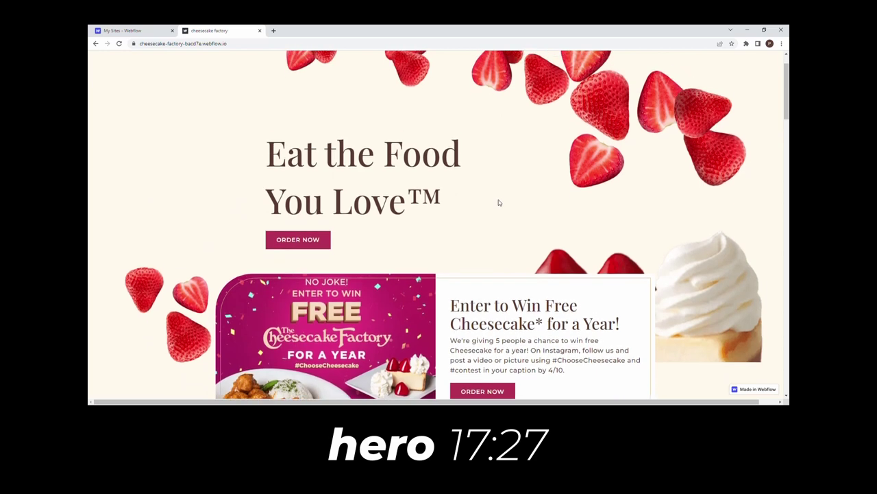
scroll(499, 202, "down", 2)
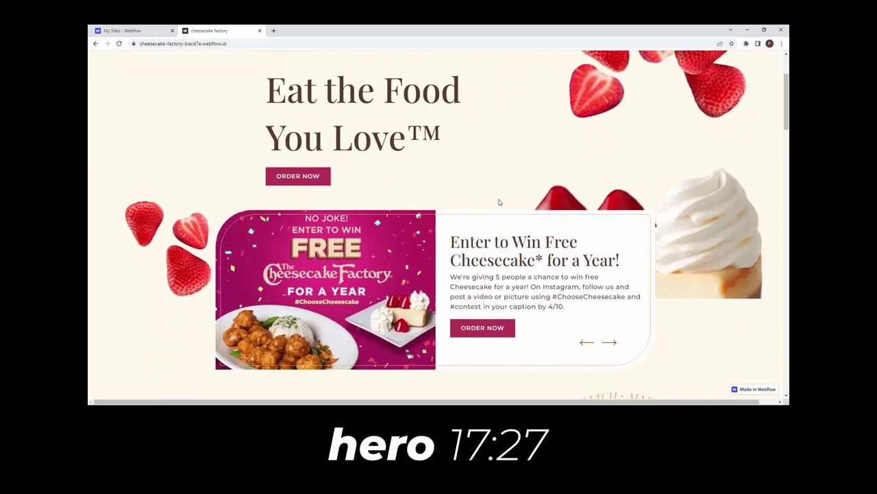
scroll(500, 202, "up", 2)
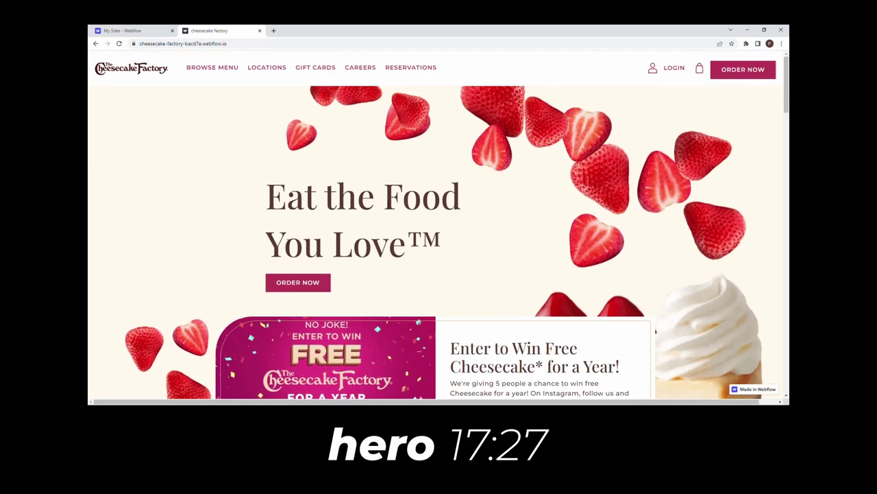
scroll(314, 289, "down", 3)
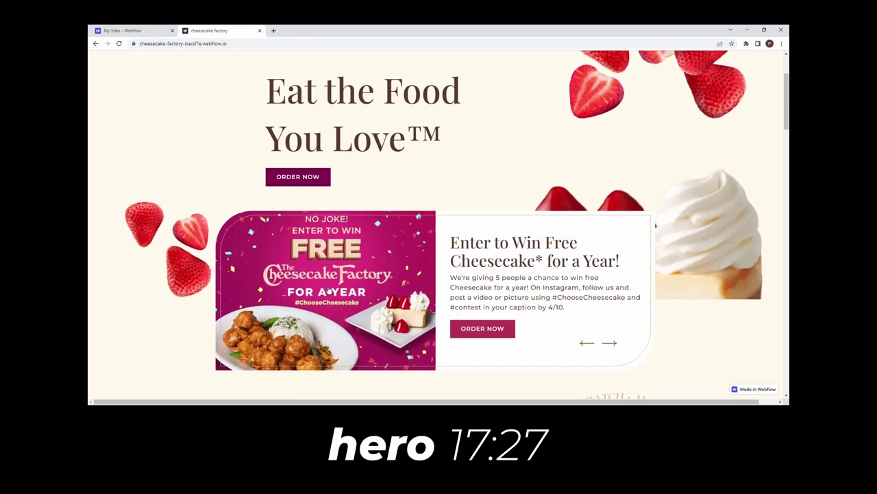
scroll(505, 352, "down", 1)
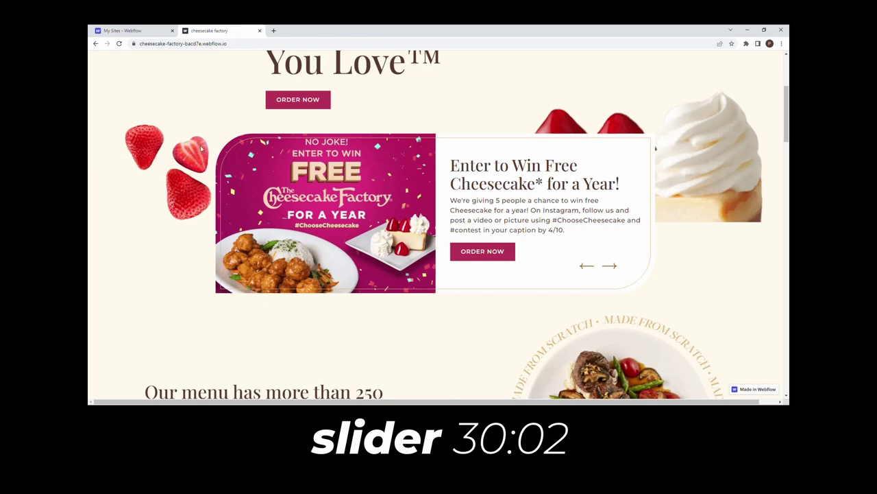
Step: Advance the promo slider three slides to the restaurant staff photo and scroll toward the menu
left_click(611, 267)
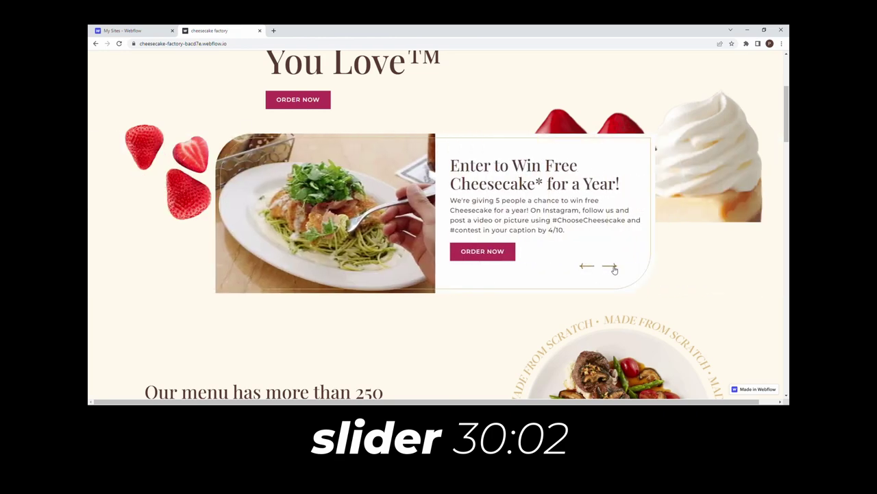
left_click(613, 268)
left_click(614, 269)
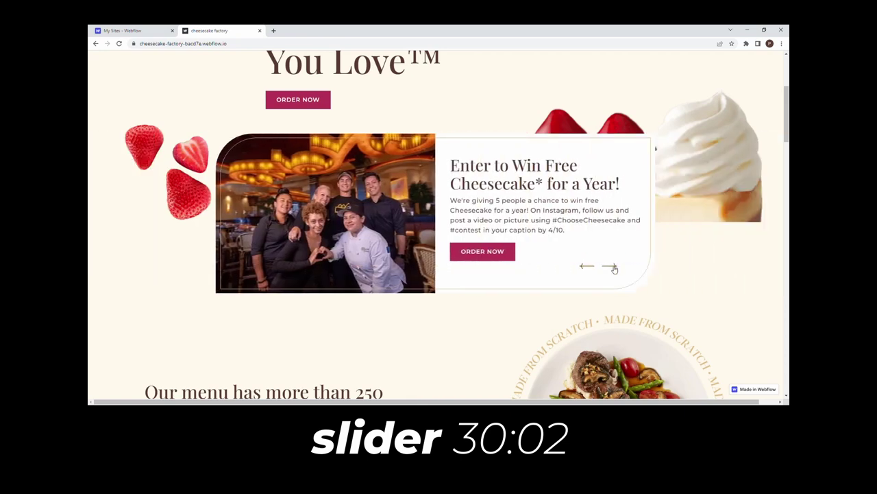
scroll(615, 268, "down", 3)
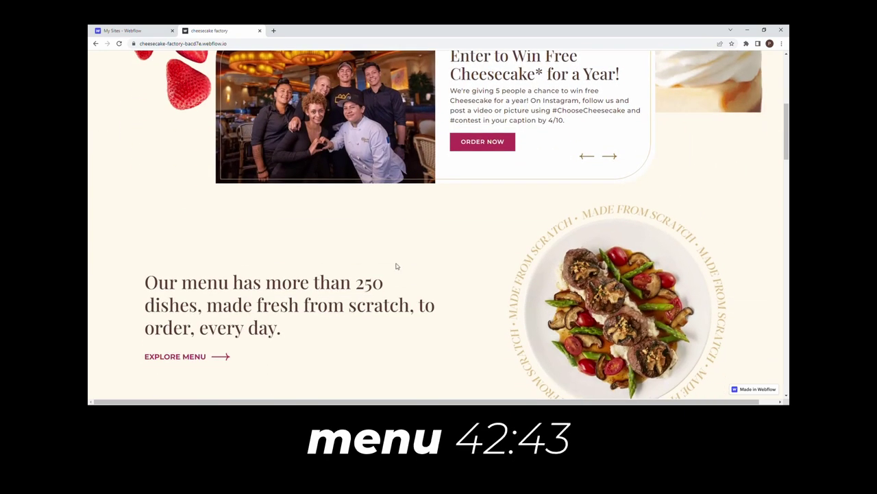
Step: Scroll past the menu section down to the Coconut Cream Pie Cheesecake spotlight
scroll(396, 266, "down", 3)
scroll(396, 264, "up", 1)
scroll(396, 264, "up", 3)
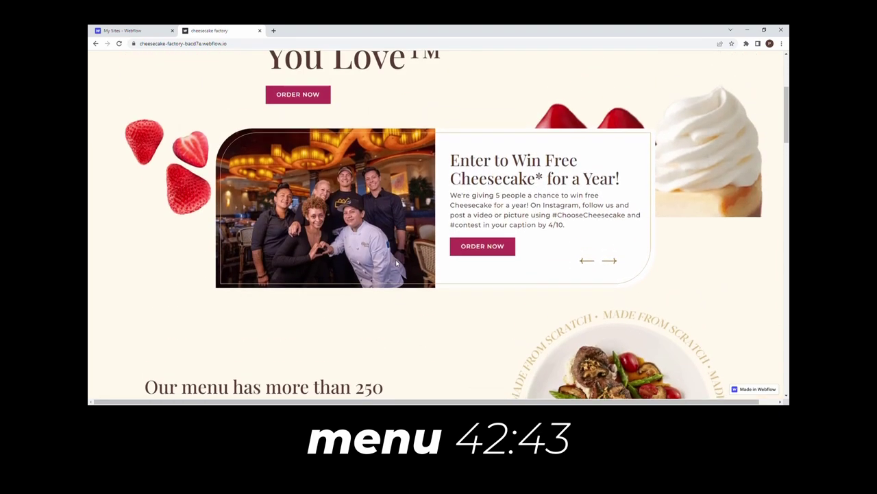
scroll(396, 263, "down", 4)
scroll(395, 260, "up", 4)
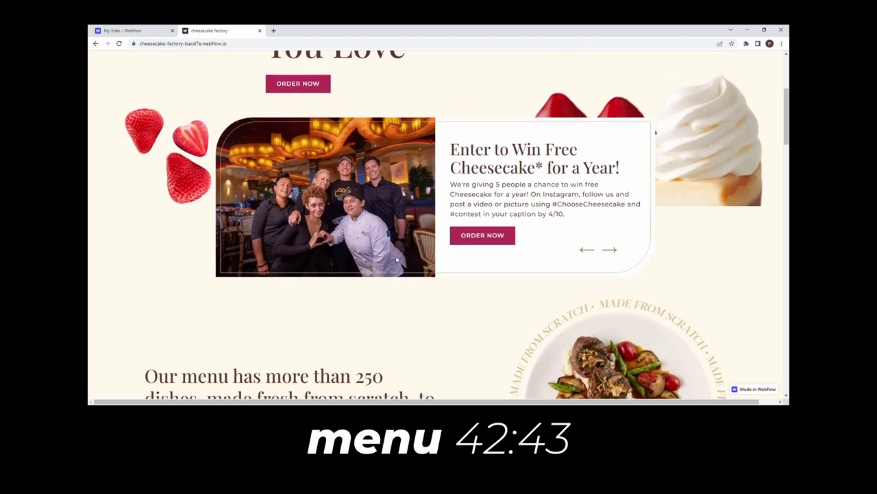
scroll(395, 259, "down", 4)
scroll(399, 258, "up", 3)
scroll(399, 259, "down", 2)
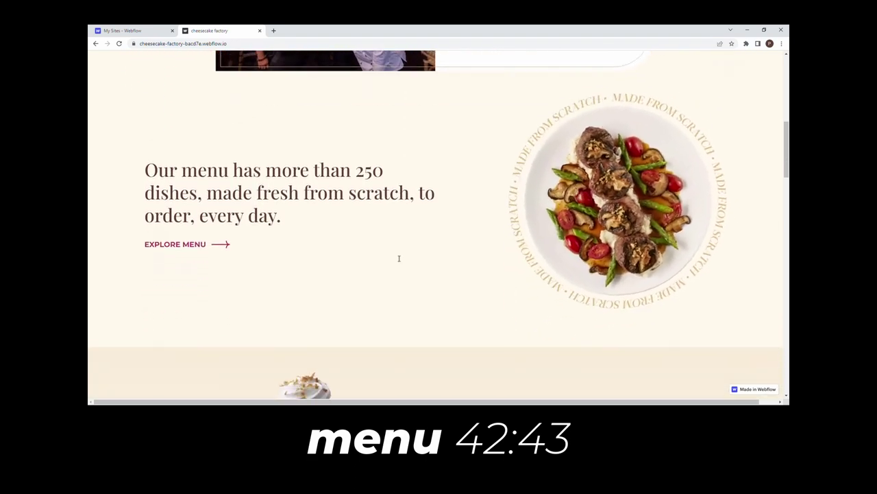
scroll(399, 258, "up", 4)
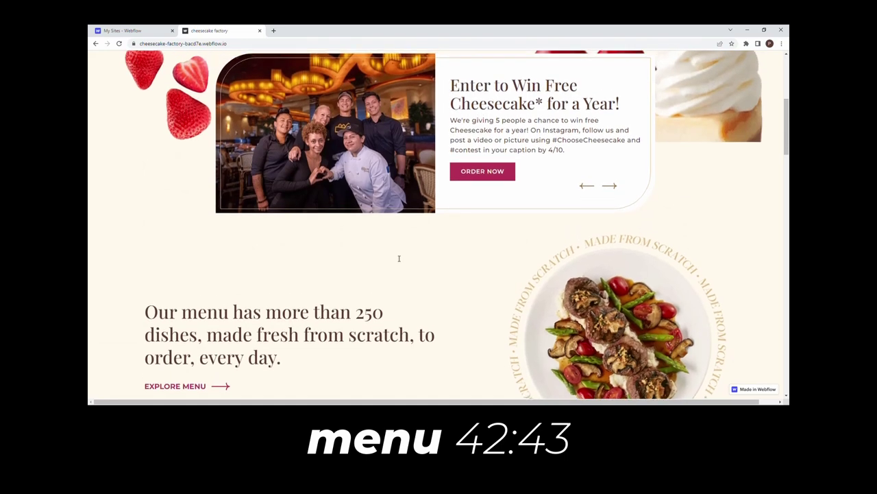
scroll(399, 258, "down", 2)
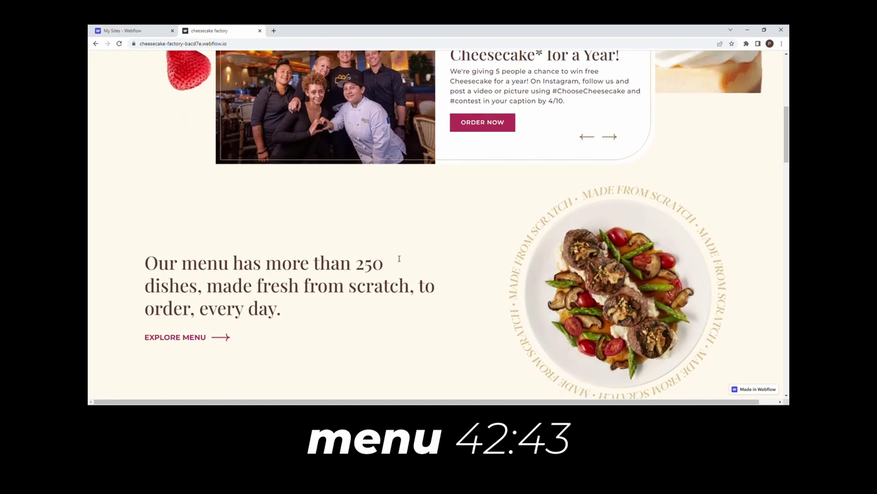
scroll(399, 259, "down", 4)
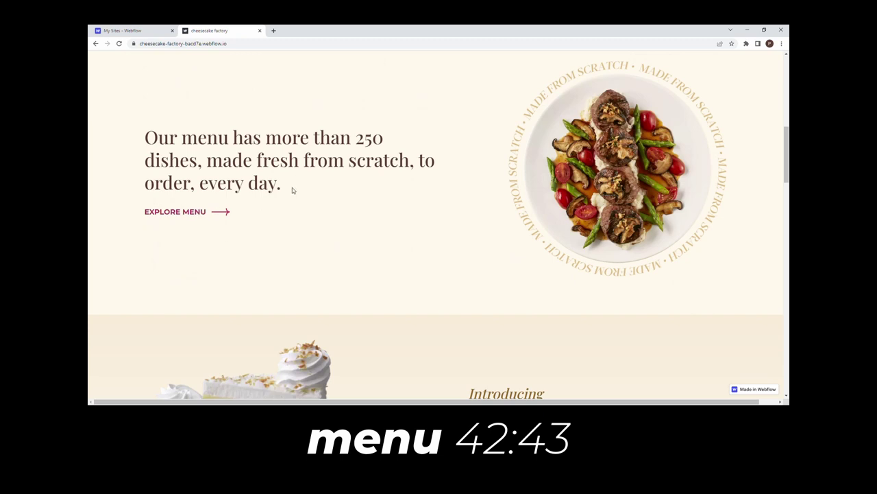
scroll(256, 154, "down", 6)
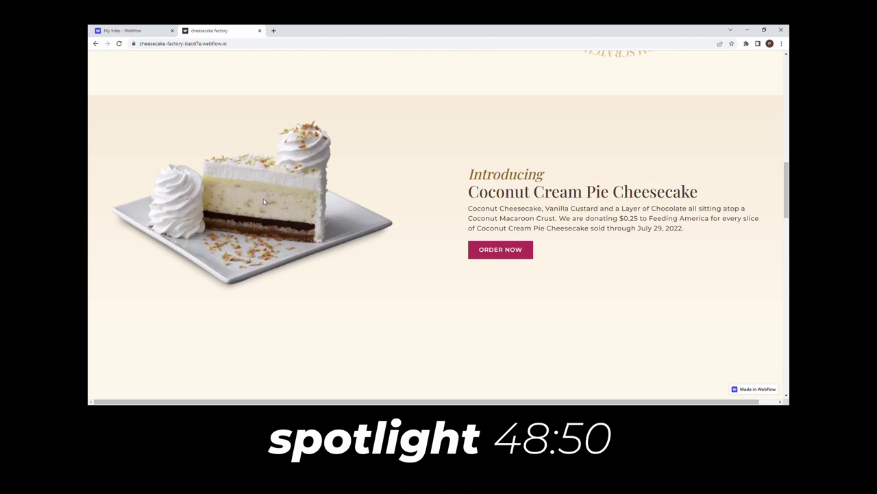
Step: Select the word 'Introducing', clear the selection, and scroll to the 30 Legendary Flavors section
double_click(482, 177)
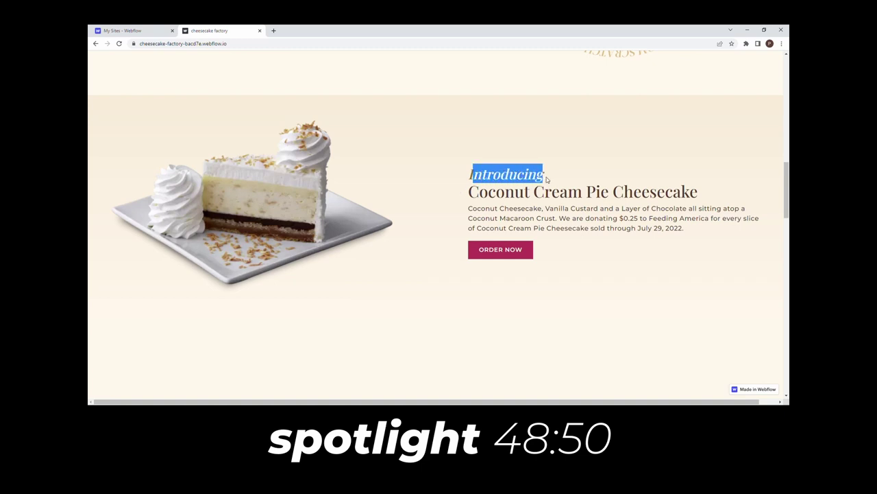
left_click(610, 220)
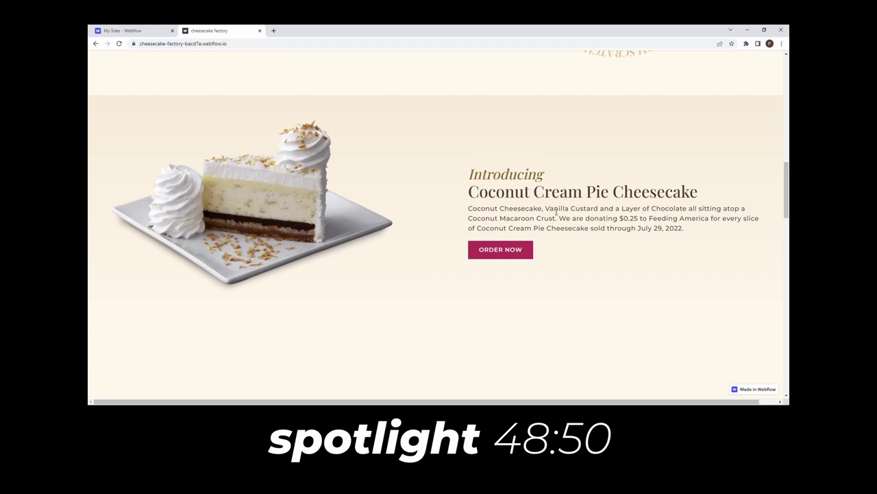
scroll(507, 205, "down", 4)
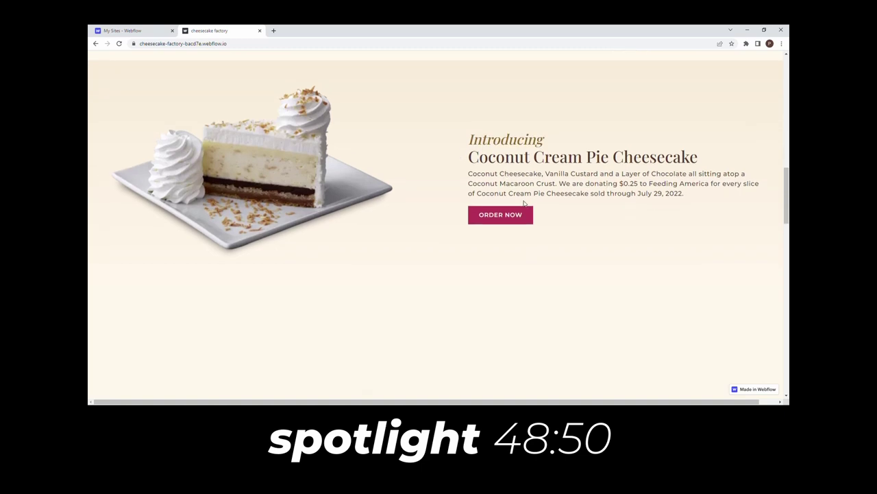
scroll(594, 180, "up", 1)
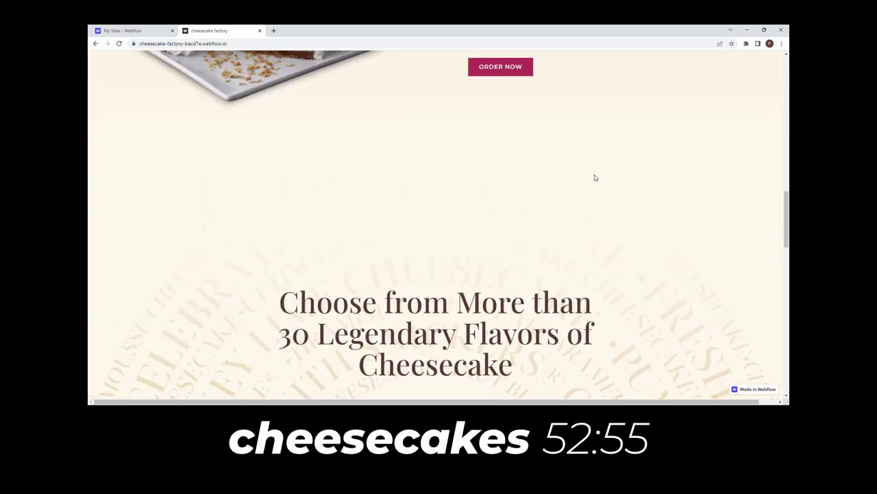
scroll(595, 178, "down", 3)
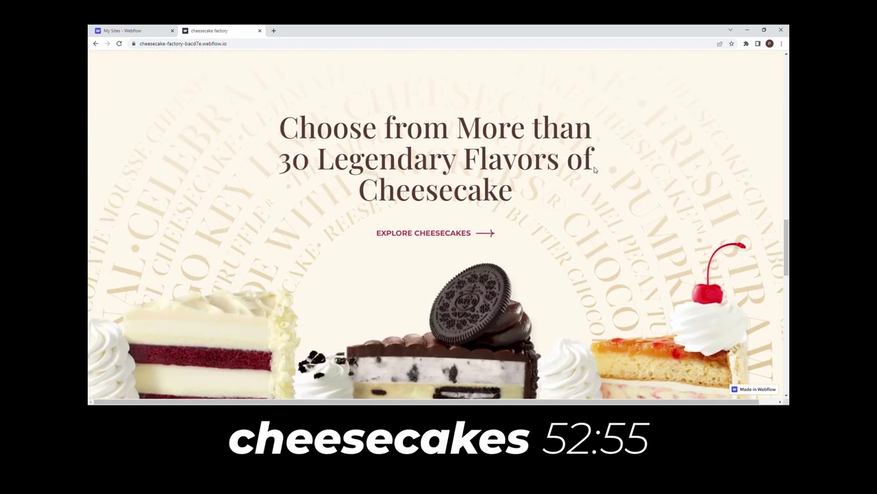
scroll(595, 165, "up", 1)
scroll(595, 165, "down", 2)
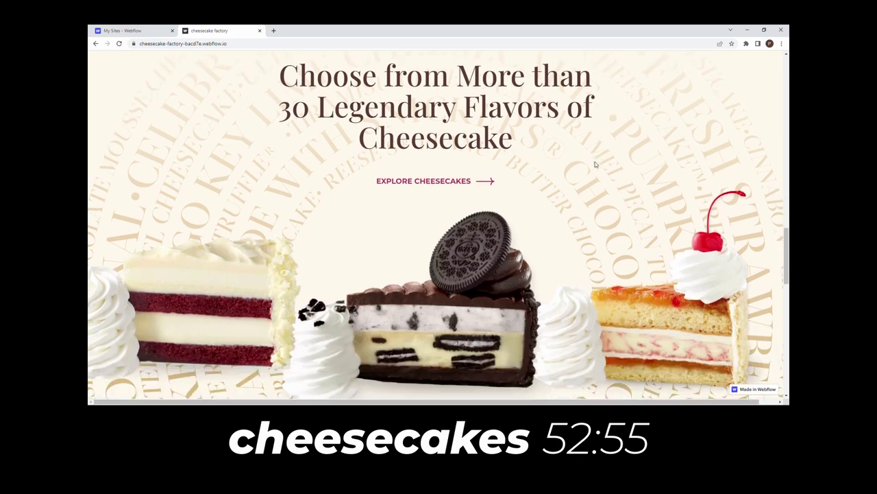
scroll(594, 165, "up", 1)
scroll(595, 159, "down", 2)
scroll(595, 157, "down", 2)
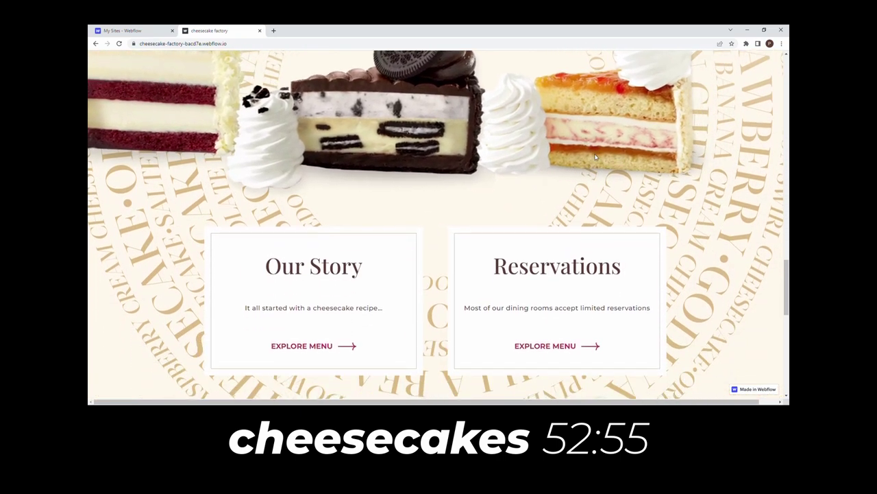
scroll(595, 157, "up", 1)
scroll(595, 158, "up", 3)
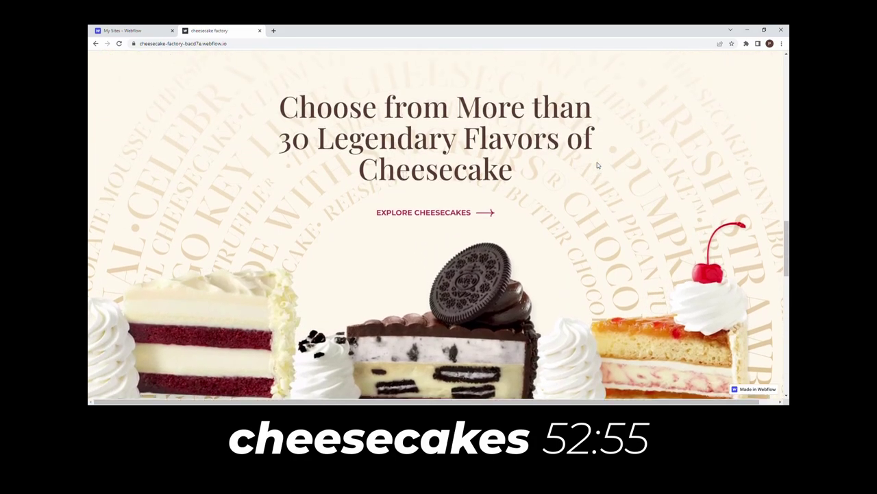
scroll(598, 164, "down", 3)
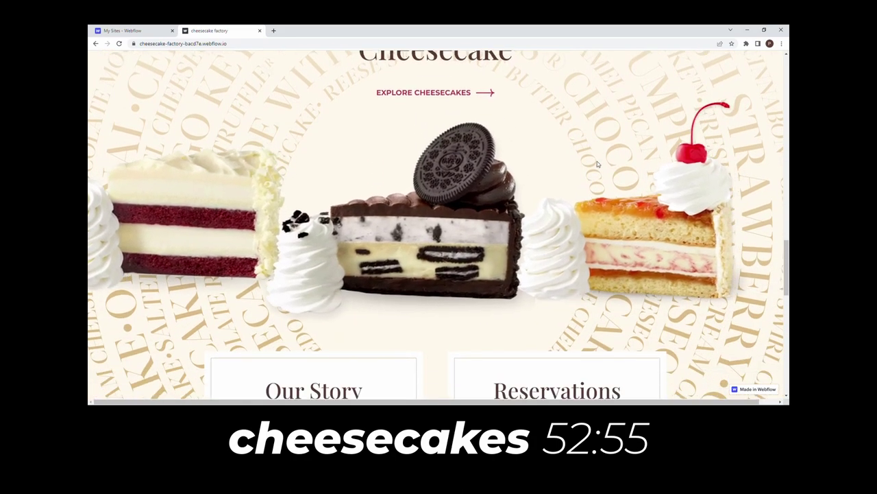
scroll(597, 161, "down", 2)
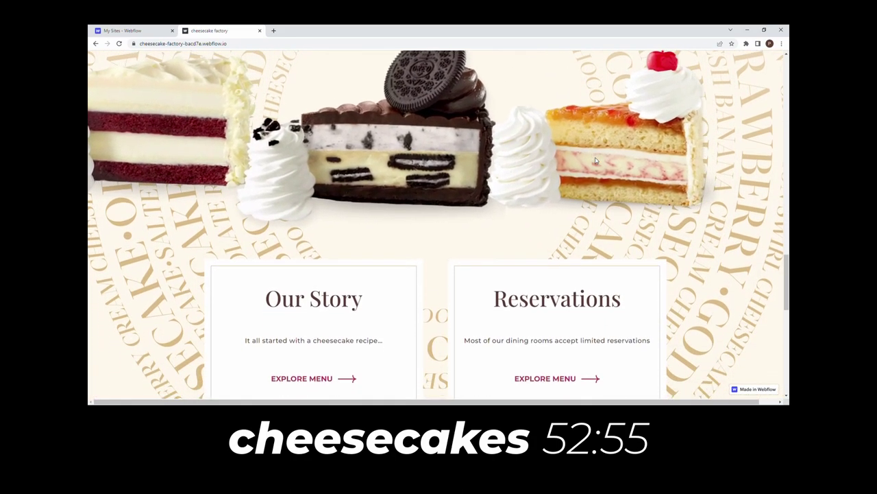
scroll(694, 159, "down", 2)
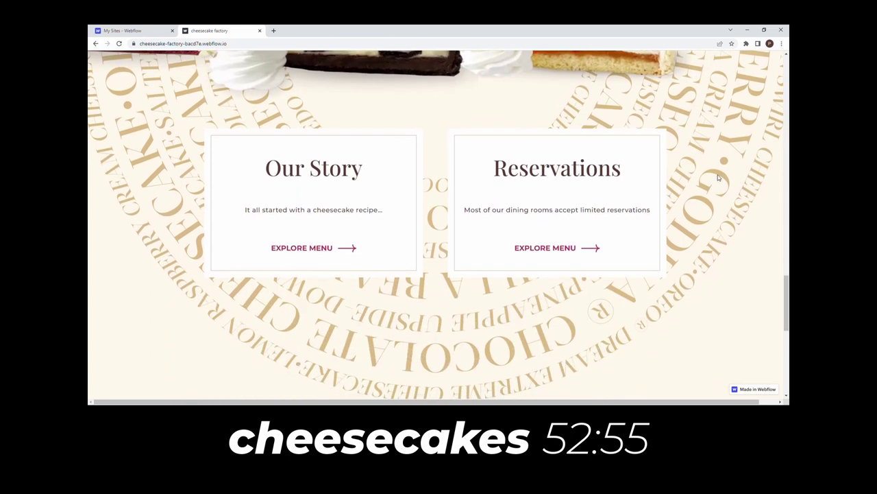
scroll(719, 177, "up", 1)
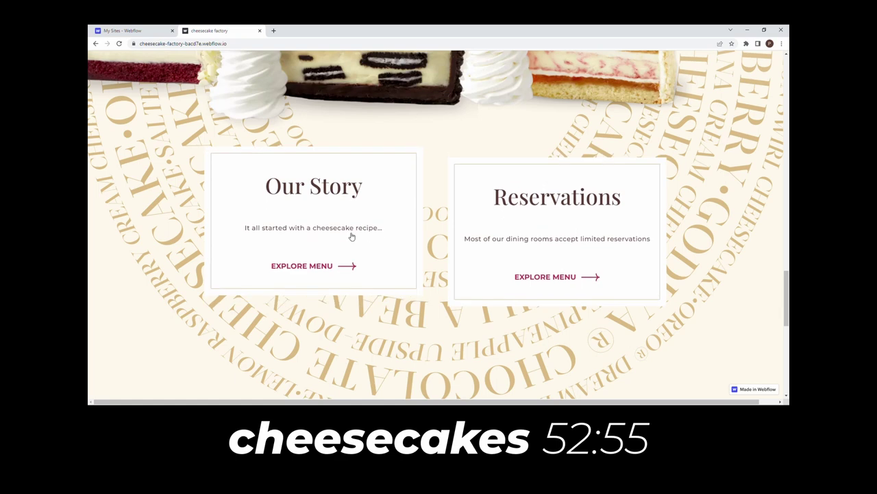
scroll(509, 235, "down", 3)
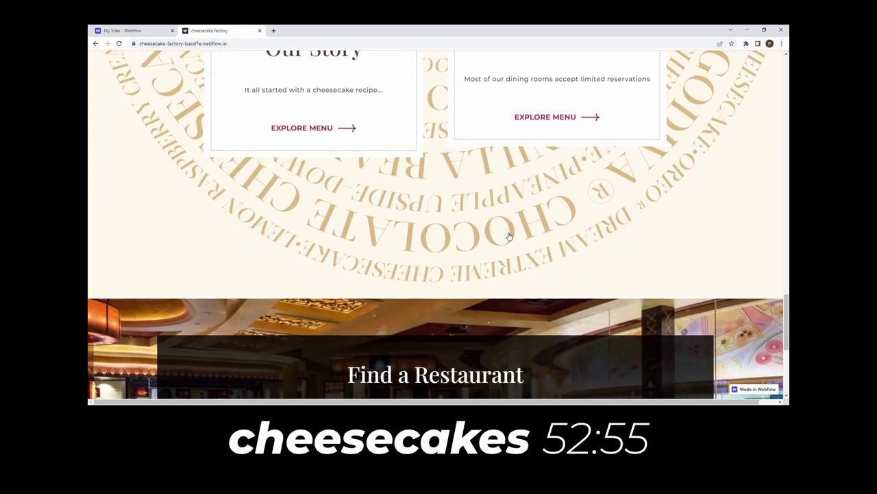
scroll(509, 236, "down", 5)
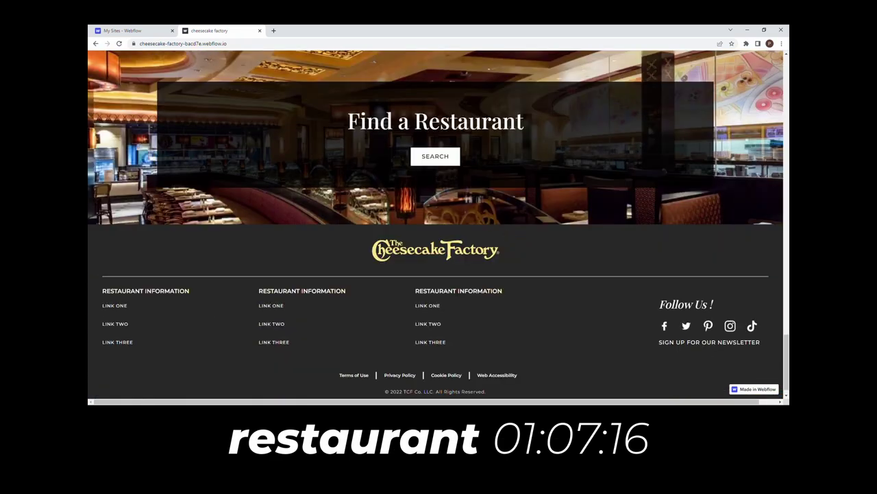
left_click_drag(360, 122, 503, 122)
left_click(503, 122)
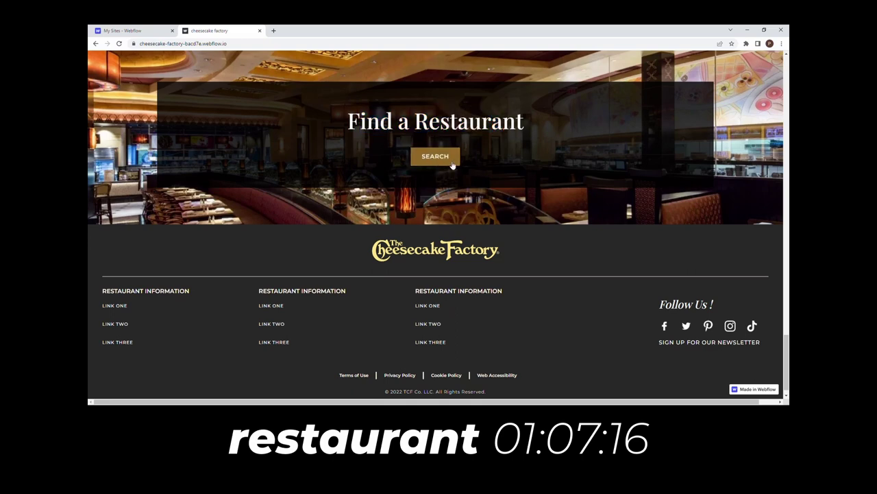
scroll(462, 171, "down", 1)
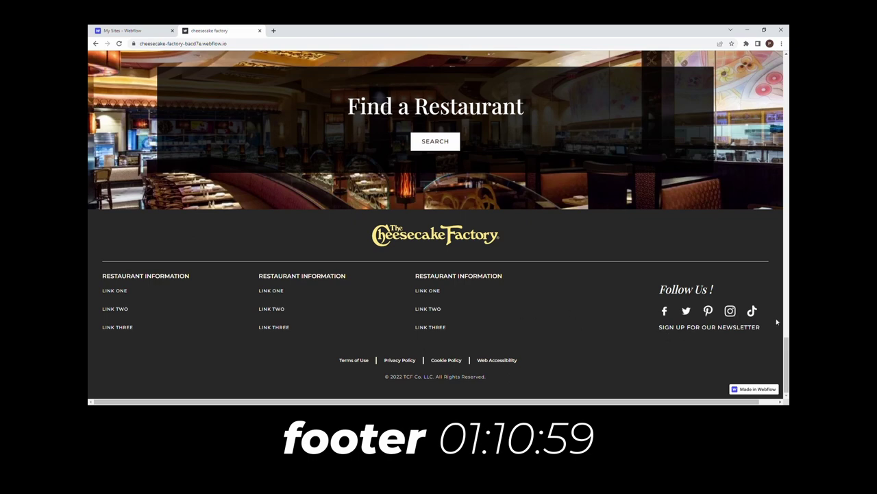
scroll(694, 290, "up", 15)
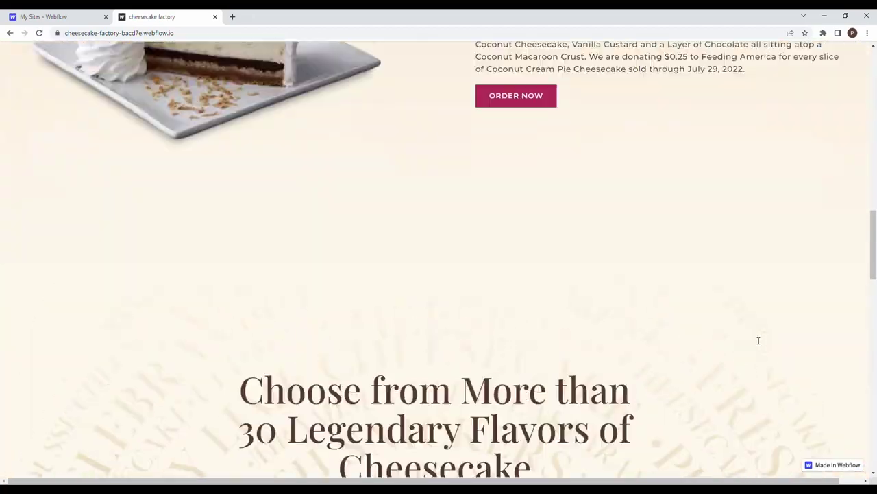
Step: Scroll to the top of the live site and switch back to the Webflow Designer tab
scroll(758, 340, "up", 5)
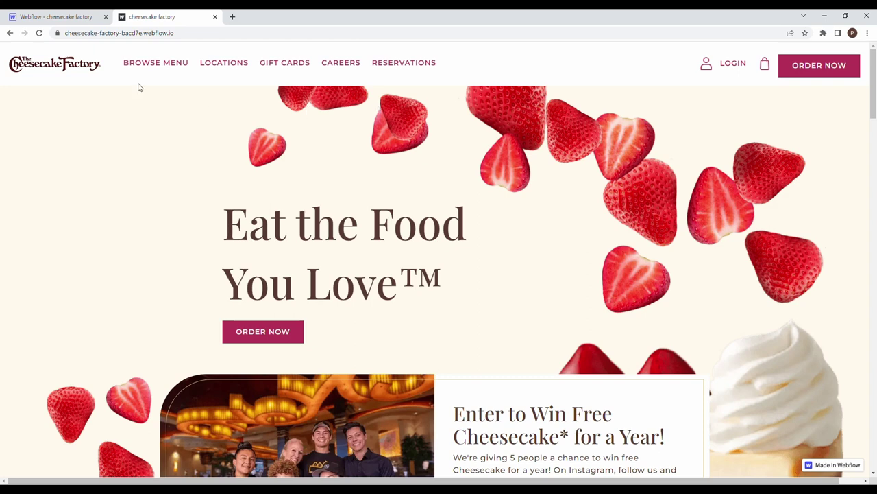
left_click(75, 15)
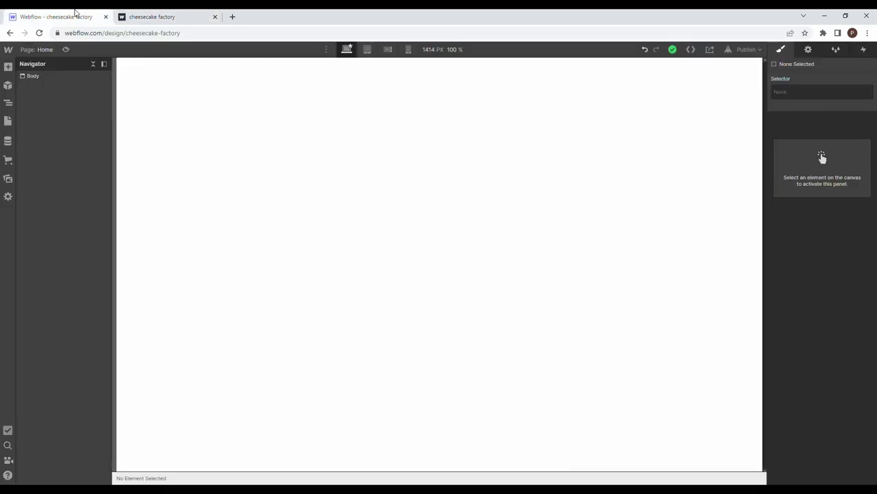
Step: Add a Navbar to the page, give it the class 'navbar', and set Display to Flex
left_click(8, 66)
scroll(42, 242, "down", 4)
scroll(42, 242, "down", 5)
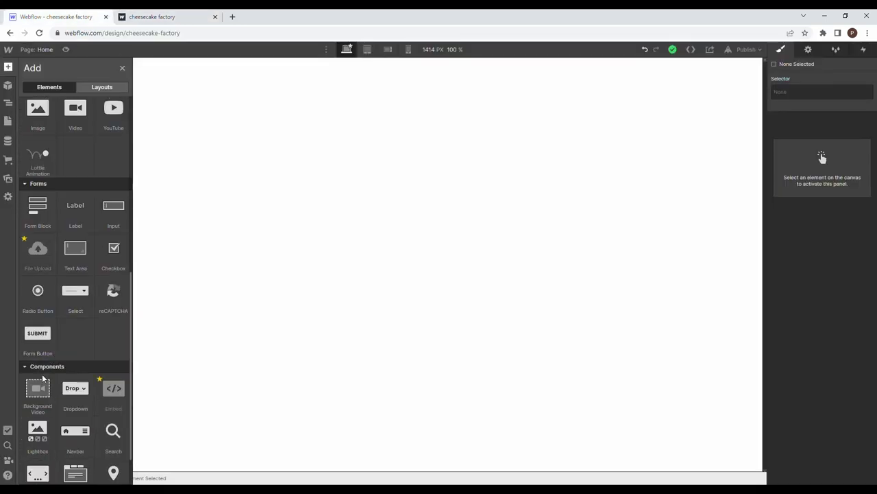
left_click_drag(36, 330, 585, 269)
left_click(817, 94)
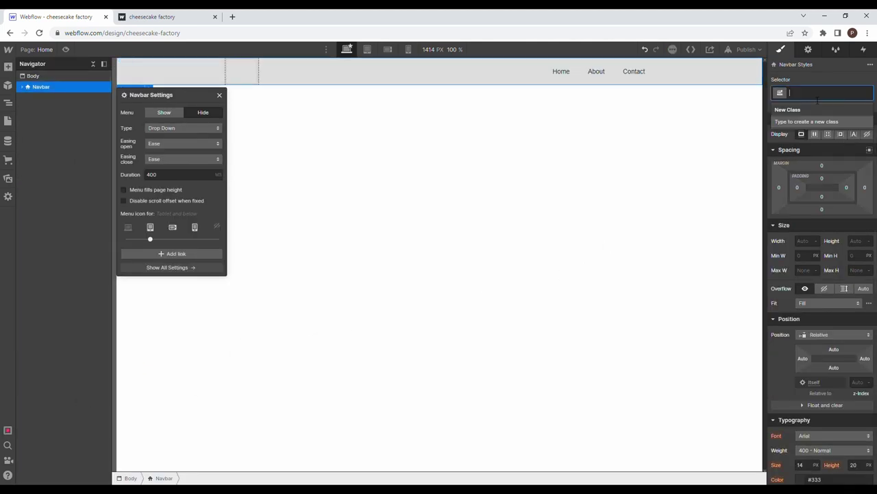
type("navbar")
key("Return")
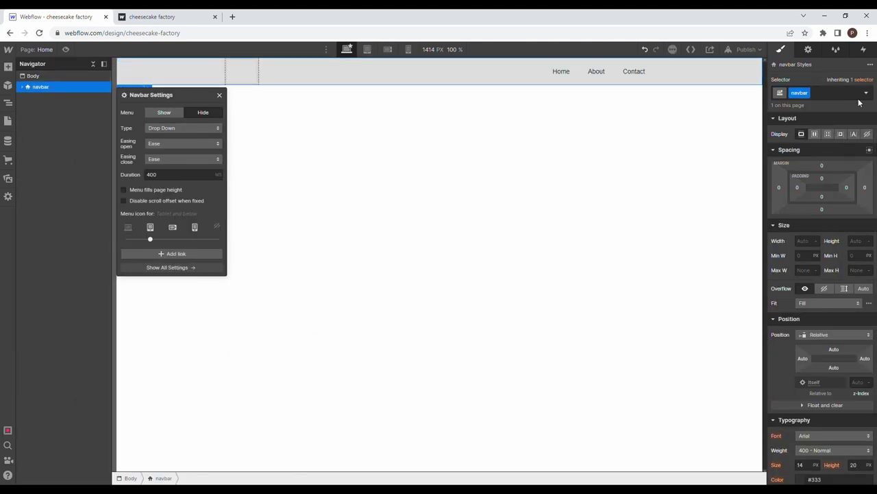
left_click(814, 135)
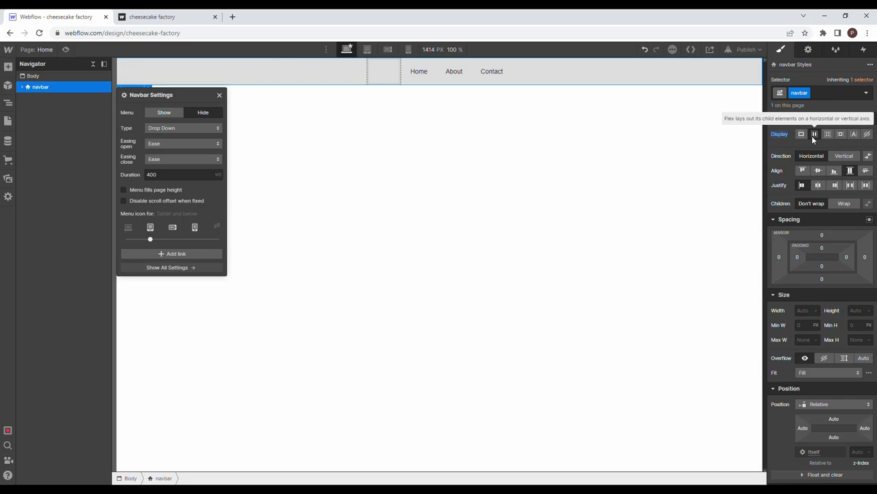
Step: After checking the reference site, make the navbar background fully transparent with alpha 0
key("ctrl+Tab")
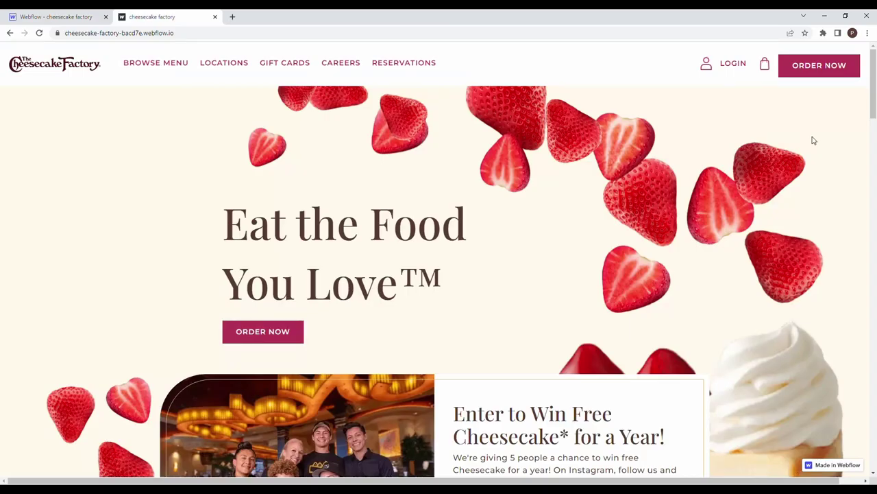
key("ctrl+shift+Tab")
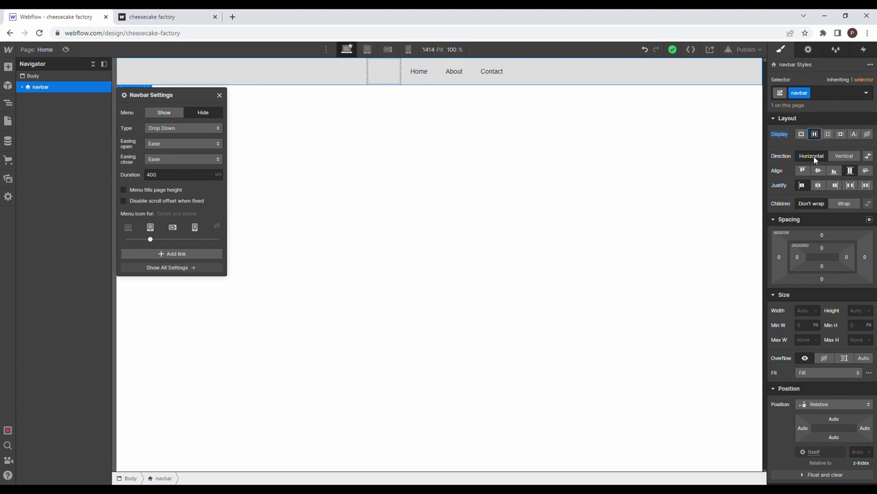
left_click(22, 87)
scroll(846, 312, "down", 5)
scroll(846, 312, "down", 2)
left_click(807, 194)
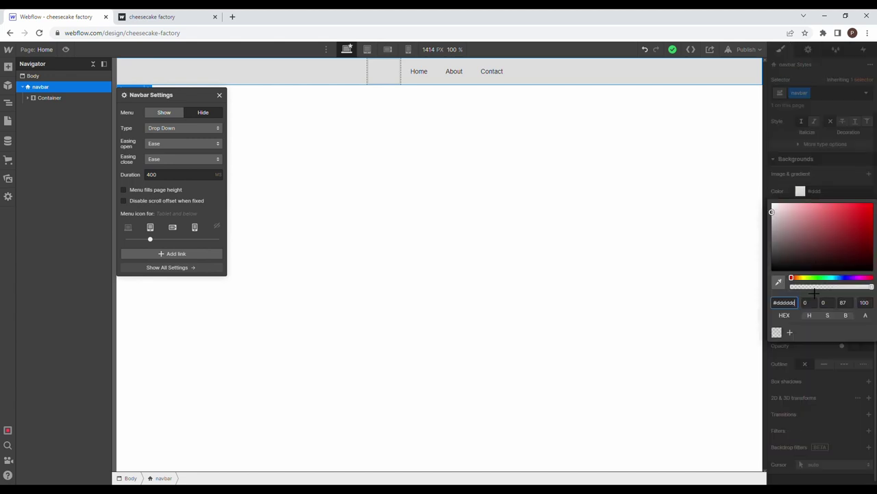
left_click_drag(811, 288, 790, 286)
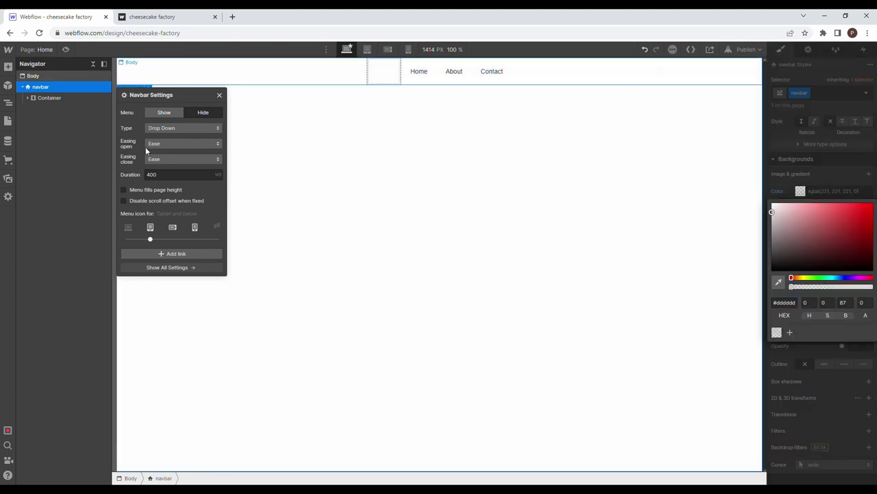
Step: Move Brand and Nav Menu out of the Container and delete the empty Container
left_click(29, 98)
left_click(47, 101)
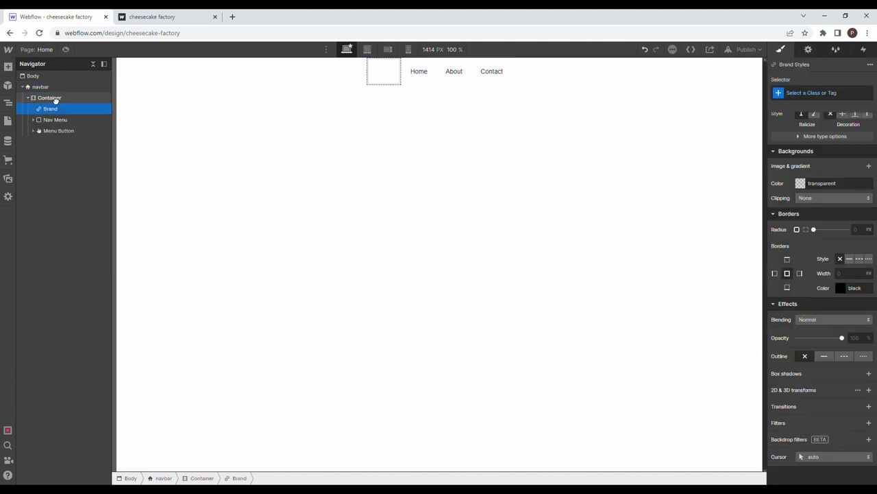
mouse_move(53, 108)
left_mouse_down()
mouse_move(50, 96)
mouse_move(55, 118)
left_mouse_up()
left_click(53, 130)
key("Delete")
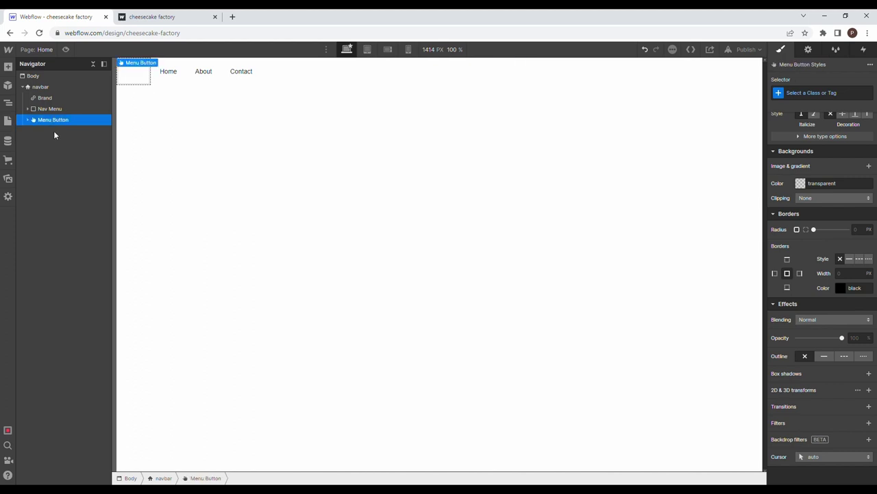
Step: Add a Div Block classed 'nav' inside the navbar and move the Brand link into it
left_click(8, 67)
left_click_drag(46, 232, 61, 96)
left_click(811, 92)
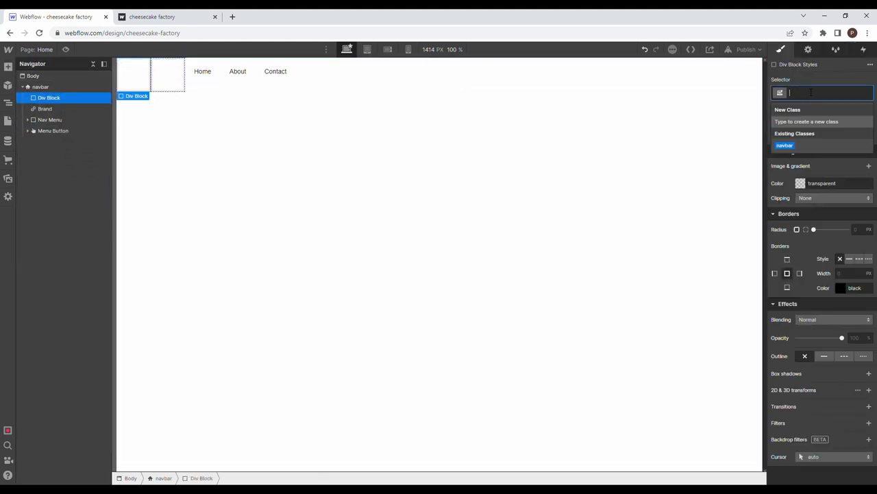
type("nav")
key("Return")
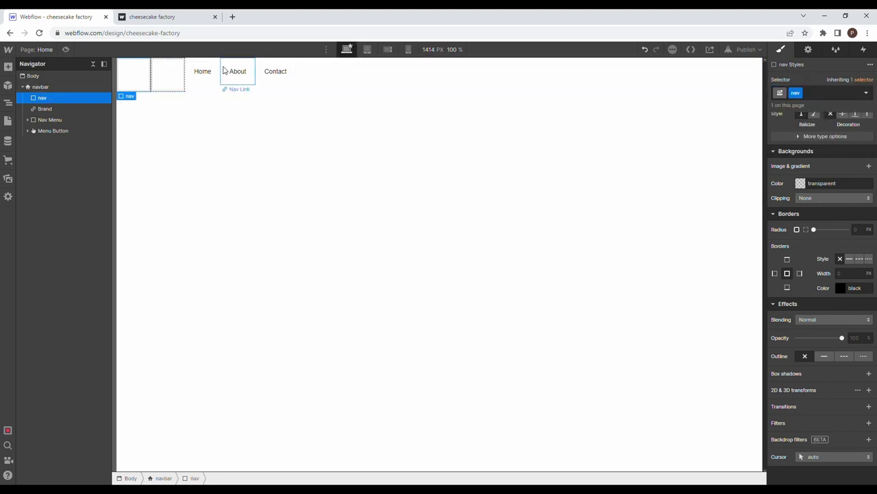
left_click_drag(62, 108, 73, 141)
Step: Set the nav div's width to 90%
left_click(57, 97)
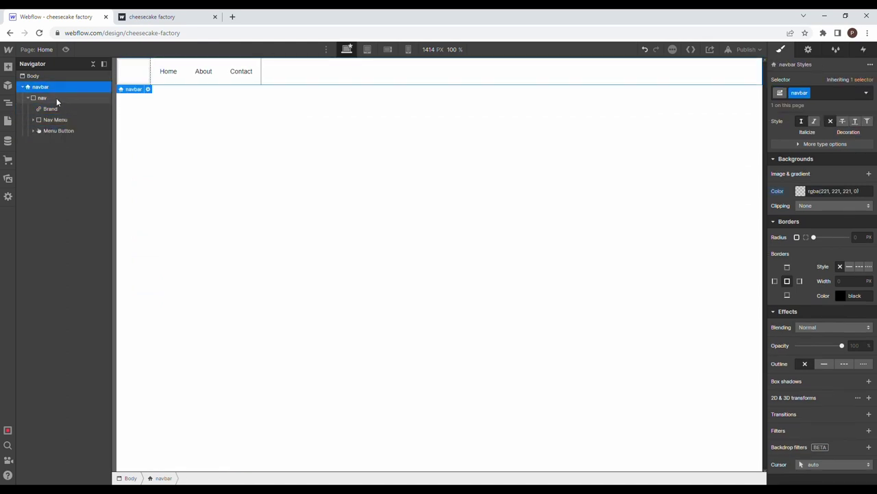
scroll(807, 197, "up", 6)
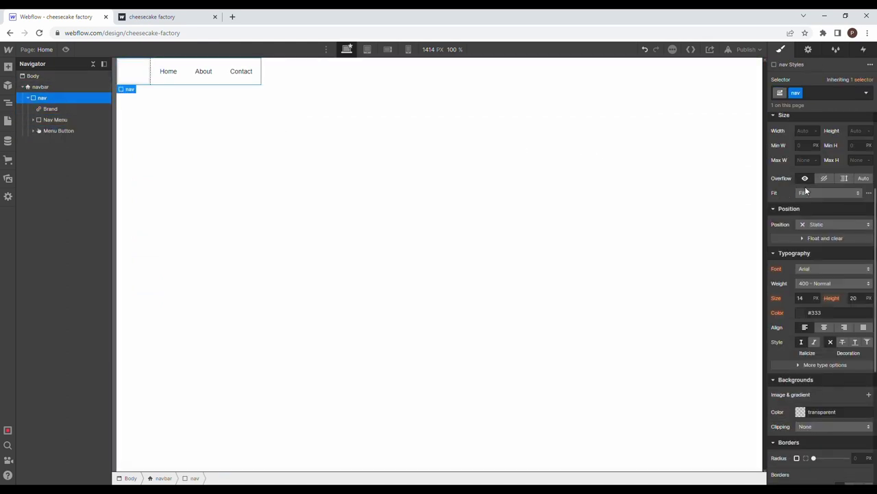
left_click(803, 267)
type("90%")
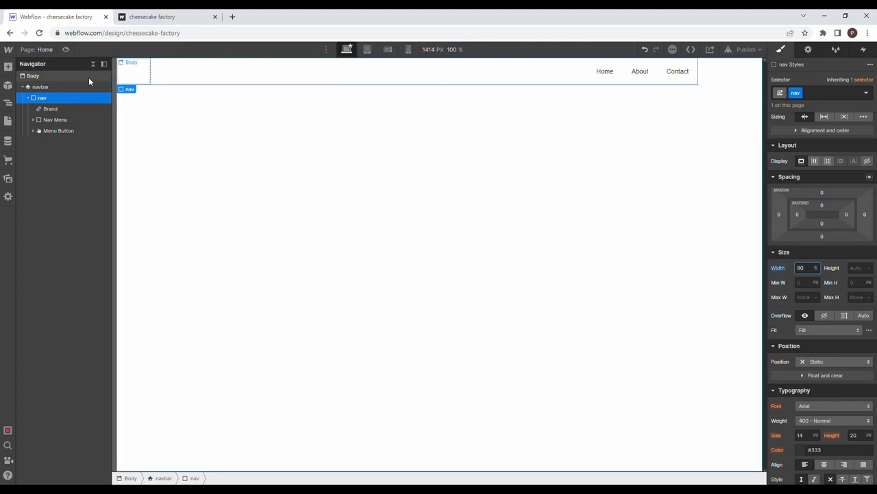
left_click(64, 88)
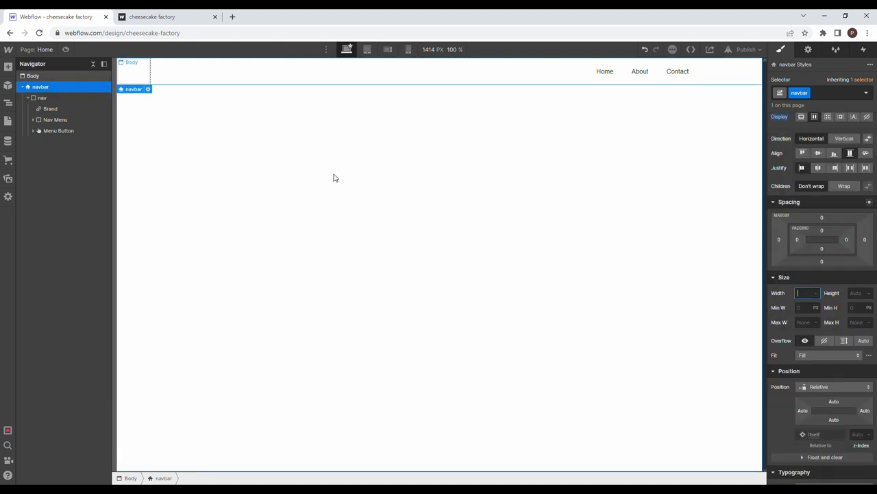
Step: Center the navbar's contents with Align and Justify center, and give the nav 20 px padding all round
left_click(819, 154)
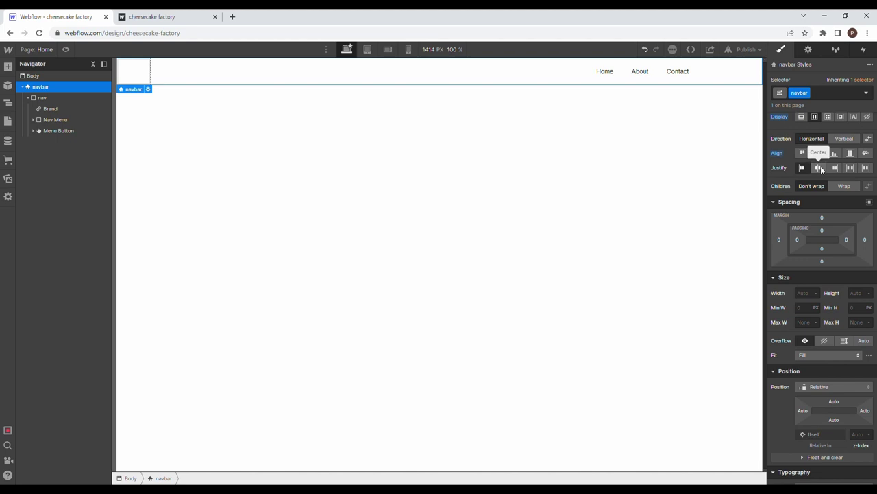
left_click(819, 168)
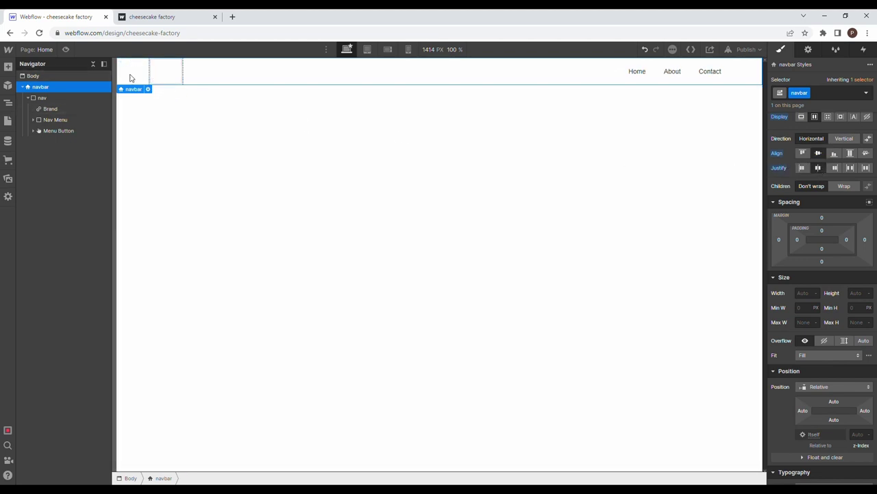
left_click(63, 101)
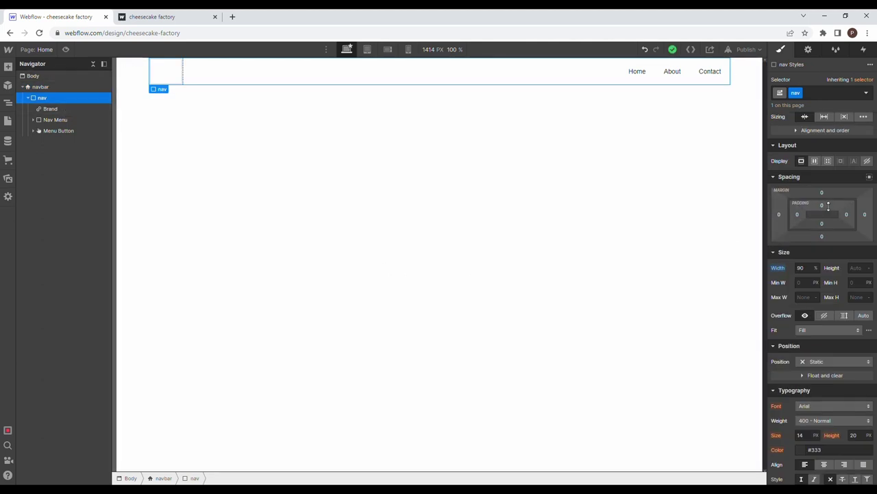
left_click_drag(828, 206, 826, 204)
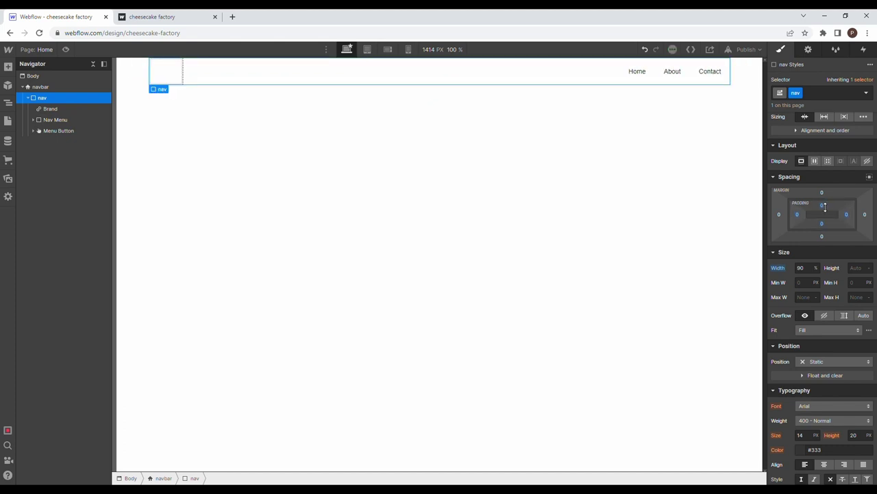
left_click_drag(830, 206, 828, 216)
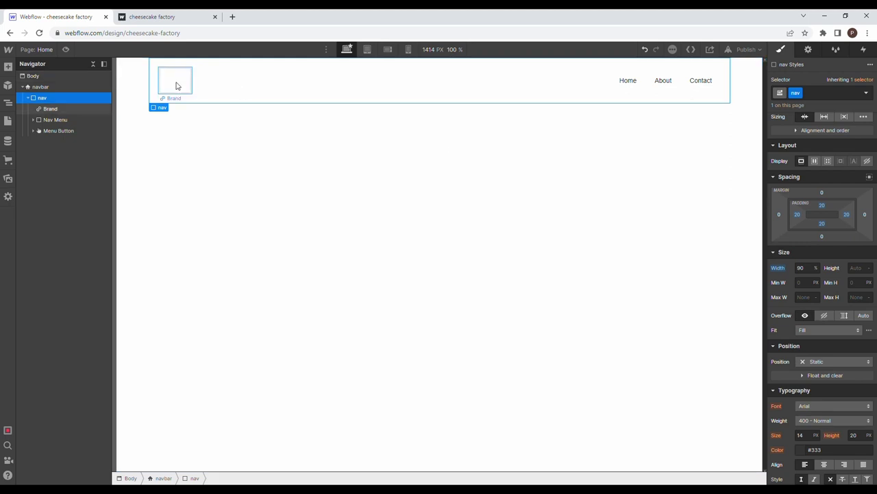
Step: Give the Brand link the class 'nav-brand' and place the Cheesecake Factory logo image in it
left_click(176, 85)
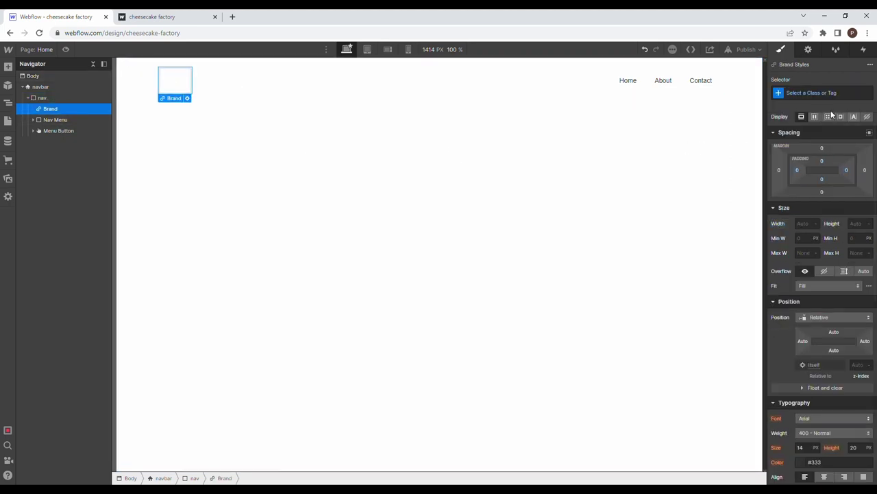
left_click(802, 92)
type("nav-bra")
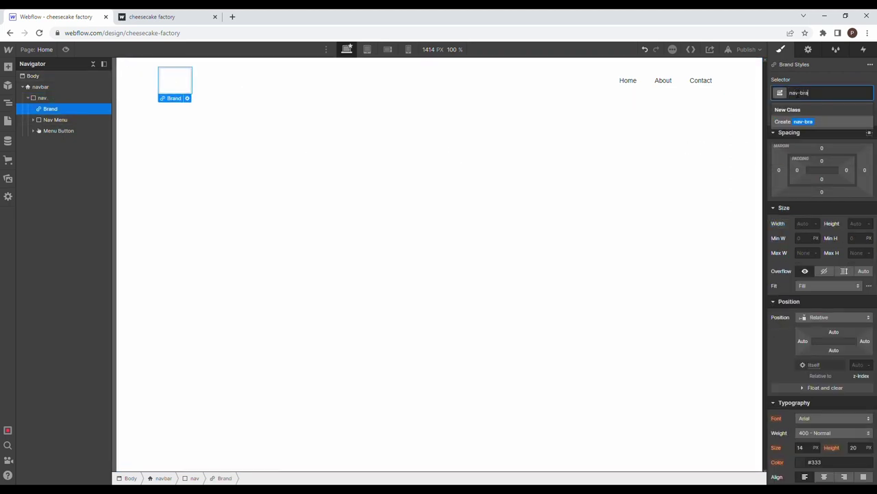
type("nd")
key("Return")
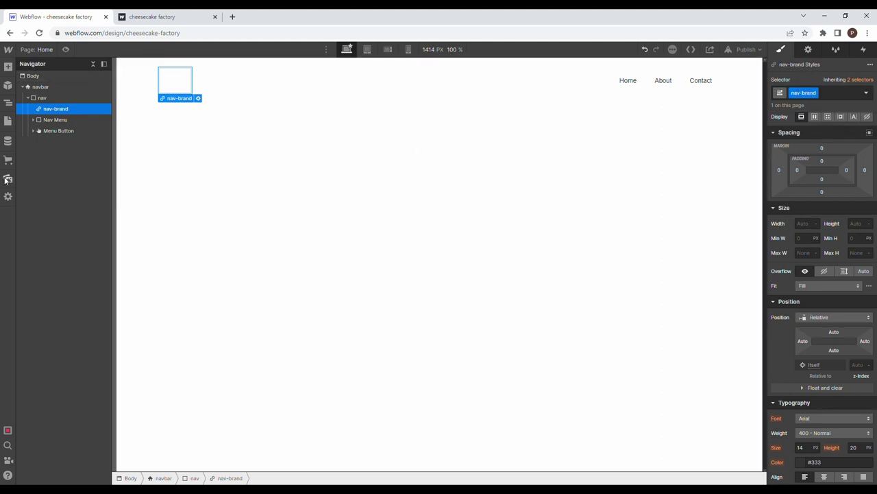
left_click(7, 179)
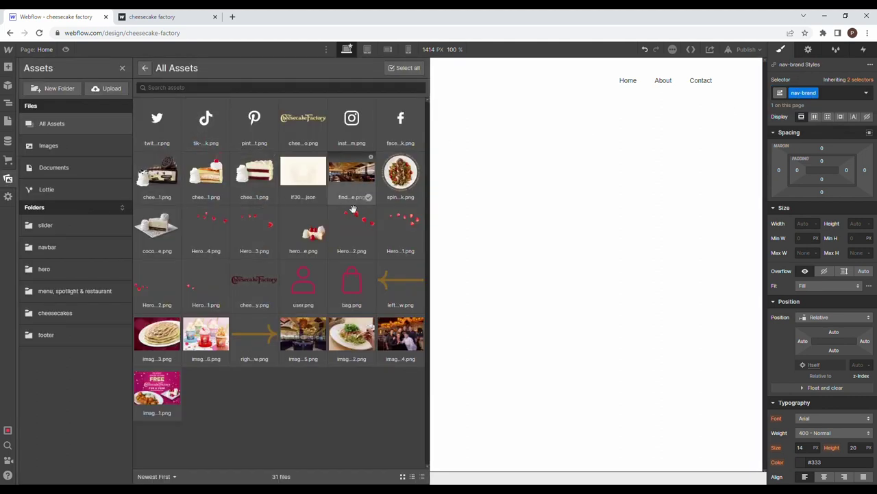
left_click_drag(265, 283, 190, 95)
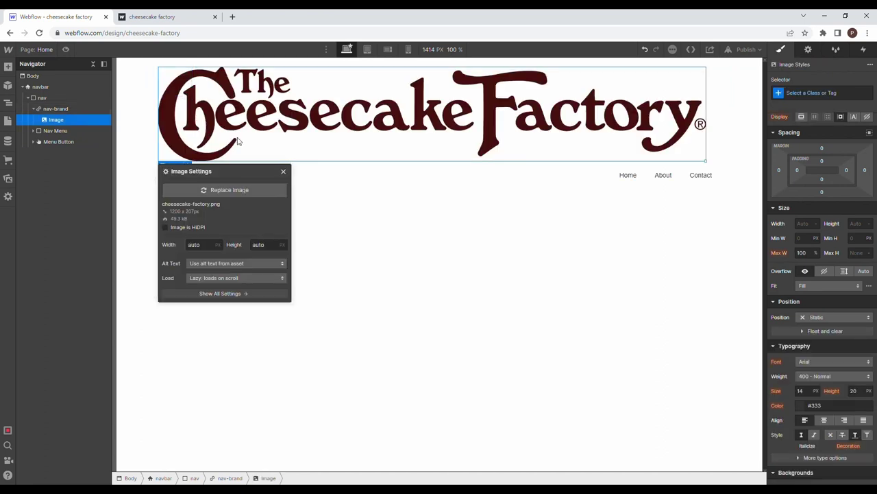
Step: Set the nav-brand logo width to 200 px
left_click(55, 108)
left_click(801, 223)
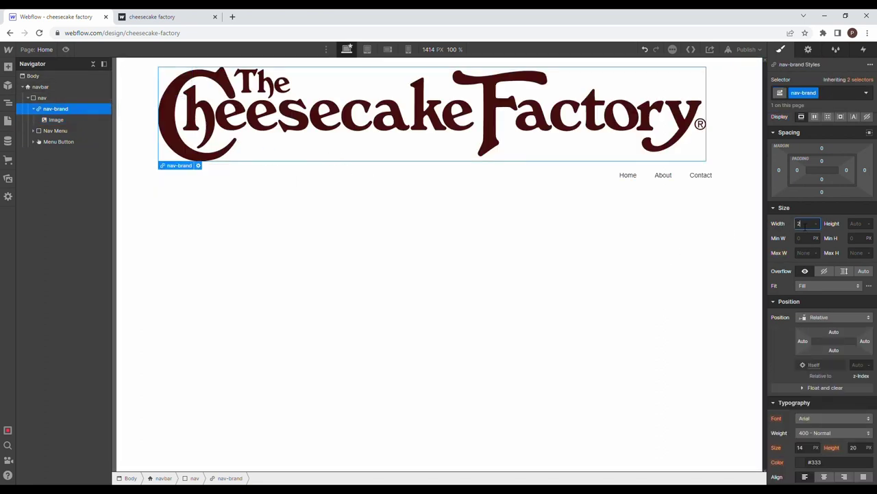
key("Return")
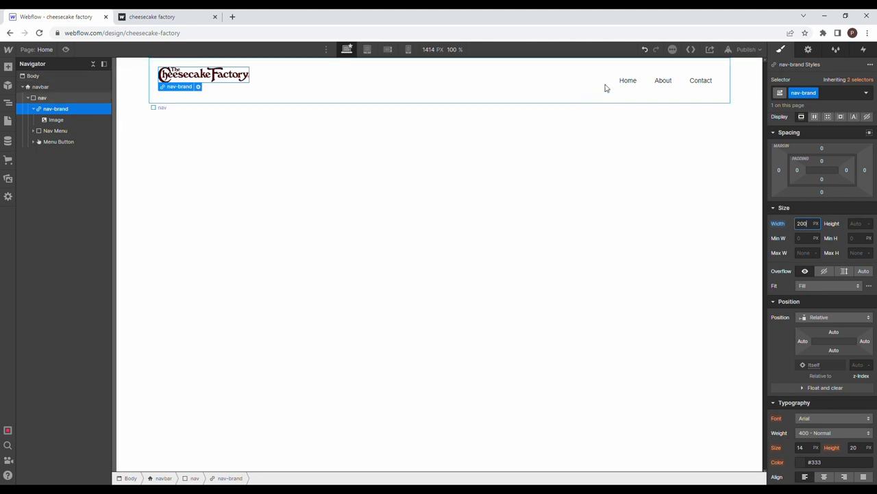
left_click(33, 130)
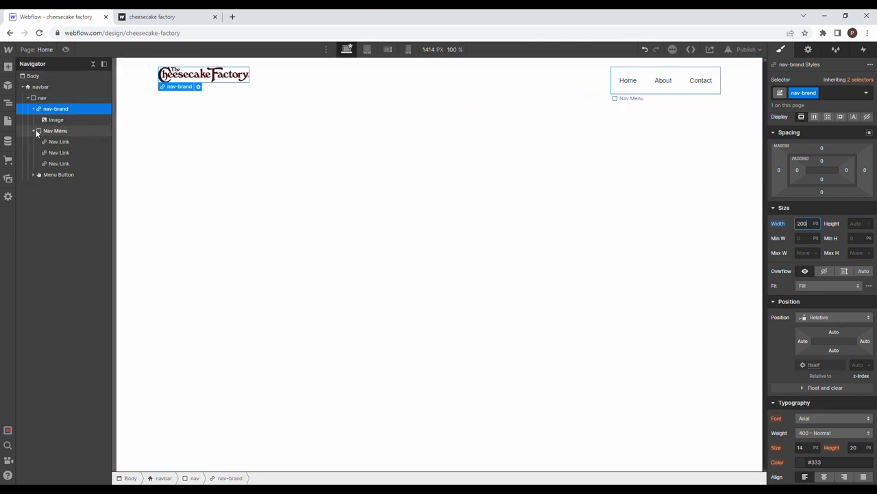
Step: Class the Nav Menu 'nav-menu' and move the logo into it ahead of the links
left_click(58, 133)
left_click(809, 93)
type("nav-menu")
key("Return")
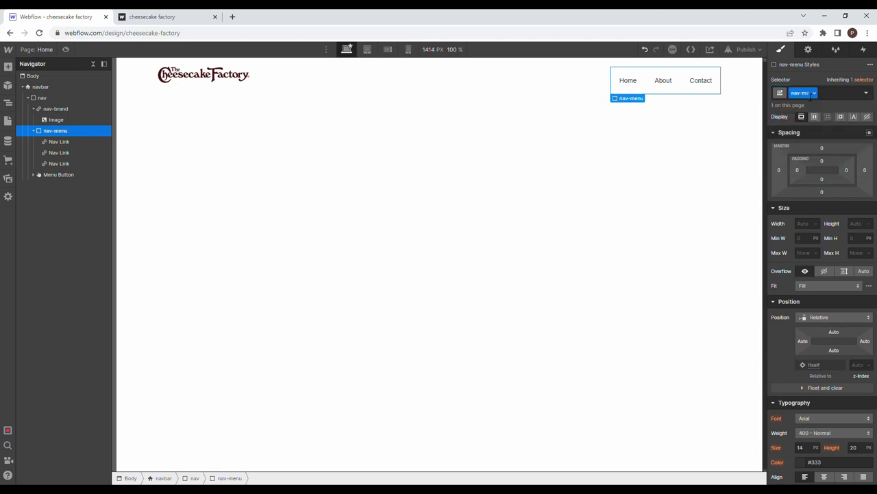
mouse_move(72, 110)
left_mouse_down()
mouse_move(84, 135)
mouse_move(79, 124)
left_mouse_up()
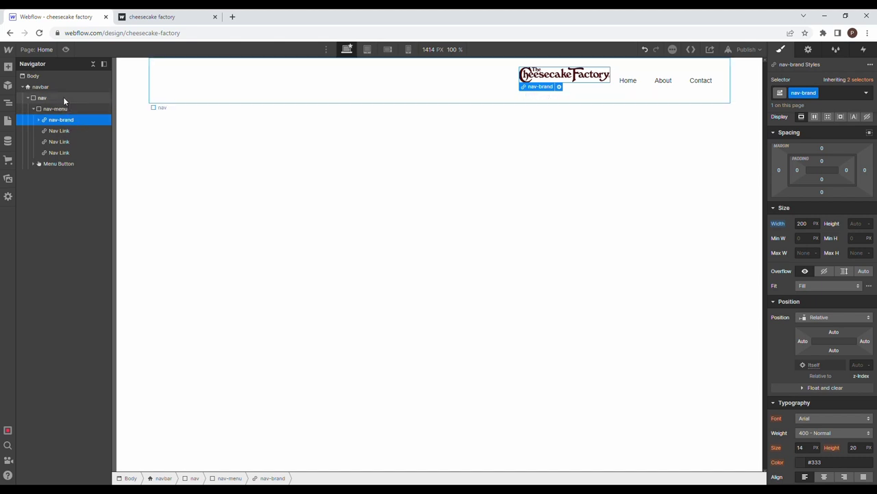
Step: Make the nav a flex row with items centred vertically and justified space between
left_click(64, 101)
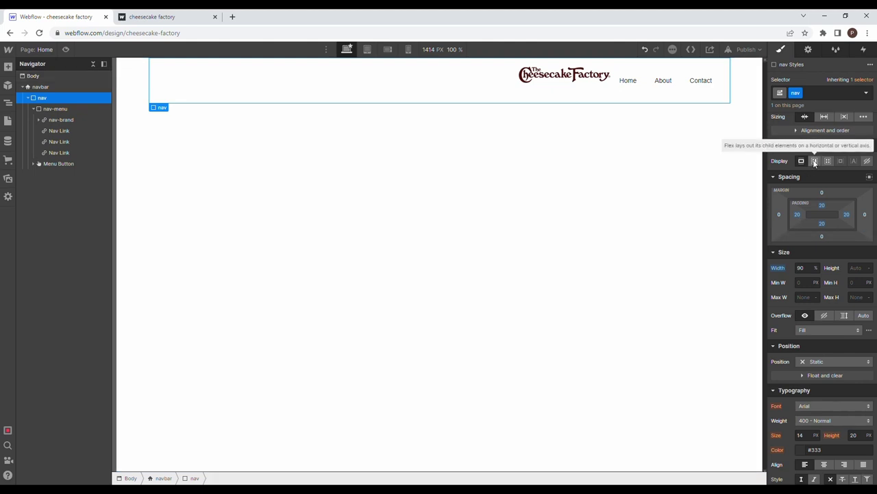
left_click(816, 161)
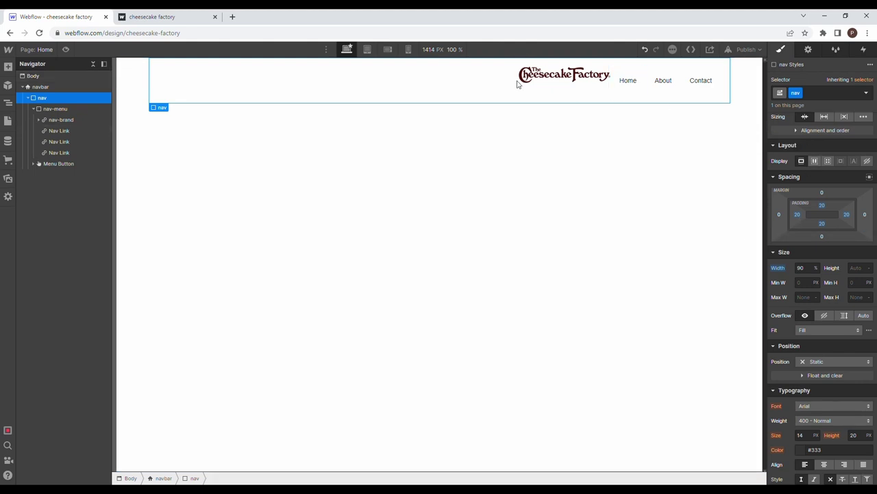
left_click(816, 164)
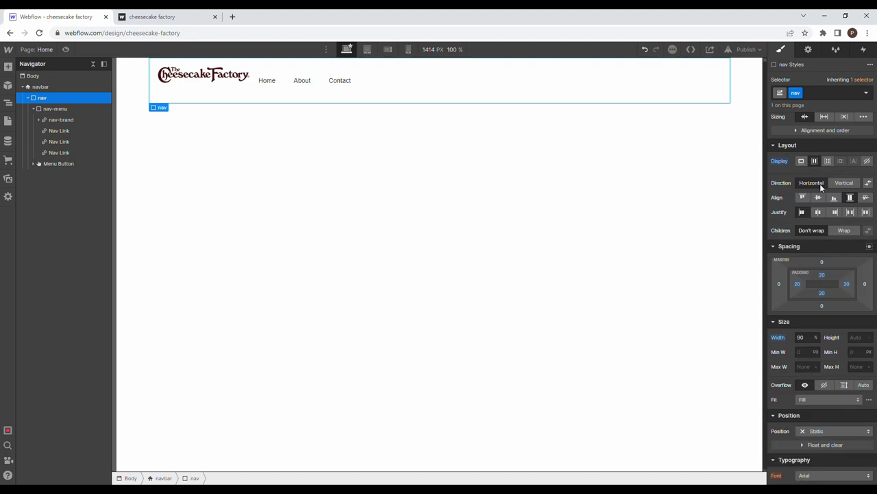
left_click(819, 199)
left_click(852, 215)
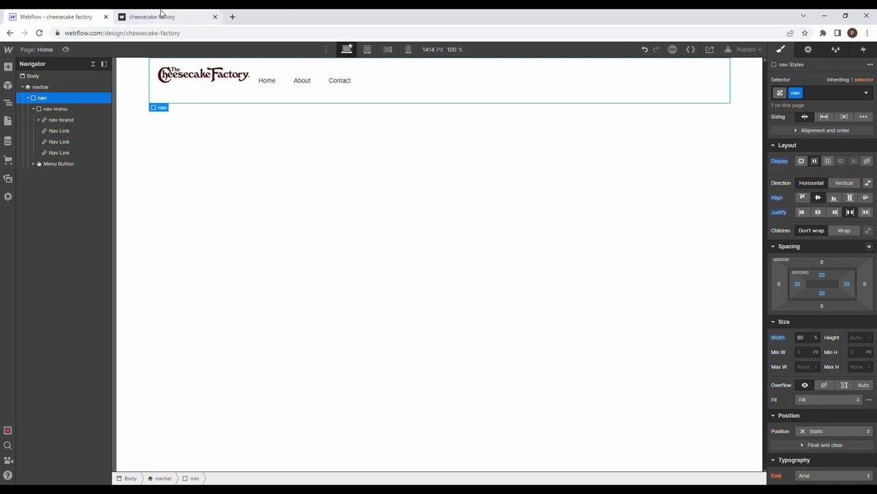
left_click(162, 15)
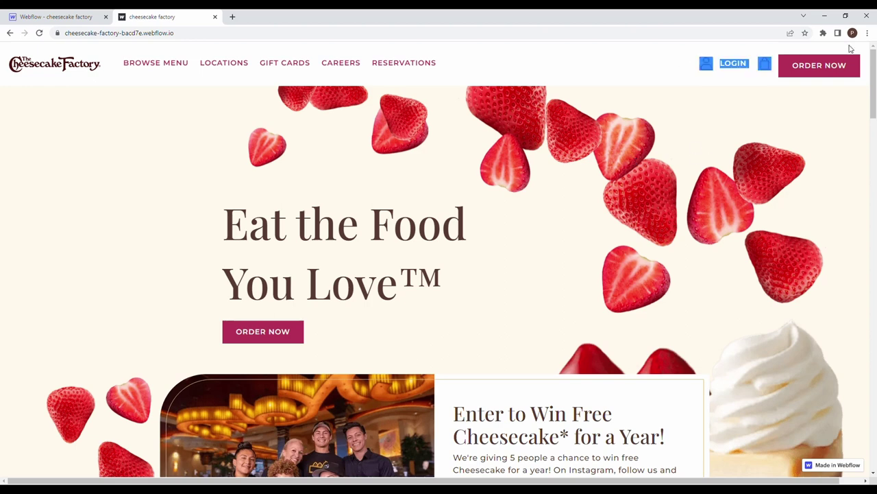
Step: Inspect the Cheesecake Factory reference header, then return to the Webflow Designer tab
left_click_drag(796, 51, 870, 69)
left_click(709, 104)
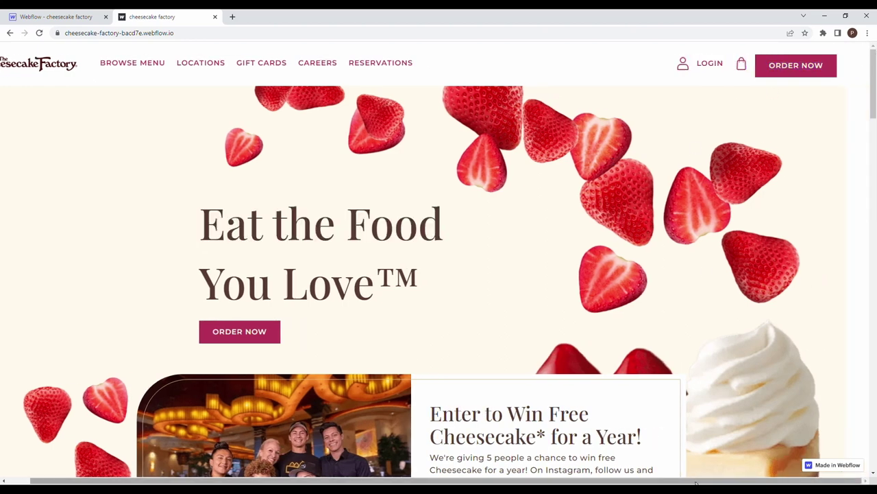
left_click_drag(696, 484, 598, 465)
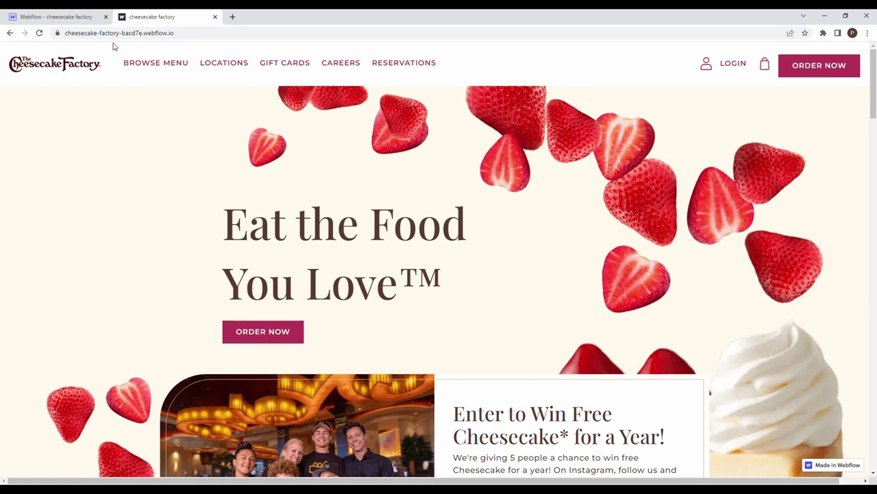
left_click(88, 15)
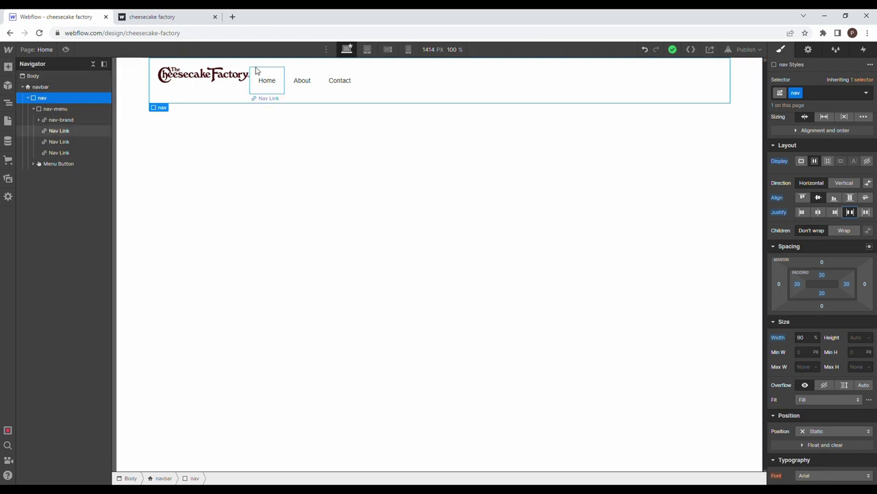
Step: Add a Div Block after the nav-brand logo and give it the class 'nav-link'
left_click(62, 119)
left_click(7, 67)
left_click_drag(36, 227, 74, 130)
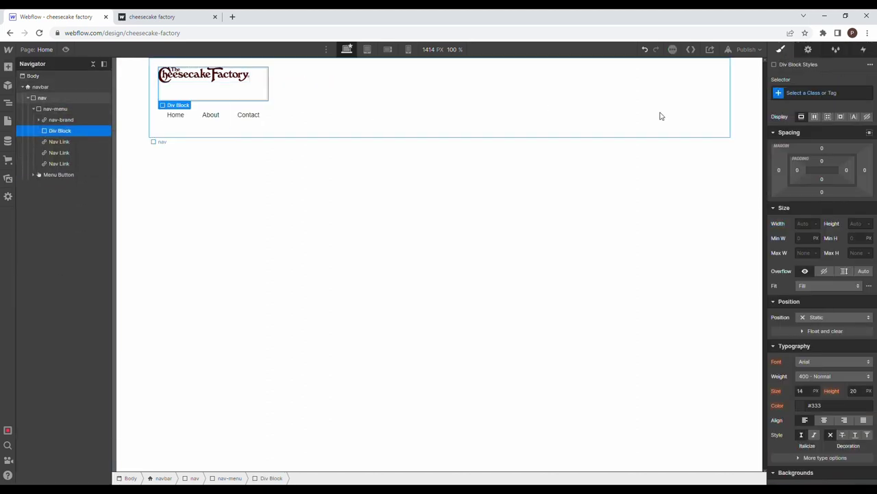
left_click(809, 93)
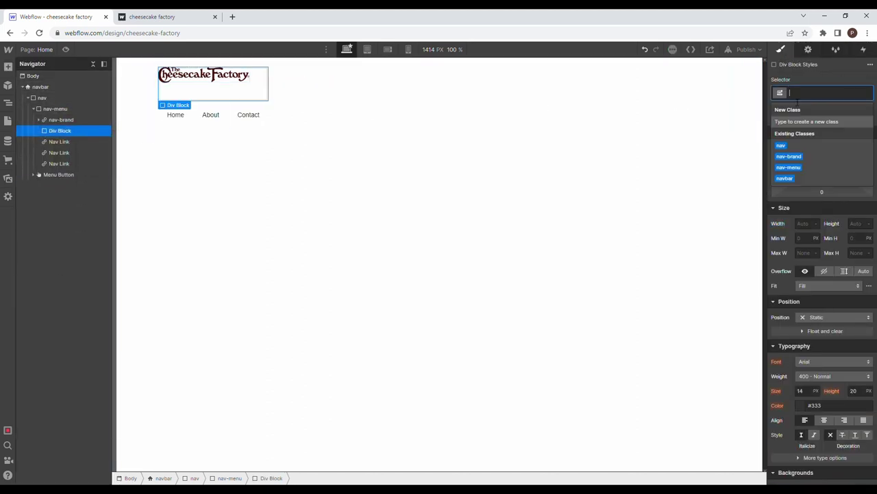
type("nav-li")
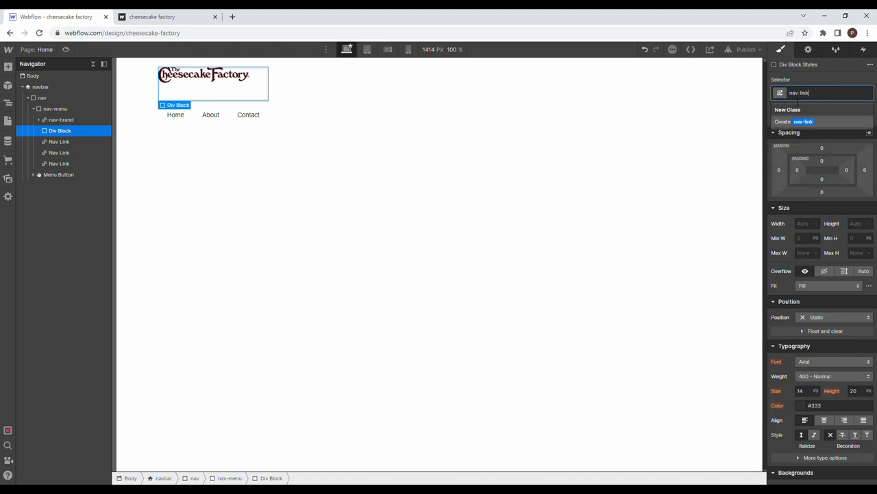
type("nk")
key("Return")
Step: Compare against the reference site tab, then select the Home link in the designer
left_click(66, 142)
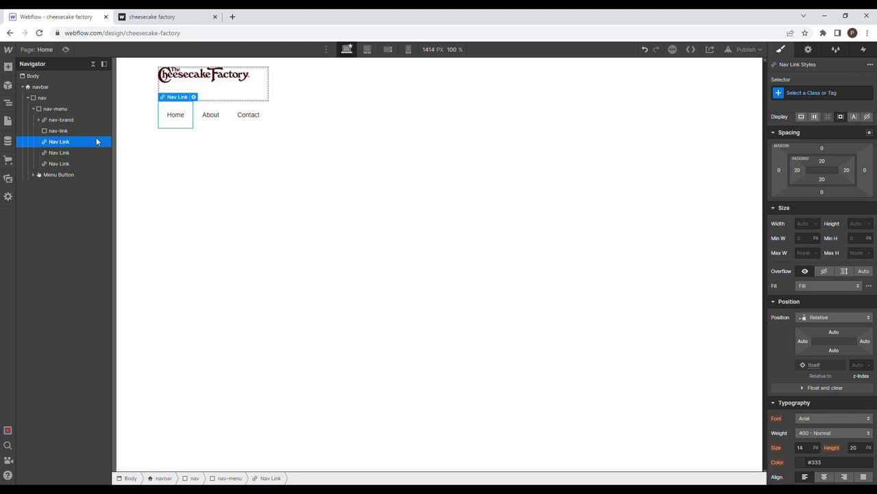
left_click(77, 131)
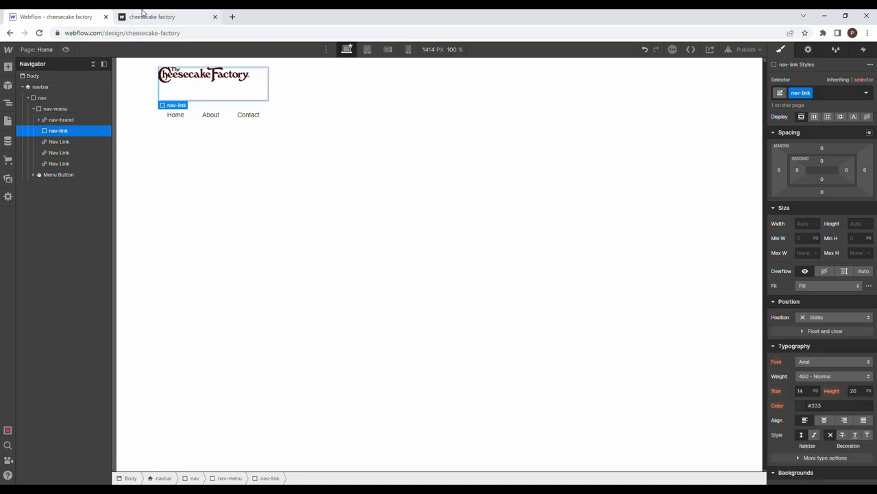
left_click(143, 13)
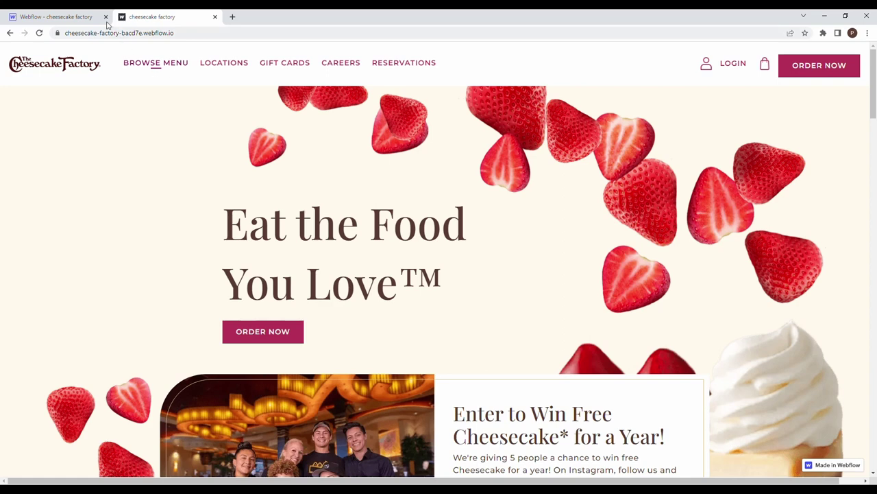
left_click(54, 16)
left_click(176, 115)
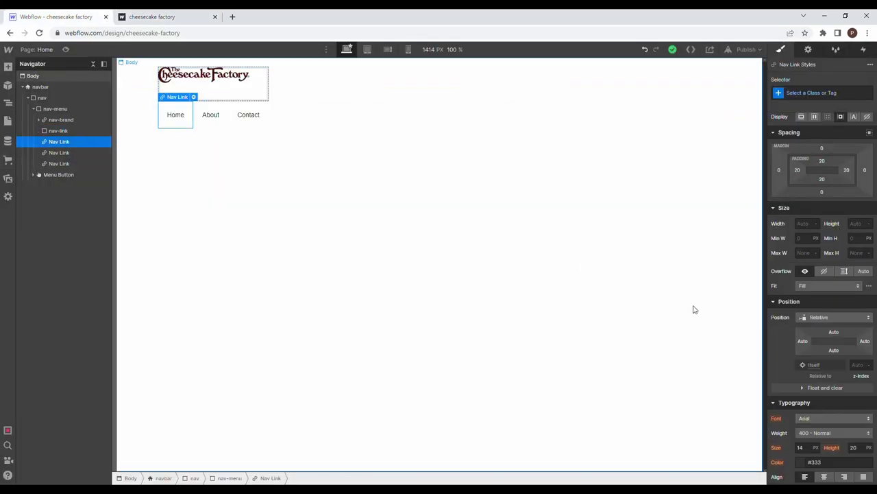
Step: Give the Home link a new 'nav-link-text' class with padding set to 0
scroll(823, 411, "down", 2)
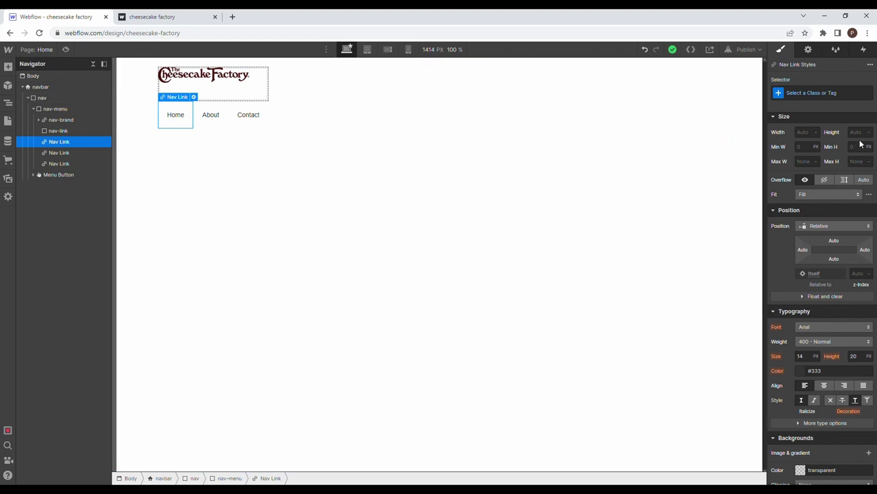
left_click(830, 93)
type("nav")
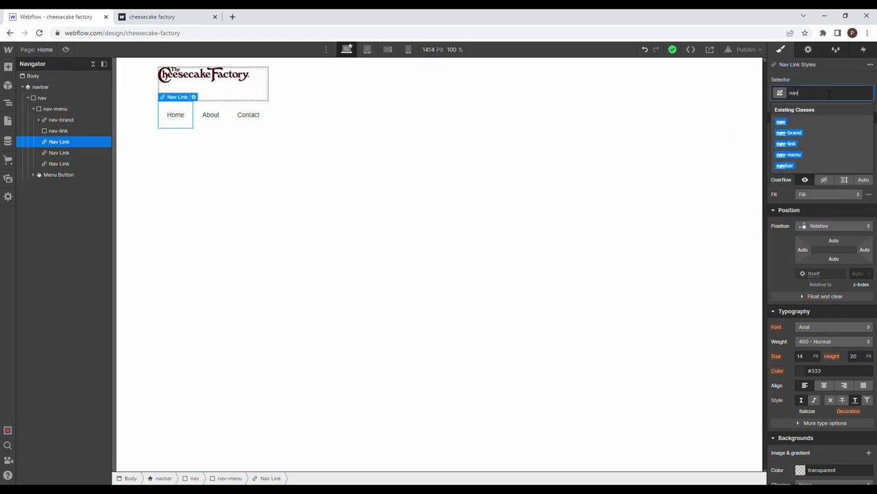
type("-link-te")
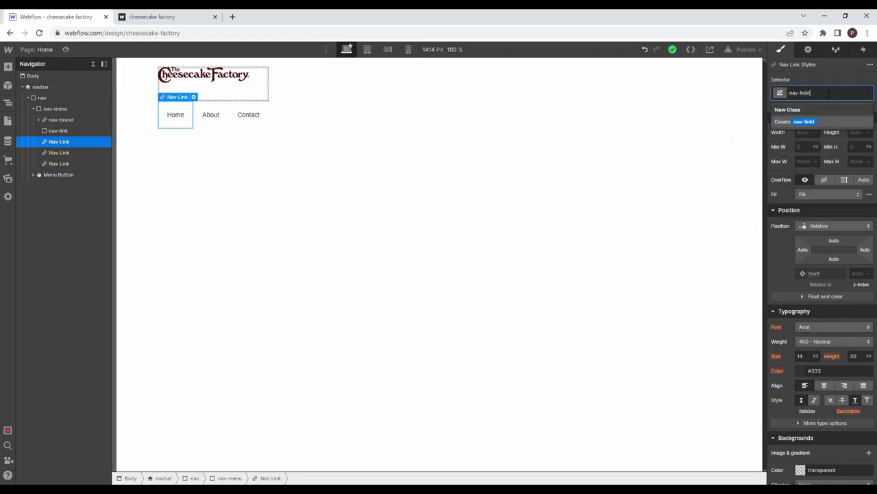
type("xt")
key("Return")
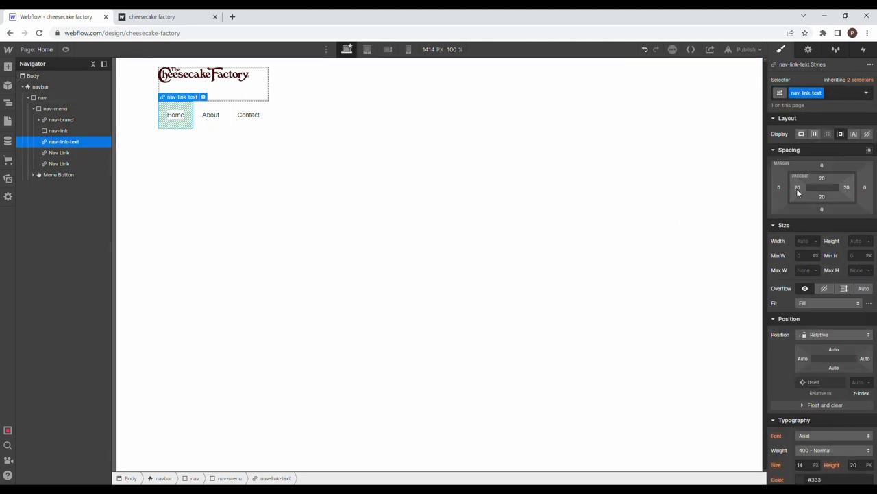
left_click_drag(829, 180, 830, 167)
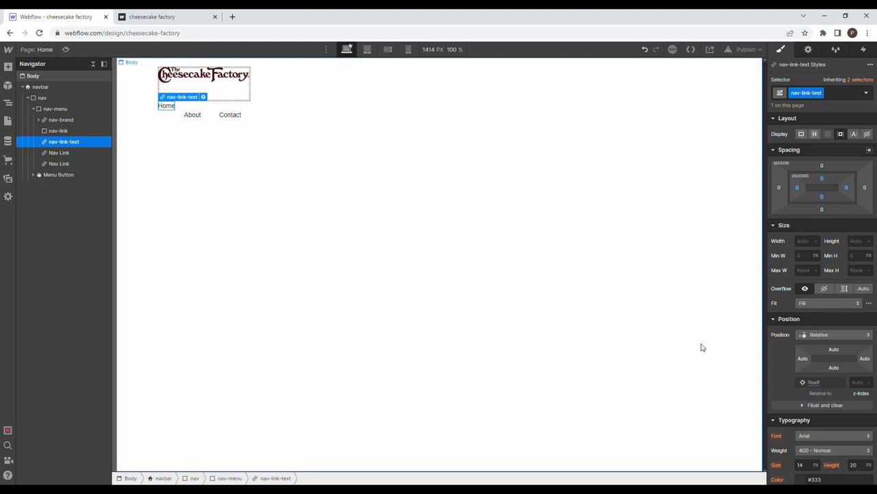
Step: Apply the nav-link-text class to the About link
left_click(195, 120)
left_click(809, 96)
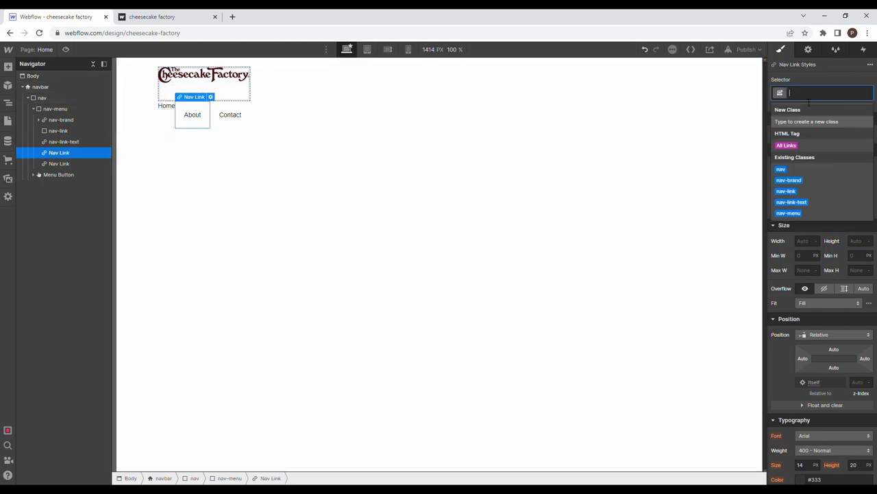
type("nav-link")
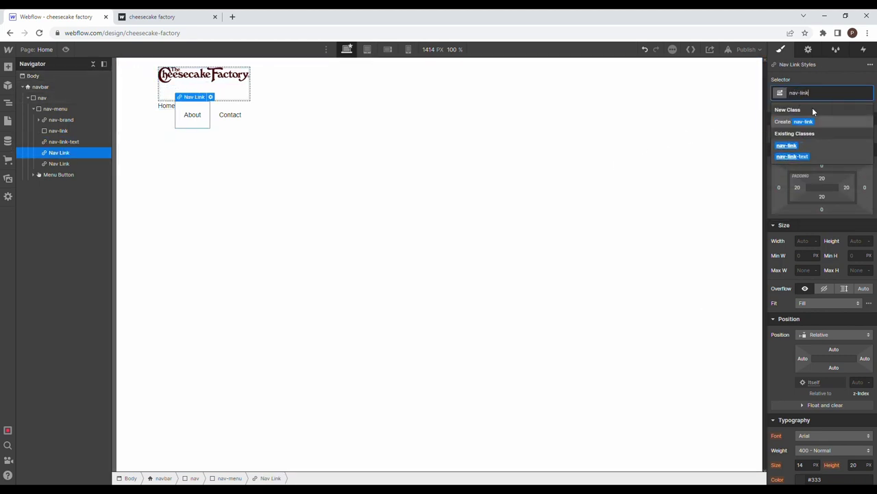
left_click(796, 155)
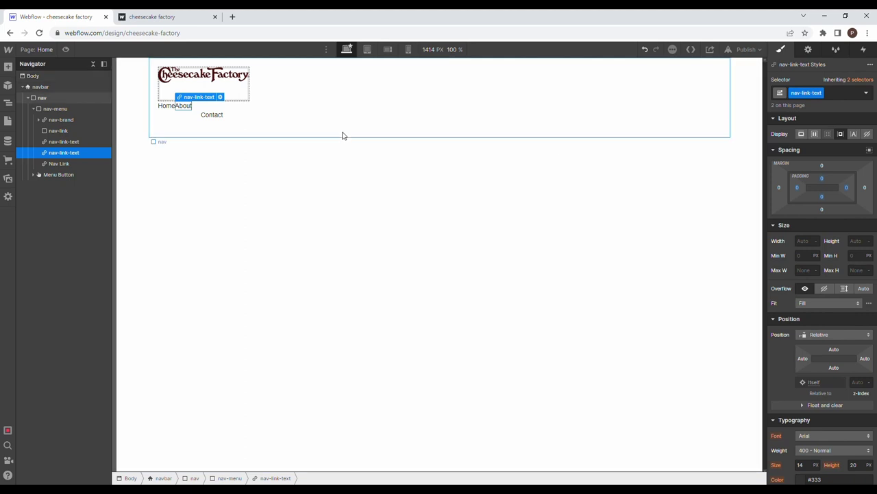
Step: Apply nav-link-text to the Contact link, replacing the mistakenly applied nav-link class
left_click(218, 116)
left_click(822, 92)
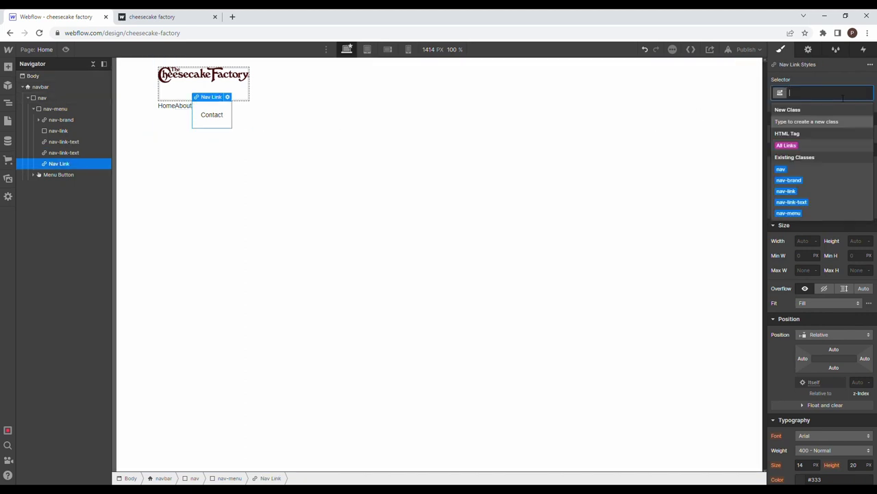
left_click(824, 192)
left_click(810, 92)
left_click(808, 106)
left_click(806, 92)
left_click(805, 126)
left_click(816, 95)
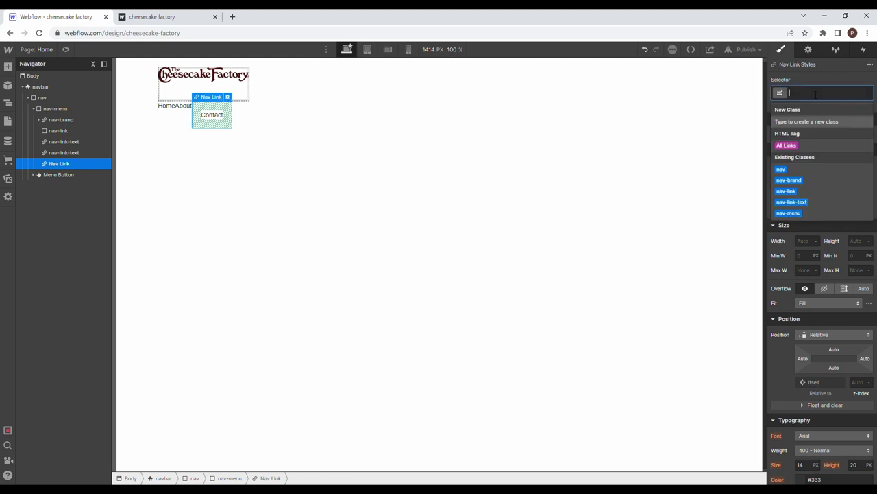
left_click(790, 201)
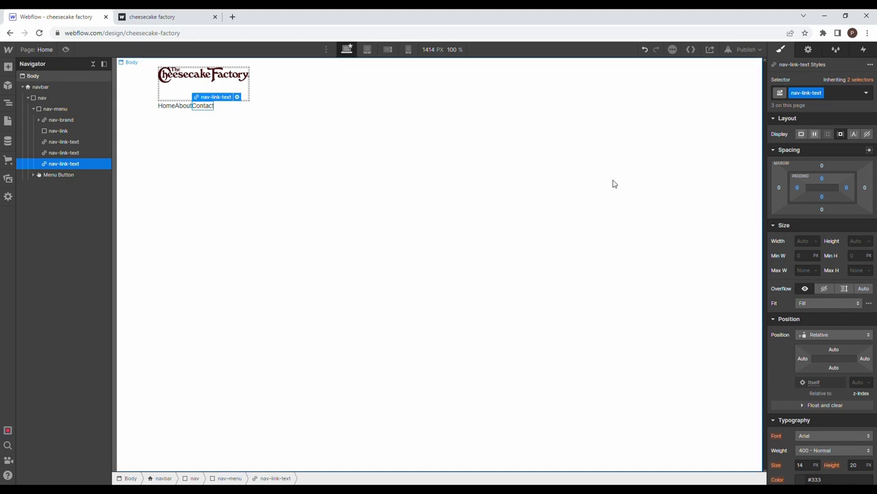
left_click(297, 179)
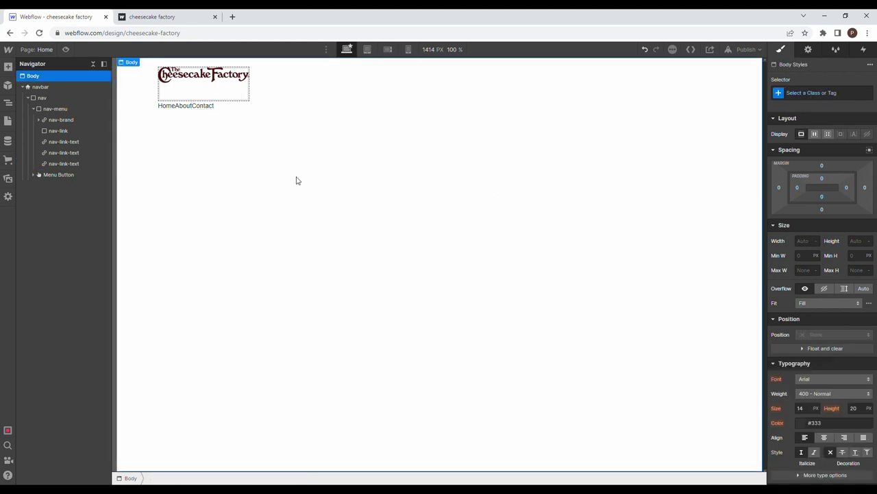
Step: Nest the Home text in nav-link, delete About and Contact, and duplicate nav-link into three Home links
left_click_drag(62, 141, 63, 134)
left_click(71, 153)
key("Delete")
key("Delete")
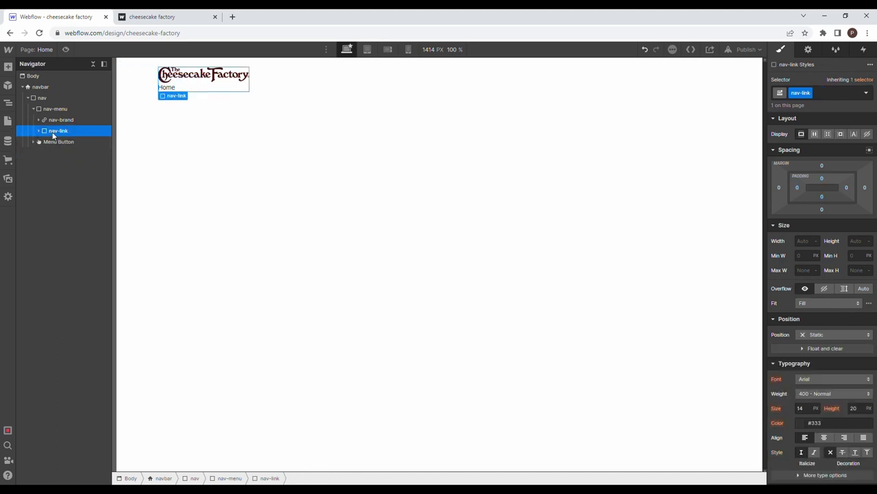
key("ctrl+c")
key("ctrl+v")
key("ctrl+v")
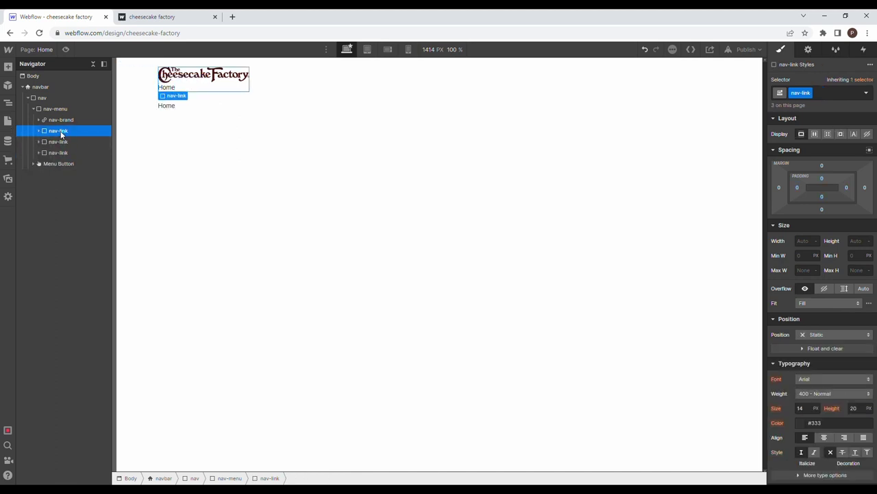
left_click(68, 111)
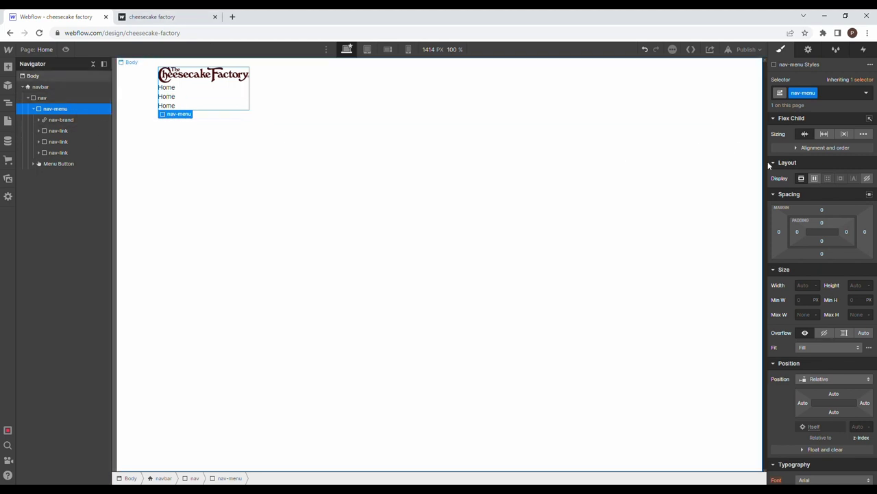
Step: Set nav-menu to Display Flex with Align Center so the links sit in a row
left_click(815, 178)
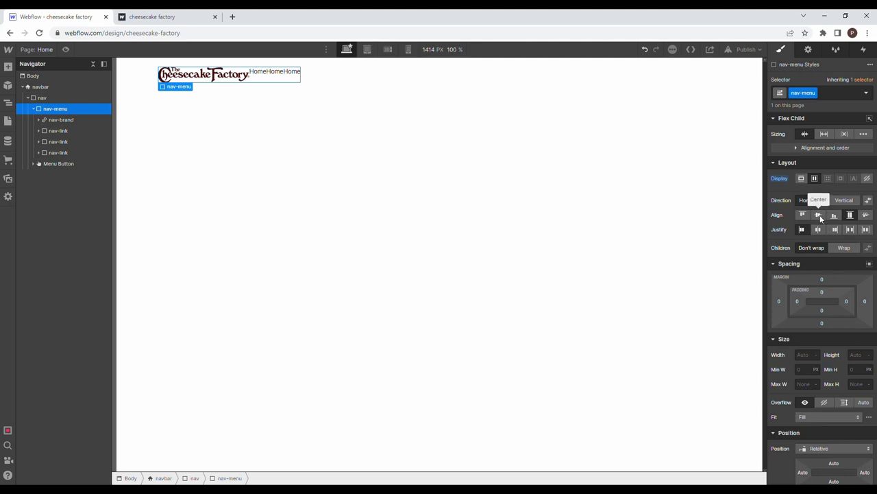
left_click(820, 218)
left_click(260, 76)
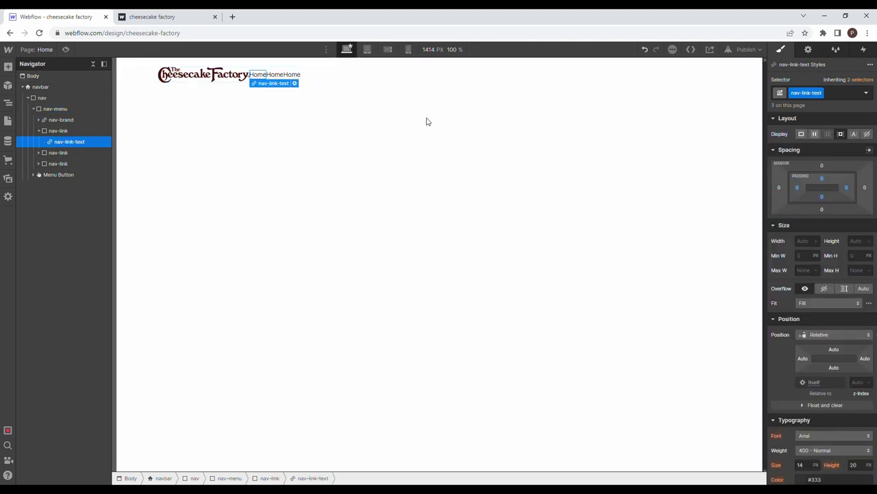
Step: Give the nav-brand logo a 50 px right margin and compare with the live site
left_click(72, 121)
left_click(865, 233)
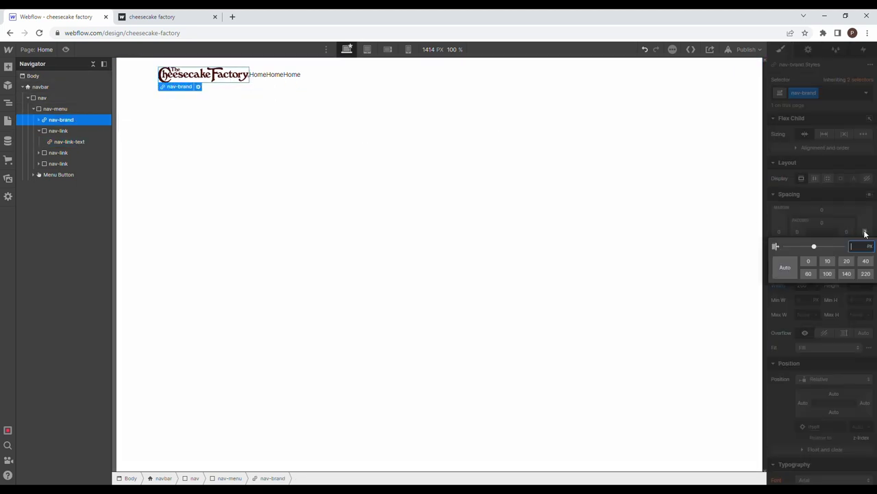
type("50")
key("Return")
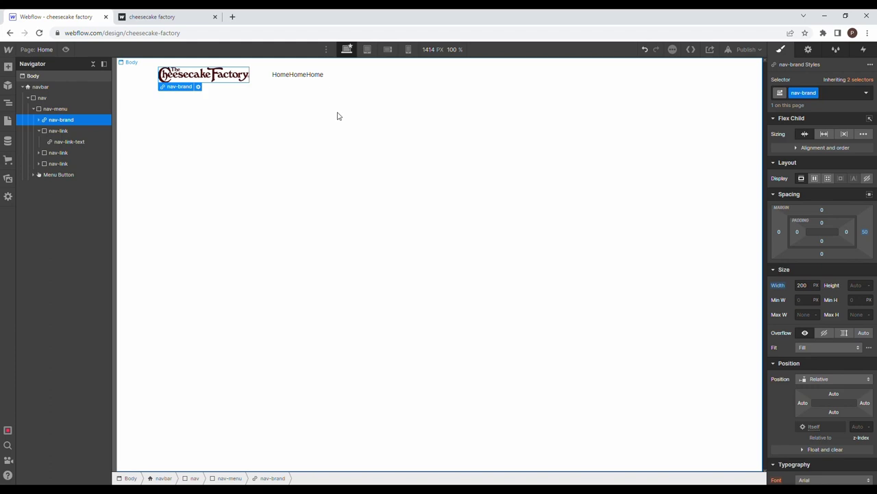
key("ctrl+Tab")
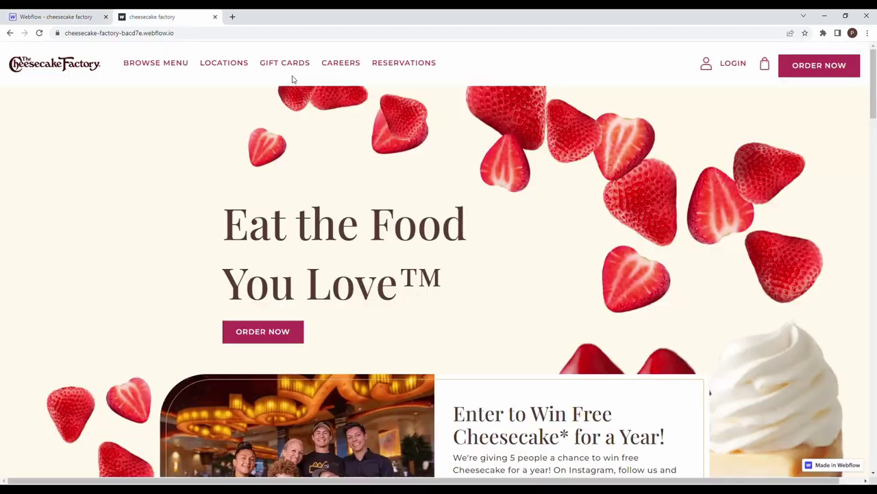
key("ctrl+Tab")
left_click(288, 79)
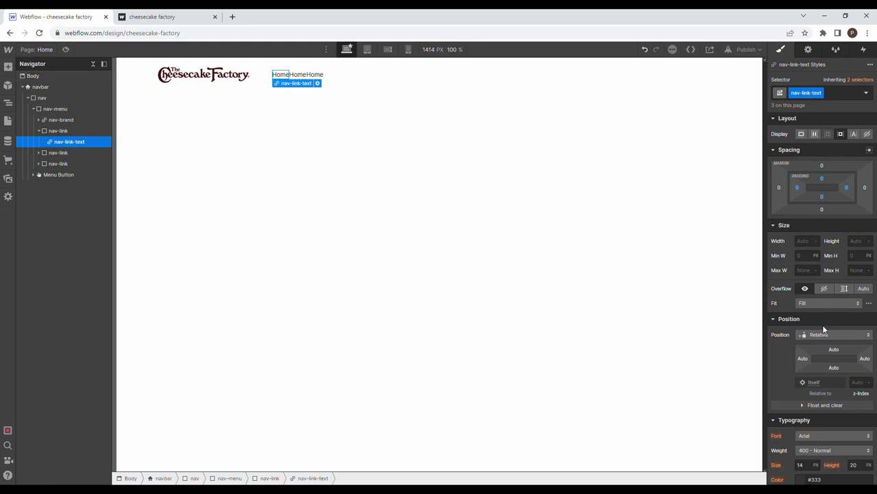
Step: Set the nav-link-text font to Montserrat, size 16, weight 600 Semi Bold
scroll(823, 329, "down", 2)
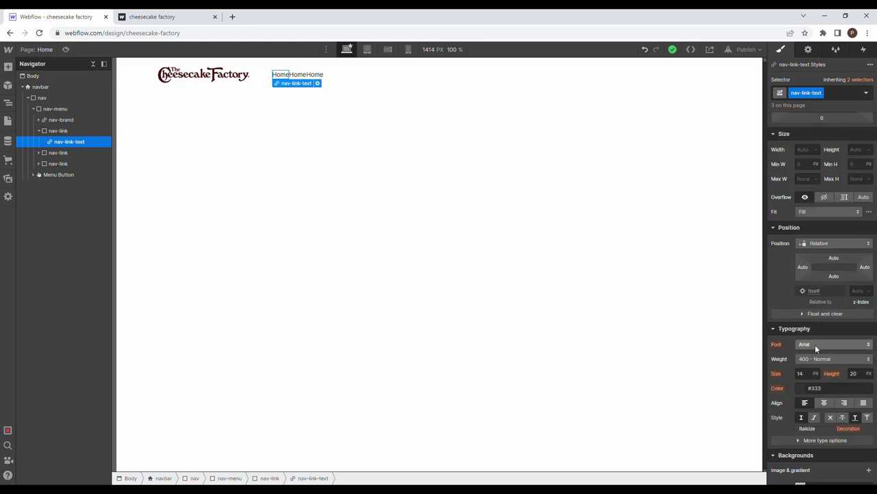
left_click(816, 349)
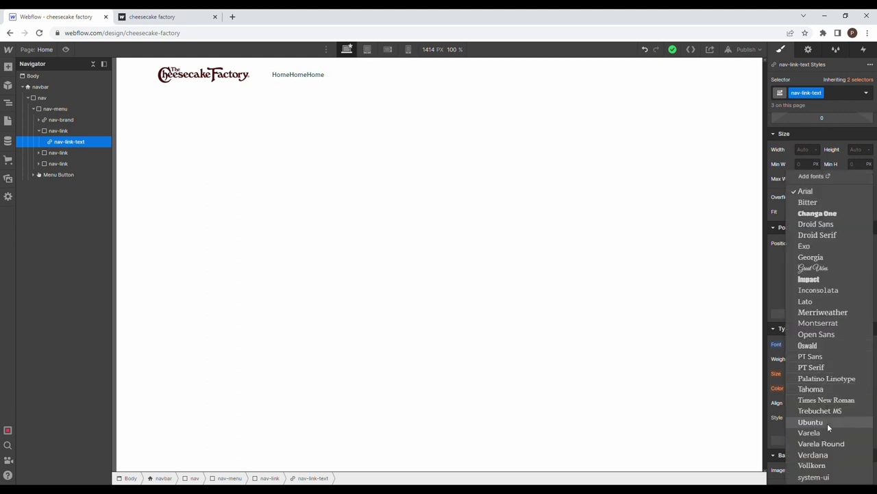
left_click(818, 323)
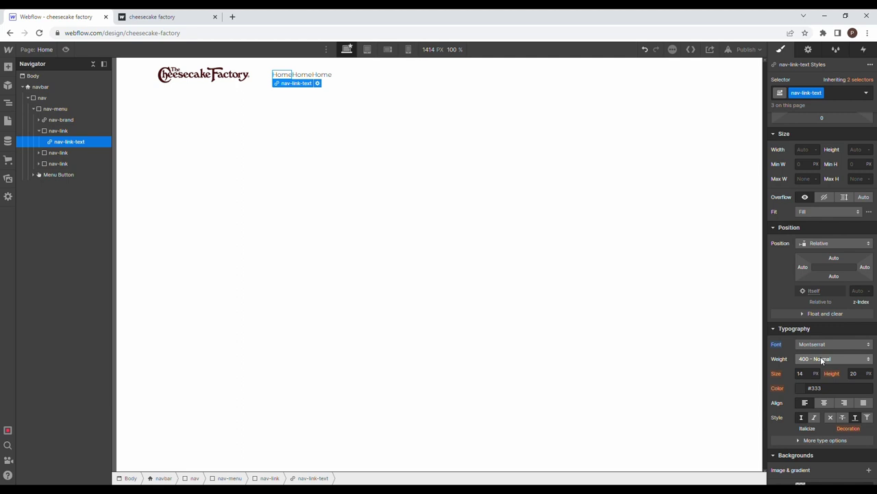
left_click(811, 373)
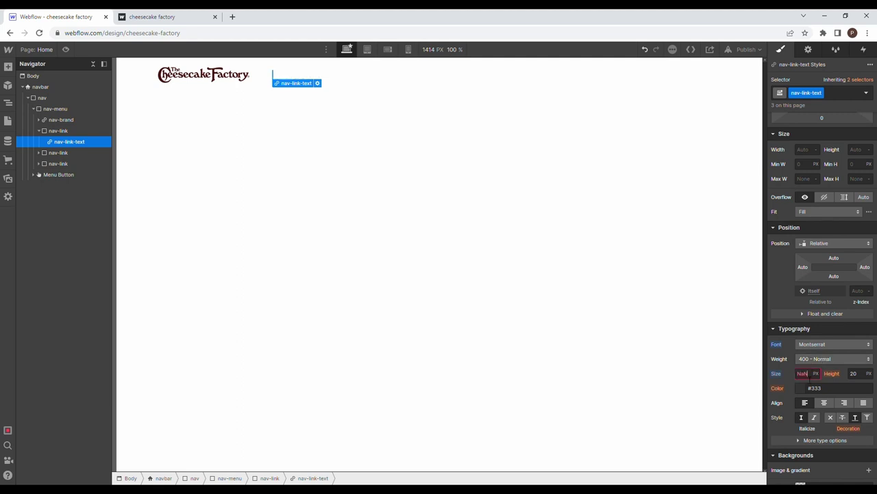
left_click(807, 374)
type("16")
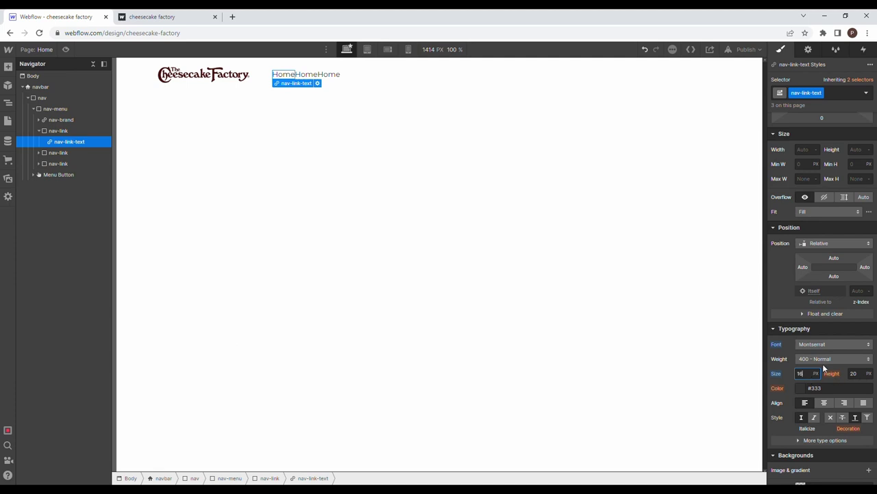
left_click(826, 359)
left_click(819, 381)
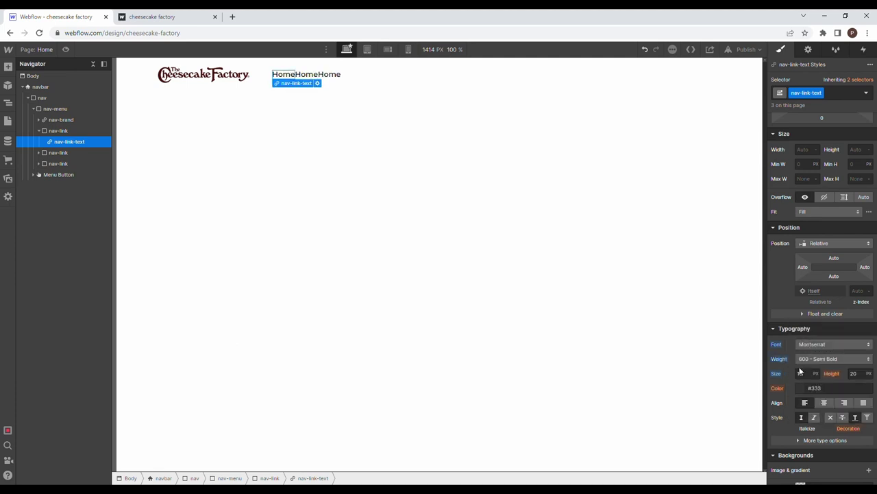
Step: Make the link text uppercase, colour #b43257, with 1 px letter spacing
left_click(811, 441)
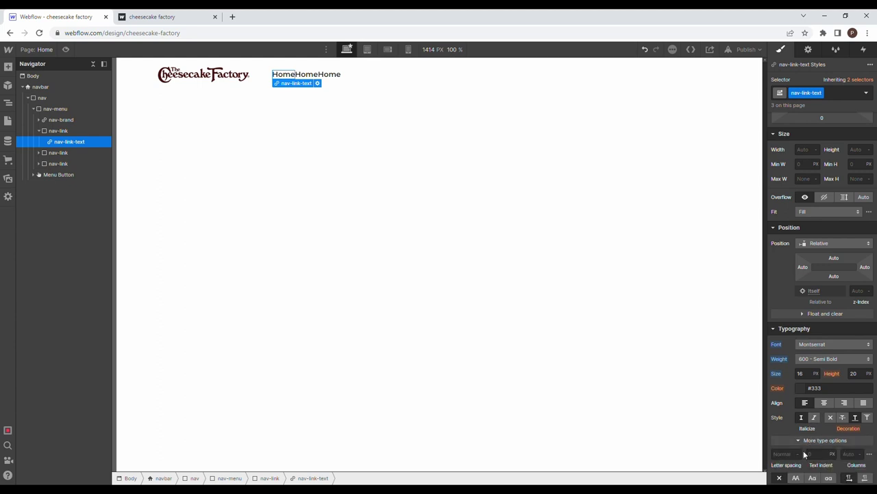
scroll(804, 454, "down", 1)
left_click(796, 387)
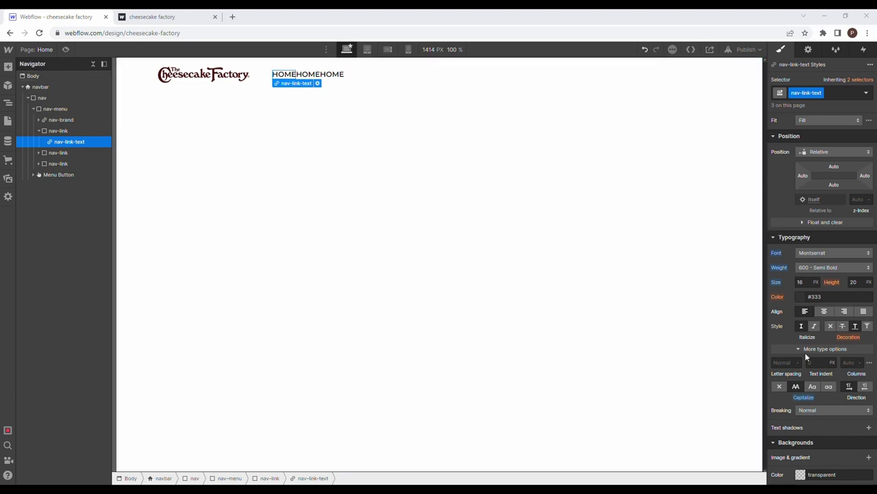
left_click(820, 297)
key("ctrl+v")
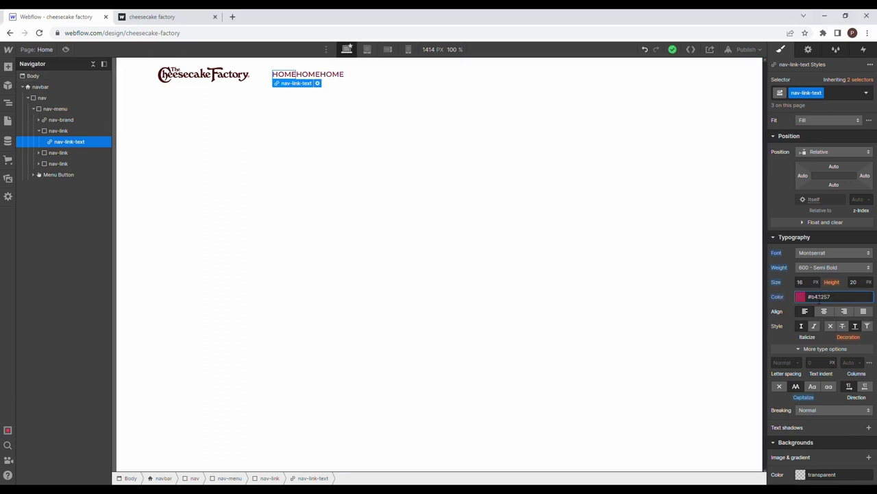
left_click(796, 364)
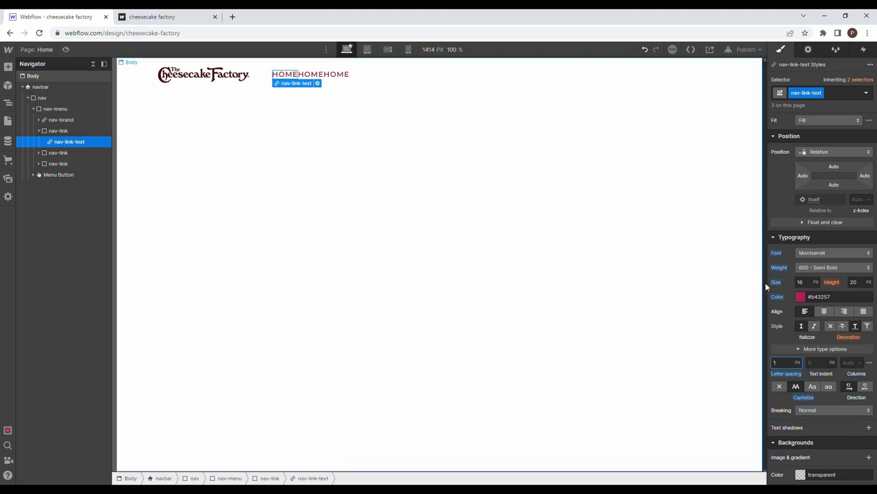
scroll(839, 267, "up", 5)
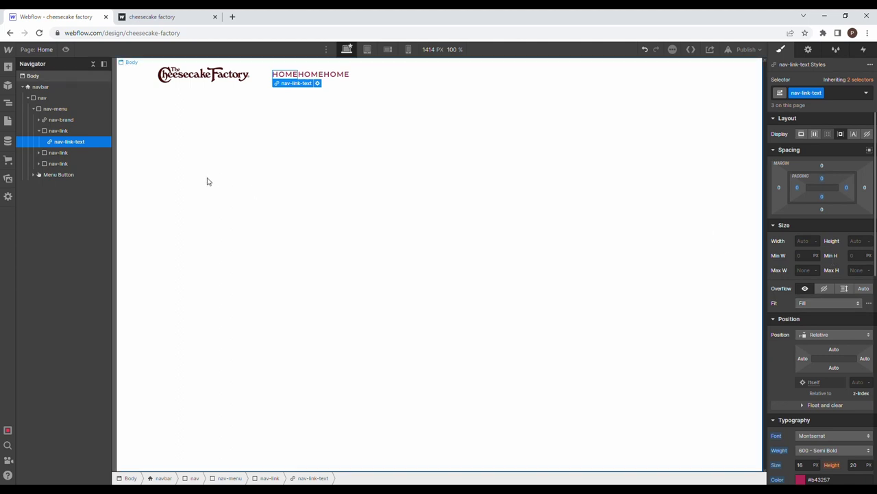
Step: Give the nav-link blocks a 25 px right margin and compare with the live site
left_click(55, 131)
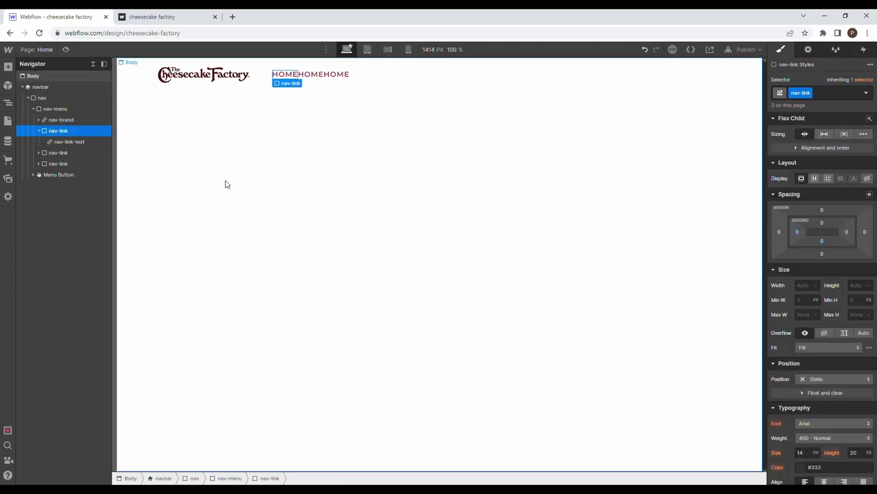
left_click(866, 233)
type("25")
key("Return")
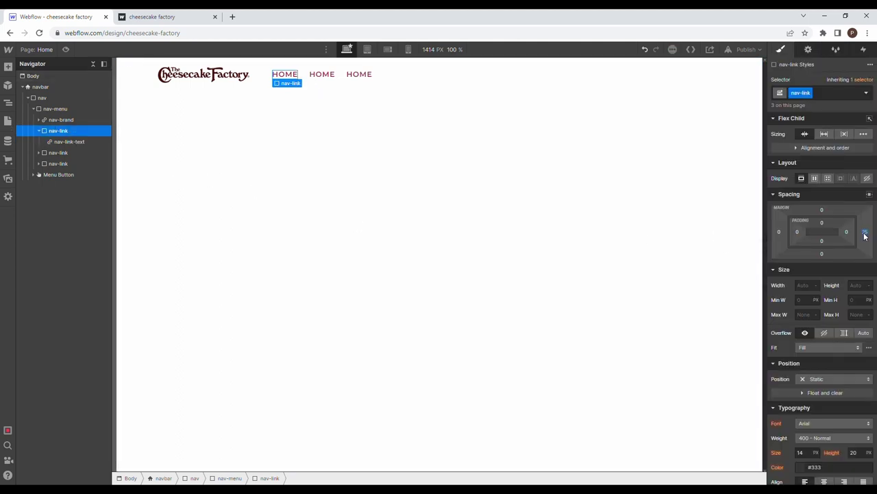
key("ctrl+Tab")
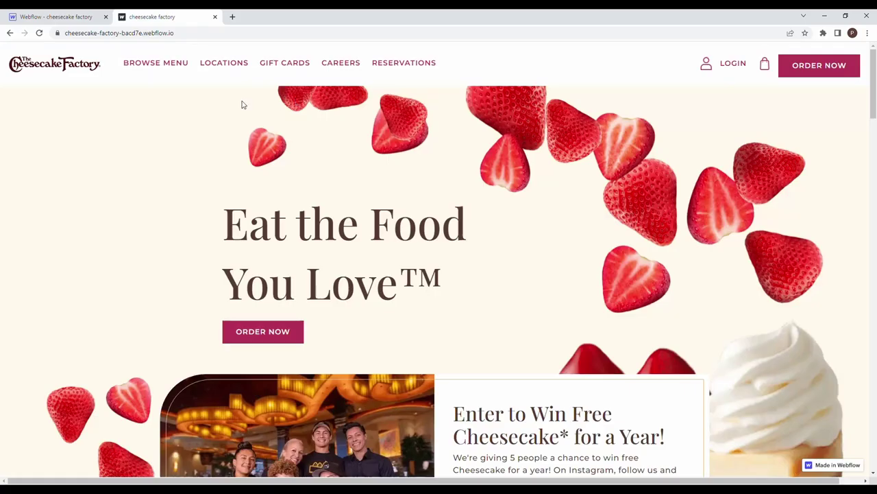
key("ctrl+shift+Tab")
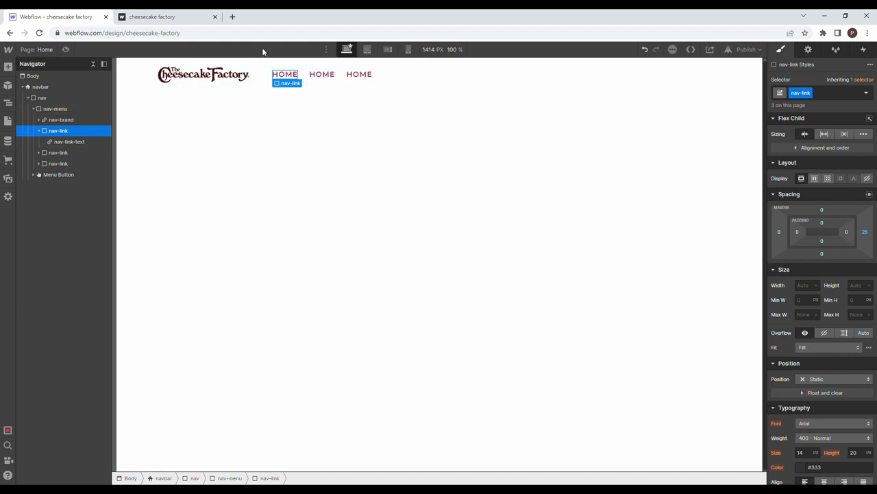
Step: Duplicate the third nav-link to bring the menu to five HOME links
left_click(182, 14)
left_click(94, 15)
left_click(56, 164)
key("ctrl+d")
key("ctrl+d")
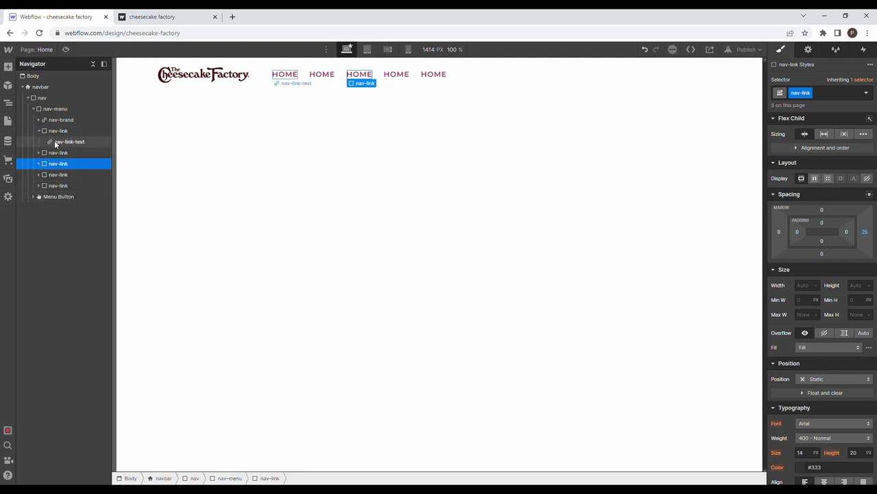
Step: Insert a Div Block with class nav-link-underline inside the first nav-link
left_click(54, 141)
left_click(8, 68)
left_click_drag(42, 231, 78, 152)
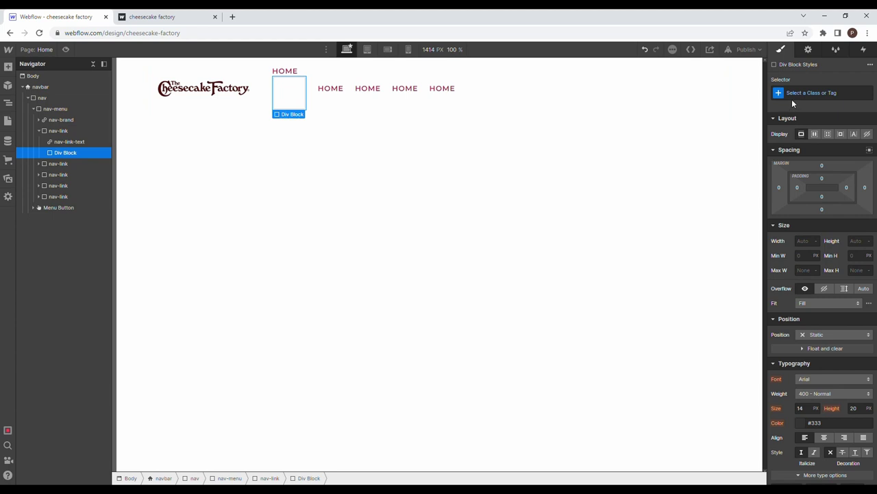
left_click(809, 93)
type("nav-link-underline")
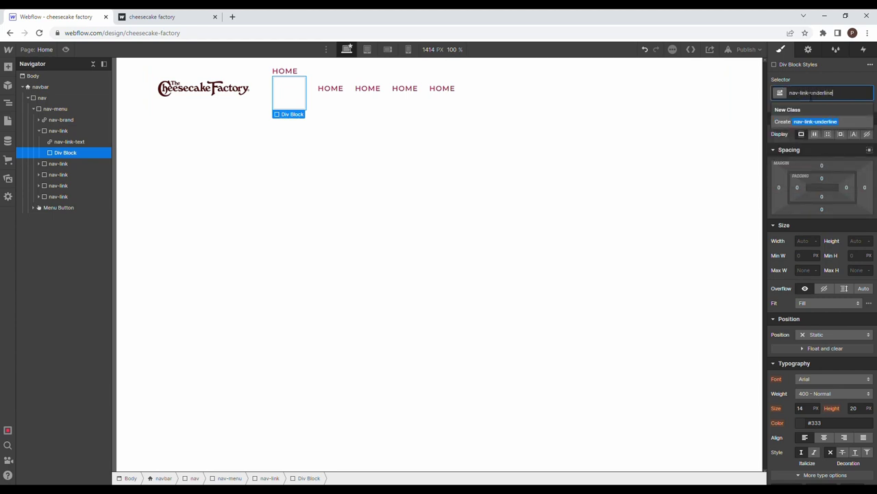
key("Return")
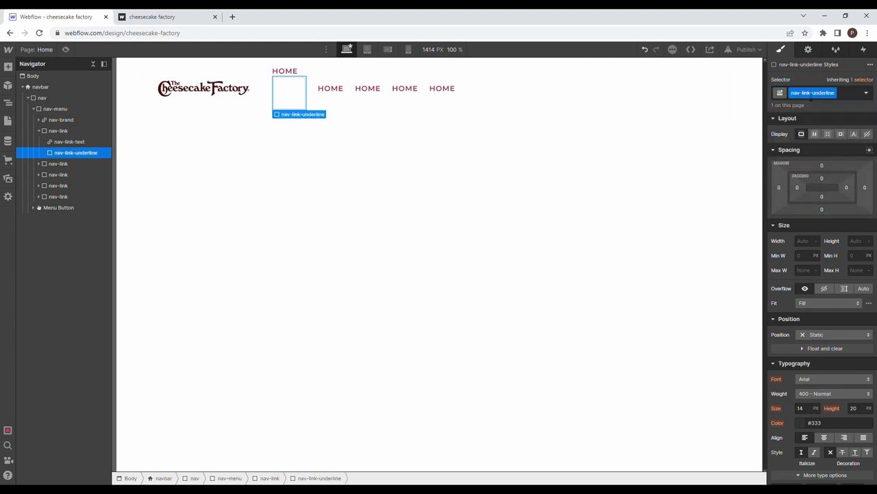
Step: Make the first nav-link a vertical, horizontally centred flex column, then select its underline
left_click(92, 130)
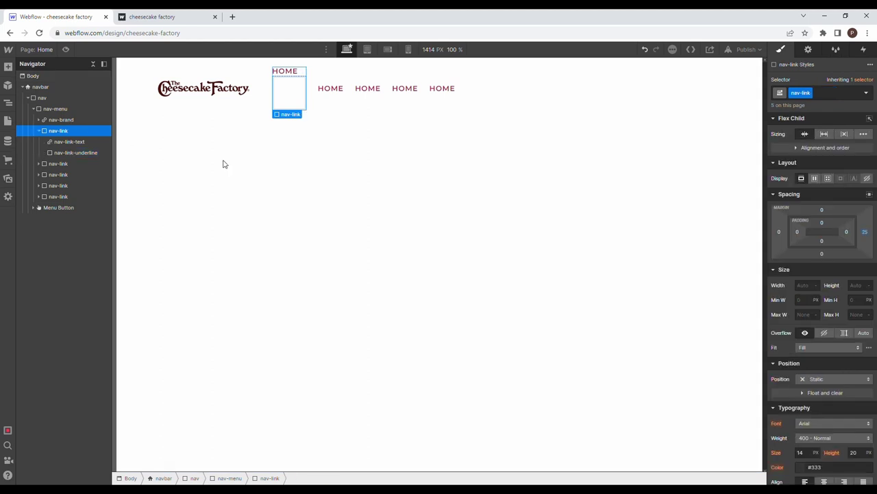
left_click(814, 178)
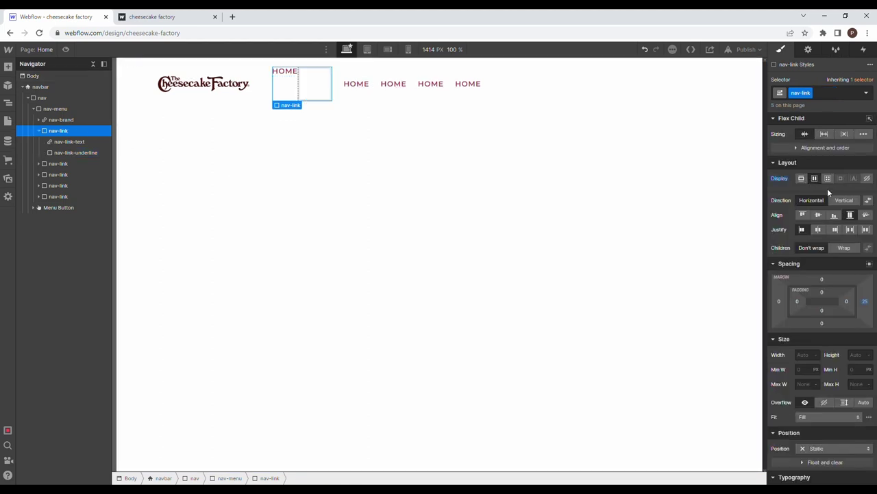
left_click(848, 202)
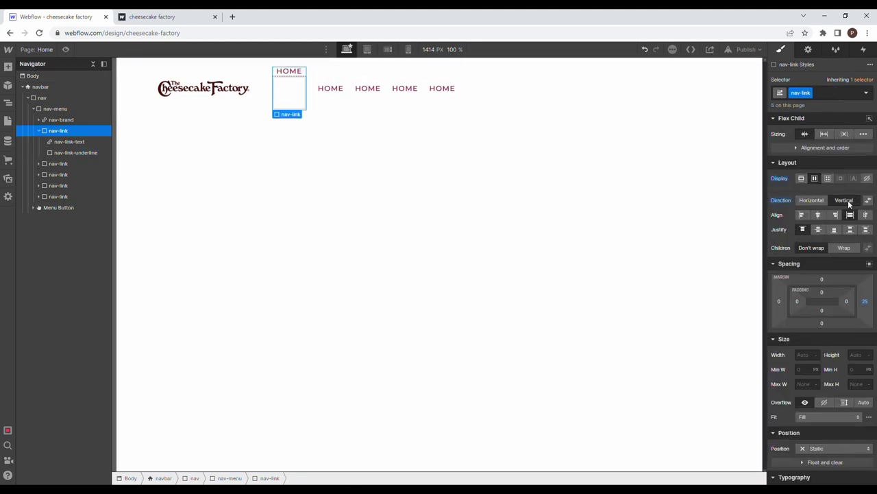
left_click(817, 216)
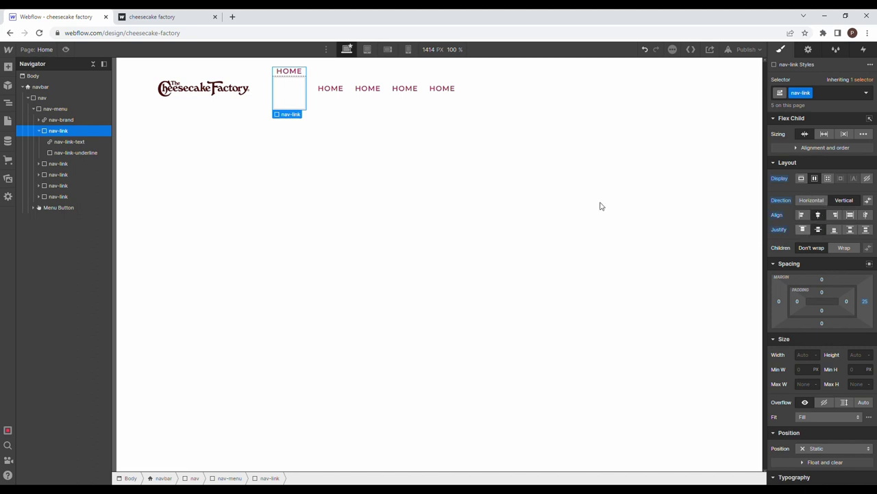
left_click(86, 152)
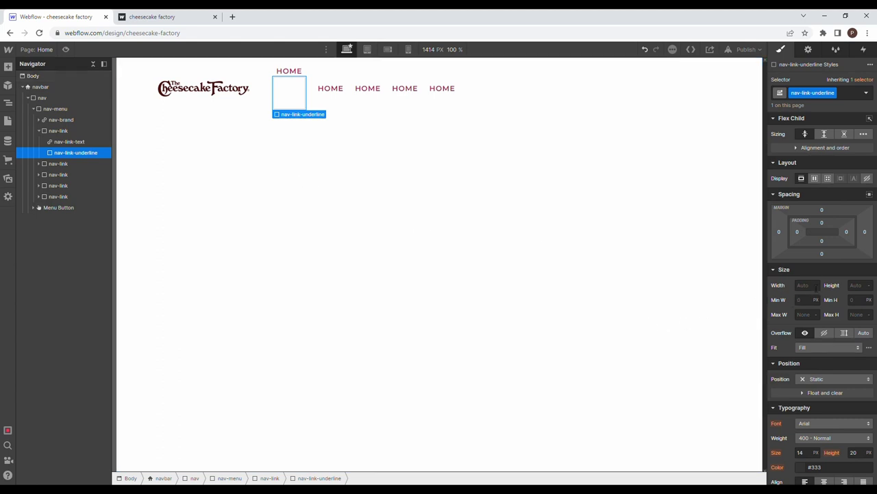
Step: Size nav-link-underline to 100% width and 2 px height with a #81094c background
left_click(815, 287)
type("100%")
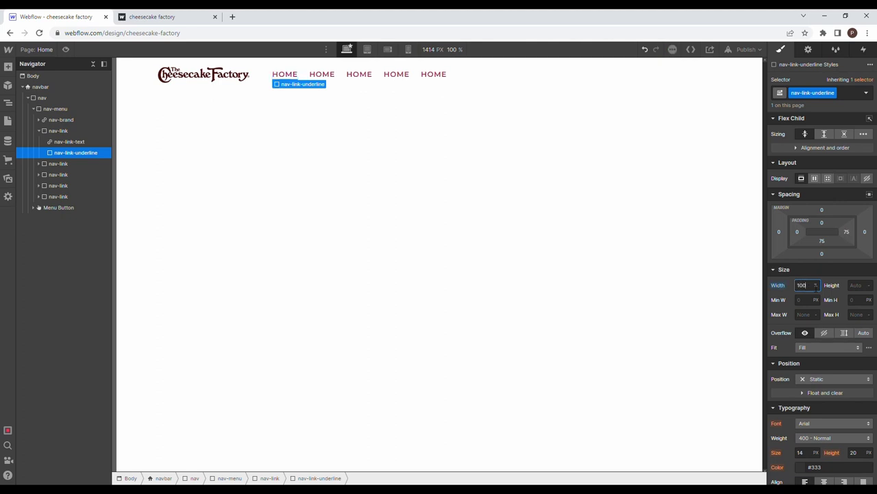
left_click(857, 287)
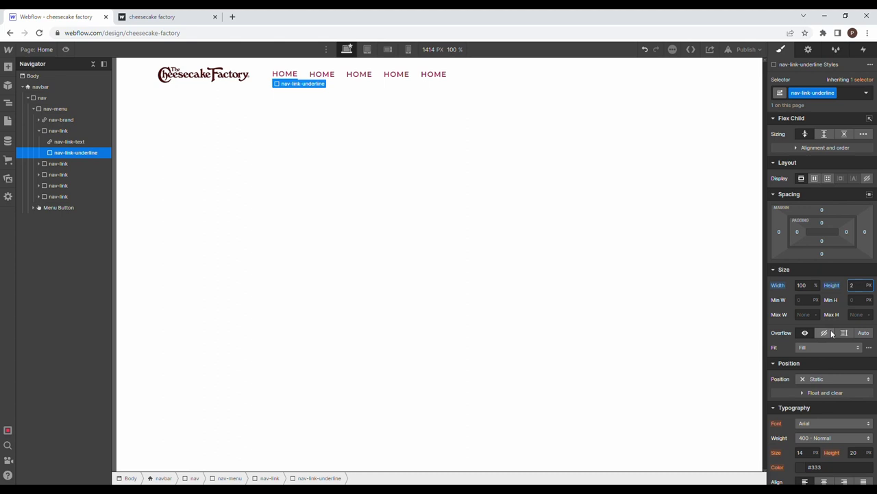
scroll(816, 329, "down", 5)
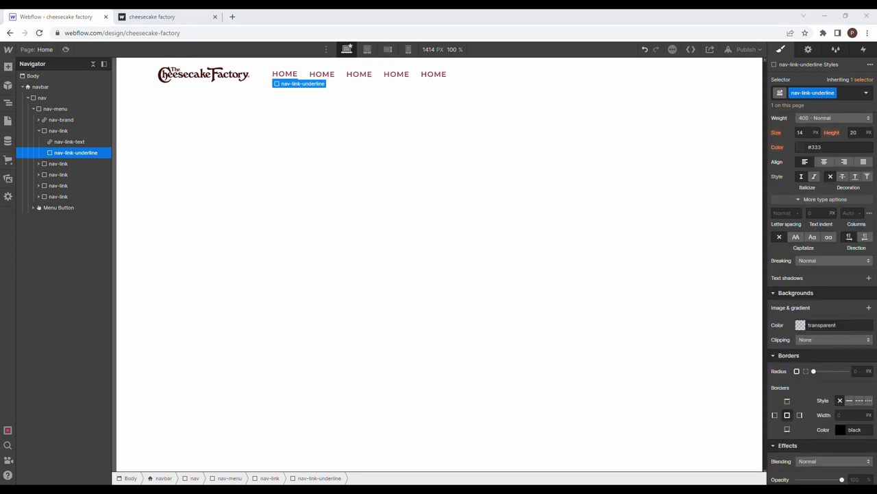
left_click(829, 325)
type("#81094c")
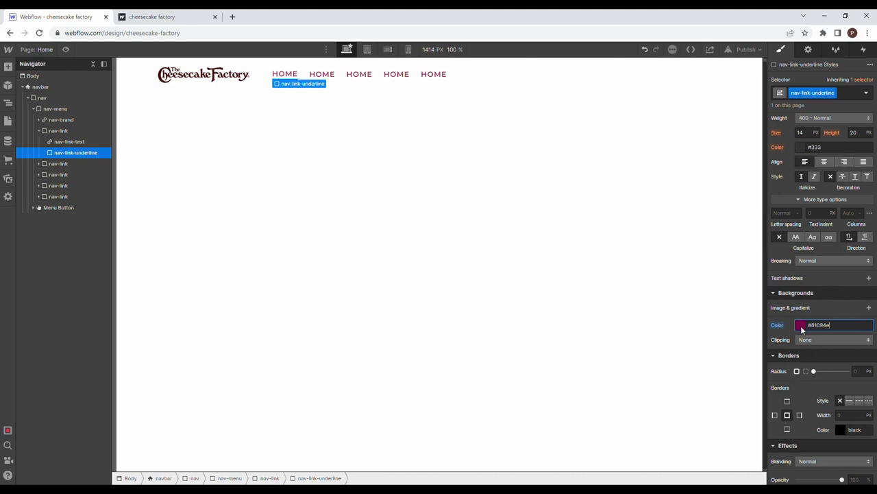
scroll(838, 303, "up", 5)
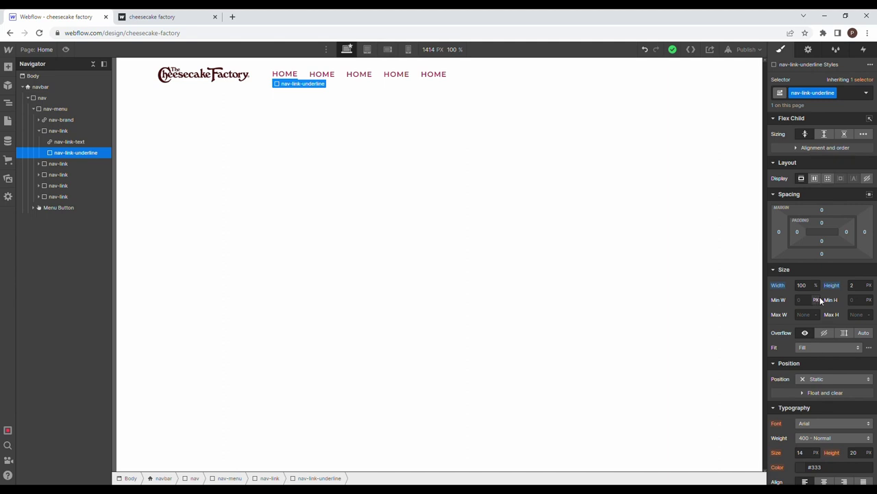
left_click(807, 289)
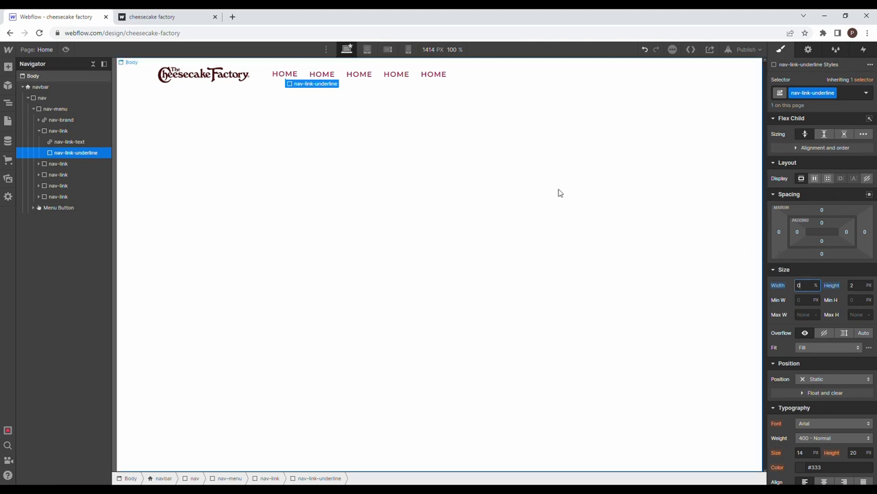
type("100%")
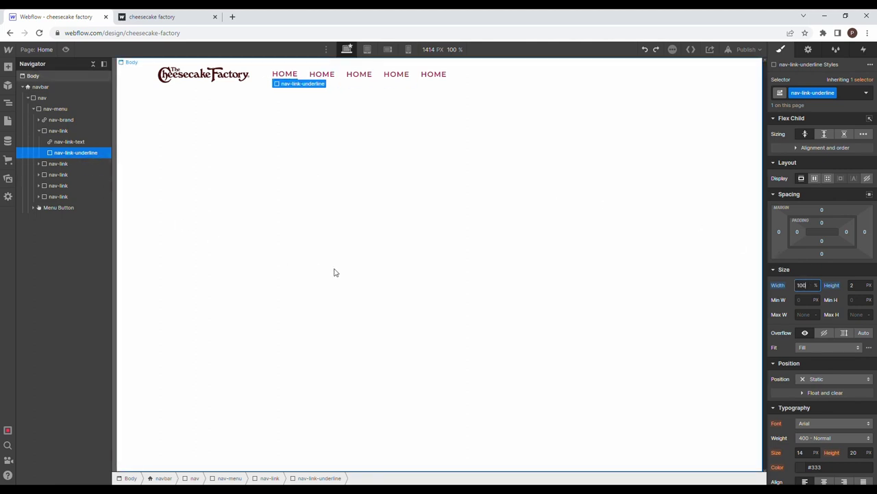
left_click(68, 174)
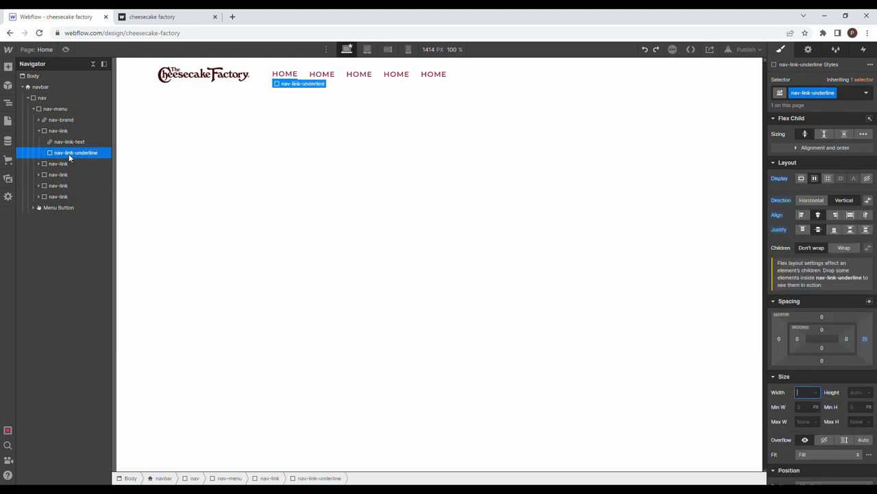
Step: Expand the five nav links in the Navigator to reveal their contents
left_click(68, 164)
left_click(68, 174)
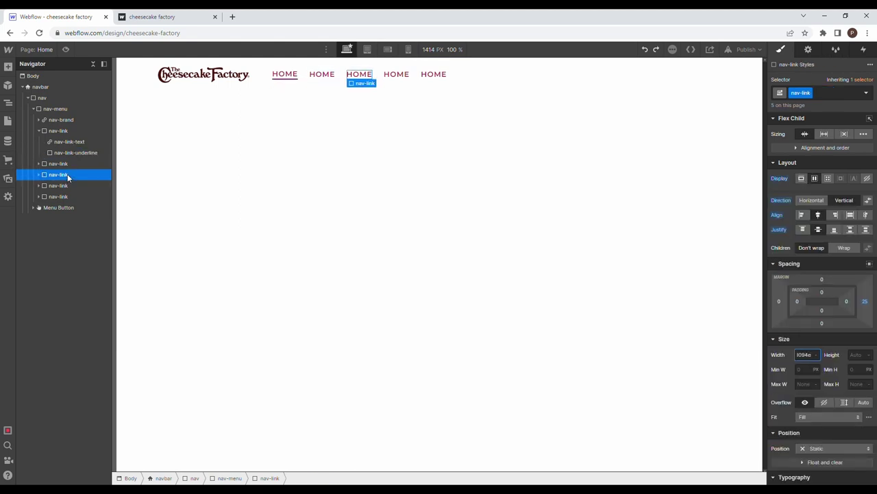
left_click(68, 185)
left_click(68, 196)
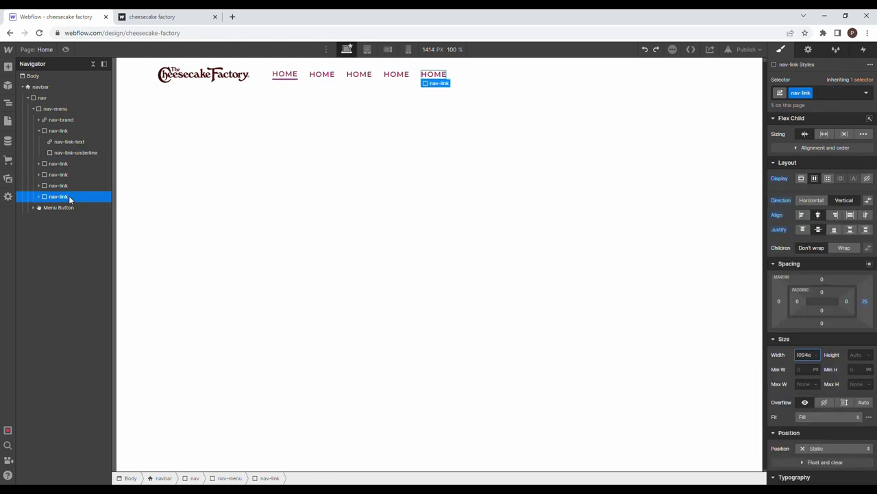
left_click(39, 163)
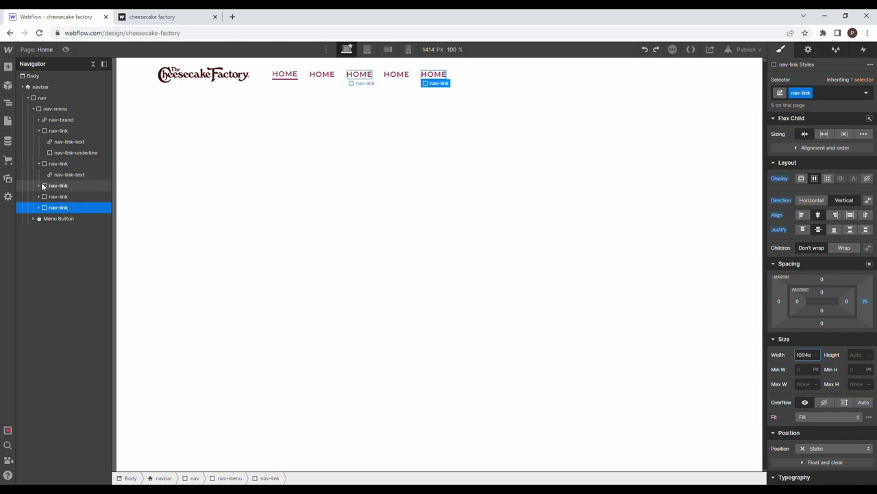
left_click(43, 186)
left_click(39, 207)
left_click(40, 196)
left_click(39, 185)
left_click(75, 152)
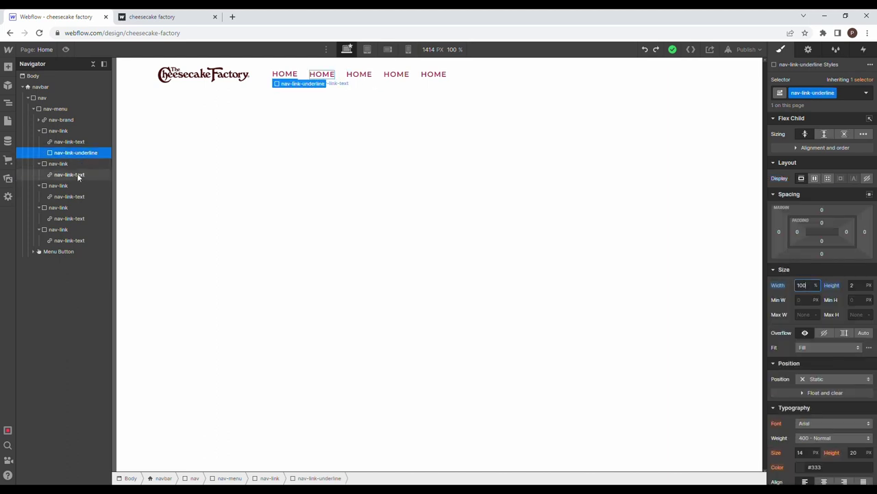
left_click(69, 164)
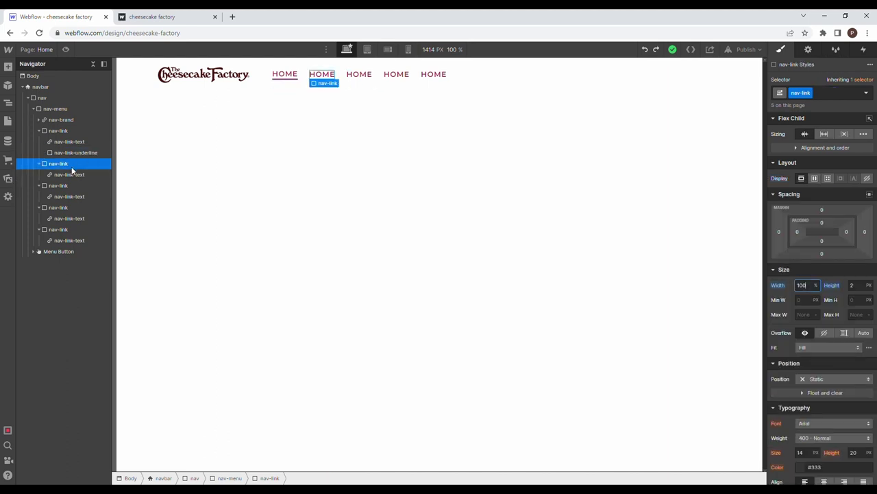
left_click(374, 269)
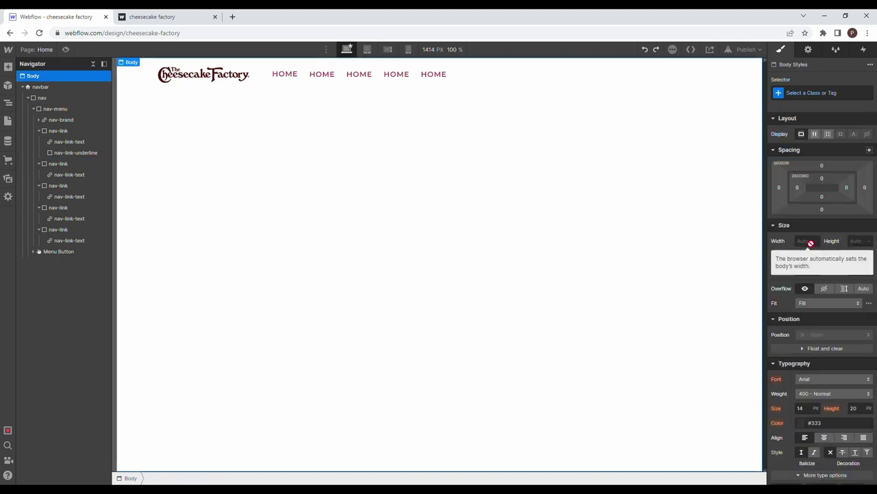
left_click(69, 164)
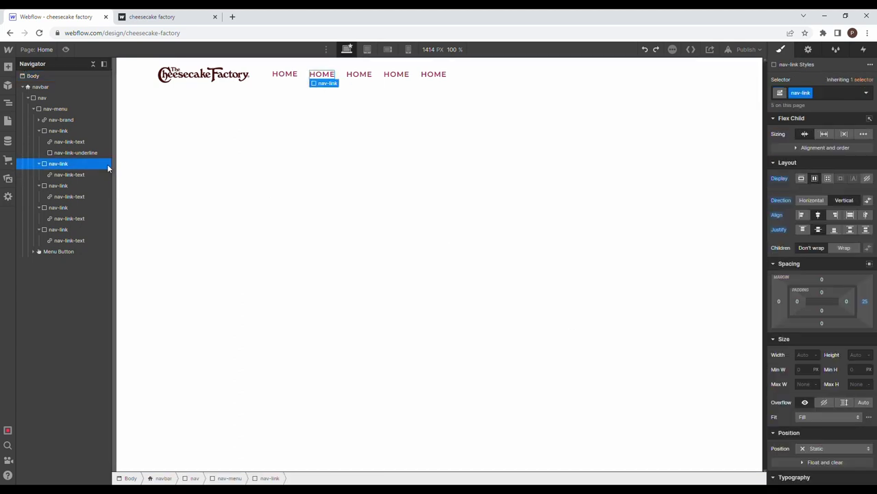
Step: Copy the nav-link-underline and paste it into the second through fifth nav links
left_click(95, 152)
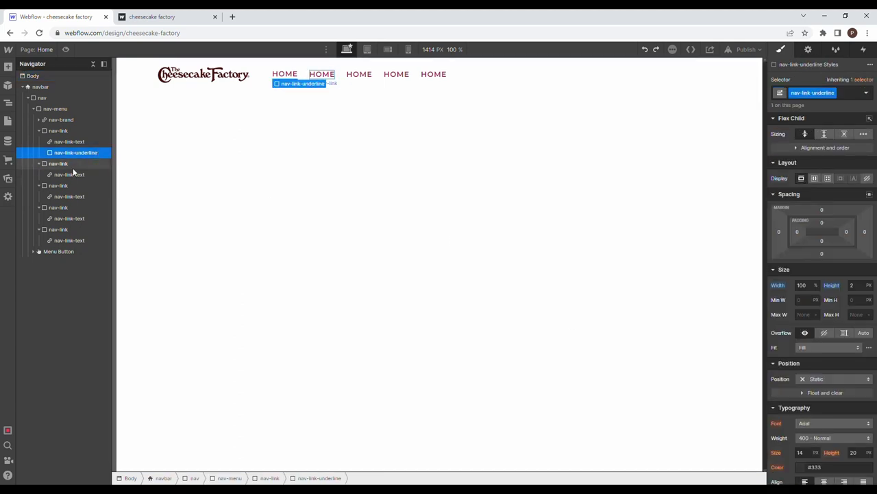
left_click(72, 164)
key("ctrl+v")
left_click(72, 196)
key("ctrl+v")
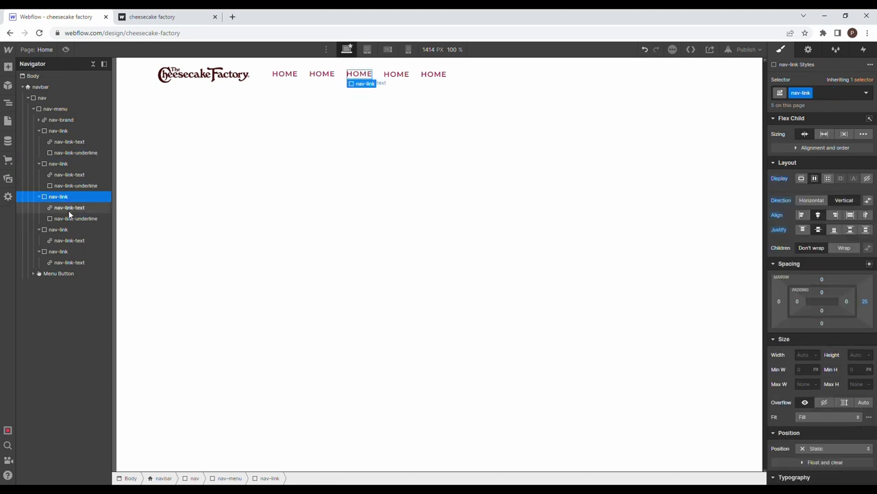
left_click(67, 229)
key("ctrl+v")
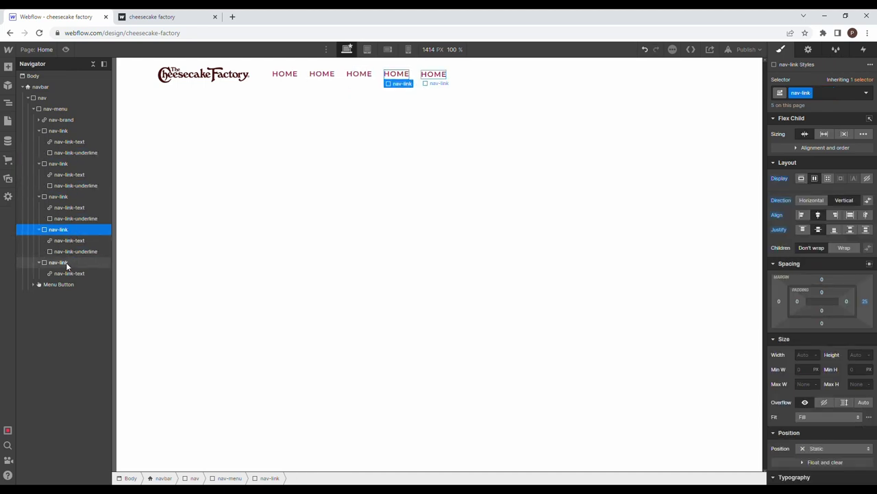
left_click(67, 260)
key("ctrl+v")
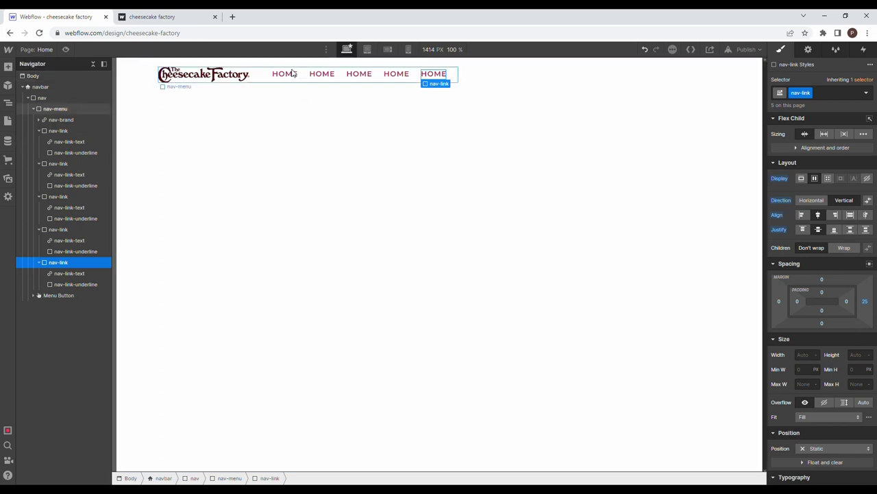
left_click(327, 75)
Step: Rename the second HOME link to LOCATIONS, checking the live site's menu
double_click(332, 78)
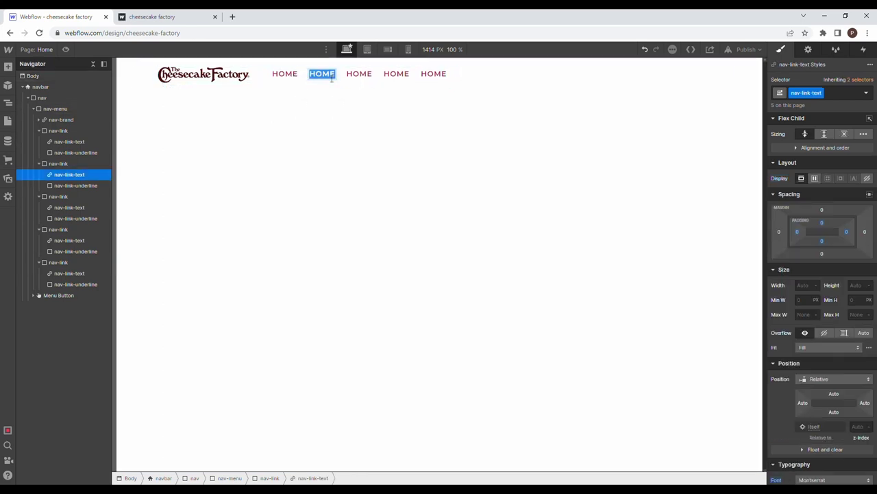
key("ctrl+Tab")
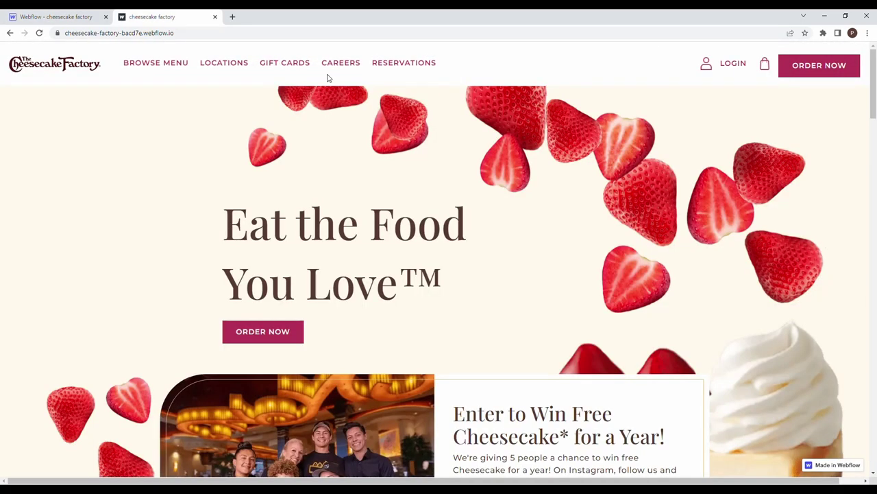
key("ctrl+shift+Tab")
type("LOCATIONS")
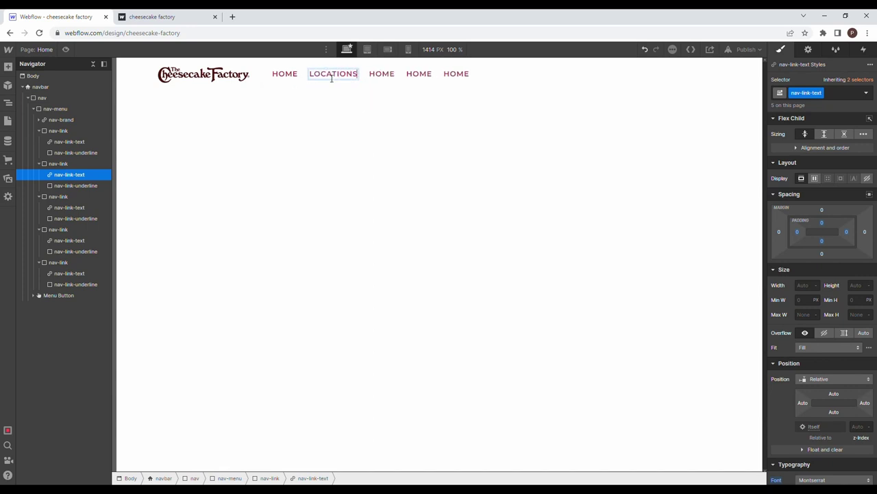
key("Escape")
Step: Rename the fourth HOME link to CAREERS
left_click(383, 77)
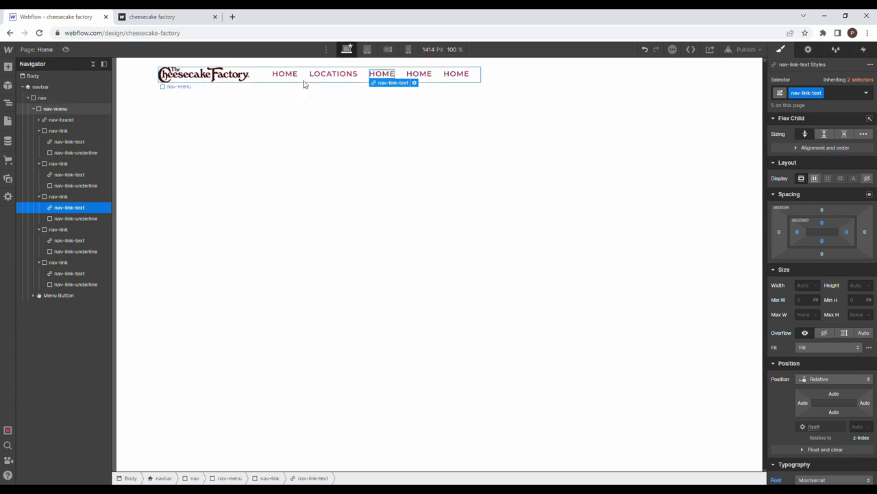
key("ctrl+Tab")
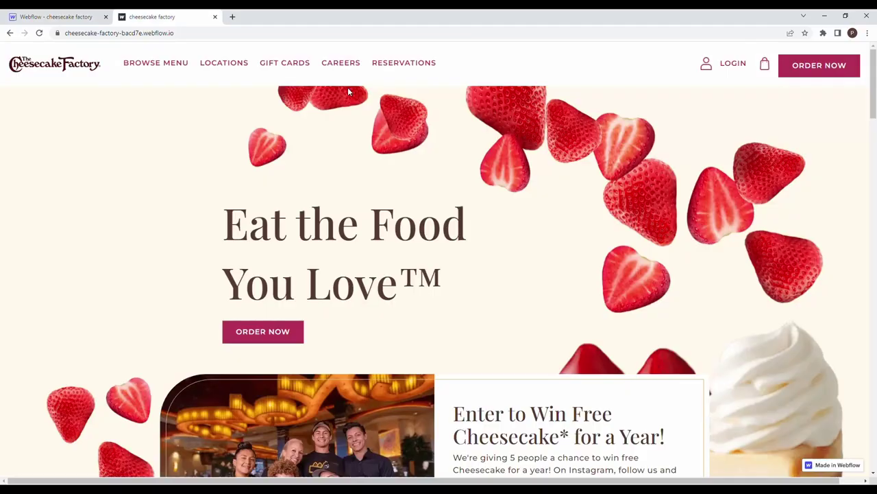
key("ctrl+shift+Tab")
double_click(416, 75)
type("c")
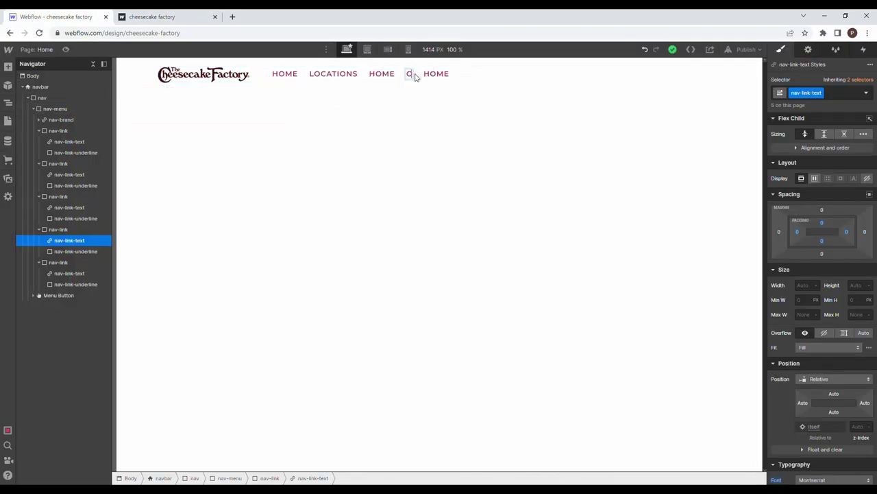
type("afe")
key("BackSpace")
key("BackSpace")
type("reers")
left_click(442, 153)
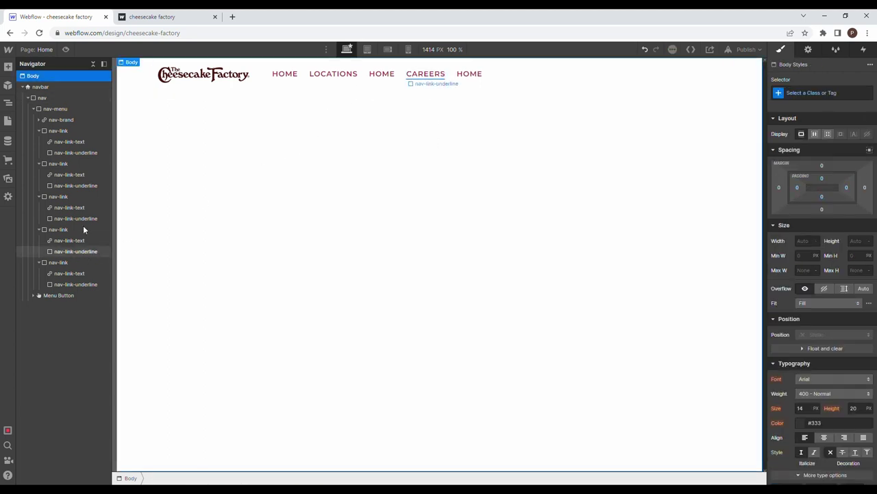
Step: Add a Mouse hover trigger to the first nav link starting a new animation 'nav link underline hover'
left_click(78, 131)
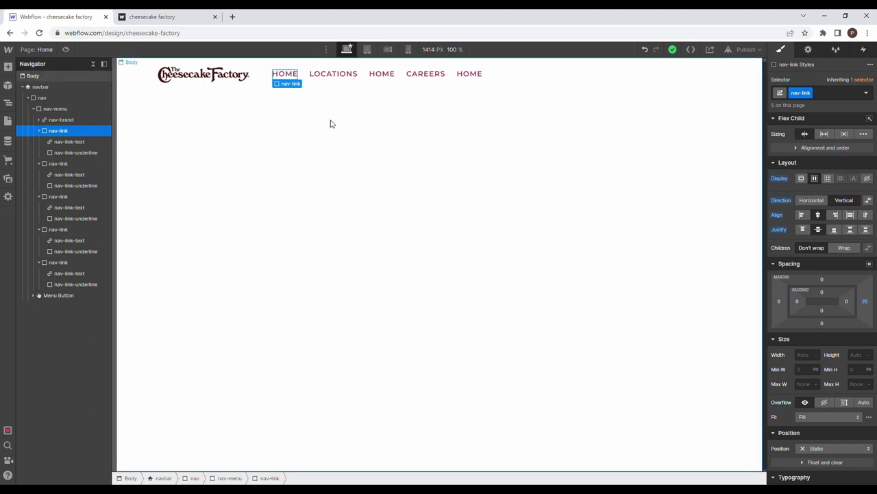
left_click(864, 49)
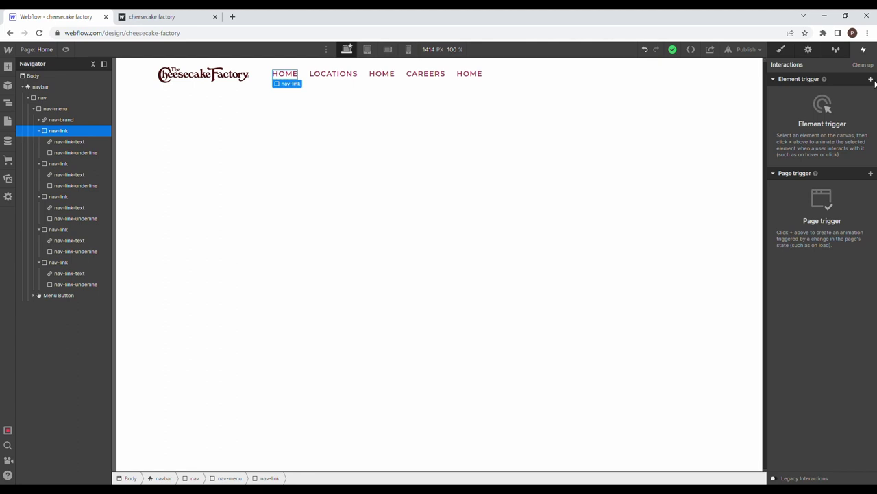
left_click(870, 79)
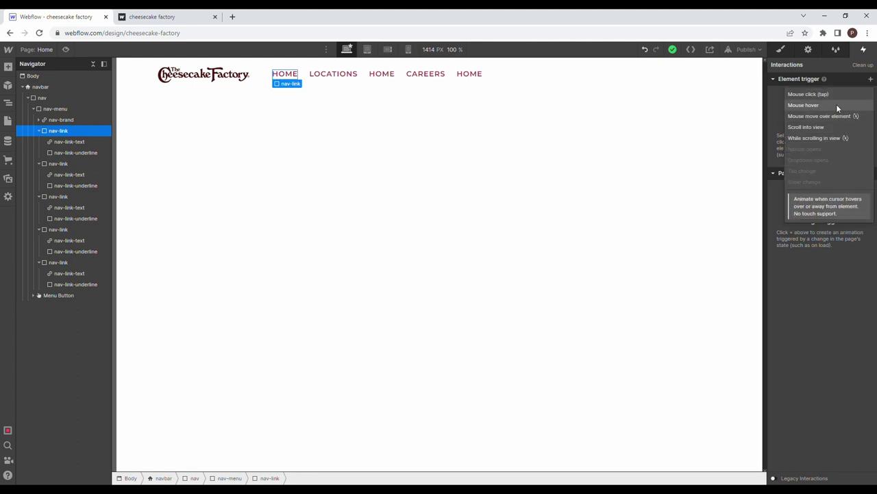
left_click(837, 107)
left_click(850, 127)
left_click(846, 145)
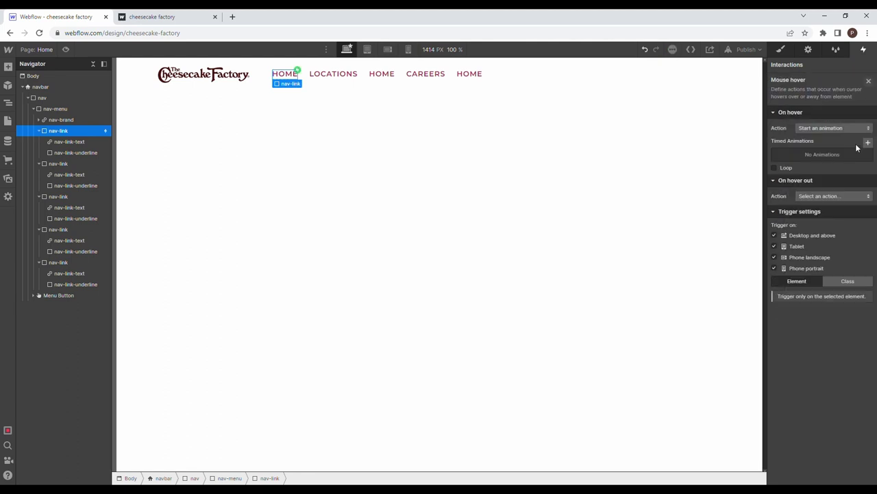
left_click(868, 143)
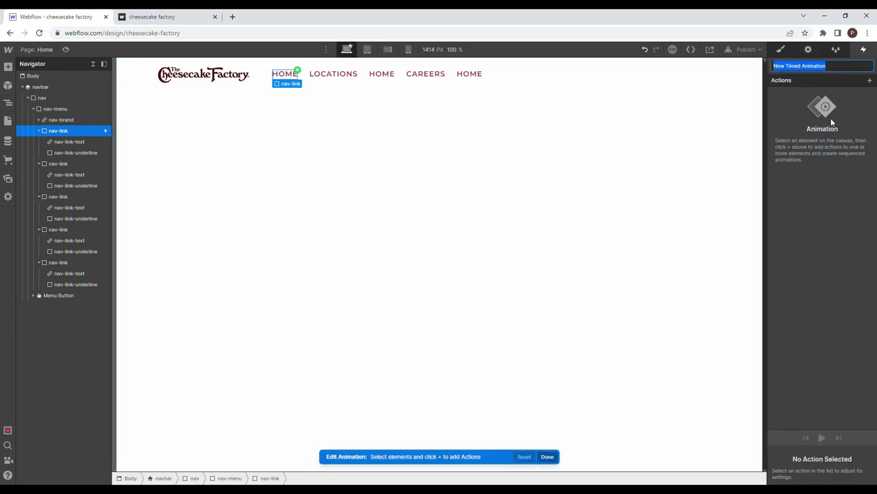
type("nav link u")
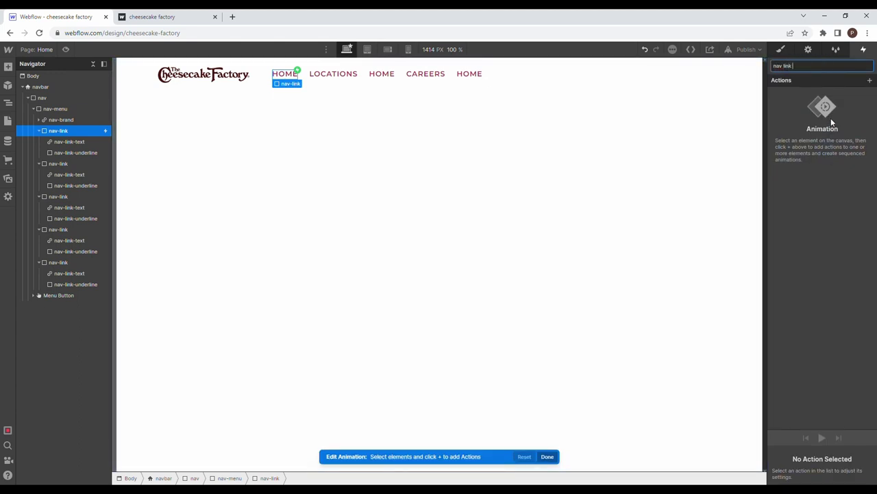
type("nderline hover")
key("Return")
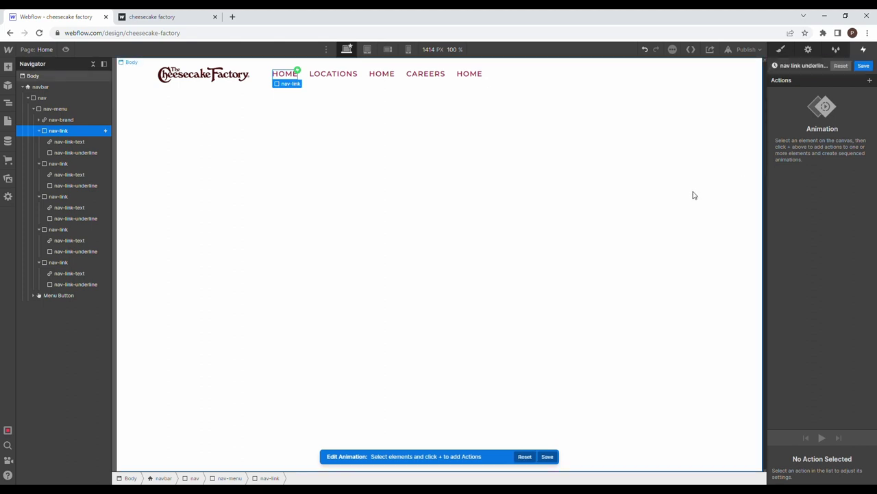
Step: Add a Size action growing nav-link-underline to 100% width, play it, and preview the page
left_click(69, 152)
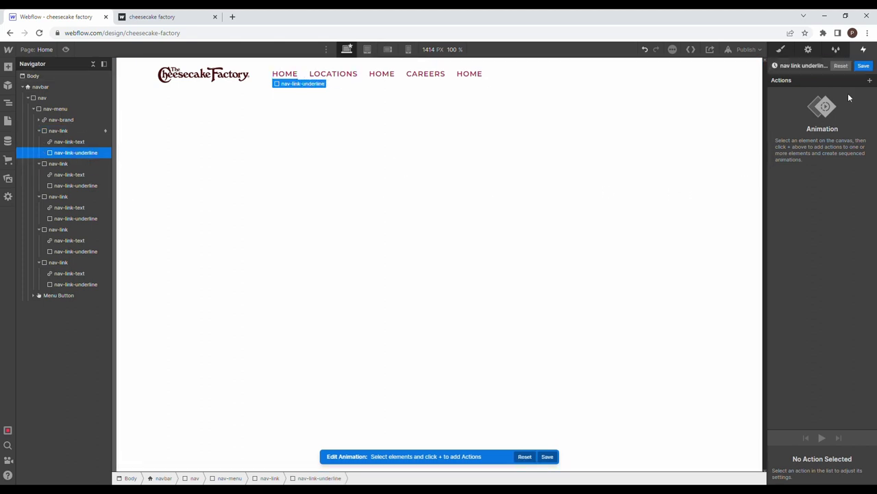
left_click(870, 81)
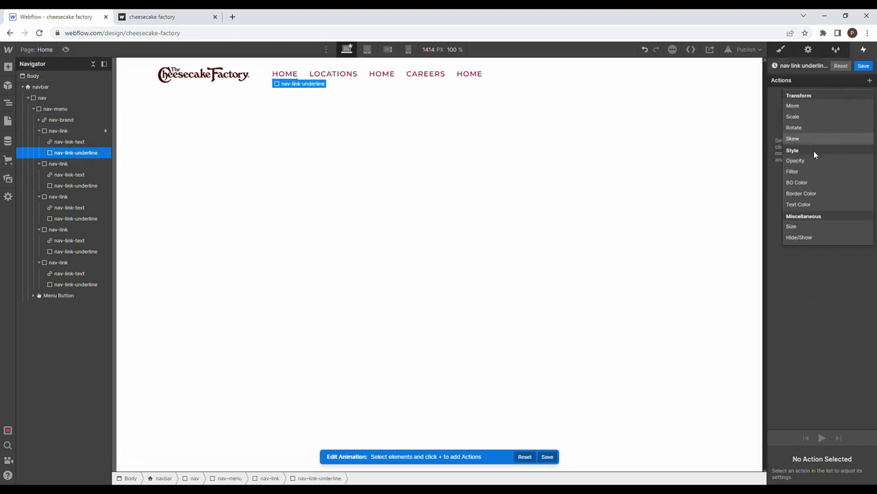
left_click(809, 227)
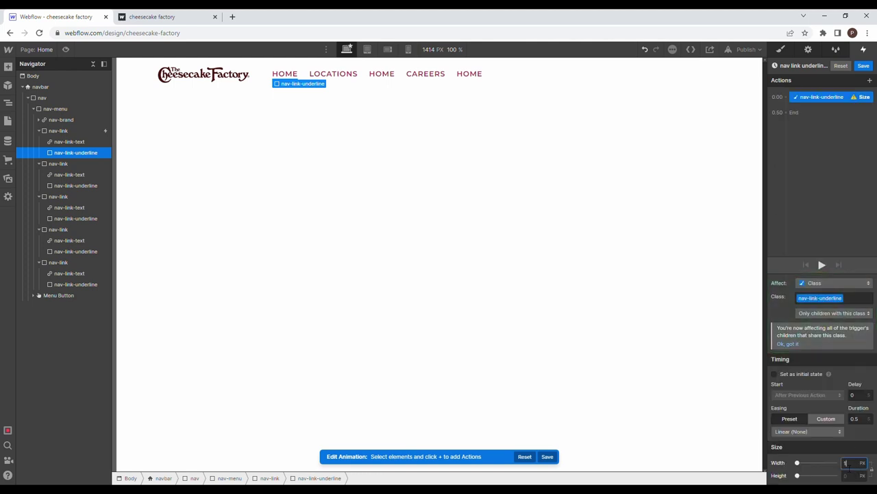
type("%")
key("Return")
left_click(819, 265)
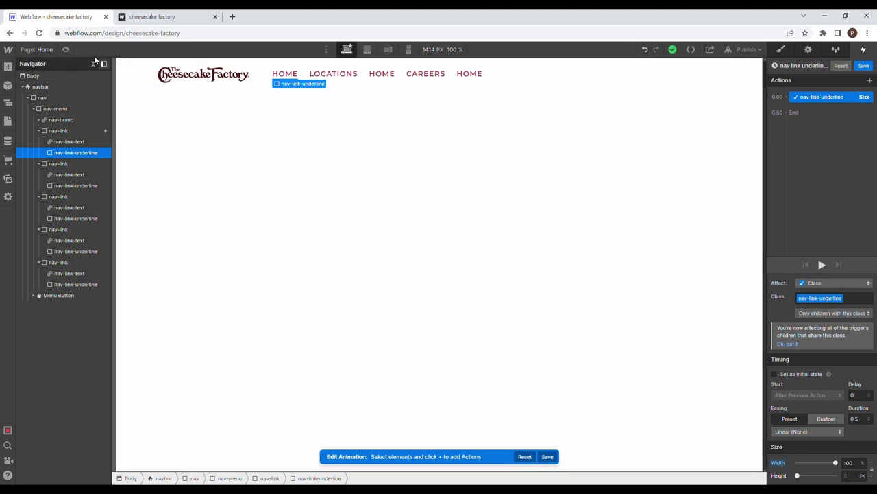
left_click(65, 49)
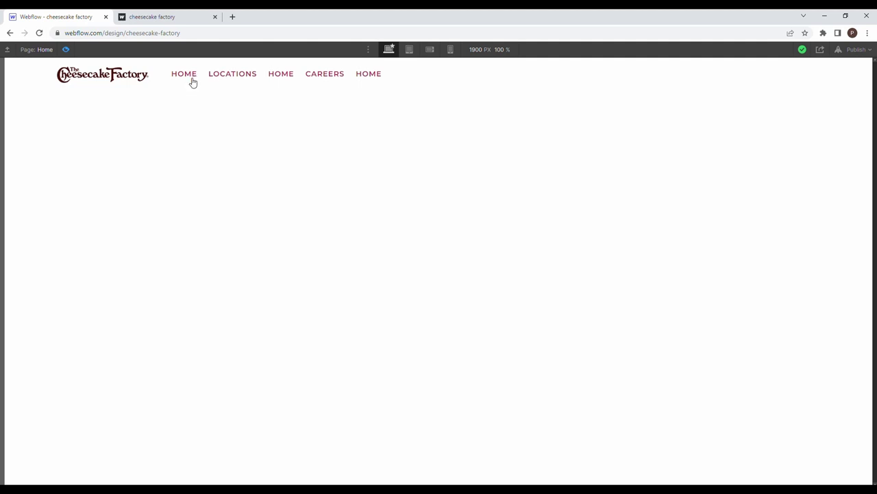
Step: Save the 'nav link underline hover' animation after testing the hover in Preview
left_click(67, 49)
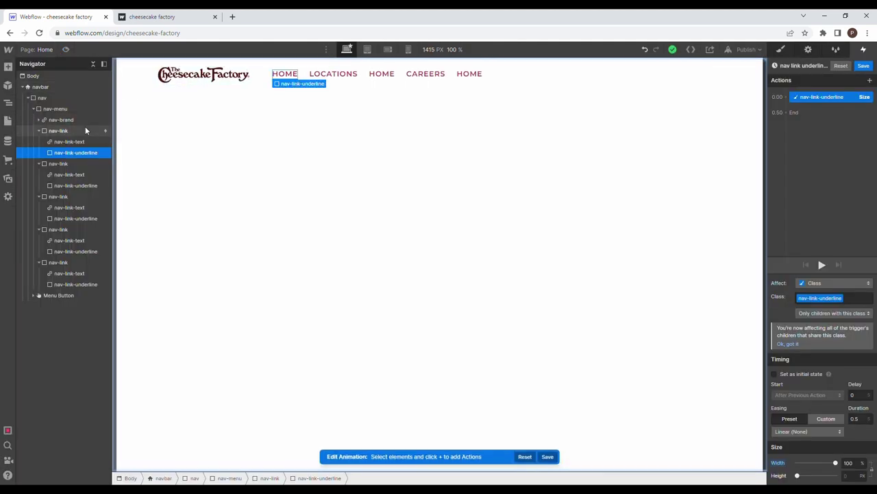
left_click(82, 130)
left_click(869, 66)
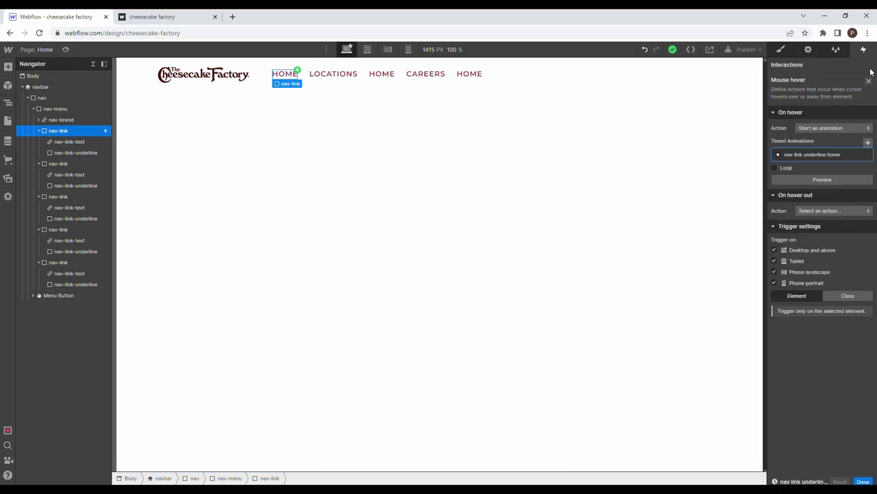
left_click(66, 49)
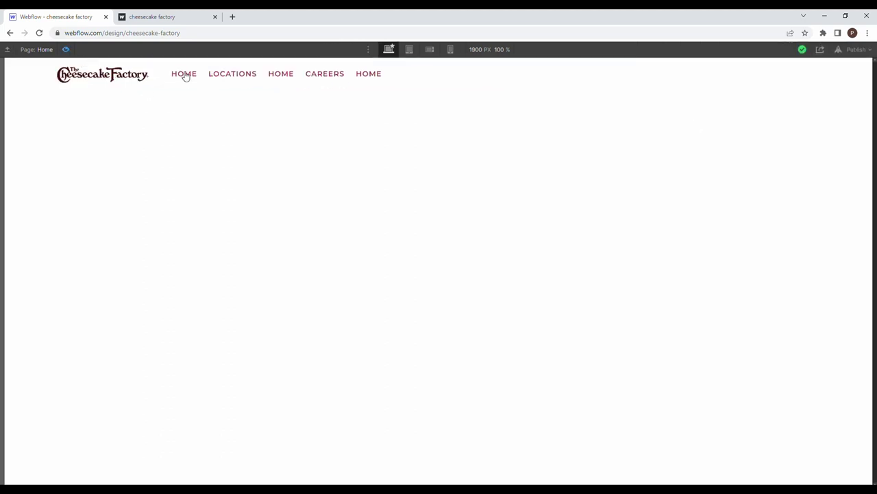
left_click(66, 49)
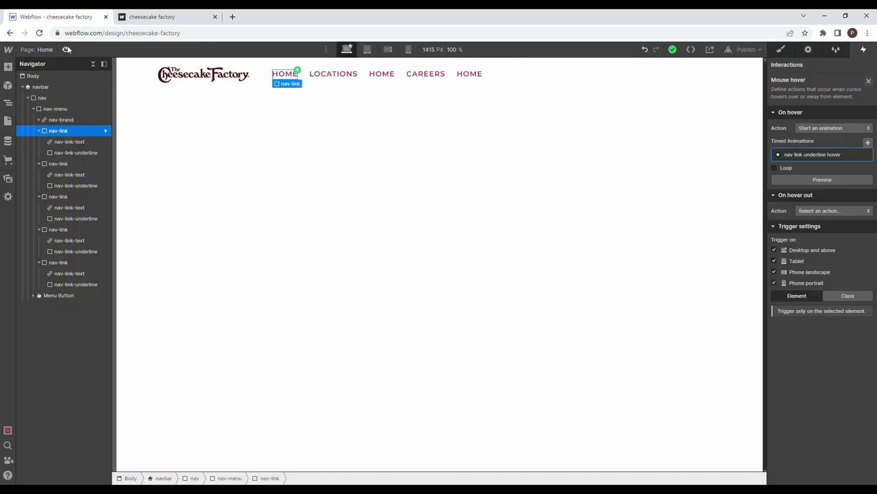
left_click(809, 154)
left_click(815, 96)
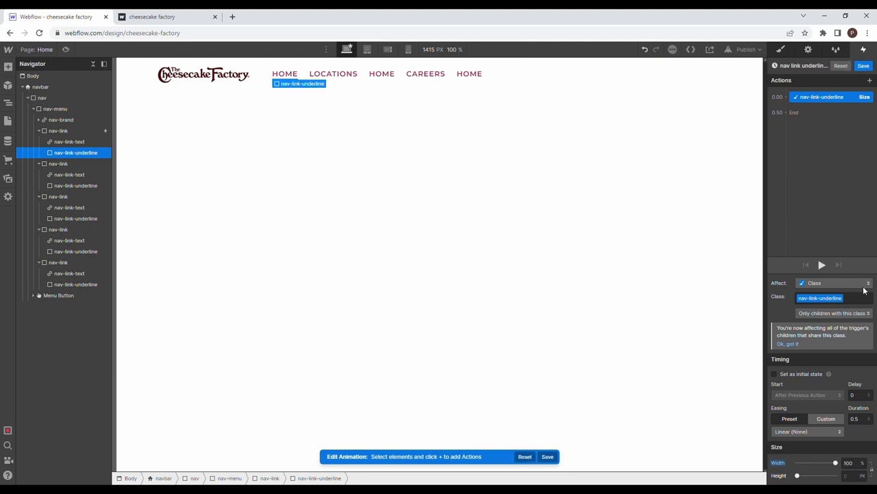
left_click(863, 66)
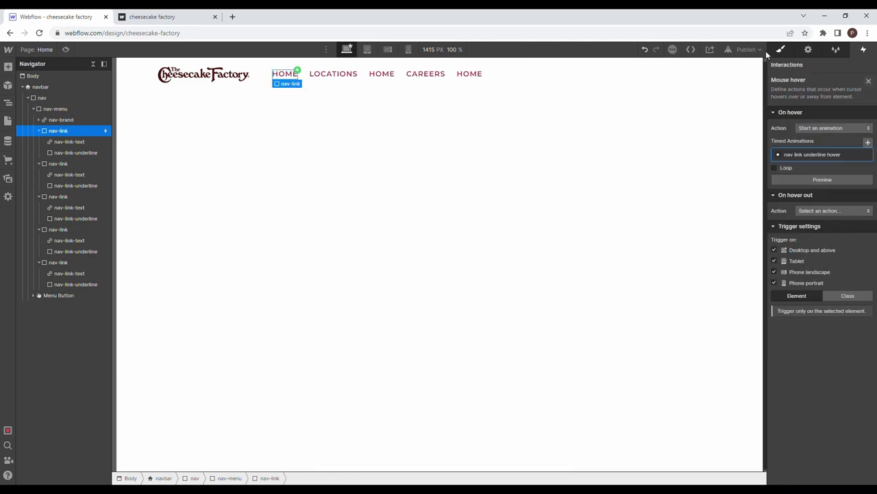
Step: Set the nav-link-underline background colour to #81094e
left_click(782, 50)
left_click(100, 154)
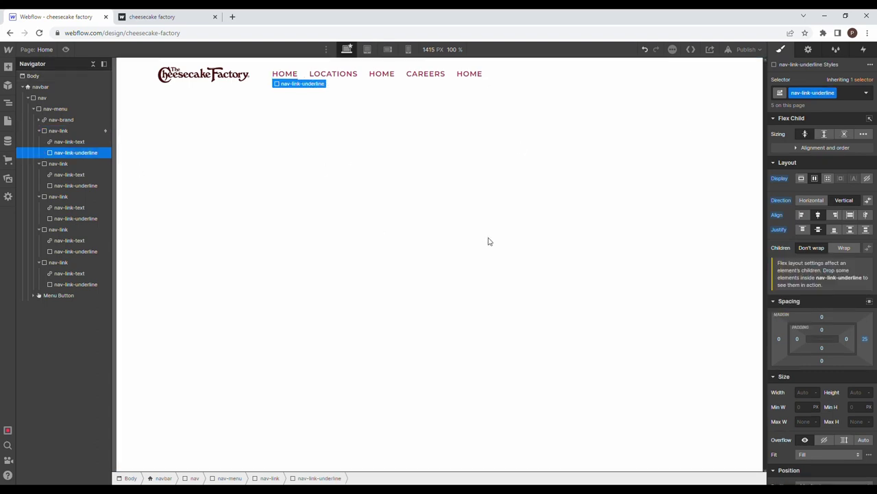
scroll(873, 272, "down", 5)
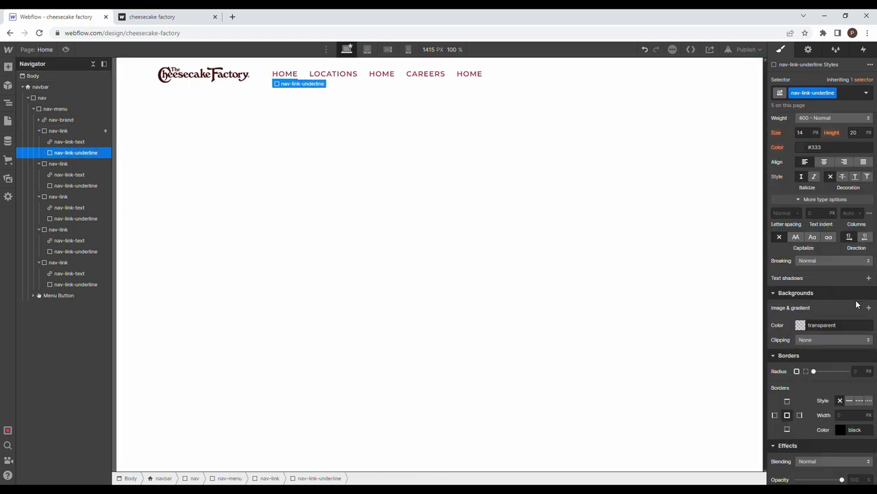
scroll(856, 304, "up", 3)
scroll(857, 304, "up", 2)
scroll(856, 303, "down", 5)
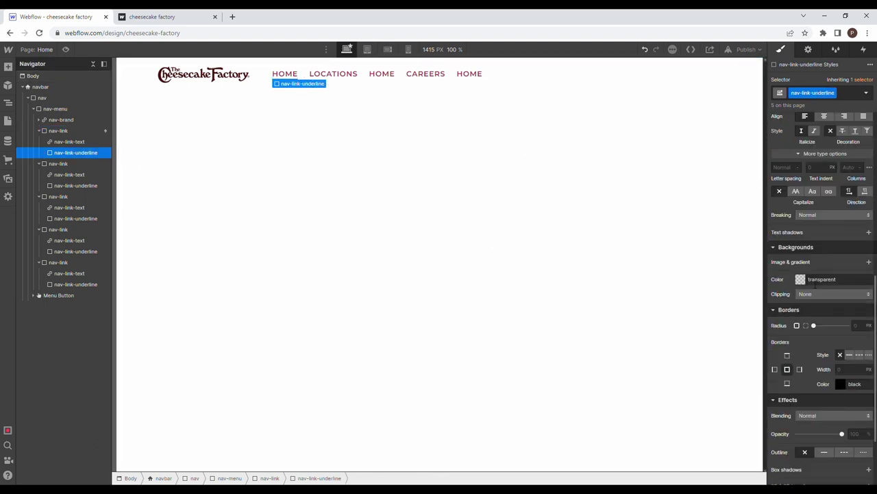
left_click(808, 281)
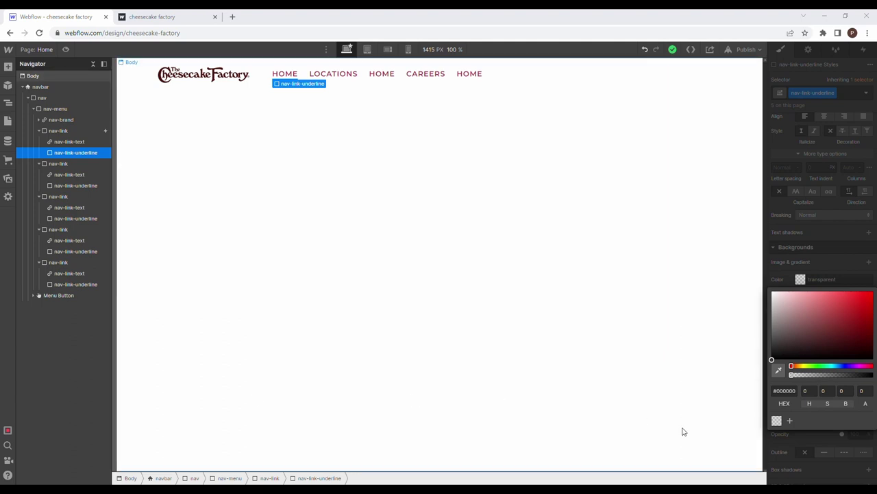
left_click(786, 390)
type("#81094e")
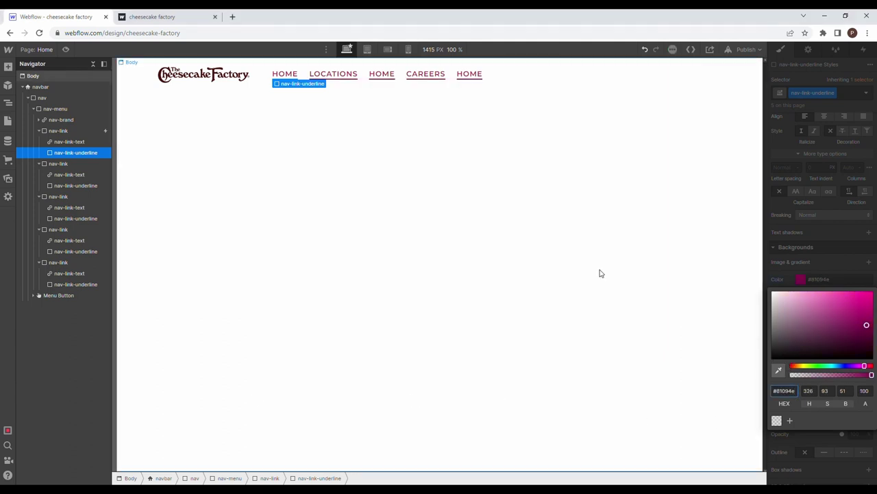
left_click(603, 274)
Step: Set the underline's width to 0% so the bars stay hidden
scroll(816, 233, "up", 4)
scroll(816, 233, "up", 2)
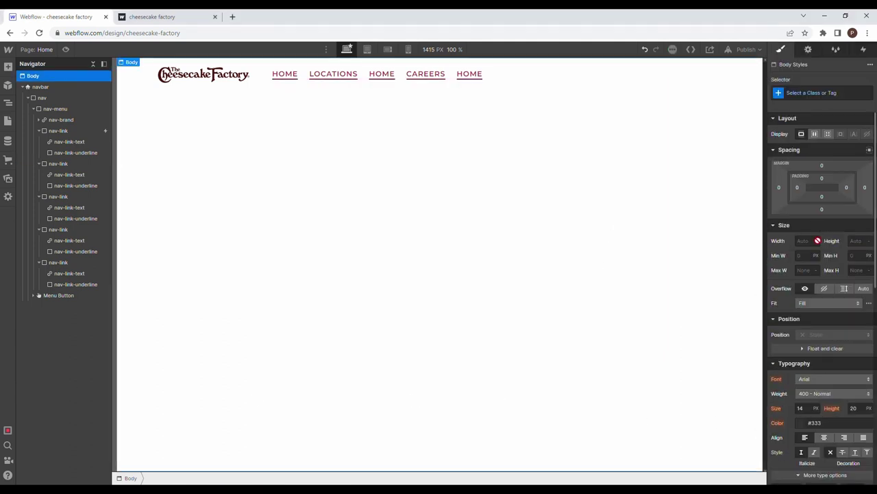
left_click(77, 142)
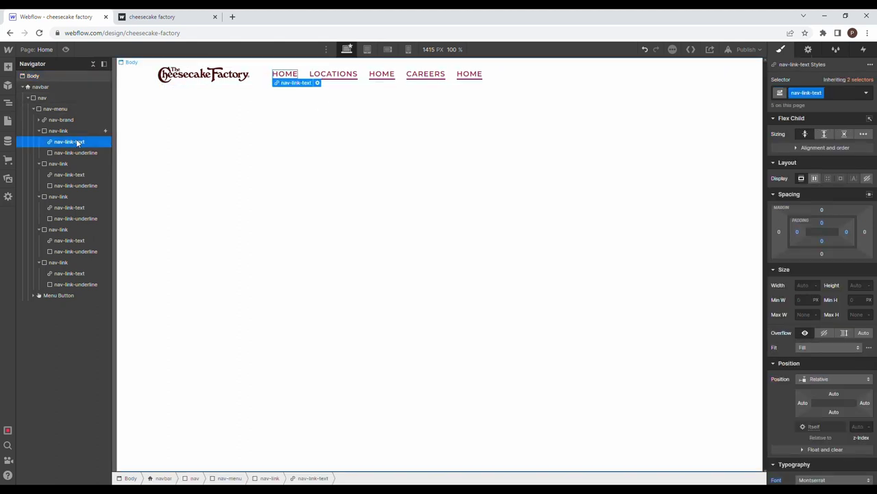
left_click(82, 153)
left_click(812, 286)
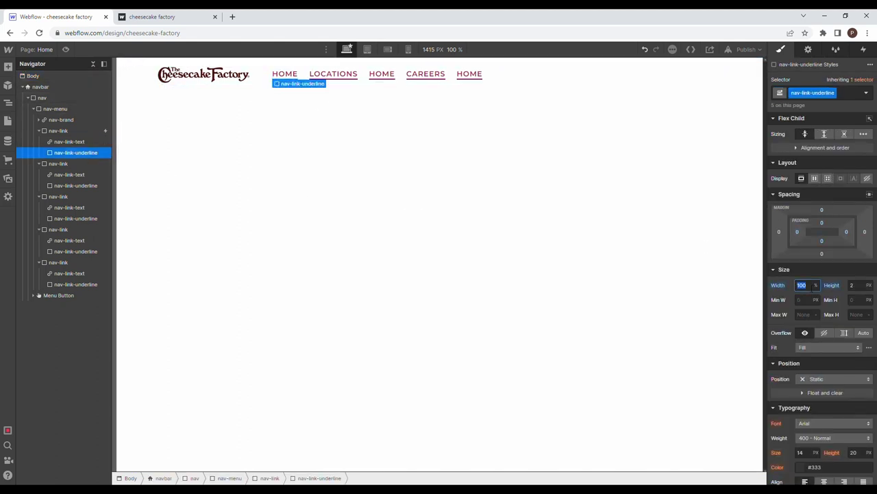
key("Return")
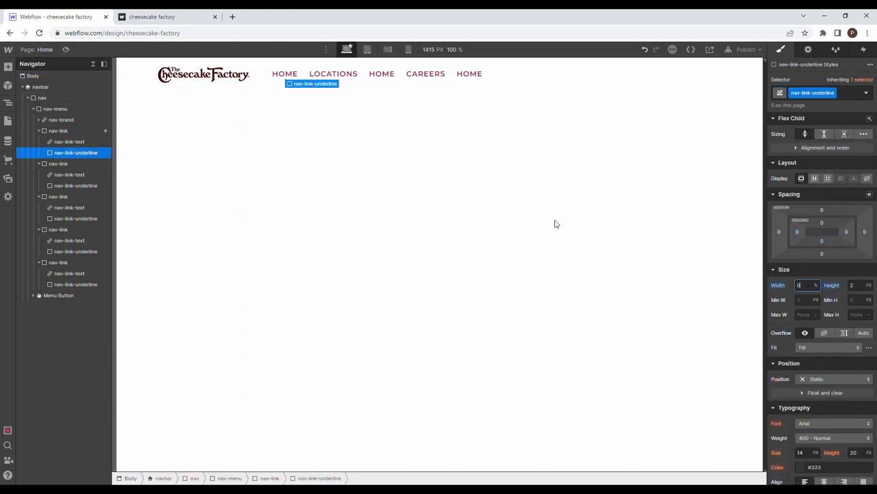
left_click(97, 129)
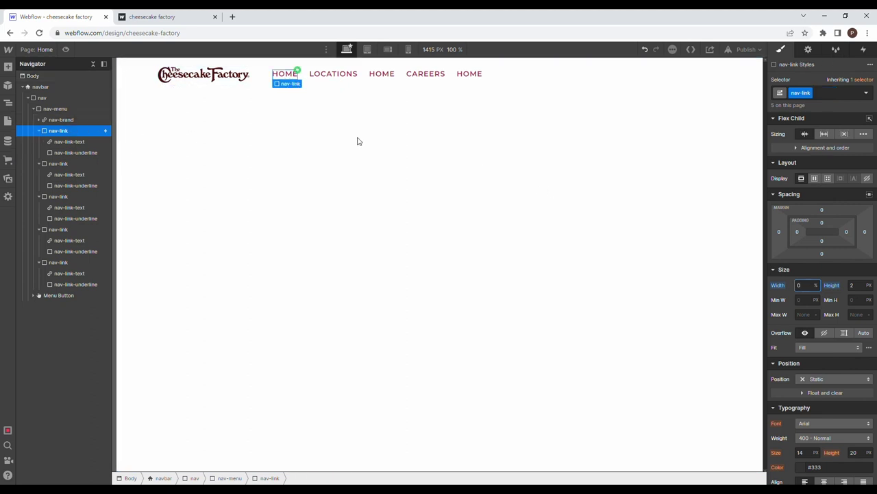
Step: Change the underline hover animation's Size action to 0.2 s duration with Ease Out easing
left_click(865, 50)
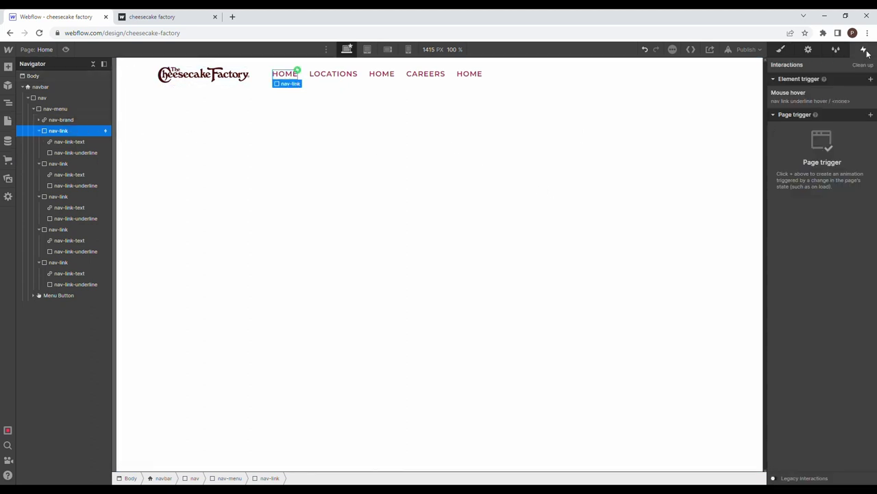
left_click(834, 95)
left_click(826, 180)
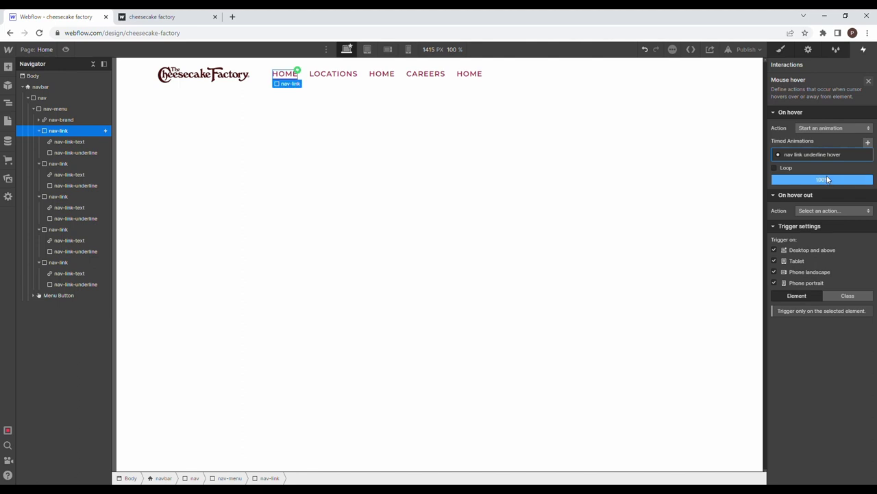
left_click(815, 154)
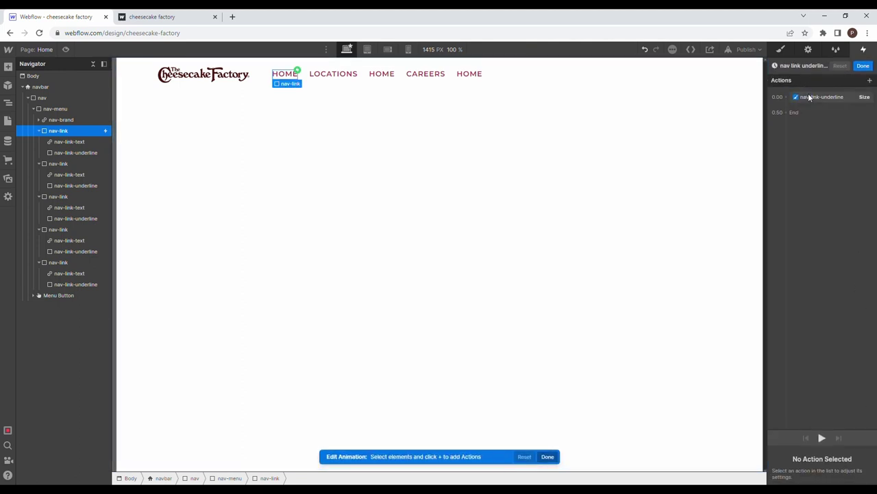
left_click(809, 98)
left_click(862, 423)
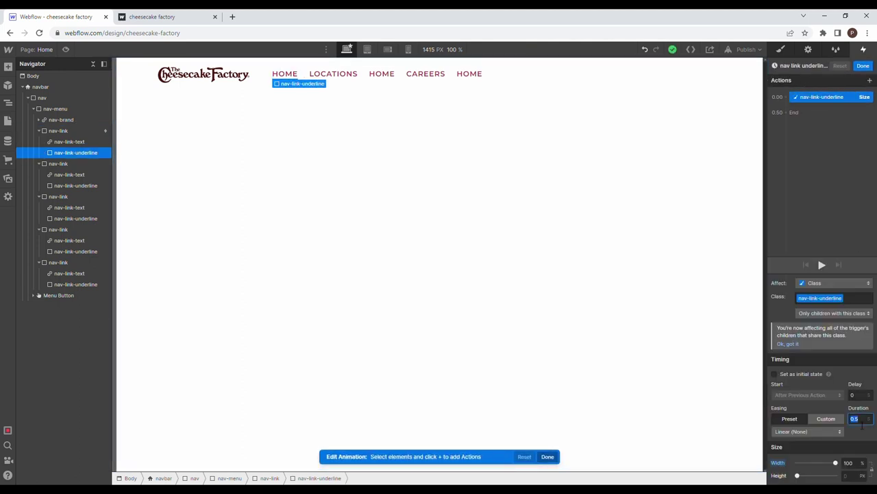
type("2")
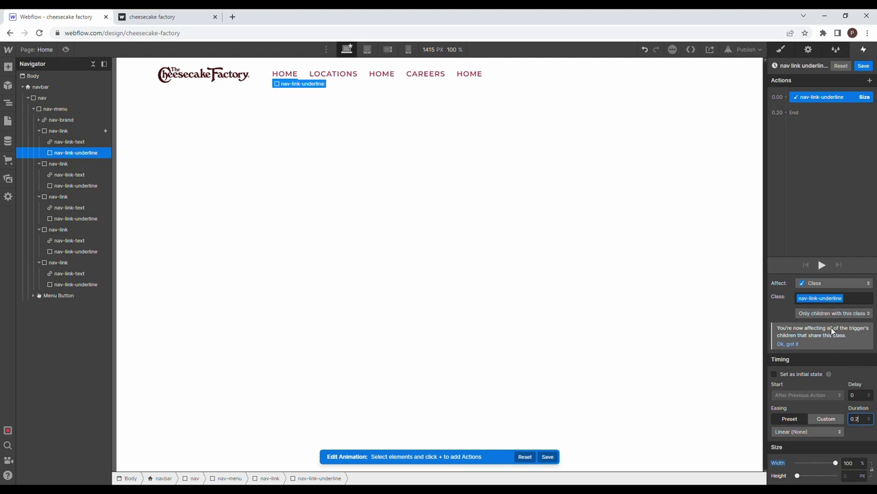
left_click(818, 265)
left_click(798, 433)
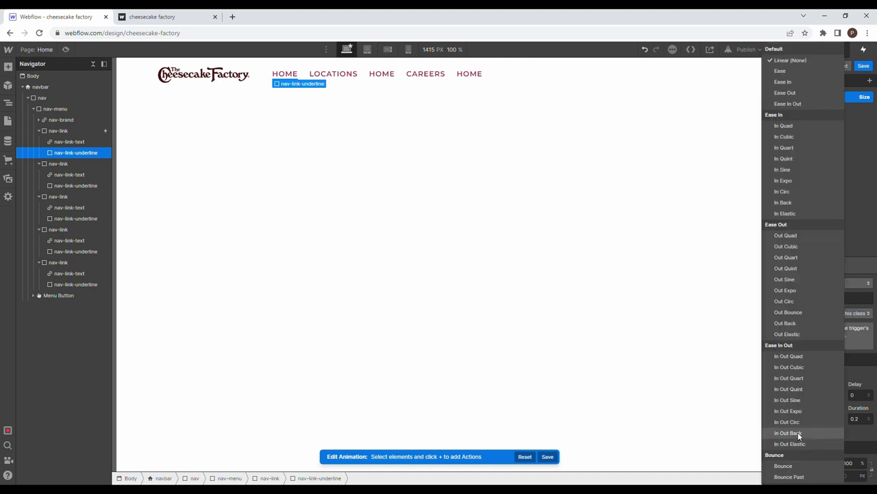
left_click(785, 94)
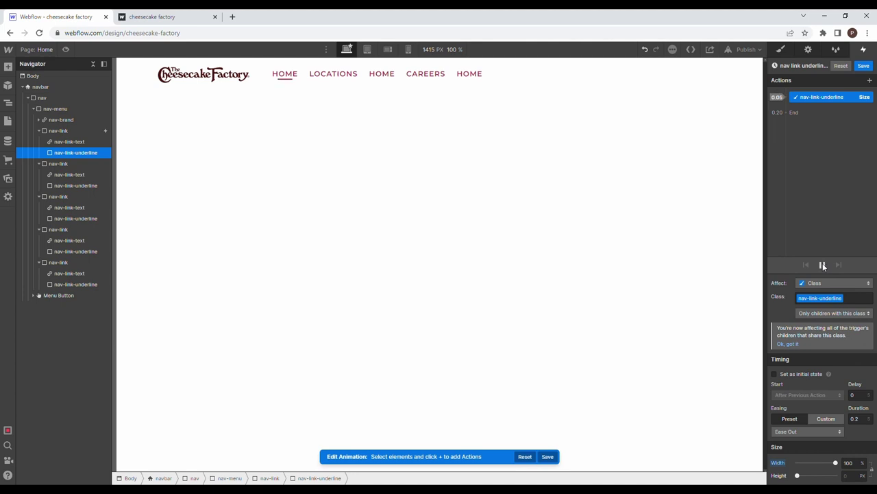
Step: Make hover out start a new timed animation named 'nav link underline hover out'
left_click(864, 66)
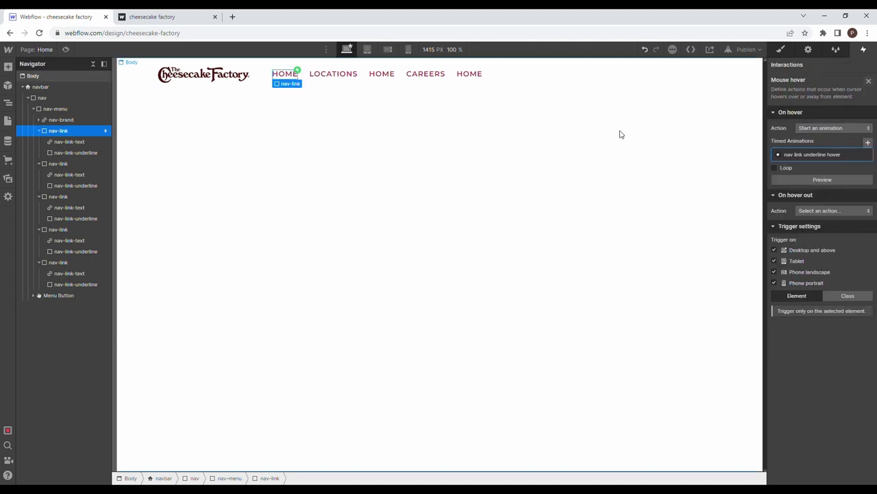
left_click(831, 212)
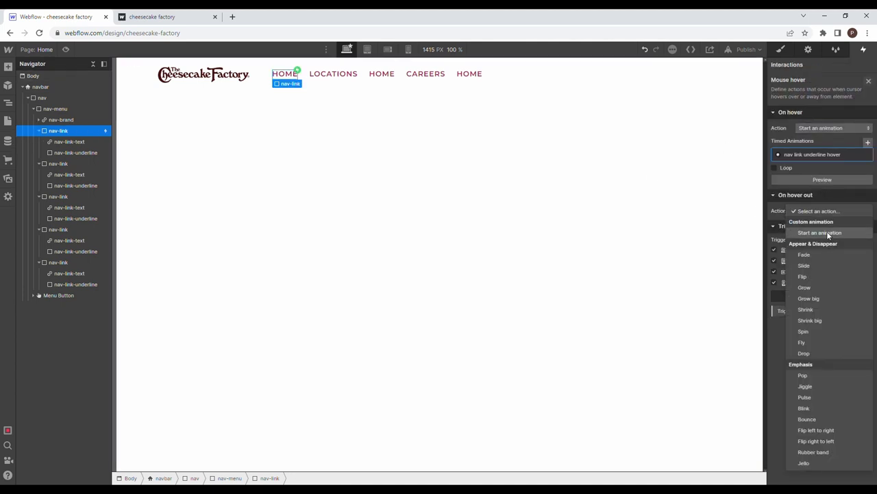
left_click(829, 233)
left_click(868, 225)
type("nav link unde")
type("rline hover out")
key("Return")
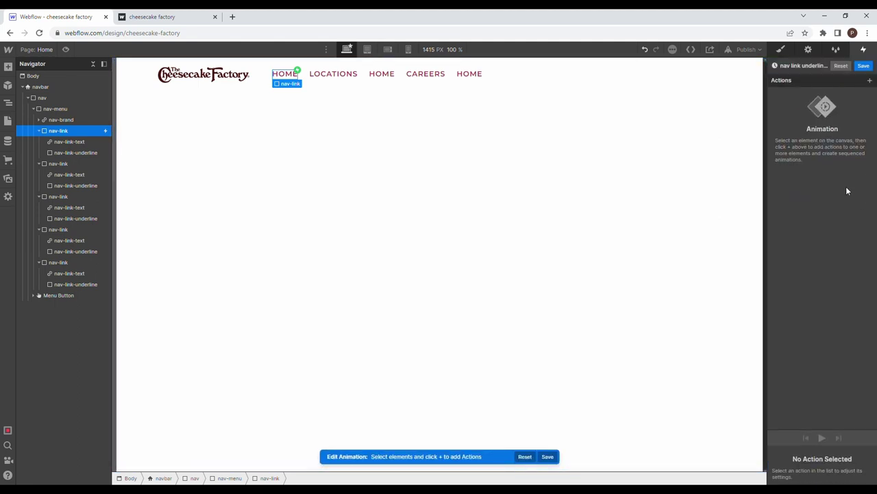
Step: Add a Size action shrinking the first link's underline width to 0%, and save
left_click(96, 153)
left_click(870, 80)
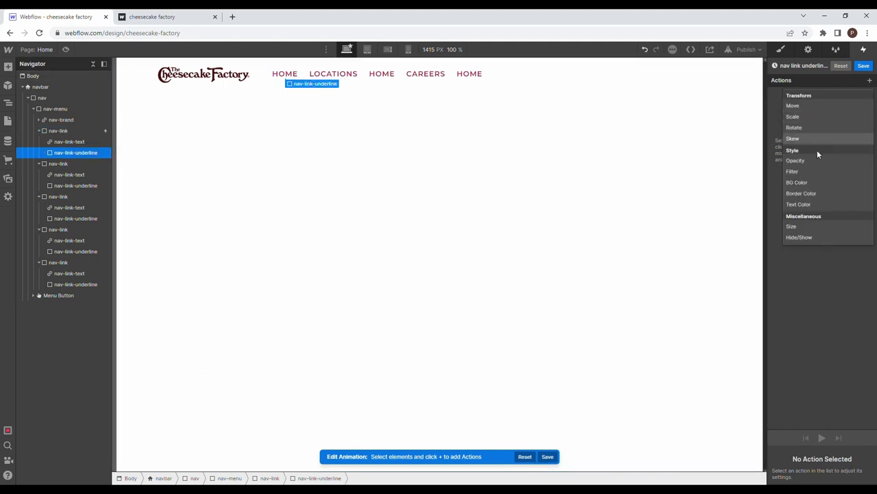
left_click(821, 228)
left_click(862, 463)
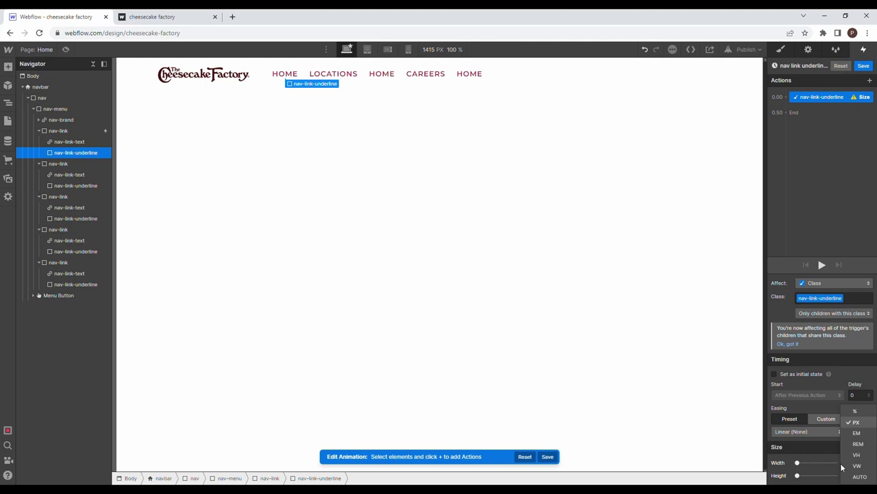
left_click(856, 422)
type("0 %")
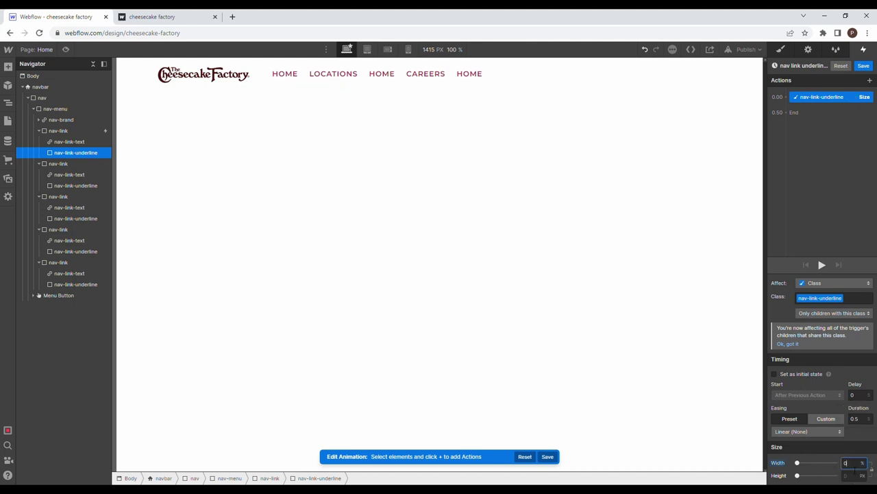
left_click(864, 66)
left_click(863, 80)
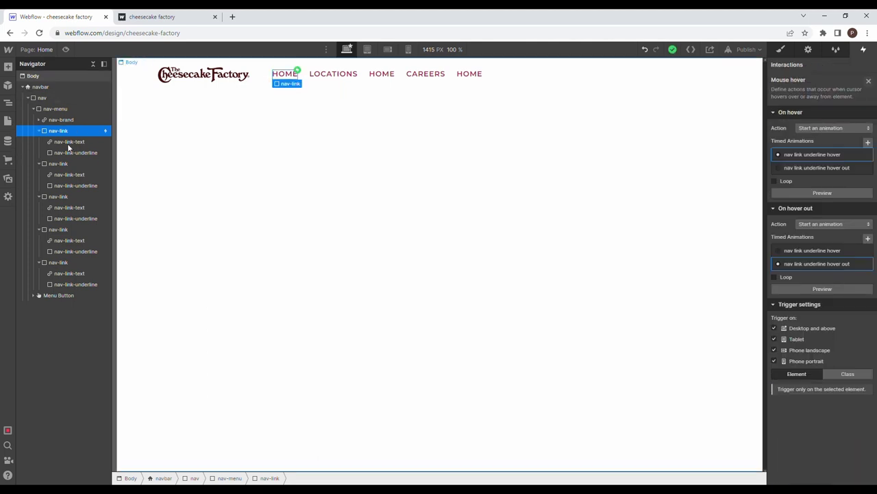
Step: Give the LOCATIONS link a mouse hover trigger using the underline hover and hover-out animations
left_click(69, 164)
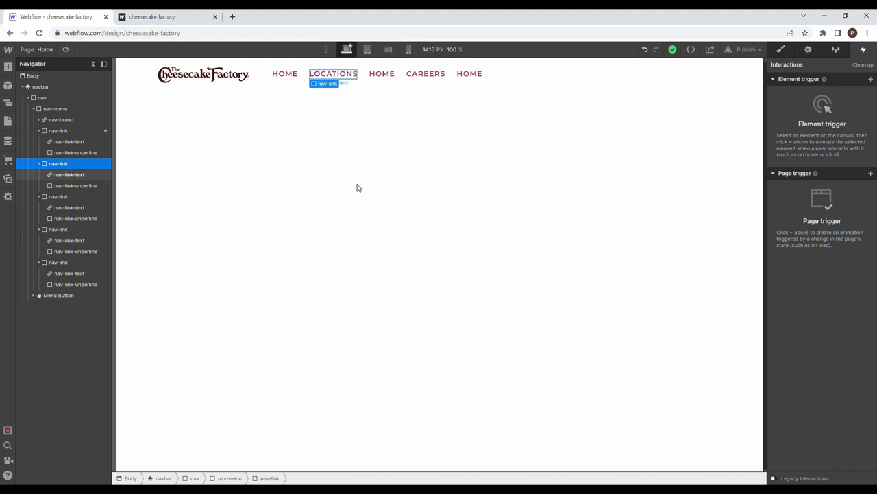
left_click(871, 80)
left_click(833, 103)
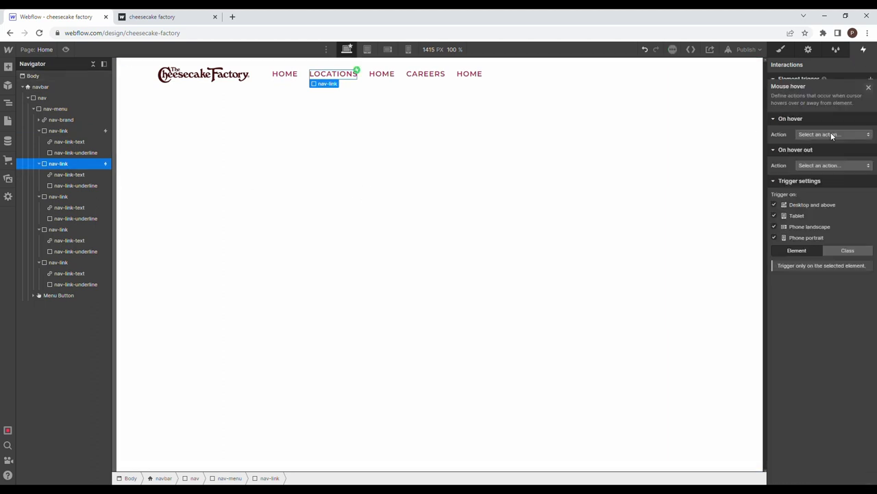
left_click(828, 128)
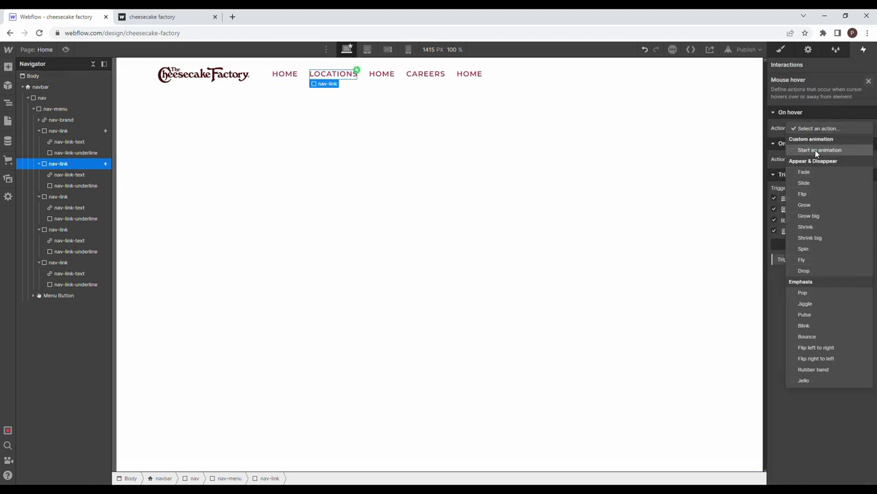
left_click(822, 150)
left_click(825, 164)
left_click(823, 155)
left_click(832, 223)
left_click(828, 244)
left_click(822, 264)
Step: Give the second HOME link the same underline hover and hover-out trigger
left_click(61, 197)
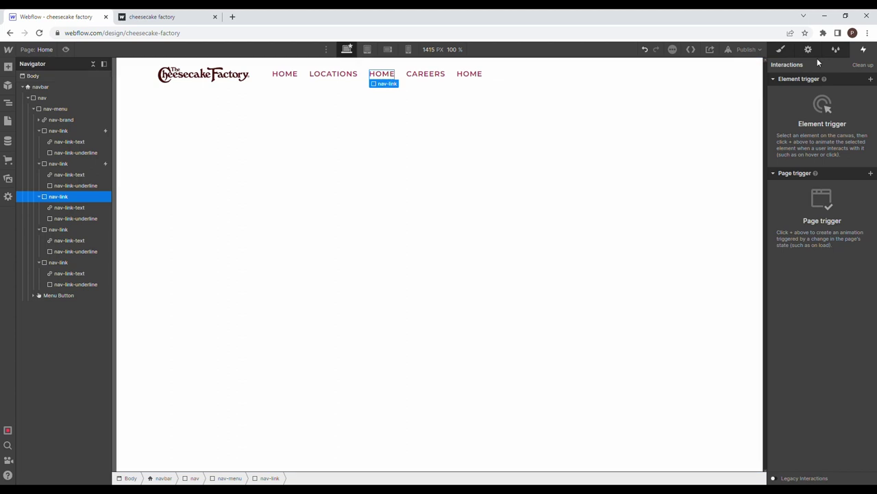
left_click(870, 79)
left_click(833, 107)
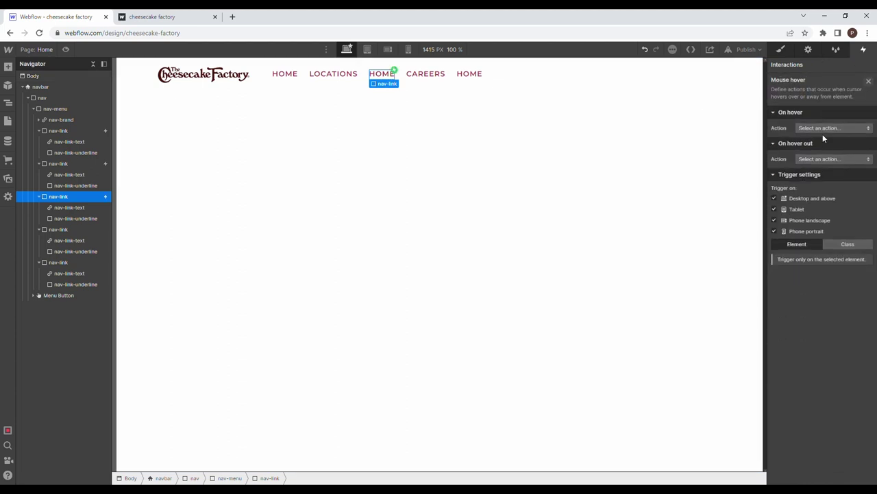
left_click(822, 128)
left_click(827, 150)
left_click(812, 154)
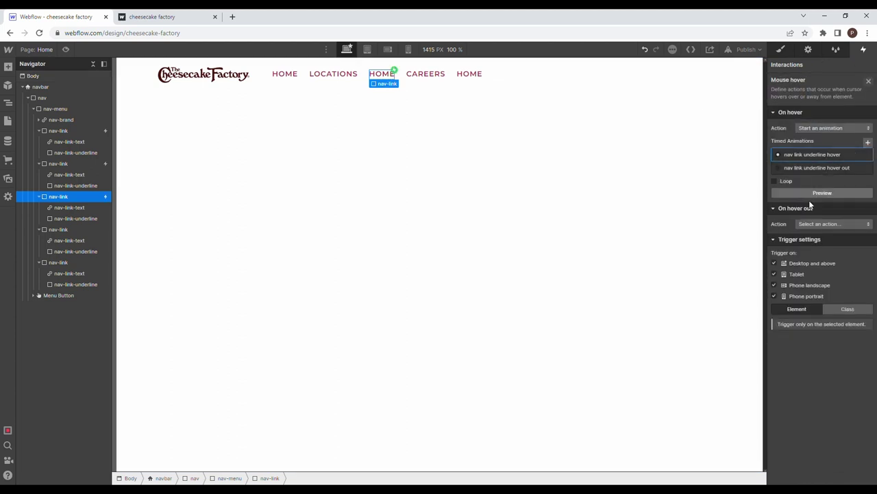
left_click(821, 224)
left_click(820, 245)
left_click(816, 264)
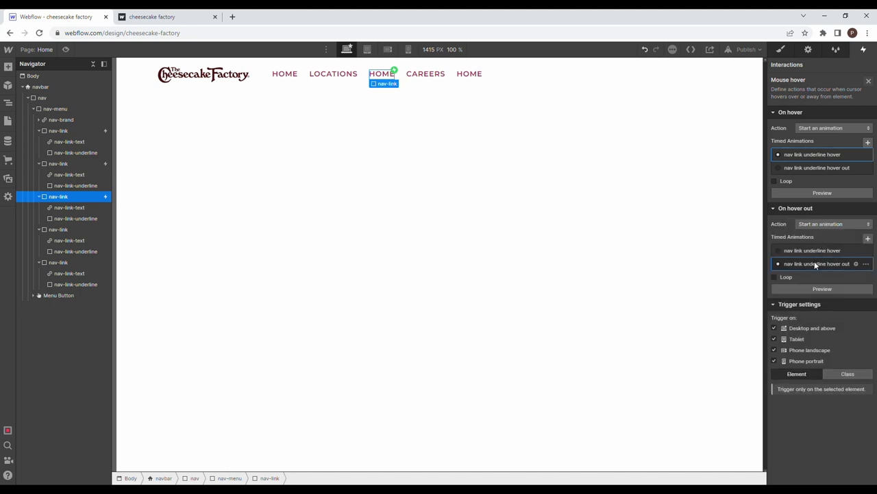
Step: Give the CAREERS link the same underline hover and hover-out trigger
left_click(90, 228)
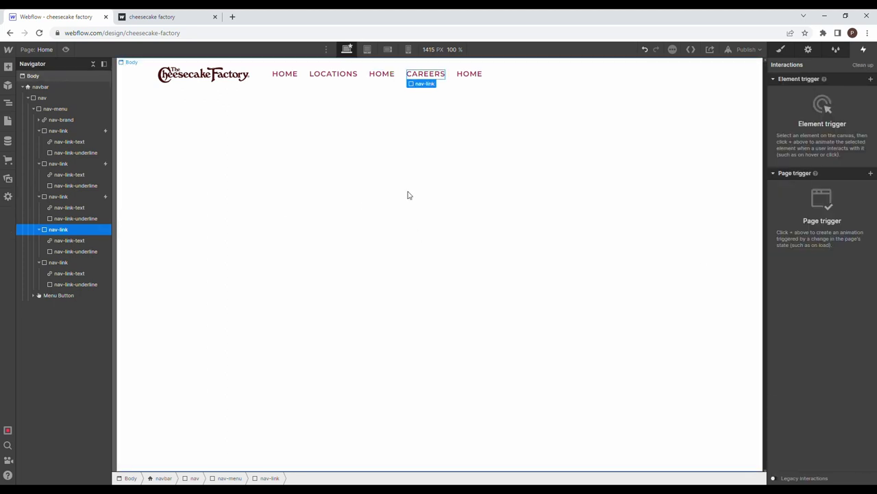
left_click(875, 80)
left_click(857, 80)
left_click(871, 79)
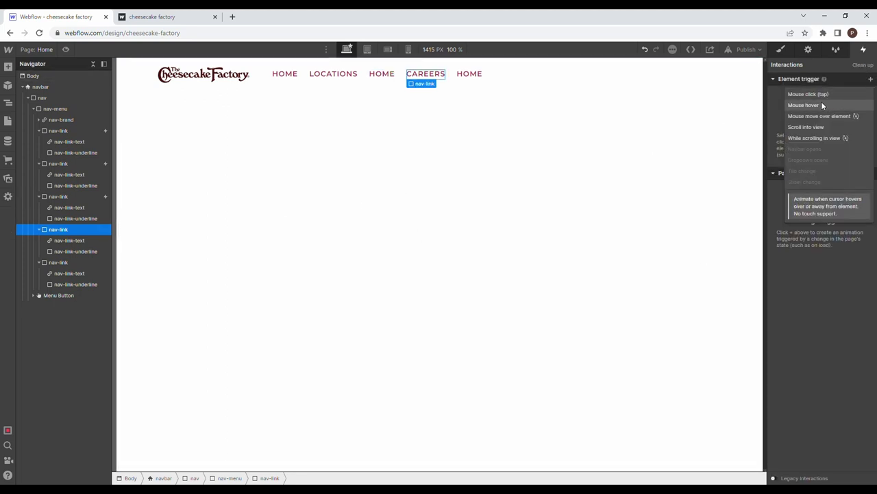
left_click(821, 102)
left_click(819, 128)
left_click(822, 150)
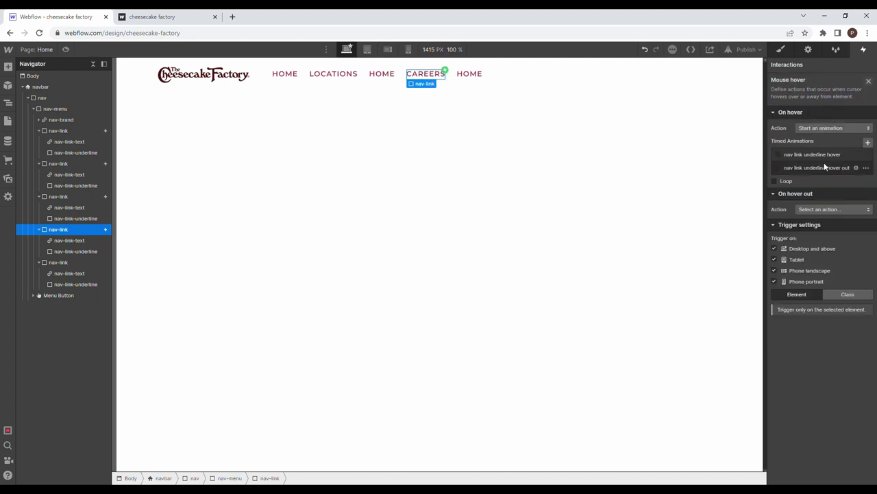
left_click(815, 155)
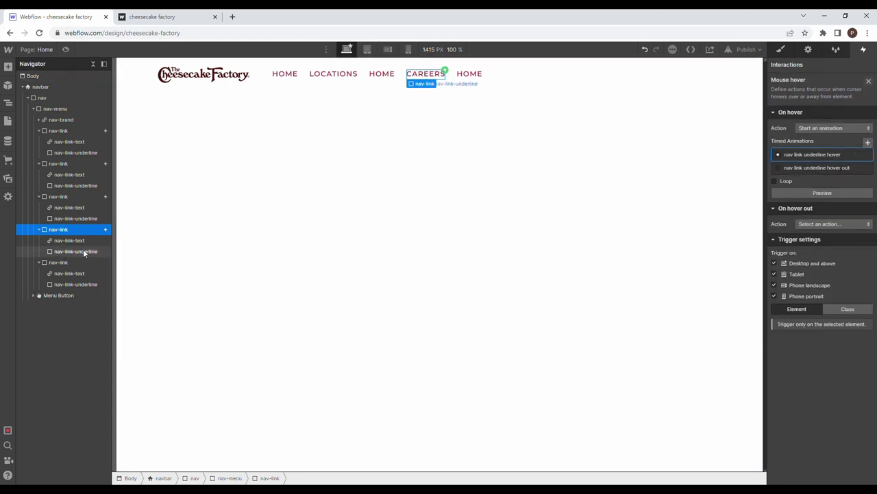
left_click(834, 225)
left_click(828, 245)
left_click(819, 263)
Step: Give the last HOME link the underline hover trigger, then preview the page
left_click(470, 73)
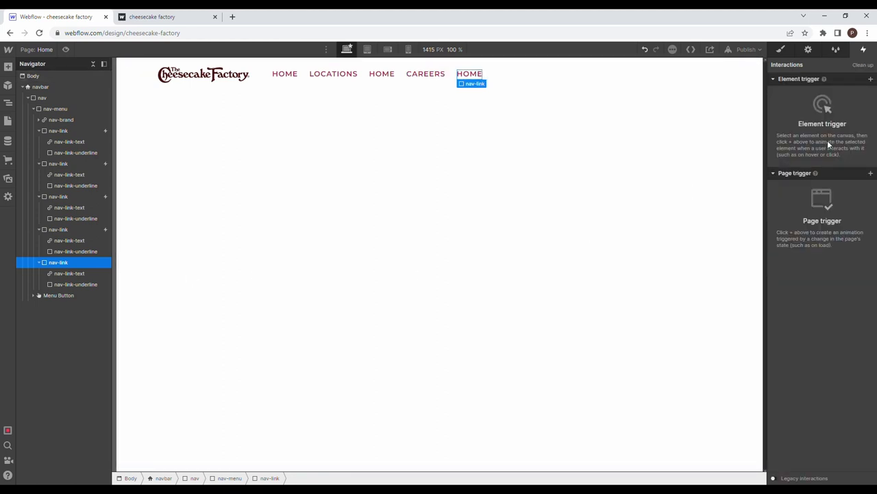
left_click(870, 79)
left_click(836, 113)
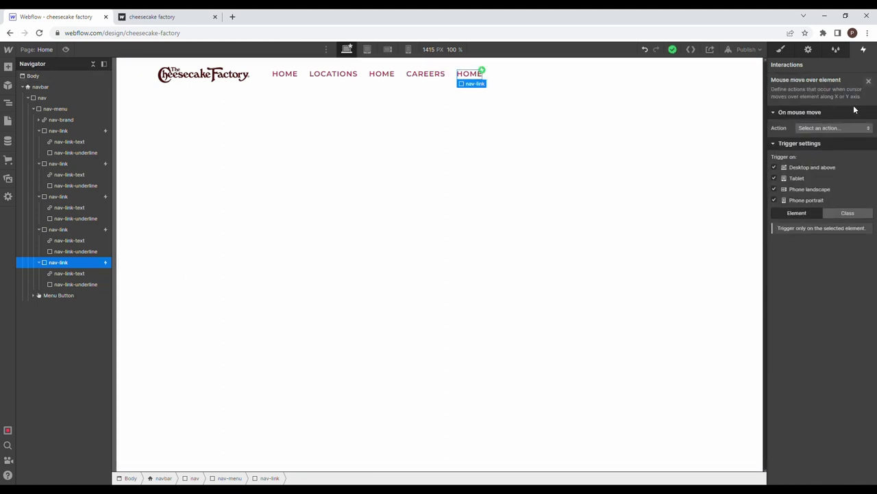
left_click(869, 81)
left_click(871, 94)
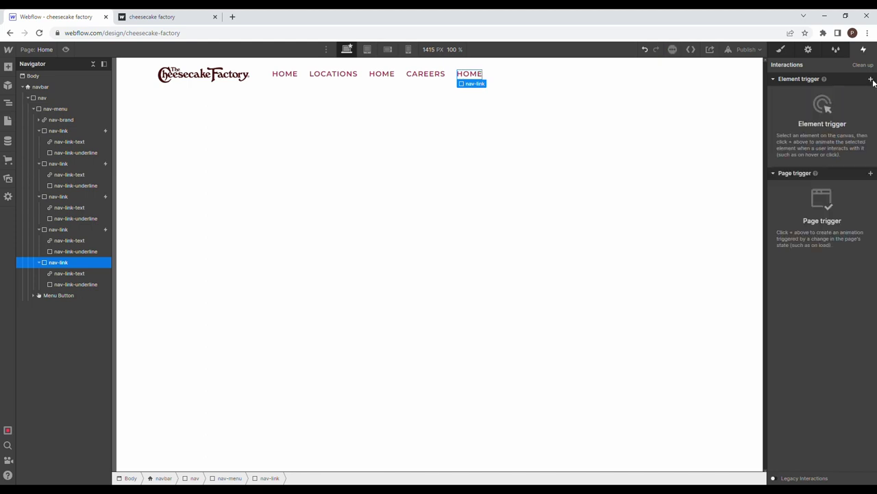
left_click(871, 79)
left_click(852, 105)
left_click(833, 127)
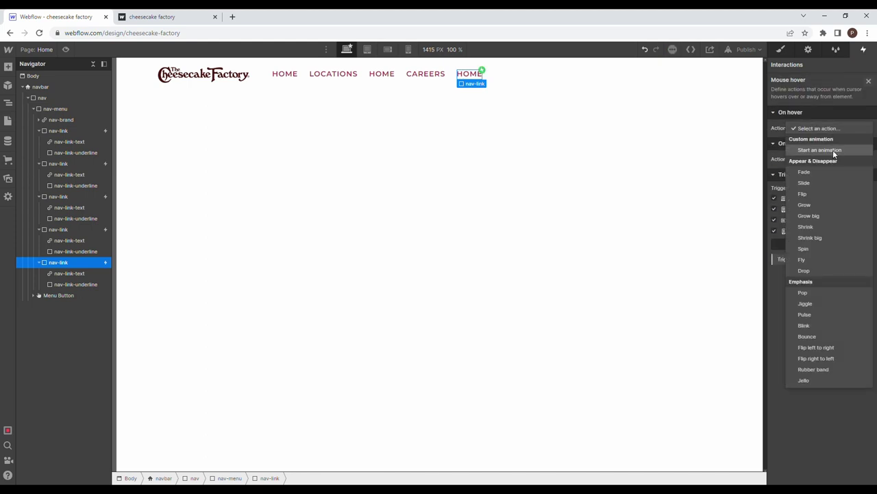
left_click(833, 146)
left_click(815, 155)
left_click(821, 225)
left_click(827, 238)
left_click(827, 264)
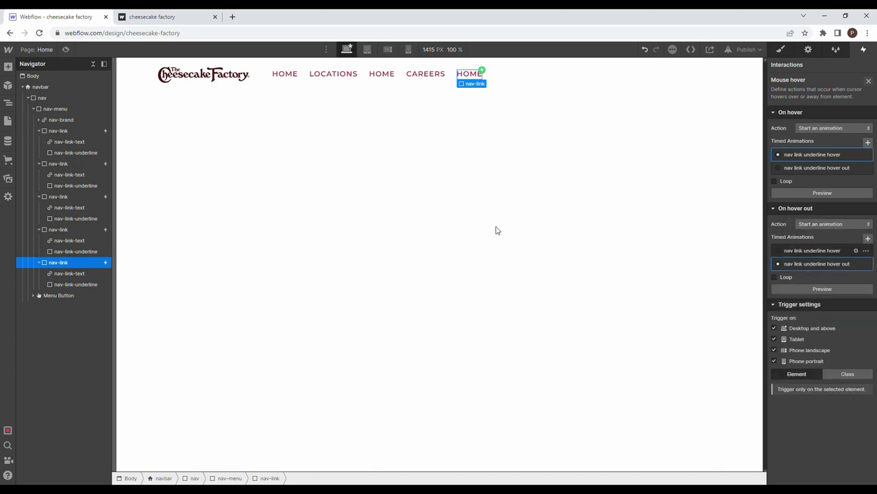
left_click(66, 49)
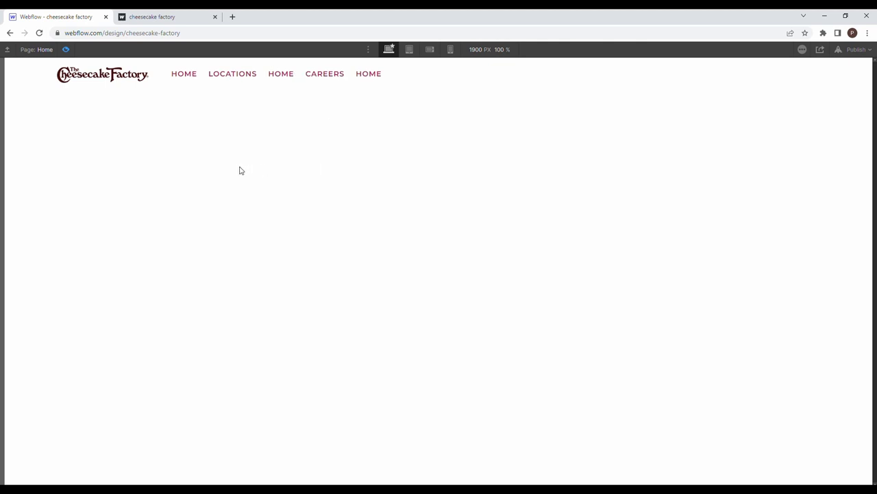
Step: Exit preview, inspect the reference site's user icon and LOGIN text, then return to the Designer
left_click(66, 50)
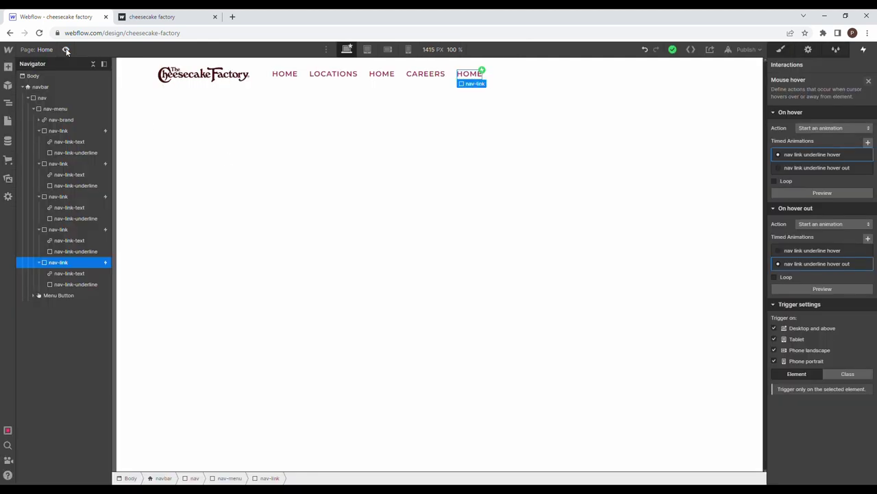
key("ctrl+Tab")
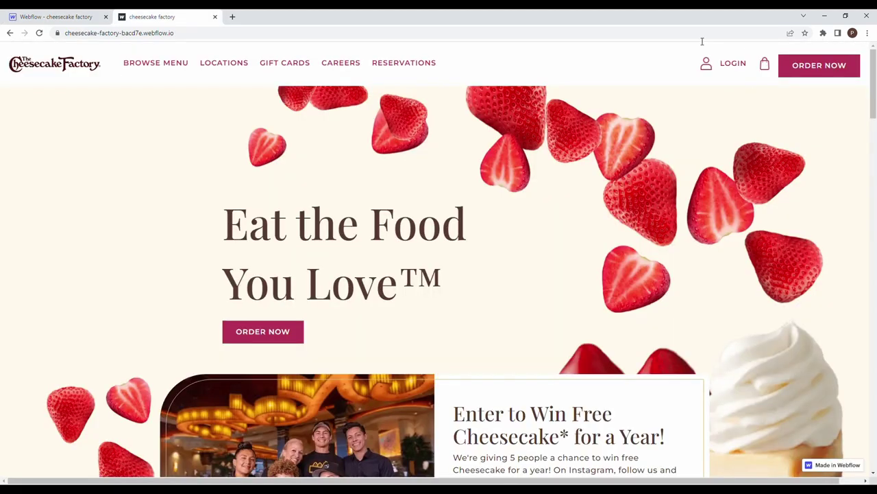
left_click_drag(681, 82, 725, 63)
left_click(674, 73)
left_click(103, 14)
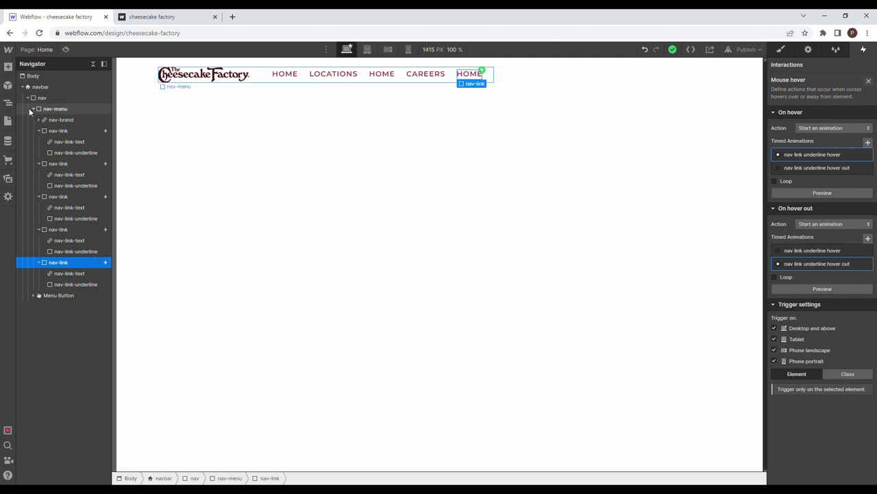
Step: Add a Div Block inside the nav after nav-menu with class nav-user-block
left_click(31, 109)
left_click(27, 98)
left_click(27, 98)
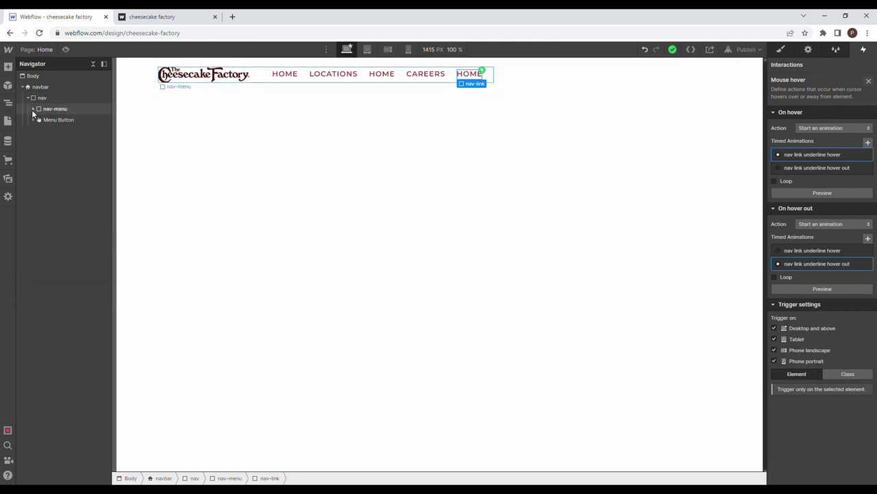
left_click(9, 68)
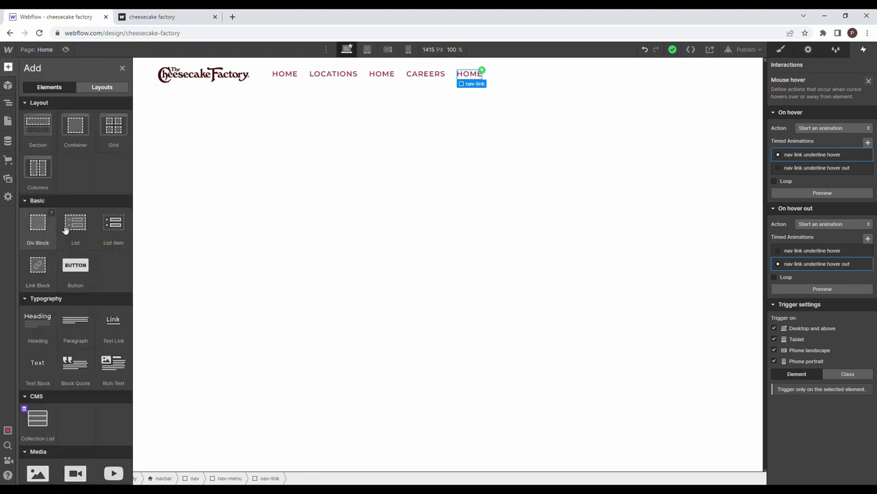
left_click_drag(66, 230, 86, 124)
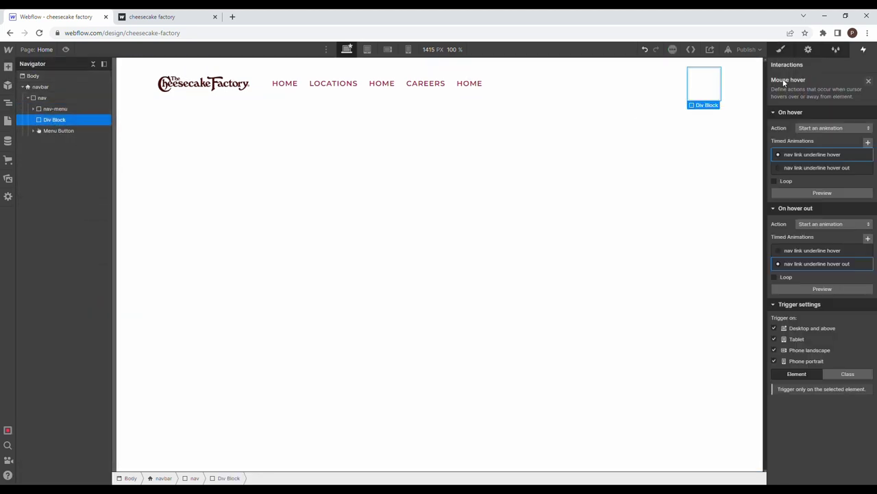
left_click(781, 49)
left_click(809, 99)
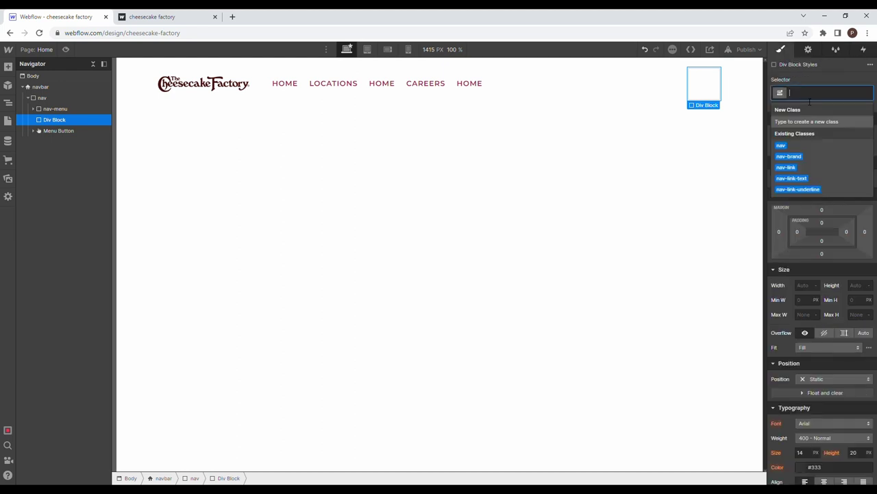
type("nav-us")
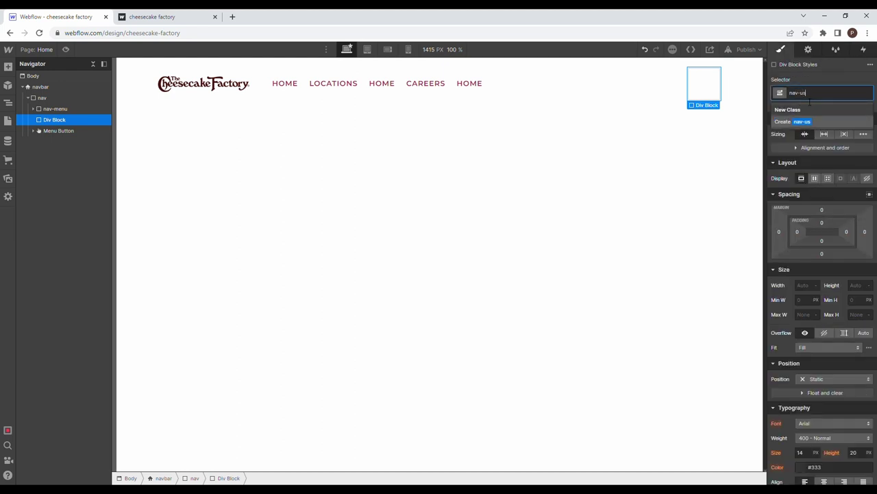
type("er-block")
key("Return")
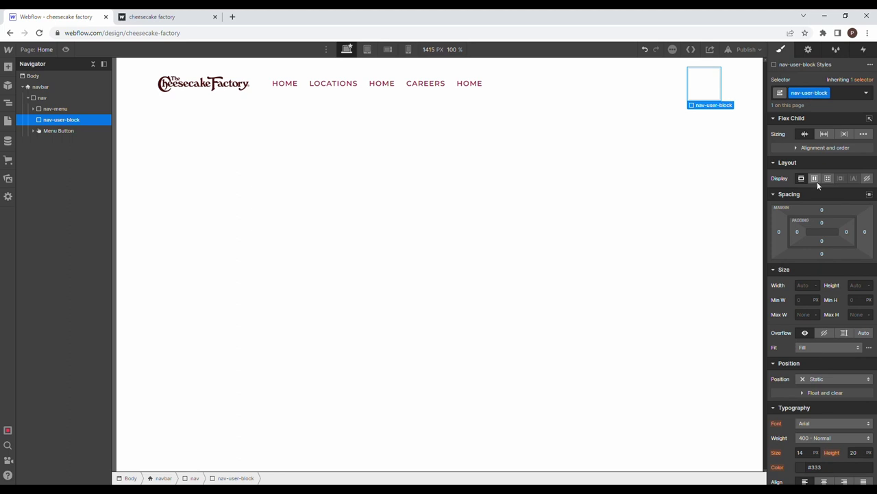
Step: Set nav-user-block to Flex, Horizontal, Align Center, with 100% height
left_click(815, 179)
left_click(824, 200)
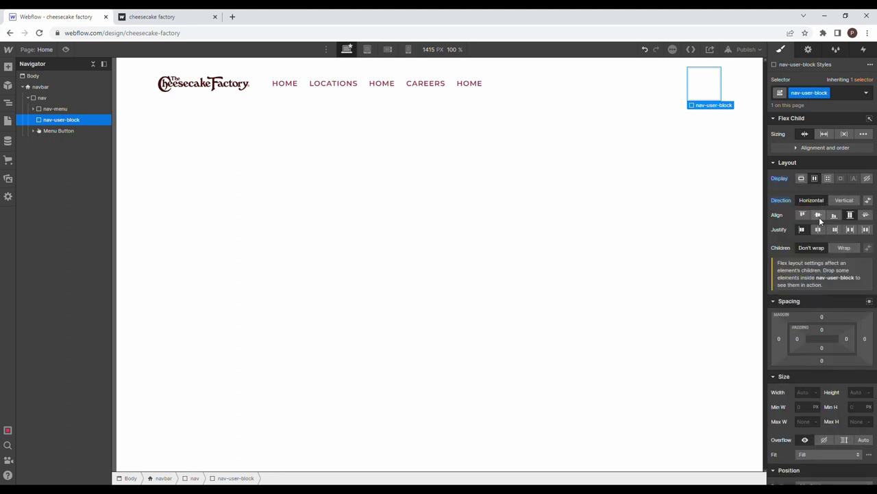
left_click(819, 215)
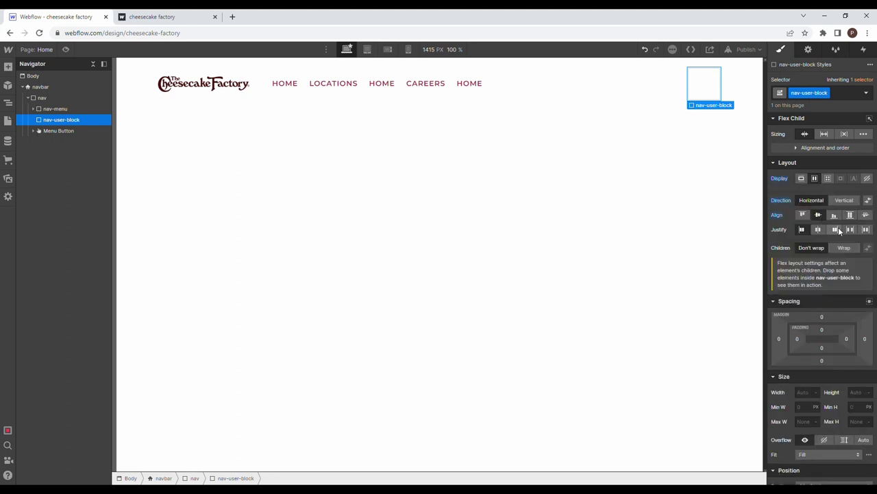
left_click(854, 394)
type("100%")
key("Return")
left_click(799, 392)
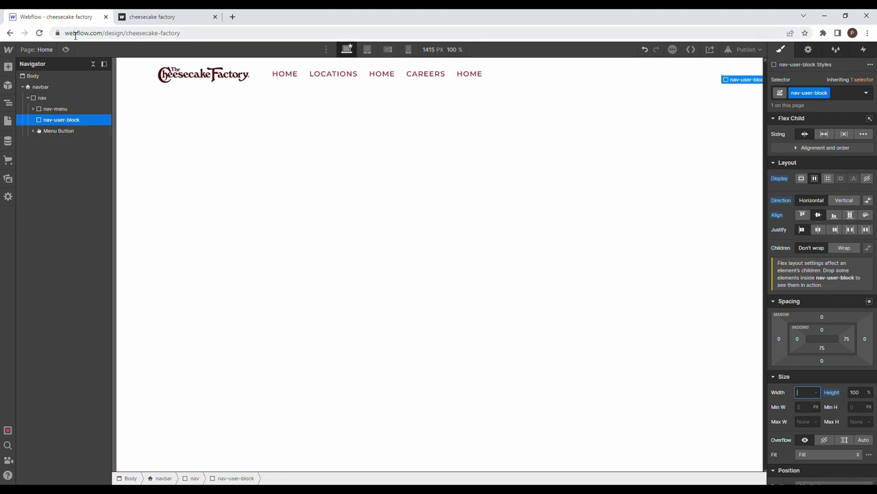
left_click(9, 67)
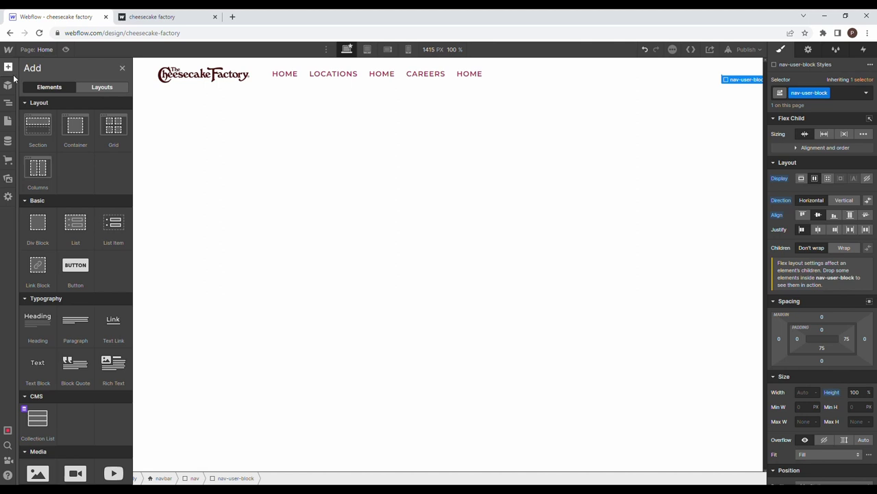
Step: Place the user.png icon inside nav-user-block and give it class nav-icon
left_click(9, 179)
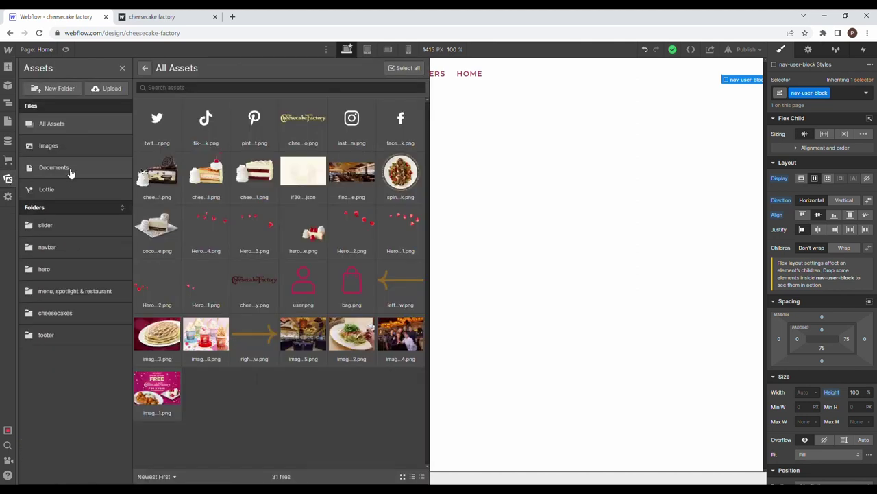
left_click_drag(295, 296, 73, 131)
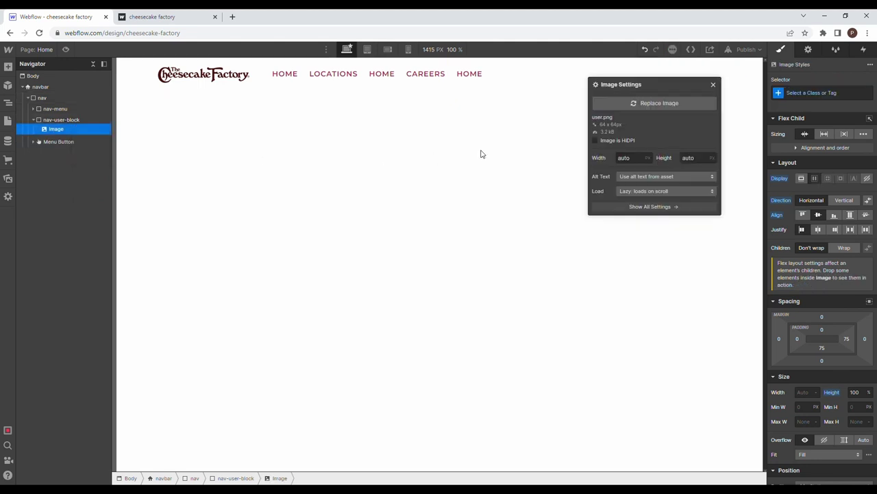
left_click(829, 93)
type("nav-")
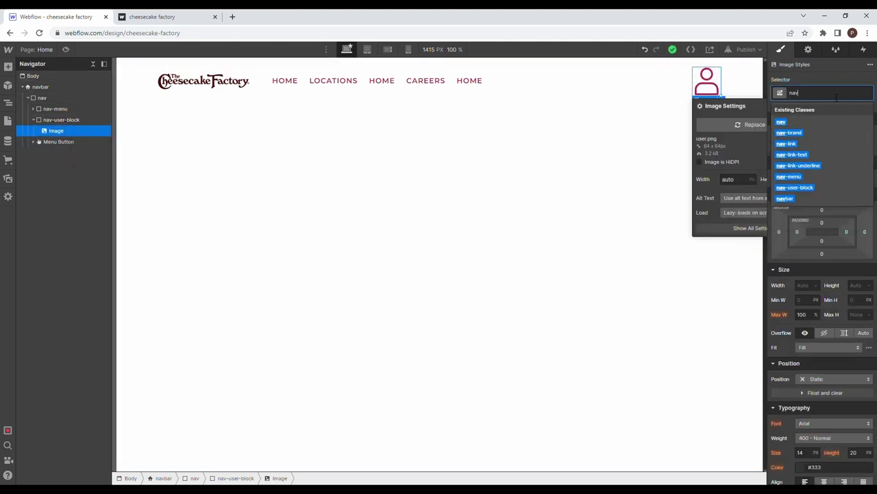
type("icon")
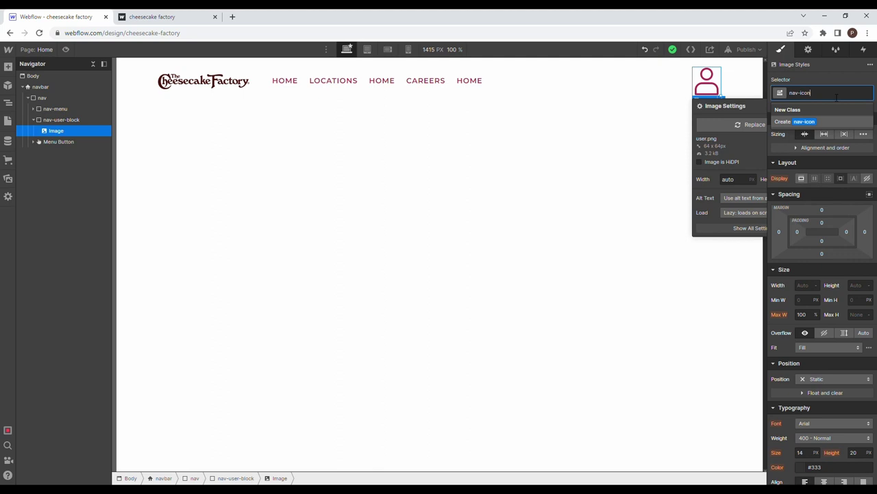
key("Return")
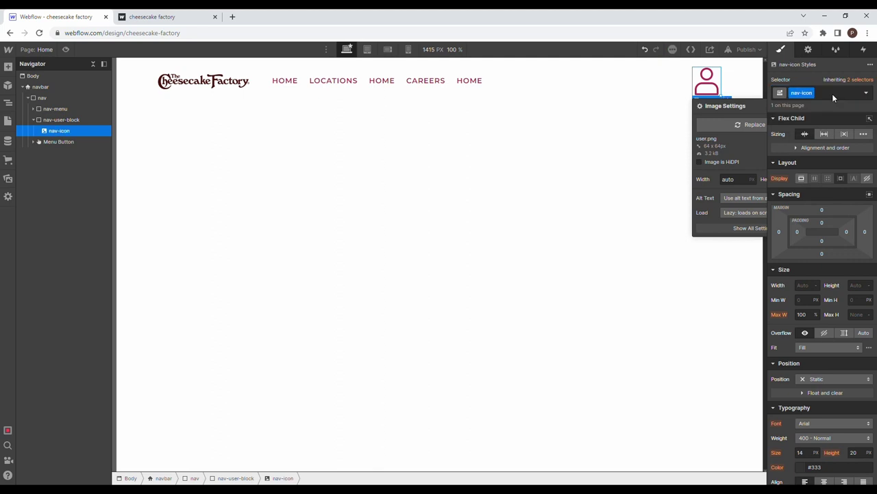
Step: Set nav-icon to 35px width and 25px right margin, comparing with the published site
left_click(804, 287)
key("Return")
type("35")
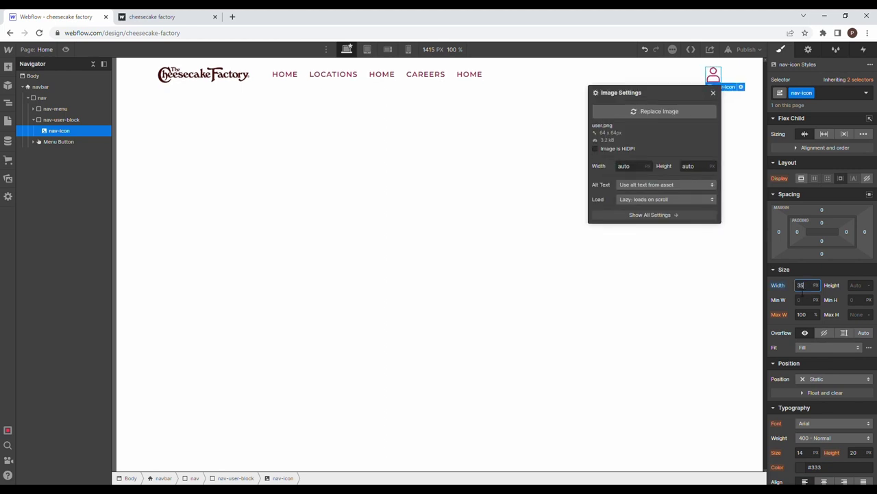
left_click(865, 233)
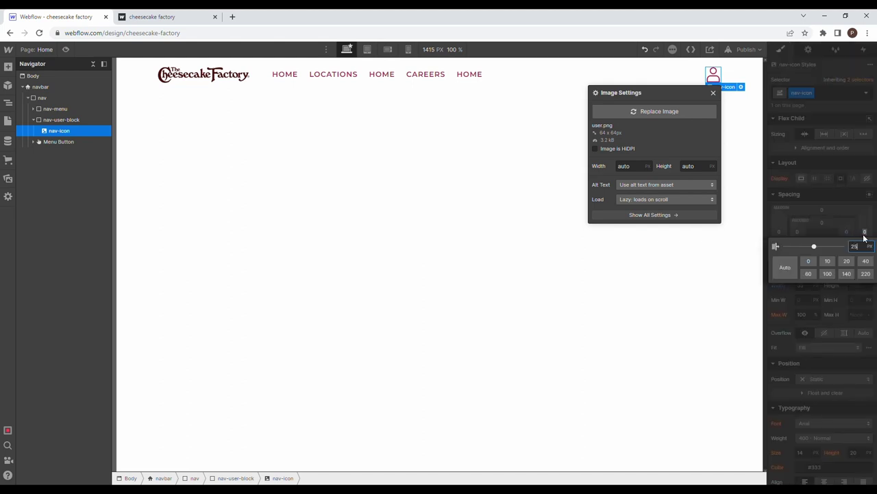
key("Return")
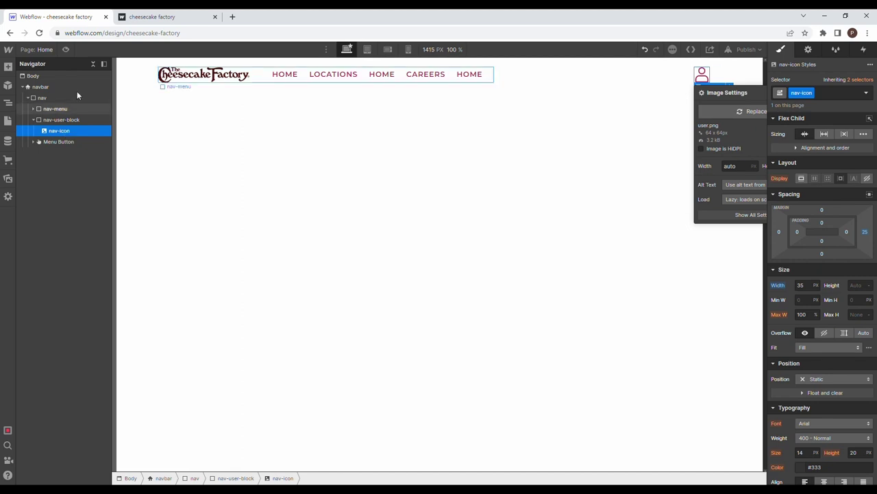
left_click(34, 109)
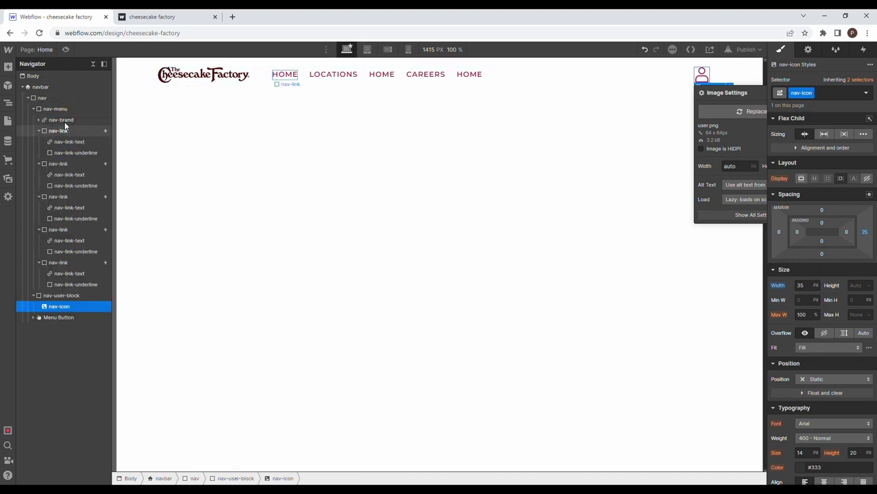
left_click(157, 15)
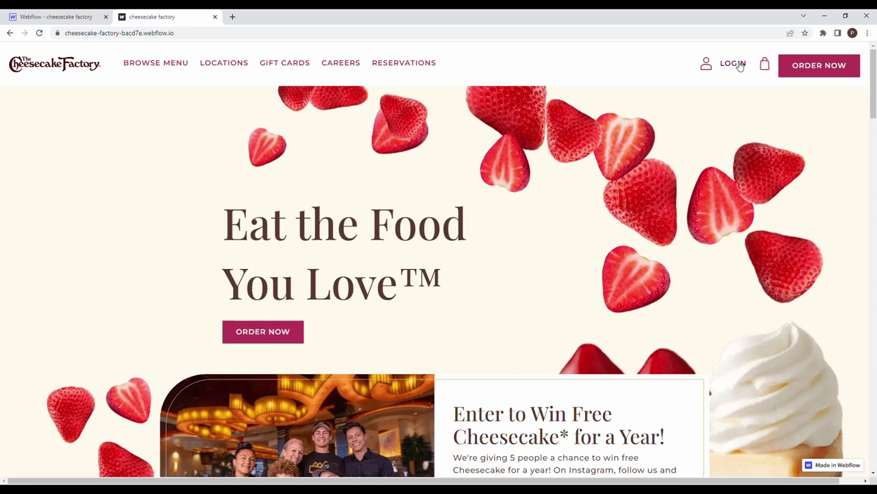
left_click(96, 15)
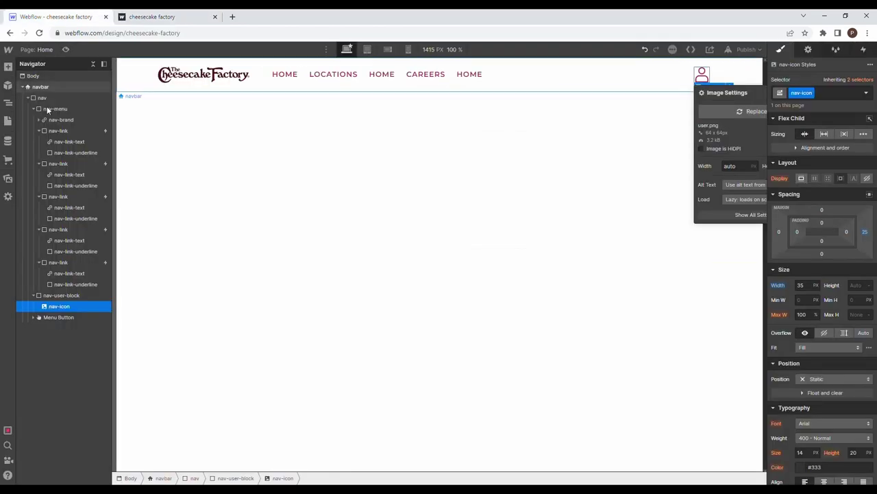
left_click(75, 141)
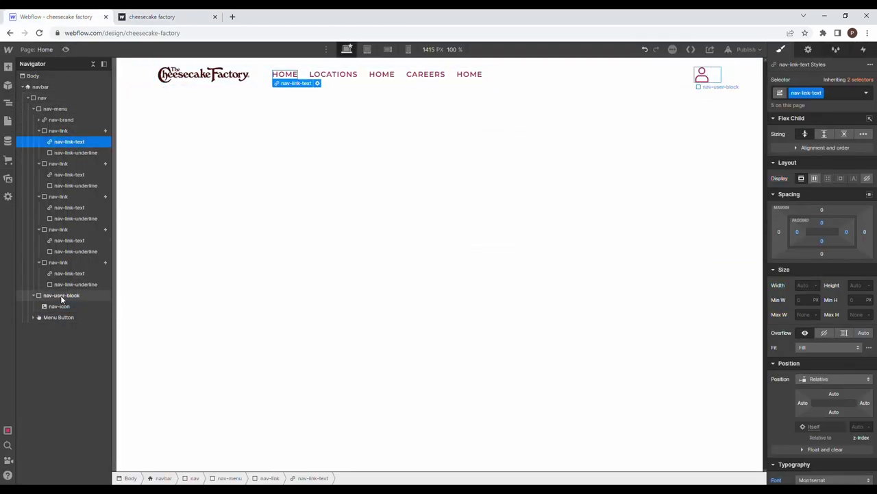
Step: Paste a nav-link-text copy into nav-user-block and change its text to LOGIN
left_click(62, 295)
key("ctrl+v")
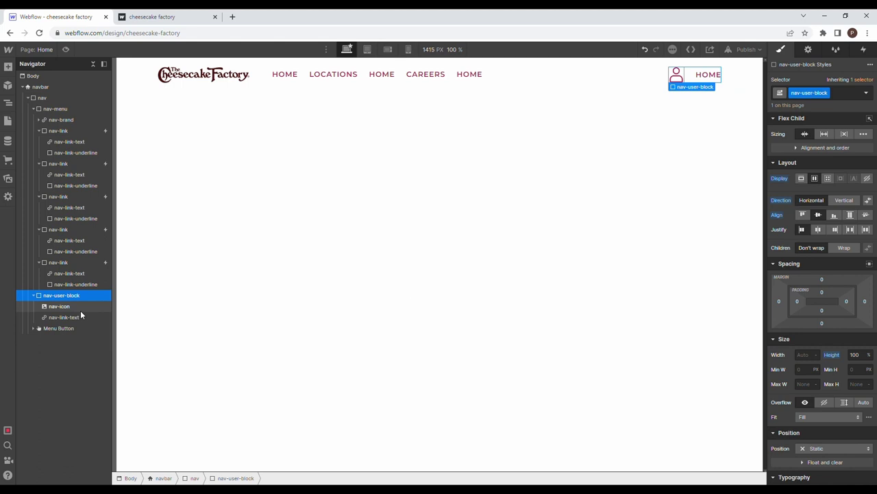
double_click(707, 75)
type("LOGIN")
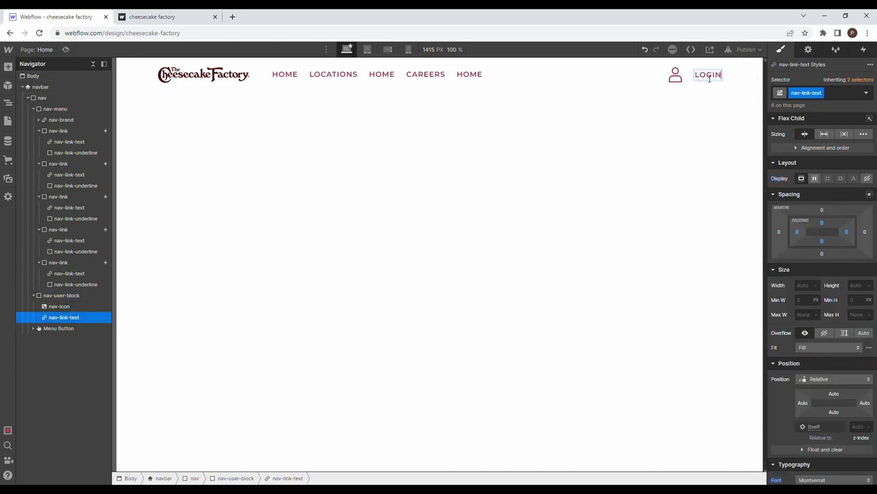
left_click(699, 106)
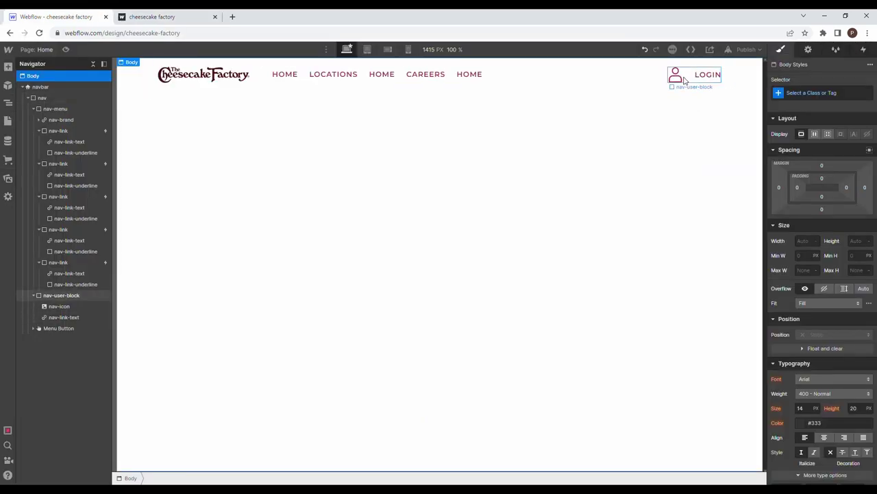
Step: Reduce the user icon's right margin to 20px
left_click(676, 75)
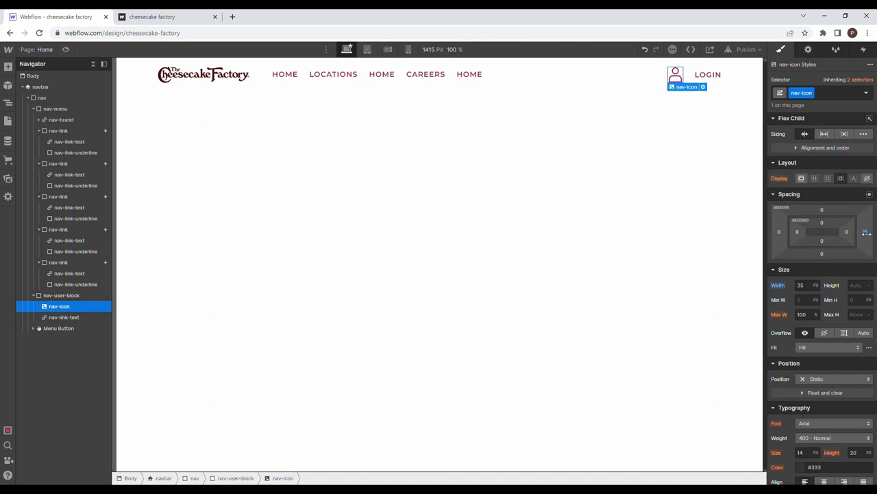
left_click(865, 232)
left_click(865, 232)
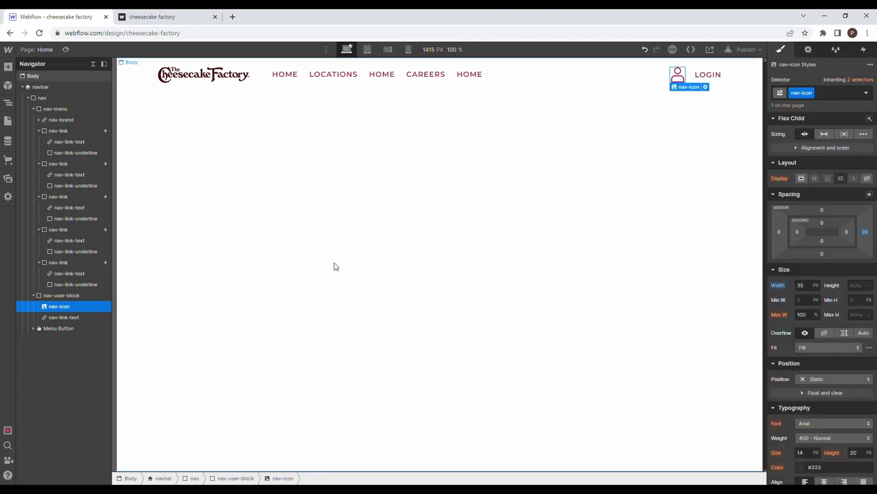
left_click(75, 318)
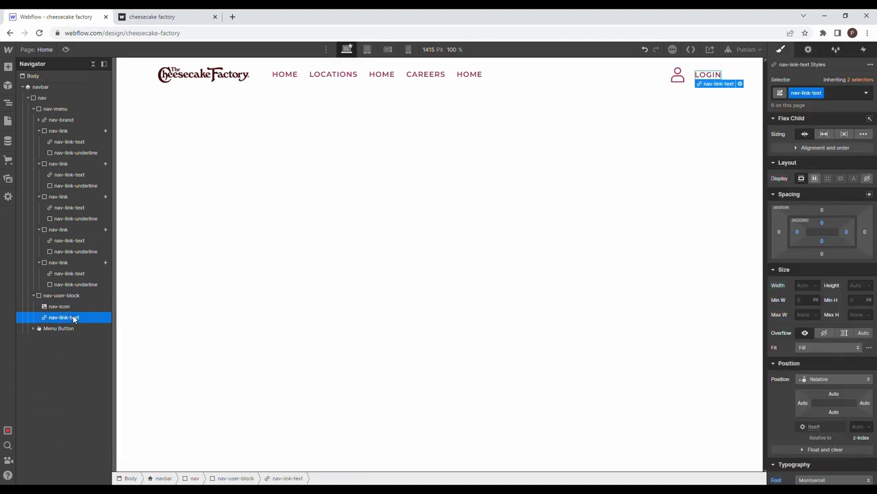
left_click(8, 67)
Step: Place the new button in nav-user-block and give it the btn-primary class
scroll(75, 329, "down", 6)
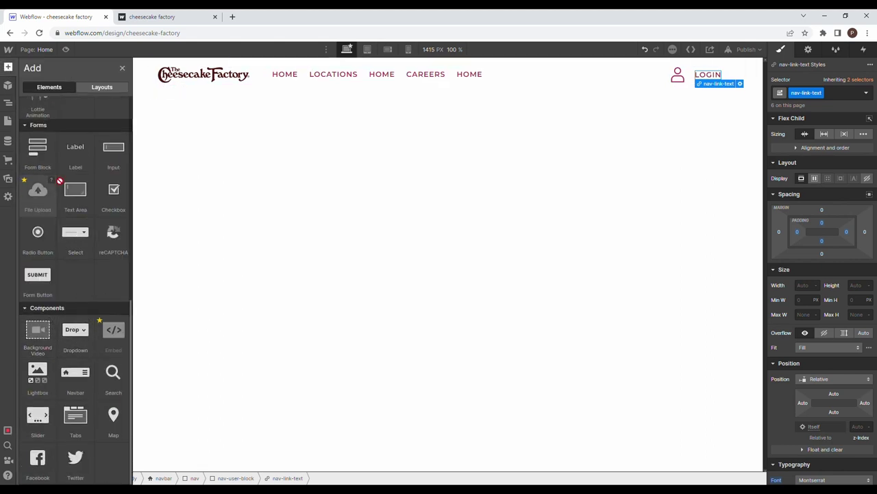
scroll(101, 216, "up", 4)
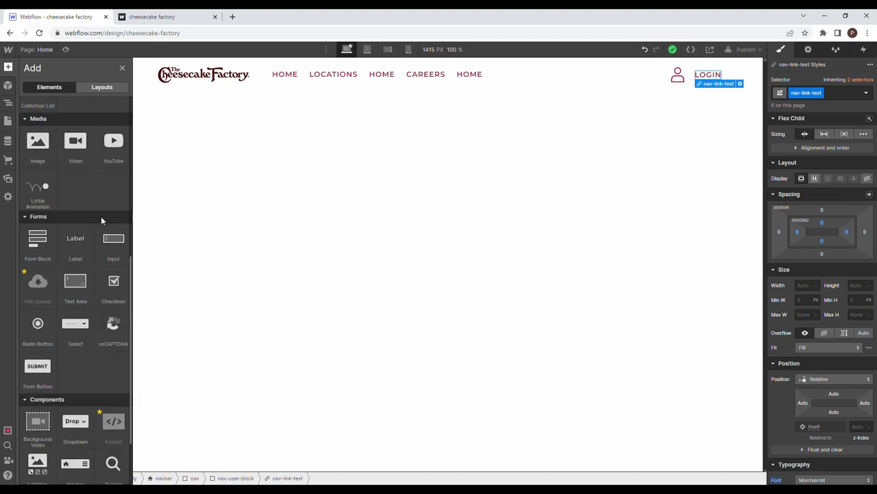
scroll(100, 220, "up", 2)
left_click_drag(75, 161, 78, 336)
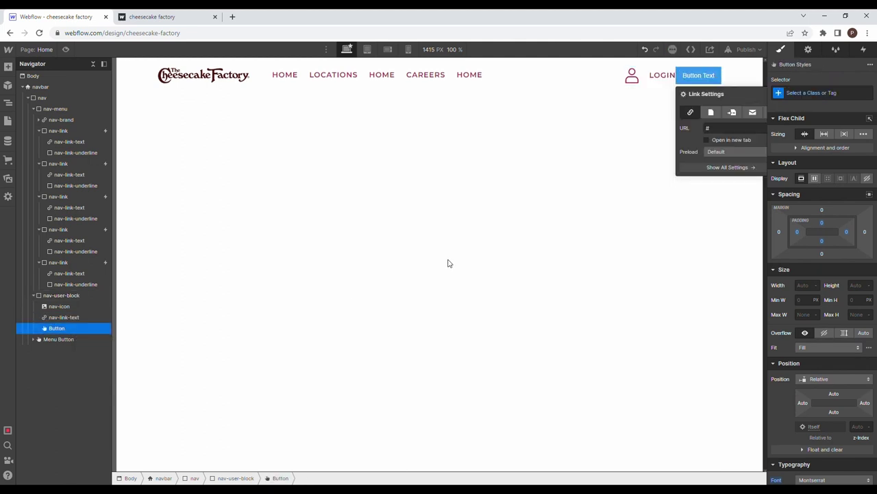
left_click(821, 97)
type("btn-primary")
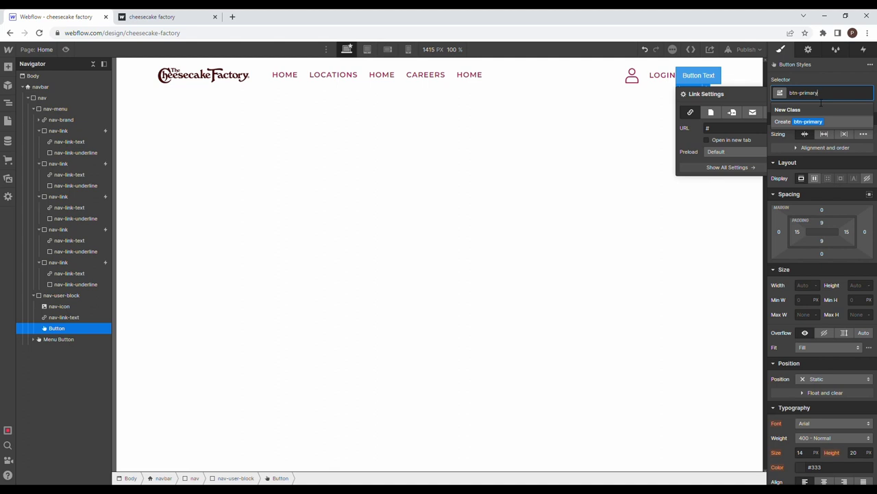
key("Return")
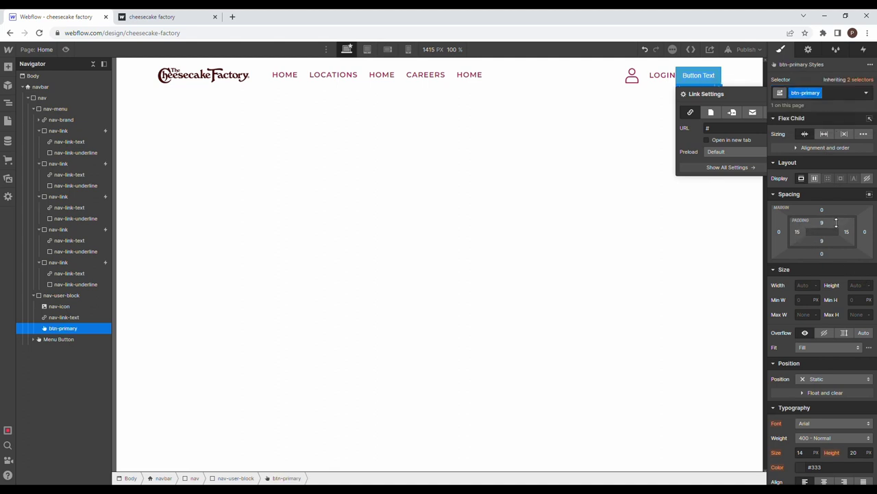
Step: Set btn-primary padding to 15 px top and bottom, 30 px left and right
left_click_drag(821, 223, 820, 222)
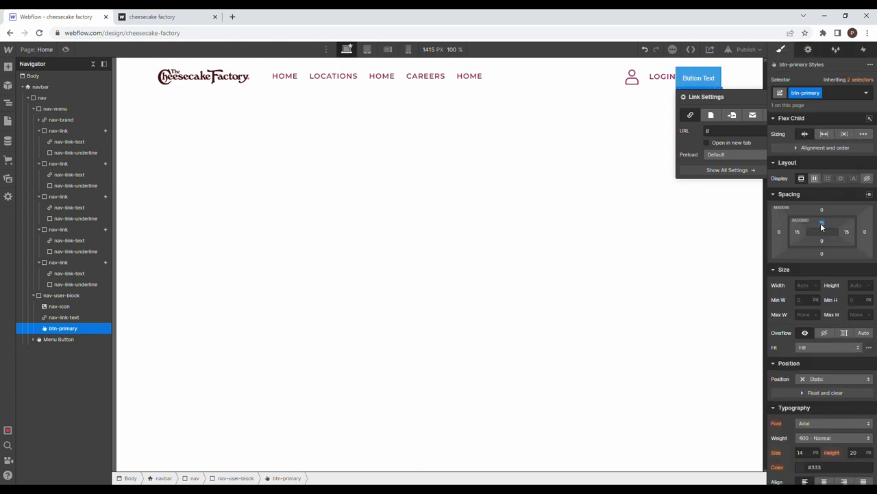
left_click(823, 239)
type("15")
key("Return")
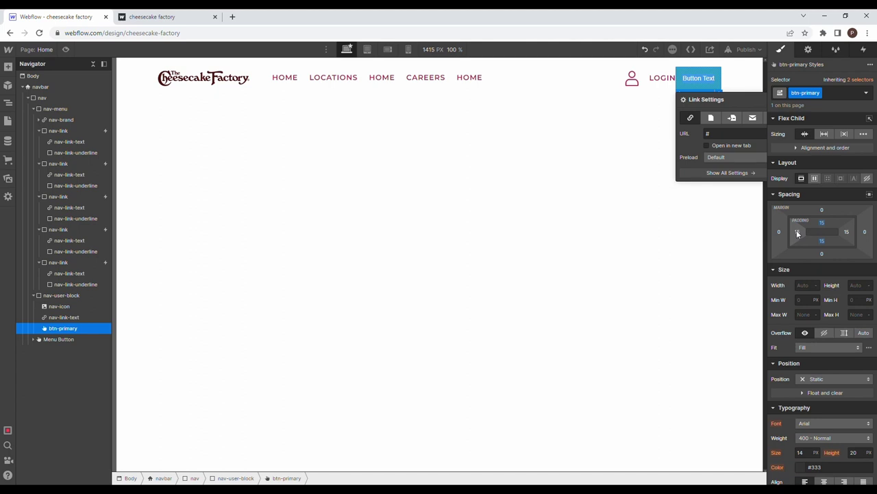
left_click(797, 233)
key("Return")
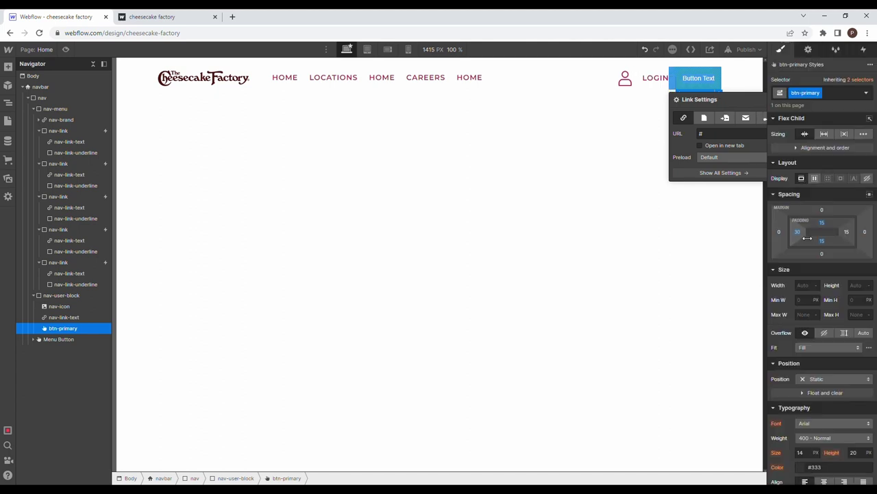
left_click(847, 232)
type("30")
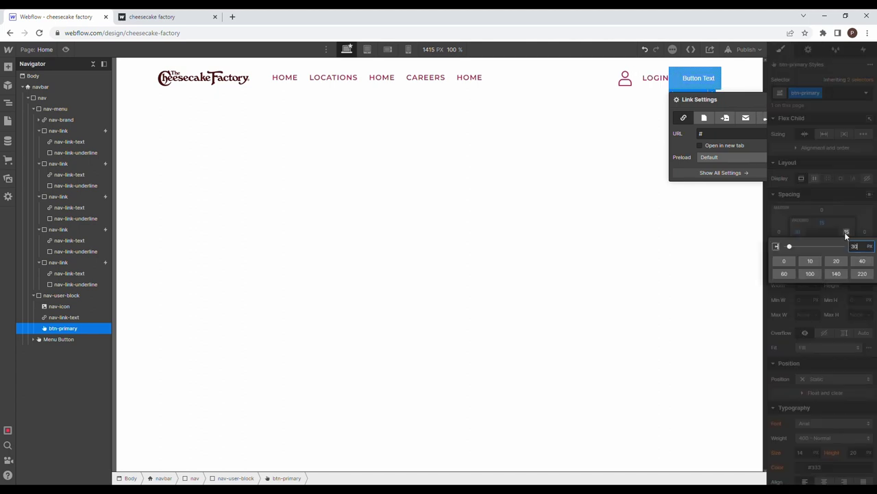
key("Return")
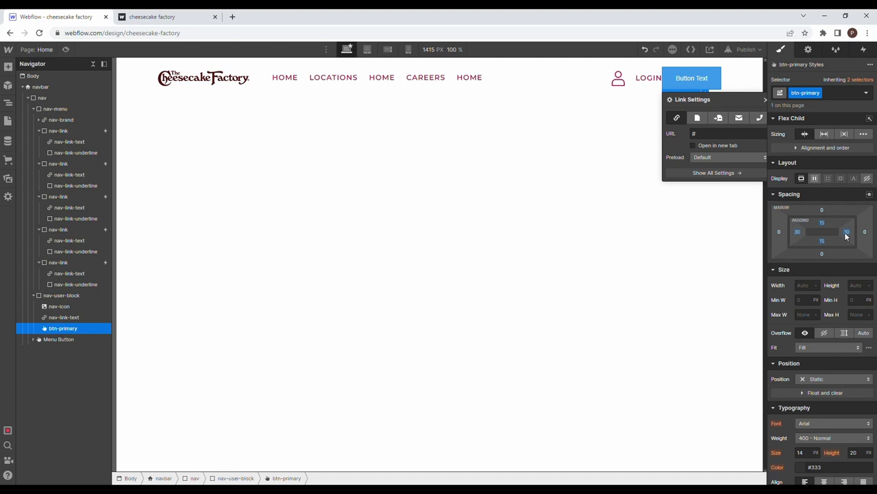
Step: Save #b43257 as a new Crimson colour swatch, then reset the text colour
scroll(819, 348, "down", 2)
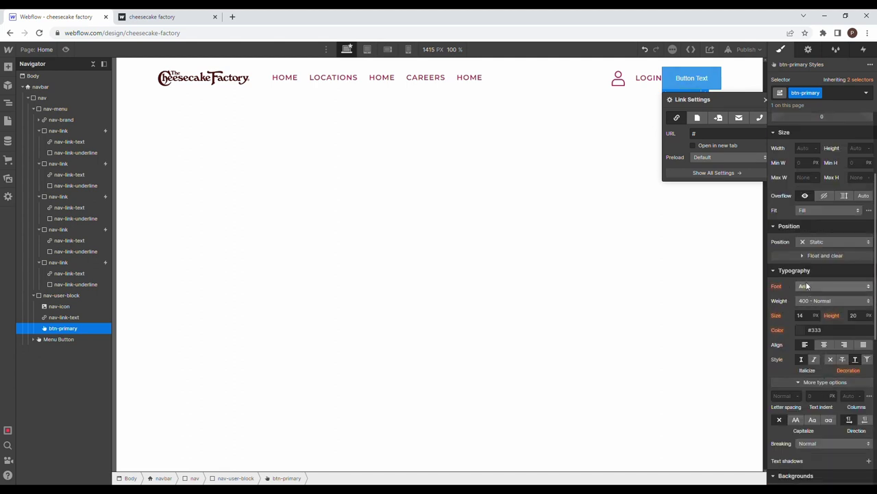
left_click(798, 327)
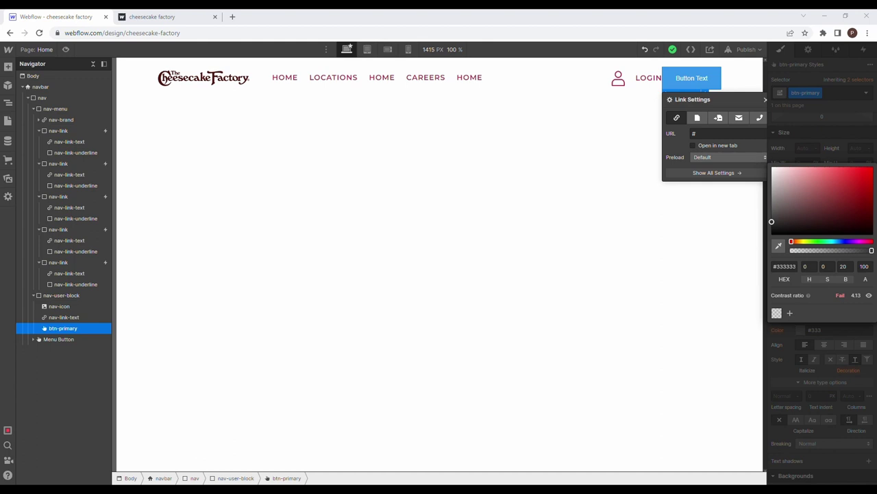
left_click(788, 266)
type("#b43257")
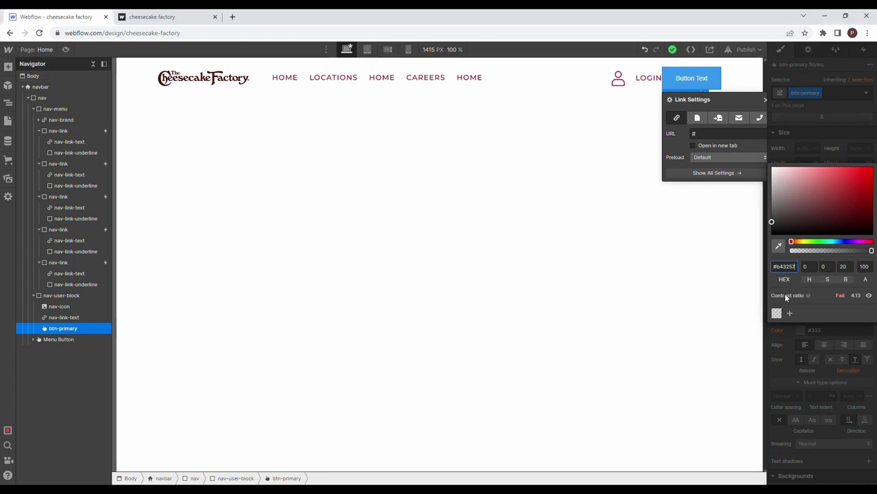
key("Return")
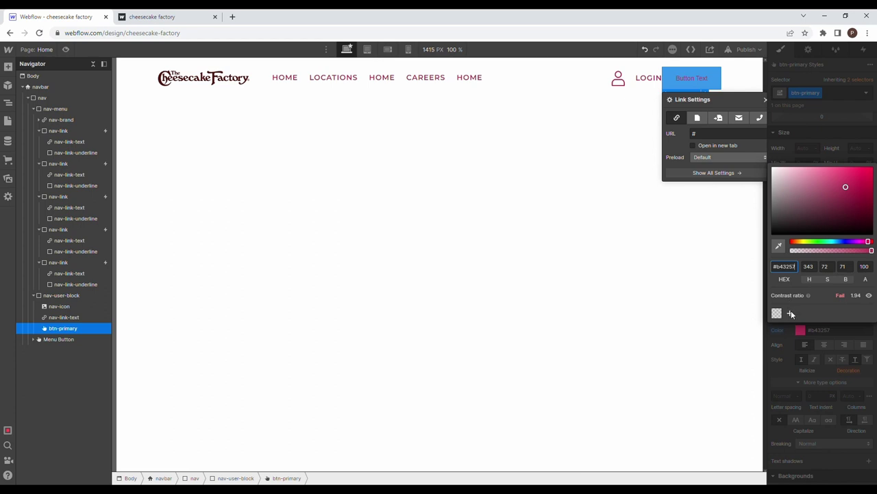
left_click(791, 312)
left_click(865, 313)
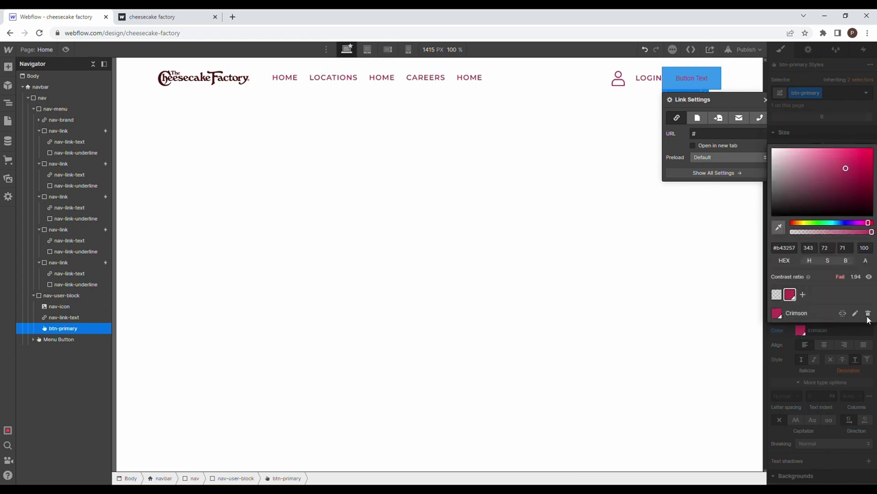
left_click(795, 330)
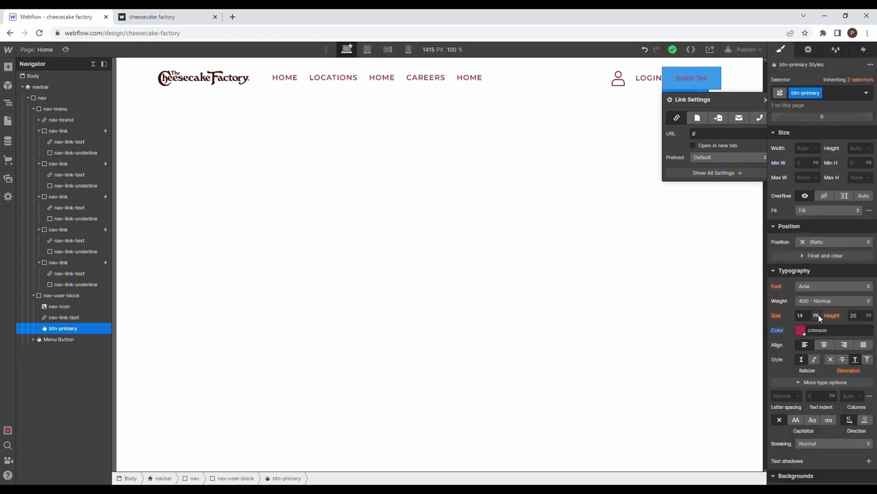
left_click(782, 331, "alt")
Step: Fill the button background with the Crimson swatch
scroll(822, 329, "down", 3)
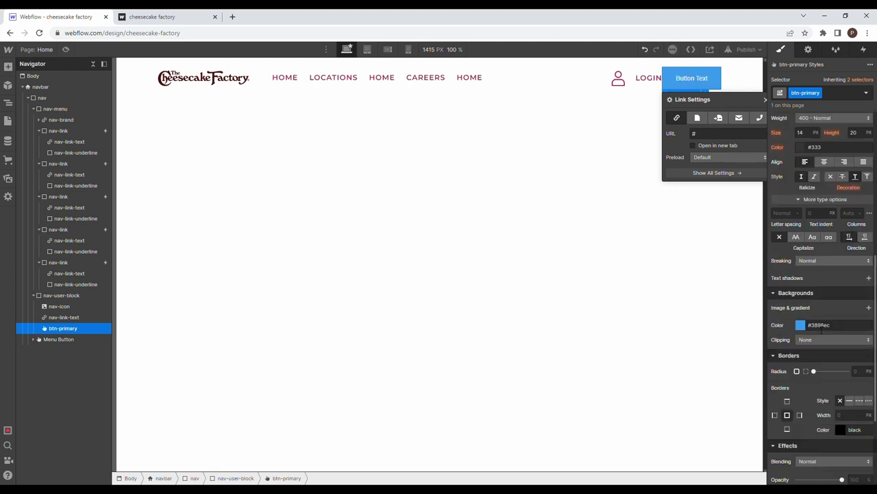
left_click(800, 324)
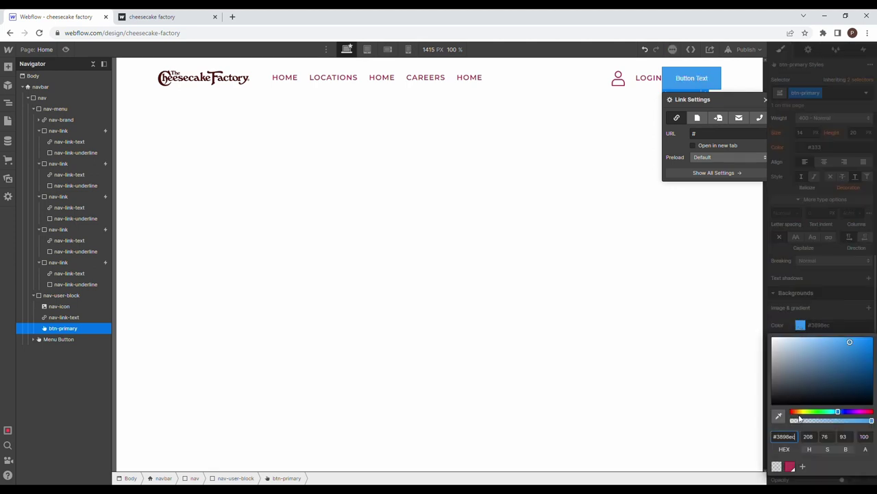
left_click(791, 467)
left_click(788, 291)
Step: Set the button text colour to #fff8ec and save it as the Floral White swatch
scroll(816, 317, "up", 3)
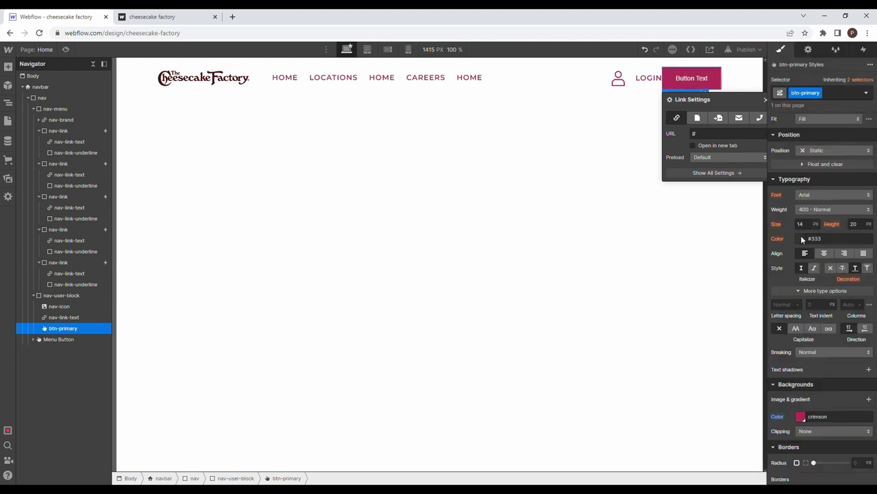
left_click(802, 238)
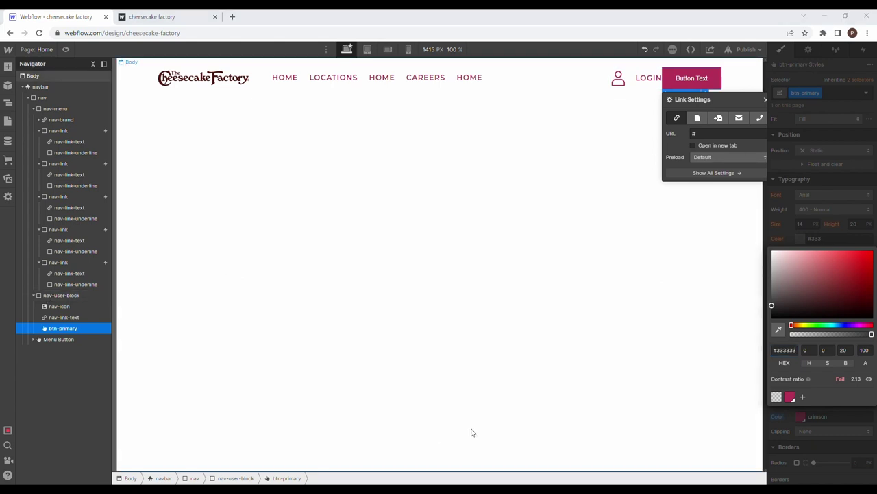
left_click(784, 350)
type("#fff8ec")
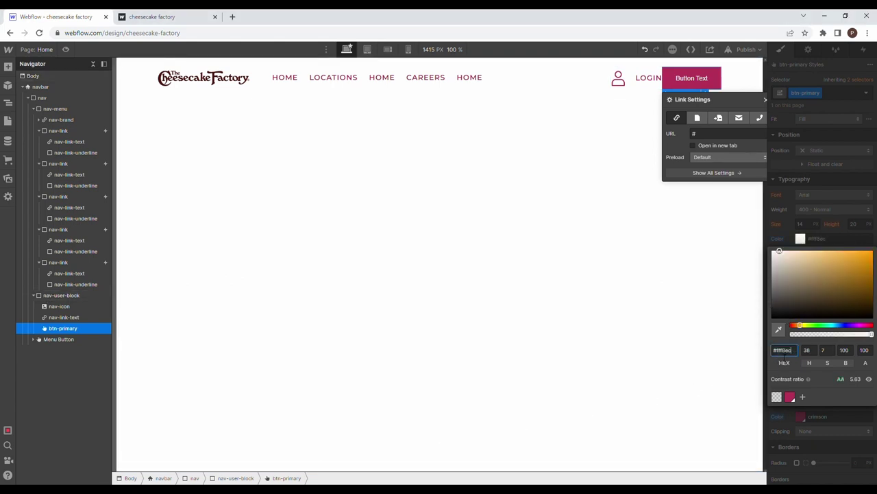
left_click(803, 398)
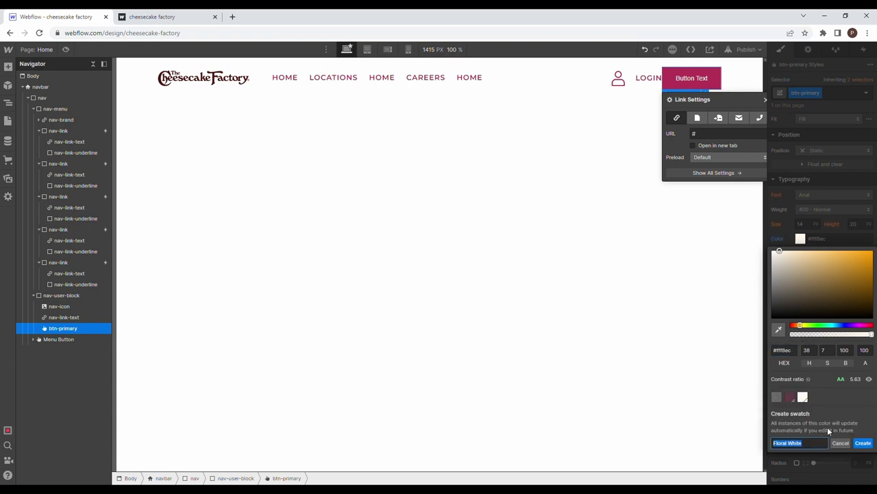
left_click(863, 443)
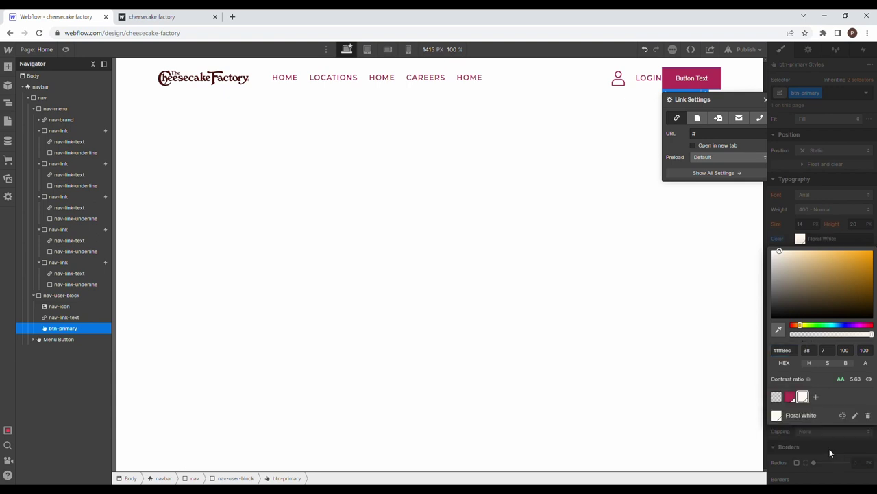
left_click(797, 429)
Step: Style the button text as Montserrat 16 px, uppercase, weight 600 Semi Bold
left_click(800, 224)
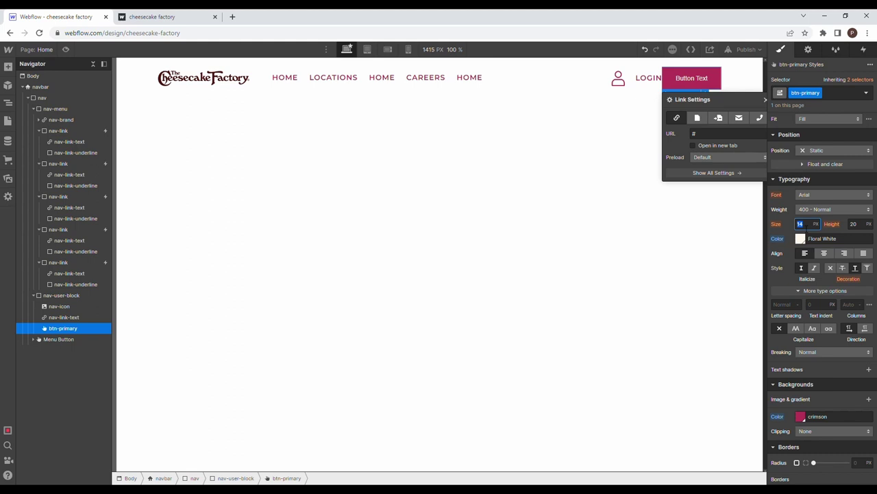
left_click(806, 194)
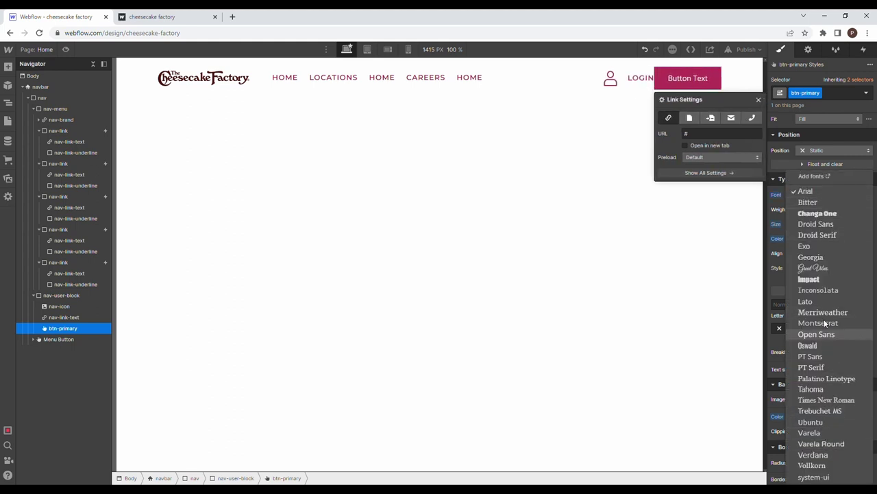
left_click(822, 314)
left_click(822, 194)
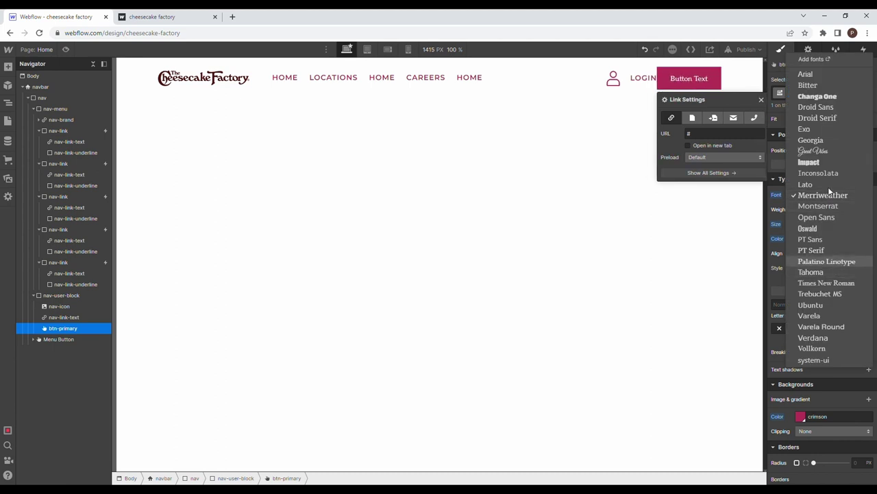
left_click(826, 207)
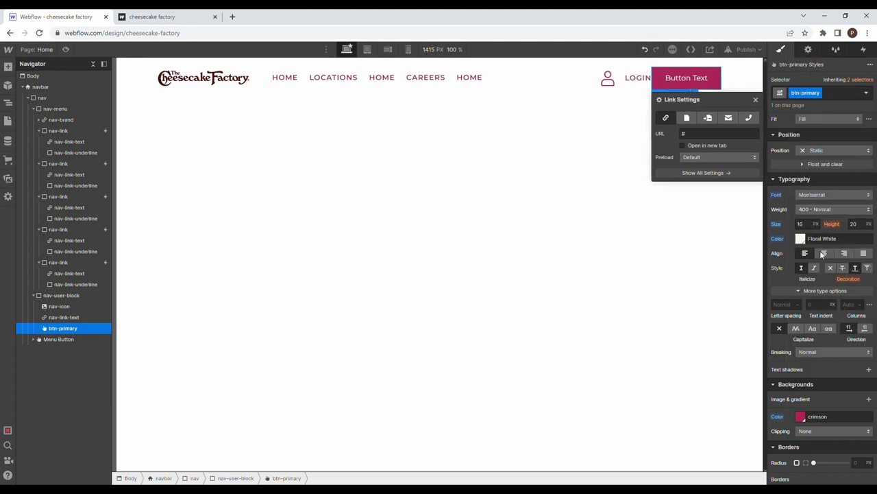
left_click(796, 328)
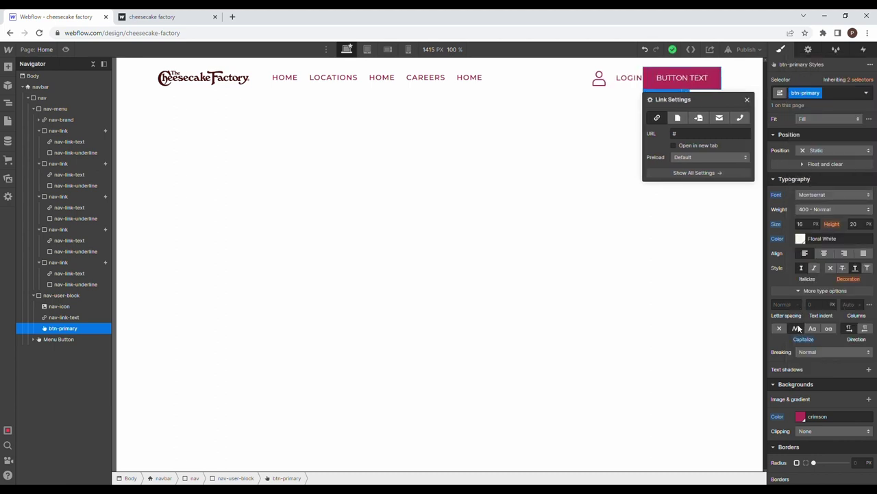
left_click(826, 209)
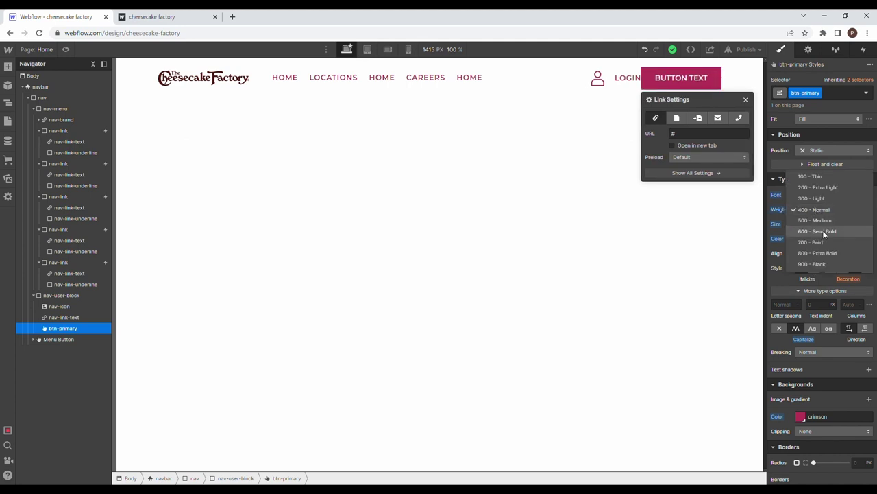
left_click(822, 231)
Step: Change the button label to 'ORDER NOW'
double_click(681, 79)
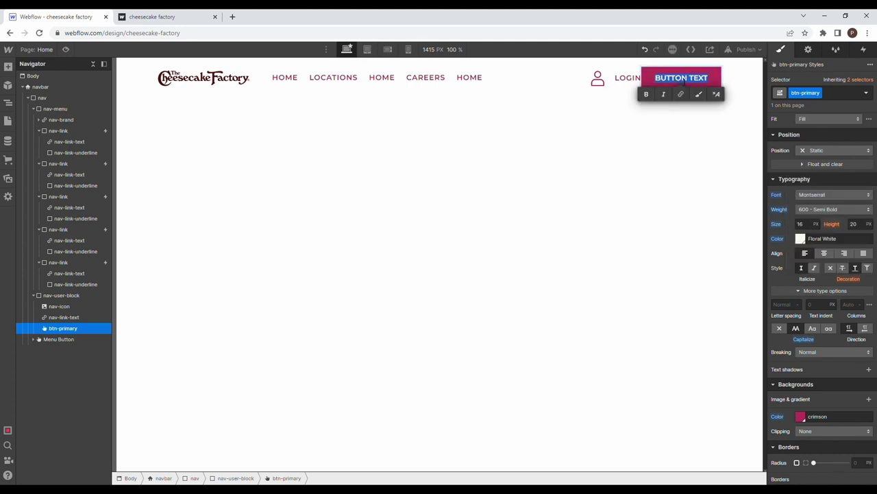
key("ctrl+Tab")
key("ctrl+Tab")
type("ORDER NOW")
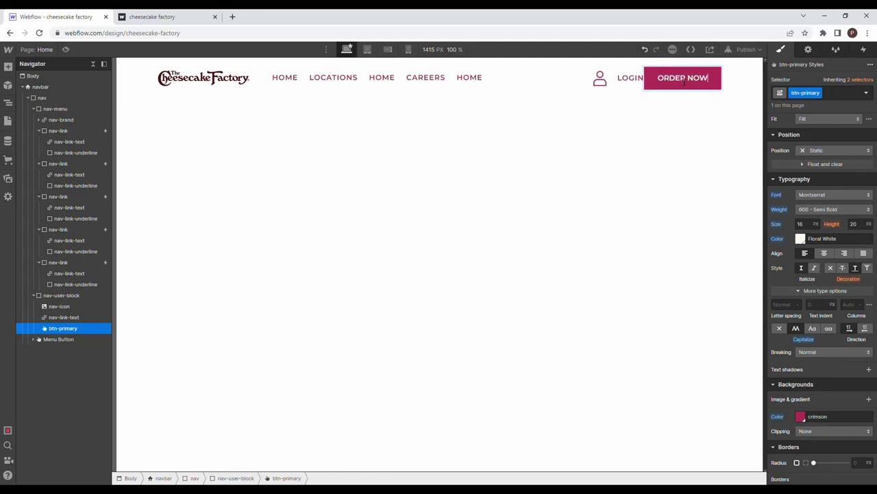
Step: Give the ORDER NOW button a 20 px left margin
left_click(629, 92)
left_click(641, 81)
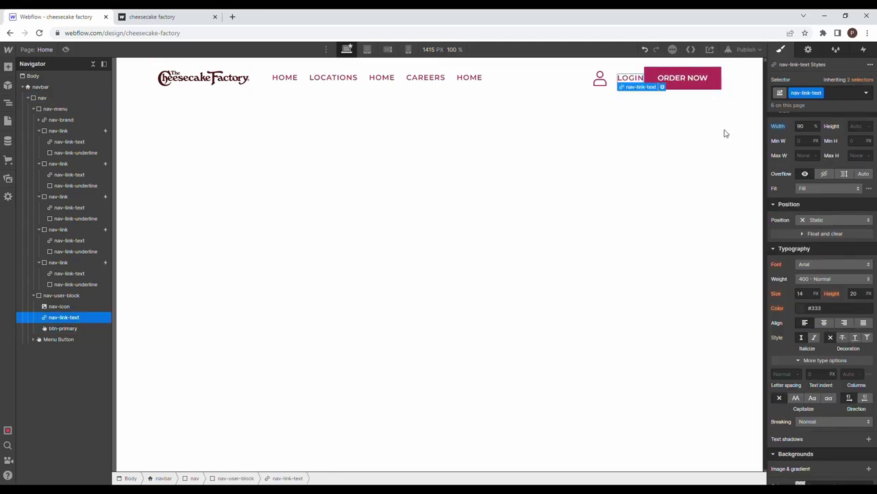
left_click(669, 87)
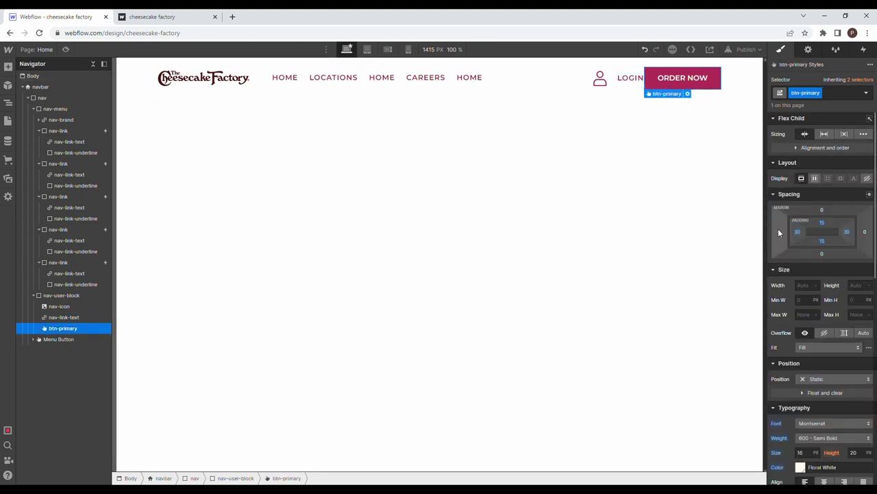
left_click(778, 232)
type("20")
key("Return")
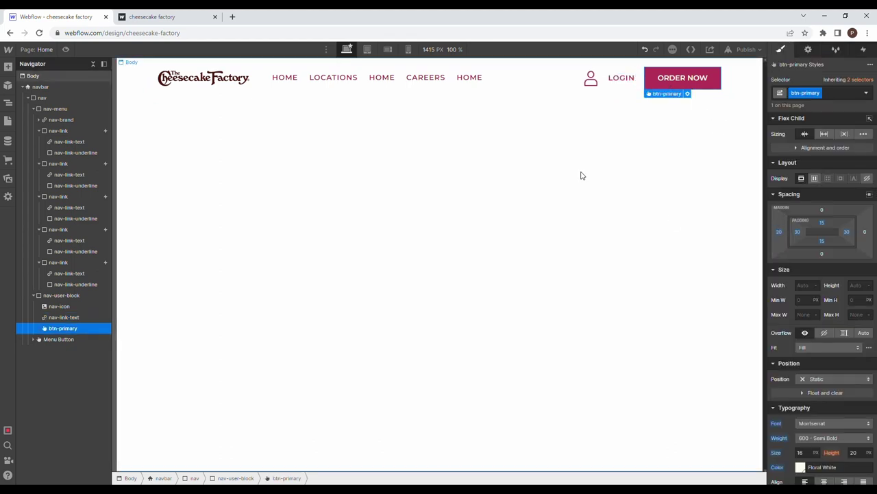
key("ctrl+Tab")
key("ctrl+Tab")
Step: Drag a copy of the nav-icon user icon to just after LOGIN in the Navigator
left_click(98, 306)
left_click_drag(98, 306, 73, 320)
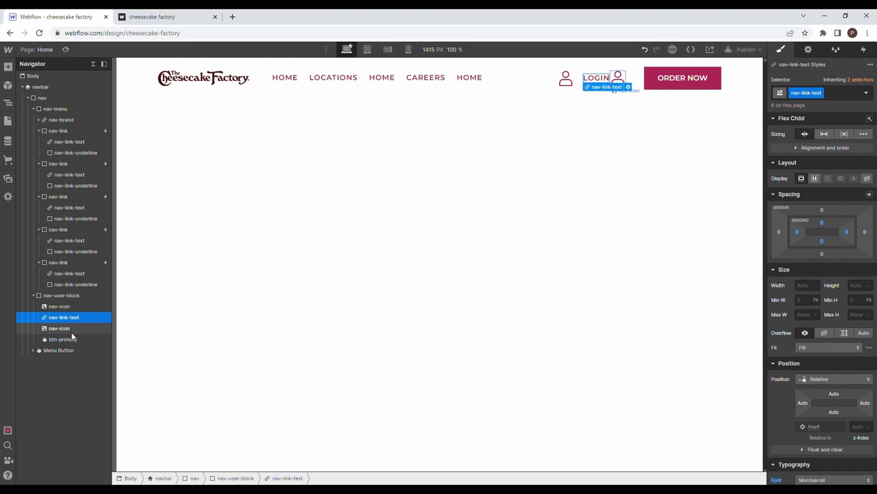
left_click(73, 329)
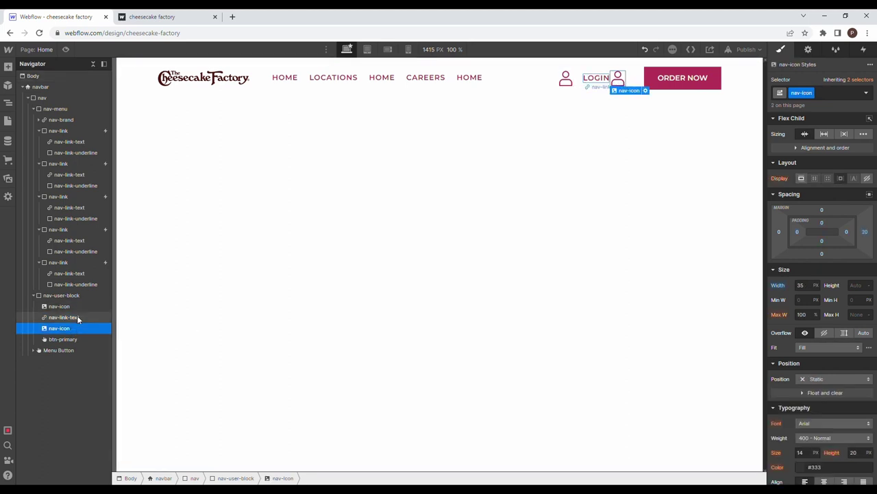
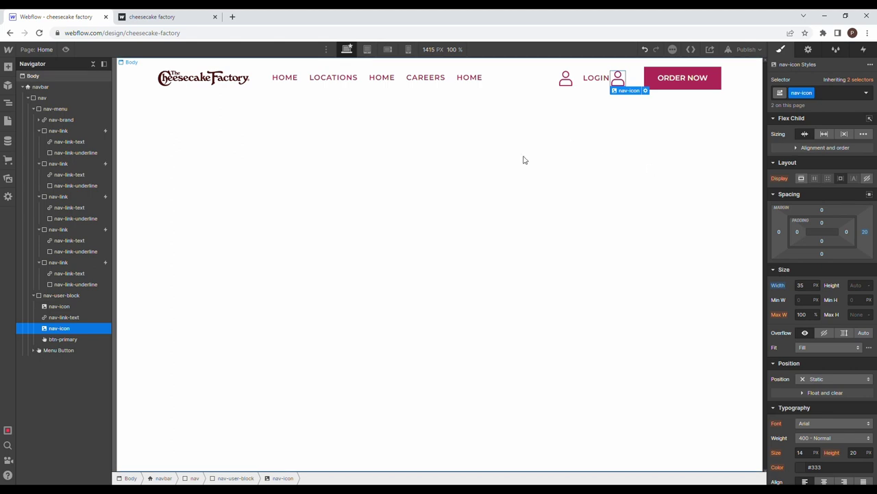
Step: Replace the second nav icon's image with bag.png and give it a 25 px left margin
left_click(645, 91)
left_click(655, 114)
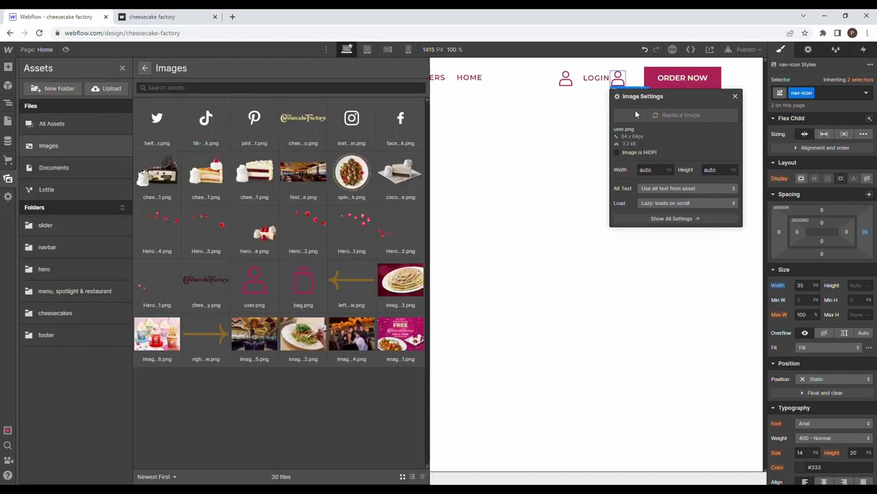
left_click(302, 281)
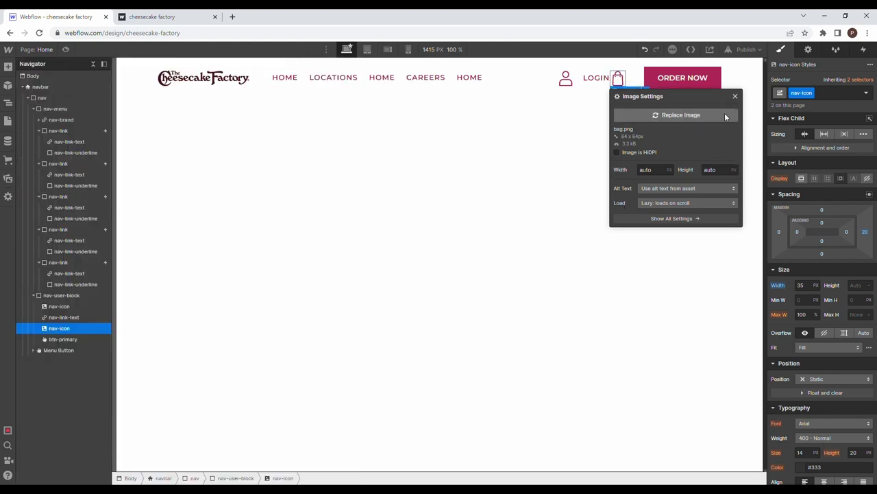
left_click(735, 96)
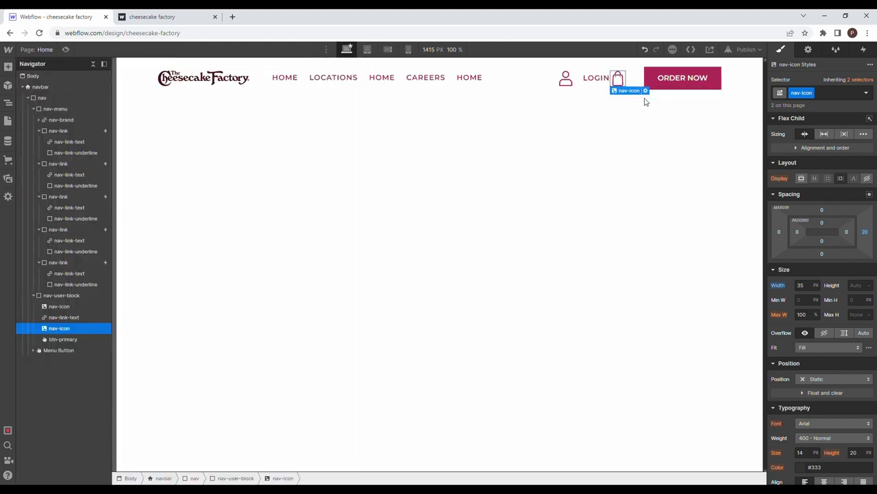
left_click(779, 232)
type("25")
key("Return")
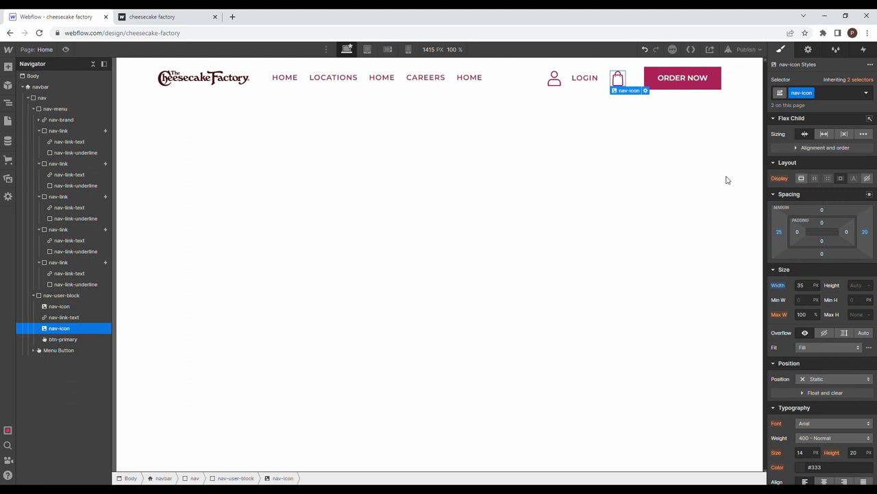
Step: Reduce the Order Now button's left margin to 0 and preview the finished navbar
left_click(665, 78)
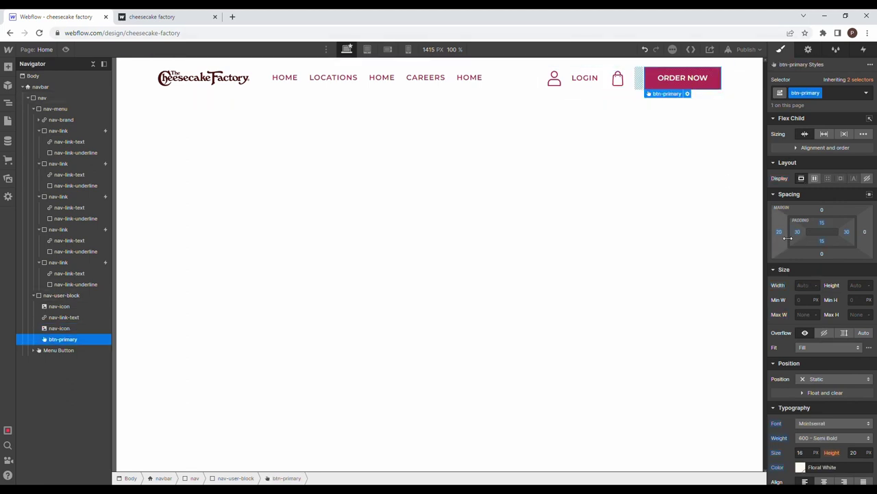
left_click_drag(780, 234, 783, 237)
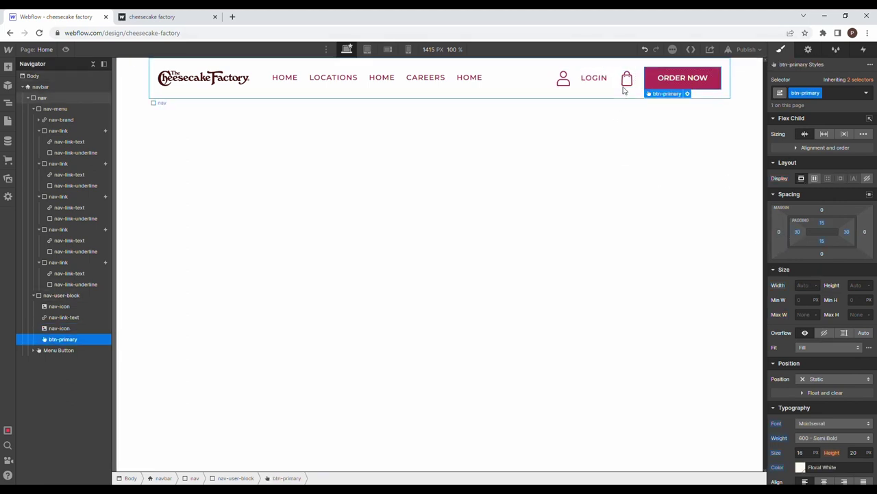
key("ctrl+Tab")
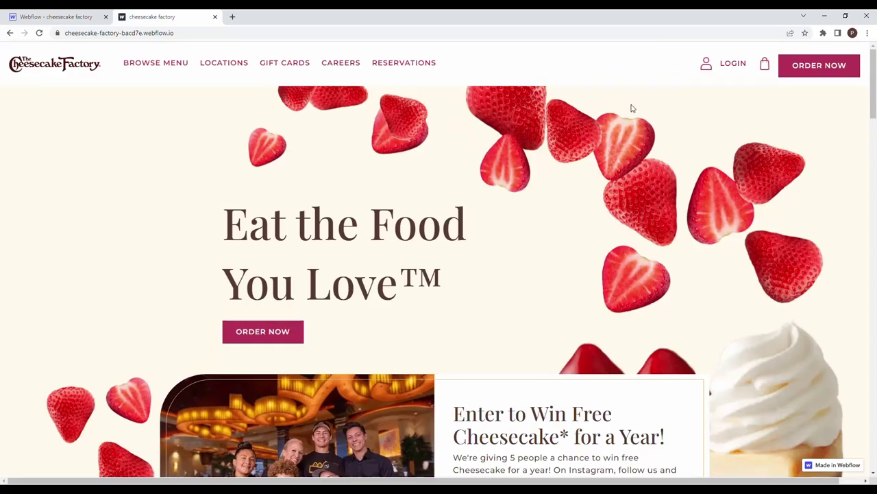
key("ctrl+Tab")
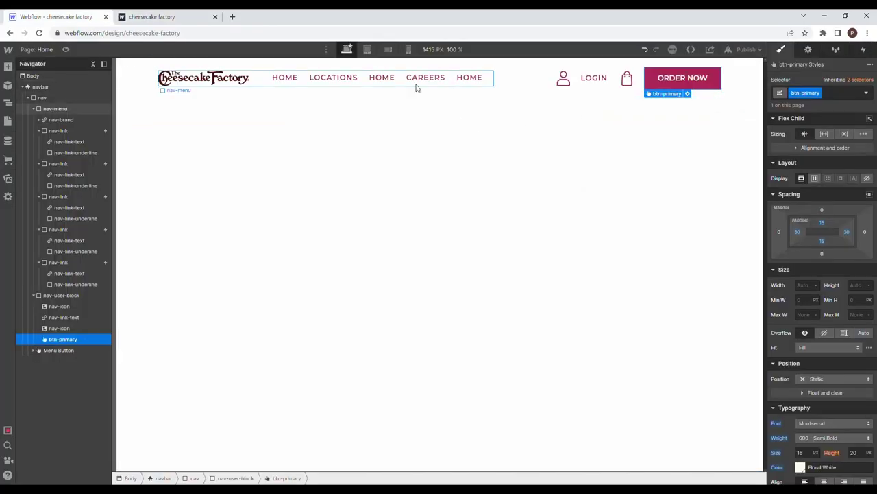
left_click(66, 50)
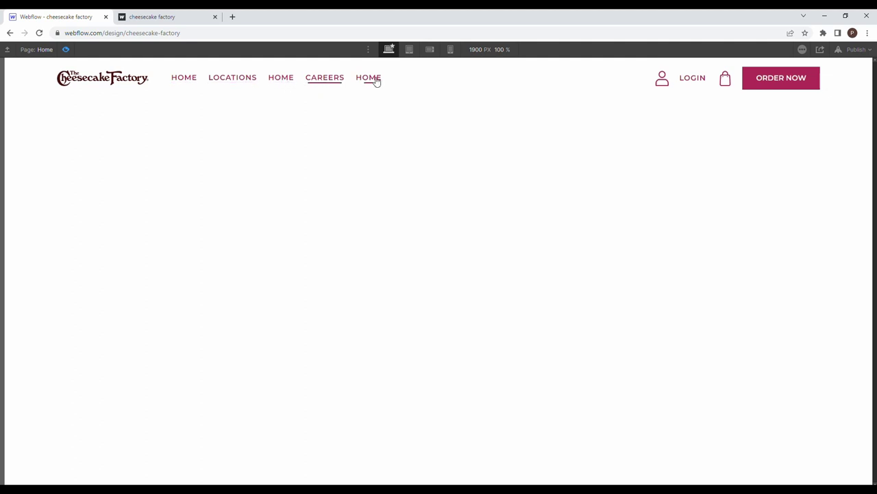
Step: Exit preview and set the Order Now button's Hover-state background colour to #81094e
left_click(65, 50)
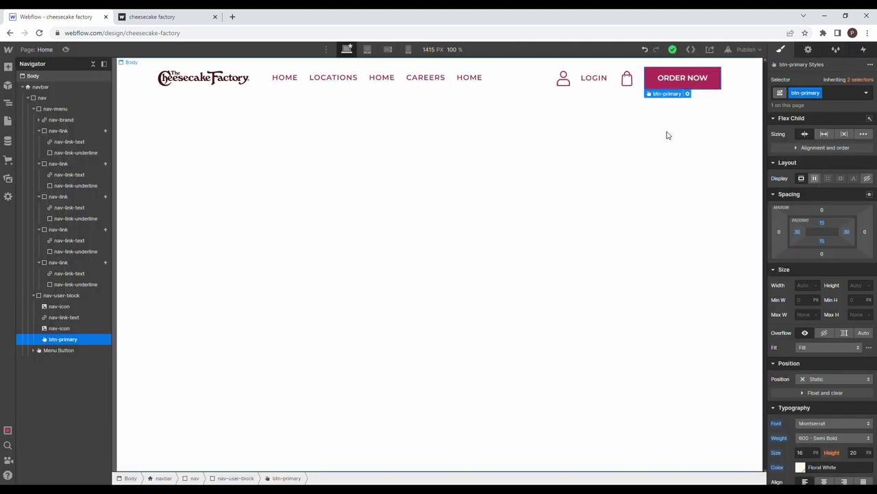
left_click(867, 93)
left_click(819, 133)
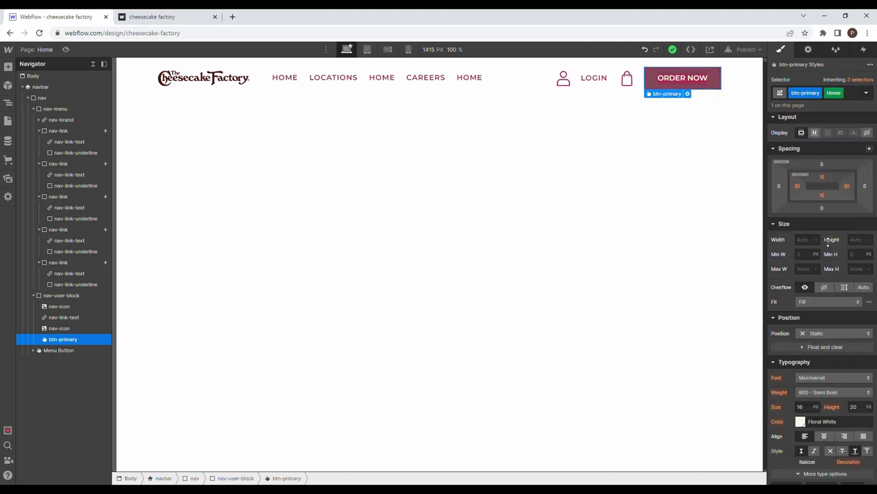
scroll(804, 203, "down", 8)
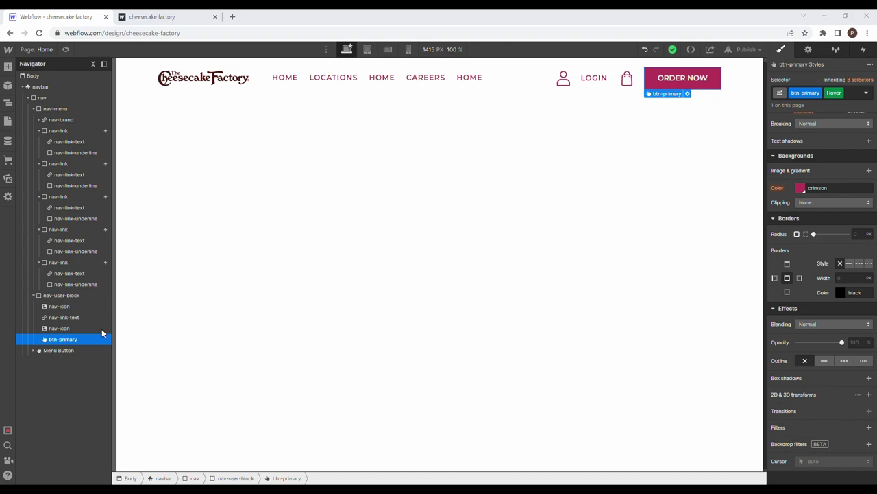
left_click(801, 188)
key("ctrl+a")
type("#81094e")
key("Return")
left_click(799, 386)
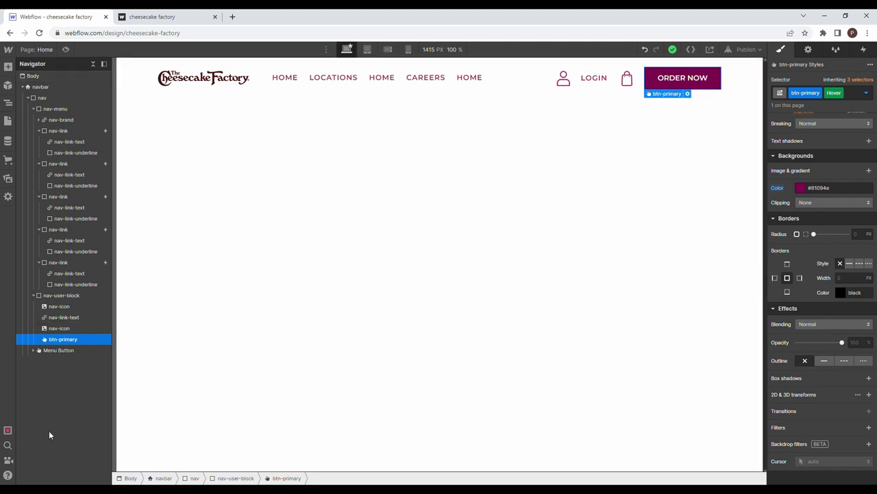
Step: Deselect the button via Body, preview the page, then switch to the published site tab
left_click(686, 195)
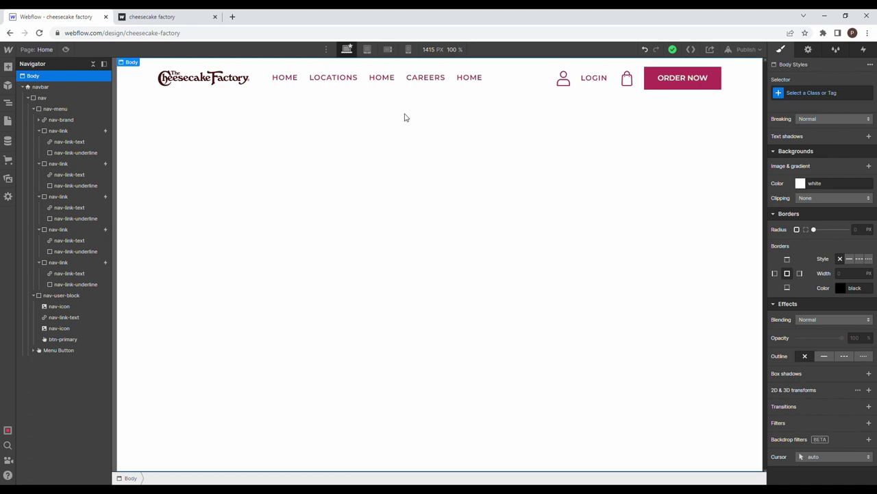
left_click(66, 49)
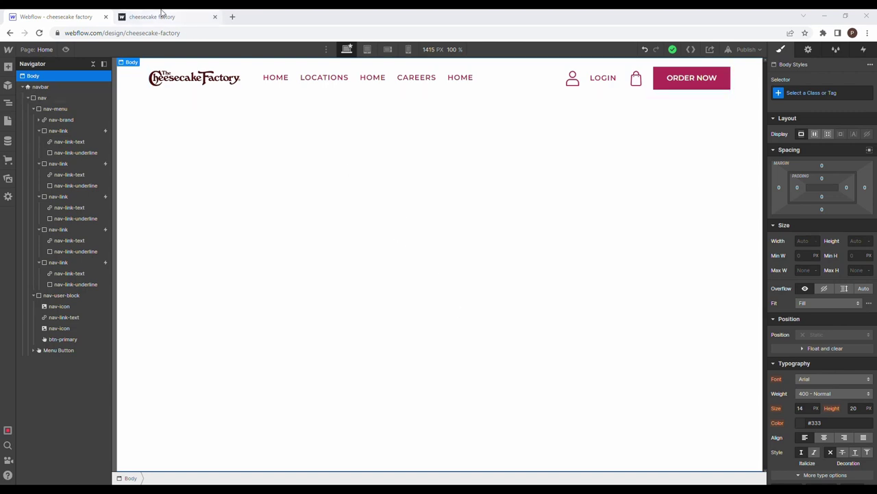
key("ctrl+Tab")
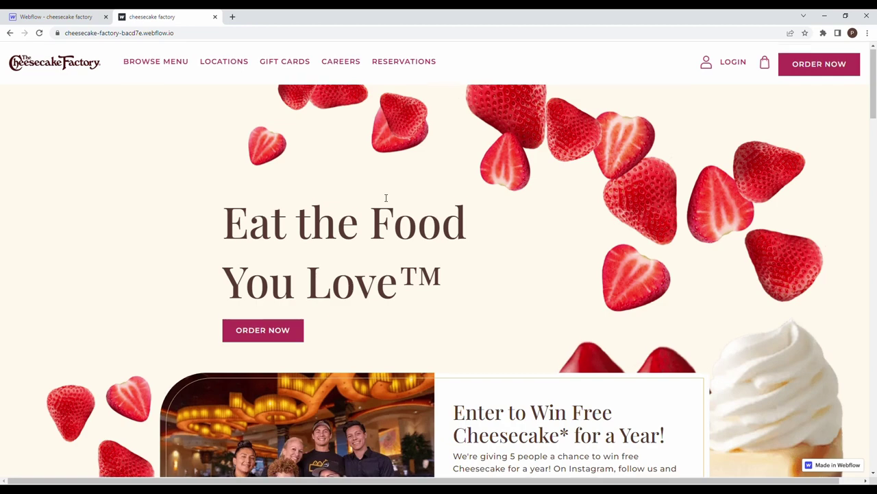
scroll(386, 203, "down", 1)
scroll(386, 197, "up", 1)
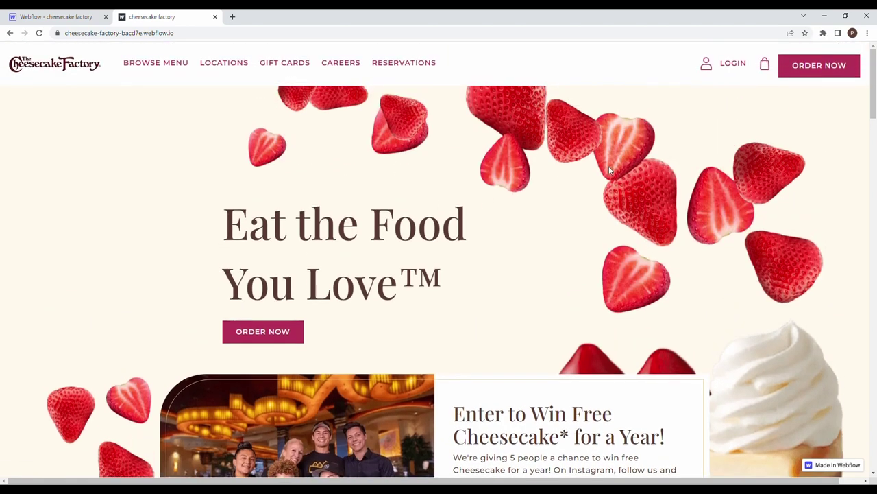
scroll(609, 166, "down", 1)
scroll(608, 165, "up", 1)
scroll(608, 165, "down", 1)
scroll(609, 166, "up", 1)
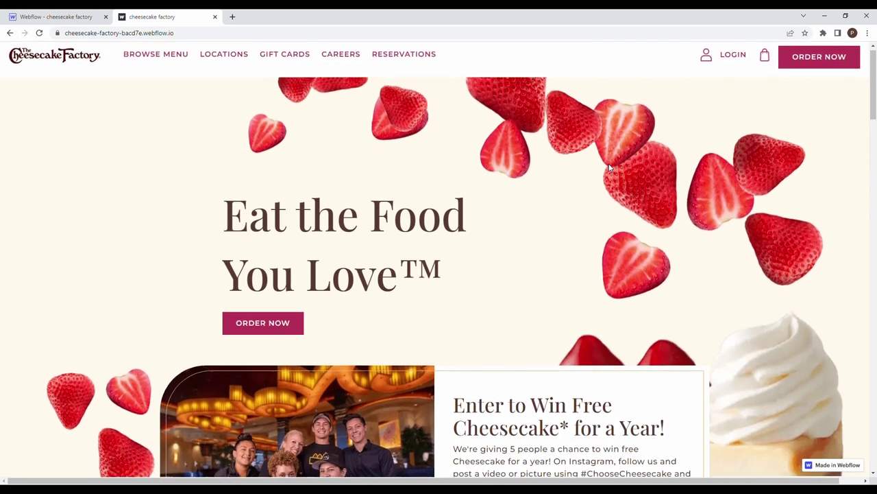
scroll(609, 165, "down", 1)
scroll(609, 164, "up", 1)
scroll(608, 163, "down", 1)
scroll(609, 163, "up", 1)
scroll(609, 163, "down", 1)
scroll(608, 163, "down", 2)
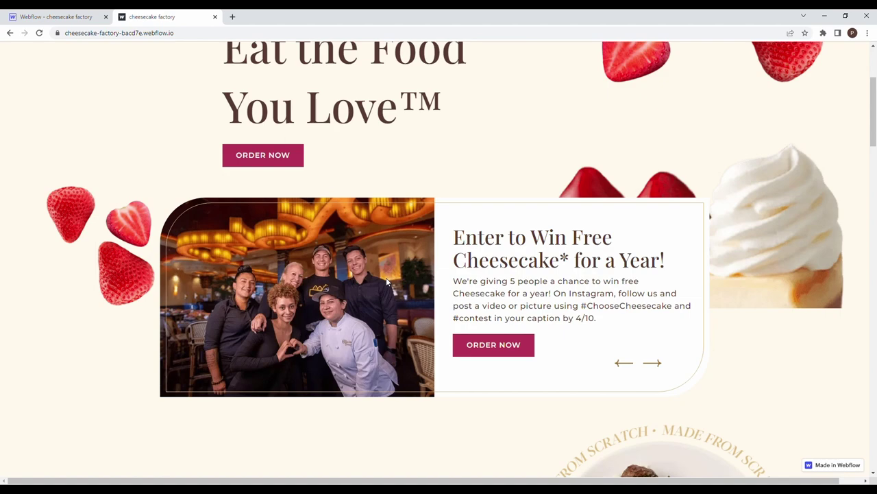
scroll(387, 281, "up", 3)
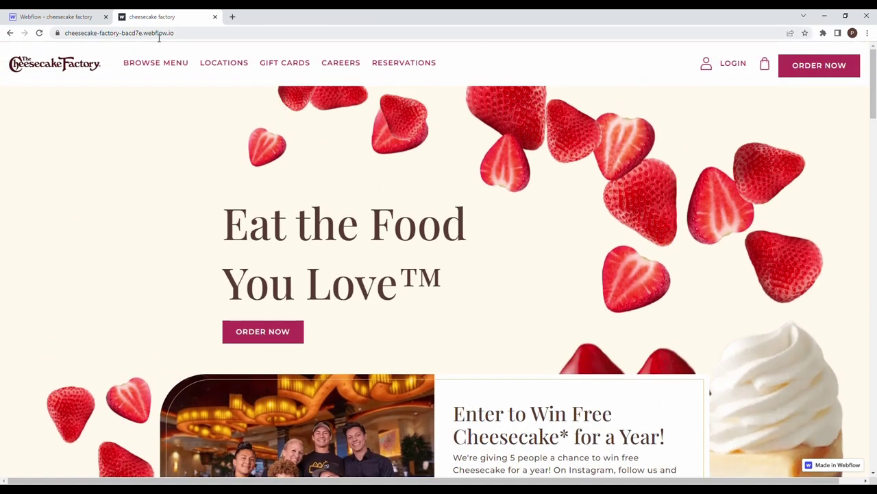
left_click(78, 13)
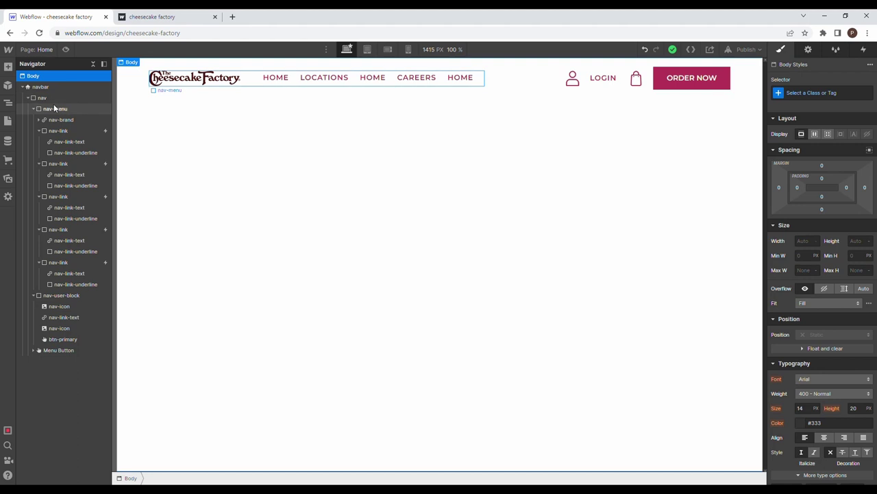
Step: Place a new Div Block below the navbar and give it the class hero-wrapper
left_click(28, 97)
left_click(23, 87)
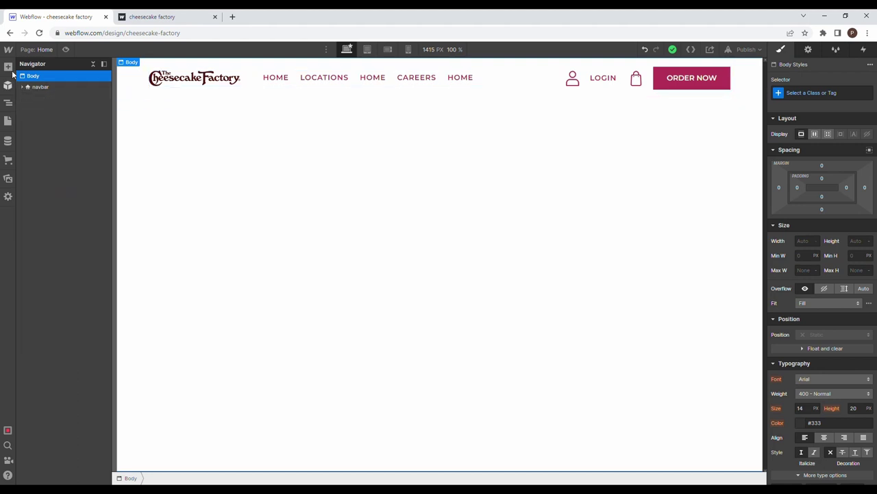
left_click(8, 67)
left_click_drag(37, 223, 322, 130)
left_click(804, 94)
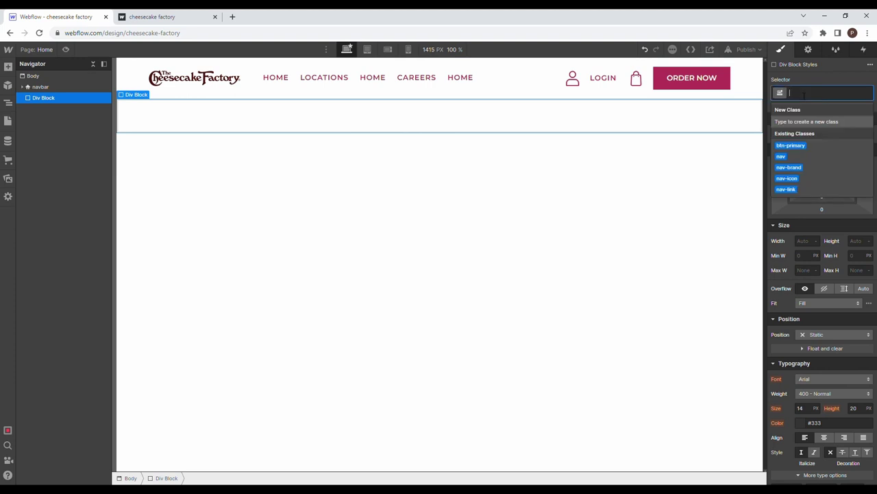
type("hero-wrapper")
key("Return")
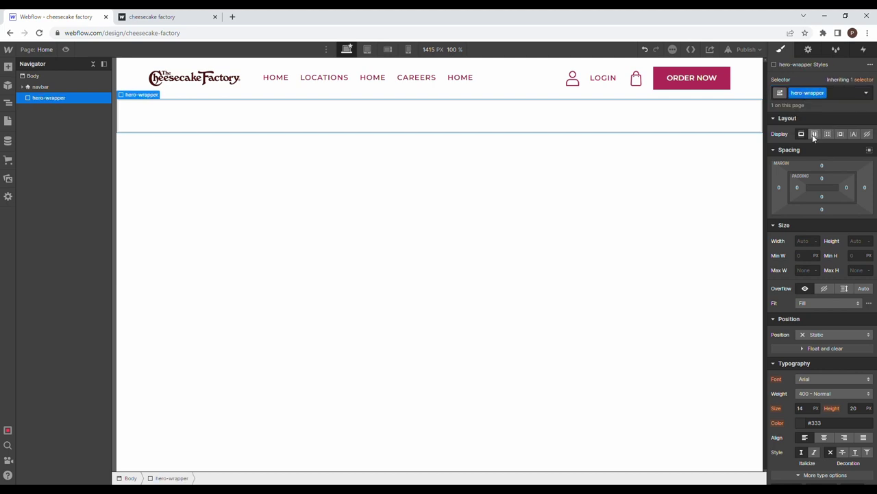
Step: Make hero-wrapper a flex container with centred alignment and justification, 100vh tall
left_click(815, 134)
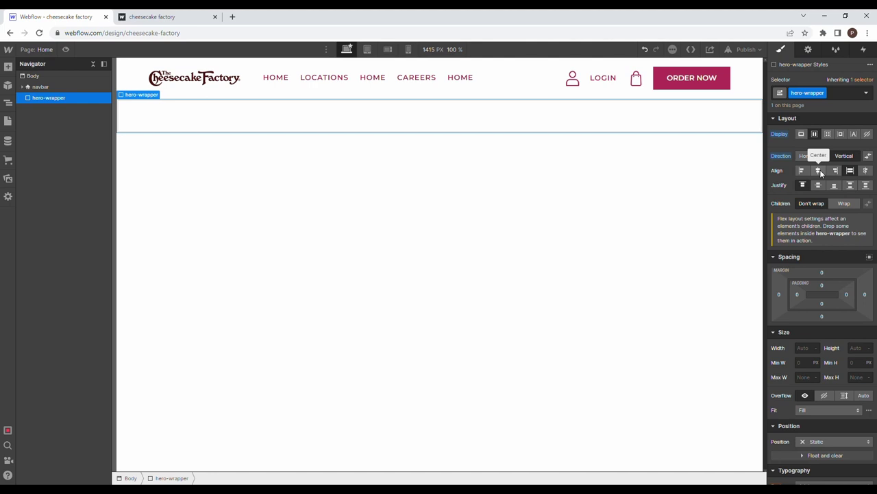
left_click(820, 170)
left_click(818, 185)
left_click(854, 348)
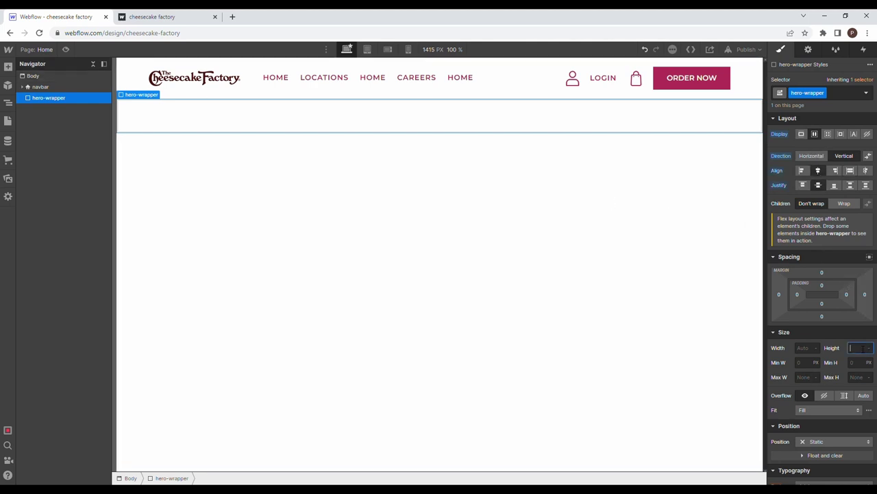
type("100vh")
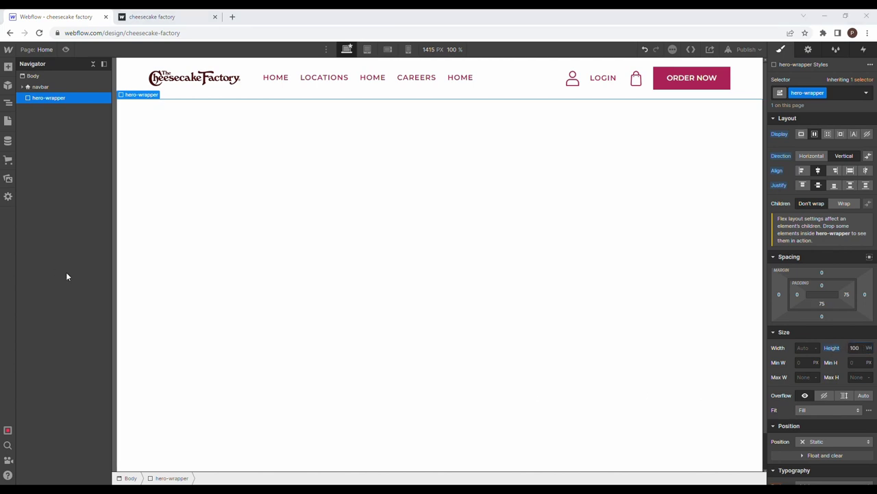
Step: Give hero-wrapper the cream Floral White (#fff8ec) background colour
scroll(821, 345, "down", 5)
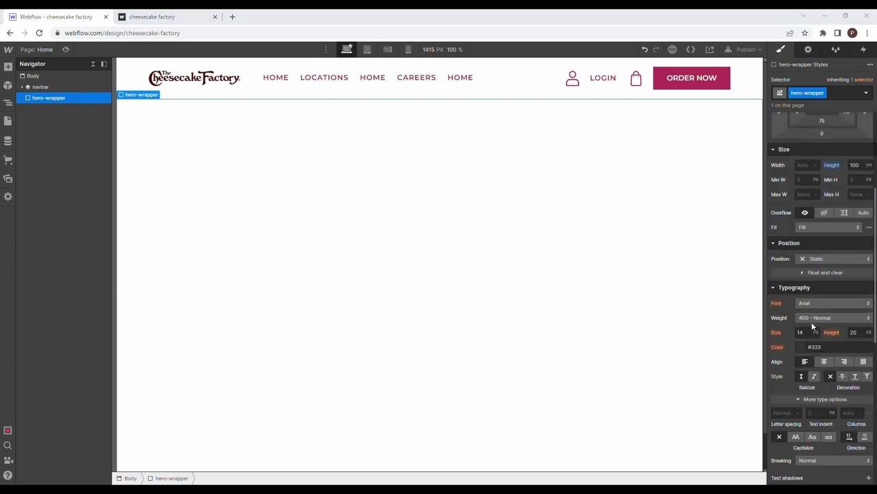
left_click(802, 388)
left_click(789, 341)
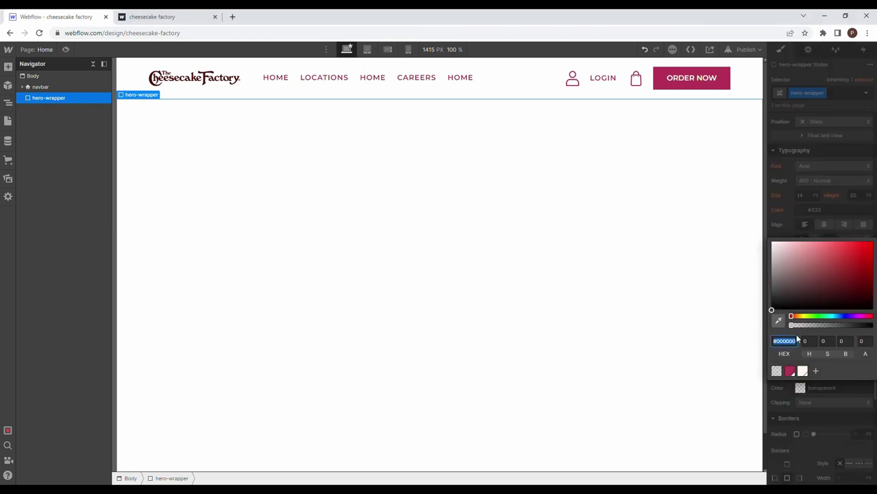
type("#fff8ec")
left_click(803, 370)
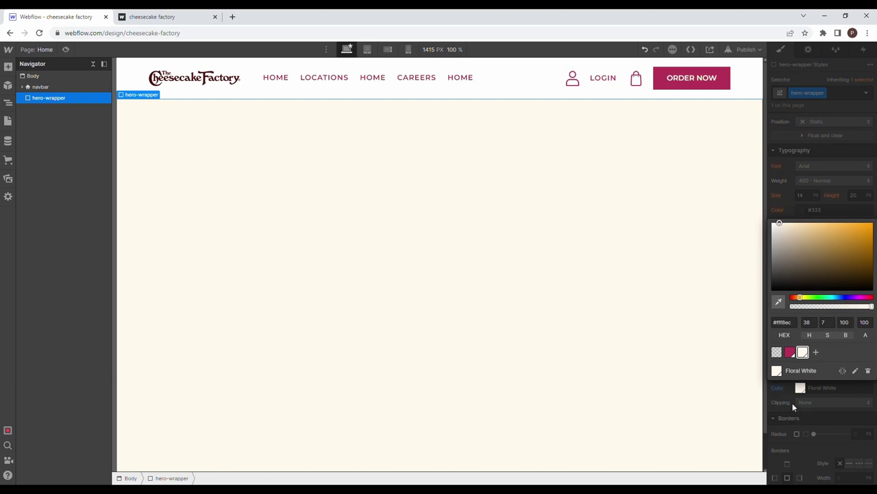
left_click(791, 397)
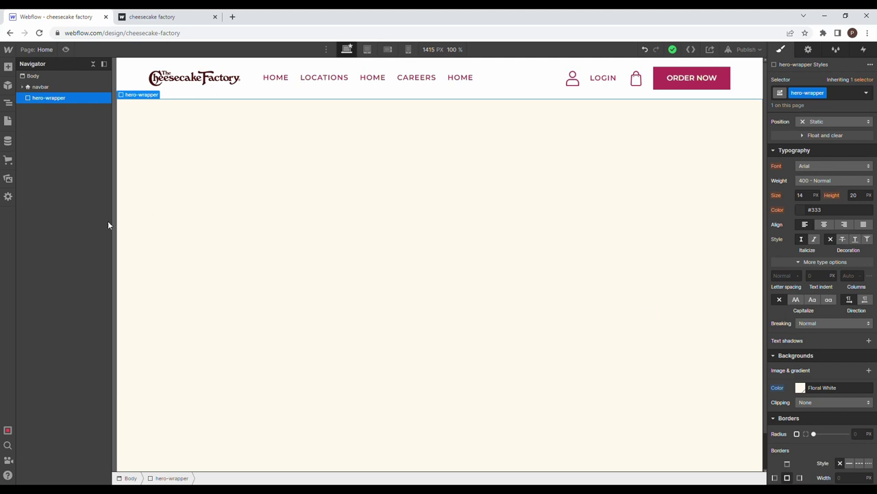
Step: Add hero_cheesecake.png as a background image, sized Cover and positioned bottom-right
left_click(869, 370)
left_click(833, 256)
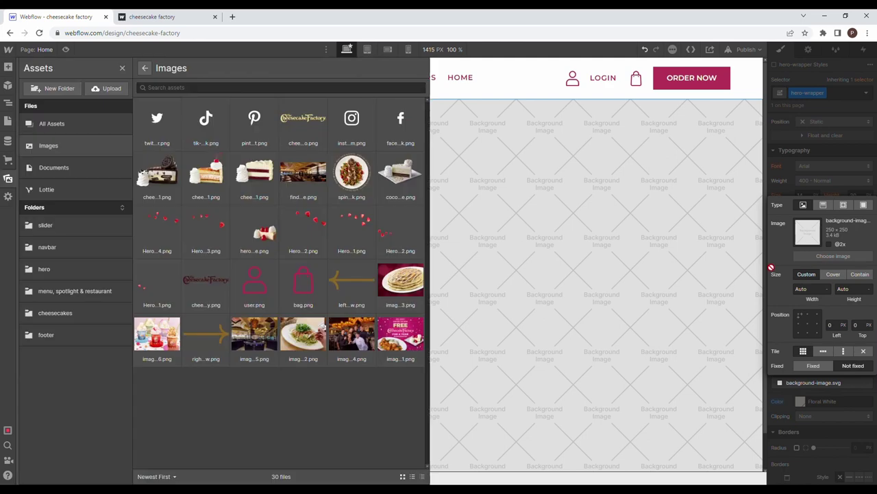
left_click(255, 233)
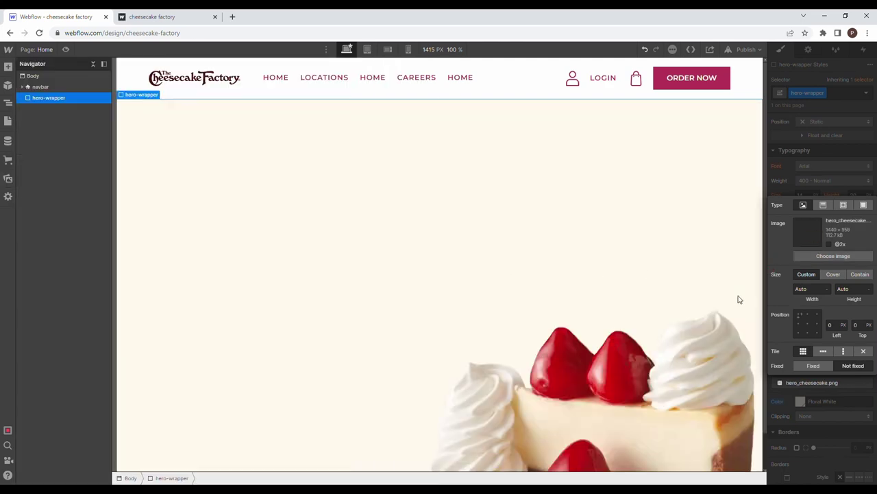
left_click(842, 274)
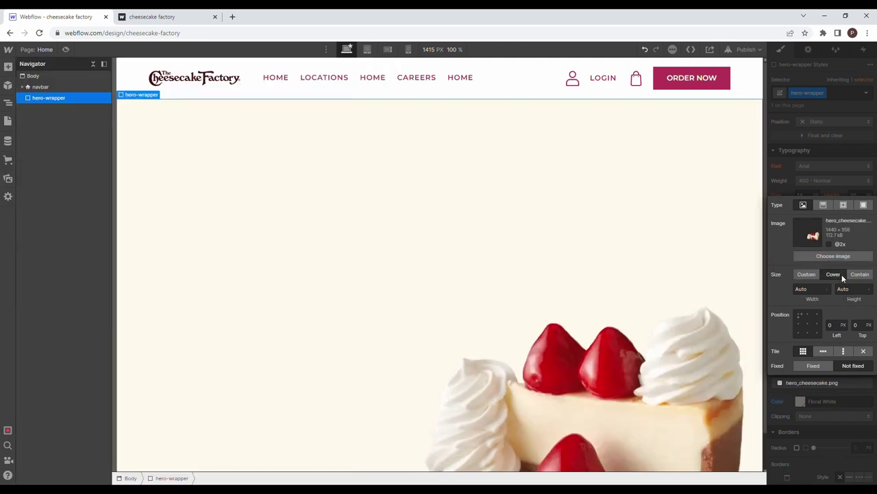
left_click(817, 332)
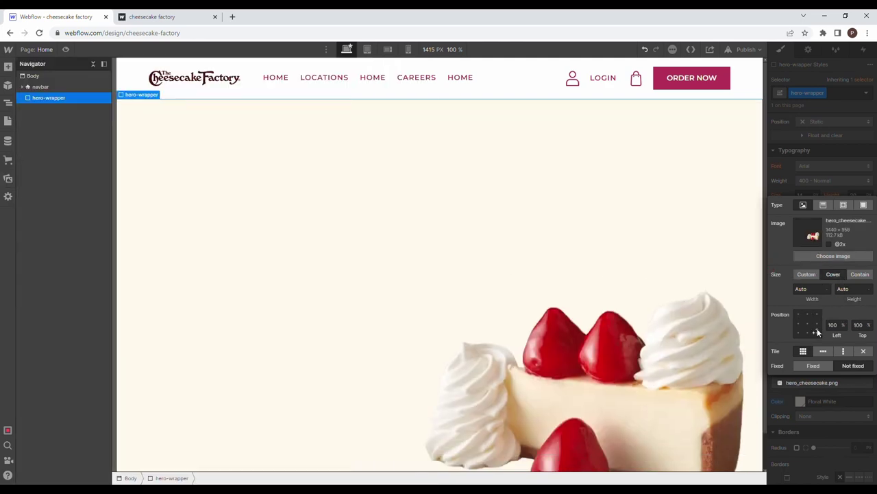
left_click(850, 402)
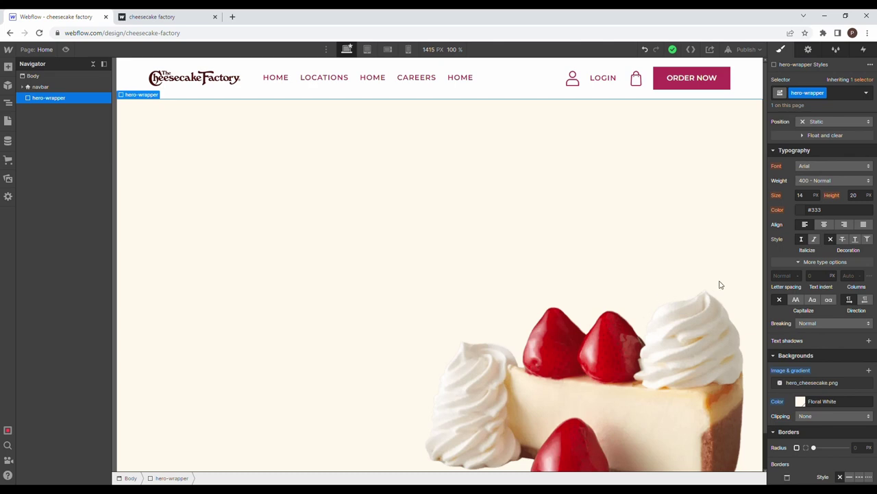
scroll(807, 240, "up", 3)
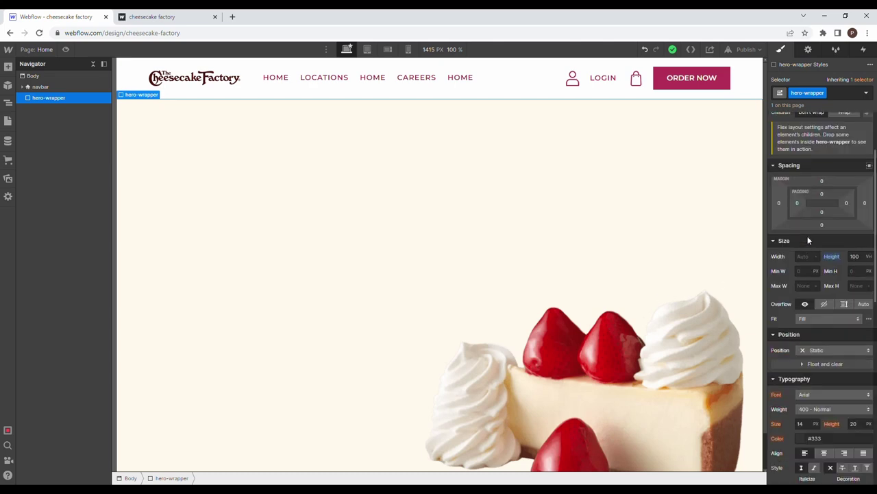
Step: Set hero-wrapper to Relative position and add a Div Block inside it classed hero-content
left_click(813, 349)
left_click(817, 360)
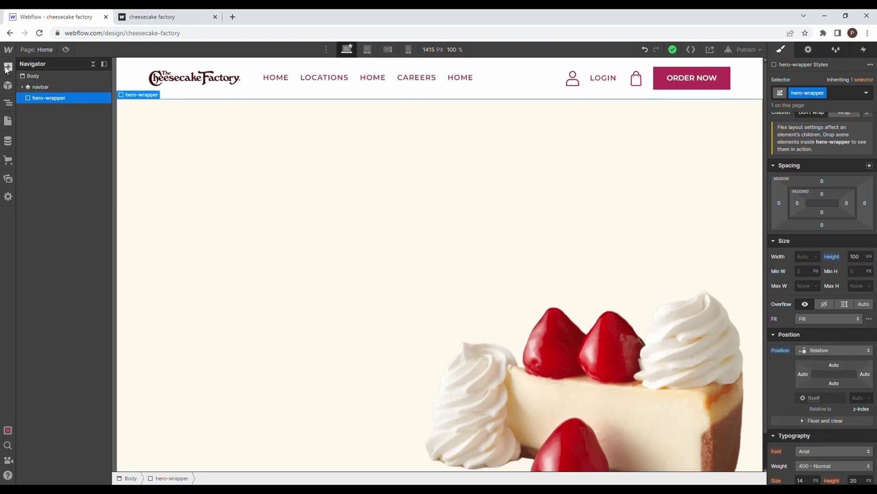
left_click(8, 66)
left_click_drag(38, 233, 65, 112)
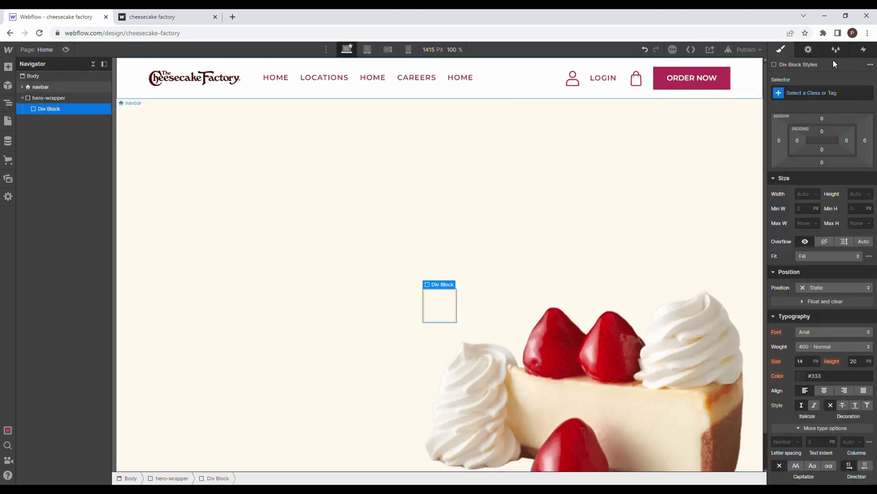
left_click(827, 93)
type("hero-content")
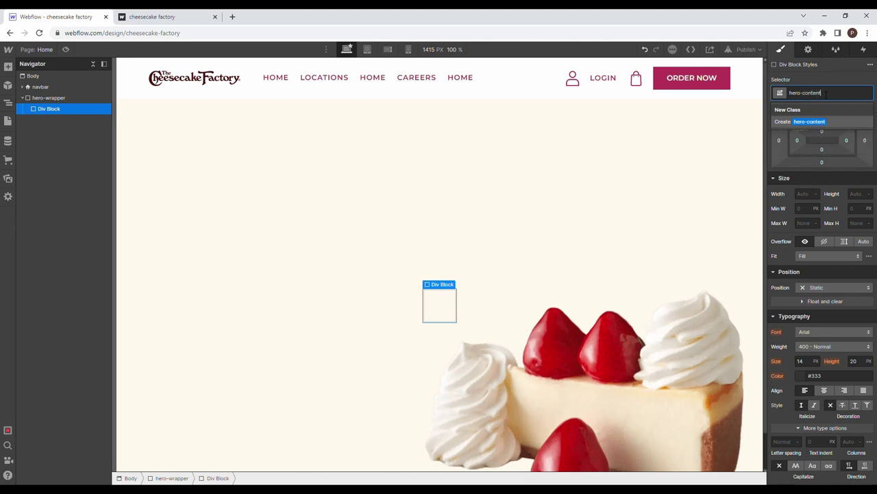
key("Return")
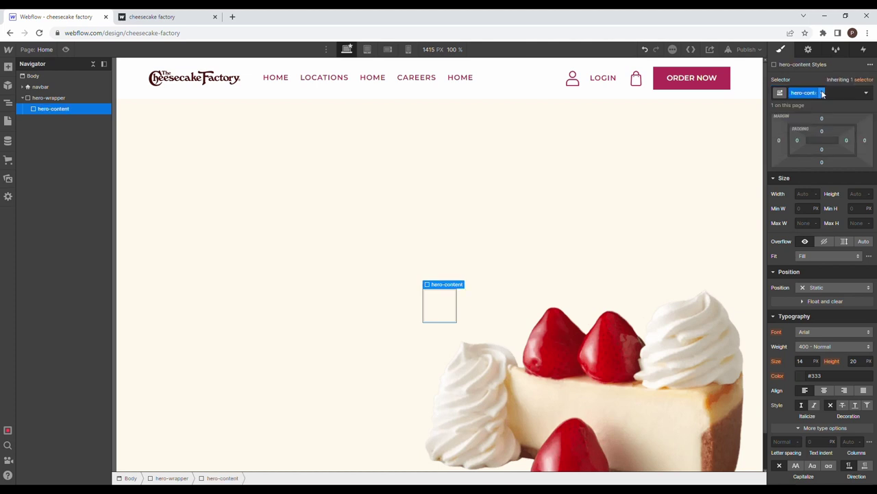
Step: Size hero-content to 100% width and height with a 1240 px max width
left_click(805, 199)
type("100%")
key("Tab")
type("100%")
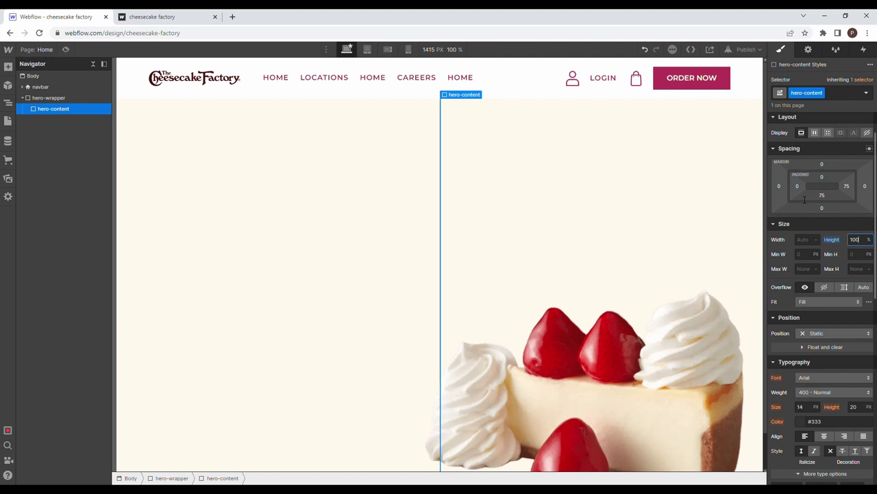
left_click(806, 240)
type("100%")
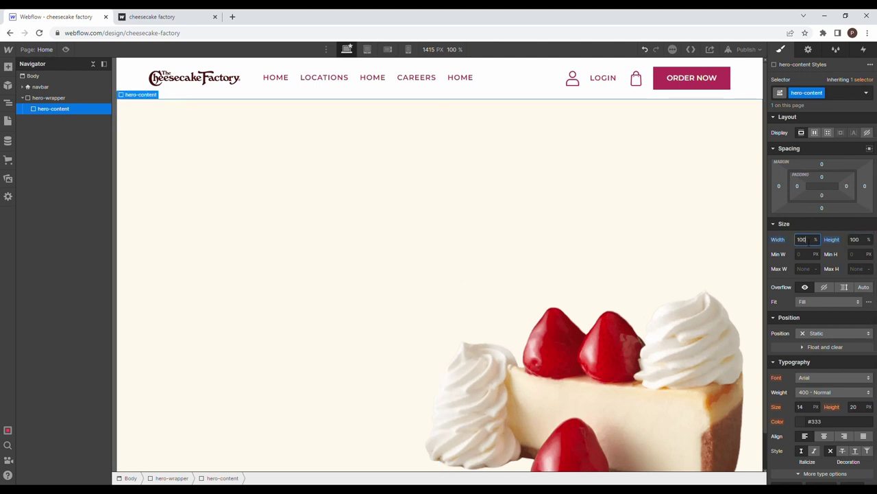
left_click(805, 269)
type("1240")
key("Return")
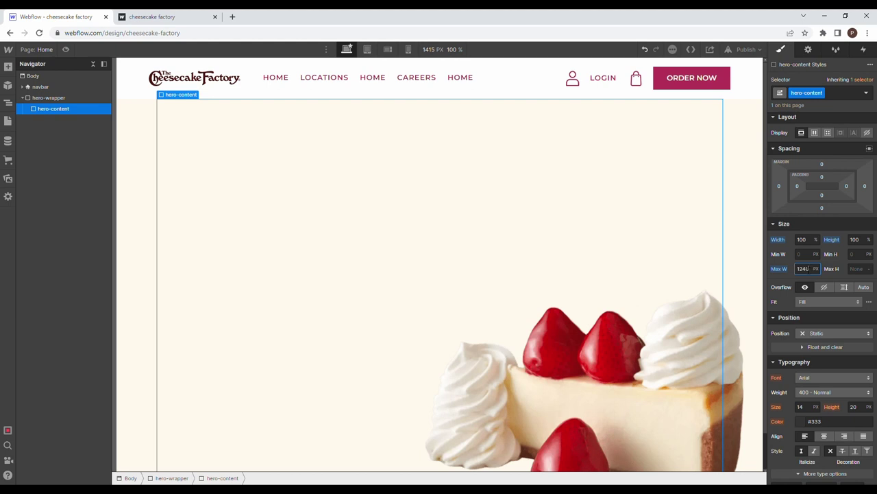
Step: Make hero-content a horizontal flex layout, aligned to start and justified center
left_click(814, 132)
left_click(822, 154)
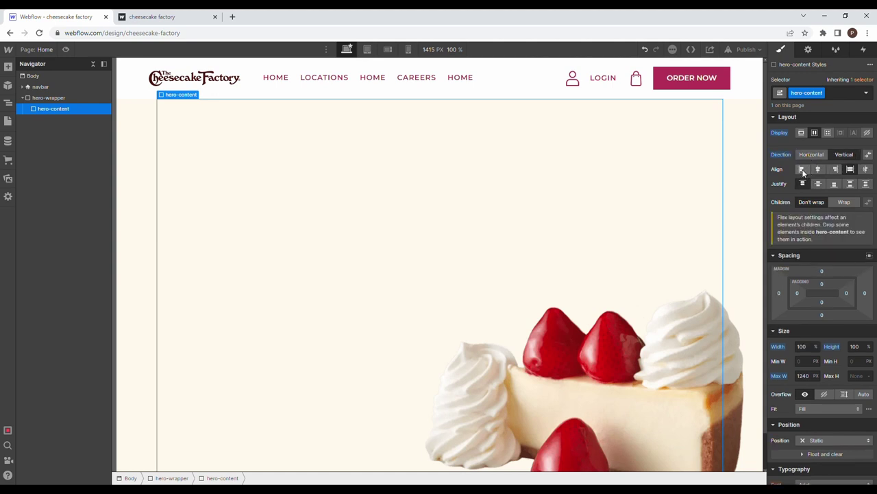
left_click(801, 170)
left_click(818, 185)
Step: Add a Div Block classed hero-text inside hero-content with 50% width
left_click(8, 67)
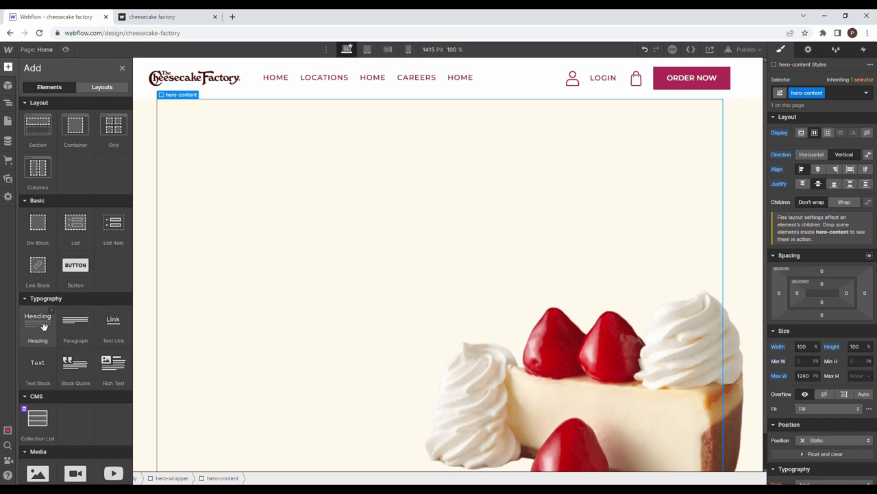
left_click_drag(42, 233, 69, 118)
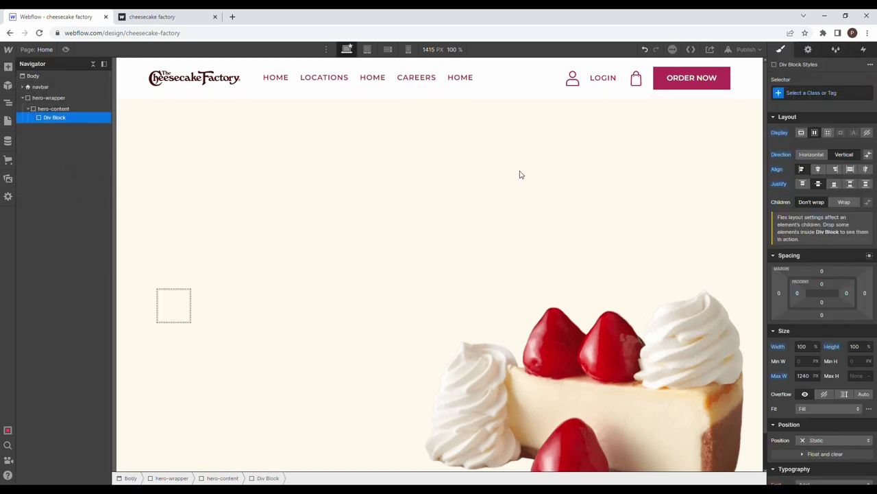
left_click(819, 96)
type("hero-text")
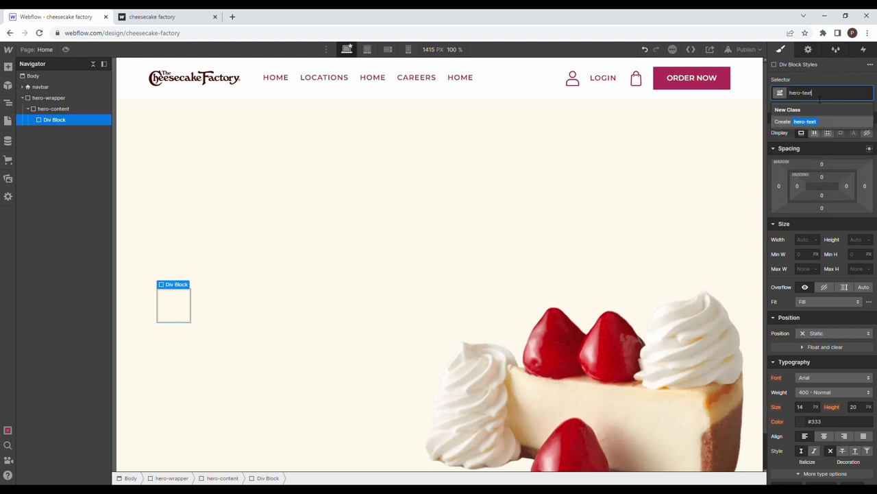
key("Return")
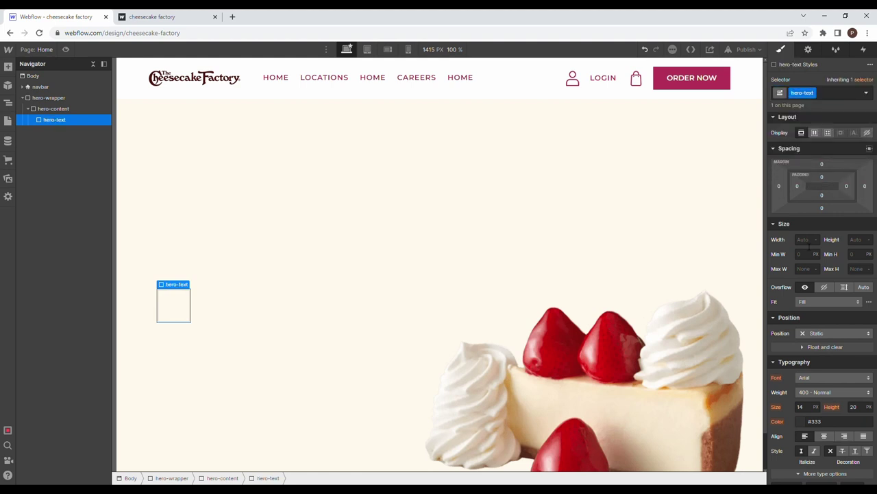
left_click(803, 239)
key("Return")
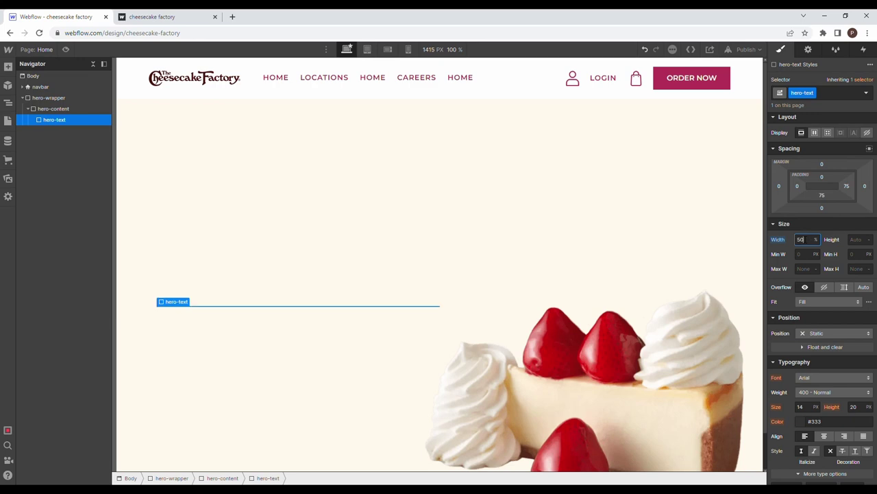
Step: Give hero-text 20 px left padding and 130 px left and right margins, then drop a Heading inside
left_click(798, 185)
type("20")
key("Return")
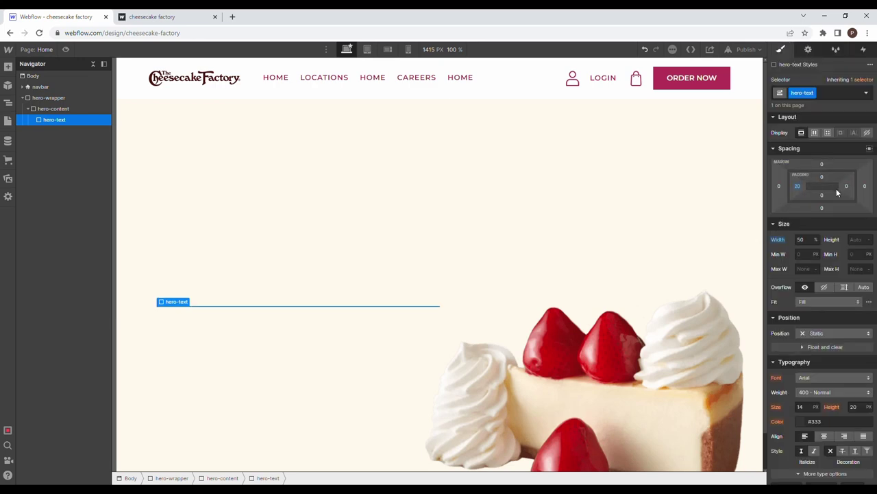
left_click(778, 186)
type("130")
key("Return")
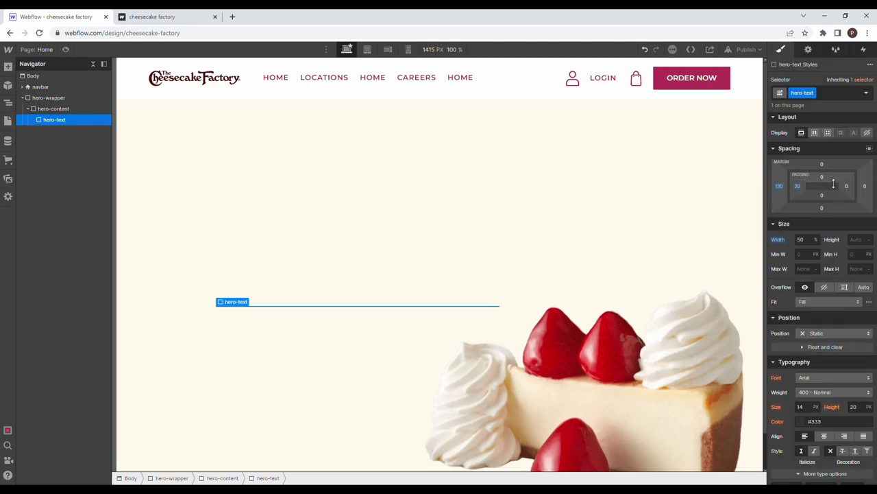
left_click(866, 187)
type("130")
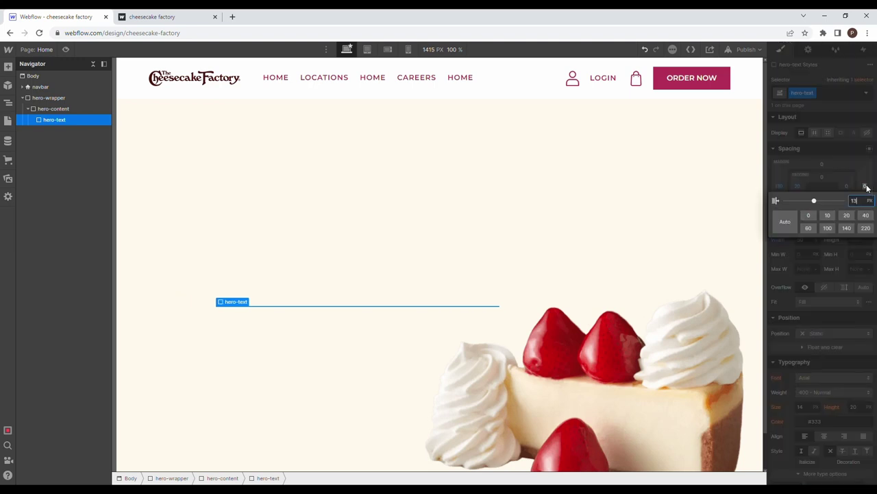
key("Return")
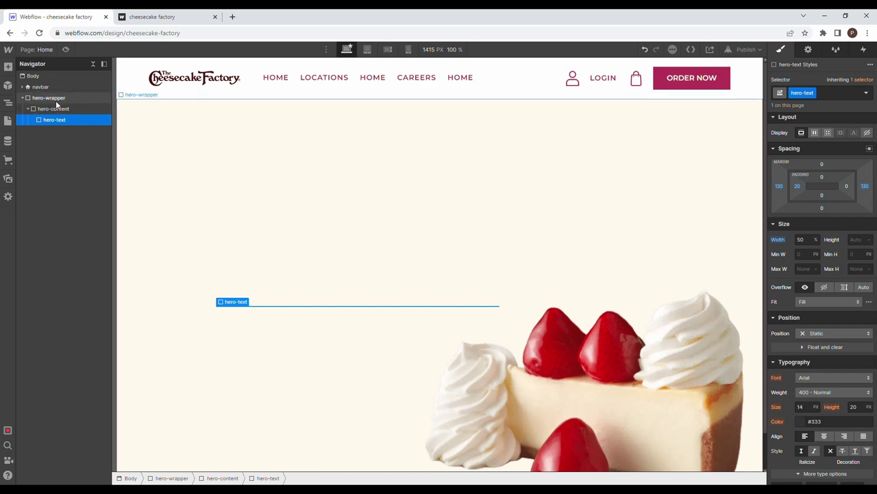
left_click(9, 67)
left_click_drag(36, 321, 61, 131)
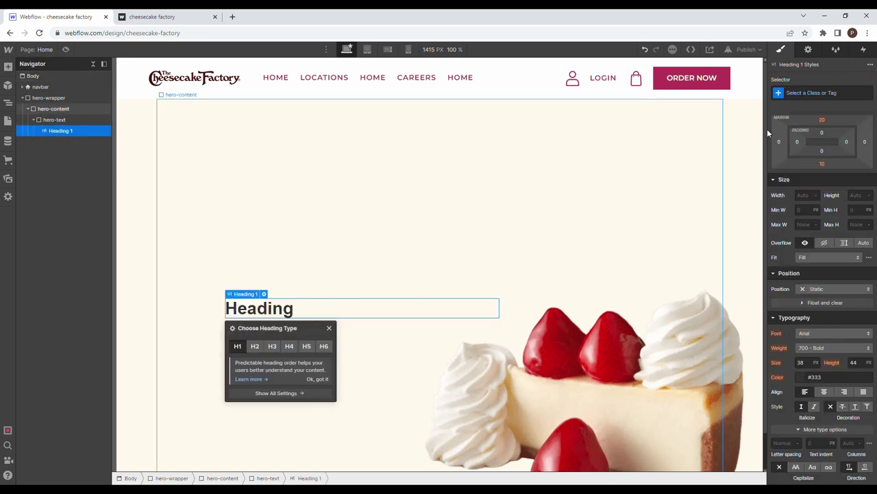
Step: Apply the hero-heading class to the heading and go to Add fonts from the Font list
left_click(812, 92)
type("hero-heading")
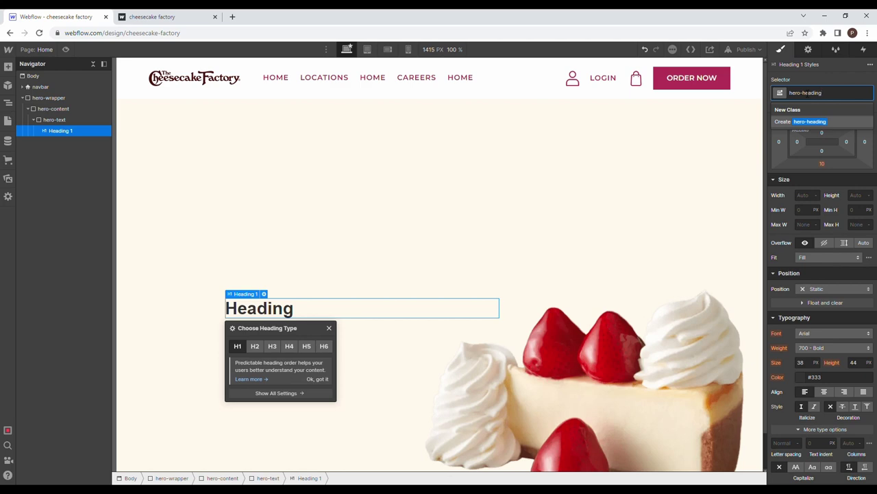
key("Return")
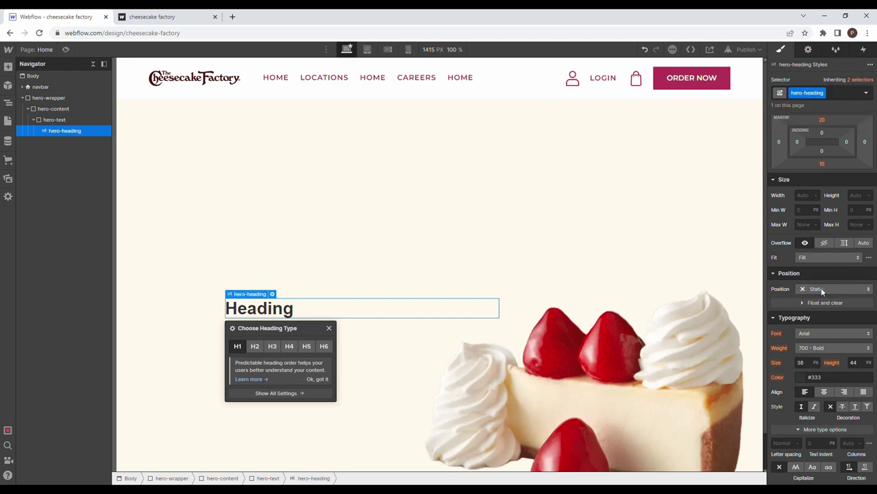
left_click(823, 289)
scroll(809, 332, "down", 2)
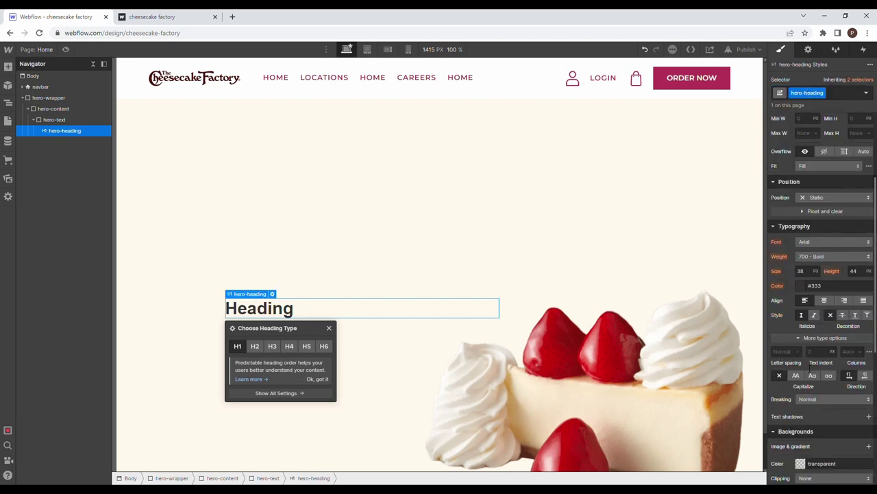
left_click(816, 240)
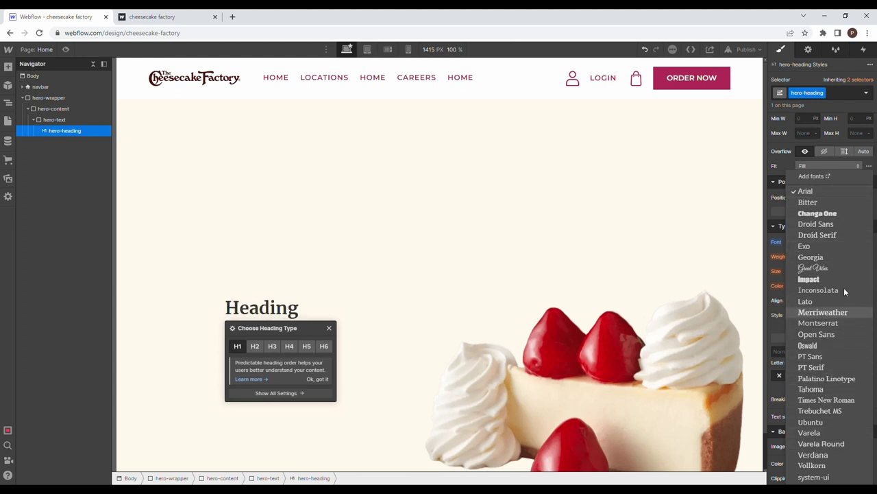
left_click(816, 176)
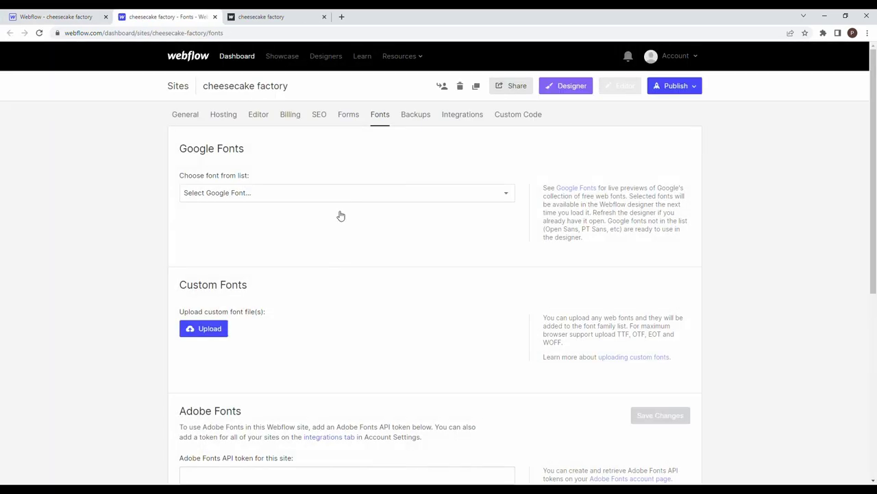
Step: Add Playfair Display with weights 500, 600, 700, 800 and 900 to the site fonts, then close the settings tab
left_click_drag(235, 149, 173, 152)
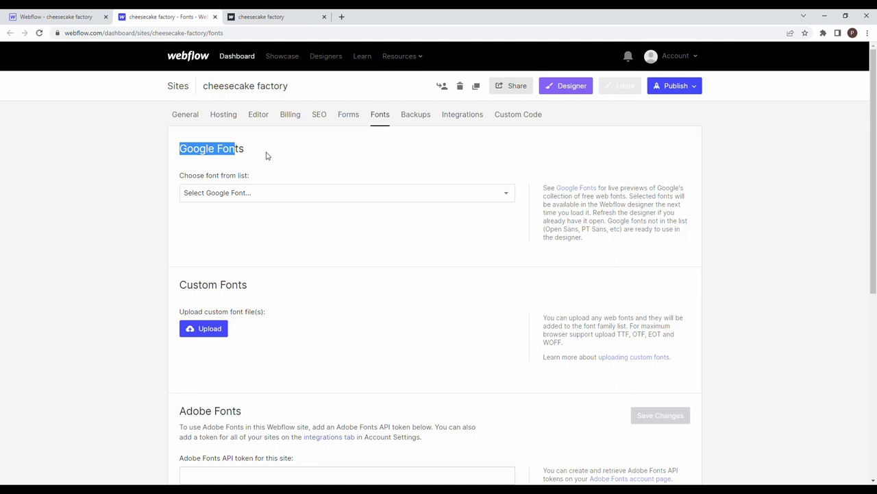
left_click(267, 155)
left_click(244, 196)
type("Playfair Display")
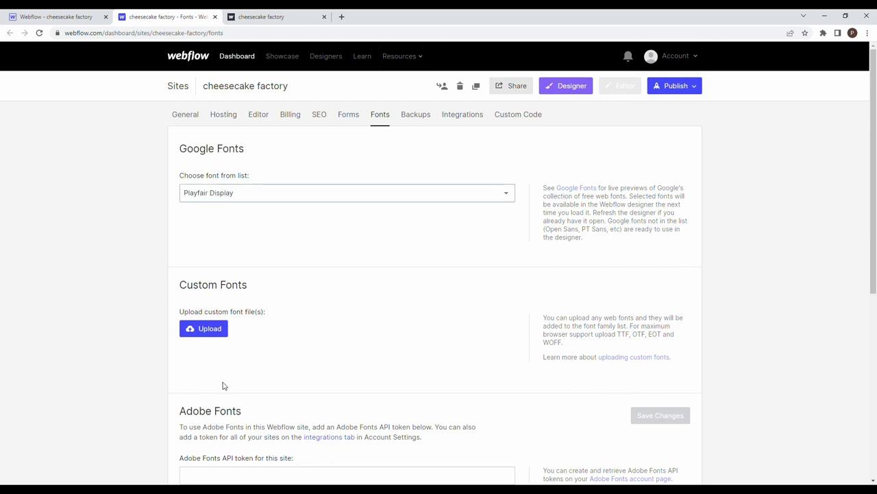
left_click(196, 239)
left_click(195, 249)
left_click(196, 260)
left_click(196, 271)
left_click(195, 281)
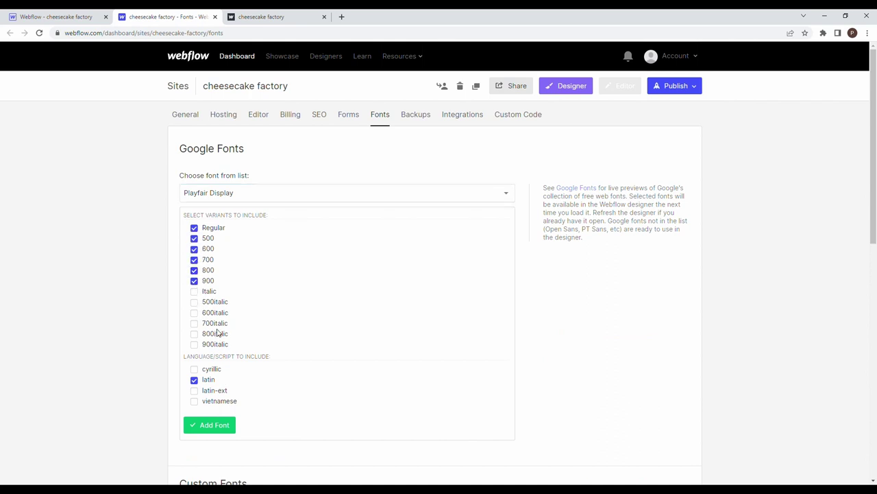
left_click(206, 426)
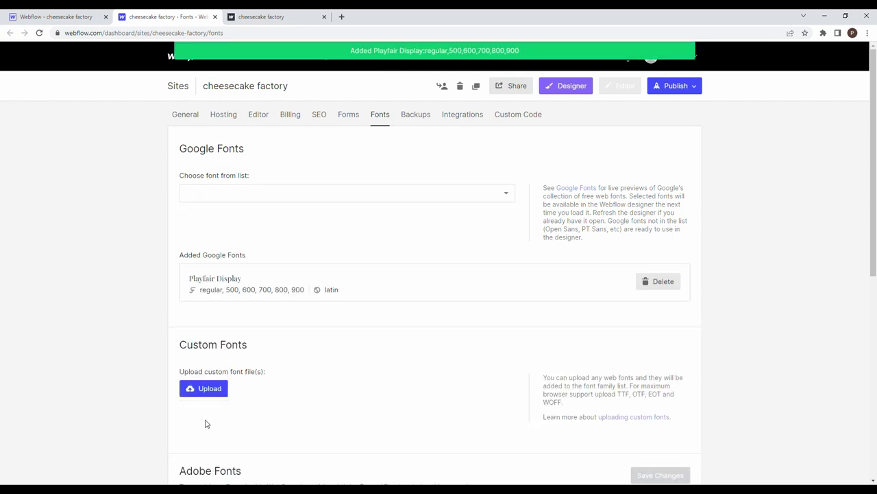
left_click(214, 16)
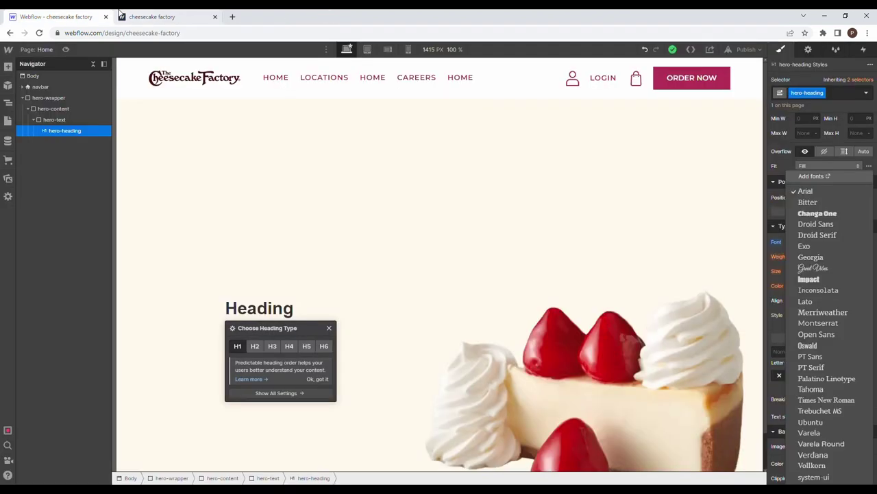
Step: Reload the Designer and set the hero heading to Playfair Display, 500 Medium, size 95
left_click(39, 34)
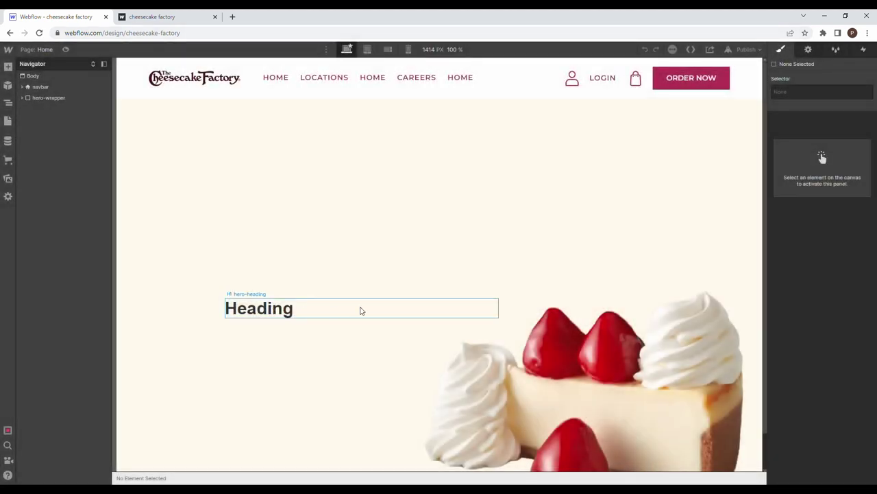
left_click(359, 307)
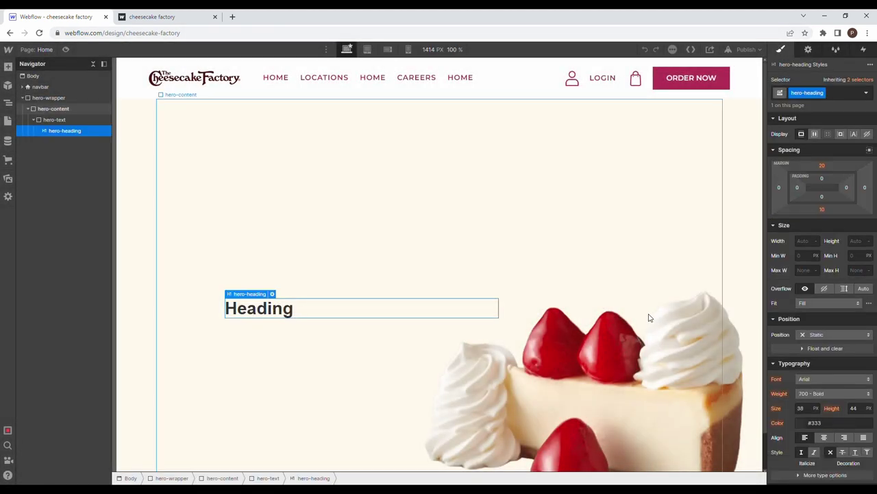
scroll(855, 356, "down", 3)
left_click(816, 286)
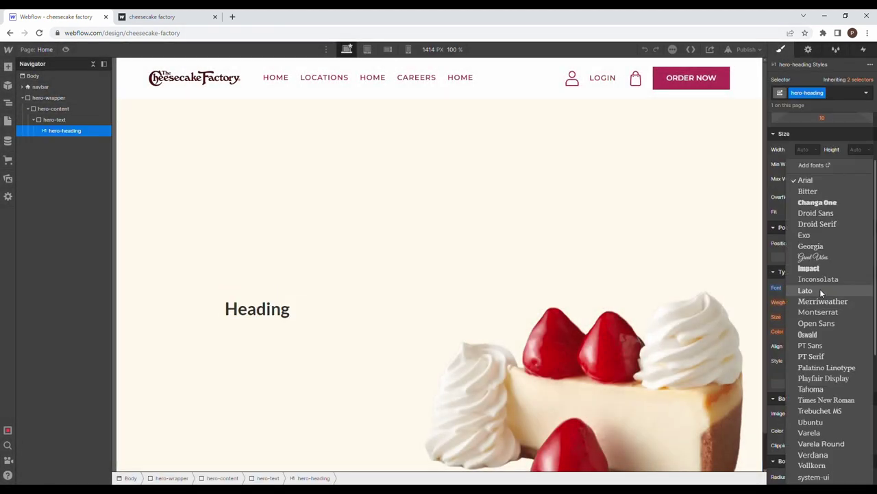
left_click(812, 377)
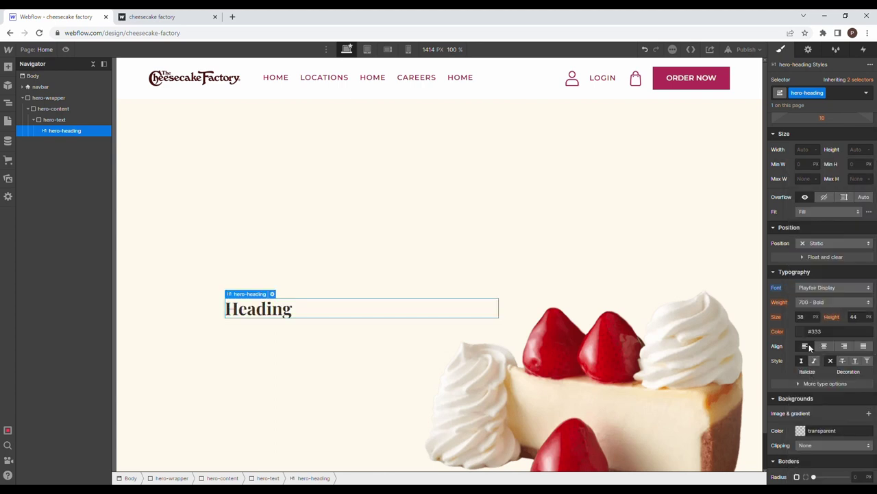
left_click(827, 303)
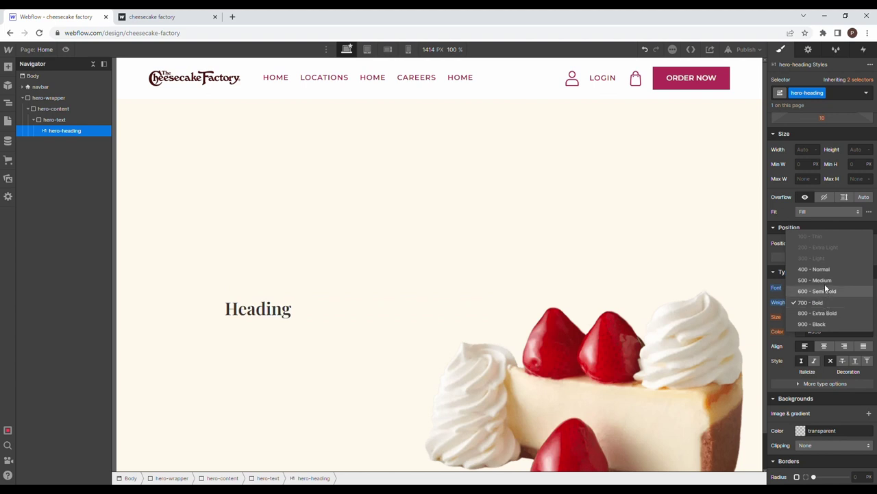
left_click(825, 280)
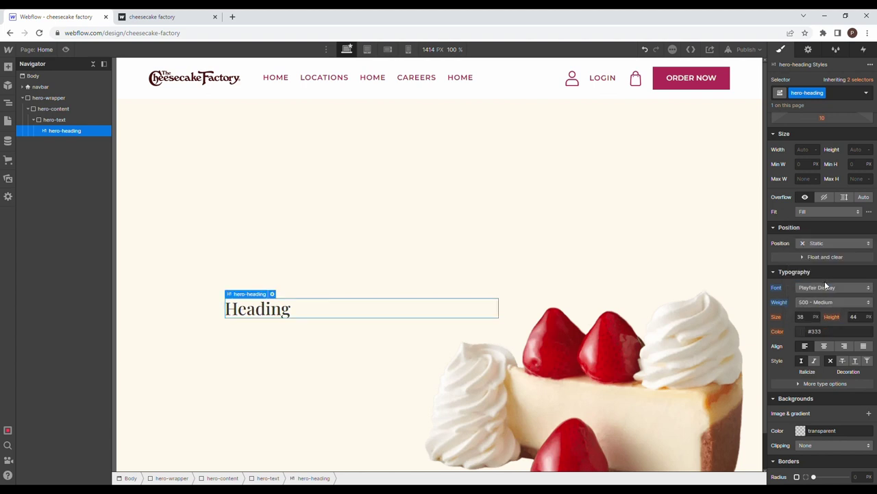
left_click(801, 316)
type("95")
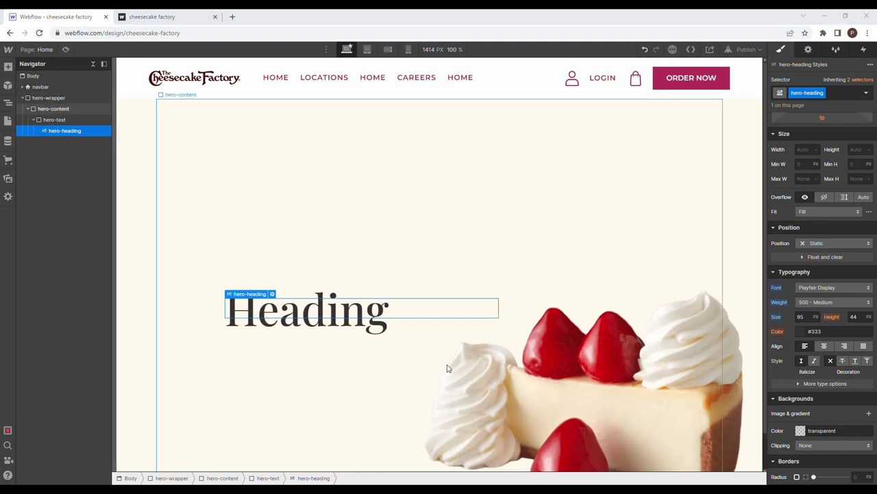
Step: Colour the heading #573b34, save it as a Saddle Brown swatch, and view the live site
left_click(797, 334)
left_click(785, 267)
type("573b34")
key("Return")
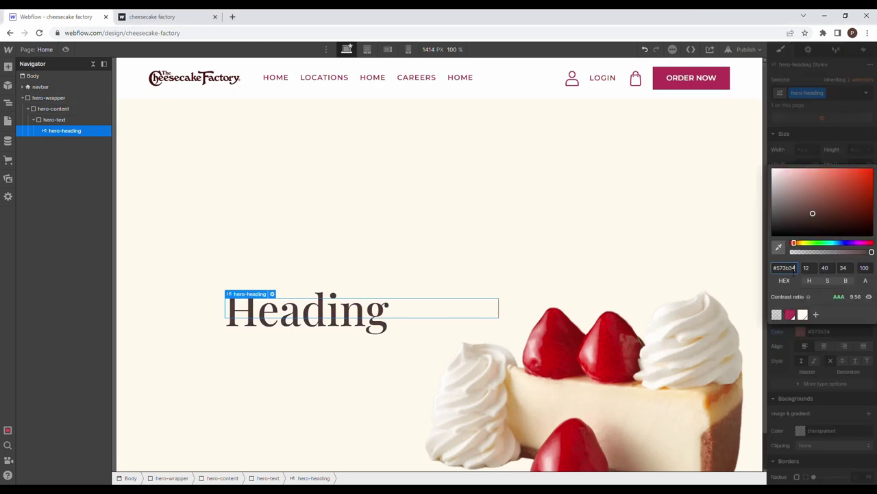
left_click(815, 314)
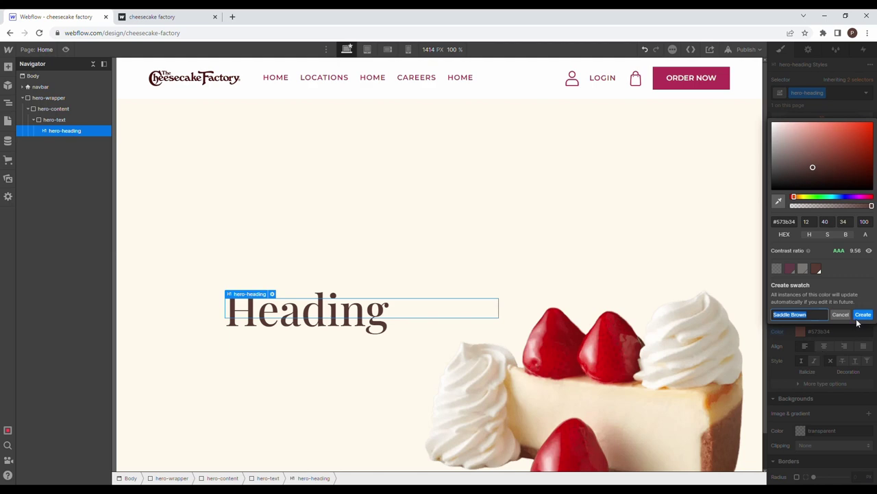
left_click(863, 314)
left_click(803, 359)
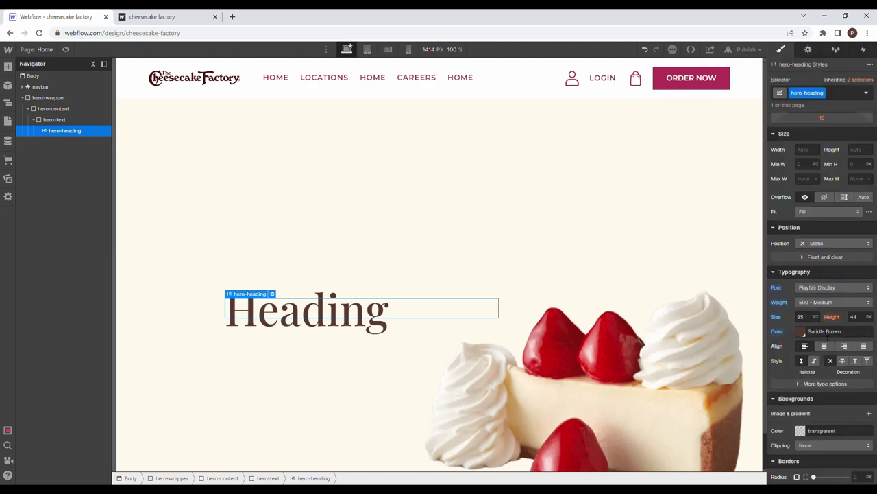
key("ctrl+Tab")
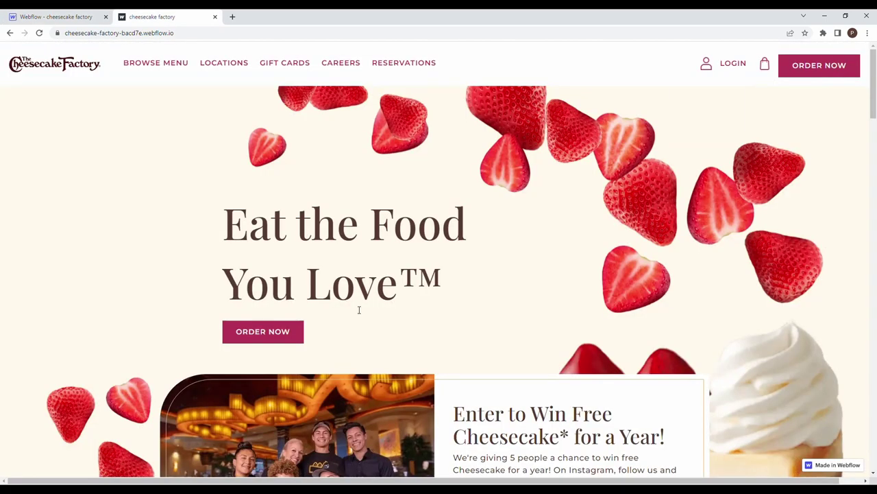
Step: Replace the Heading placeholder with 'Eat the Food You Love™' copied from the live site
left_click_drag(460, 300, 234, 228)
key("ctrl+c")
key("ctrl+Tab")
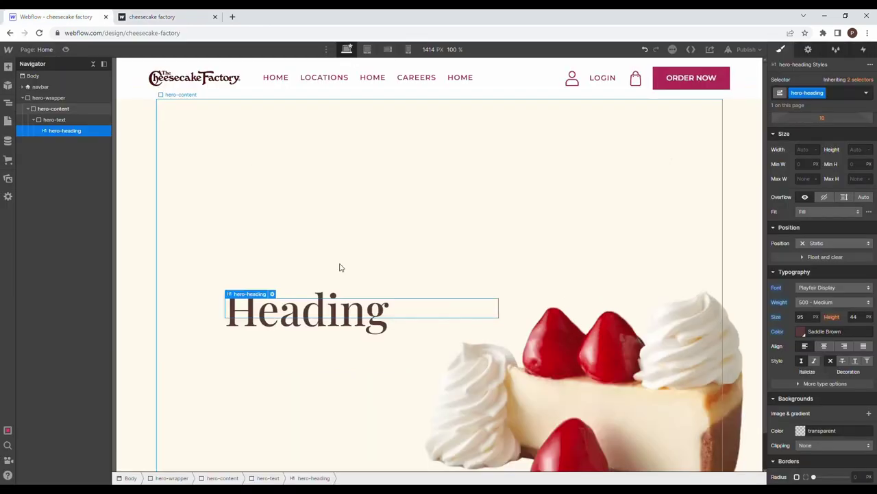
double_click(302, 309)
key("ctrl+v")
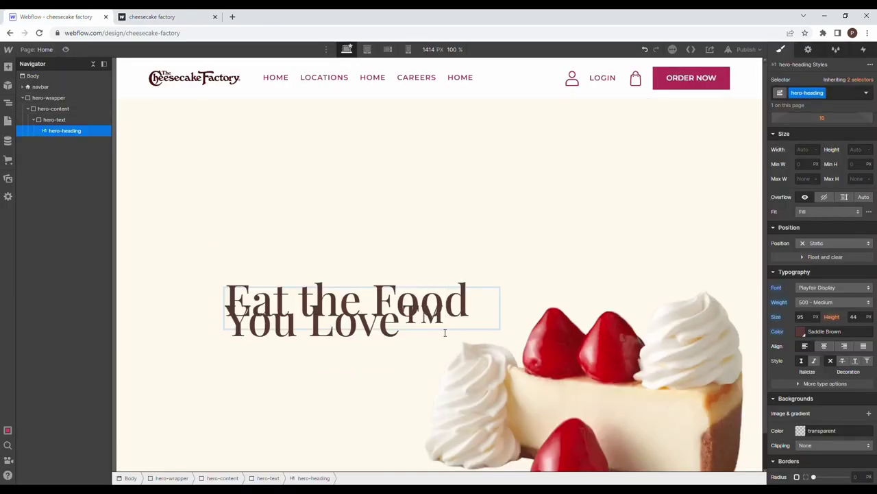
left_click(480, 281)
Step: Set the hero heading's line height to 130, then select the navbar's Order Now button
left_click(458, 299)
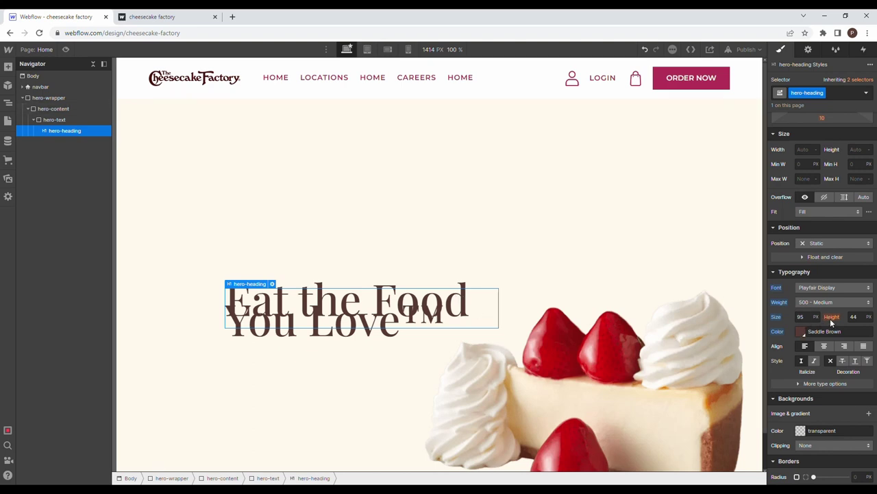
left_click(855, 317)
type("130")
key("Return")
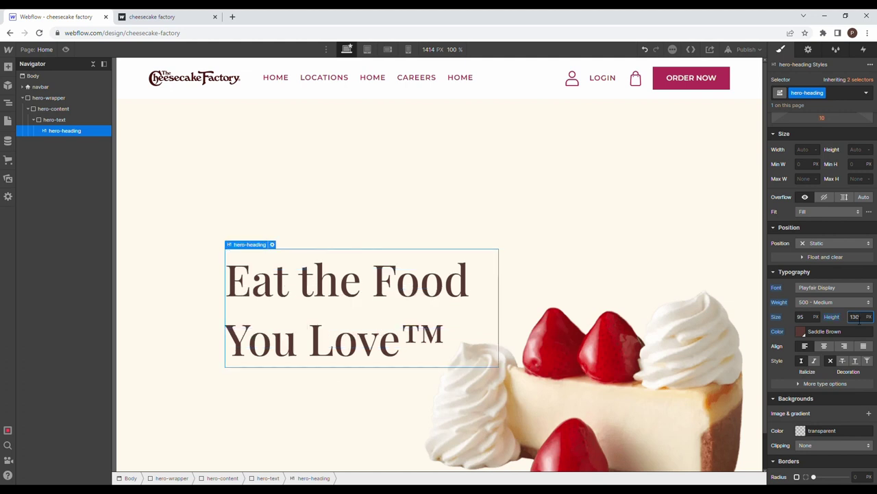
left_click(23, 87)
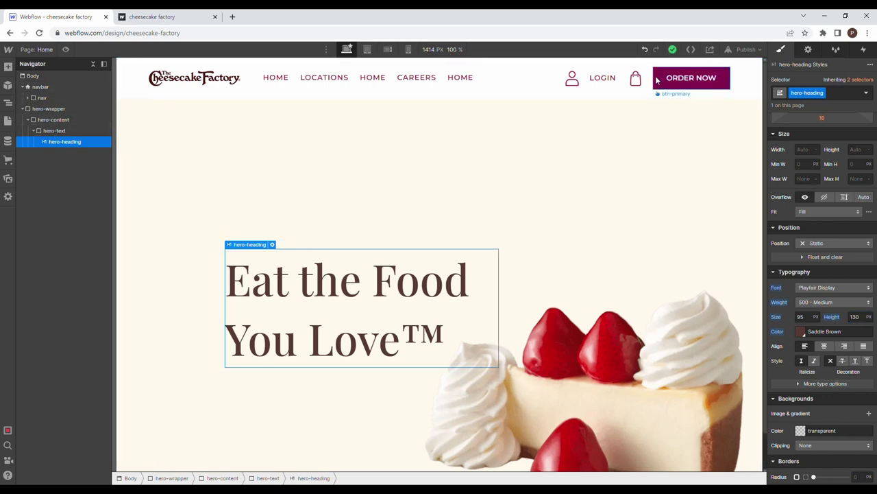
left_click(662, 84)
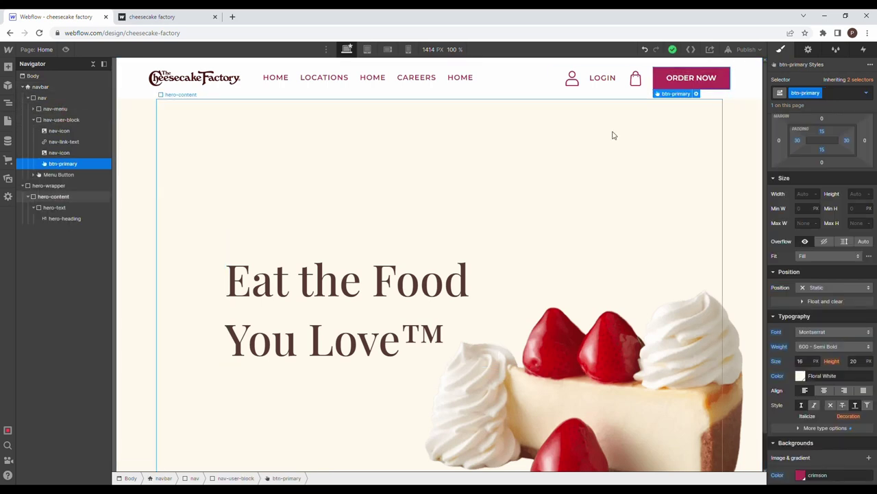
Step: Paste a copy of the Order Now button into hero-text, collapse the tree, and show the Add Elements panel
left_click(65, 207)
key("ctrl+v")
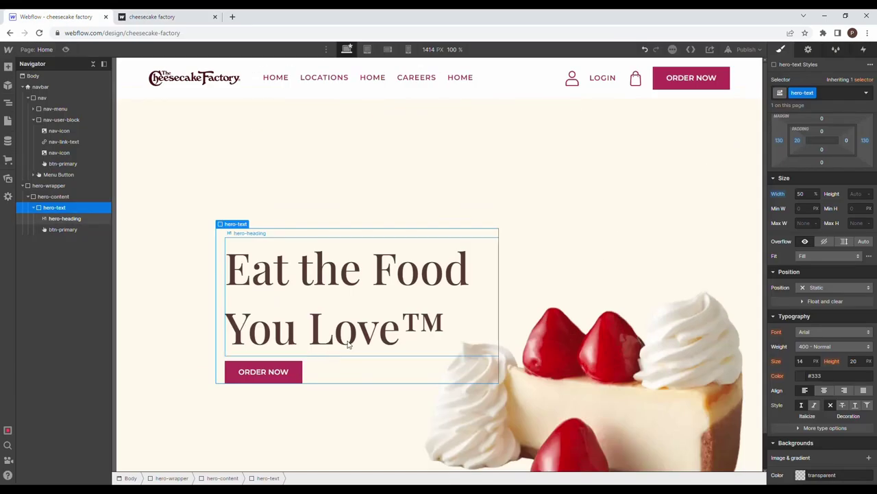
left_click(34, 208)
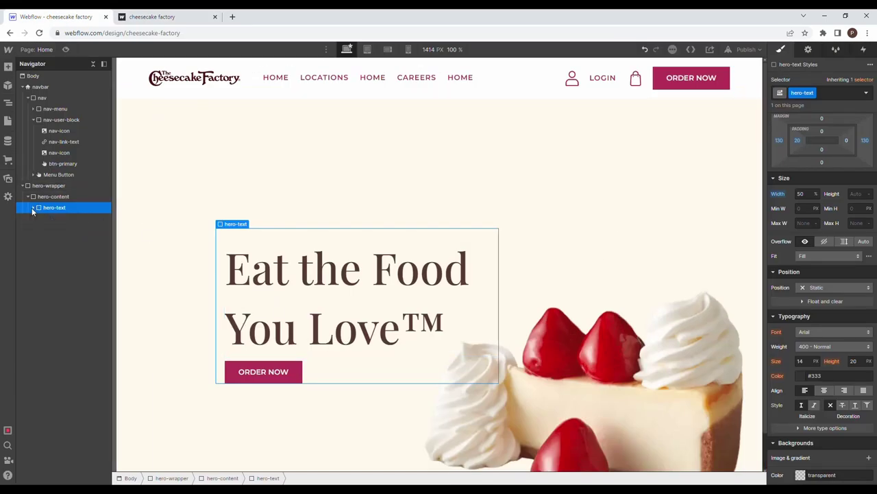
left_click(27, 196)
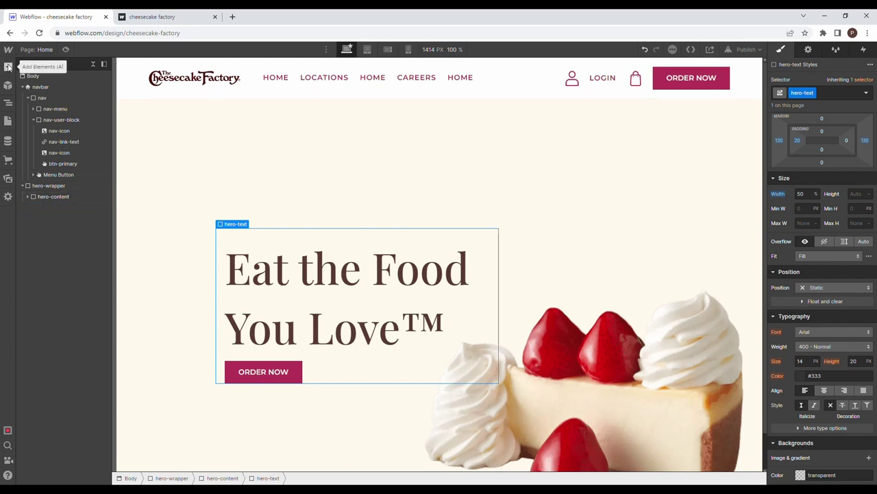
left_click(7, 67)
left_click_drag(38, 226, 72, 228)
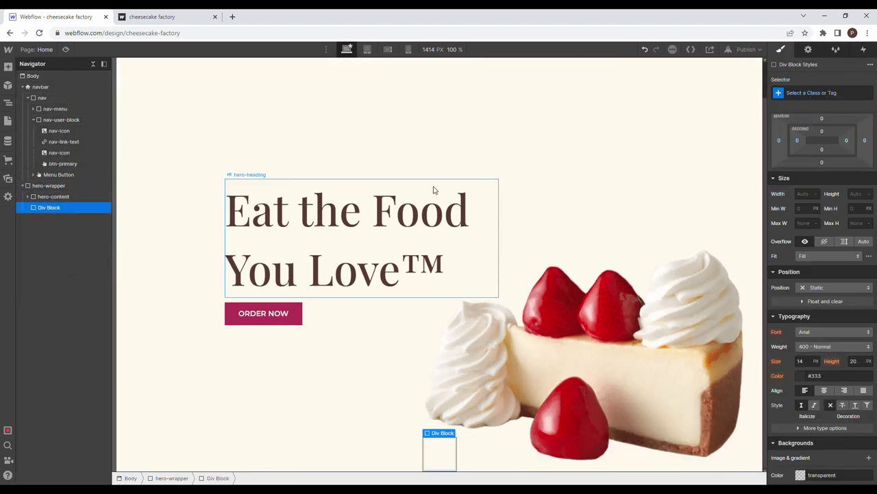
left_click(795, 93)
type("hero-backgrounds")
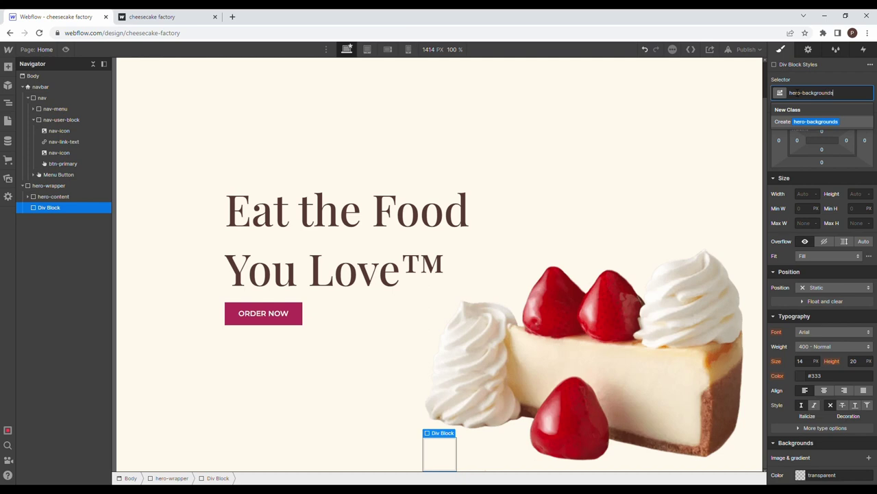
key("Return")
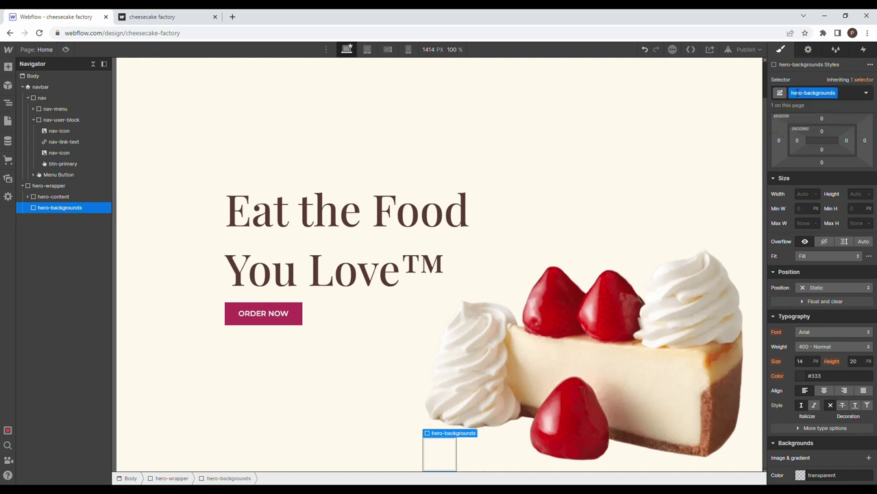
left_click(807, 195)
type("90%")
key("Tab")
type("100%")
key("Return")
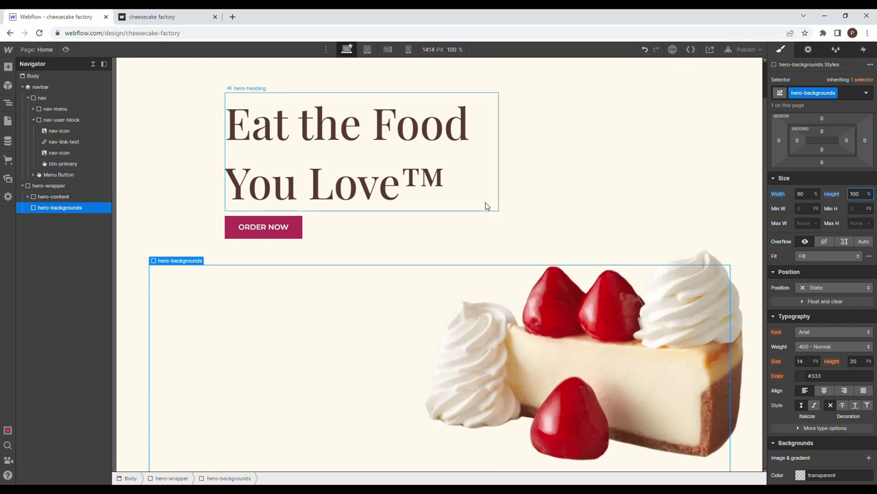
scroll(842, 184, "up", 2)
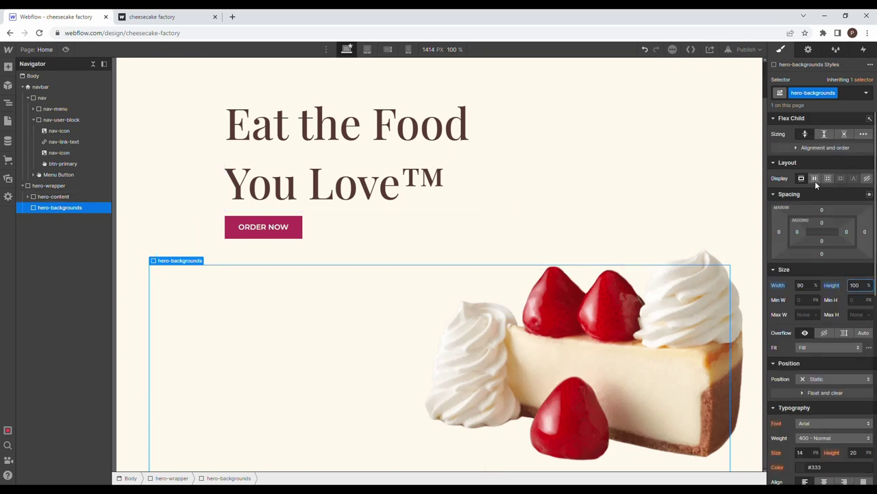
left_click(815, 178)
left_click(819, 214)
left_click(844, 200)
left_click(819, 229)
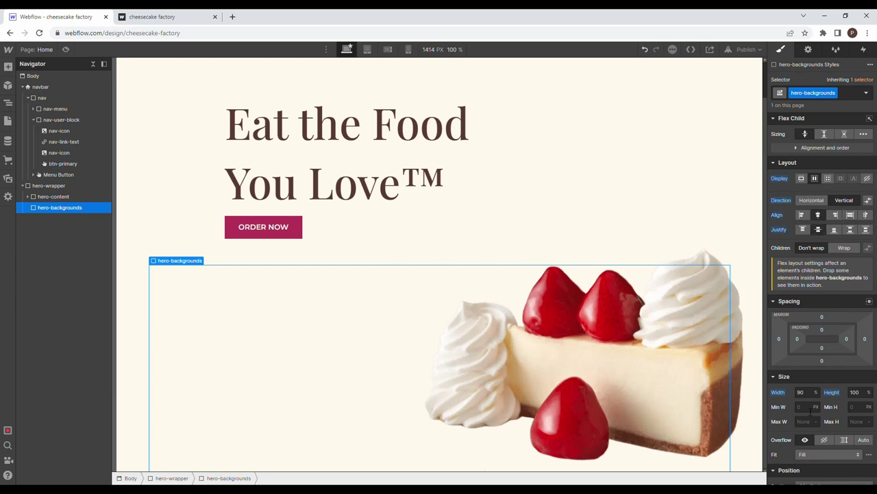
scroll(813, 411, "down", 2)
left_click(819, 395)
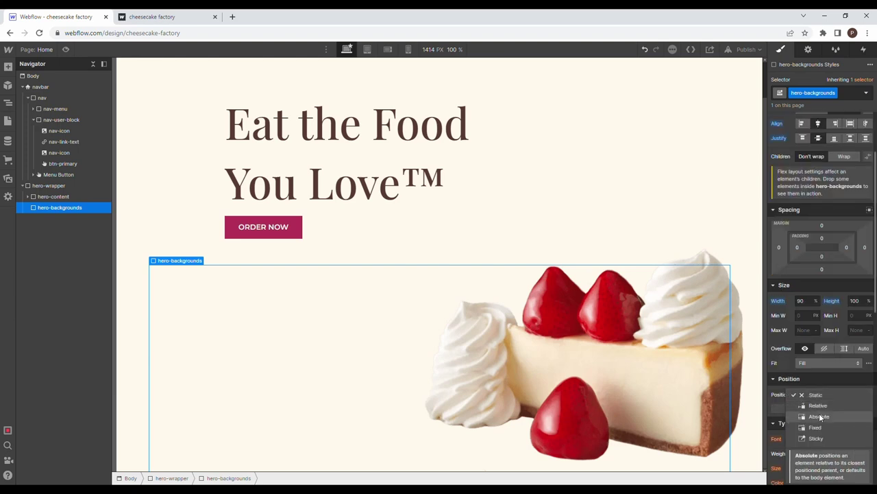
left_click(822, 417)
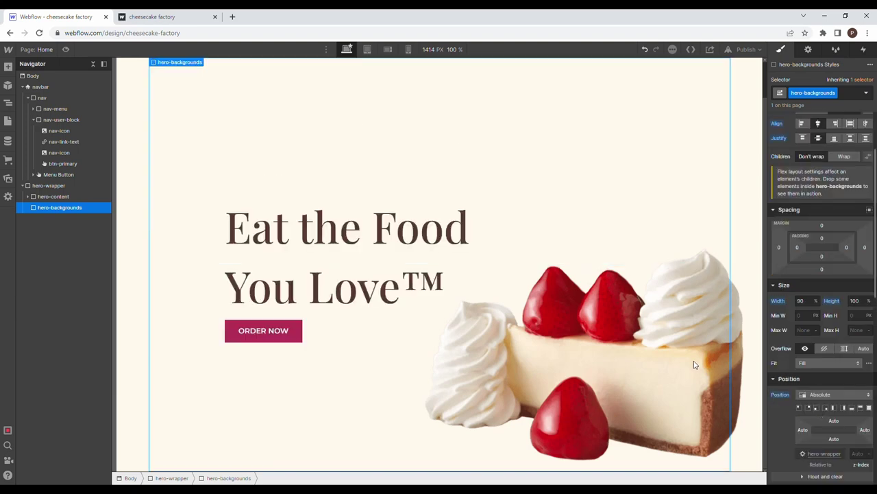
left_click(65, 186)
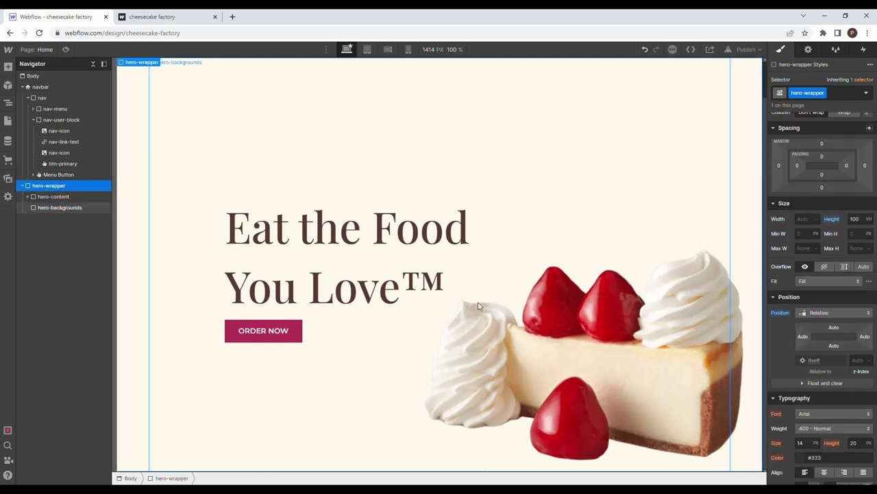
left_click(68, 208)
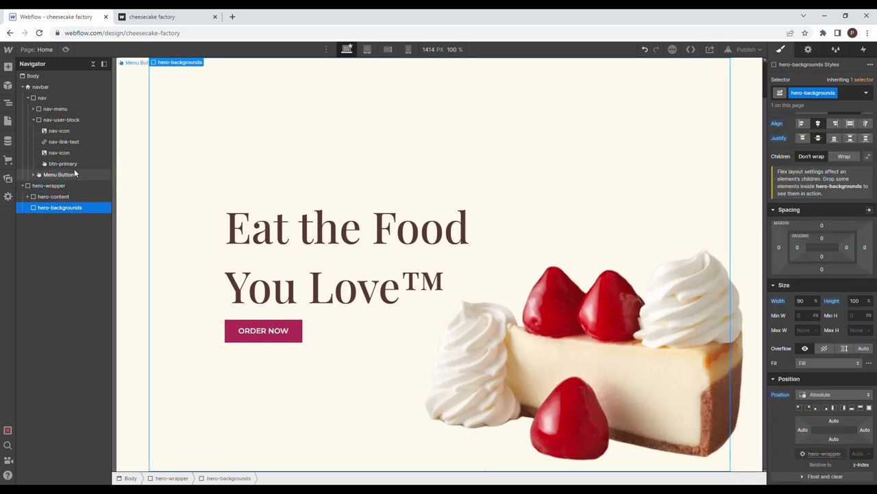
Step: Add a Div Block inside hero-backgrounds and give it the class hero-background
left_click(7, 66)
left_click_drag(50, 246, 68, 218)
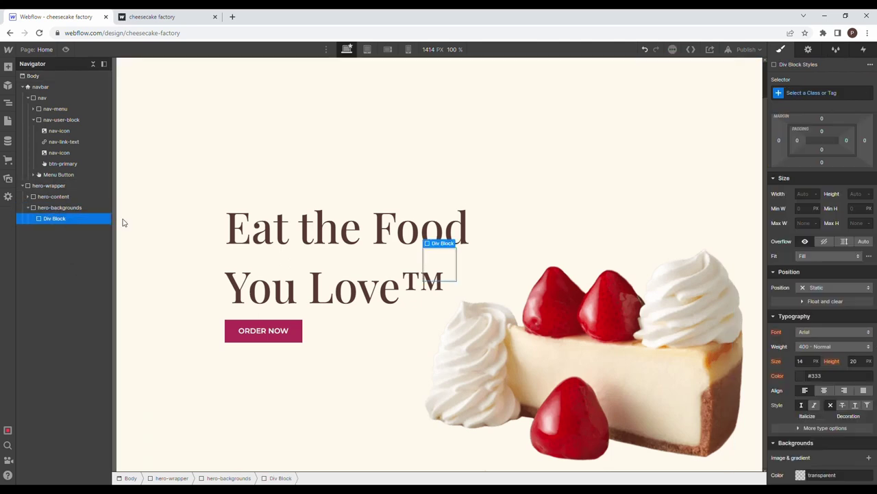
left_click(816, 100)
type("hero-backgrou")
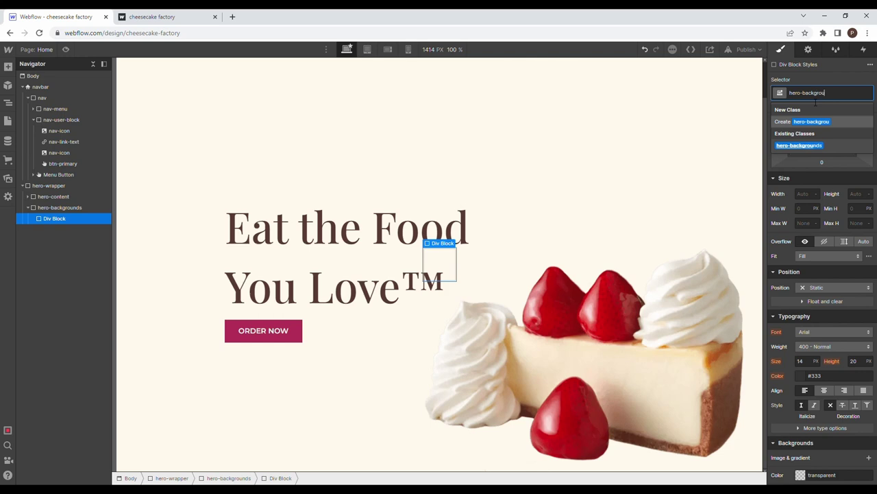
type("nd")
key("Return")
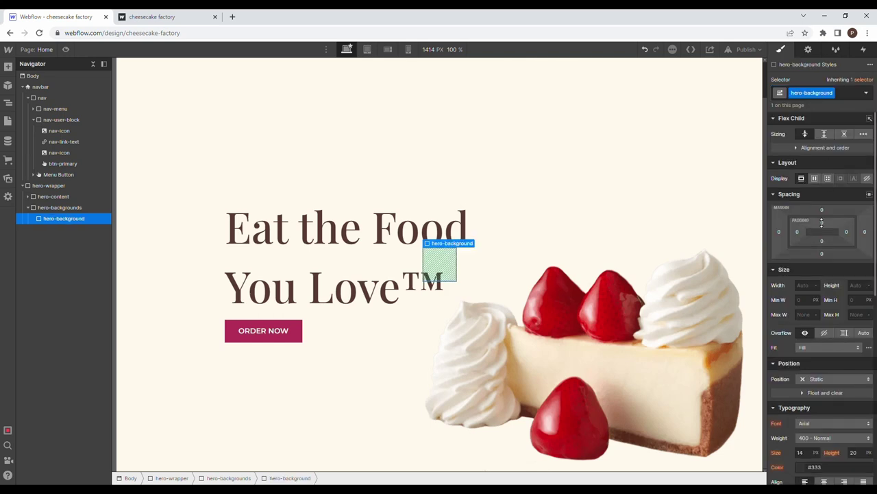
Step: Set the hero-background block to 100% width, 100% height and Absolute position
left_click(809, 286)
type("100%")
key("Tab")
type("100%")
key("Return")
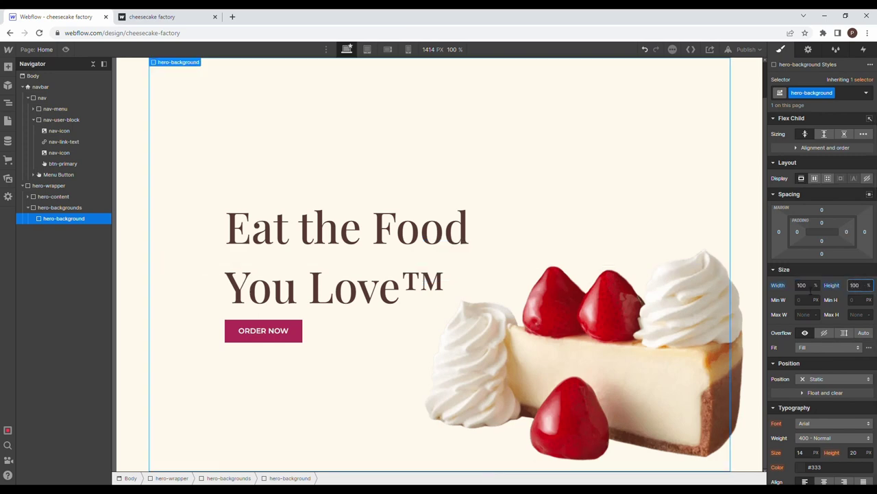
scroll(828, 285, "down", 3)
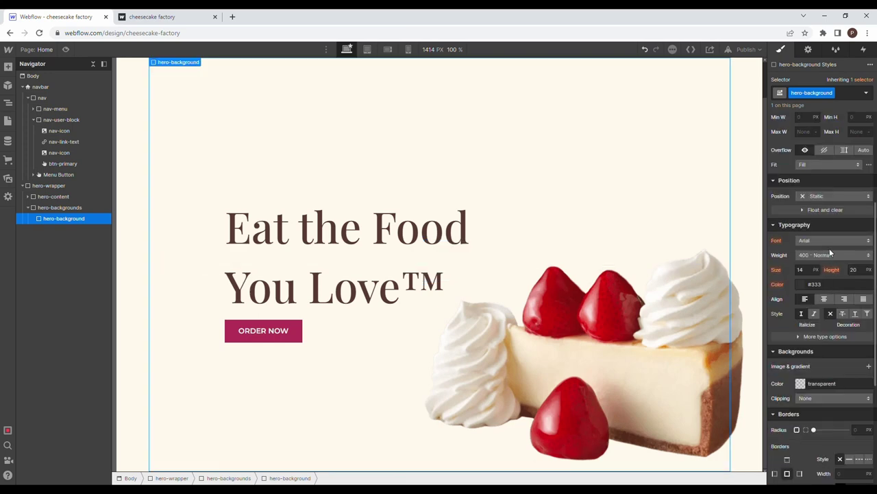
left_click(809, 199)
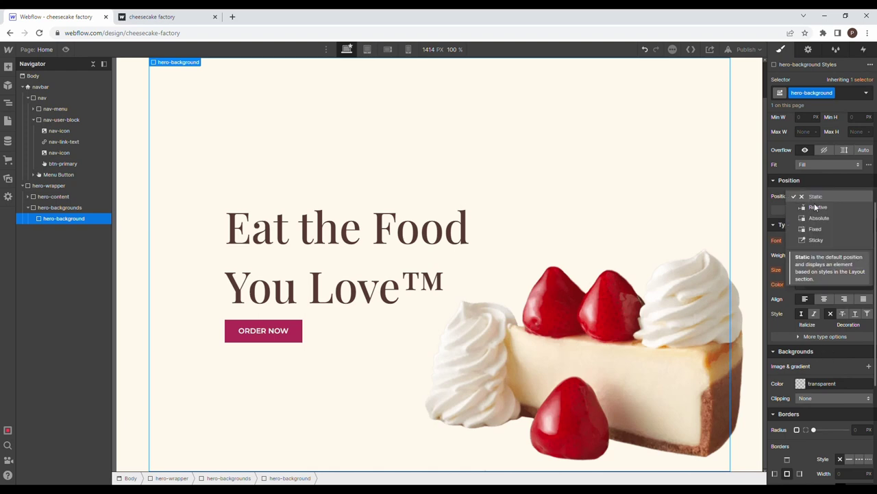
left_click(819, 218)
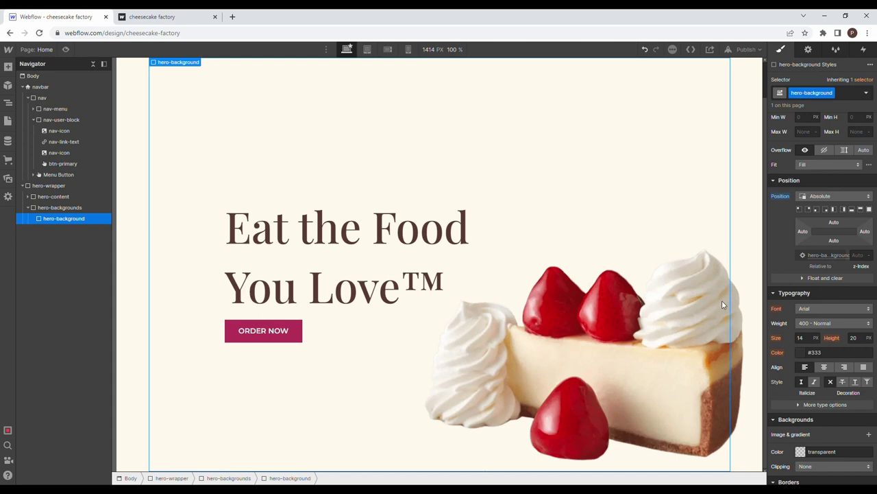
scroll(798, 295, "down", 1)
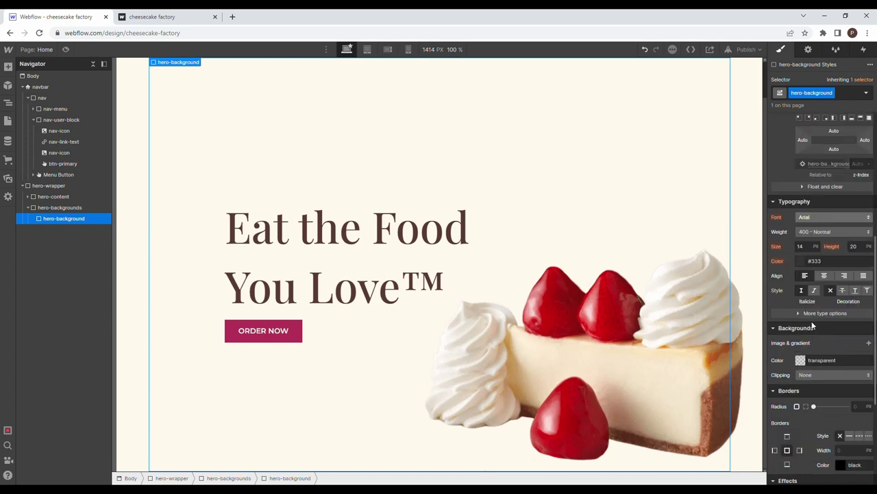
Step: Give hero-background a Hero-bottomgroup1.png background image sized to Cover and centred
left_click(868, 343)
left_click(833, 228)
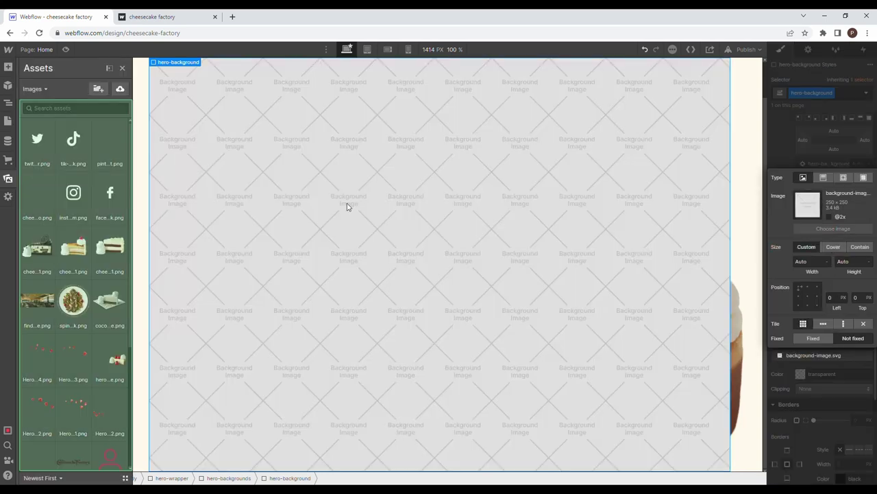
left_click(45, 89)
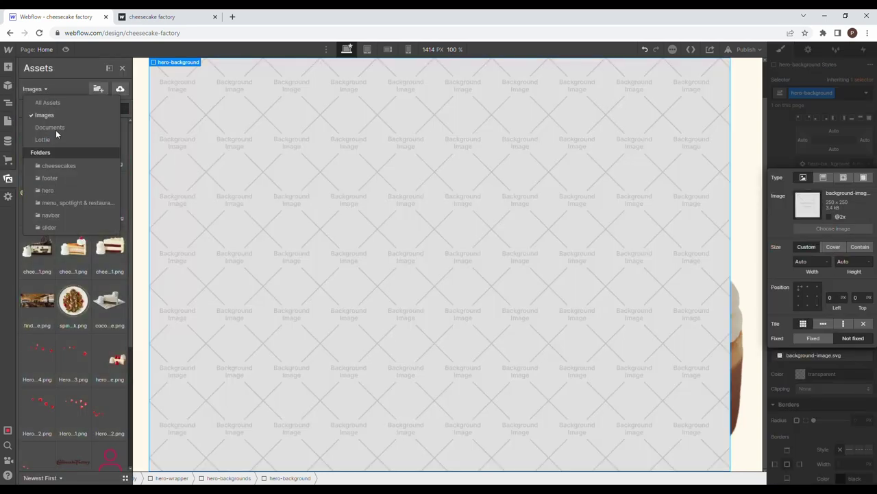
left_click(52, 192)
left_click(37, 192)
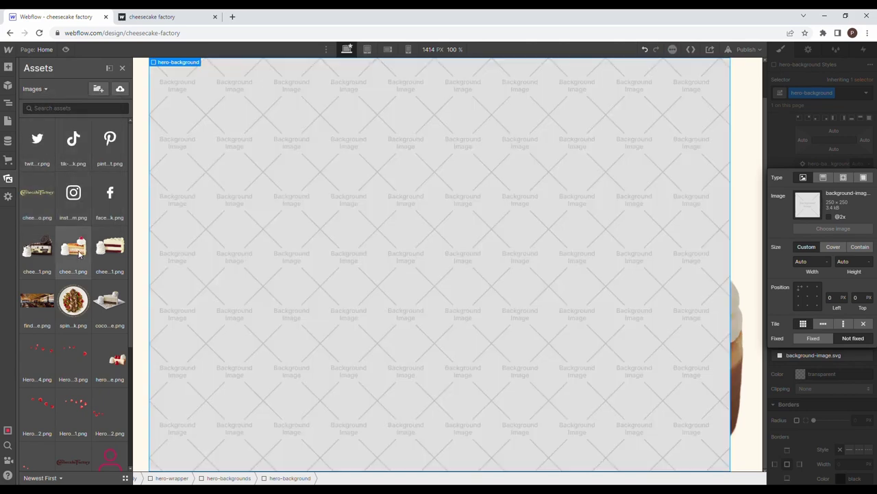
scroll(78, 251, "down", 2)
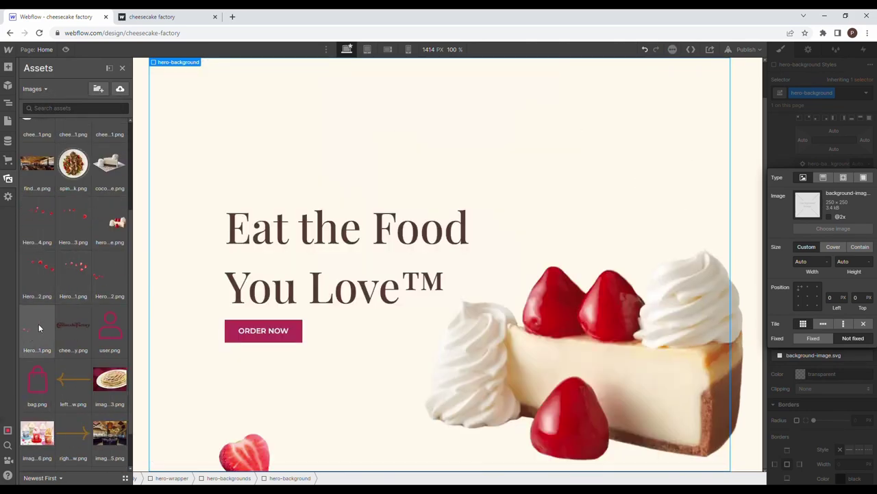
left_click(39, 325)
left_click(834, 248)
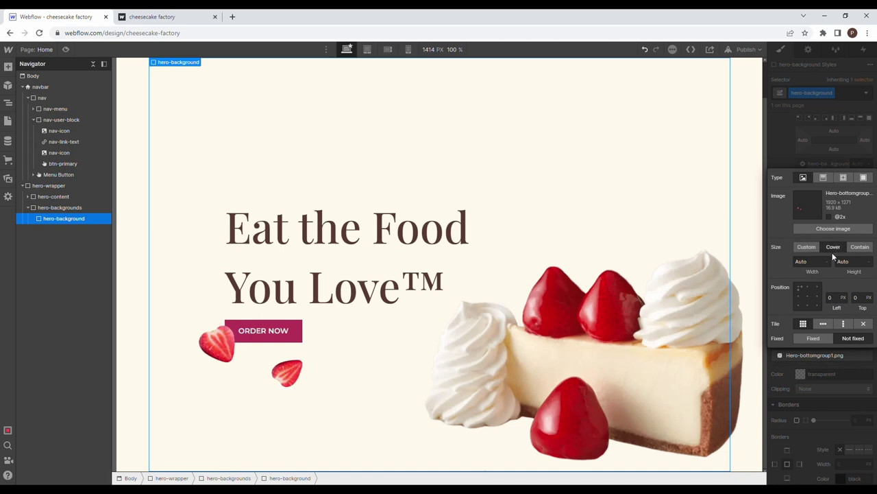
left_click(809, 300)
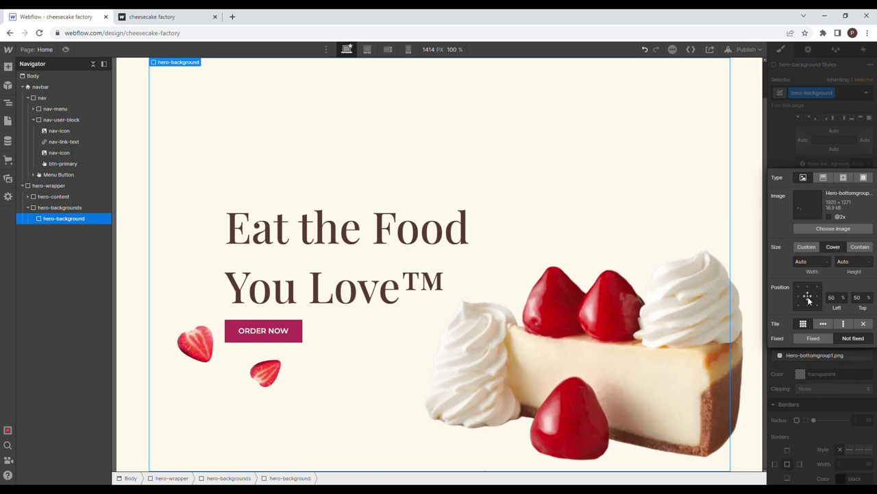
left_click(842, 371)
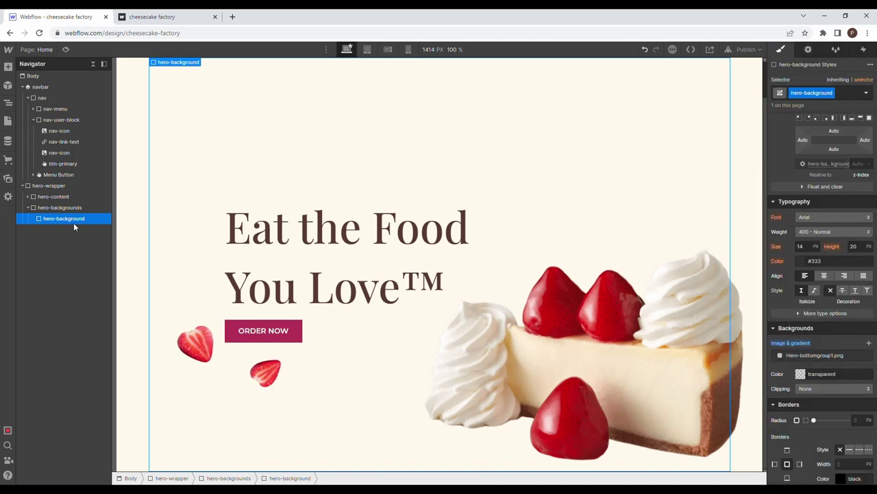
Step: Duplicate hero-background; give the second copy combo class 2 with Hero-bottomgroup2.png, covering and centred
key("ctrl+d")
key("ctrl+d")
key("ctrl+d")
key("ctrl+d")
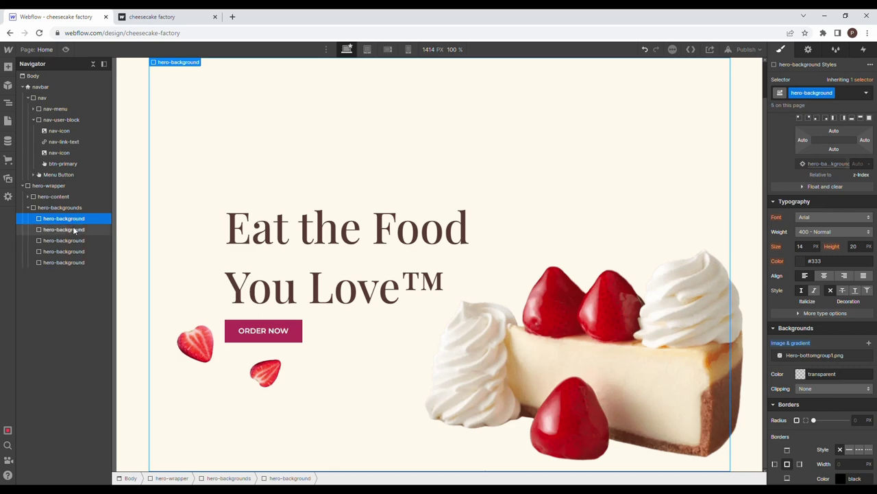
key("ctrl+d")
left_click(74, 230)
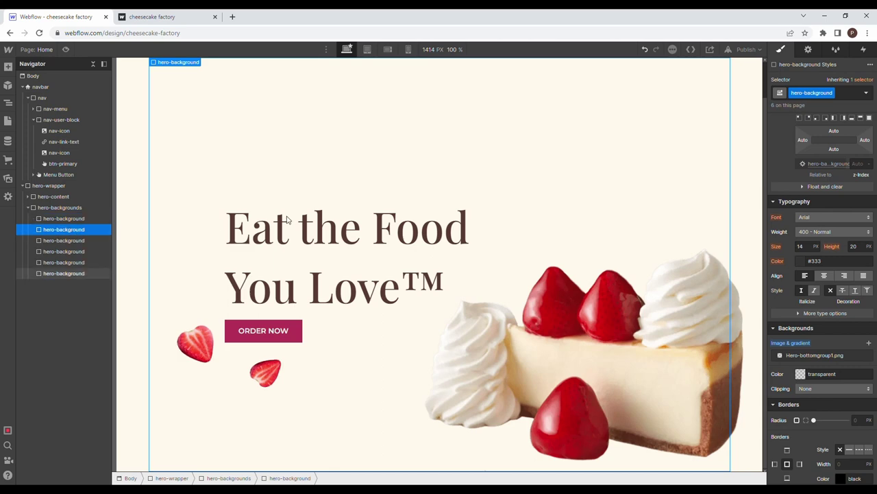
left_click(850, 94)
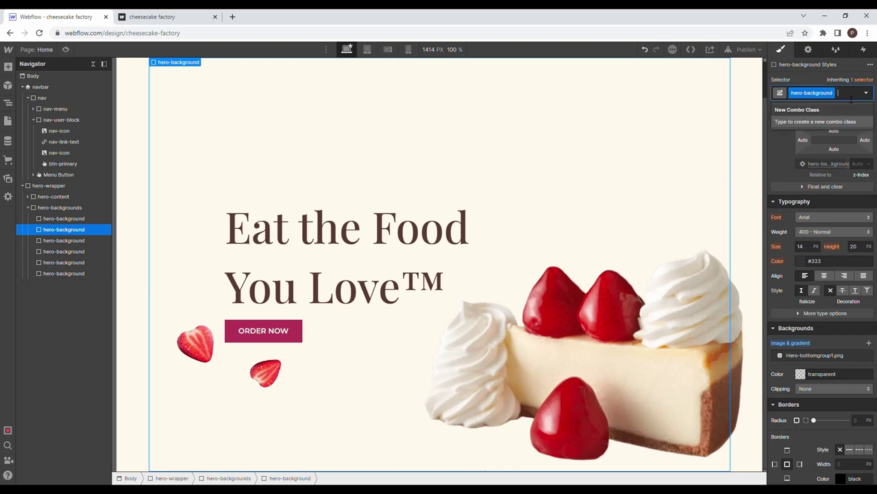
type("2")
key("Return")
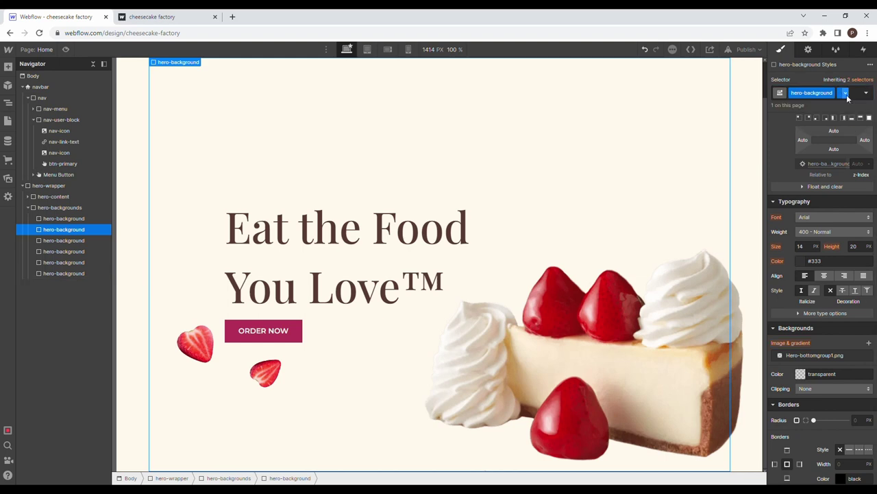
left_click(867, 355)
left_click(869, 344)
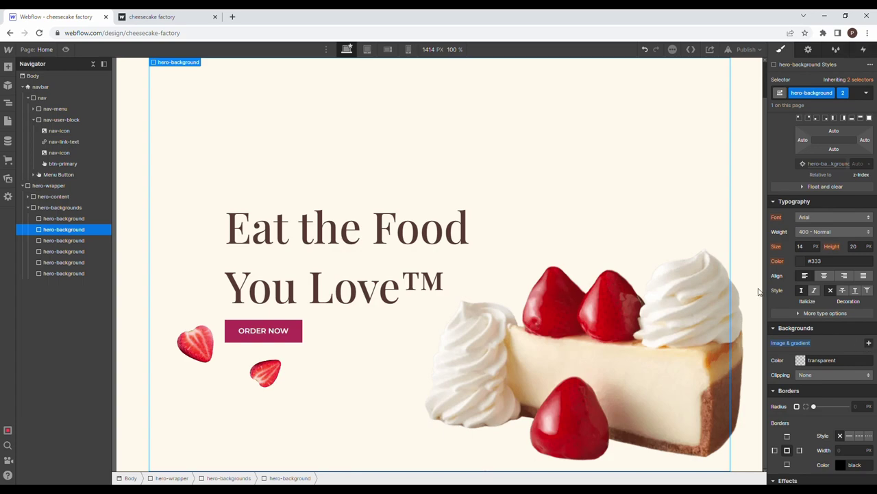
left_click(815, 227)
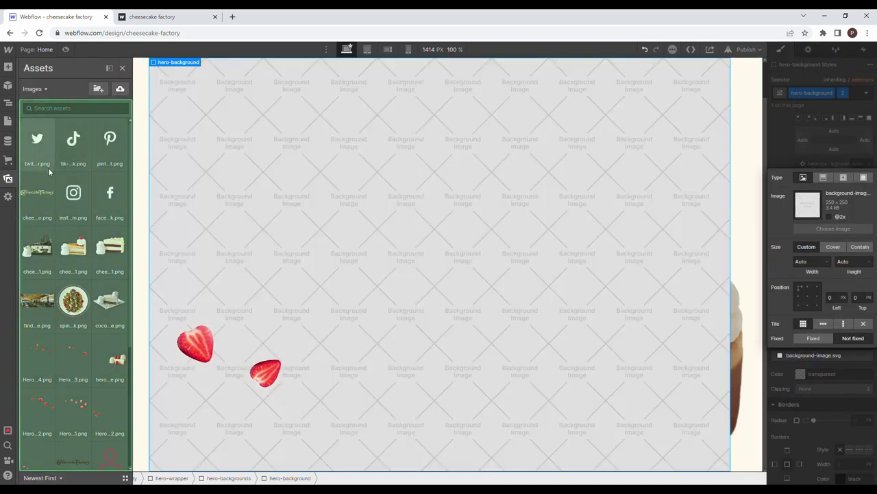
left_click(66, 403)
left_click(66, 403)
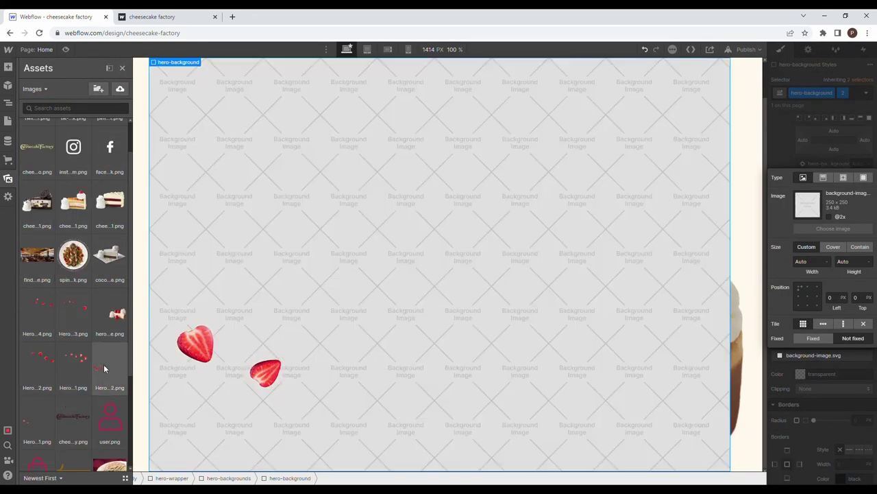
left_click(831, 246)
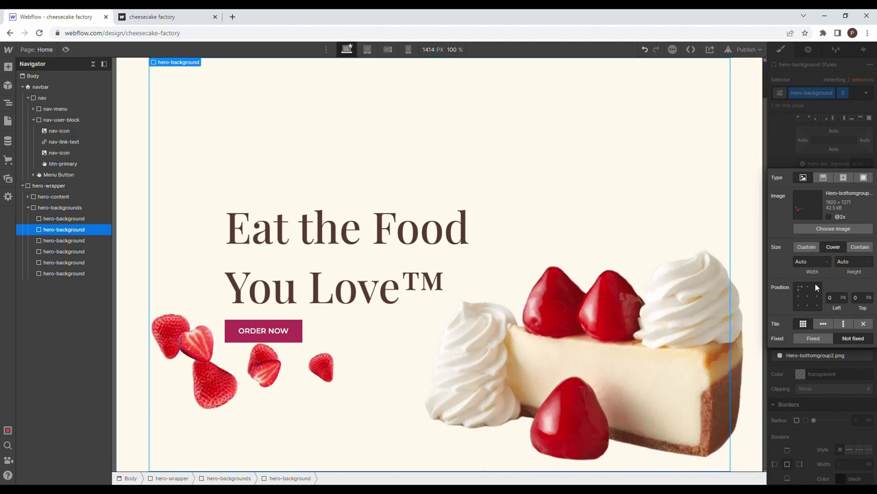
left_click(808, 296)
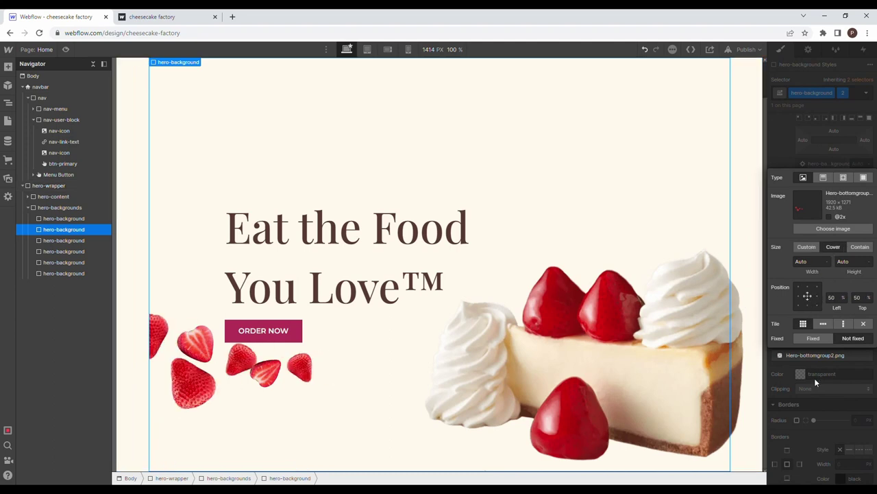
left_click(815, 382)
Step: Give the third layer combo class 3 and a covering, centred Hero-topgroup1.png background
left_click(128, 249)
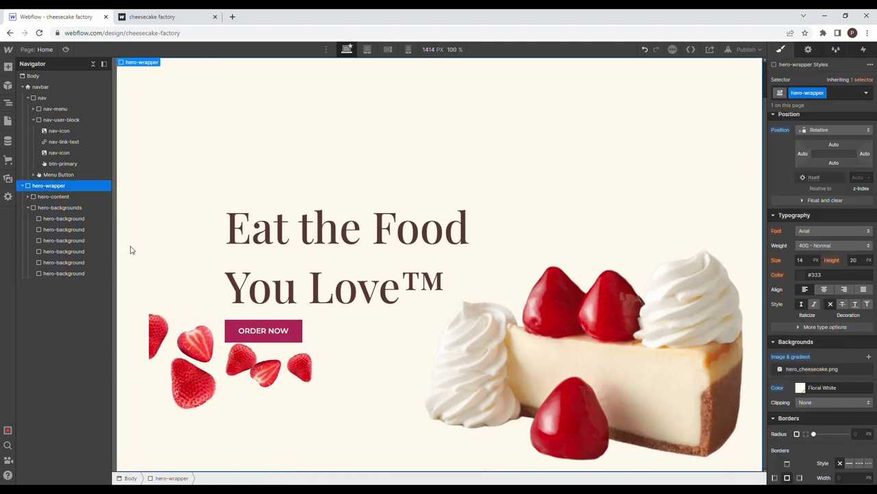
left_click(73, 241)
left_click(843, 94)
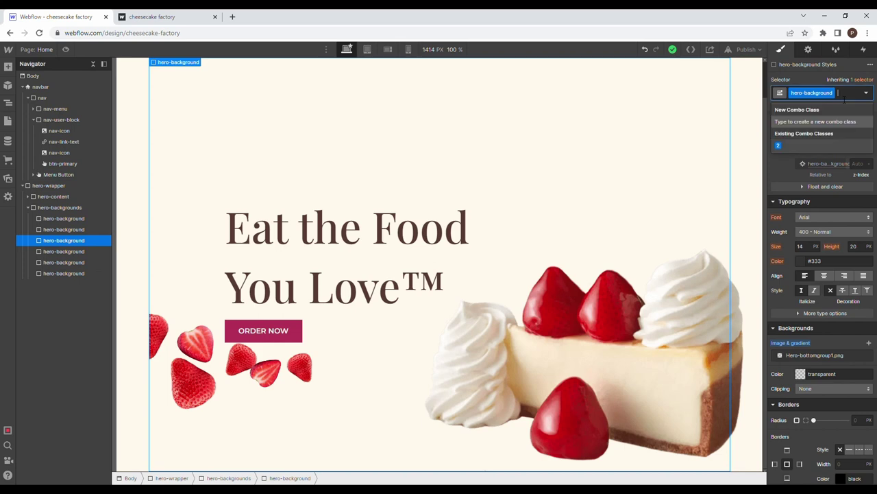
type("3")
key("Return")
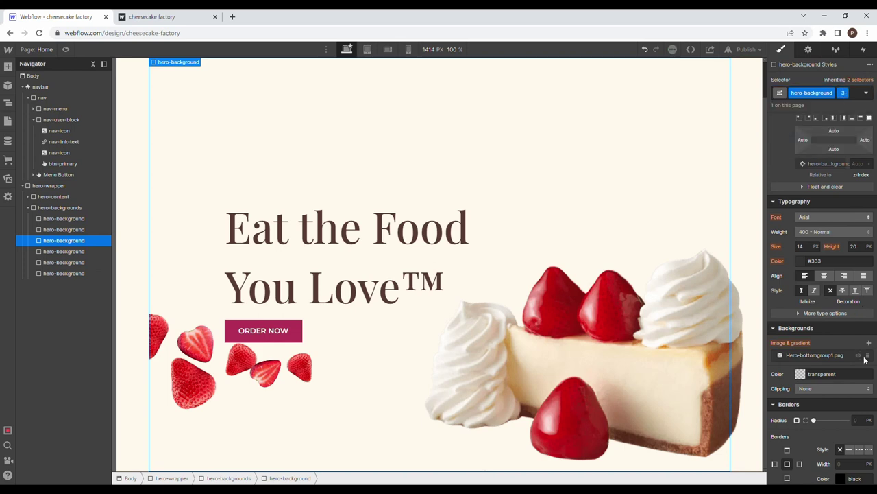
left_click(868, 347)
left_click(868, 344)
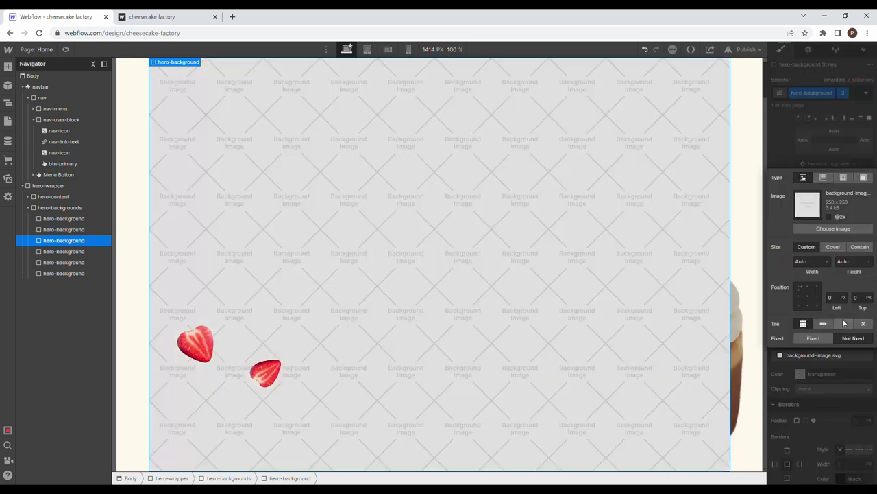
left_click(834, 228)
left_click(73, 410)
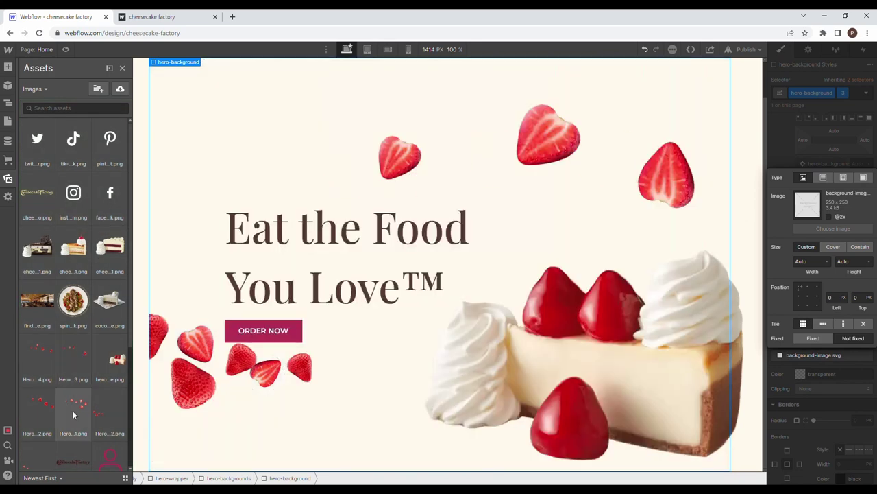
left_click(831, 247)
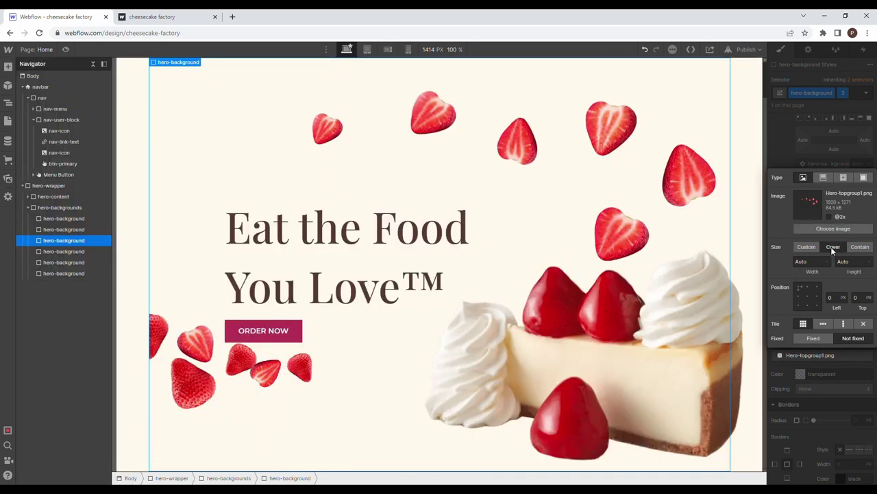
left_click(814, 299)
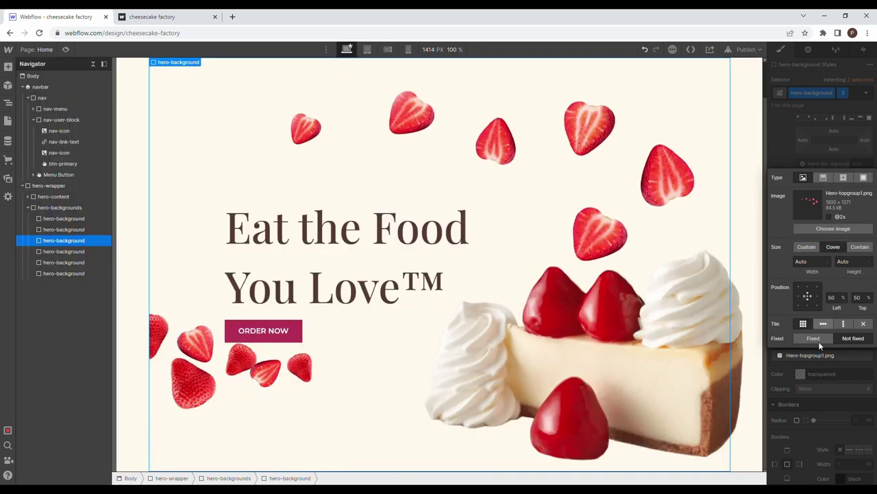
Step: Give the fourth layer combo class 4 and a centred Hero-topgroup2.png background
left_click(78, 253)
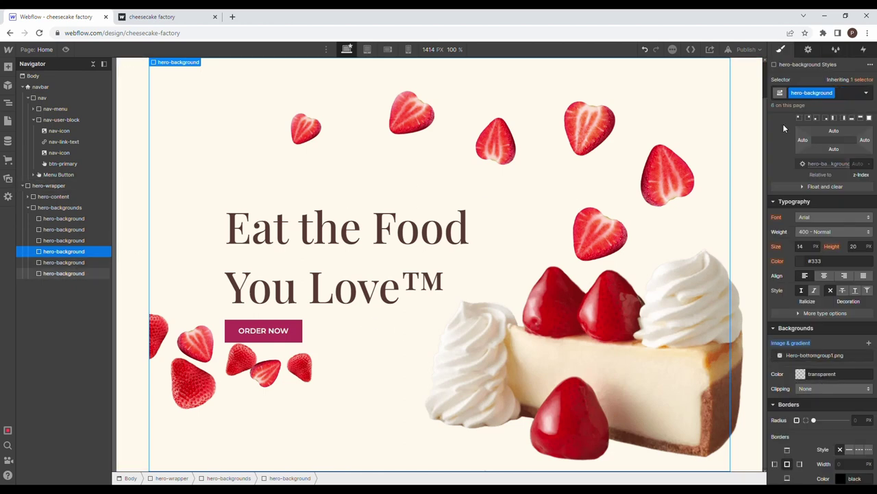
left_click(845, 91)
type("4")
key("Return")
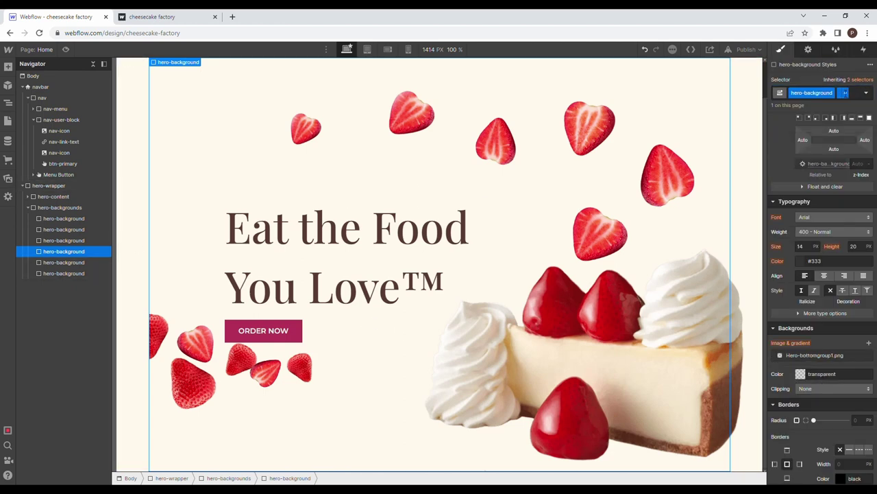
left_click(867, 355)
left_click(868, 342)
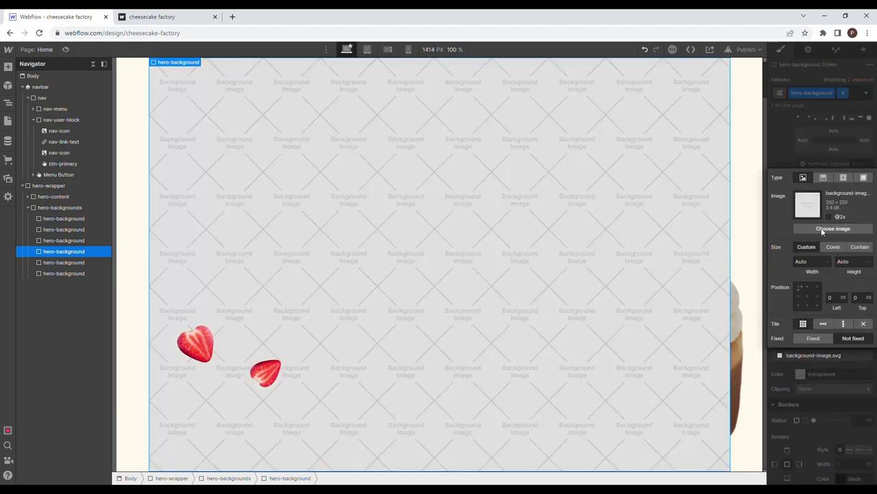
left_click(833, 228)
left_click(76, 412)
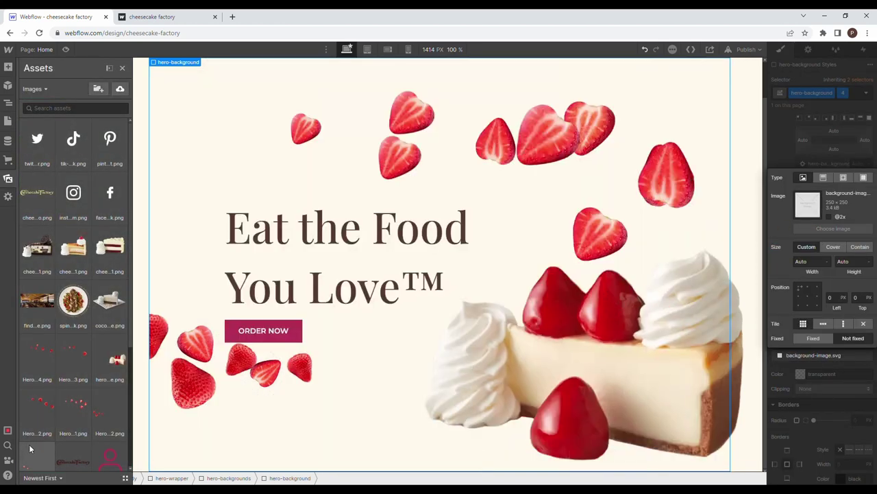
left_click(48, 410)
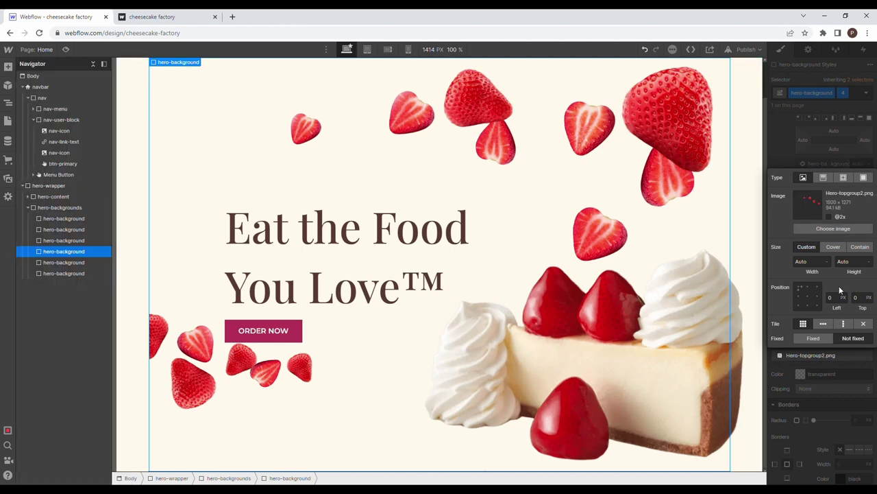
left_click(808, 296)
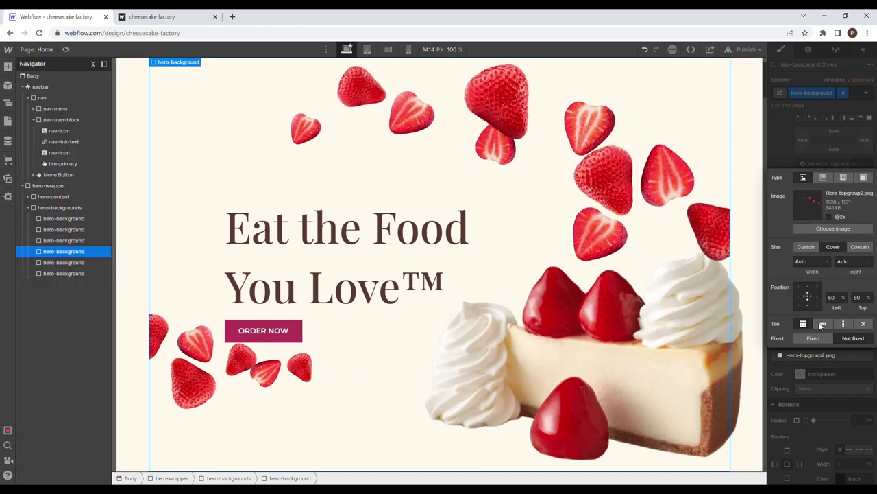
left_click(846, 380)
Step: Give the fifth layer combo class 5 and a covering, centred Hero-topgroup3.png background
left_click(64, 262)
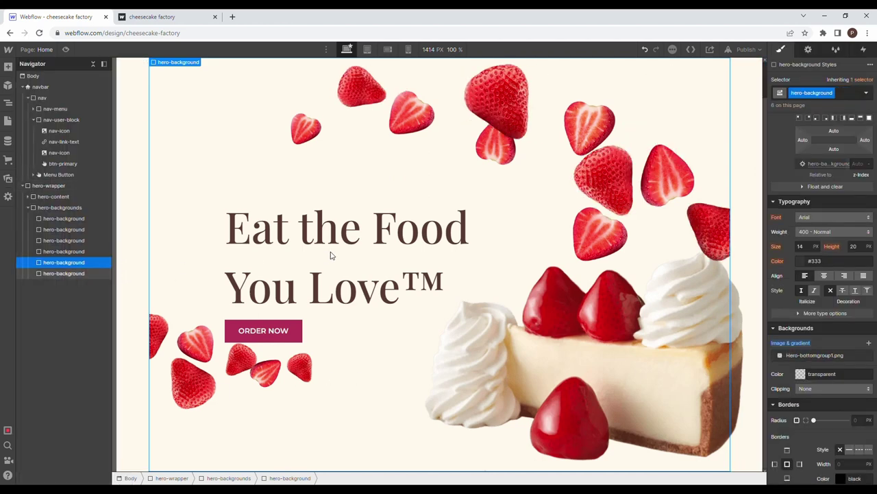
left_click(844, 93)
type("5")
key("Return")
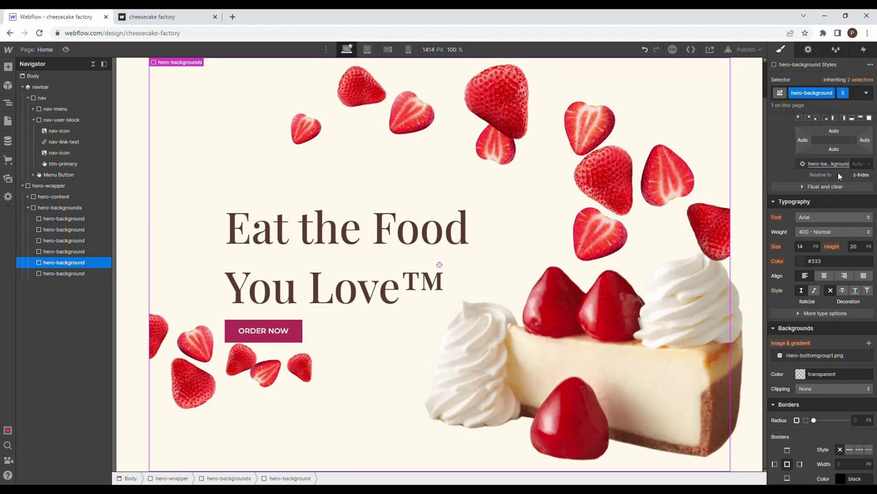
left_click(869, 342)
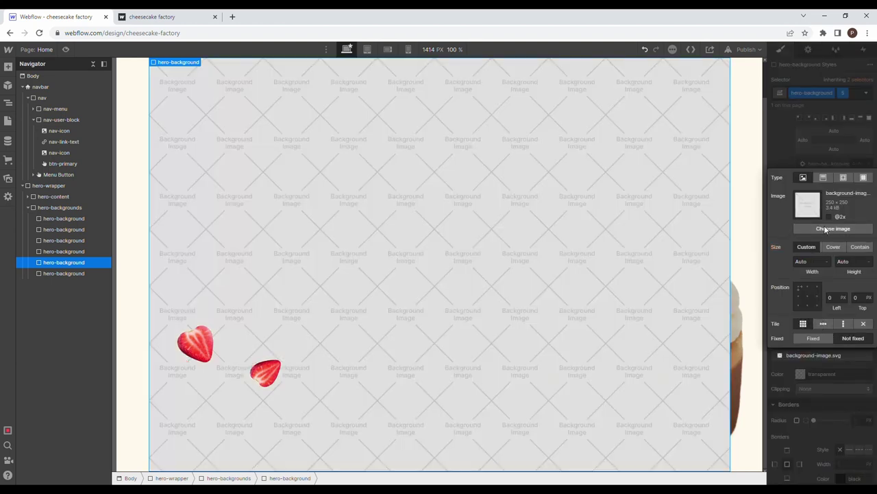
left_click(826, 230)
left_click(64, 429)
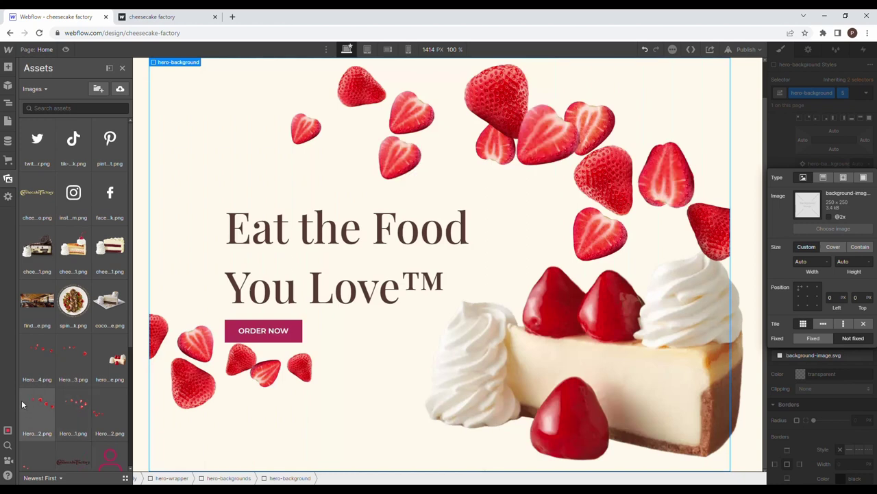
left_click(69, 359)
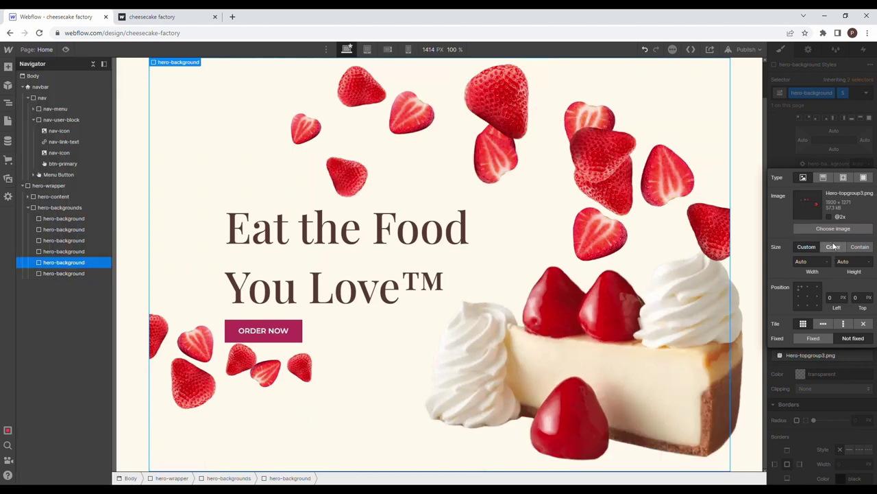
left_click(834, 246)
left_click(808, 304)
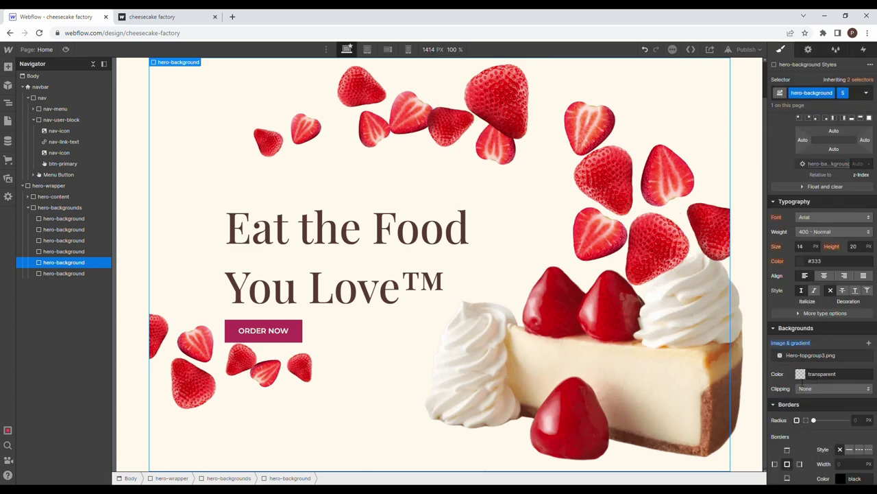
Step: Give the last layer combo class 6 and a centred Hero-topgroup4.png background, then select hero-wrapper
left_click(91, 274)
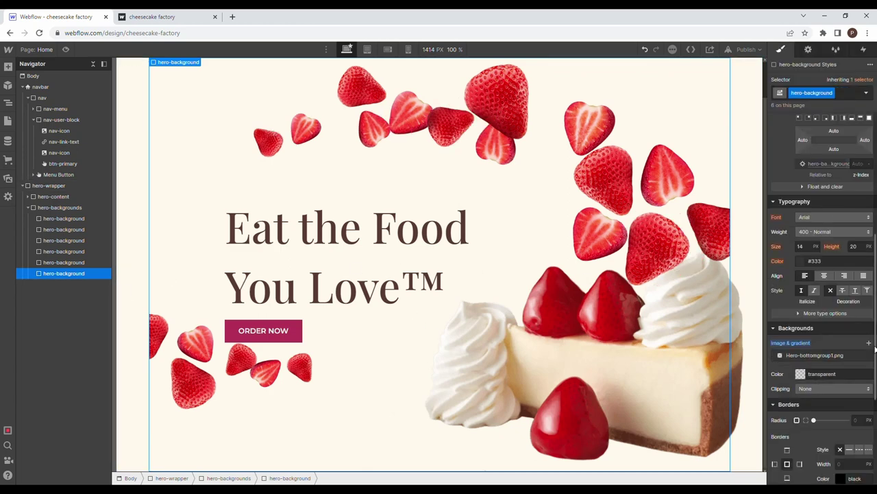
left_click(841, 95)
type("6")
key("Return")
left_click(869, 342)
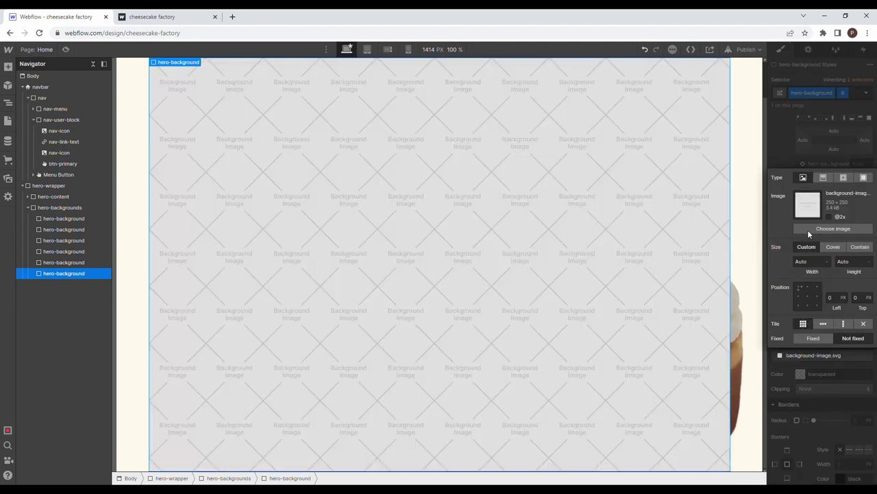
left_click(813, 229)
left_click(37, 357)
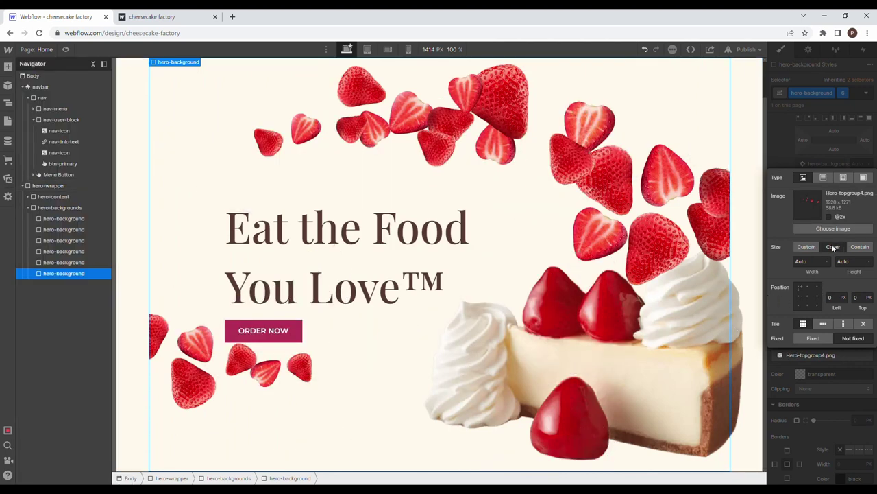
left_click(808, 297)
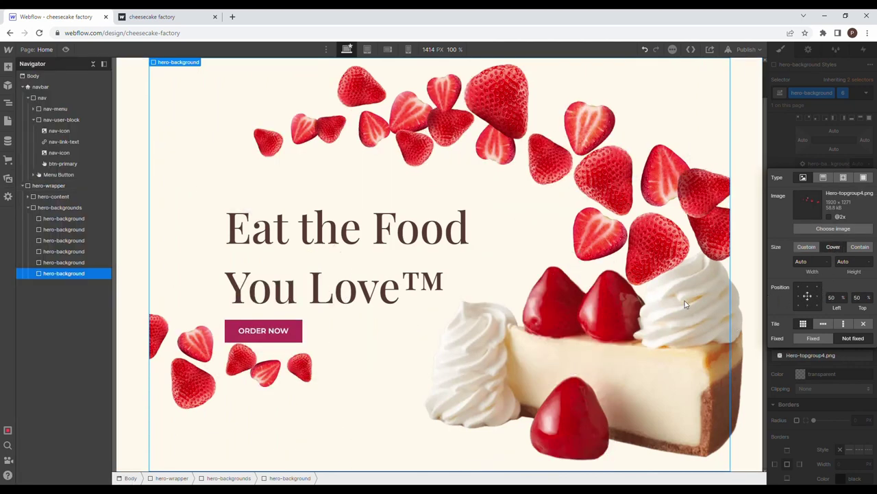
left_click(554, 339)
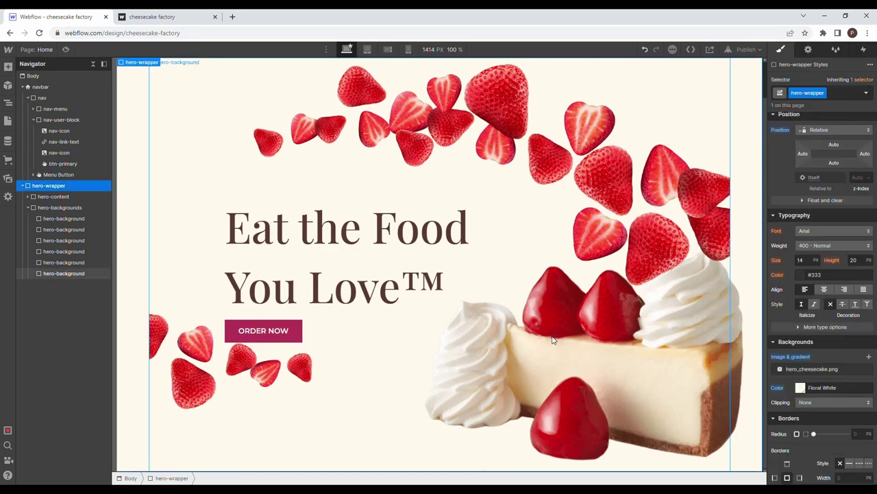
Step: Preview the strawberry-layered hero at full width, then exit and collapse hero-backgrounds in the Navigator
left_click(66, 49)
scroll(185, 258, "up", 1)
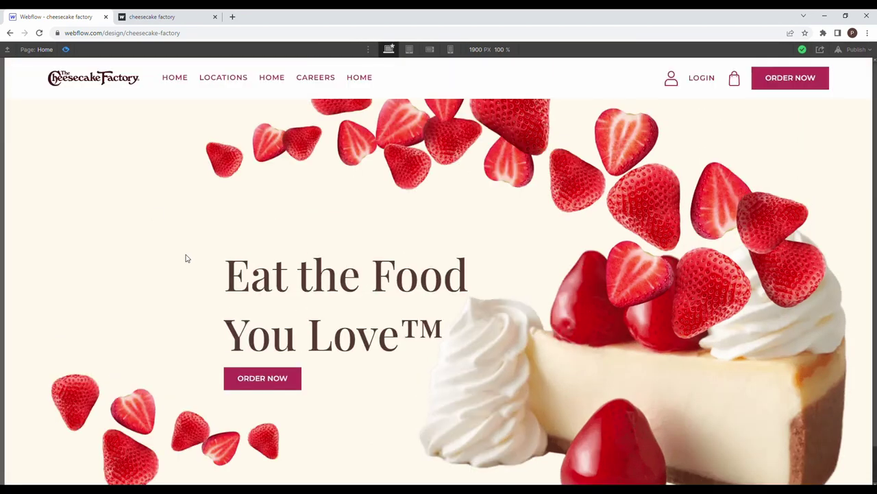
scroll(166, 228, "down", 1)
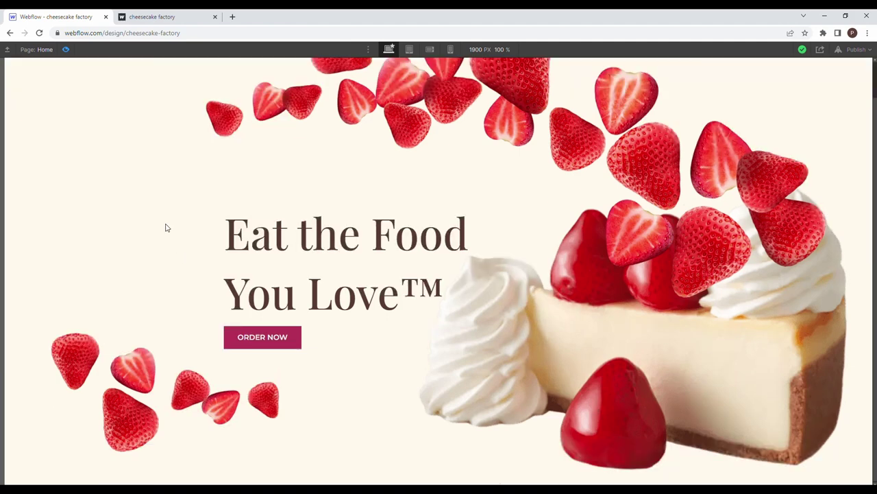
left_click(66, 49)
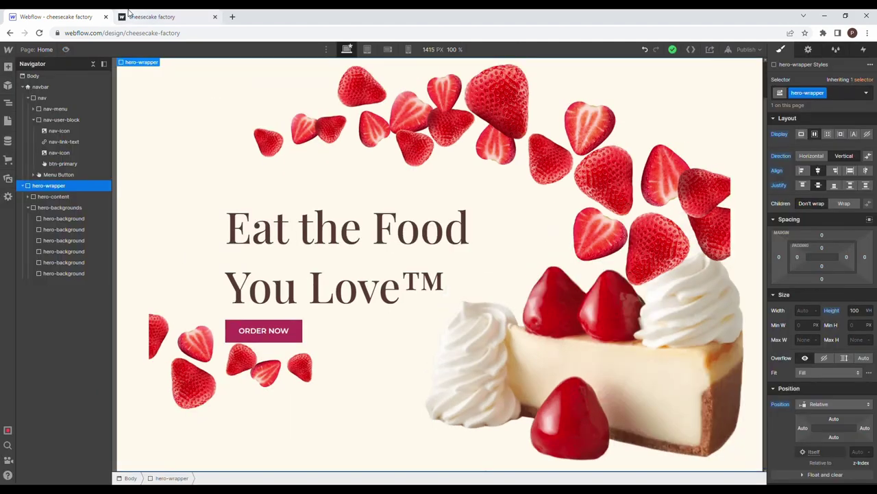
left_click(28, 207)
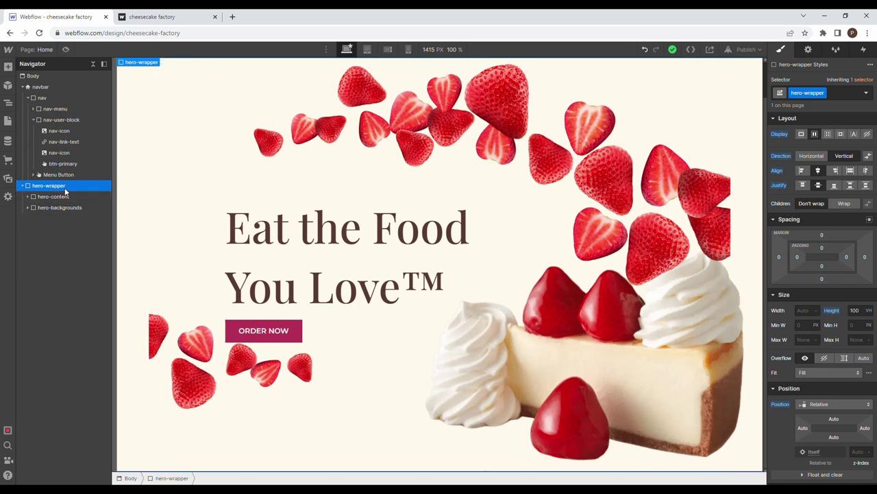
Step: Add a While scrolling in view trigger playing new scroll animation 'hero parallax', then select the first hero-background
left_click(863, 50)
left_click(870, 79)
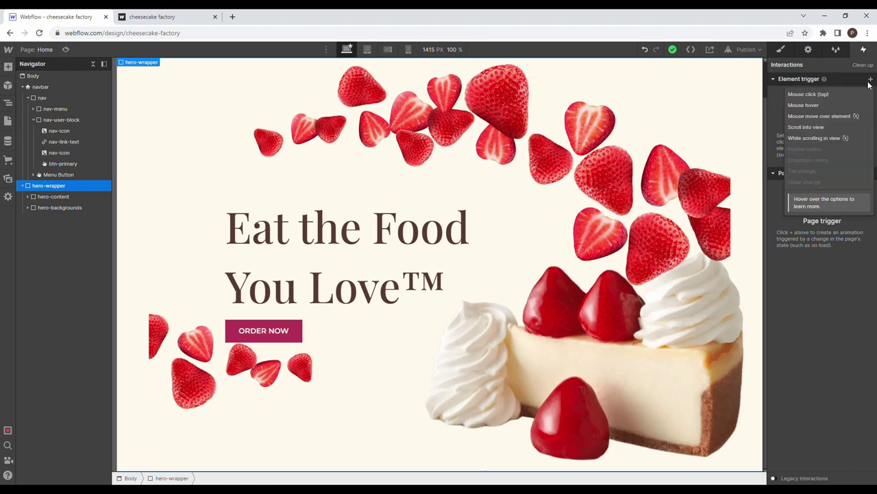
left_click(844, 138)
left_click(844, 128)
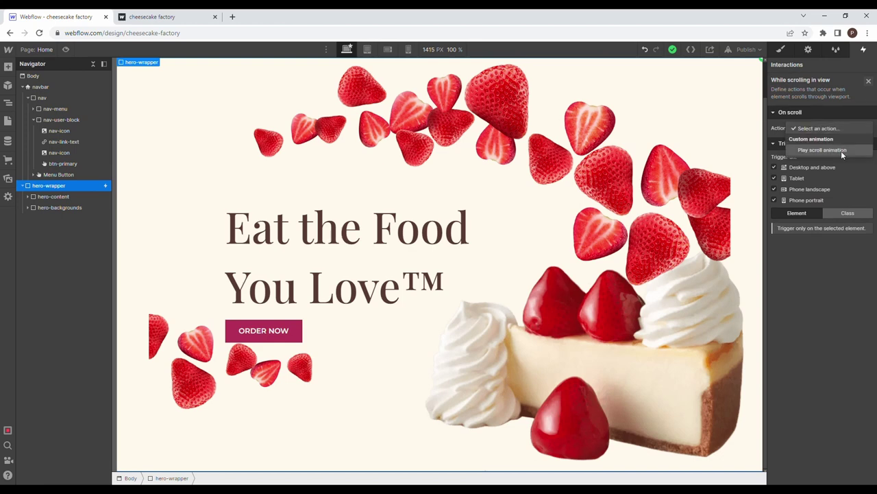
left_click(841, 150)
left_click(868, 183)
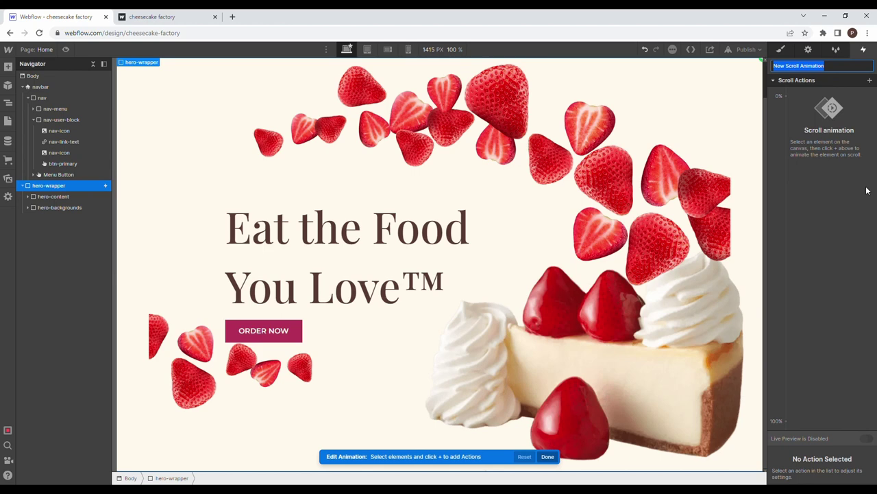
type("hero parallax")
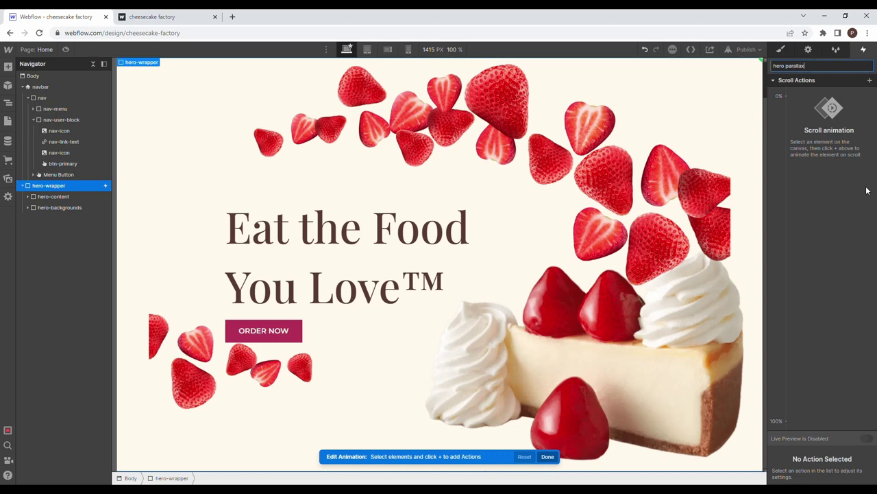
key("Return")
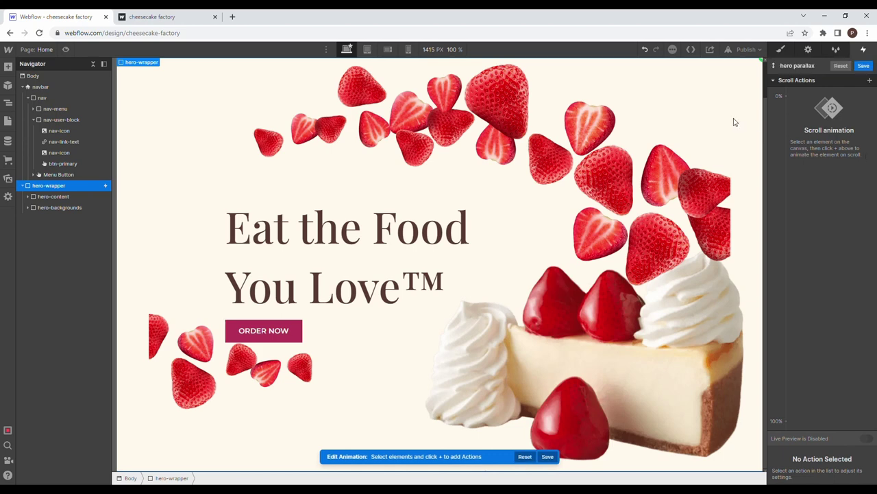
left_click(27, 207)
left_click(67, 220)
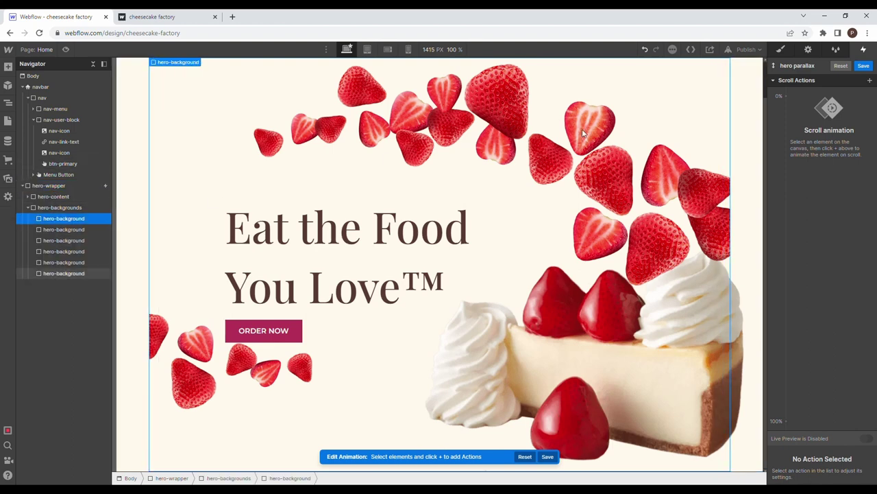
Step: Add a Move action offsetting the strawberry layers 100 px down at 0%, with Live Preview on
left_click(96, 229)
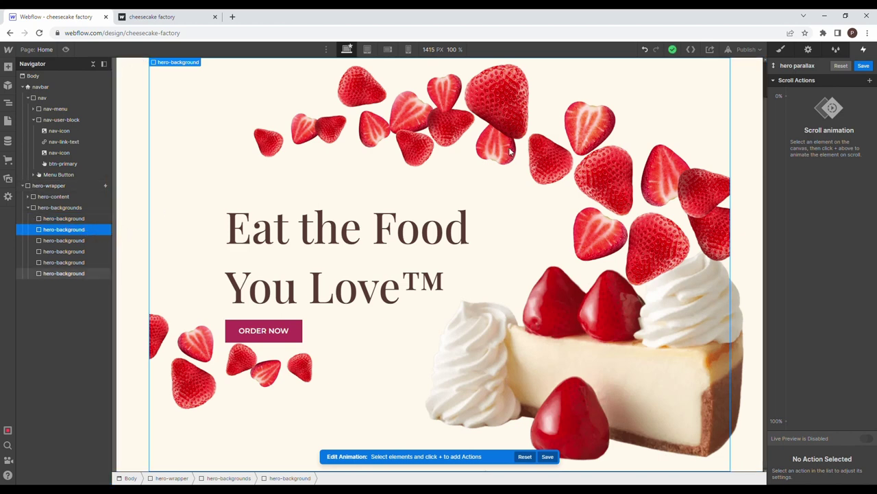
left_click(869, 82)
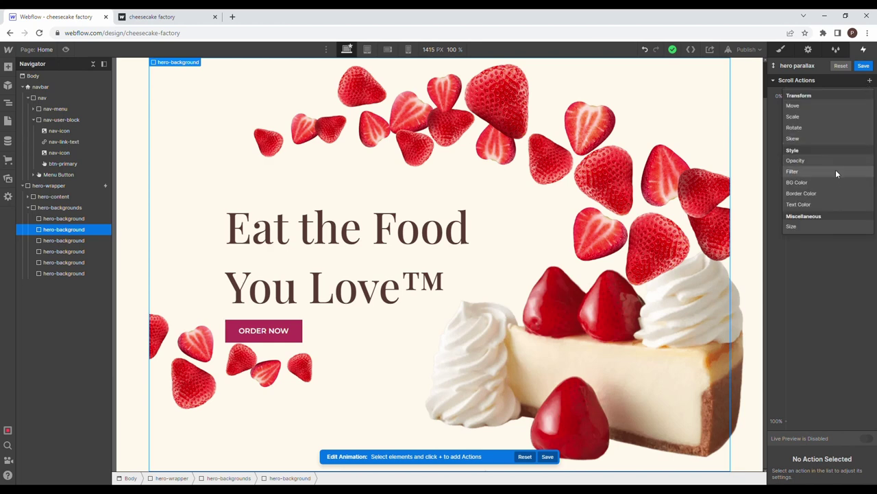
left_click(805, 106)
left_click(857, 465)
key("Return")
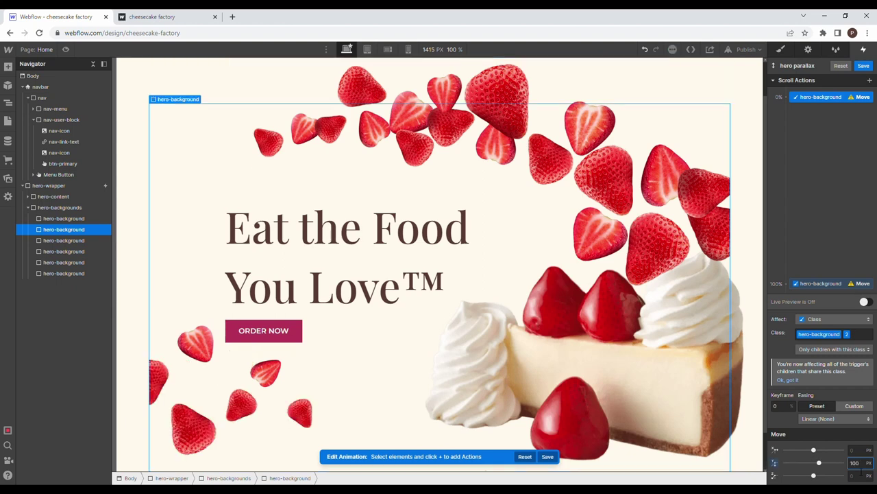
left_click(831, 100)
left_click(783, 410)
left_click(864, 303)
scroll(617, 253, "down", 1)
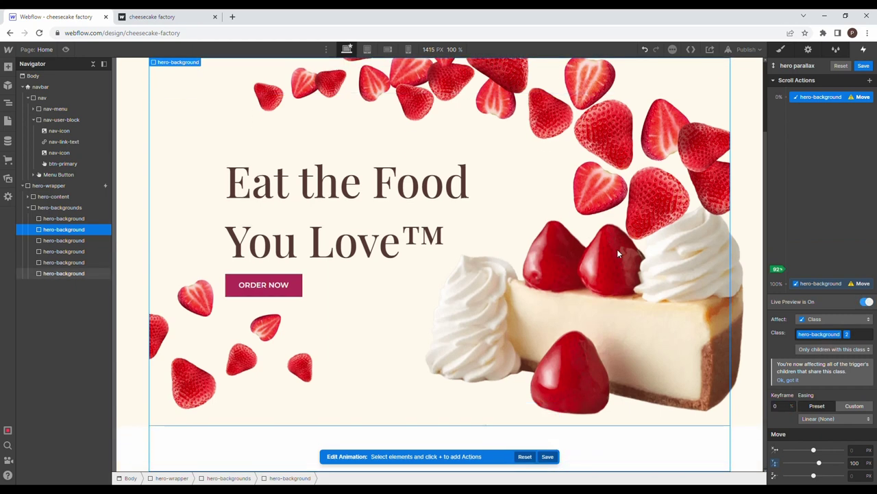
scroll(617, 252, "up", 3)
scroll(617, 252, "down", 1)
scroll(617, 252, "up", 2)
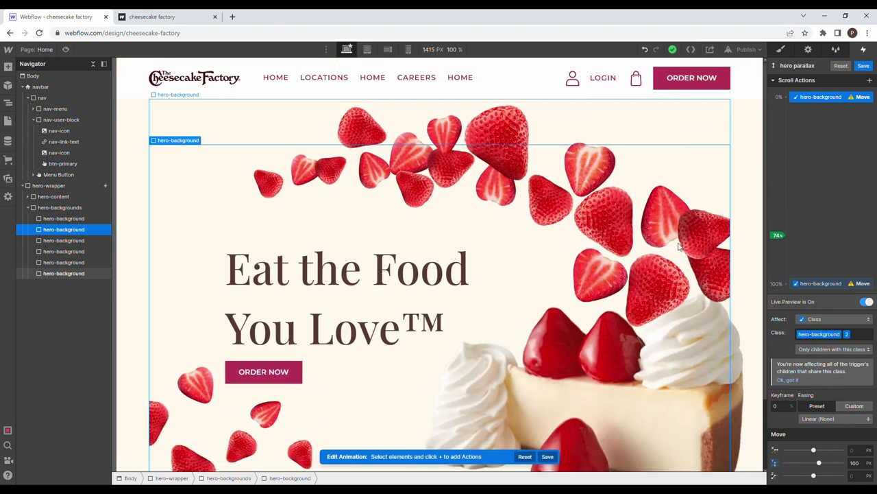
scroll(679, 247, "down", 1)
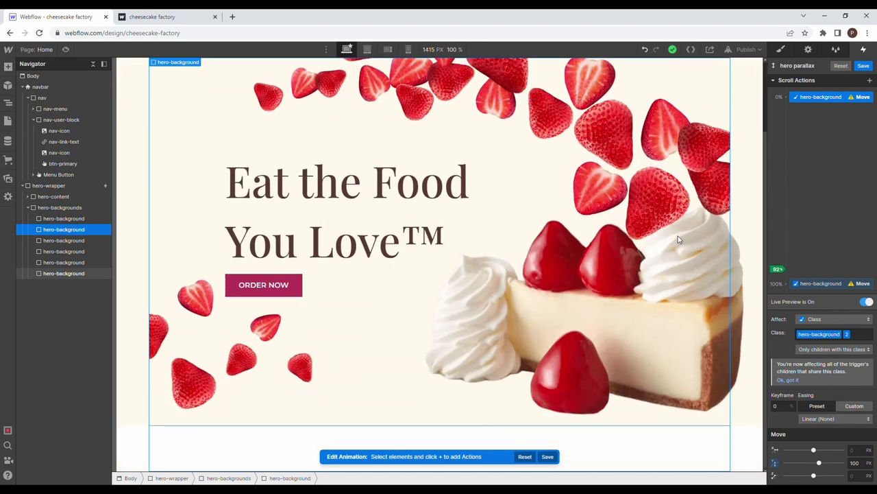
scroll(642, 272, "up", 1)
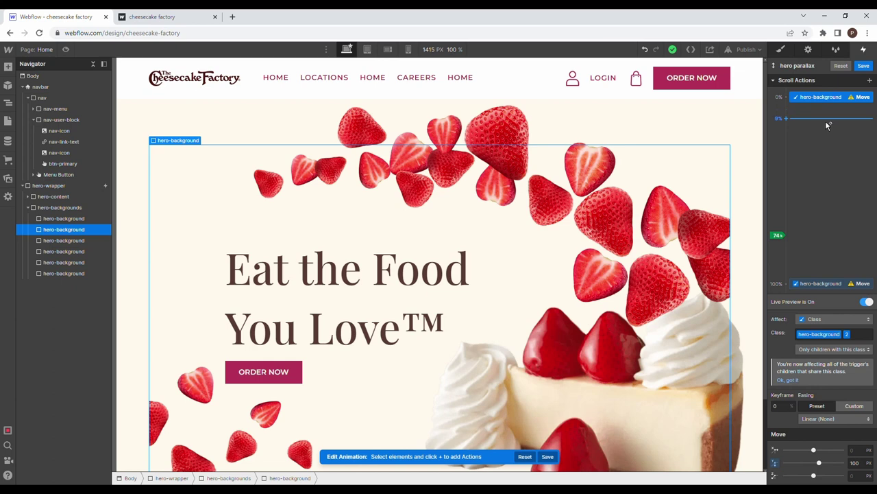
Step: Set the animation's 0% boundary to 'Is fully visible' and reopen hero parallax for editing
left_click(864, 67)
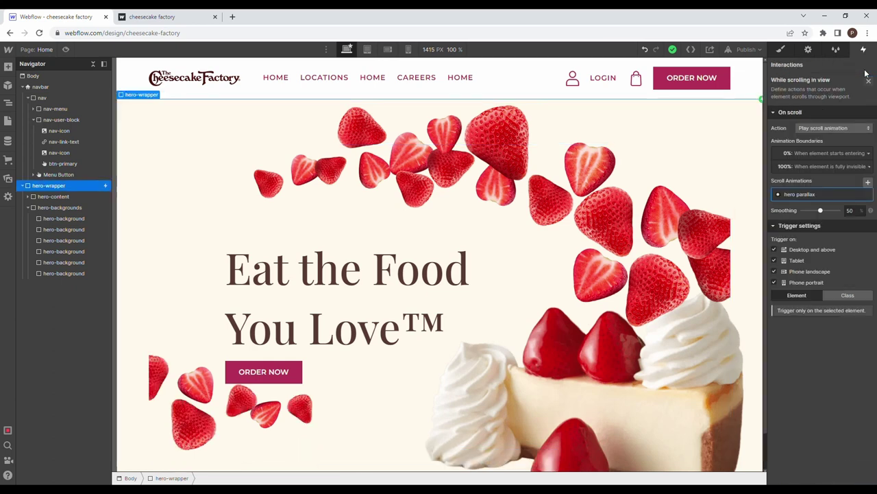
left_click(861, 154)
left_click(835, 253)
left_click(862, 171)
left_click(825, 195)
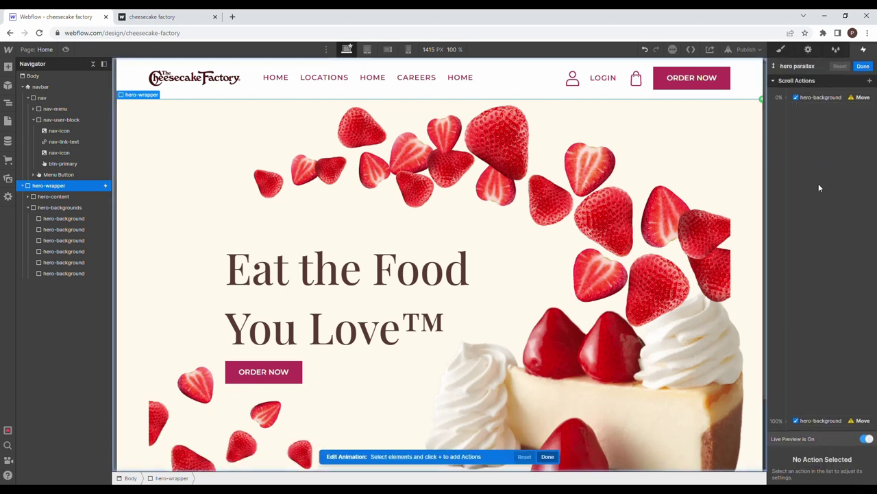
scroll(559, 261, "down", 3)
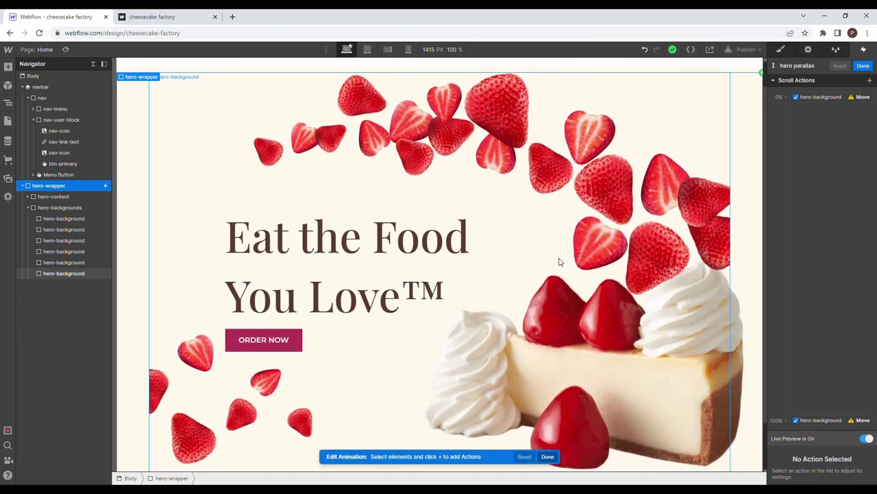
scroll(562, 252, "up", 3)
scroll(567, 234, "down", 3)
Step: Move the strawberry layers' starting Move keyframe to 35% of the scroll
scroll(567, 234, "up", 3)
scroll(567, 235, "down", 2)
scroll(567, 234, "up", 1)
scroll(567, 235, "down", 2)
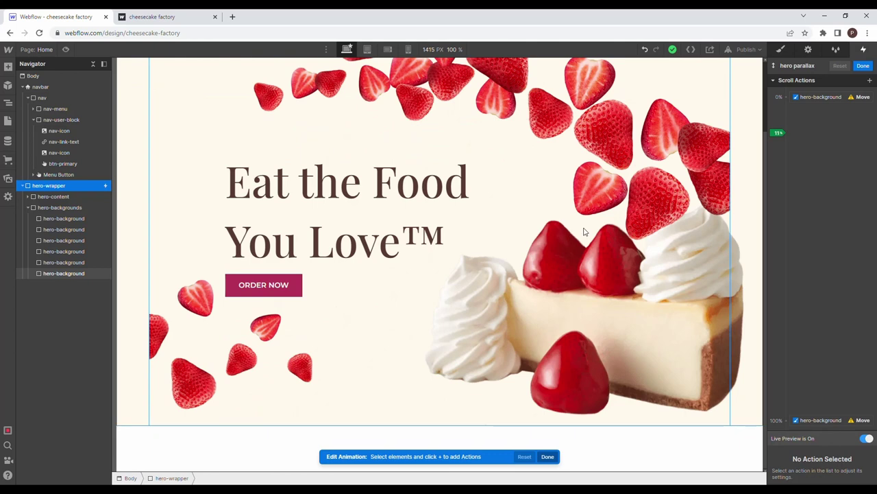
scroll(584, 231, "up", 3)
left_click(821, 97)
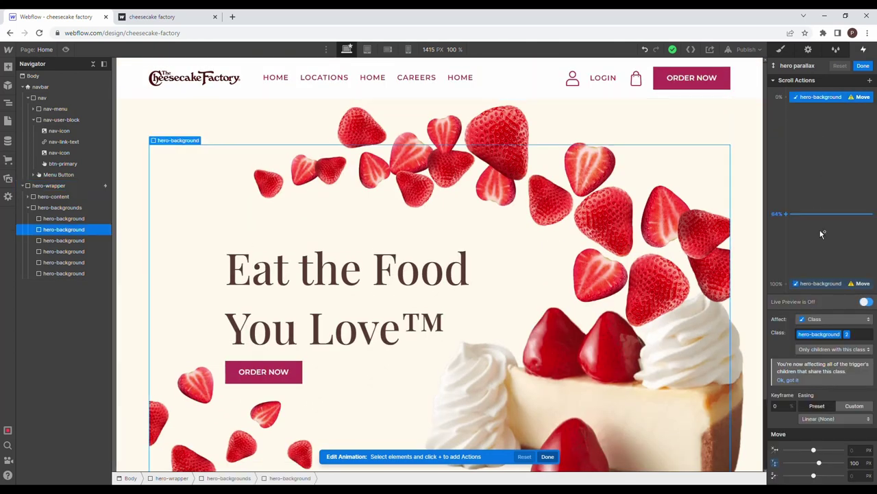
left_click(781, 406)
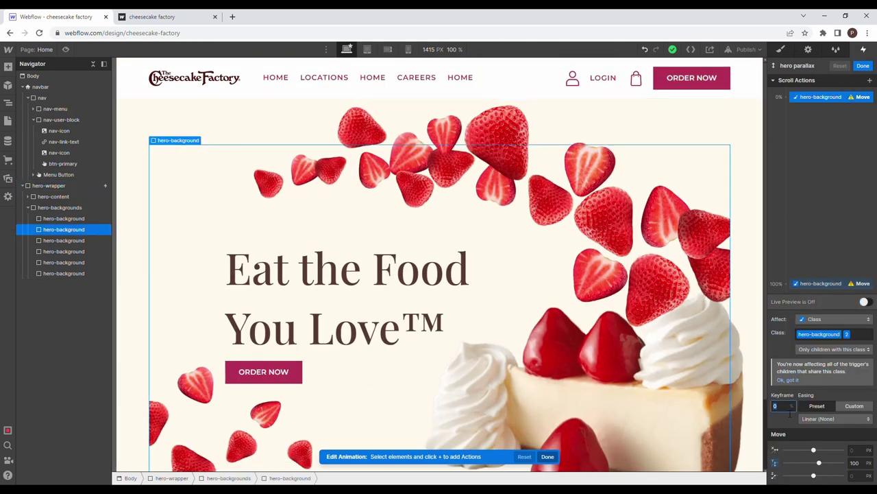
type("35")
key("Return")
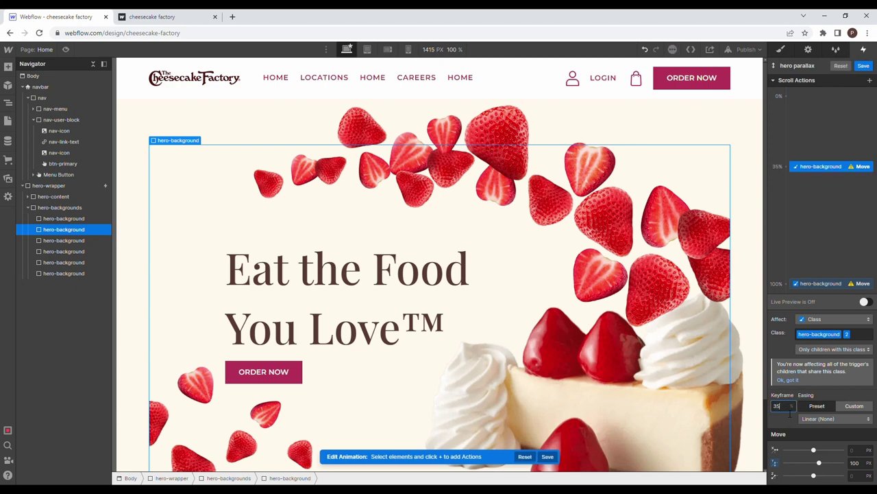
Step: Set the 100% keyframe's Move Y so the layers end at 0 px, then save the animation
left_click(800, 287)
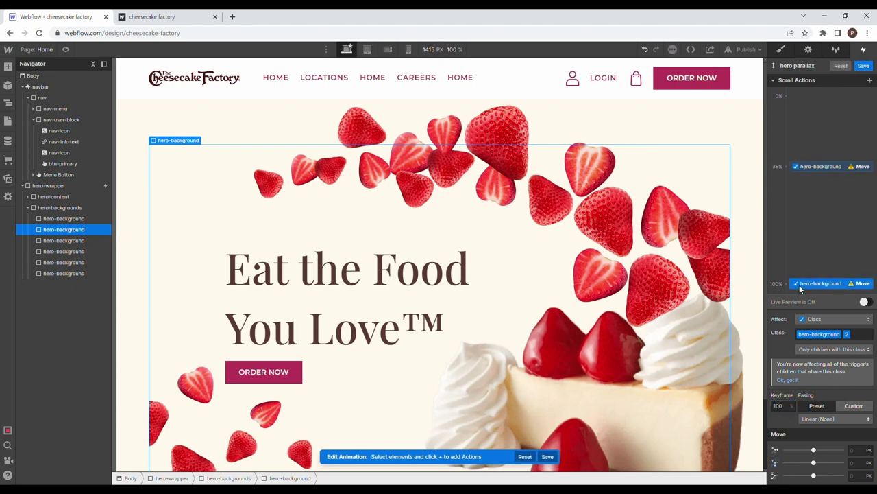
left_click(858, 463)
type("100")
left_click(823, 167)
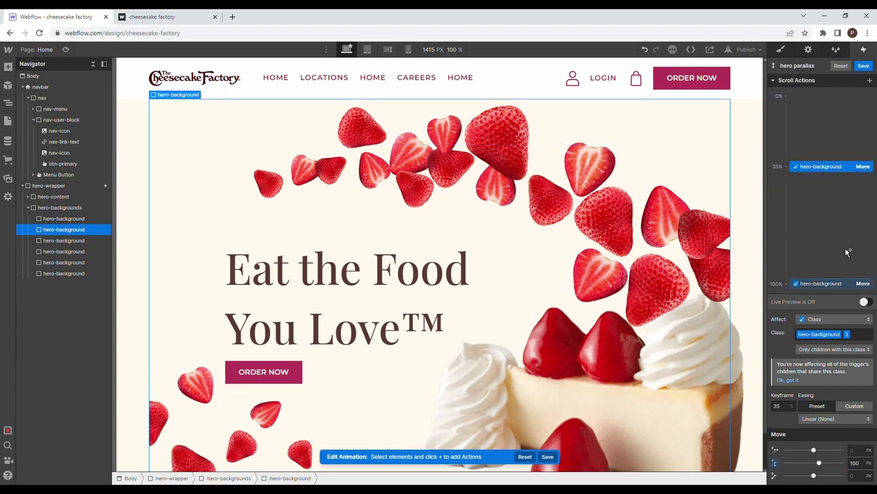
left_click(844, 283)
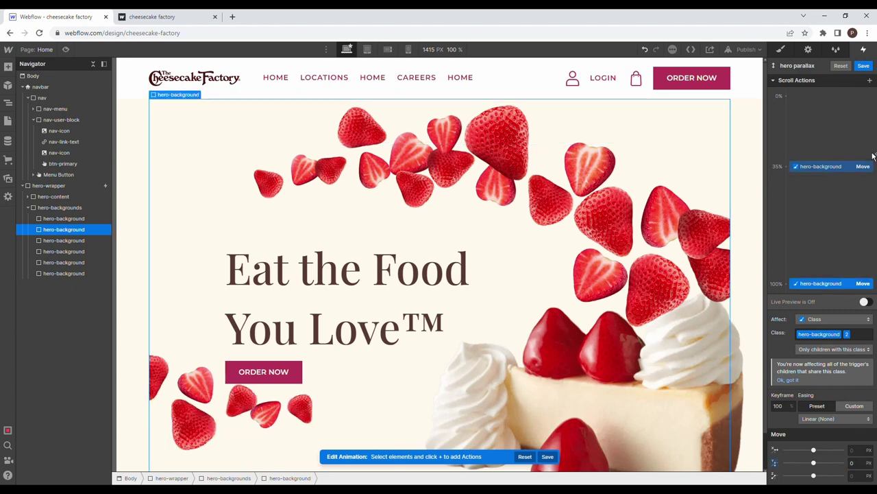
left_click(863, 66)
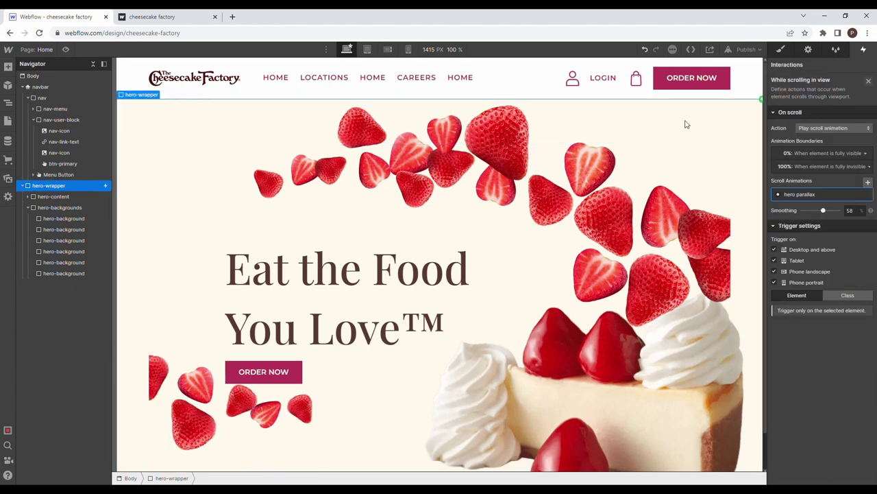
left_click(66, 49)
scroll(262, 250, "down", 2)
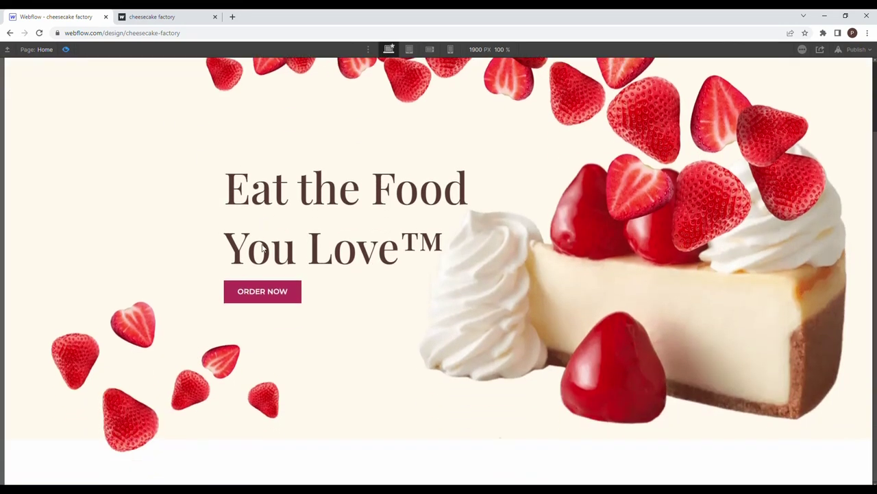
scroll(261, 249, "up", 2)
scroll(261, 243, "down", 2)
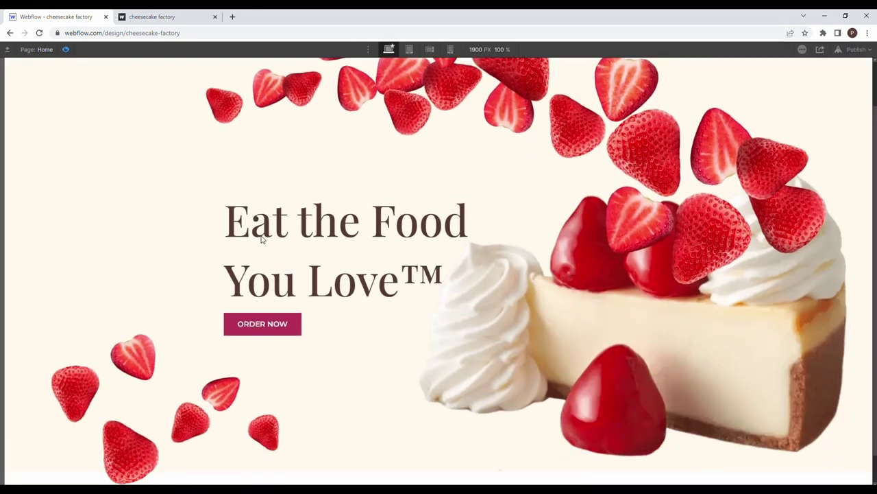
scroll(261, 238, "up", 1)
scroll(254, 233, "down", 1)
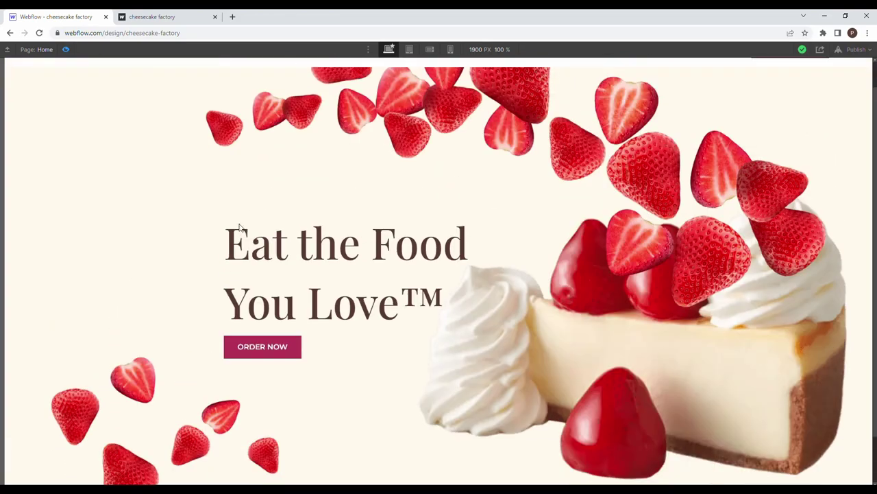
scroll(149, 163, "up", 2)
scroll(77, 63, "down", 2)
key("ctrl+shift+p")
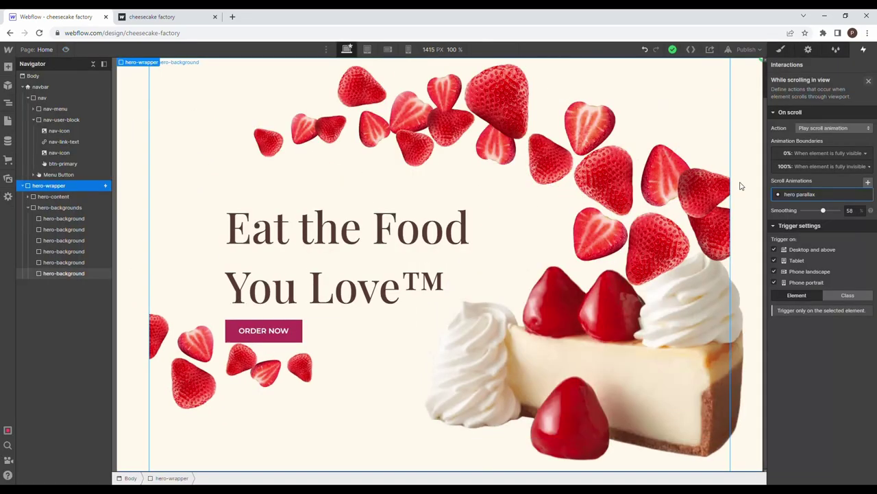
left_click(795, 197)
left_click(820, 214)
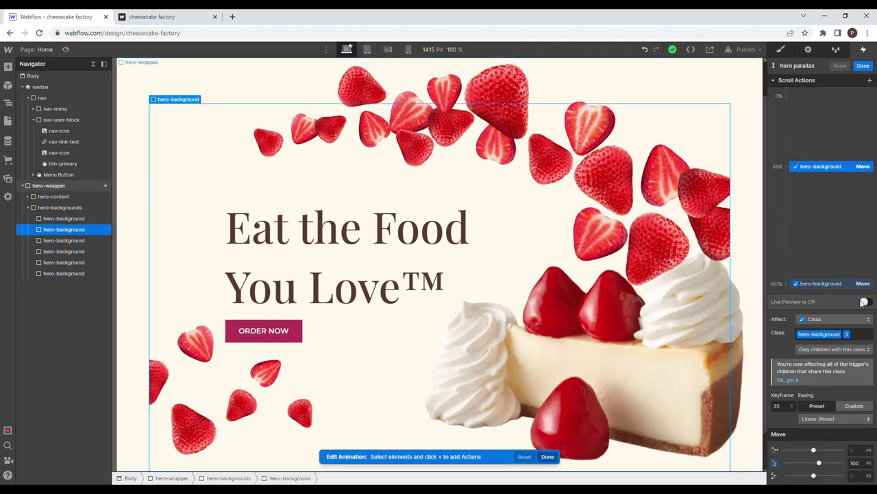
scroll(520, 248, "down", 1)
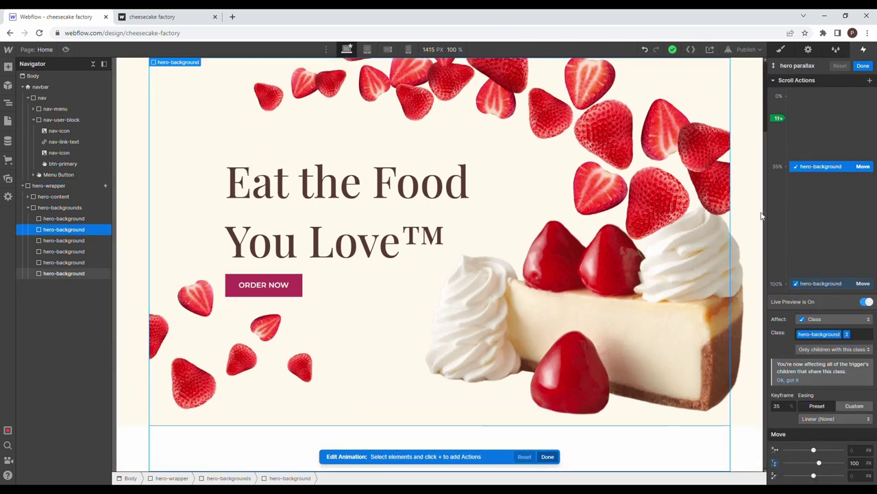
left_click(863, 66)
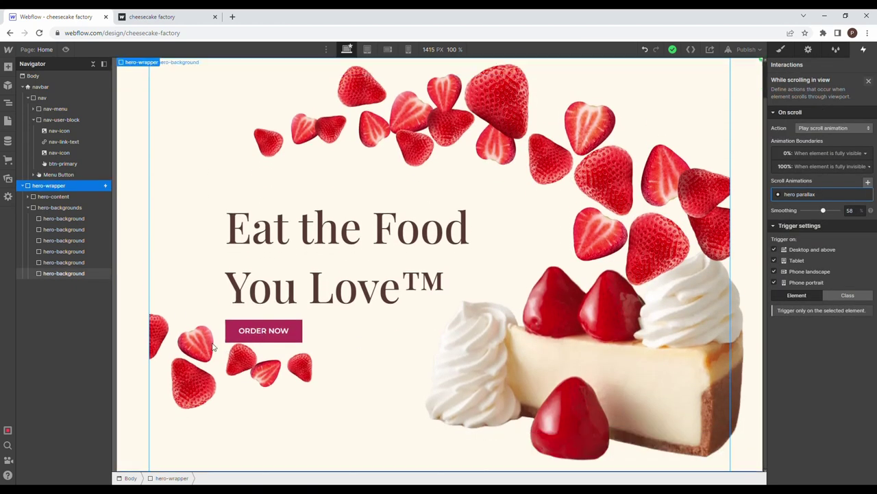
left_click(23, 185)
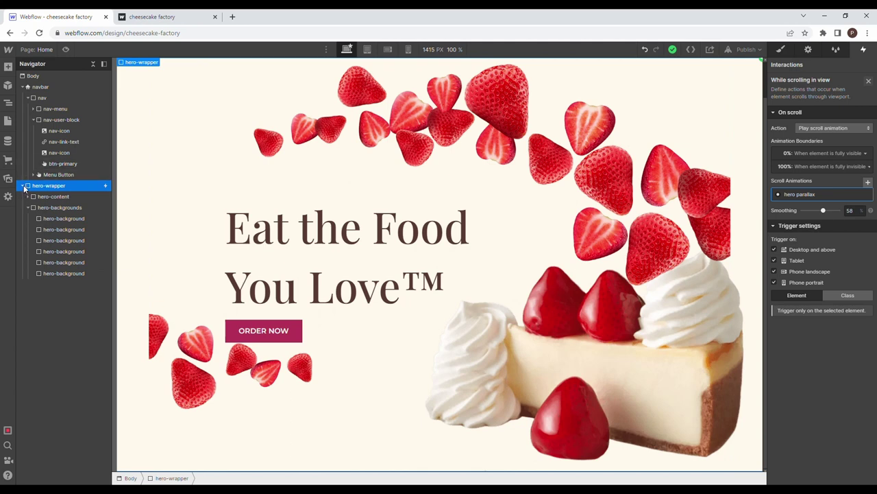
Step: Add a Div Block below hero-wrapper, give it the class filler, and set its height to 100vh
left_click(8, 66)
left_click_drag(37, 227, 87, 213)
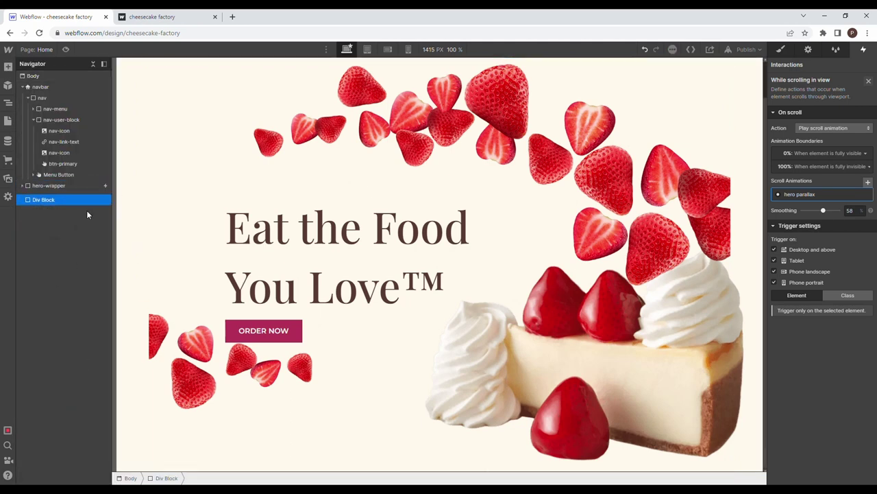
left_click(781, 49)
left_click(811, 93)
type("filler")
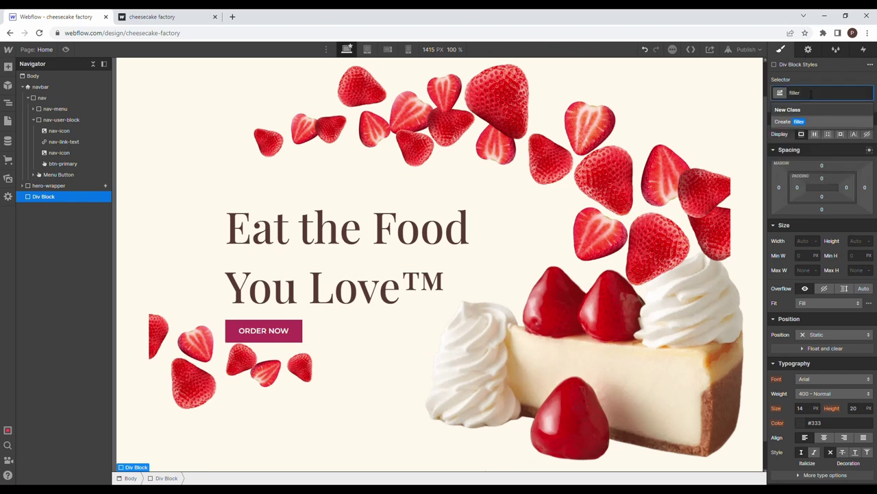
key("Return")
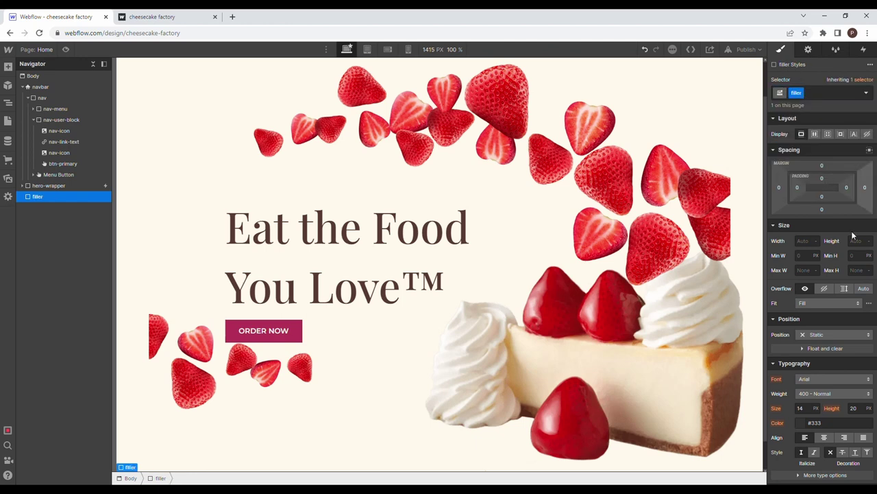
left_click(857, 243)
type("100vh")
key("Return")
Step: Preview the page, scroll through the parallax hero, and return to the Designer
scroll(580, 274, "down", 5)
scroll(580, 274, "up", 4)
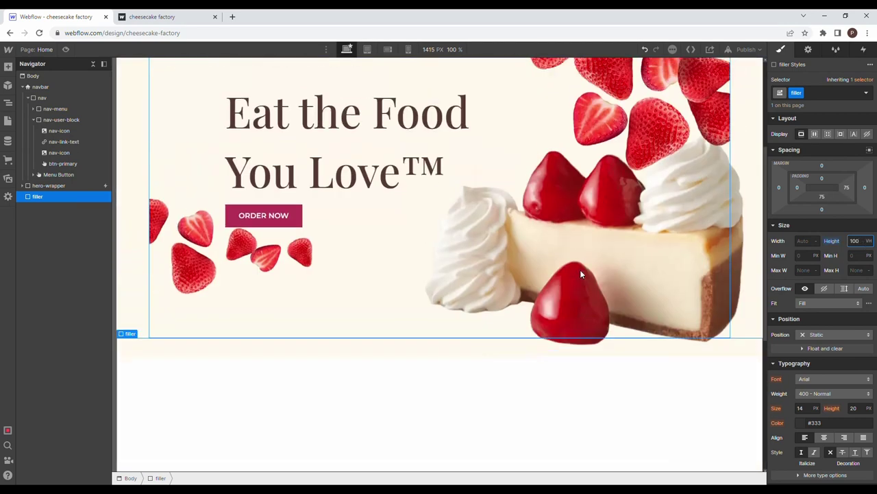
scroll(580, 273, "up", 2)
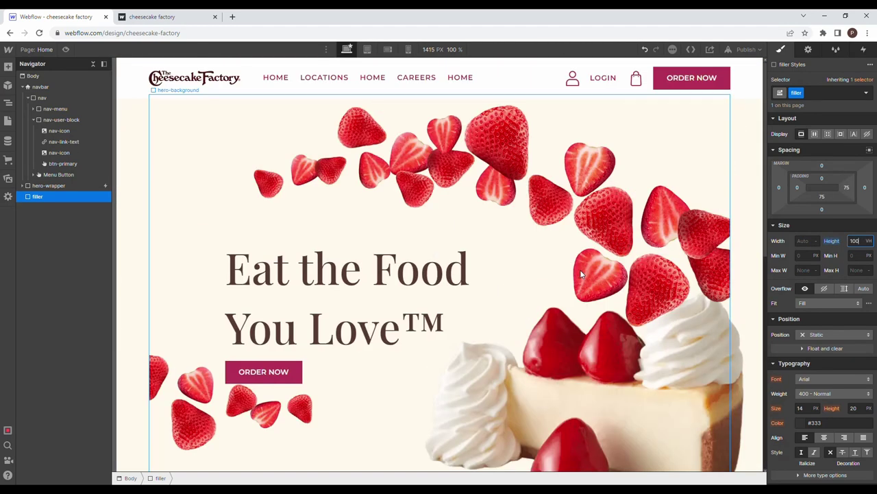
left_click(68, 52)
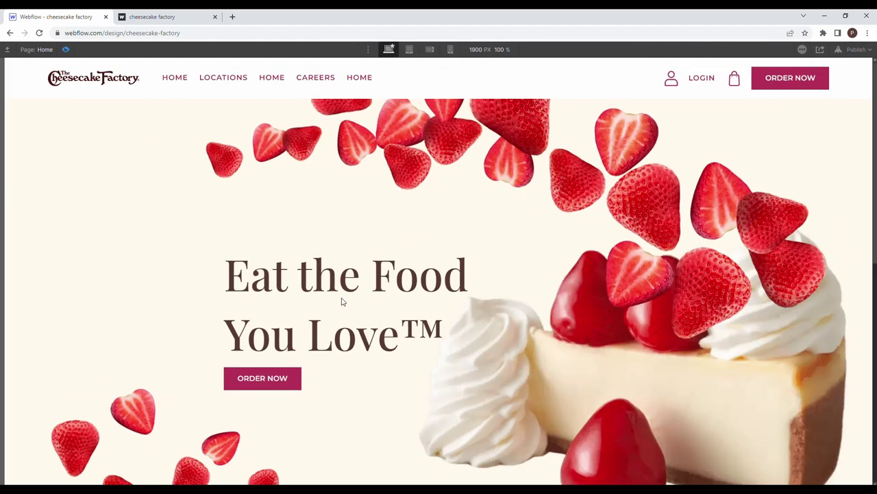
scroll(340, 300, "down", 3)
scroll(338, 296, "down", 3)
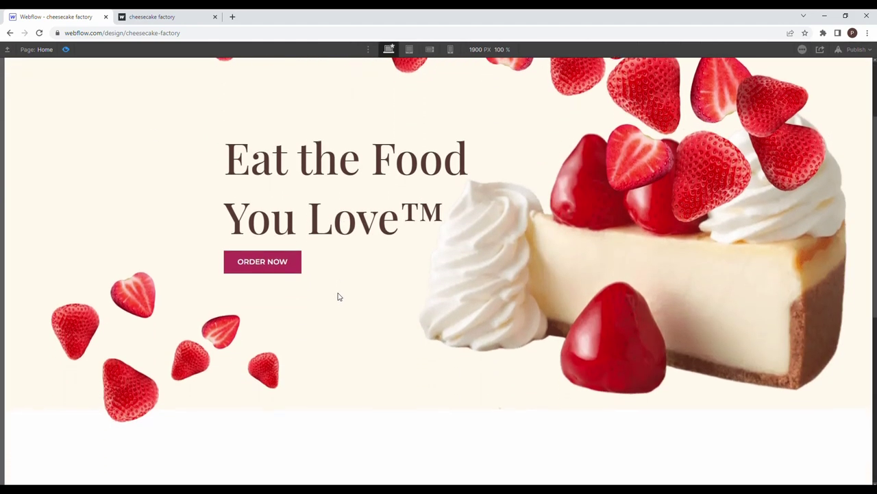
scroll(340, 295, "up", 5)
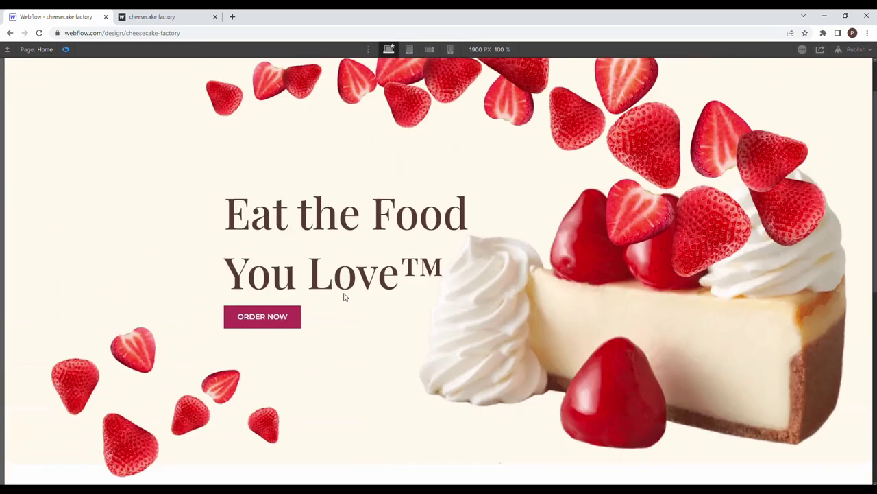
left_click(67, 50)
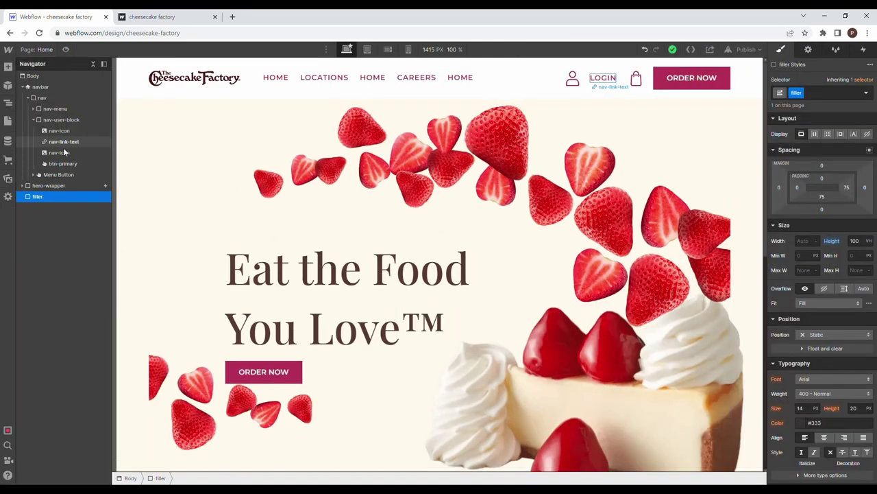
Step: Open the hero's scroll interaction and inspect the hero parallax timeline's 35% Move keyframe
left_click(863, 49)
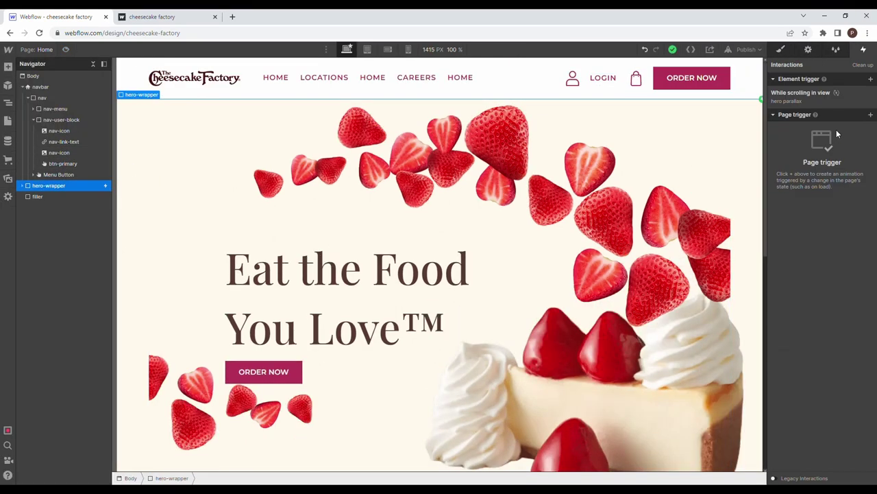
left_click(820, 98)
left_click(815, 197)
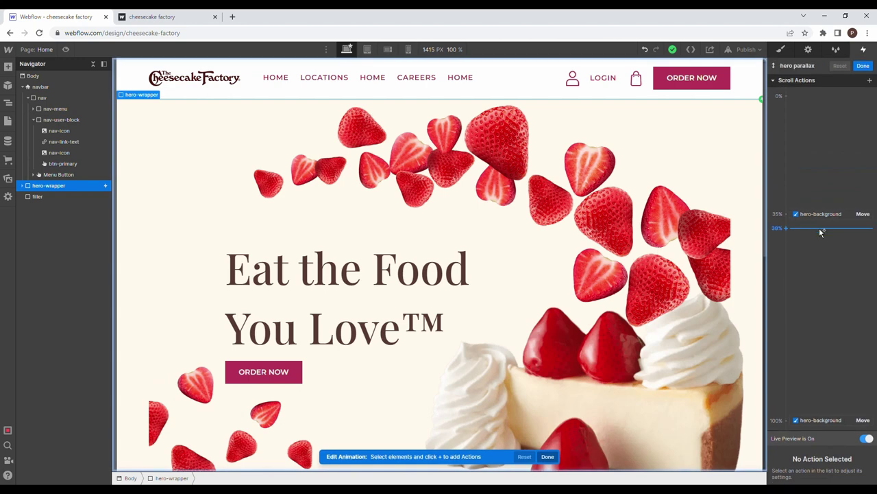
left_click(814, 215)
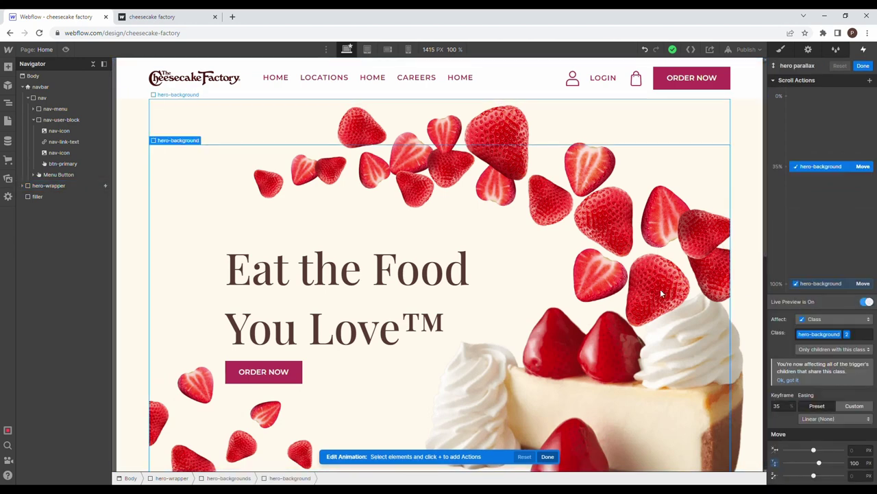
scroll(662, 294, "down", 1)
scroll(662, 293, "down", 1)
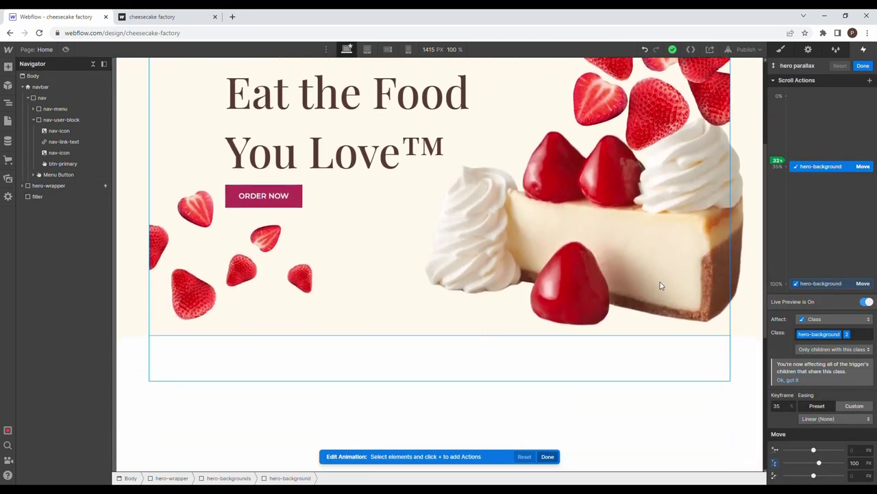
scroll(662, 286, "down", 1)
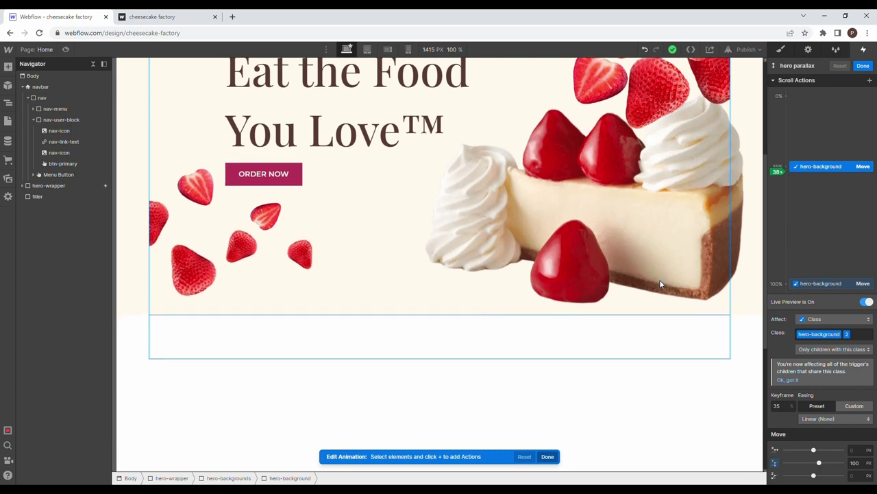
scroll(660, 281, "down", 1)
scroll(663, 278, "up", 5)
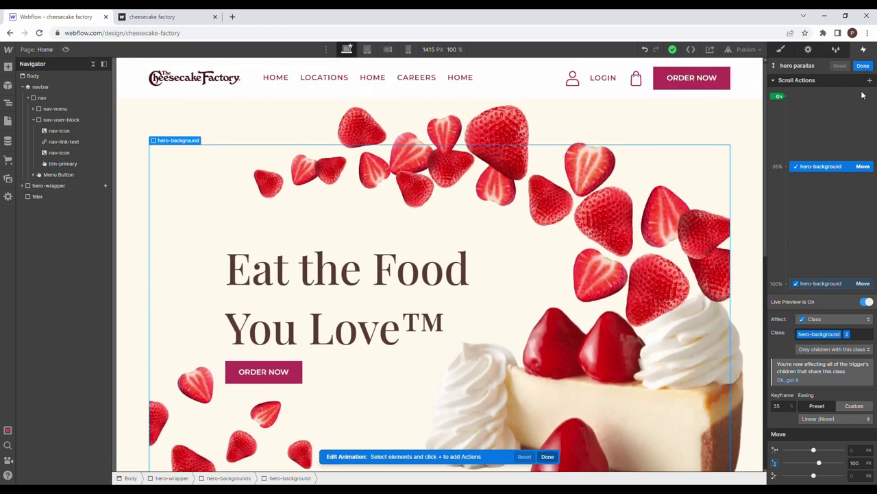
Step: Set the animation's 0% boundary to 'Starts entering' so it begins as the hero enters view
left_click(863, 65)
left_click(859, 153)
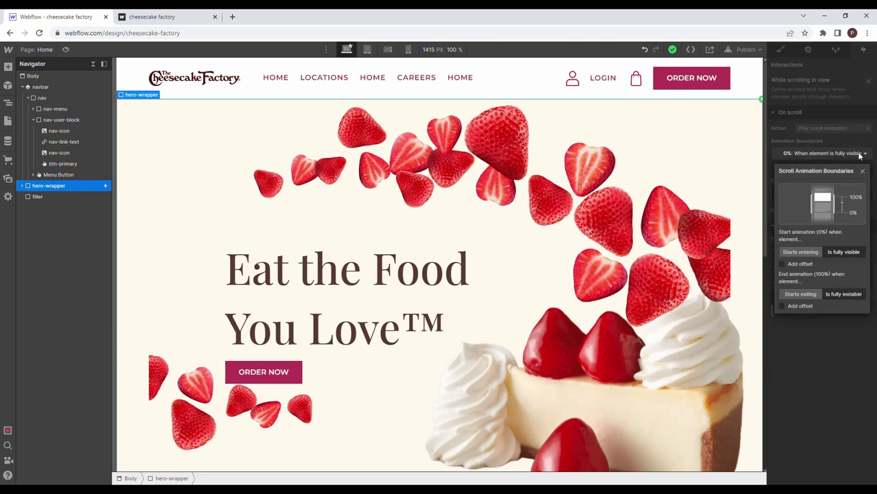
left_click(816, 251)
left_click(863, 170)
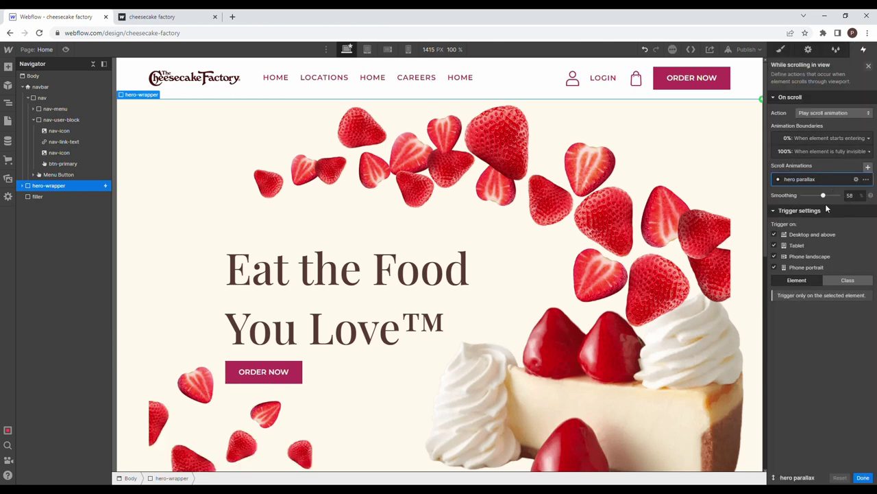
Step: Reopen the hero parallax animation timeline and scroll through its keyframes
left_click(816, 179)
scroll(594, 262, "down", 4)
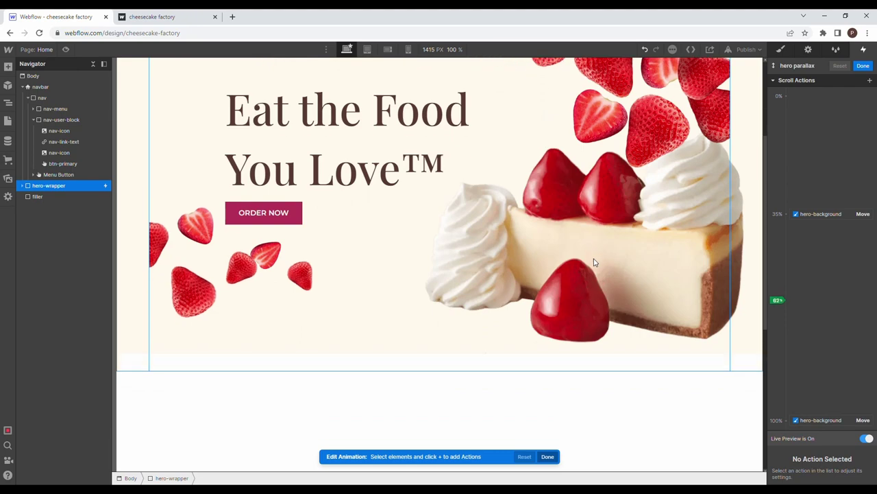
scroll(594, 263, "up", 4)
scroll(595, 266, "down", 2)
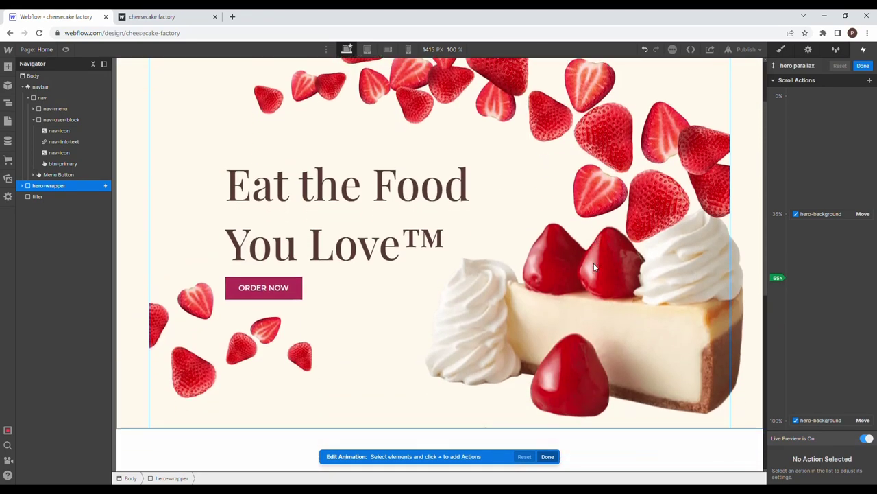
scroll(594, 267, "down", 2)
scroll(740, 373, "up", 4)
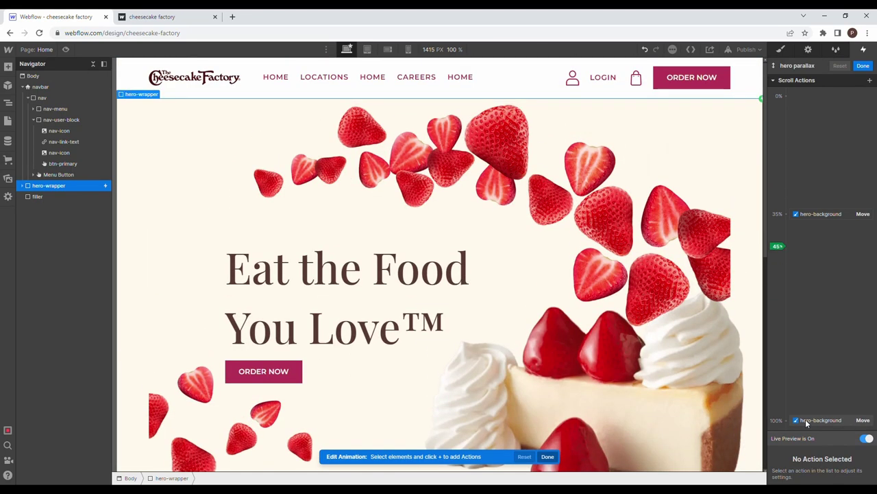
scroll(809, 422, "down", 1)
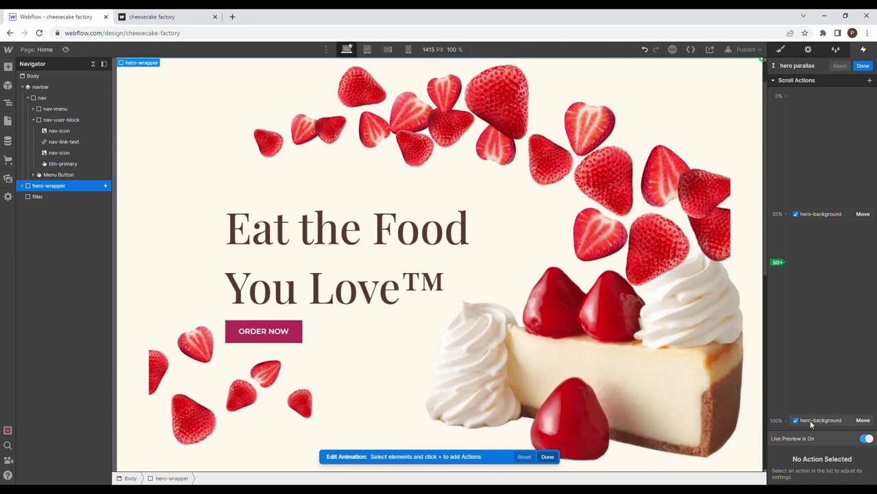
Step: Change the final hero-background Move keyframe from 100% to 50%
left_click(811, 421)
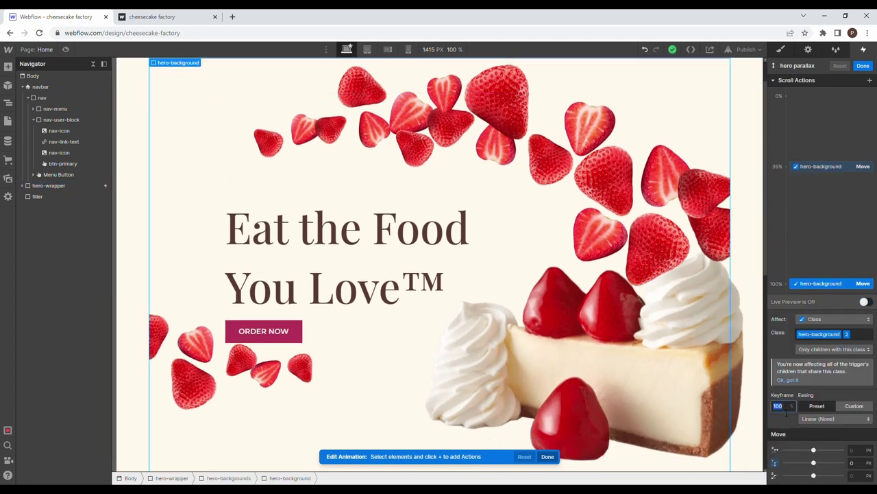
left_click(786, 410)
type("50")
key("Return")
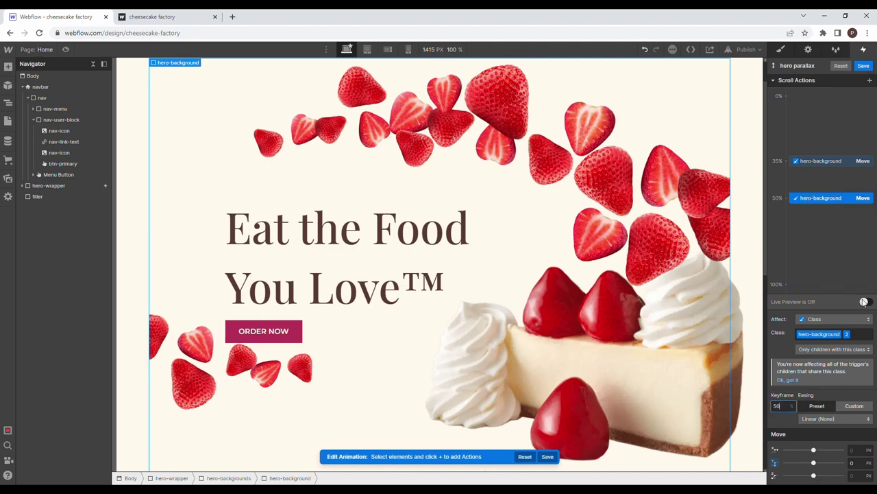
Step: Turn on Live Preview and scroll the canvas to check the strawberry motion
left_click(865, 301)
scroll(564, 327, "up", 1)
scroll(563, 327, "down", 1)
scroll(564, 327, "up", 1)
scroll(563, 327, "down", 1)
scroll(563, 327, "down", 2)
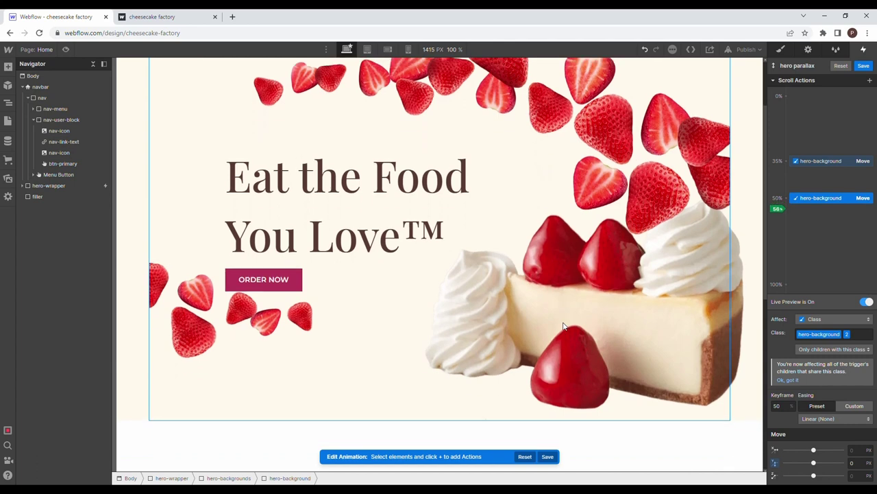
scroll(563, 327, "up", 1)
scroll(564, 327, "up", 3)
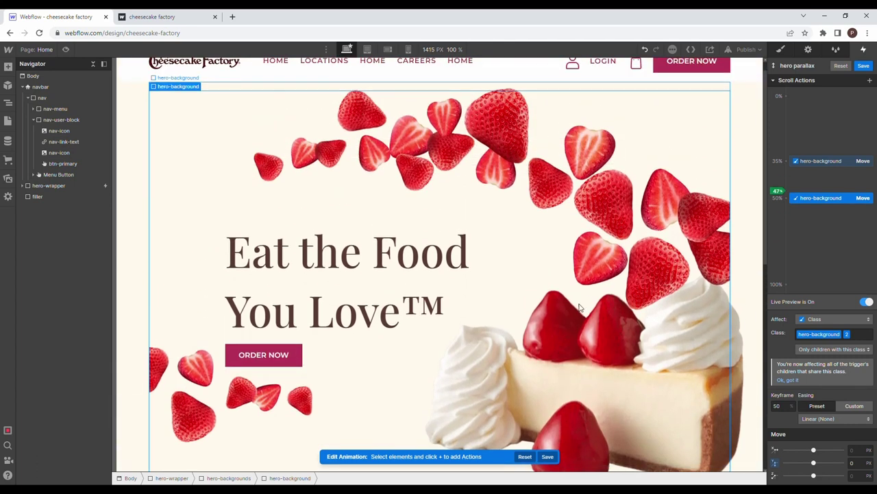
Step: Review the 35% and 50% keyframes, then select the third hero-background strawberry layer
left_click(811, 164)
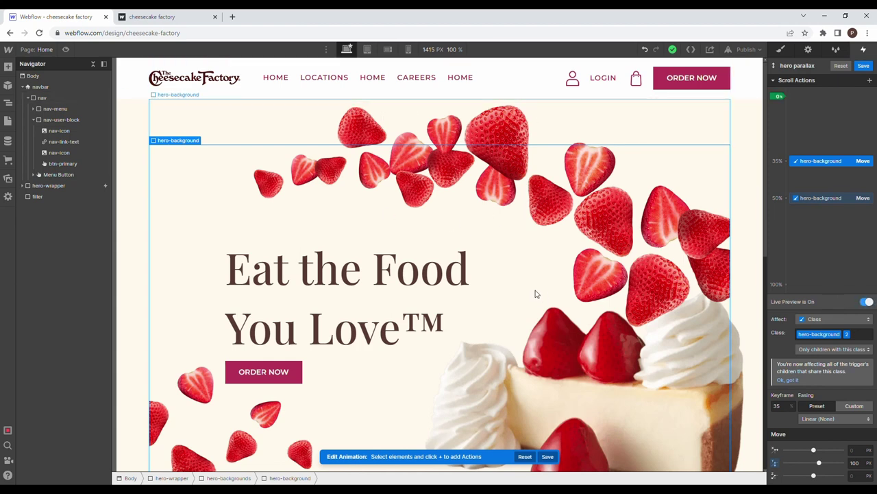
scroll(535, 294, "down", 3)
scroll(536, 294, "up", 3)
scroll(536, 289, "down", 2)
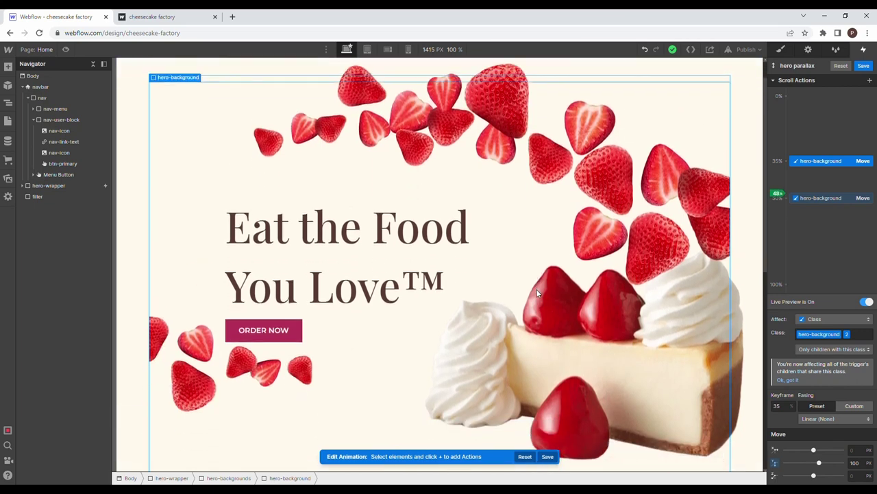
scroll(536, 289, "up", 3)
left_click(794, 199)
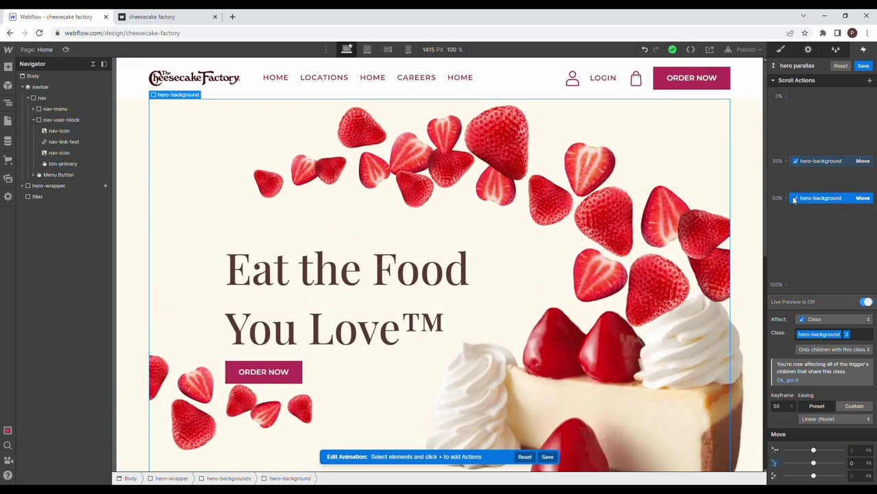
left_click(363, 229)
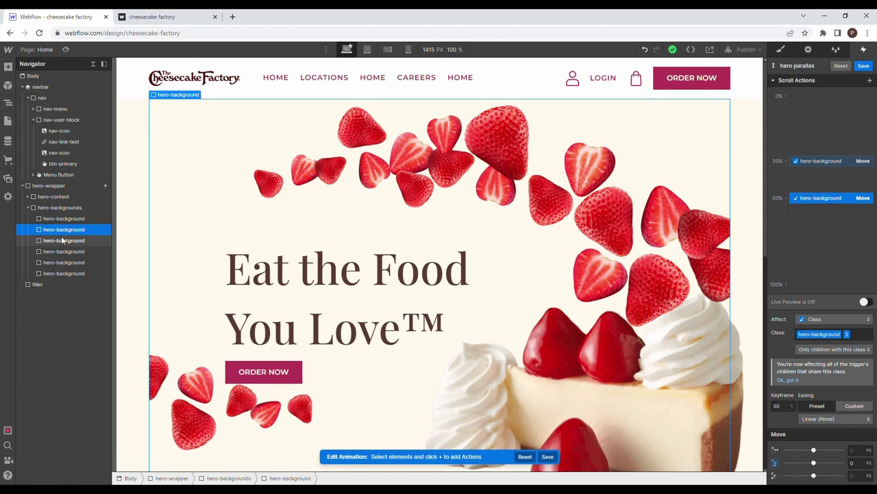
Step: Add Move keyframes at 37% (140 px) and 42% (120 px) for the third and fourth strawberry layers
left_click(790, 220)
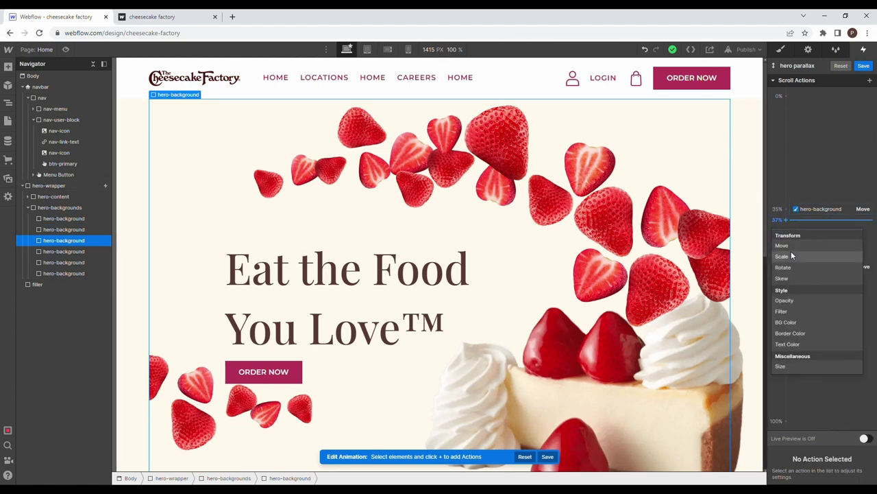
left_click(785, 246)
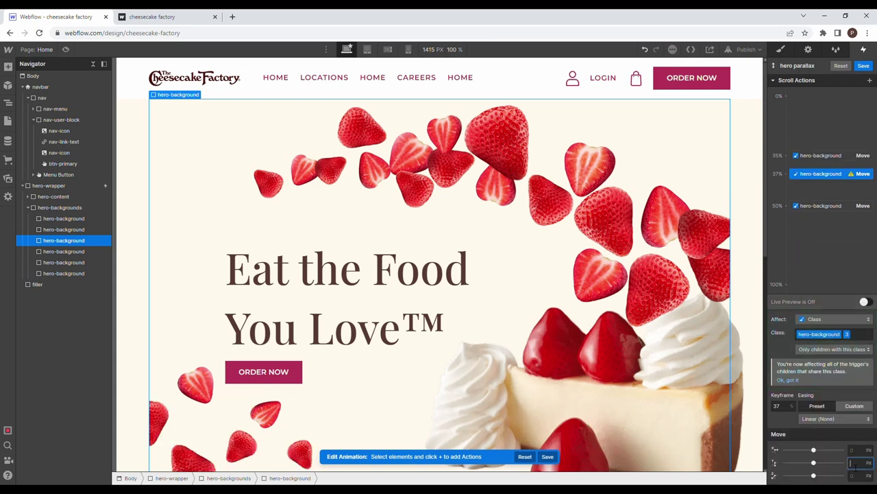
key("Return")
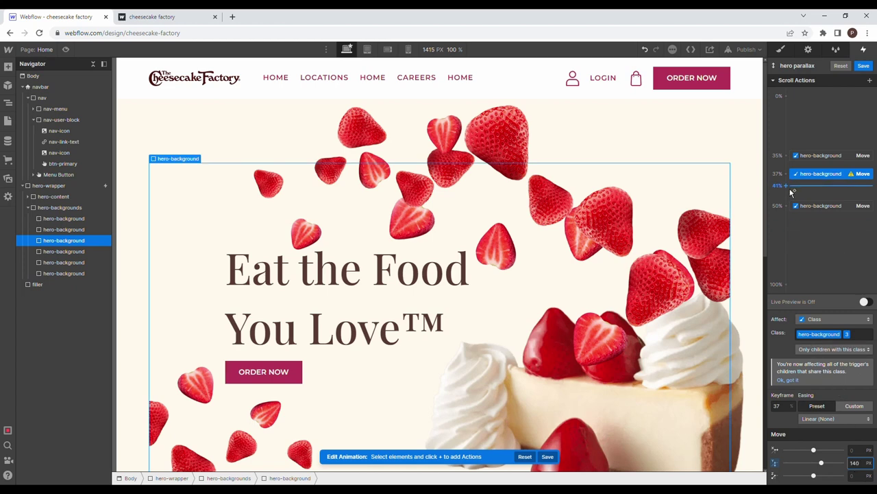
left_click(347, 220)
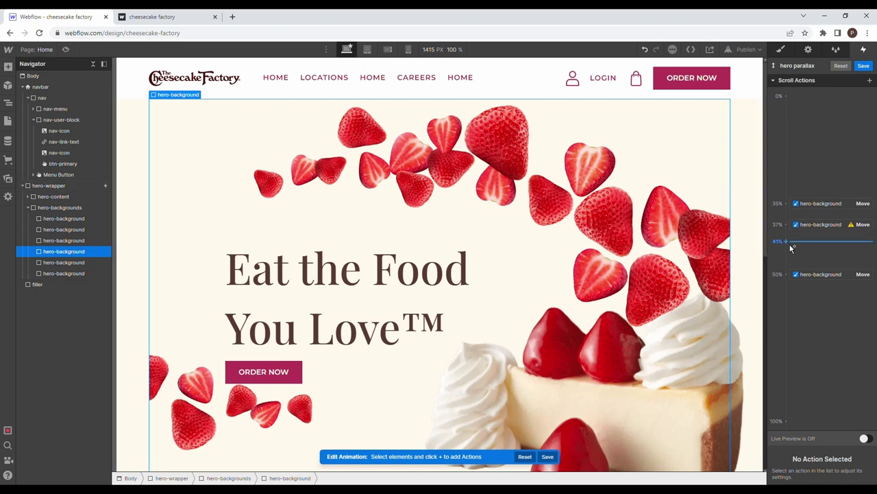
left_click(788, 245)
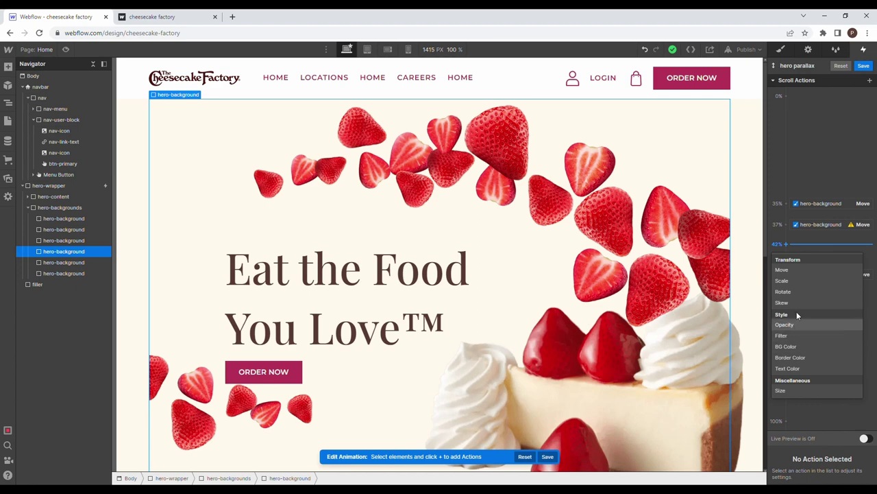
left_click(792, 271)
left_click(855, 463)
type("120")
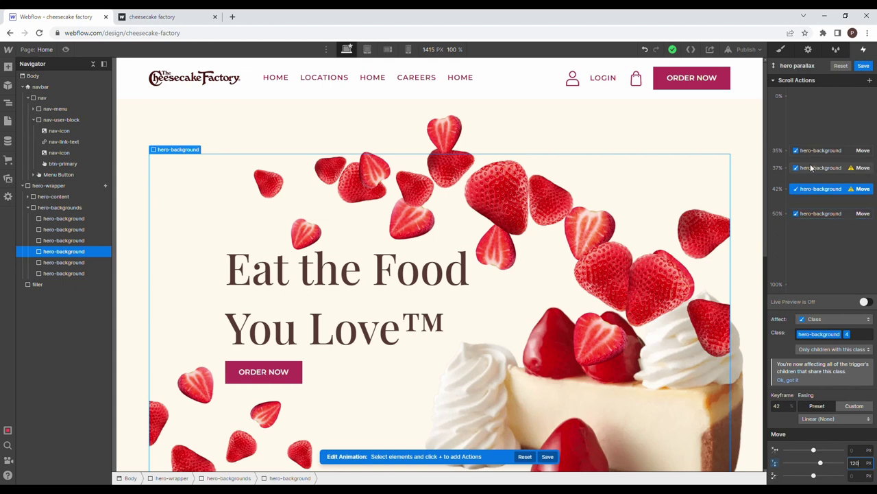
Step: Add a second 50% Move action bringing hero-background 3 back to Y 0
left_click(815, 168)
left_click(788, 215)
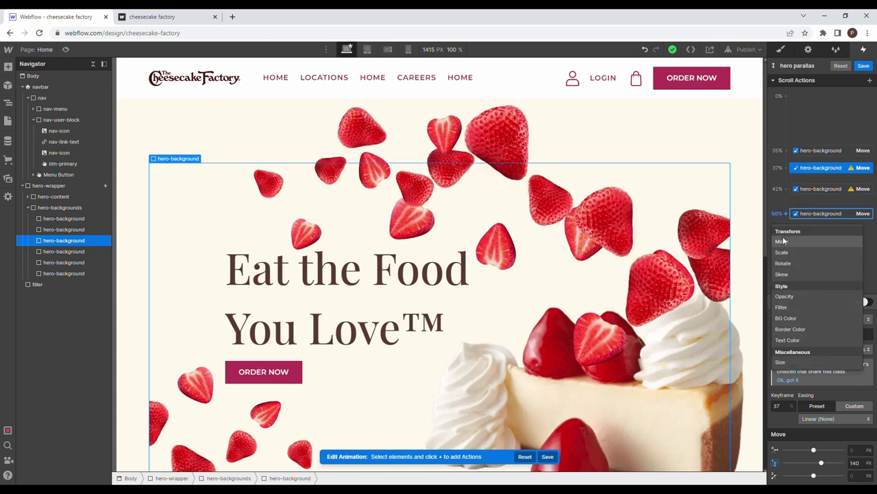
left_click(863, 461)
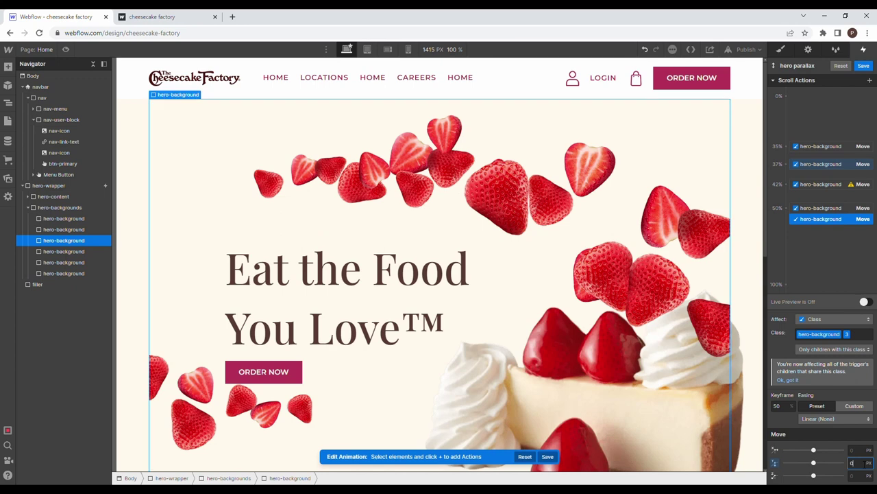
left_click(812, 185)
left_click(782, 208)
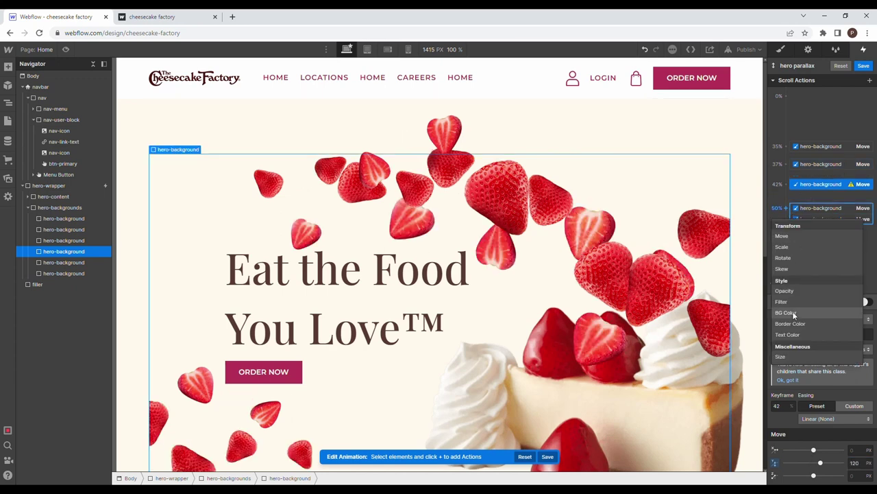
left_click(833, 219)
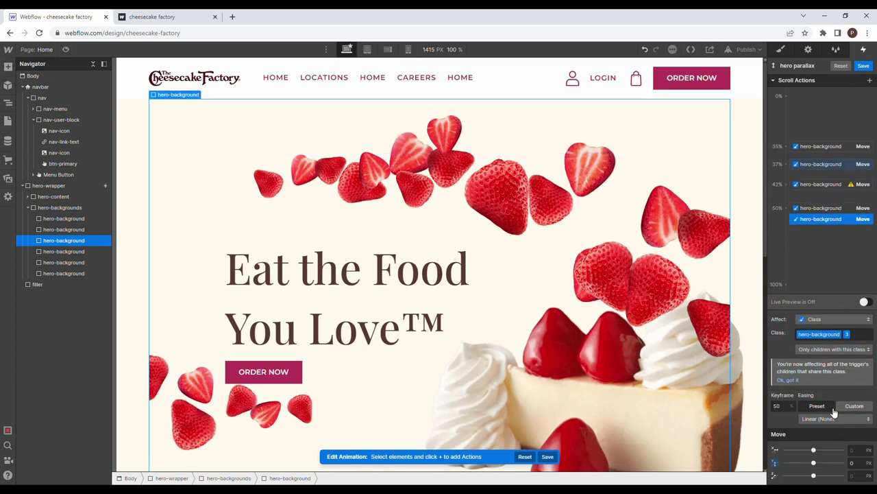
Step: Add a Move action, drag it into the 50% group, and delete the extra duplicate
left_click(785, 195)
left_click(802, 211)
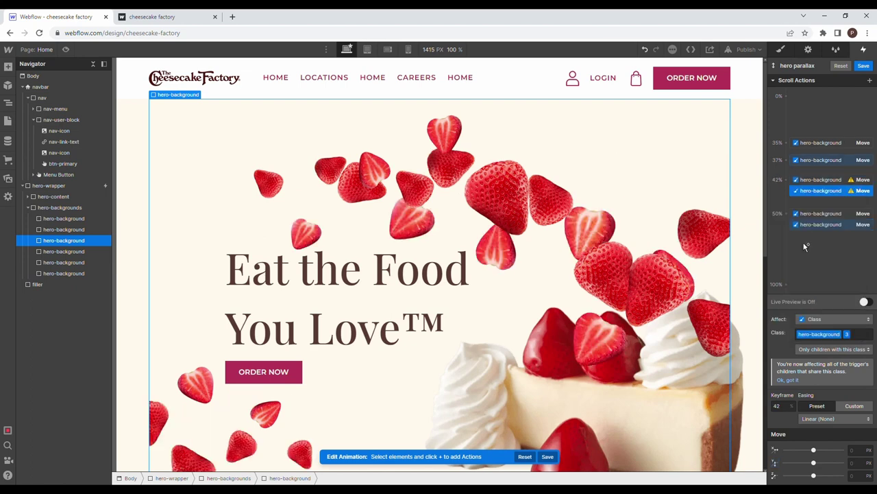
left_click_drag(817, 197, 819, 224)
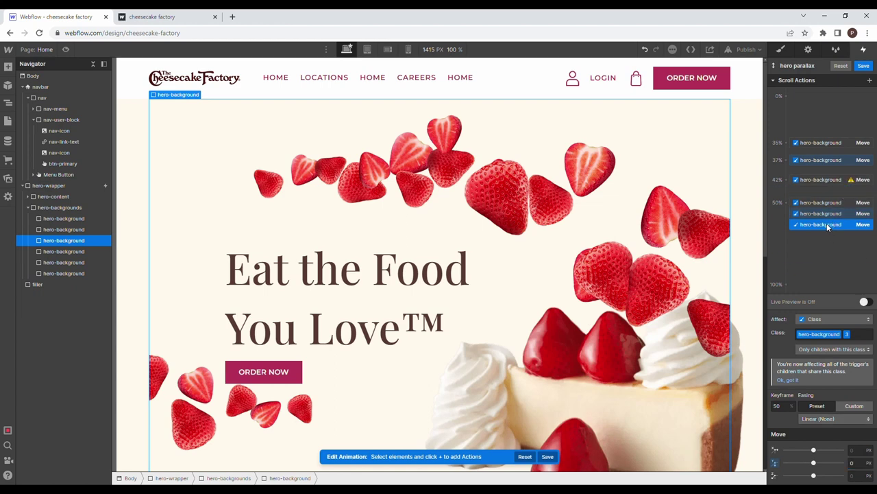
key("Delete")
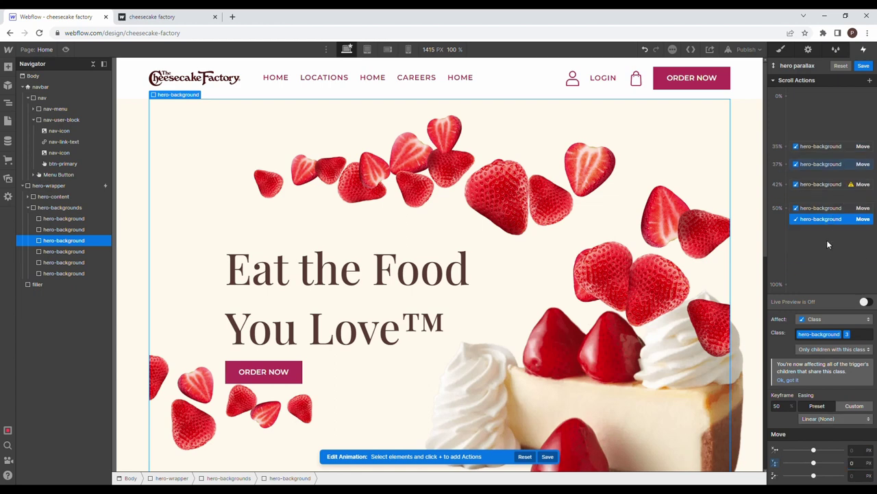
Step: Add a third Move action at 50% with Y set to 0 px, then enable Live Preview
left_click(803, 185)
left_click(789, 209)
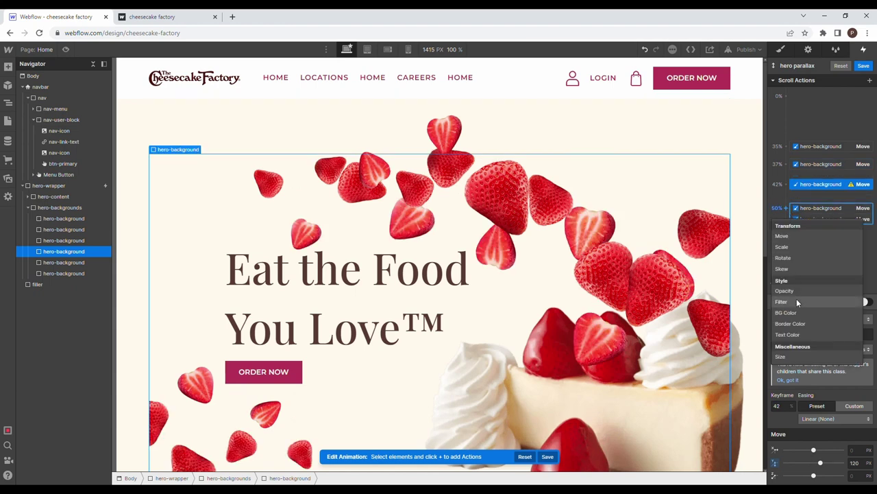
left_click(798, 240)
left_click(856, 463)
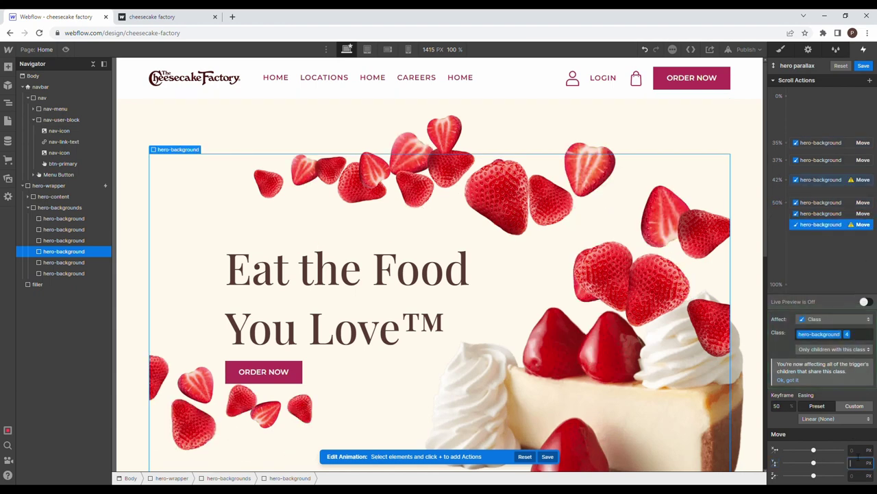
type("0")
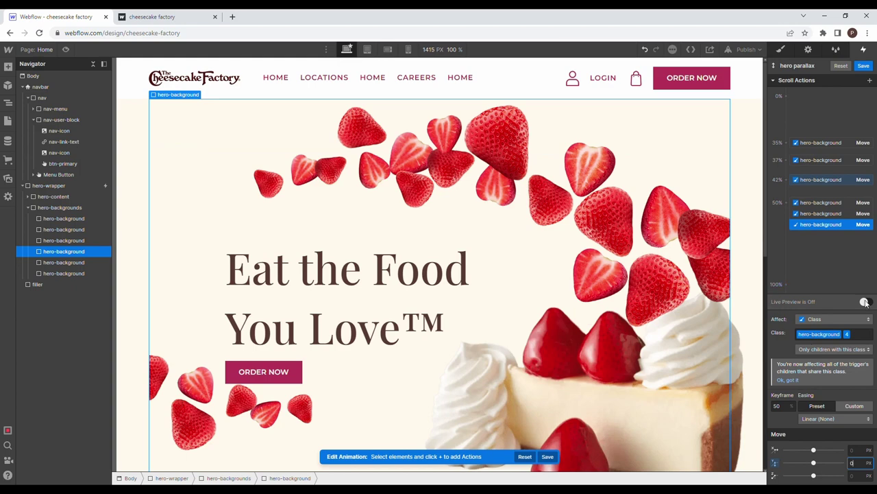
left_click(866, 302)
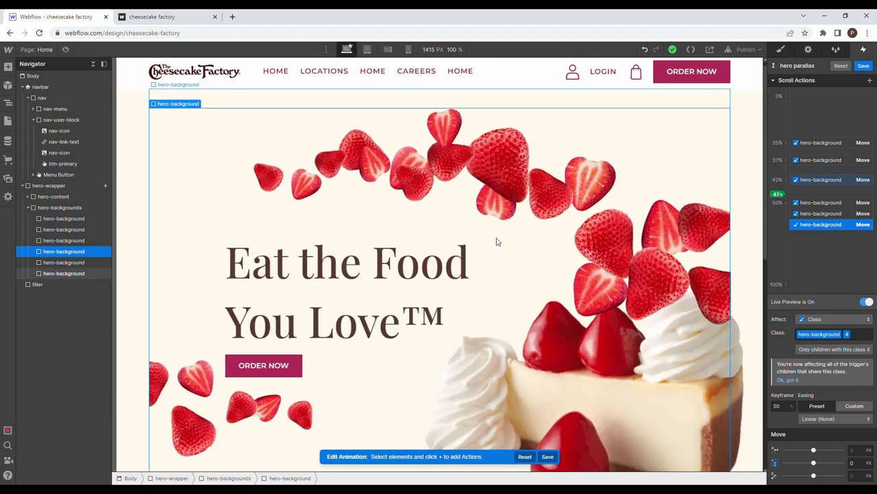
Step: Scroll the canvas to watch the staggered strawberry layers, then select the second 50% Move action
scroll(498, 242, "down", 3)
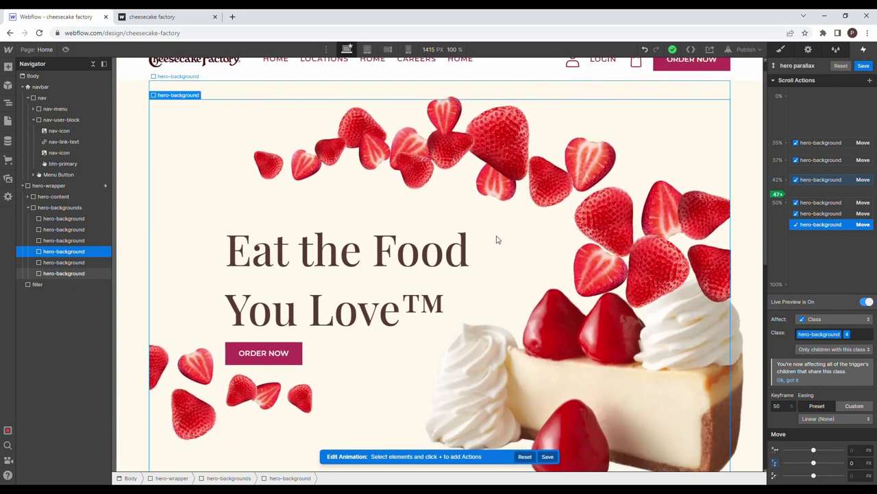
scroll(498, 238, "up", 2)
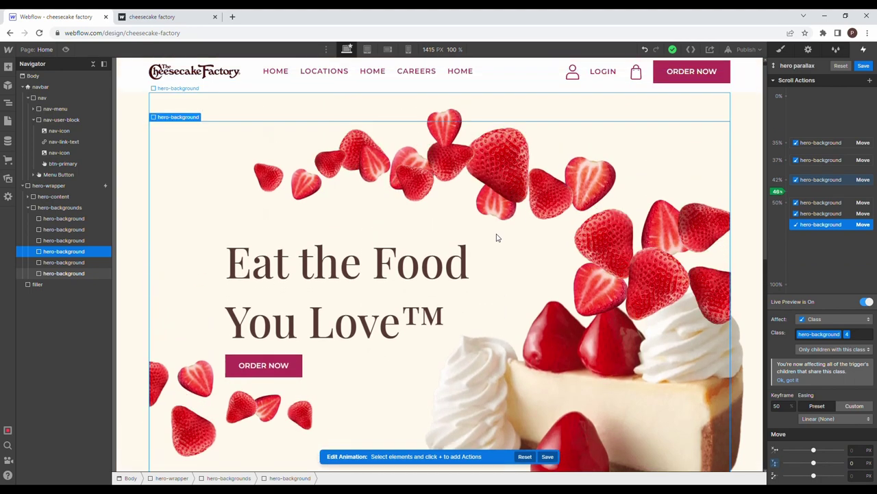
scroll(498, 234, "down", 3)
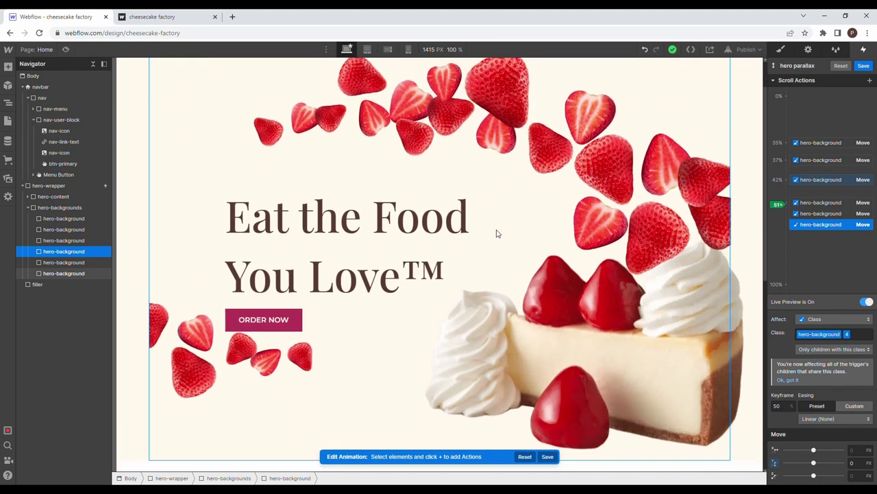
scroll(497, 230, "up", 3)
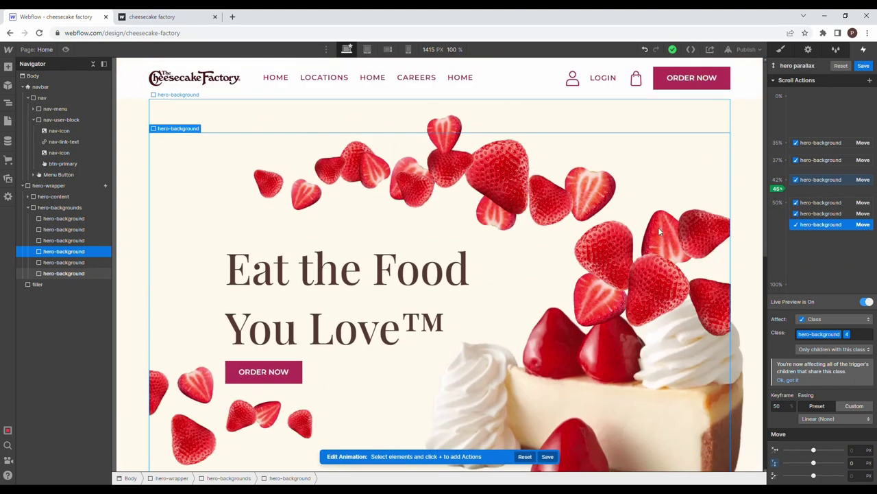
left_click(824, 215)
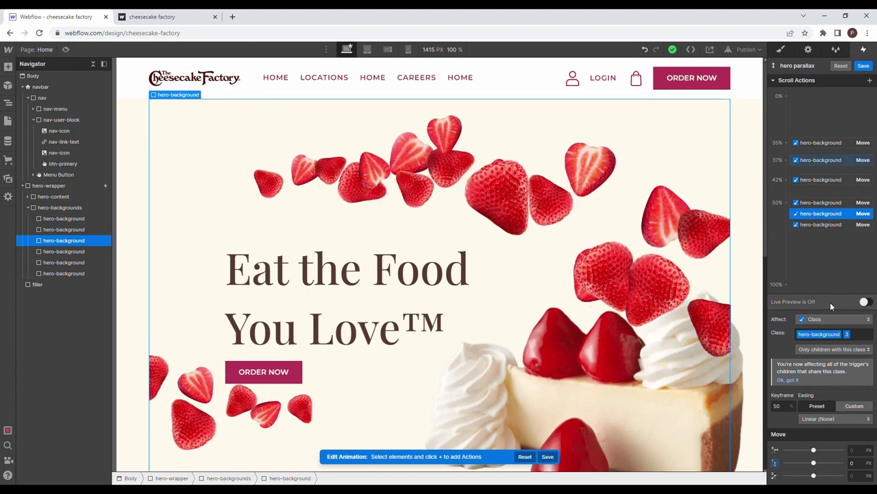
Step: Retarget the third 50% Move action from hero-background 4 to hero-background 5
left_click(817, 181)
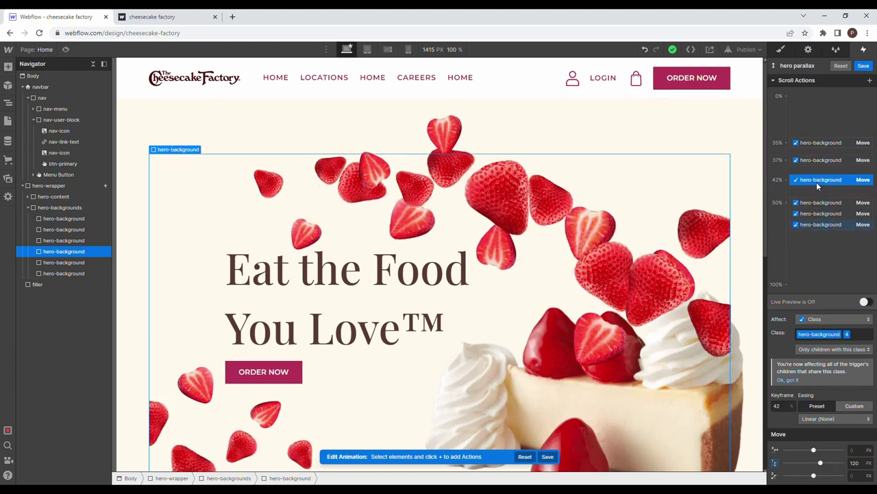
left_click(820, 143)
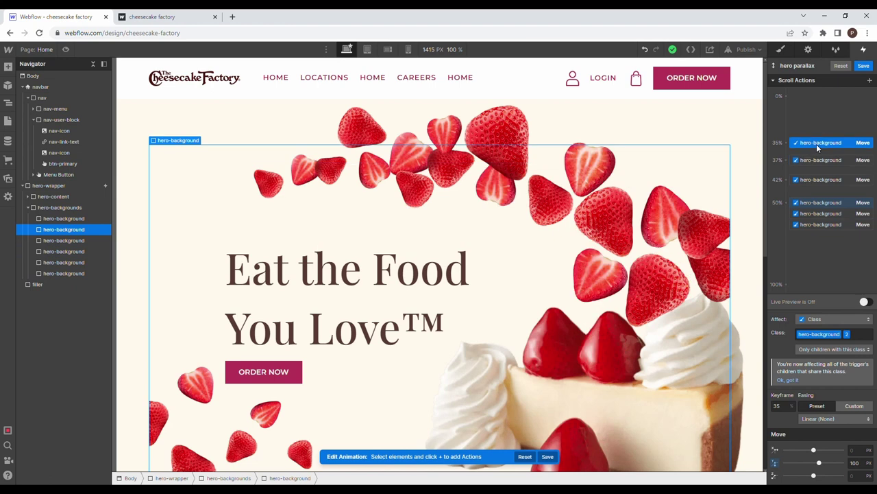
left_click(827, 225)
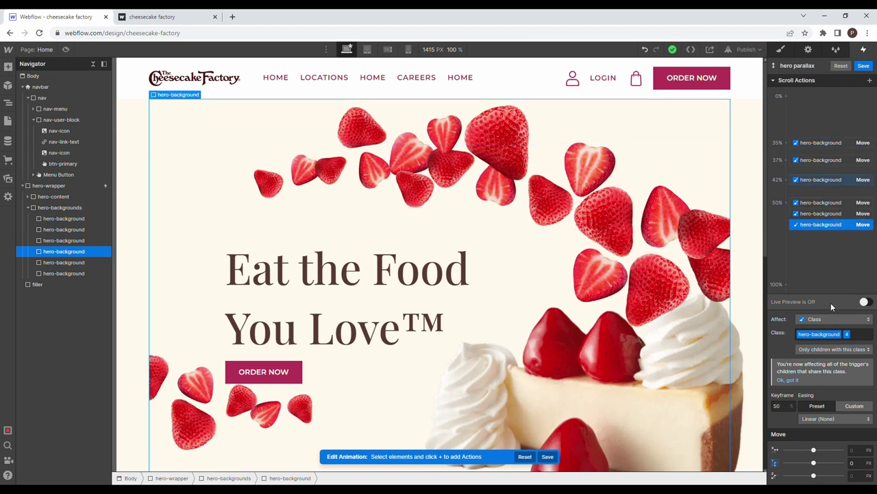
left_click(858, 334)
key("BackSpace")
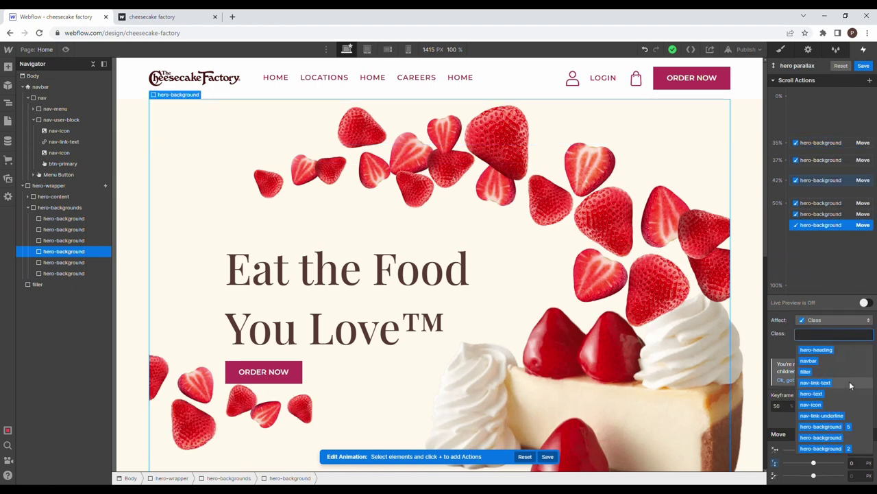
left_click(844, 427)
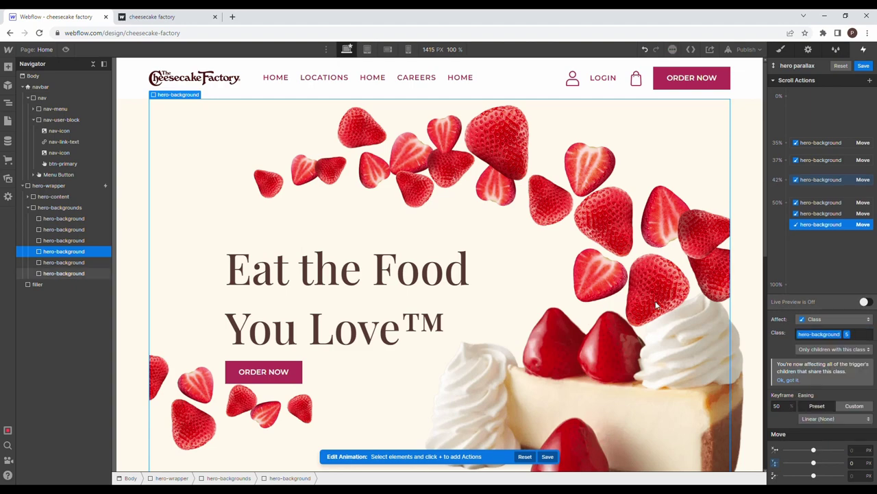
Step: Turn on Live Preview and scroll the canvas to check the staggered parallax
scroll(656, 305, "down", 1)
left_click(865, 301)
scroll(632, 293, "down", 1)
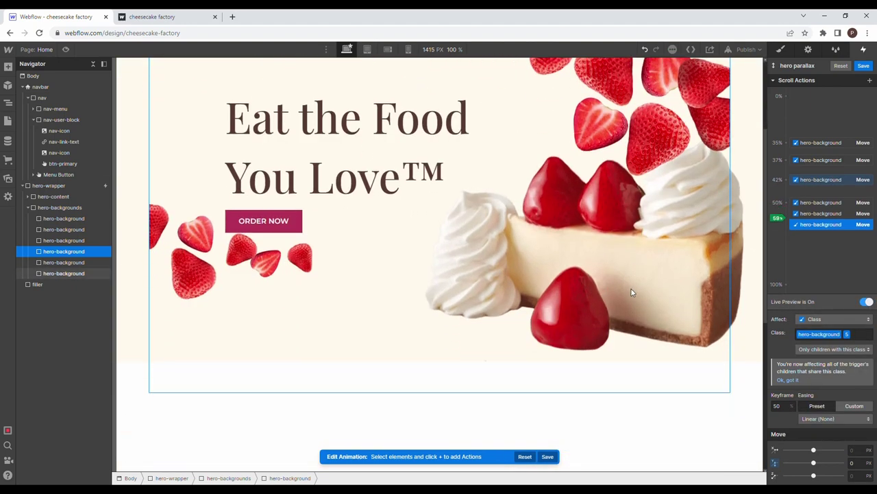
scroll(632, 293, "up", 2)
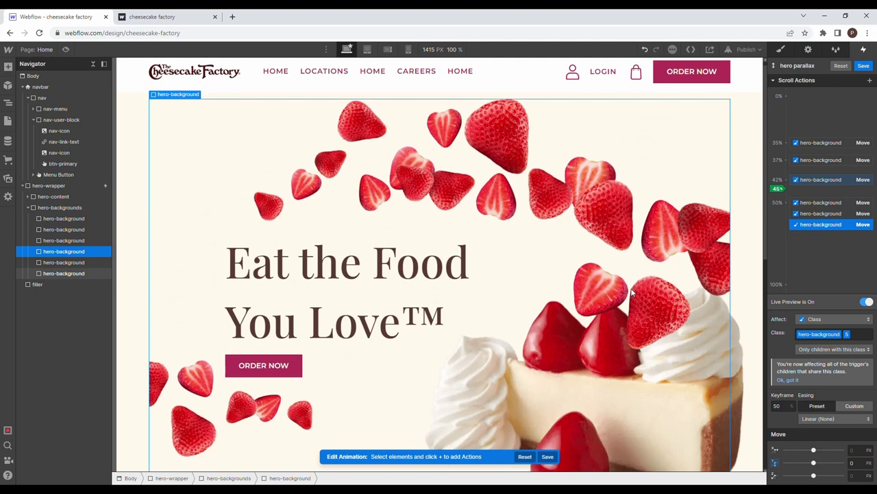
scroll(627, 284, "down", 3)
scroll(615, 268, "up", 1)
scroll(614, 268, "up", 2)
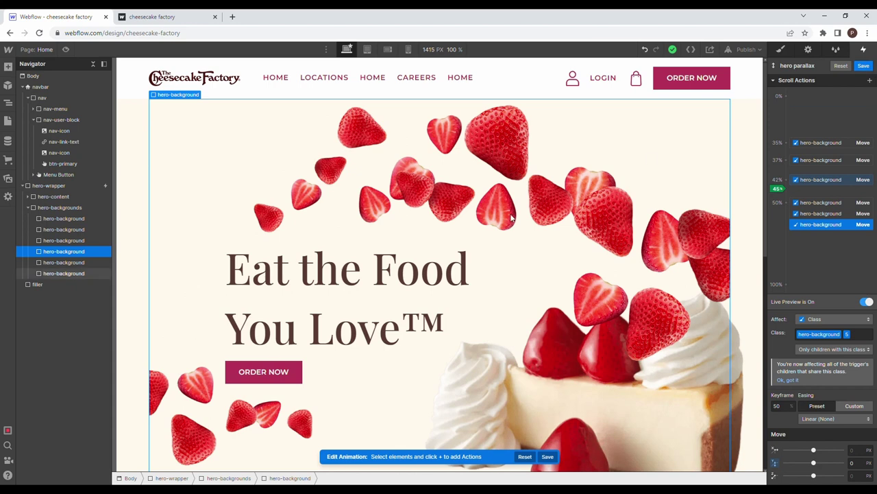
scroll(394, 310, "down", 2)
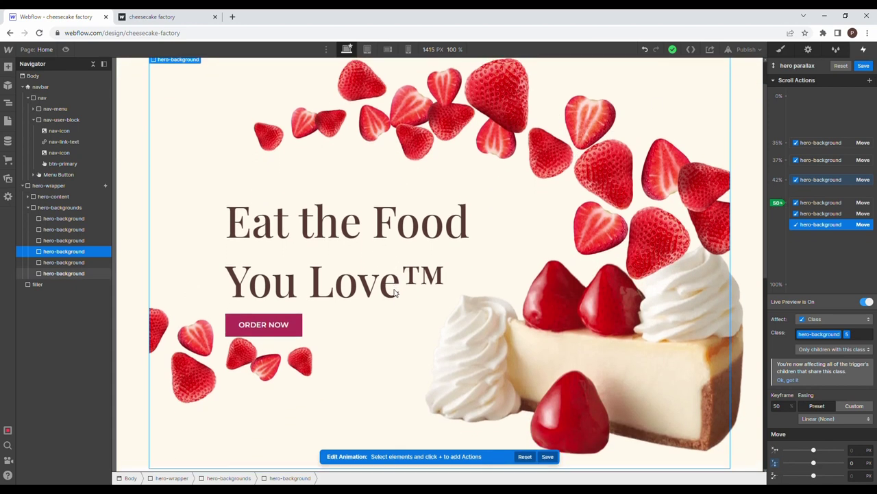
scroll(395, 291, "up", 2)
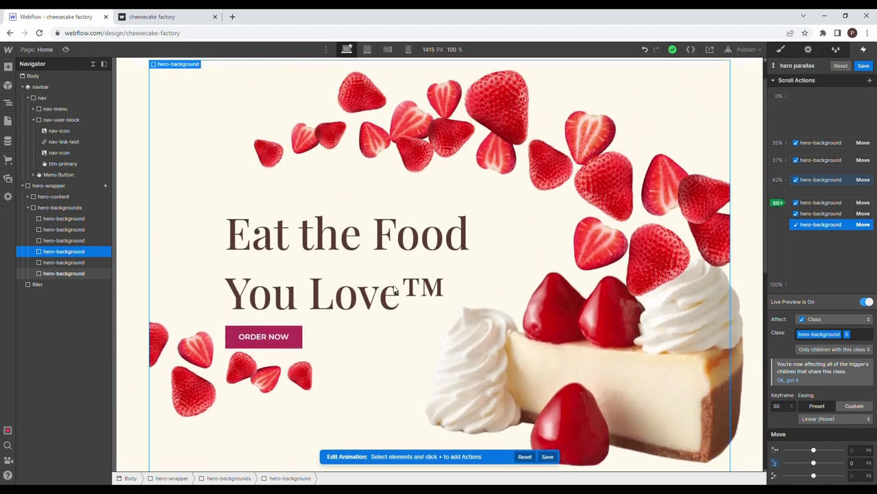
scroll(395, 284, "down", 2)
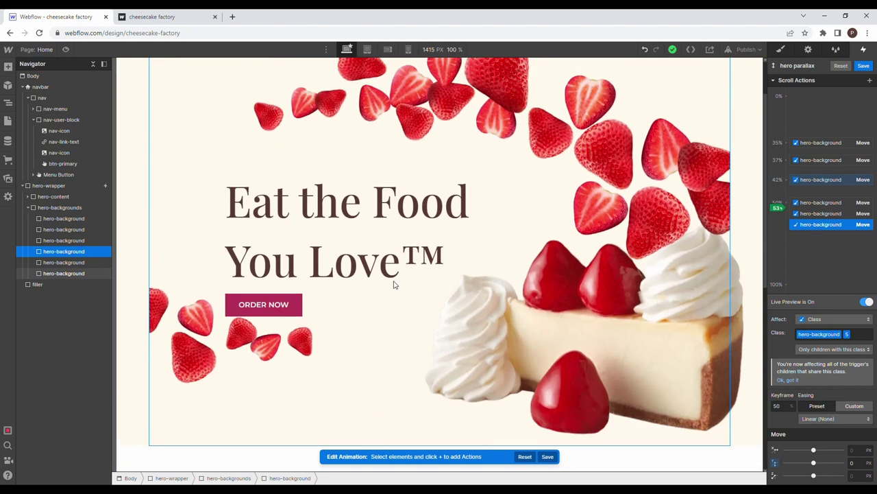
Step: Save the hero parallax animation and view the strawberry hero on the published site tab
left_click(868, 67)
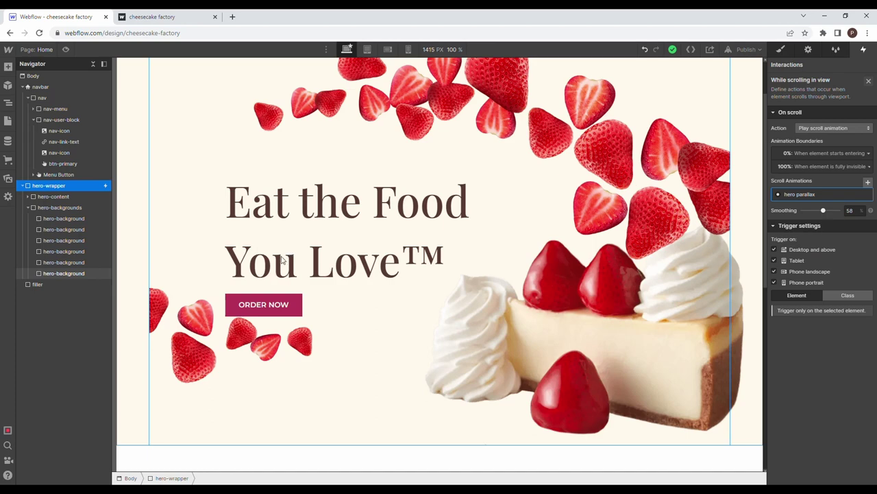
scroll(194, 139, "up", 2)
key("ctrl+Tab")
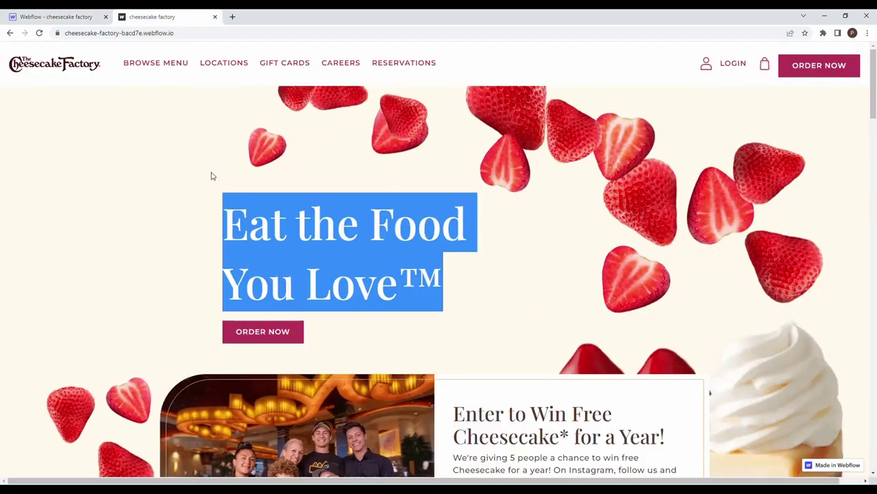
scroll(157, 174, "down", 3)
left_click(148, 169)
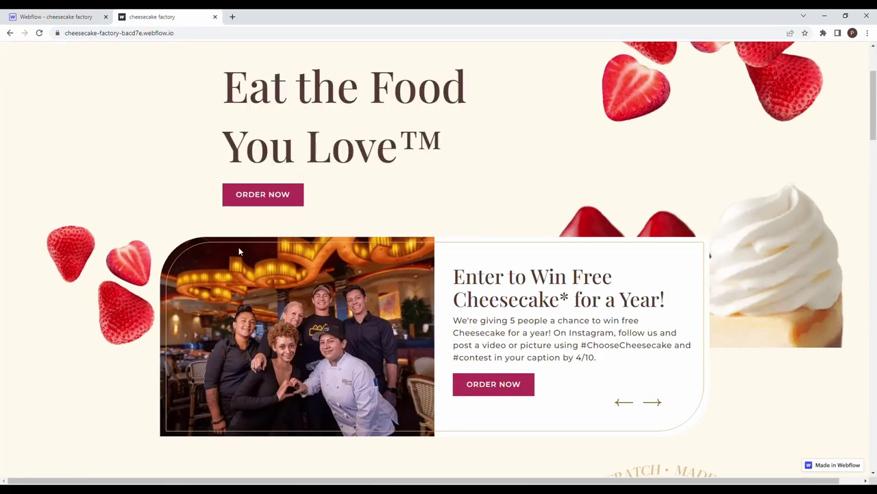
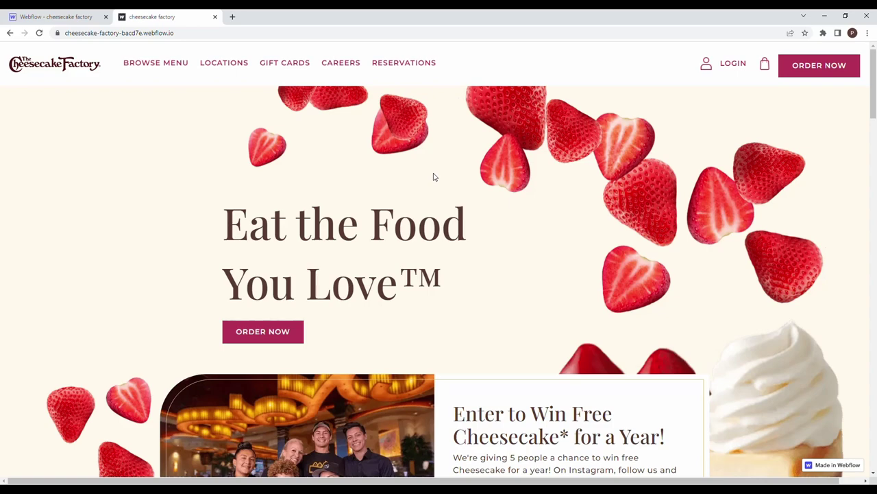
Step: Scroll through the published hero and promo slider, then return to the 'Webflow - cheesecake factory' tab
scroll(403, 159, "down", 1)
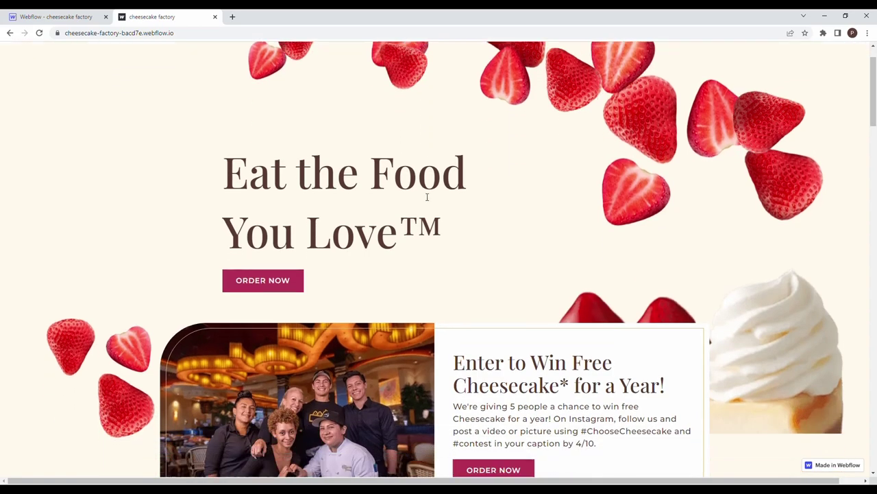
scroll(429, 198, "up", 1)
scroll(427, 193, "down", 1)
scroll(427, 192, "down", 1)
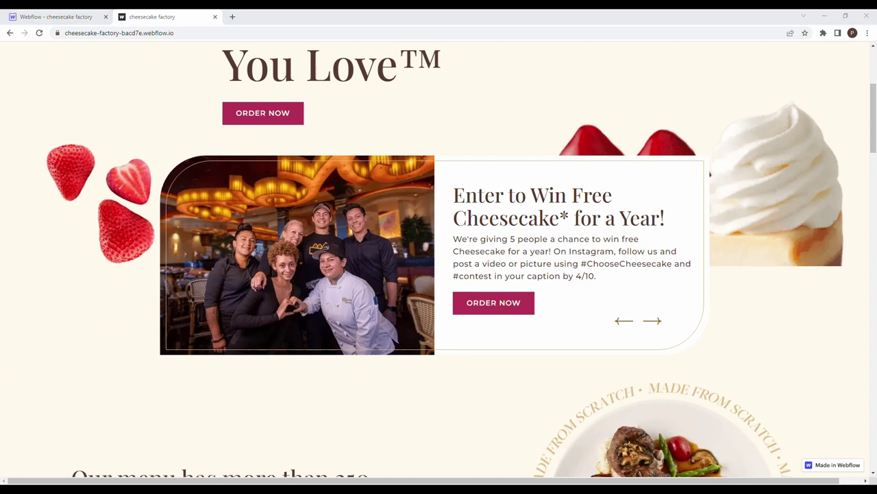
left_click(73, 13)
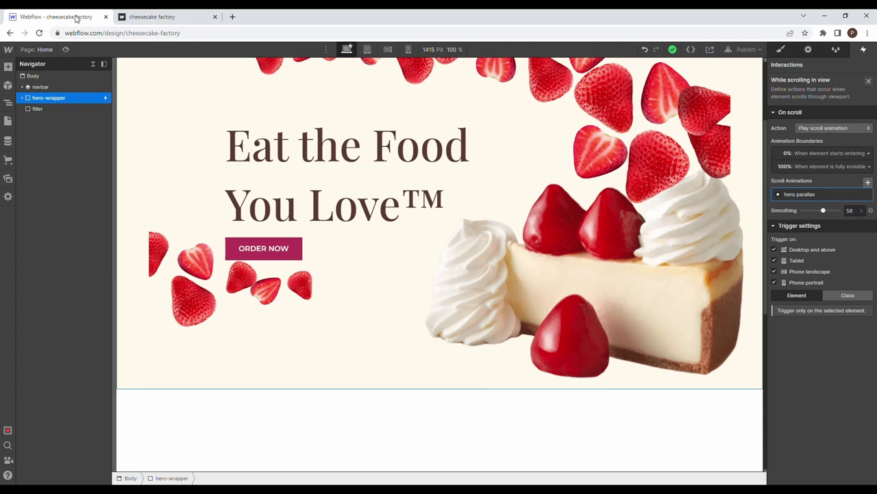
Step: Drop a Div Block into hero-wrapper, class it slider-wrapper, and give it 45vh height
left_click(7, 67)
left_click_drag(39, 228, 31, 196)
left_click(28, 120)
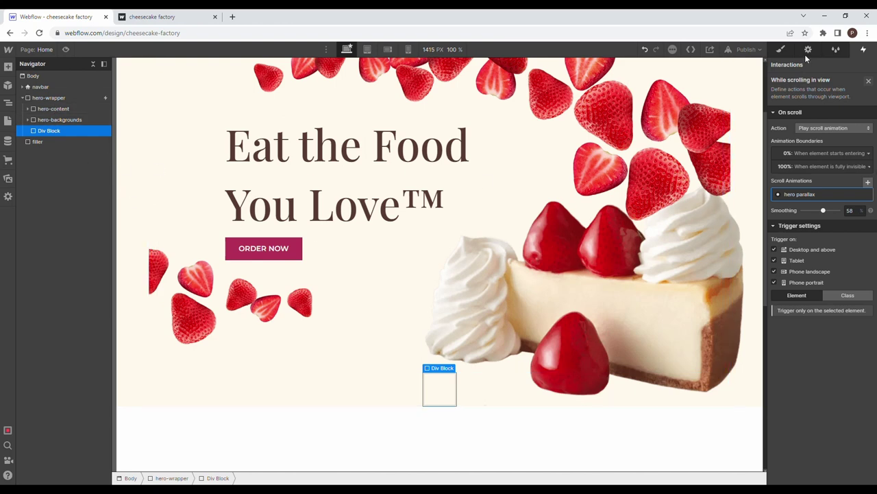
left_click(781, 50)
left_click(800, 94)
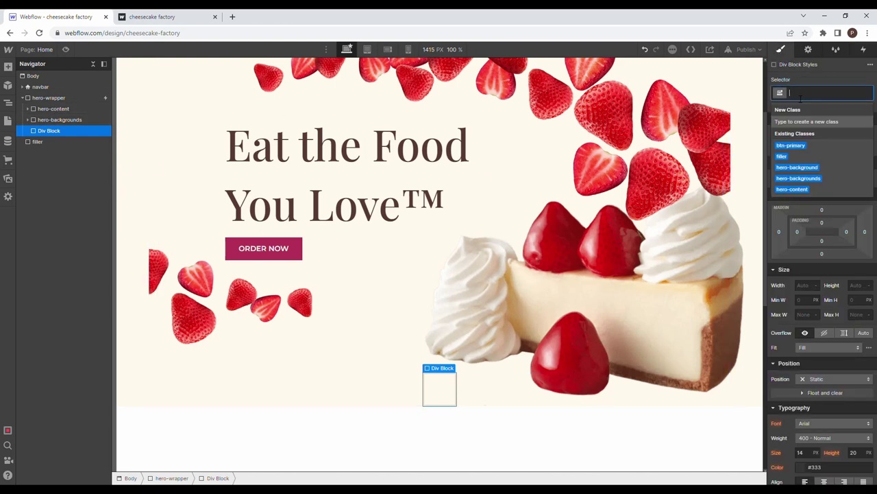
type("slid")
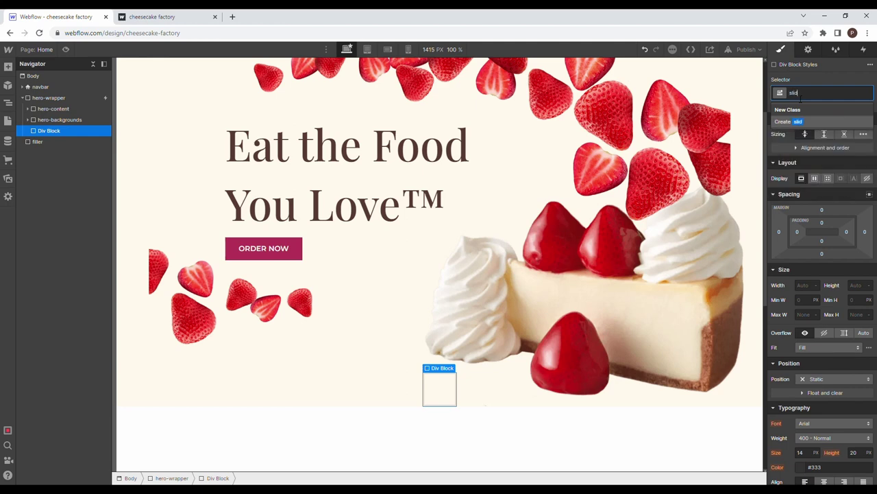
type("er-wer")
key("Return")
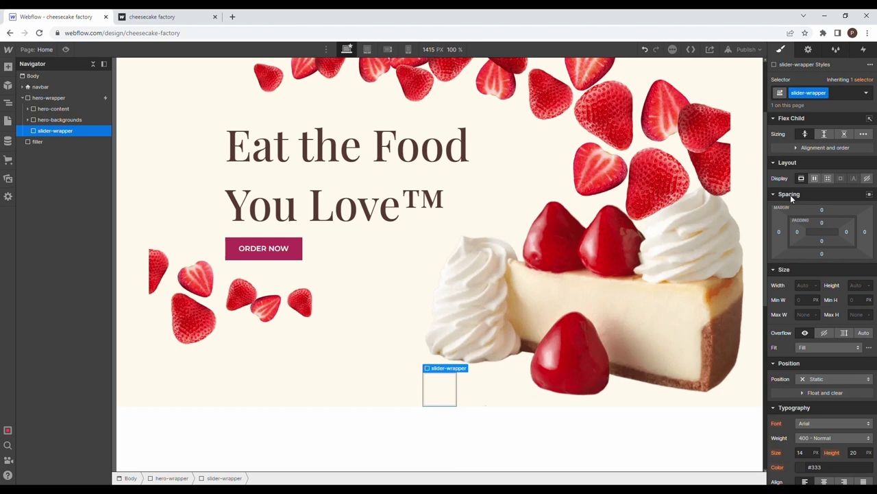
left_click(855, 285)
type("45vh")
key("Return")
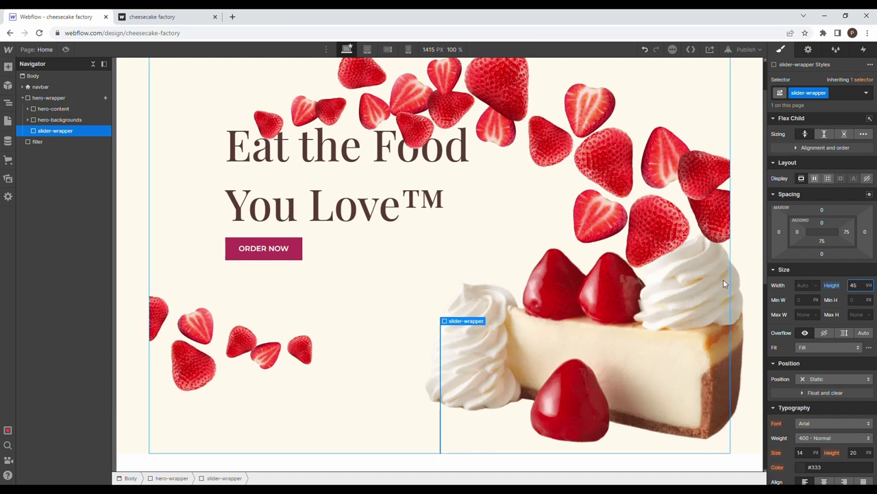
Step: Make slider-wrapper absolutely positioned and pinned to the hero's bottom corner
left_click(829, 379)
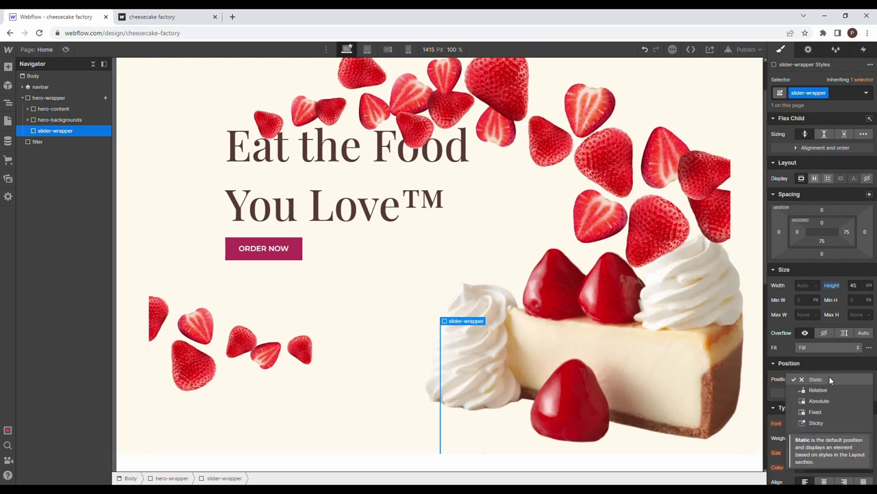
left_click(822, 401)
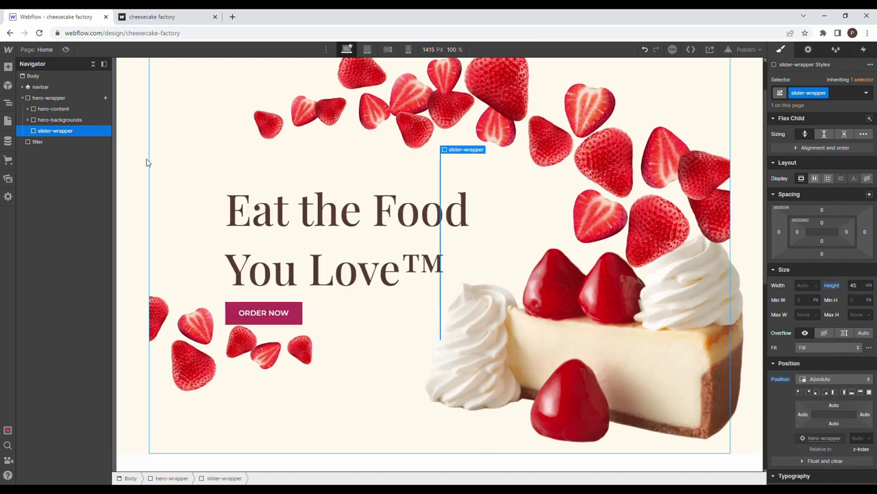
left_click(69, 98)
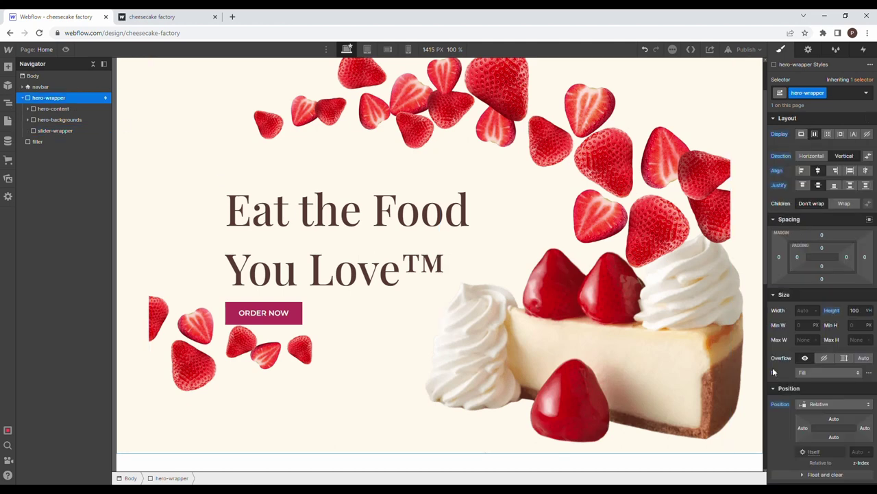
left_click(103, 131)
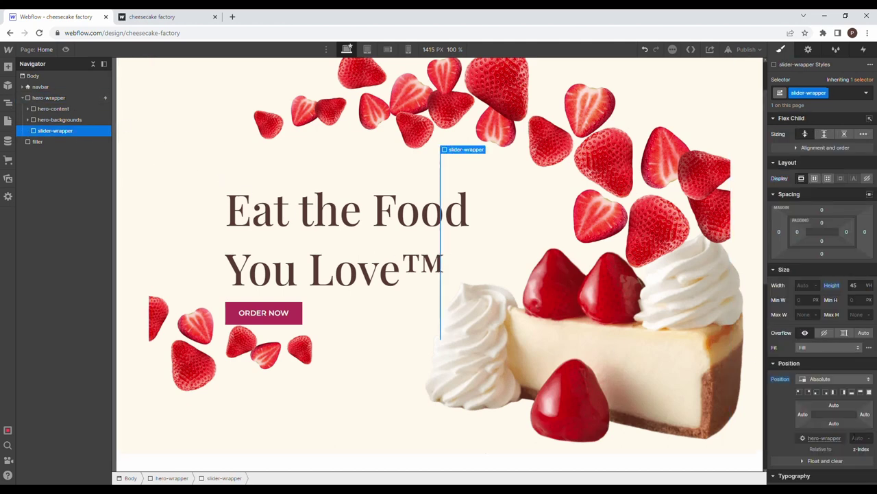
left_click(825, 391)
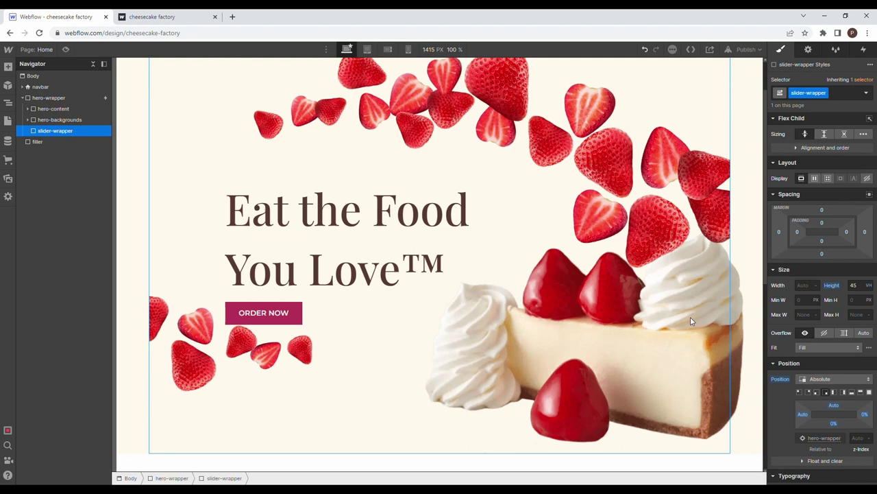
scroll(690, 316, "down", 4)
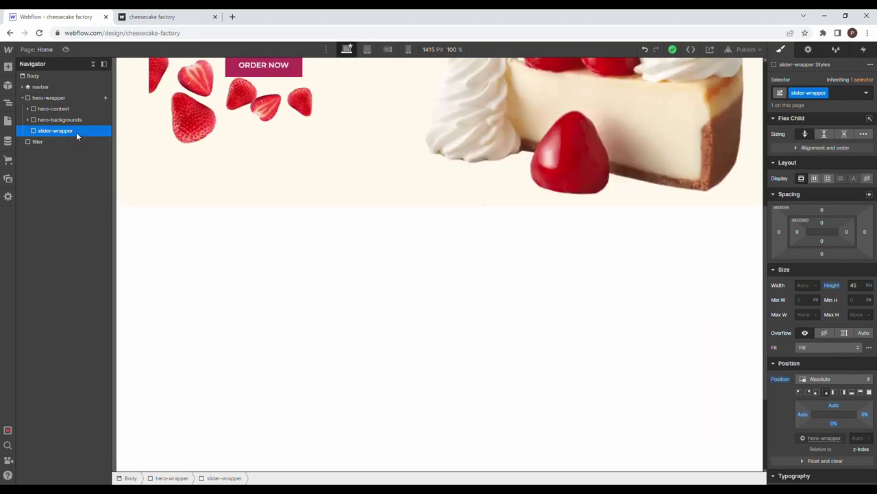
scroll(402, 233, "up", 4)
scroll(402, 233, "up", 1)
scroll(711, 355, "down", 3)
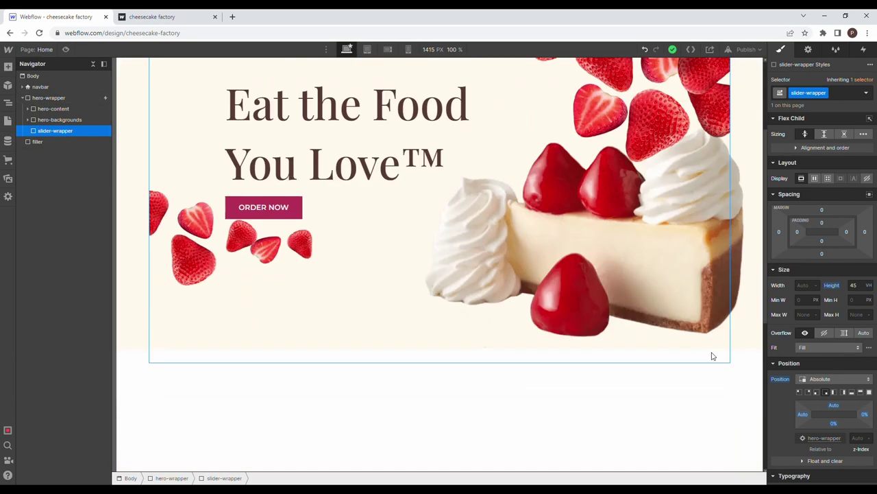
scroll(854, 401, "down", 3)
scroll(854, 401, "down", 3)
Step: Adjust slider-wrapper's background colour and stretch it across the hero's bottom edge
left_click(800, 223)
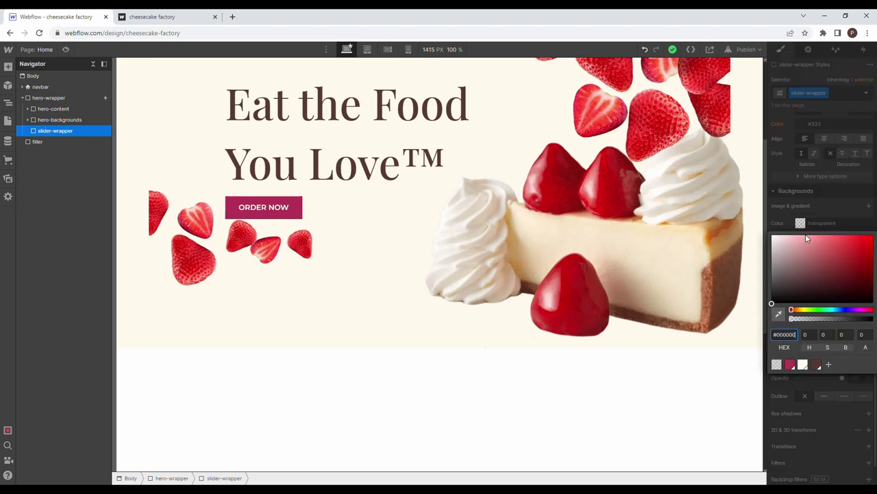
left_click_drag(773, 259, 744, 221)
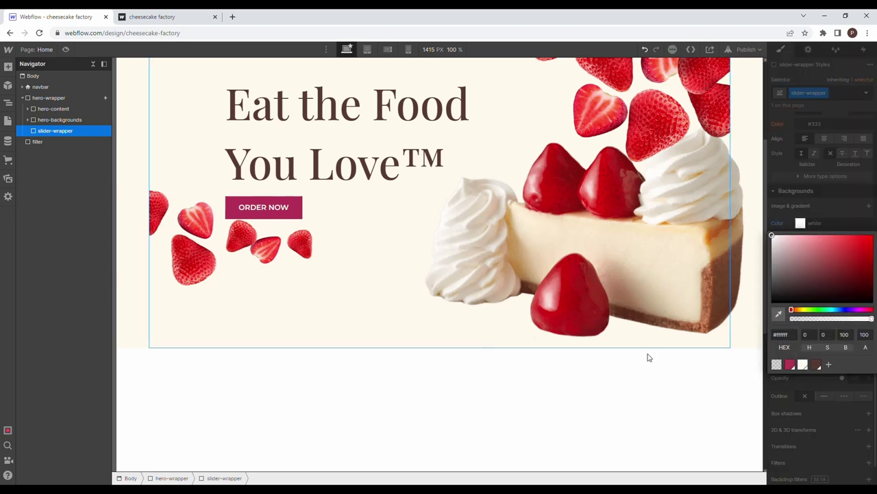
scroll(432, 276, "up", 3)
left_click(815, 198)
scroll(834, 236, "up", 3)
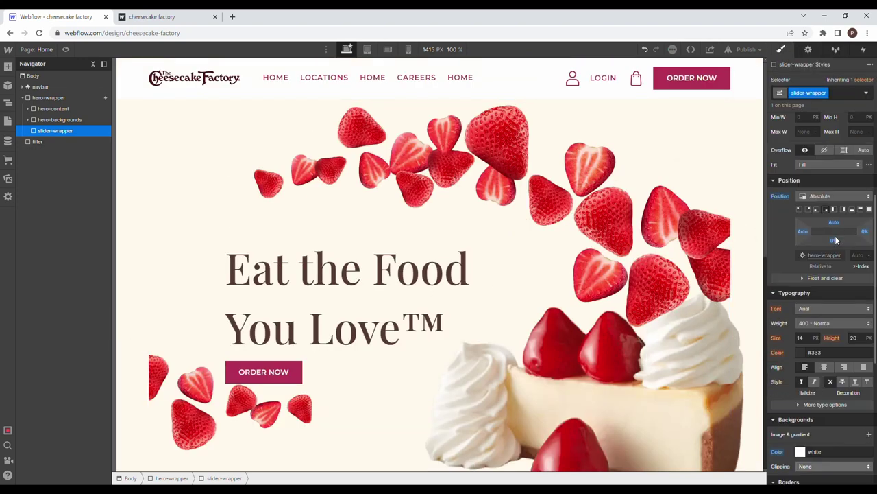
left_click(817, 209)
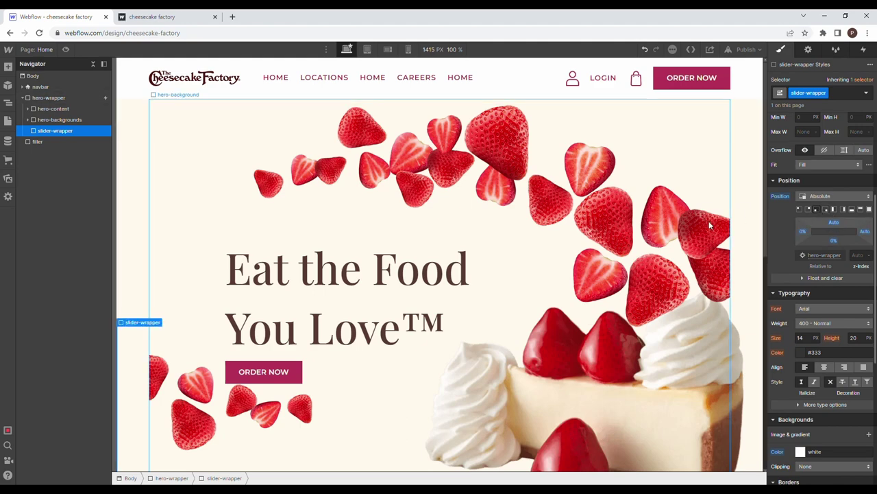
scroll(533, 243, "down", 2)
scroll(533, 242, "up", 2)
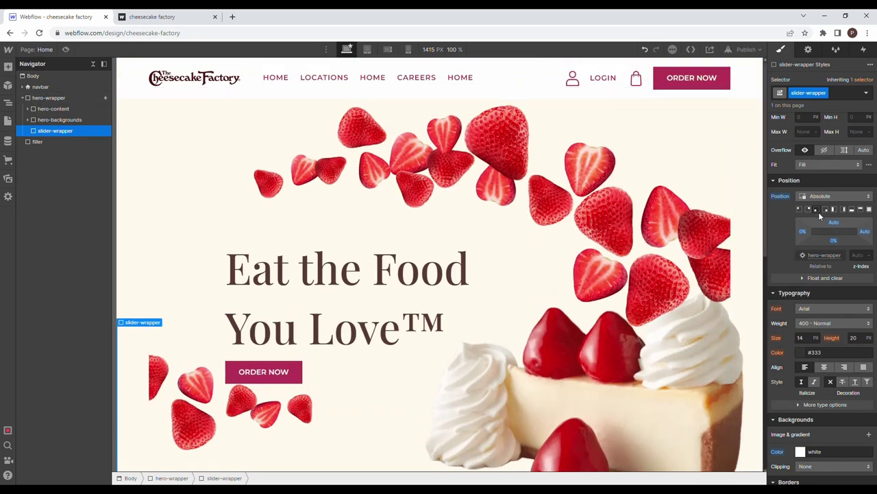
left_click(847, 211)
Step: Set slider-wrapper to 100% width, a -20% bottom offset, and a transparent background
scroll(594, 243, "down", 3)
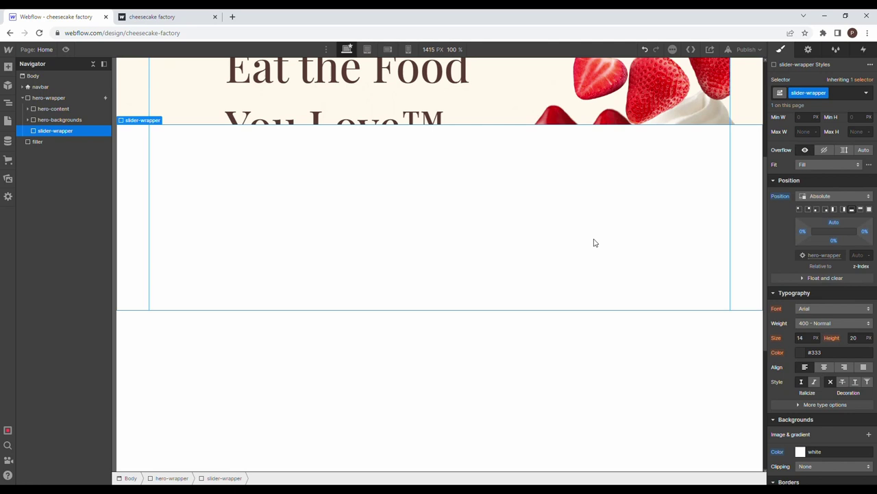
scroll(595, 243, "up", 1)
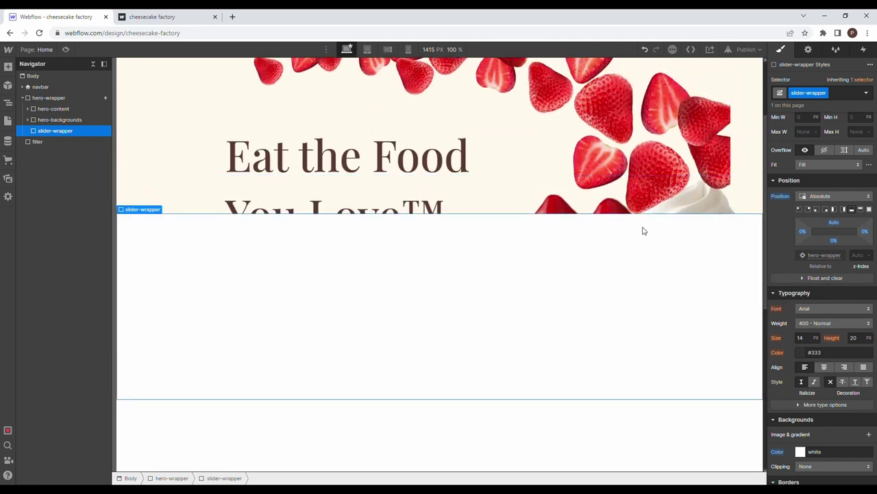
scroll(643, 233, "up", 2)
scroll(812, 288, "up", 3)
left_click(808, 288)
type("100%")
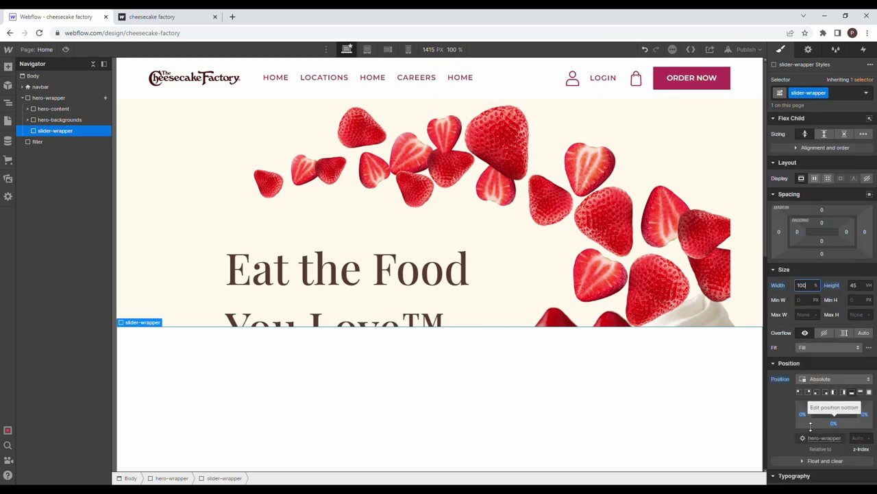
left_click(838, 433)
left_click_drag(838, 434, 838, 440)
scroll(673, 311, "down", 3)
scroll(837, 388, "down", 5)
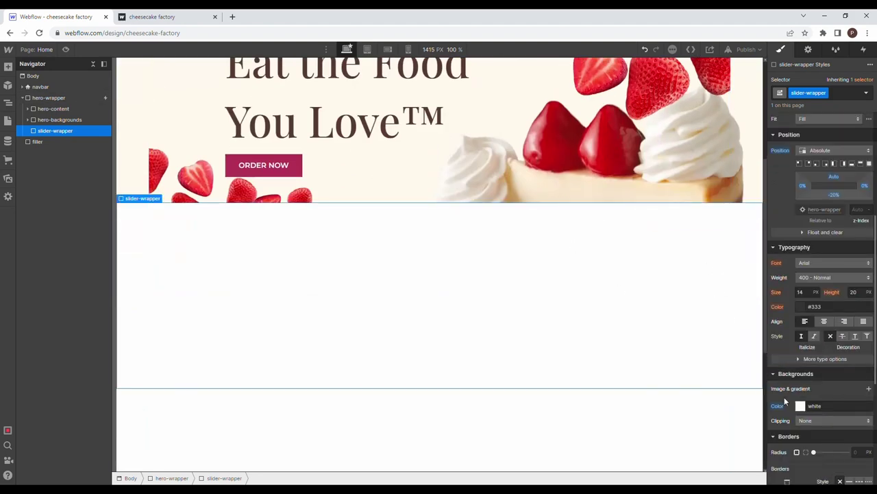
left_click(777, 407, "alt")
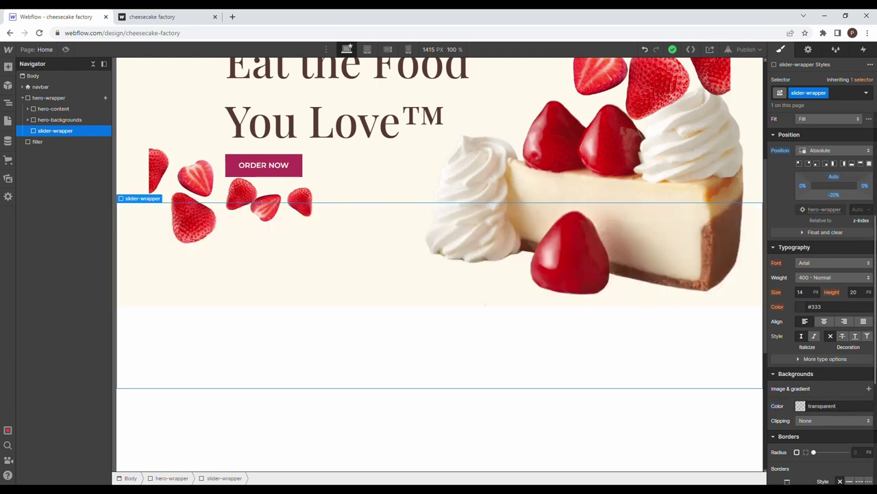
Step: Set slider-wrapper to Display Flex with its contents centred vertically and horizontally
scroll(819, 192, "up", 5)
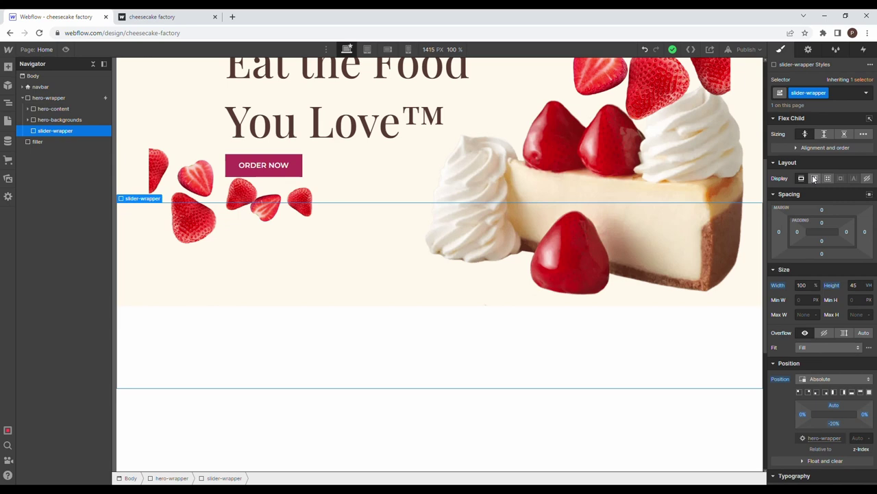
left_click(815, 178)
left_click(819, 215)
left_click(818, 229)
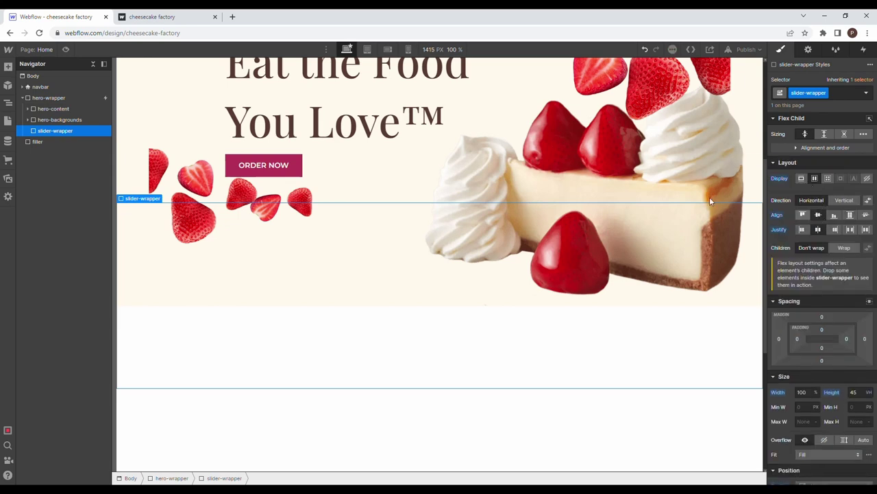
left_click(8, 66)
Step: Add a Slider inside slider-wrapper, class it slider, and close the slider settings
scroll(84, 340, "down", 3)
scroll(84, 339, "down", 5)
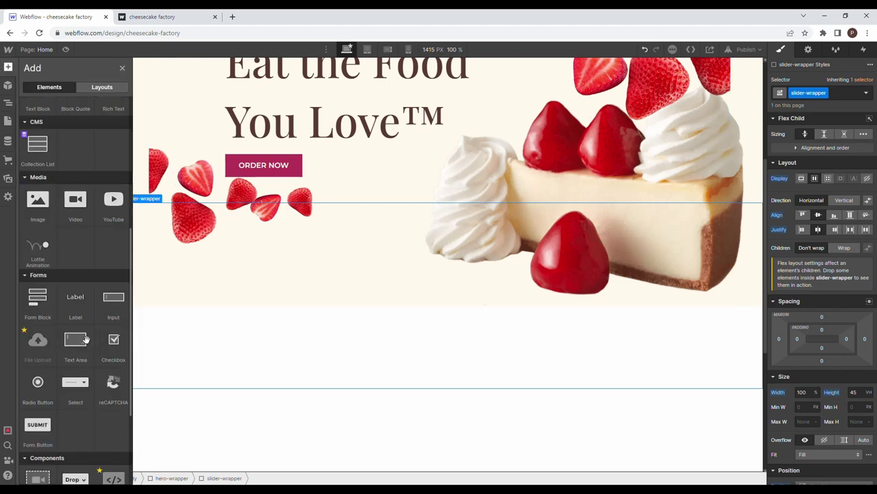
left_click_drag(40, 417, 272, 326)
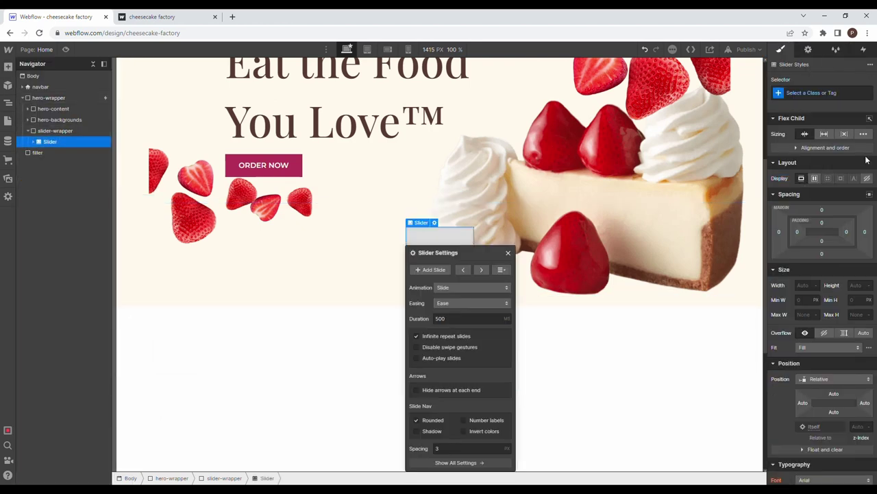
left_click(830, 95)
type("slider")
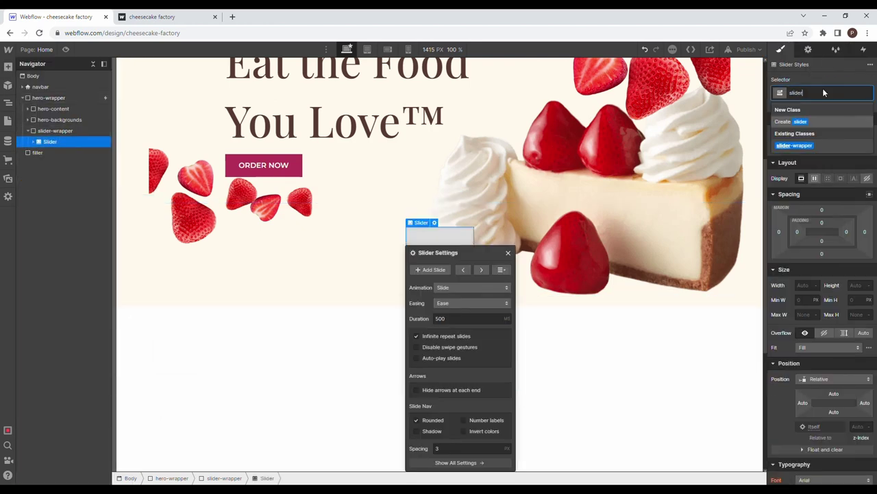
key("Return")
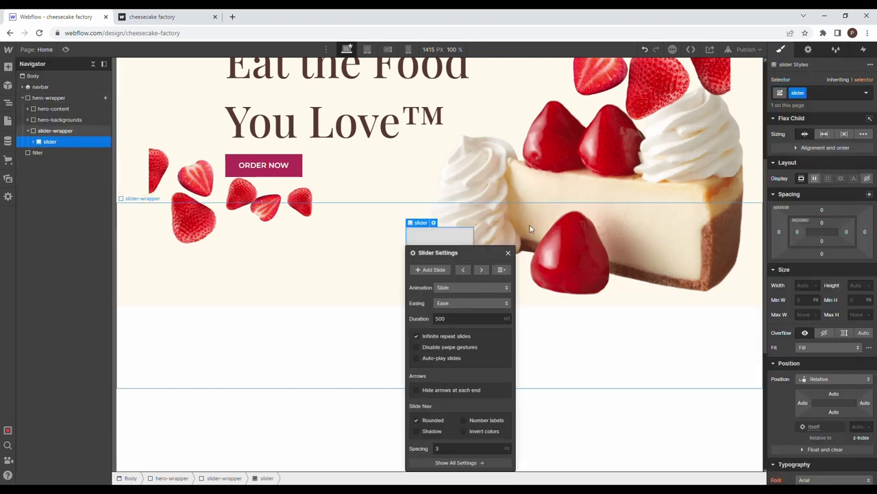
left_click(501, 271)
left_click(508, 254)
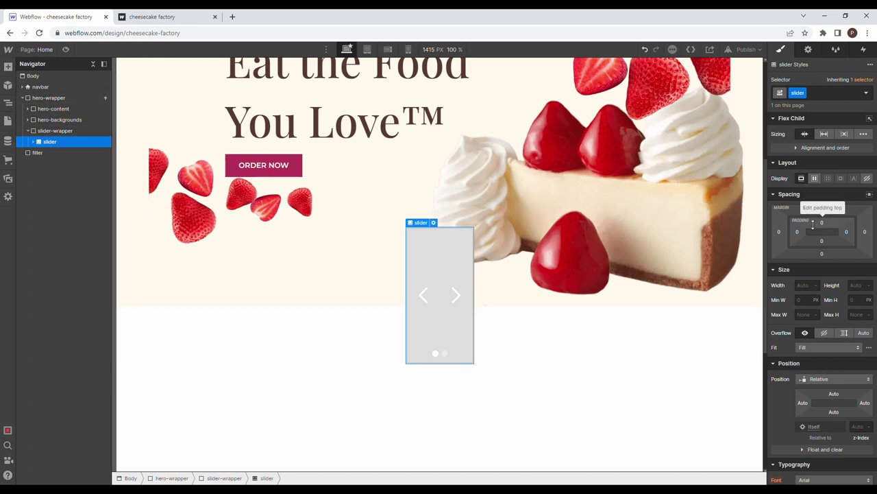
Step: Give the slider a 1240px max width, 100% width and 100% height
left_click(805, 314)
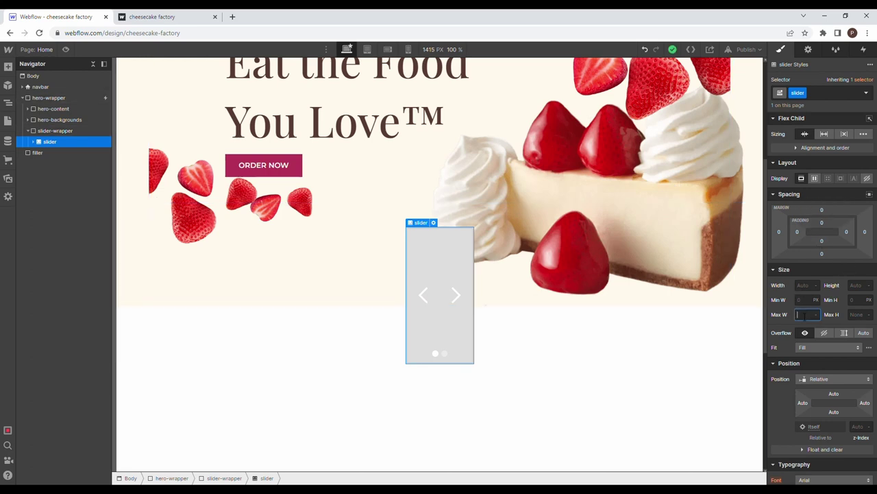
type("1240px")
left_click(806, 286)
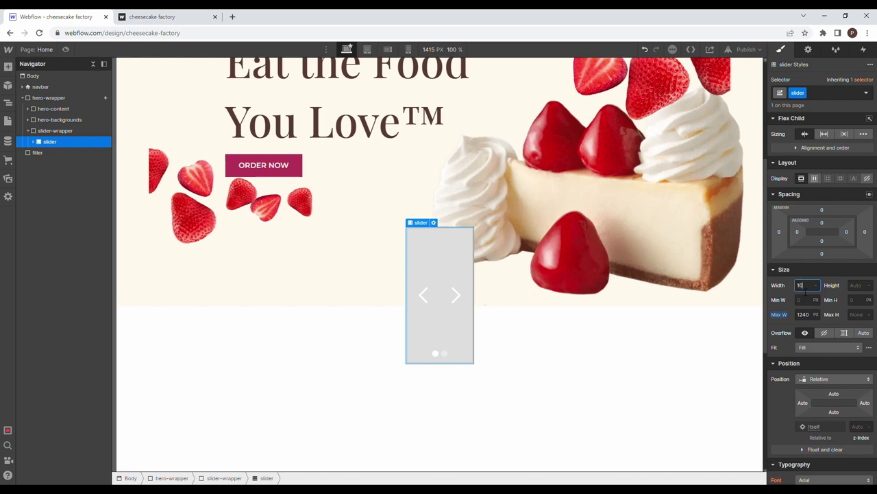
key("Return")
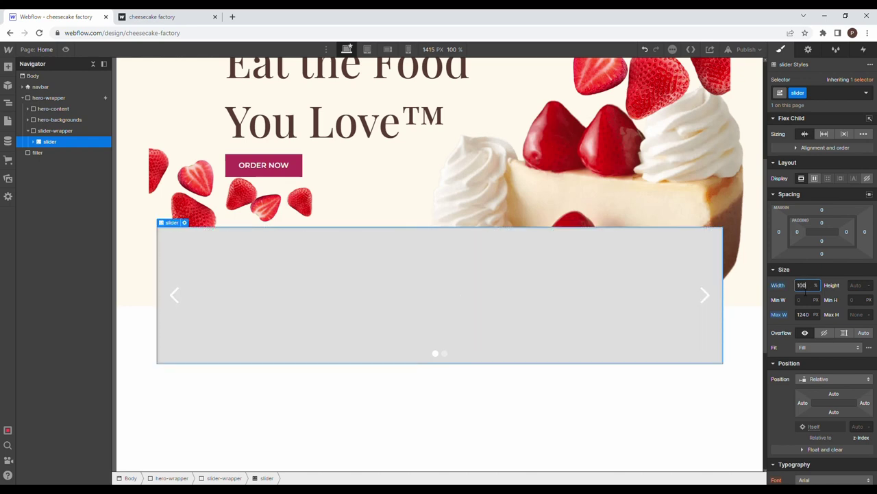
key("Tab")
type("100%")
key("Return")
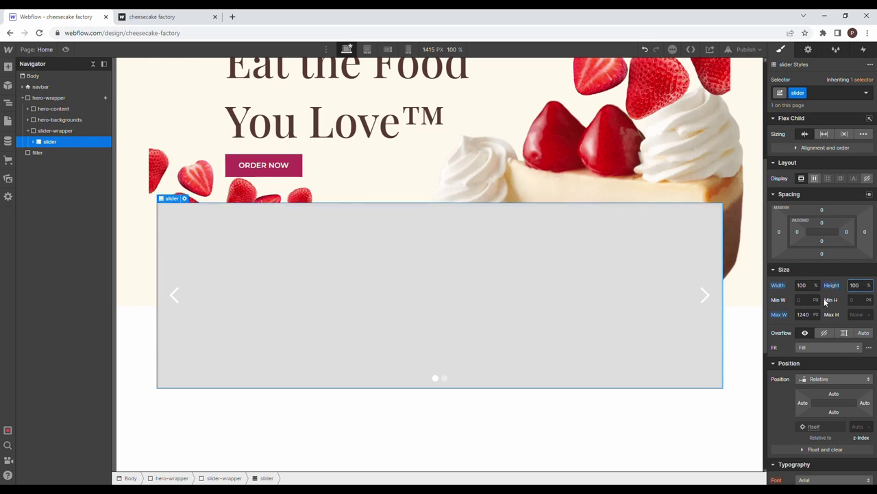
Step: Drop the slider background's alpha to 0 so it is fully transparent
scroll(833, 329, "down", 5)
left_click(801, 258)
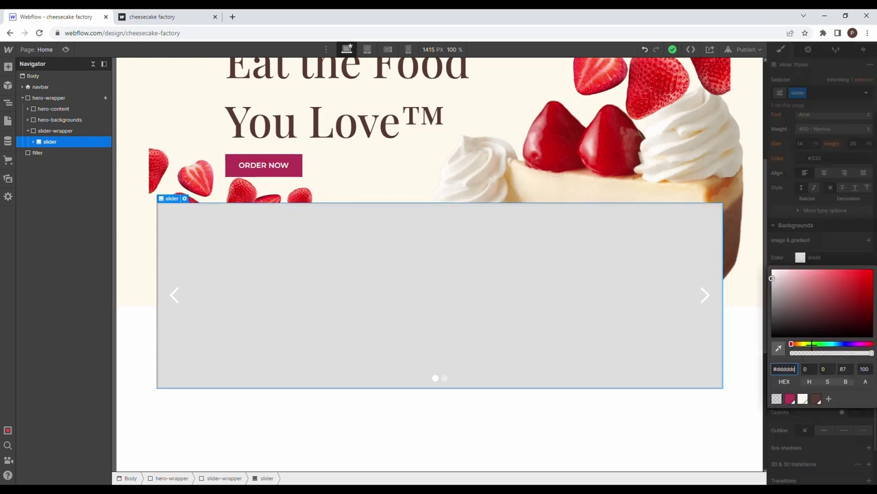
left_click_drag(818, 355, 743, 349)
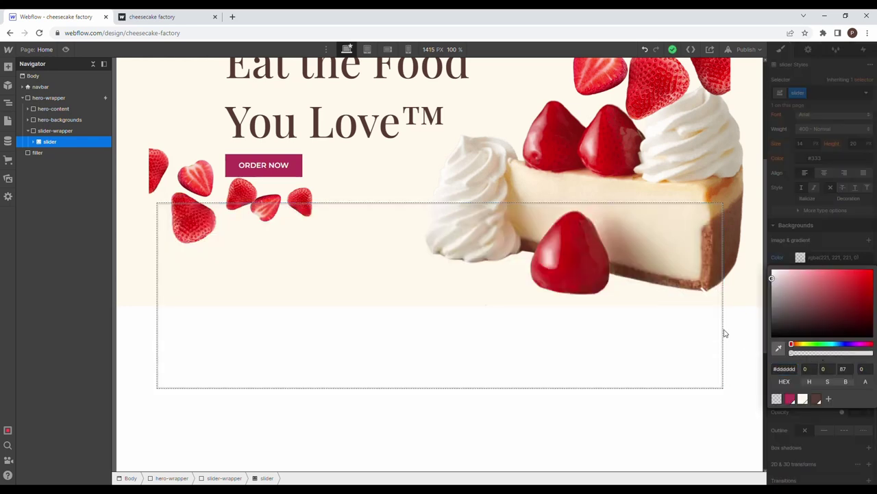
left_click(846, 218)
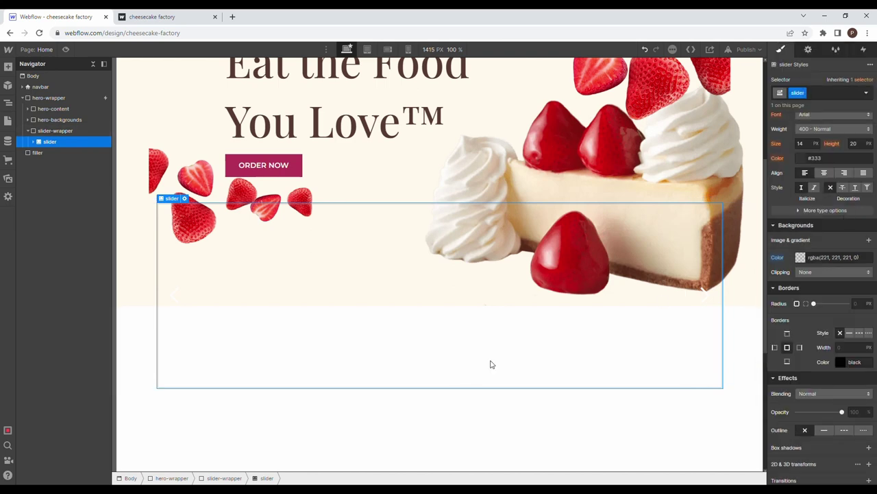
left_click(426, 377)
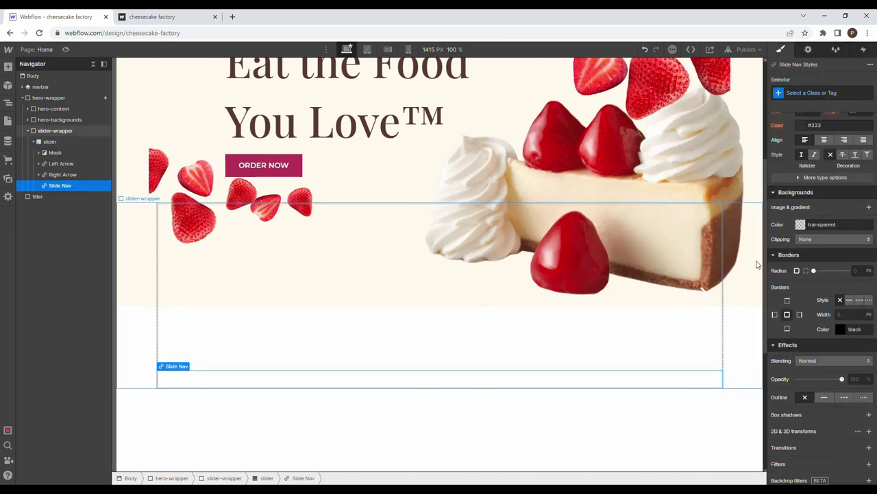
scroll(834, 256, "up", 3)
scroll(834, 256, "up", 3)
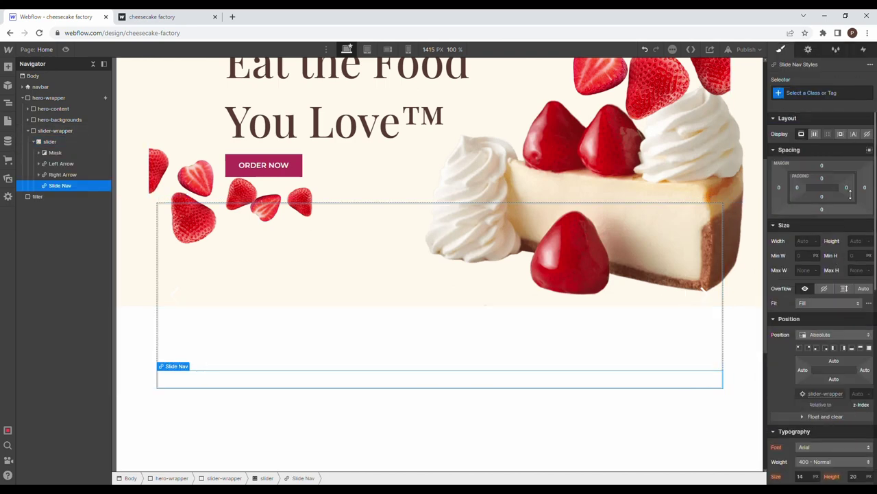
Step: Set Slide Nav's display to None, compare with the published slider, then select Slide 1 under Mask
left_click(868, 134)
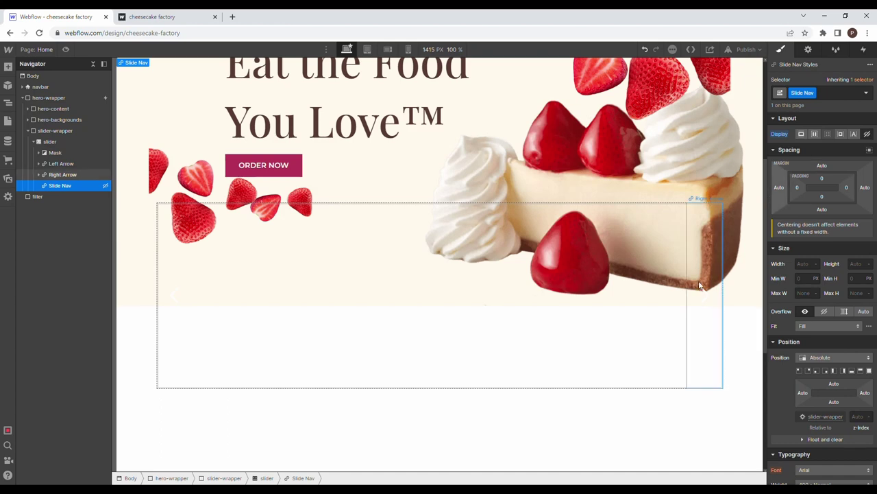
left_click(137, 13)
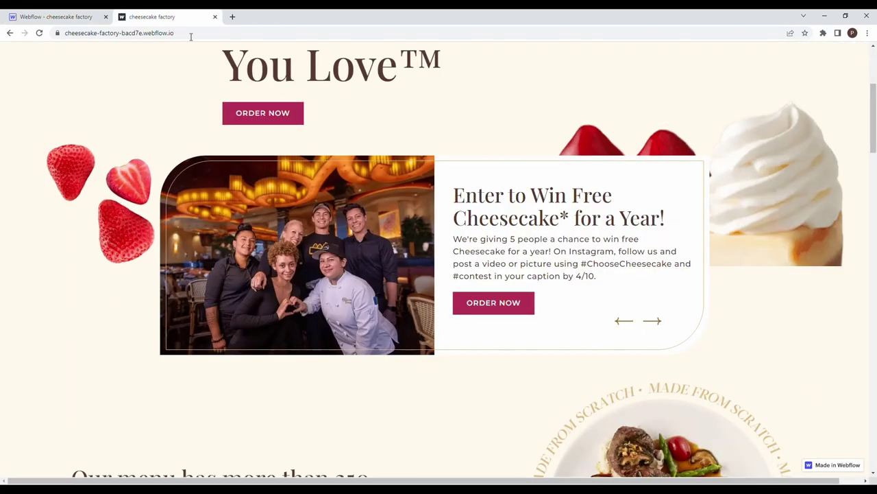
left_click(88, 15)
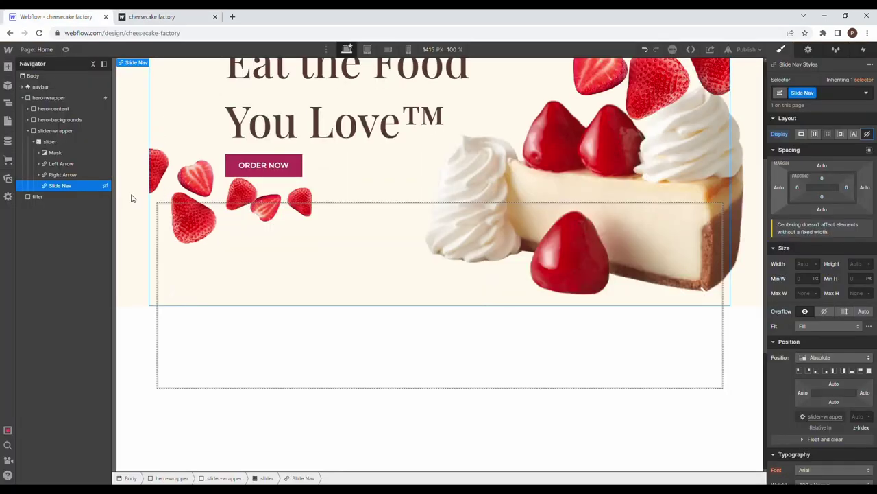
left_click(38, 152)
left_click(62, 163)
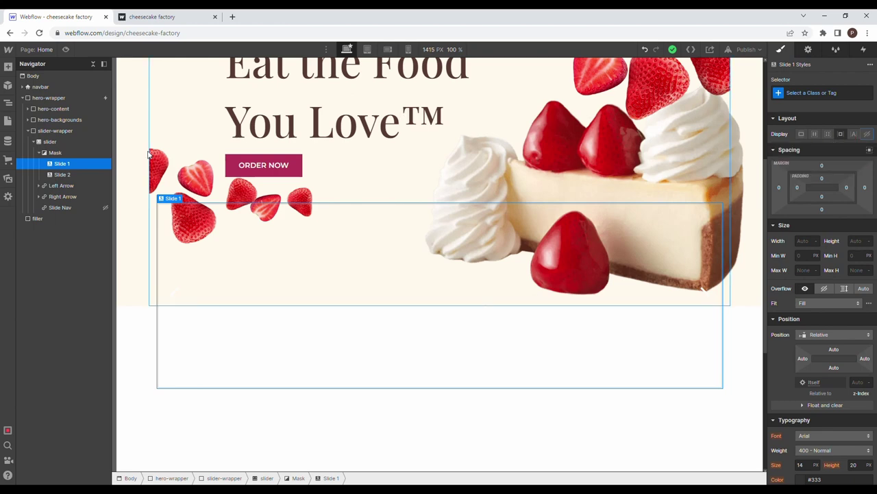
Step: Add a slide-content Div Block to Slide 1: flex, align center, justify space-between, 100% height
left_click(7, 67)
left_click_drag(38, 221, 89, 174)
left_click(816, 92)
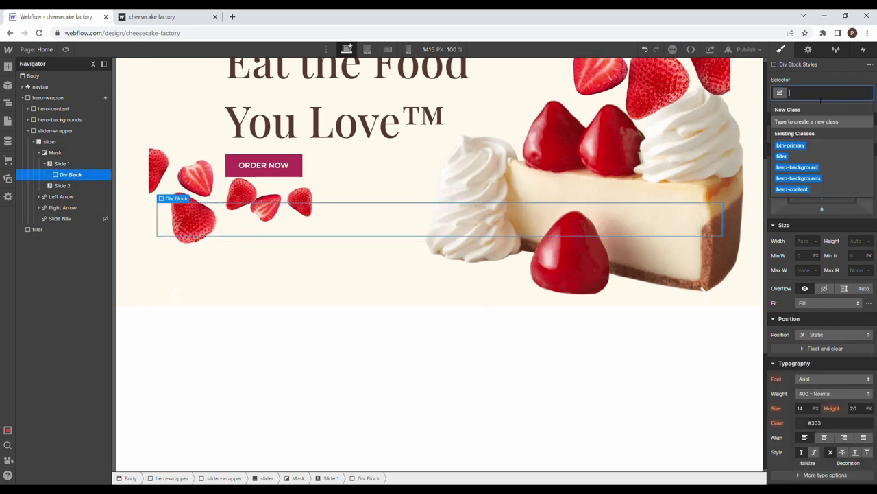
type("s")
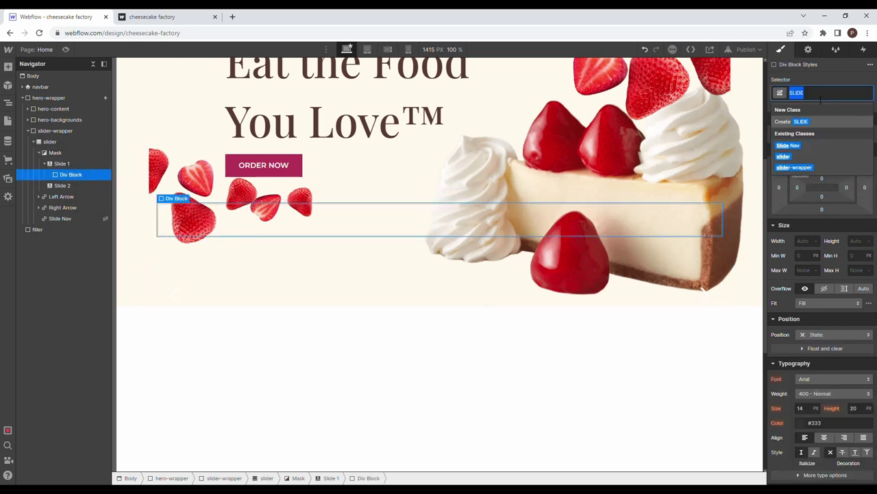
type("lide-conten")
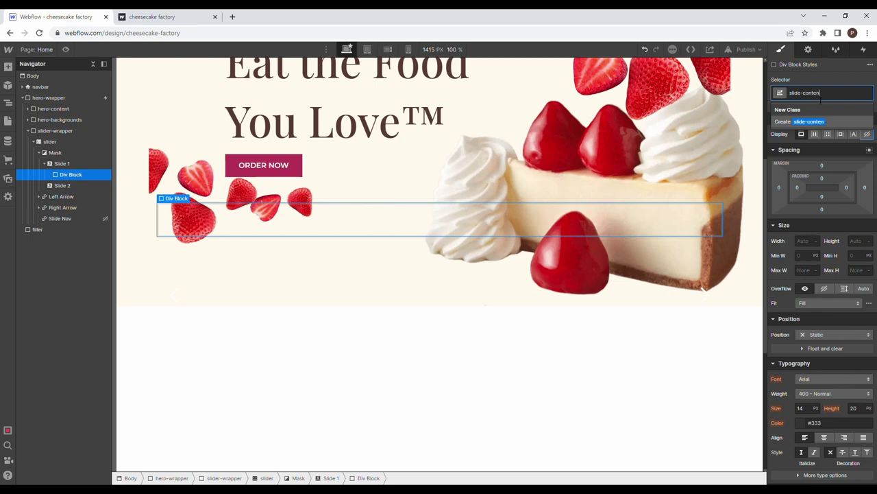
type("t")
key("Return")
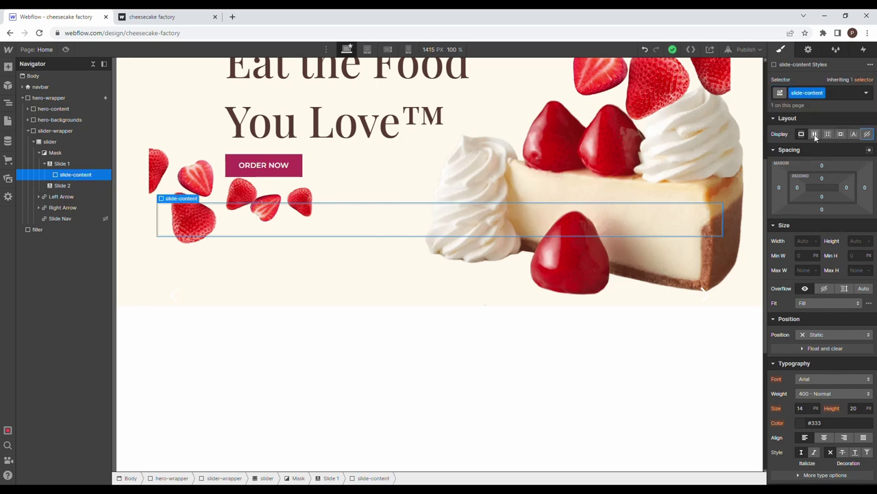
left_click(815, 135)
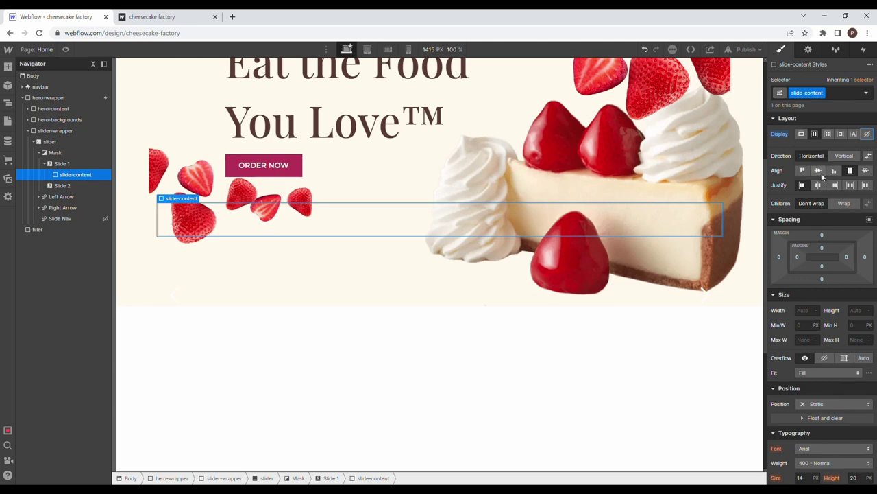
left_click(818, 172)
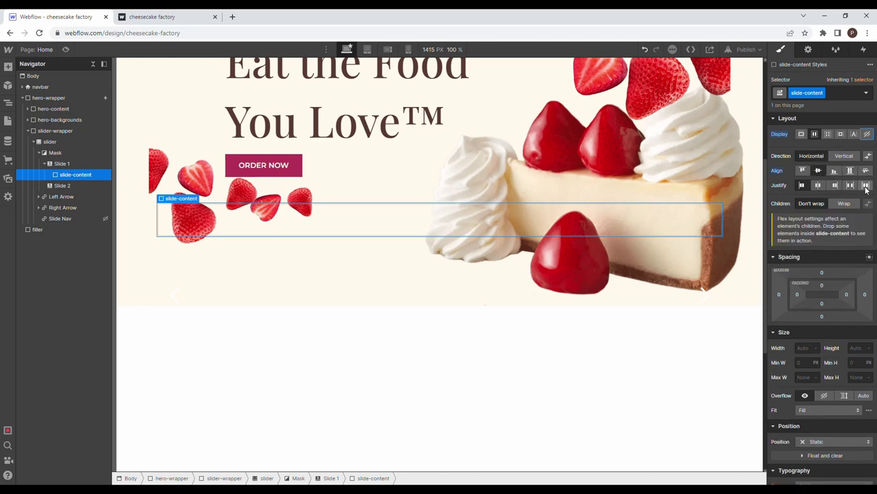
left_click(851, 186)
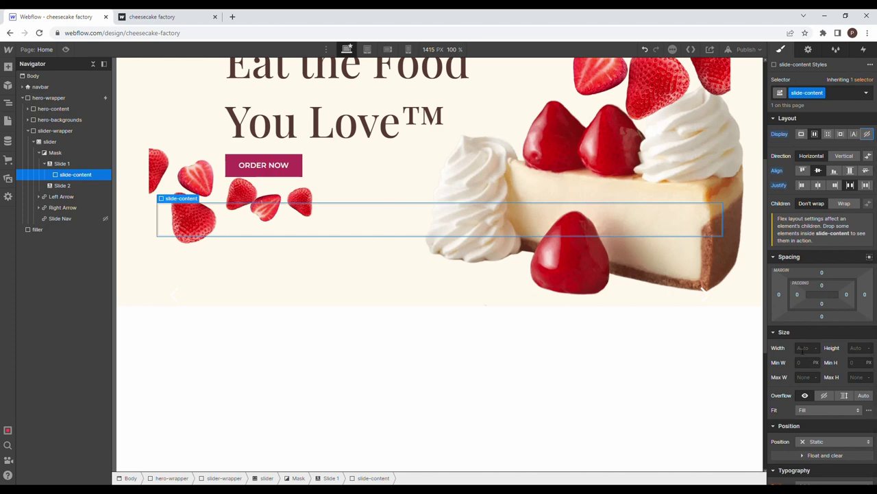
left_click(858, 349)
type("100%")
key("Return")
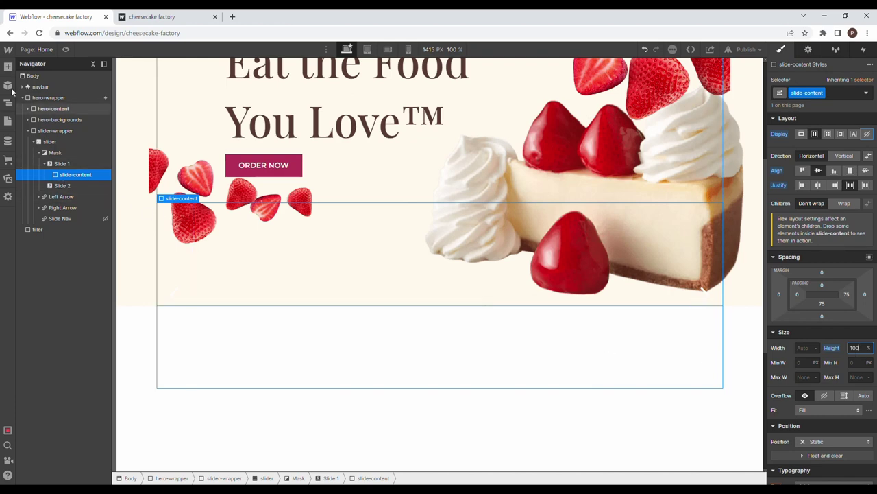
left_click(8, 68)
Step: Add a slide-image Div Block inside slide-content, 50% wide and 100% tall
left_click_drag(46, 240, 82, 183)
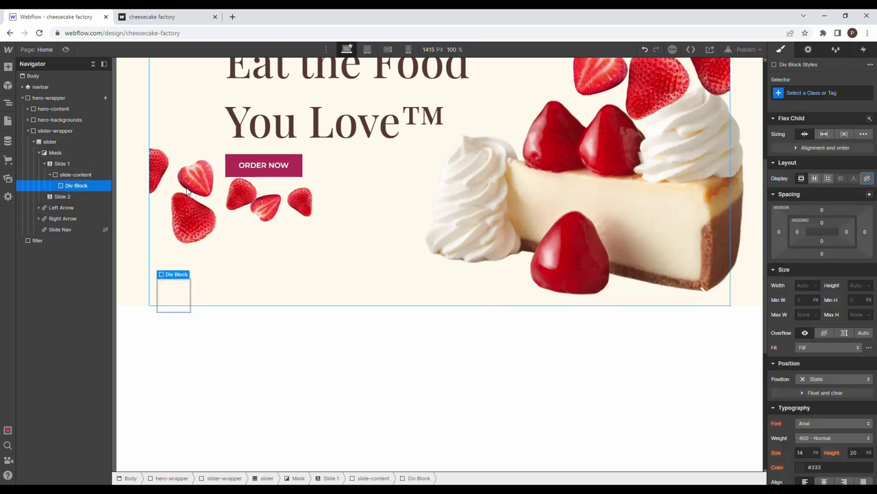
left_click(804, 94)
type("slide-image")
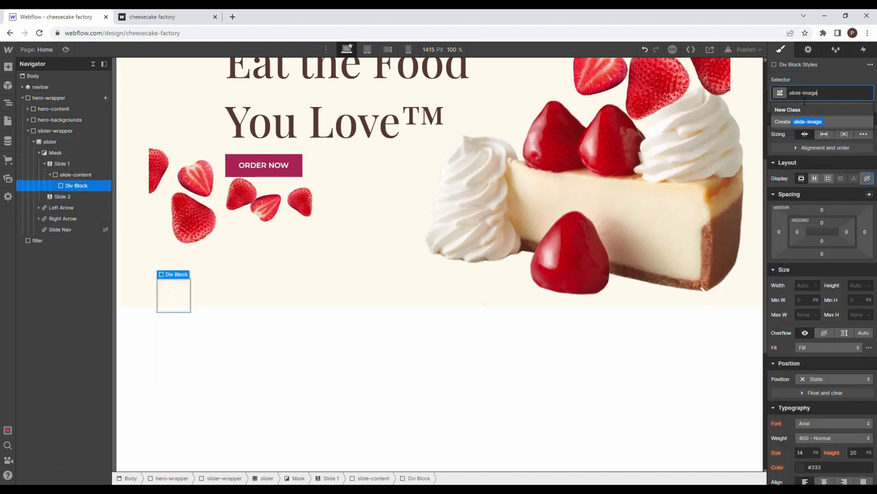
key("Return")
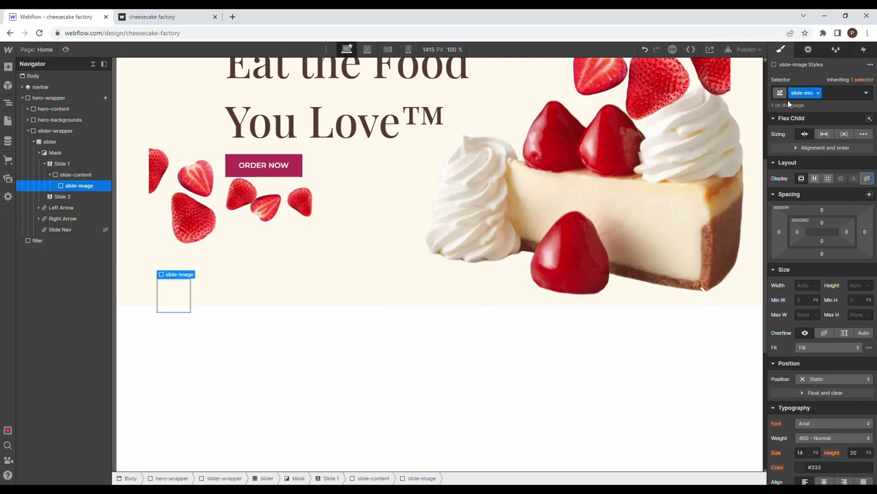
left_click(807, 288)
type("50%")
key("Return")
left_click(859, 288)
type("1")
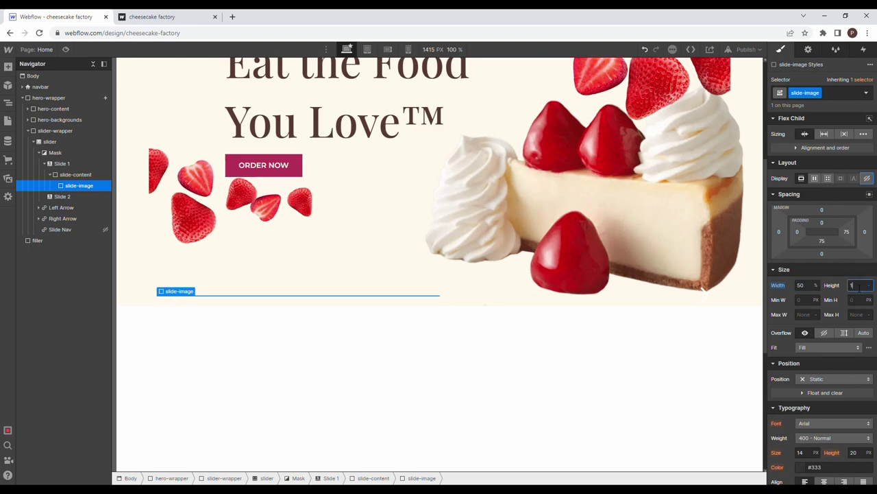
type("00%")
key("Return")
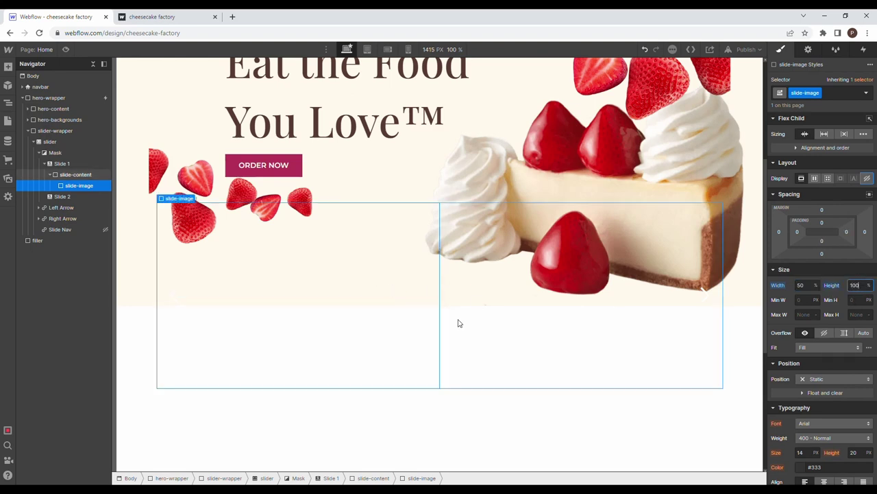
Step: Give slide-image an image-1.png background set to Cover and centred at 50%/50%
scroll(815, 303, "down", 5)
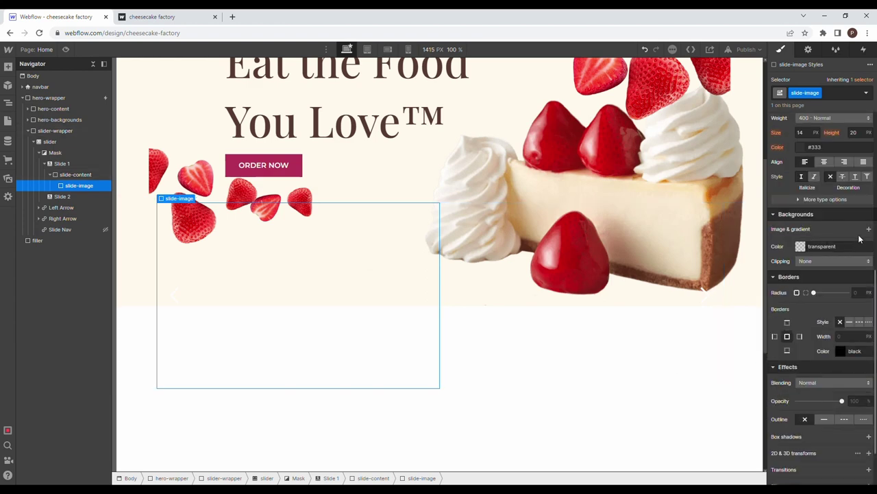
left_click(869, 230)
left_click(800, 296)
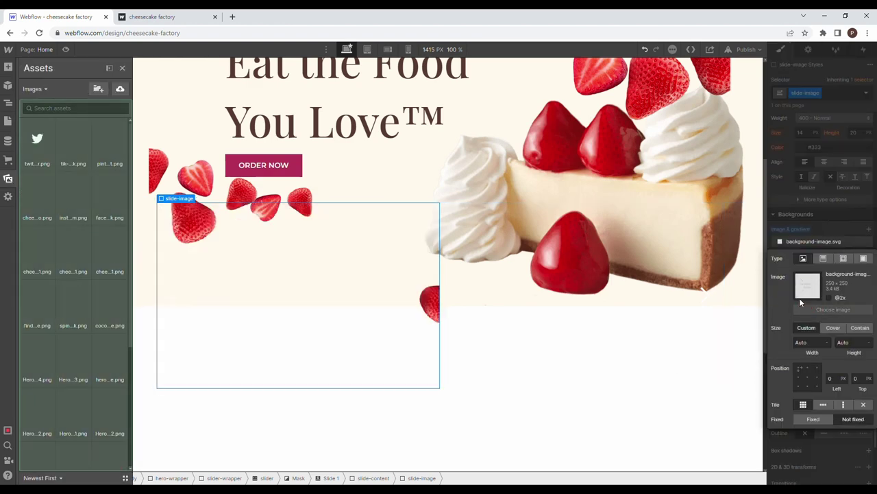
scroll(63, 332, "down", 3)
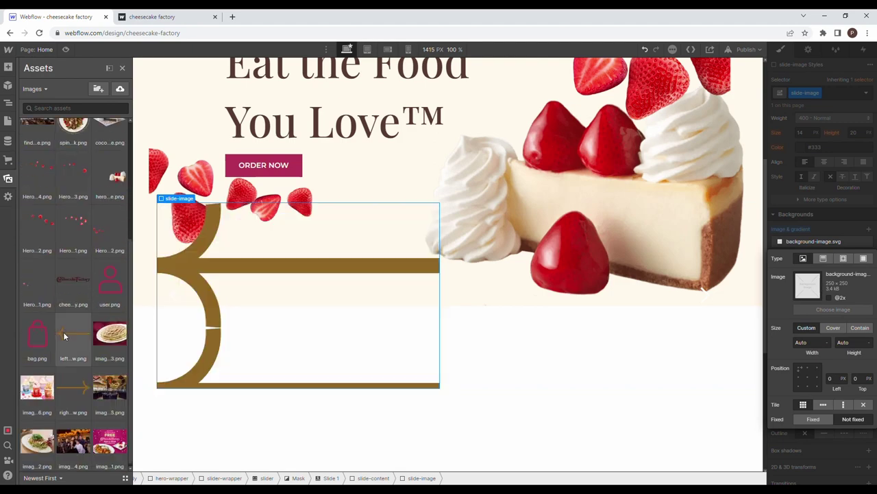
left_click(110, 440)
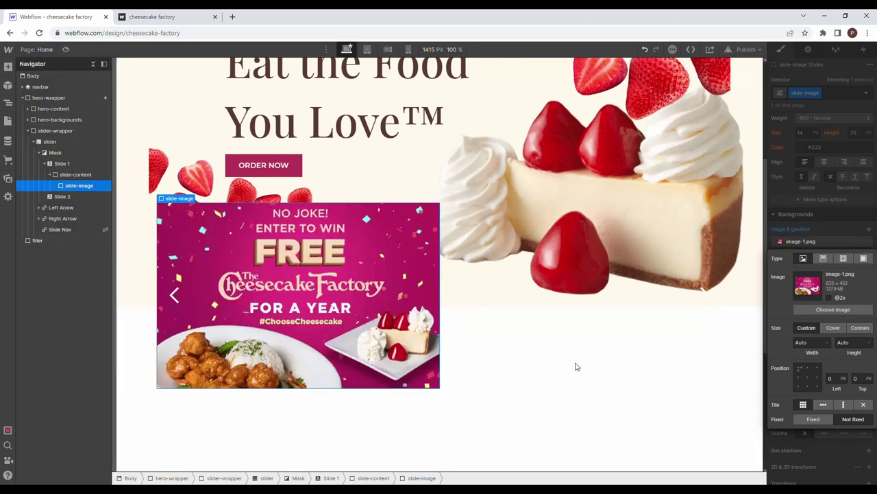
left_click(831, 328)
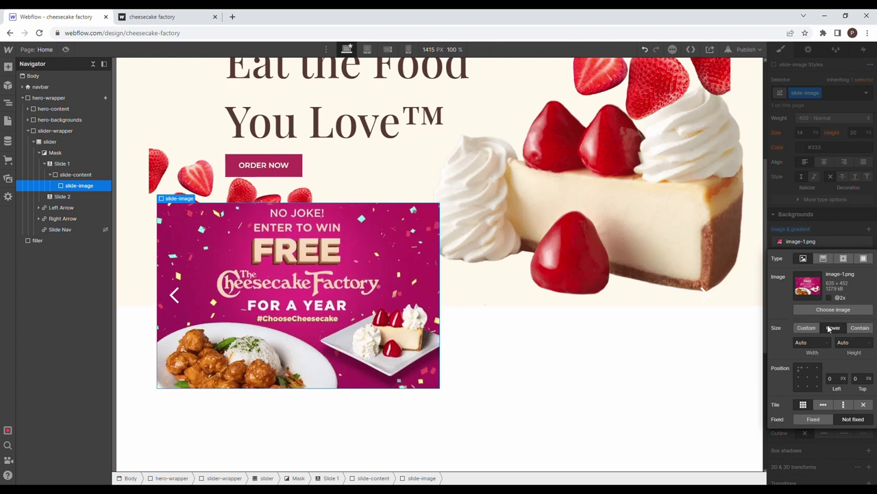
left_click(809, 377)
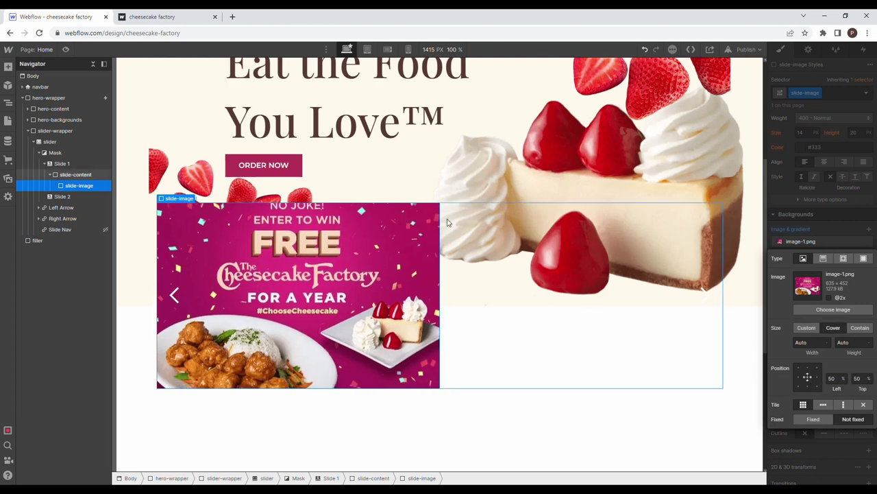
left_click(490, 275)
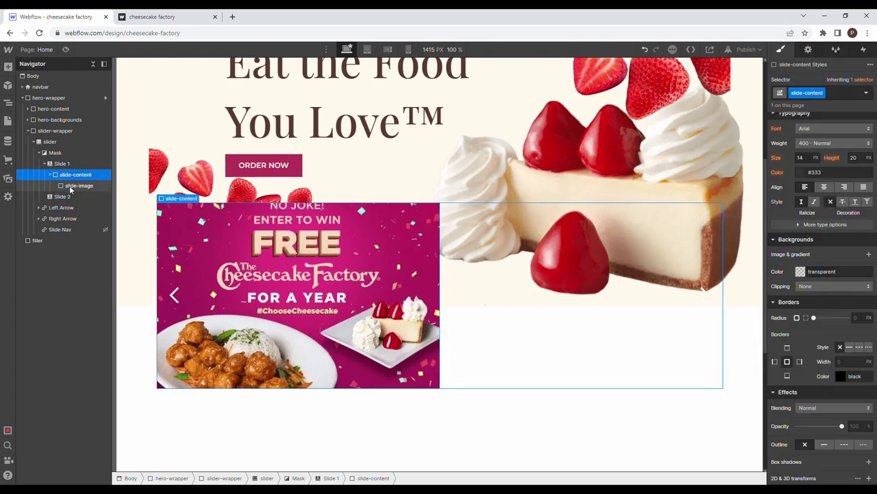
left_click(7, 66)
Step: Add a slide-text Div Block inside slide-content, 50% wide and 100% tall
left_click_drag(37, 260, 95, 207)
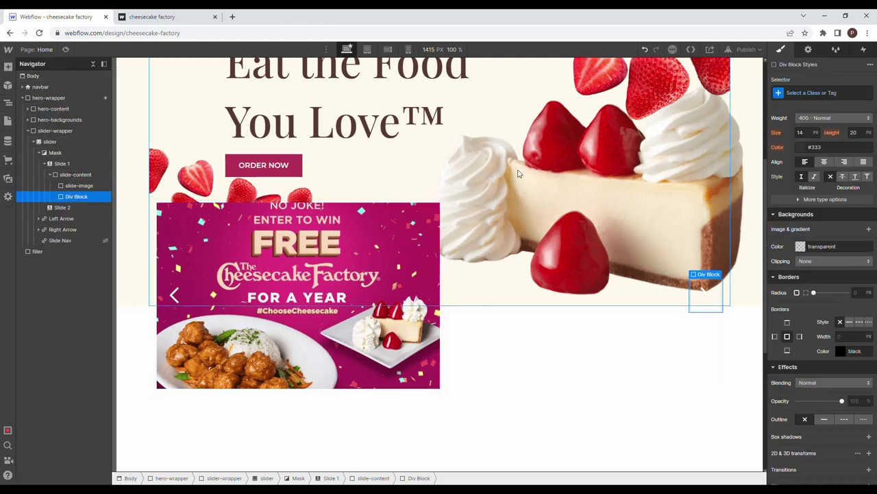
left_click(790, 96)
type("slide-tex")
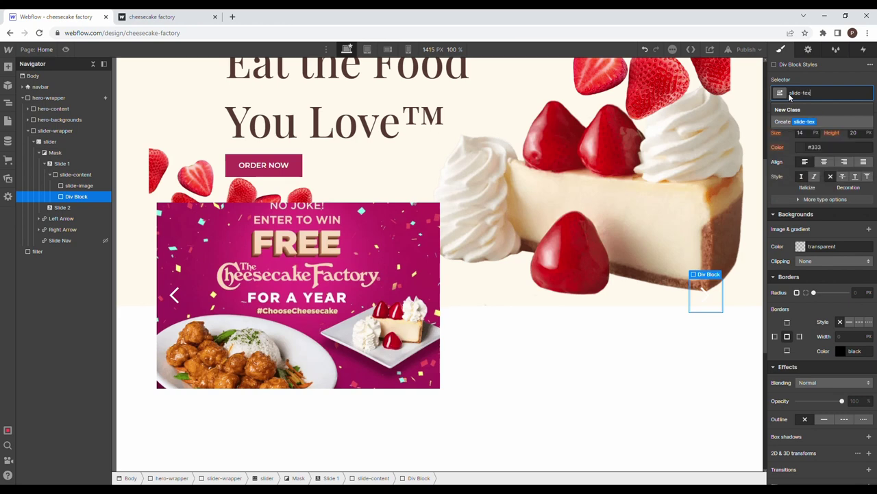
type("t")
key("Return")
left_click(809, 285)
type("50%")
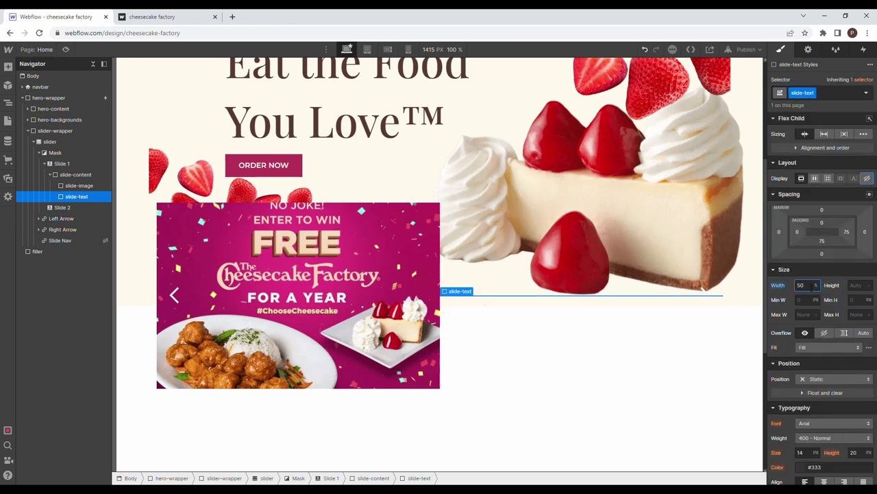
key("Tab")
type("100%")
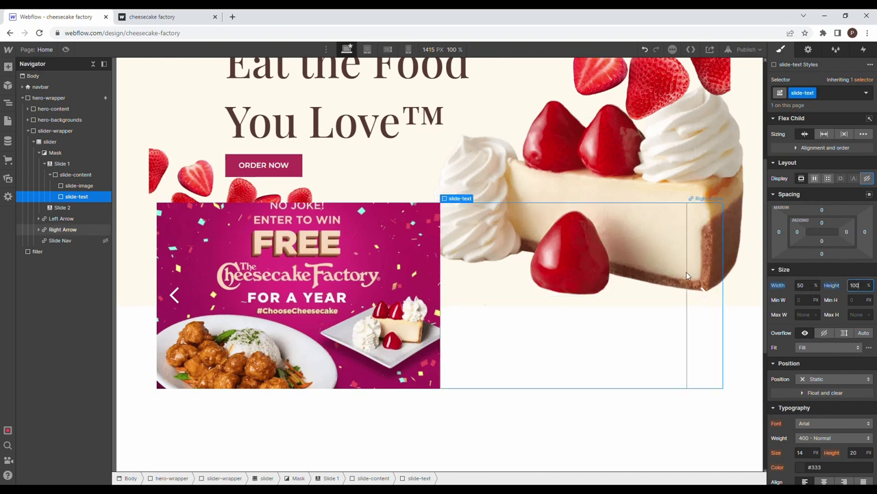
Step: Make slide-text's background white and give it 40px padding on every side
scroll(815, 371, "down", 3)
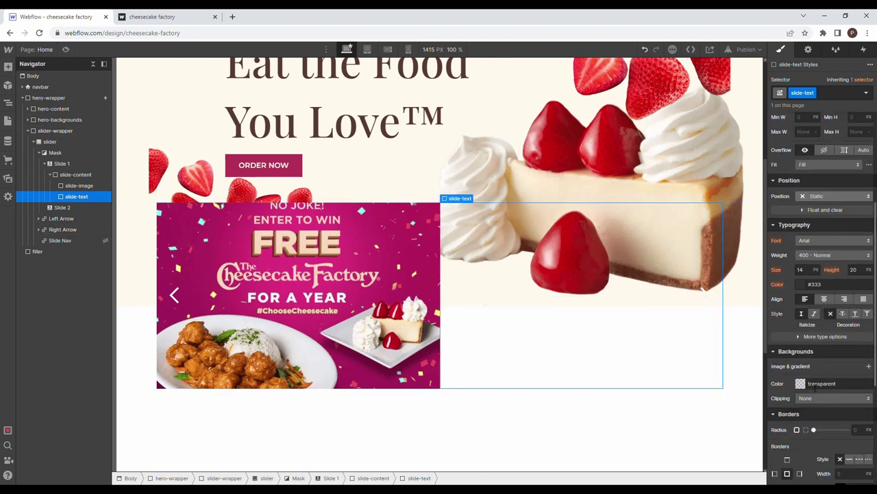
left_click(802, 383)
left_click_drag(799, 283, 732, 208)
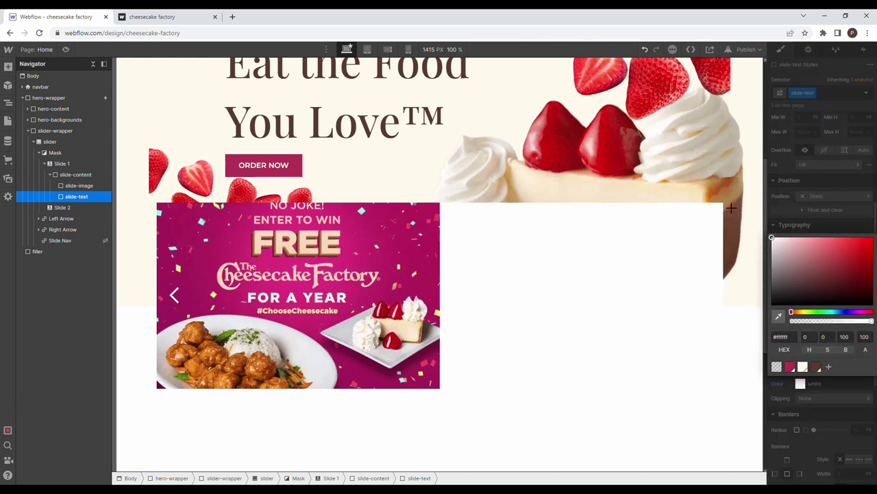
left_click(829, 172)
scroll(829, 205, "up", 3)
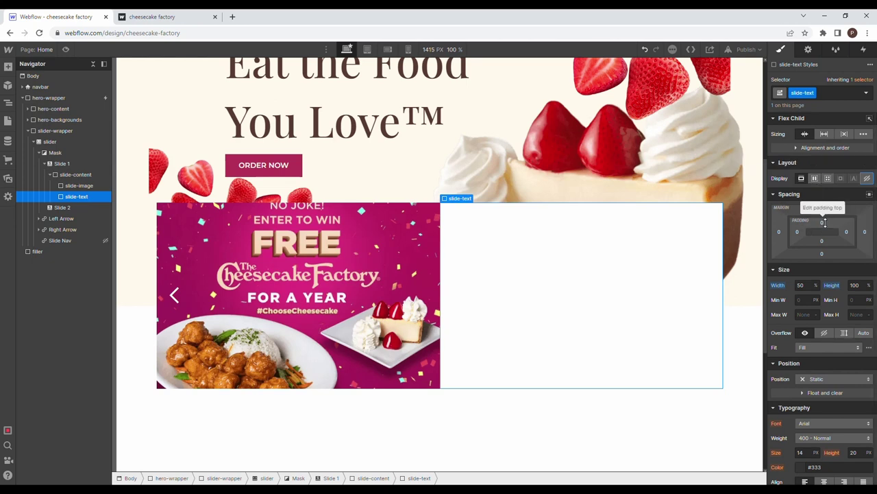
left_click_drag(824, 223, 822, 239)
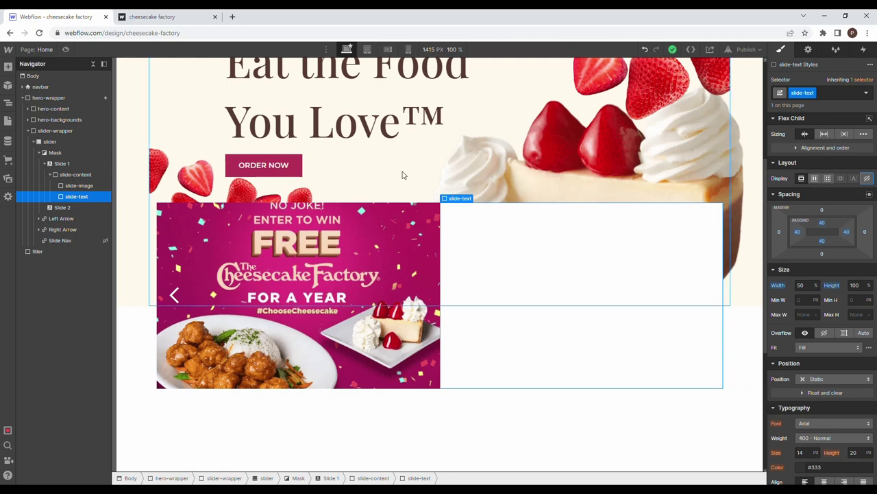
left_click(8, 66)
Step: Drop a heading into slide-text and give it the class heading-1
left_click_drag(41, 311, 586, 262)
left_click(808, 94)
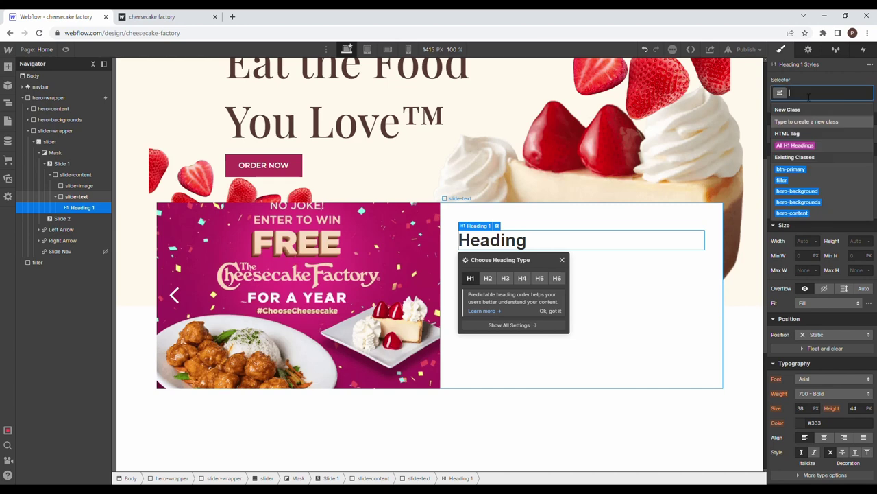
type("heading-1")
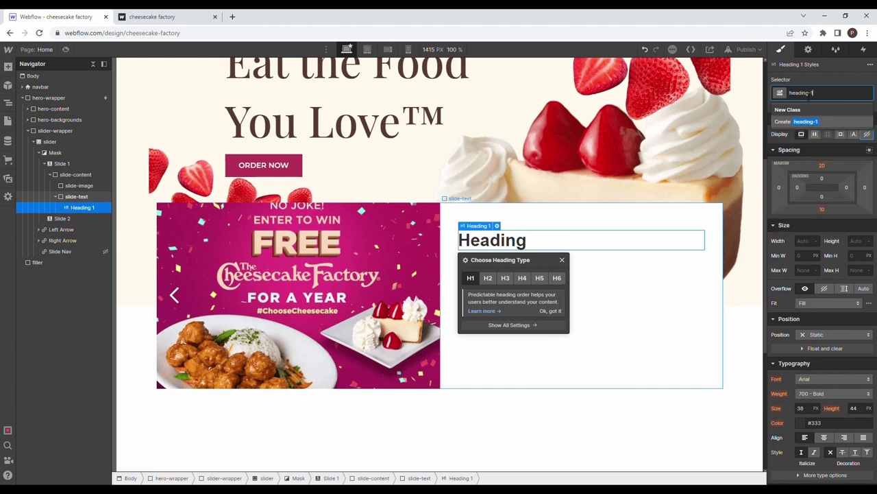
key("Return")
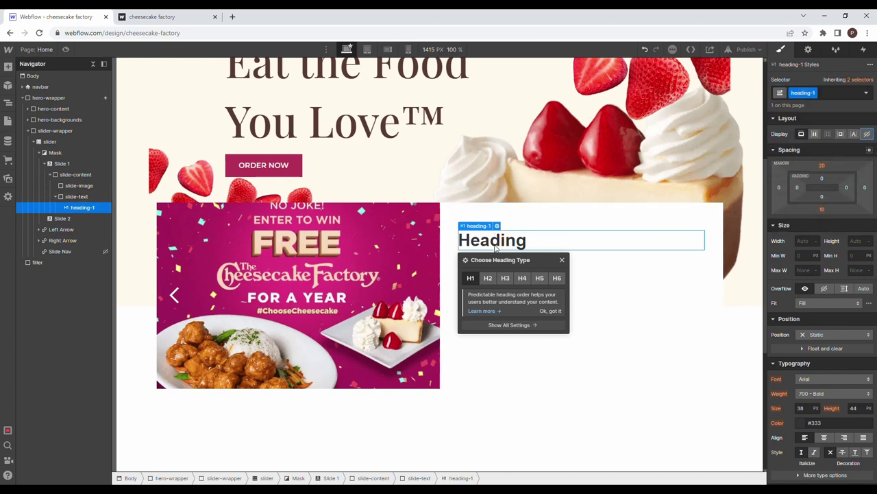
key("ctrl+Tab")
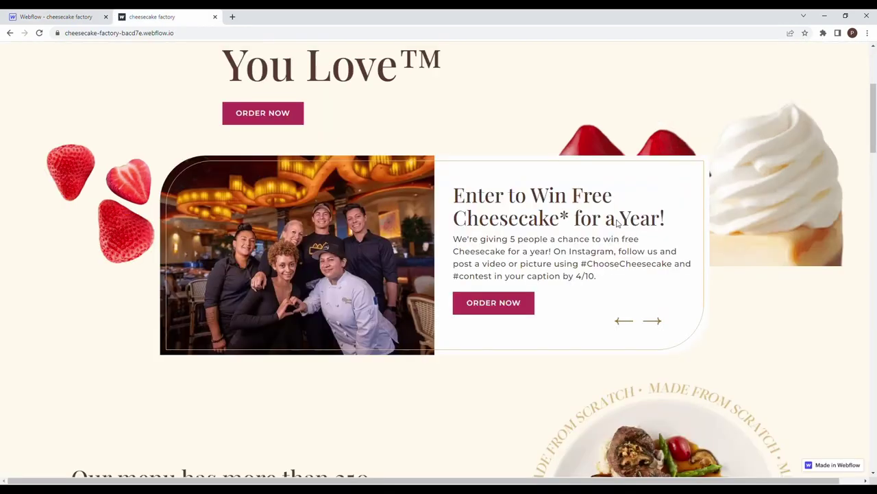
Step: Change the heading text to 'Enter to win free cheesecake for a Year!'
left_click(623, 322)
key("ctrl+Tab")
double_click(491, 241)
type("Enter to win free cheesecake for")
key("ctrl+Tab")
key("ctrl+Tab")
type("a Year!")
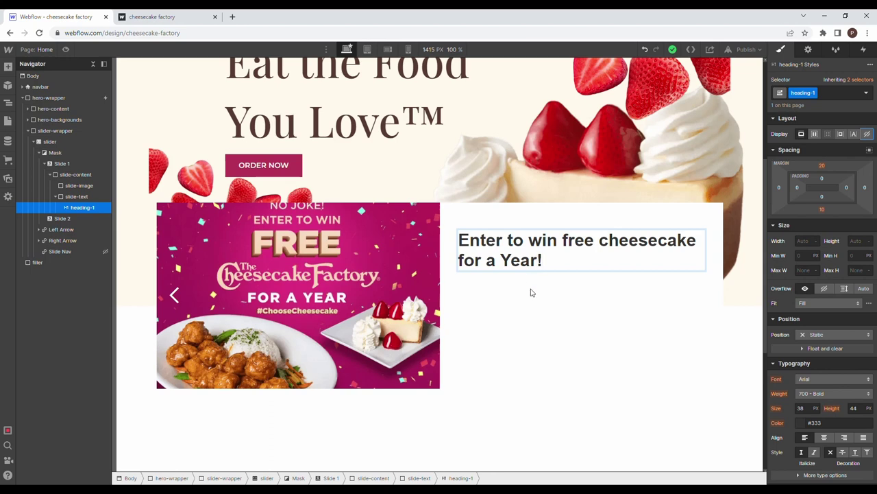
key("Escape")
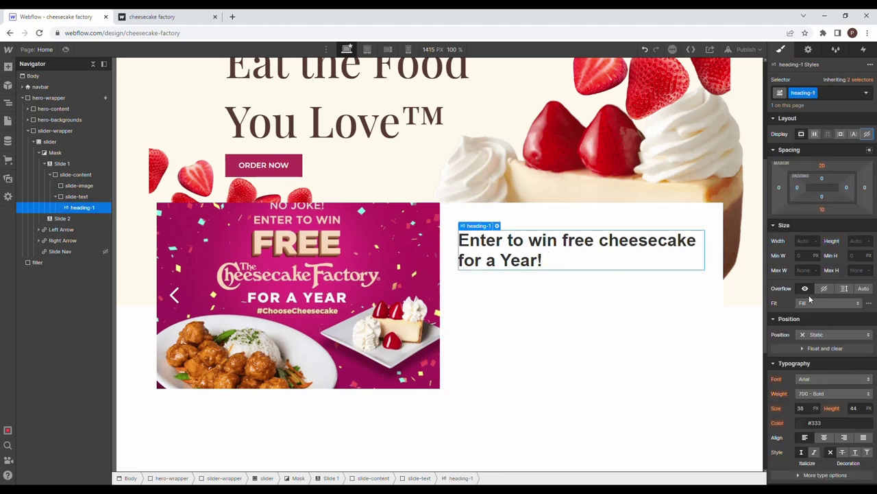
Step: Style the heading in Playfair Display 500, 44 px, 50 px line height, saddle brown
left_click(822, 379)
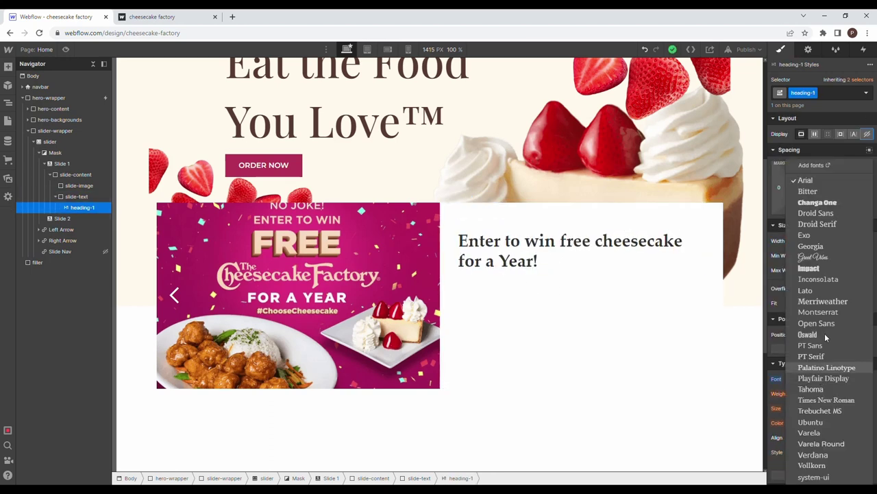
left_click(822, 378)
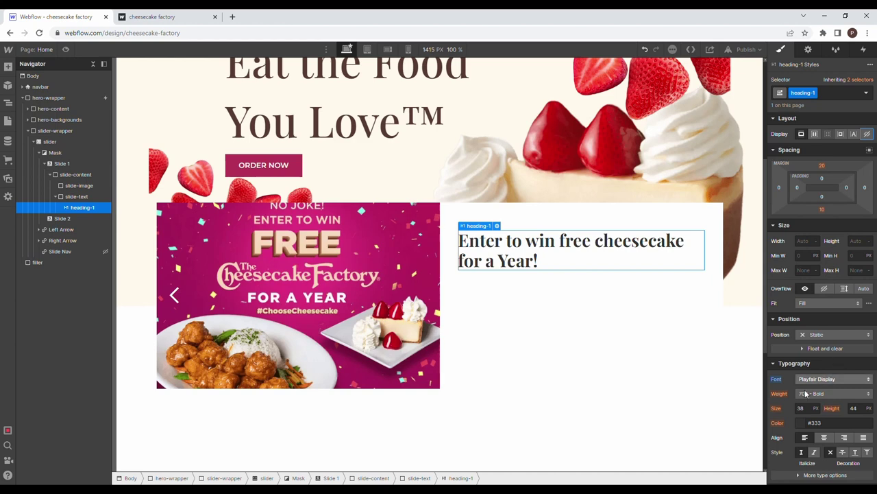
left_click(809, 394)
left_click(828, 379)
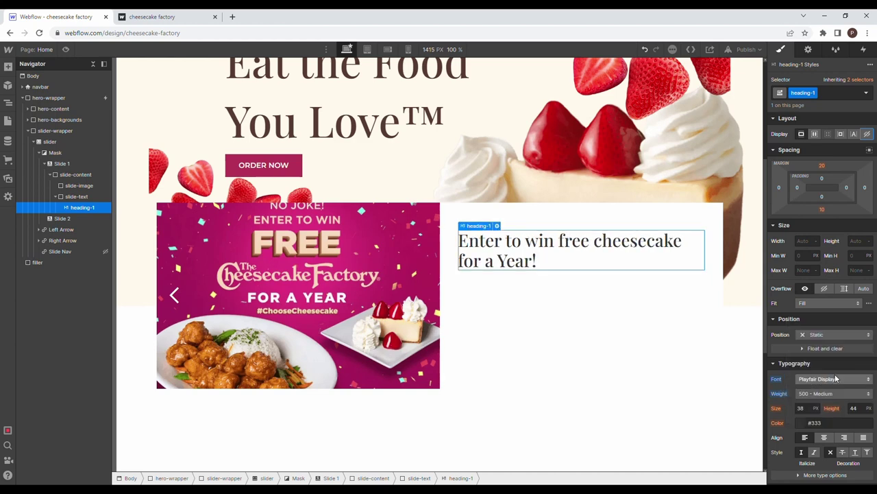
left_click(815, 411)
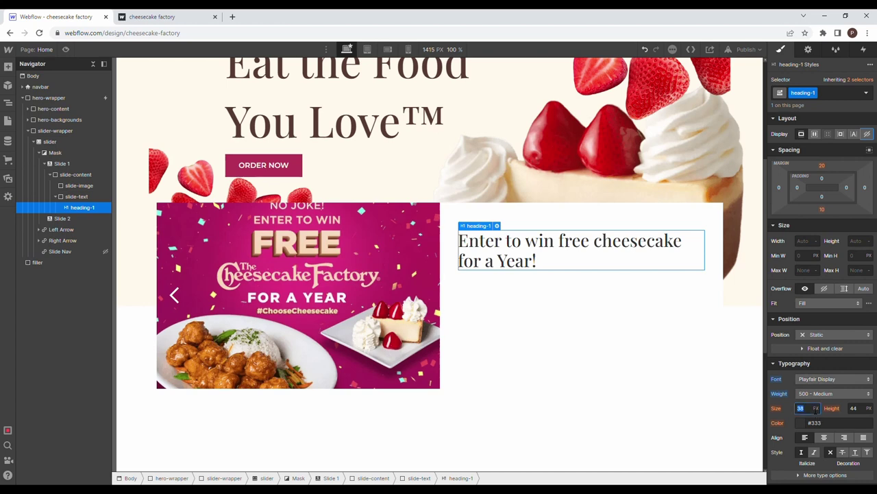
type("44")
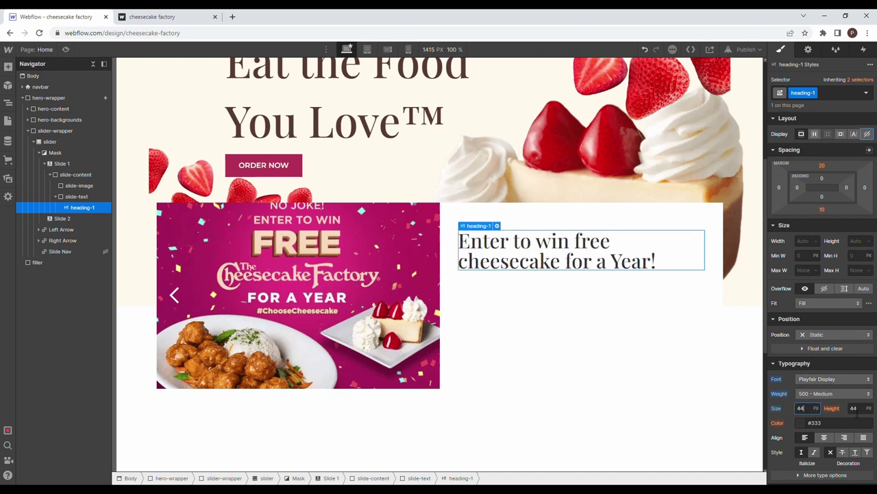
left_click(856, 410)
type("50")
key("Return")
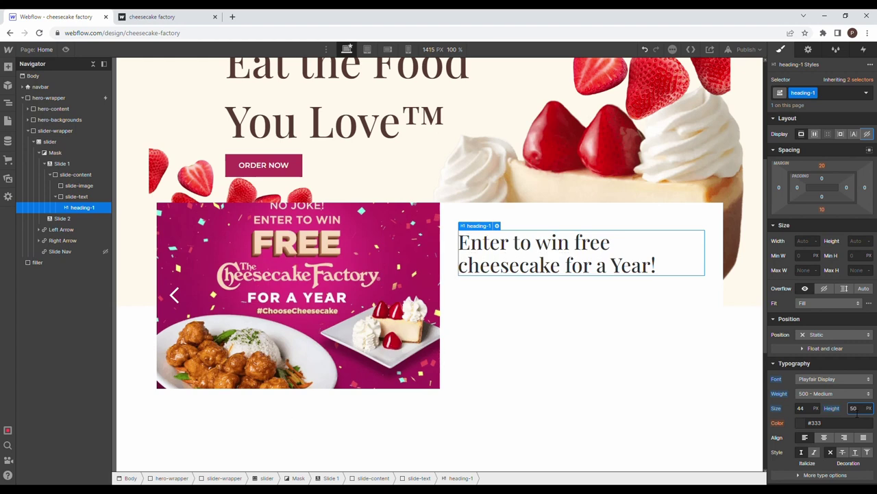
left_click(803, 424)
left_click(815, 407)
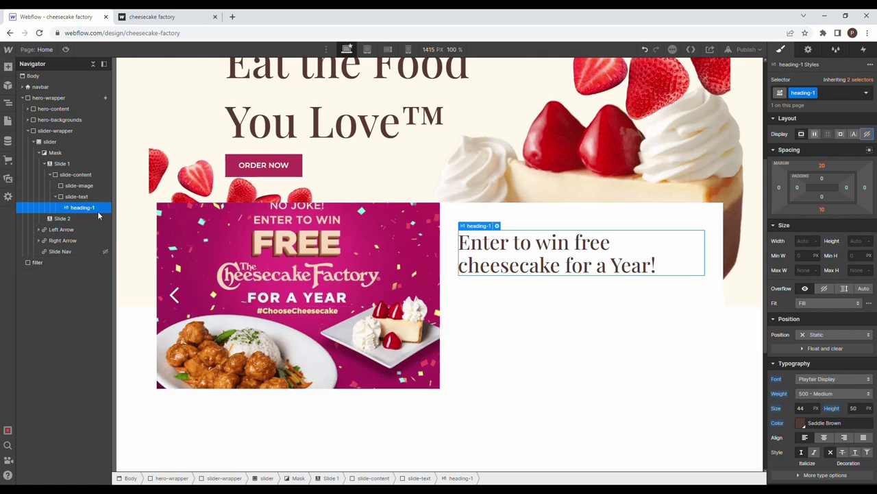
left_click(9, 66)
Step: Add a paragraph with class paragraph-1 set in Montserrat Medium (500)
left_click_drag(74, 322, 87, 221)
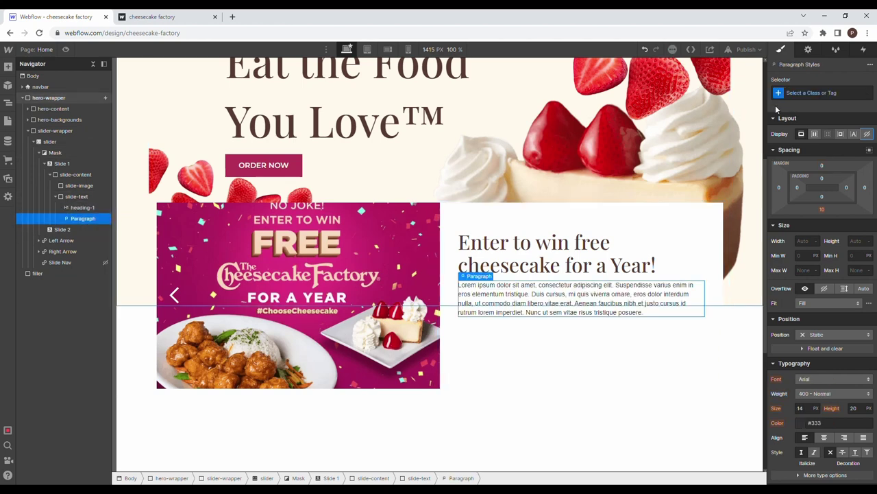
left_click(808, 93)
type("parag")
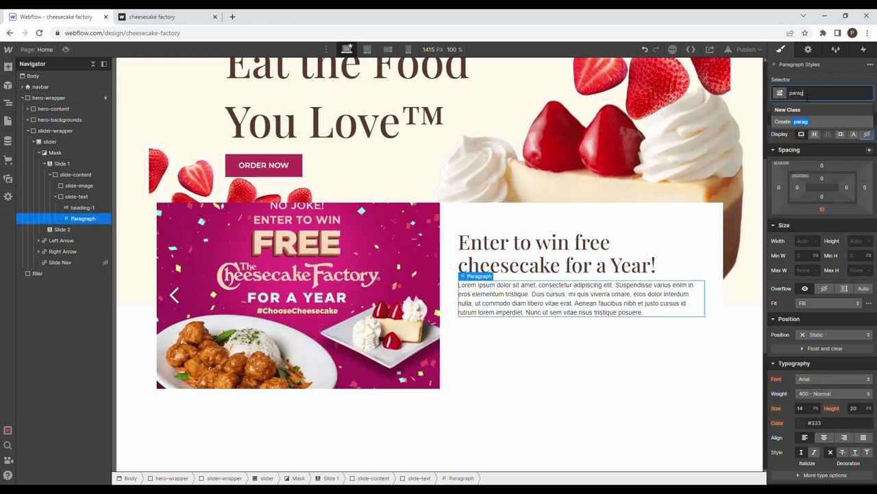
type("raph-1")
key("Return")
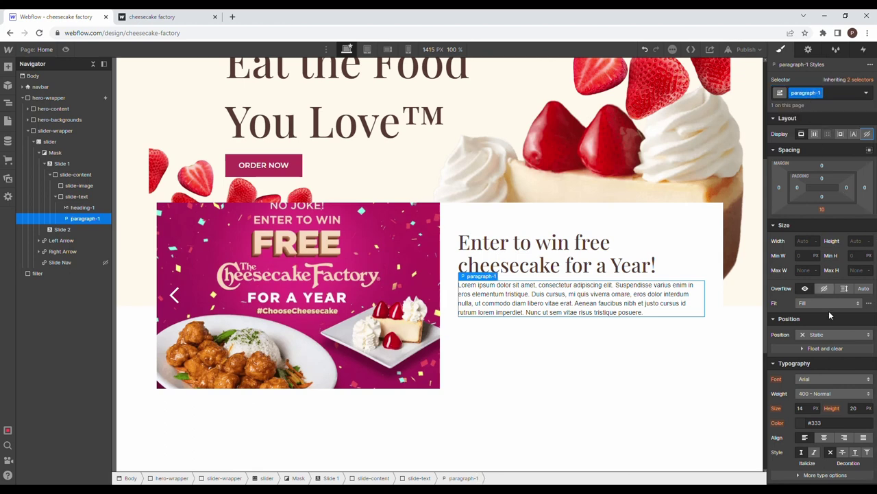
left_click(823, 379)
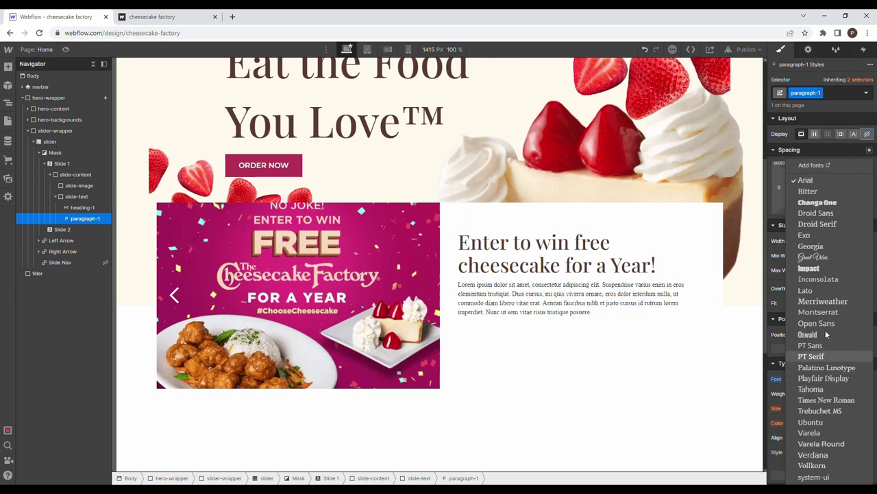
left_click(817, 312)
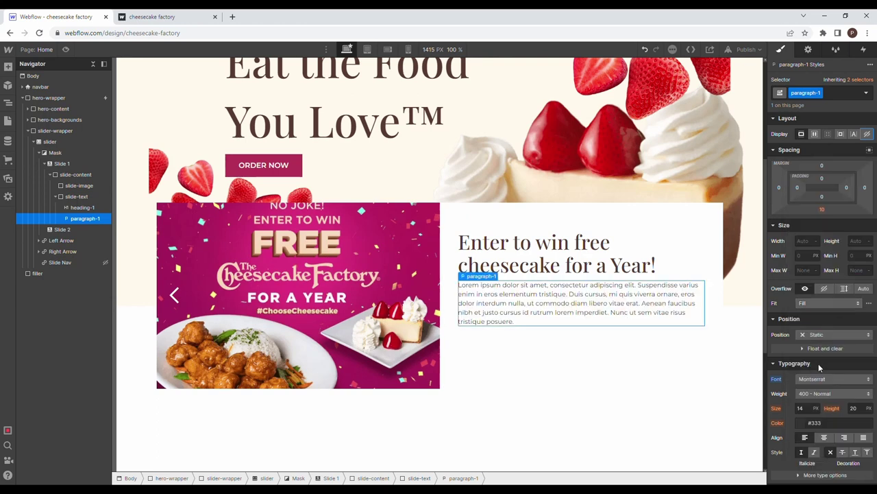
left_click(823, 393)
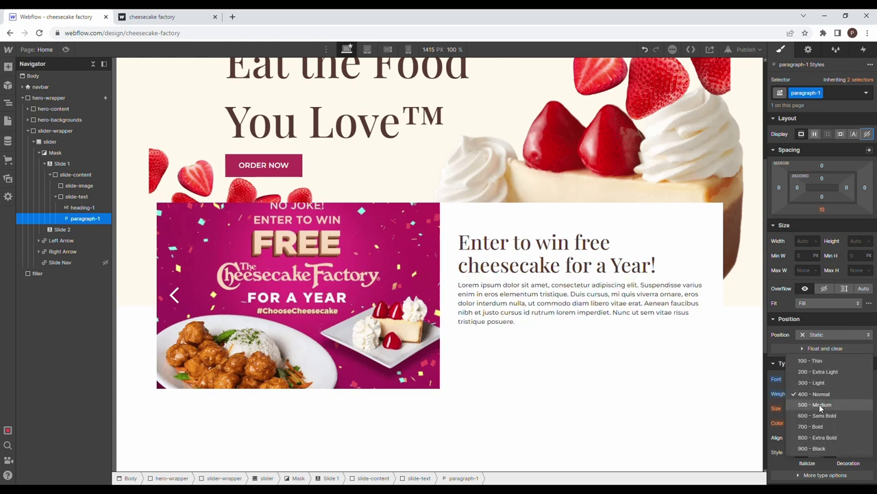
left_click(821, 405)
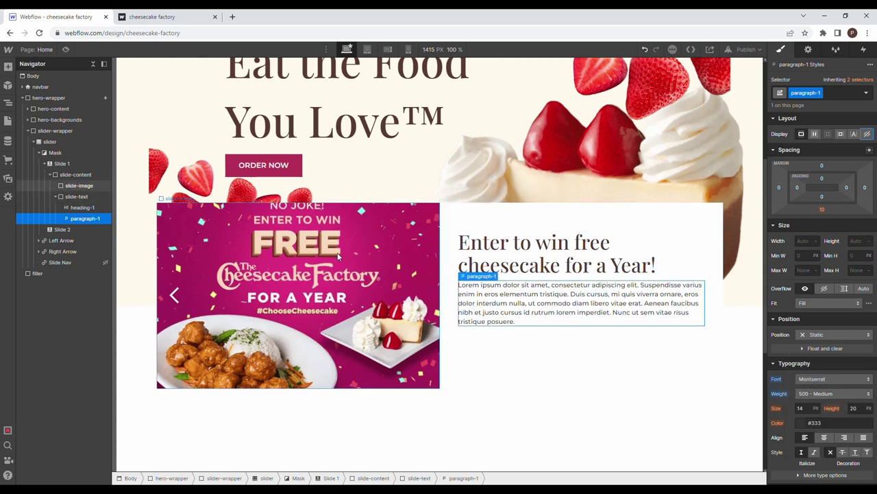
Step: Trim the paragraph text so it ends at 'libero'
double_click(553, 323)
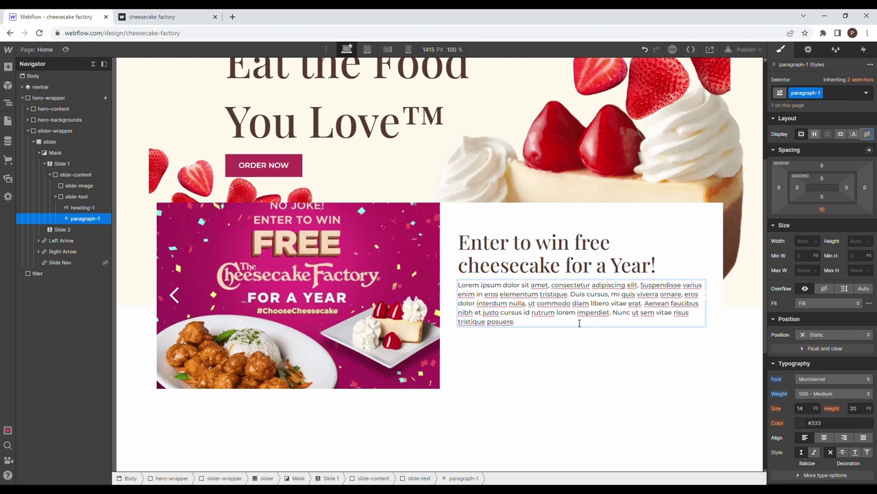
left_click_drag(579, 323, 612, 304)
key("BackSpace")
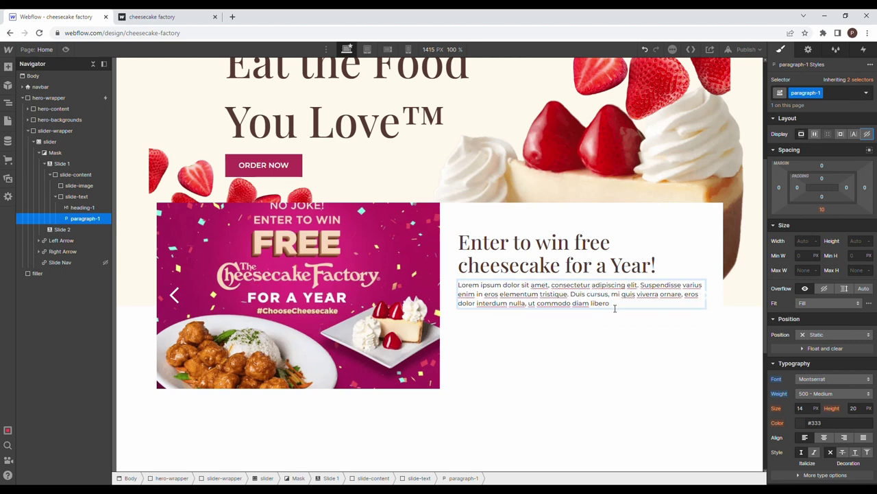
key("Escape")
Step: Set the paragraph to 18 px size, 25 px line height and 0.5 px letter spacing
left_click(814, 410)
type("1")
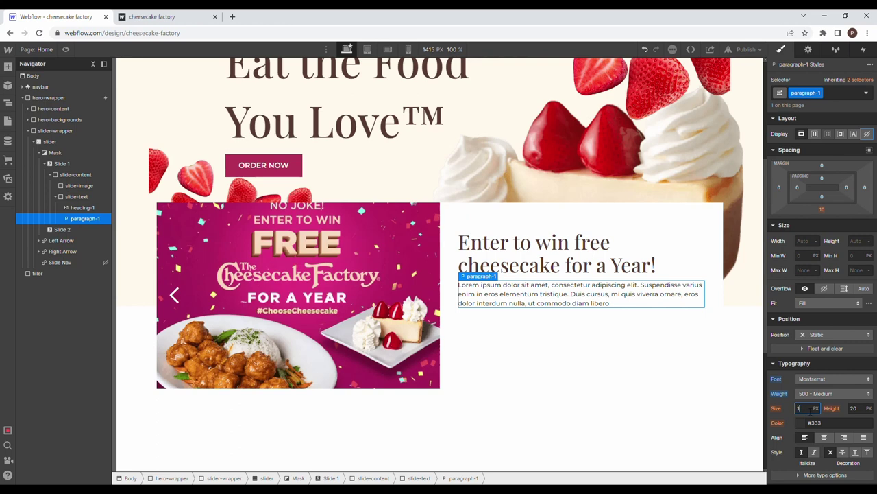
type("8")
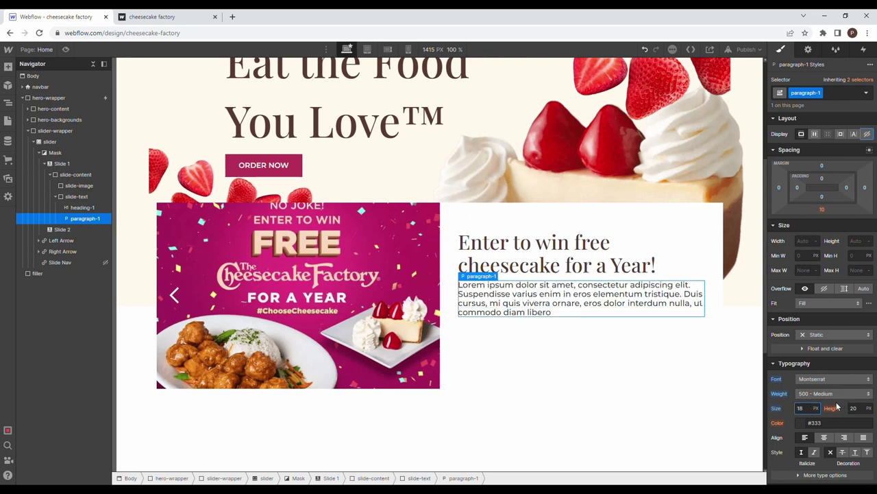
left_click(855, 408)
key("Return")
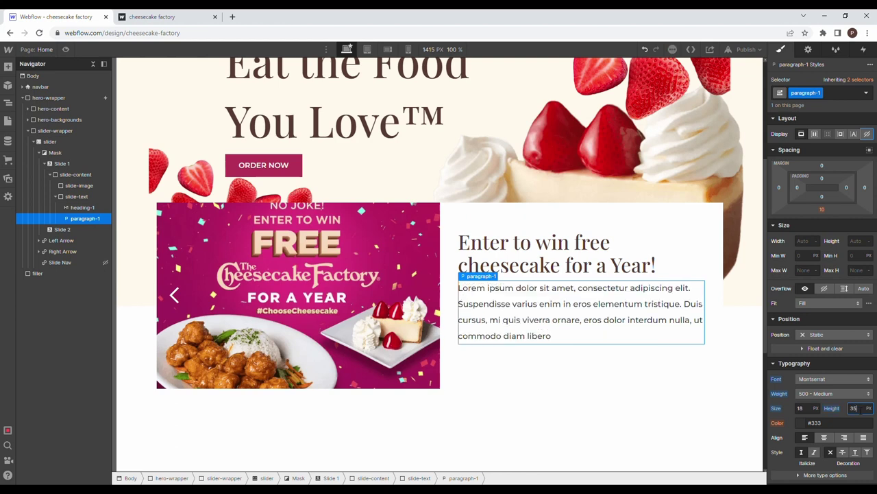
type("25")
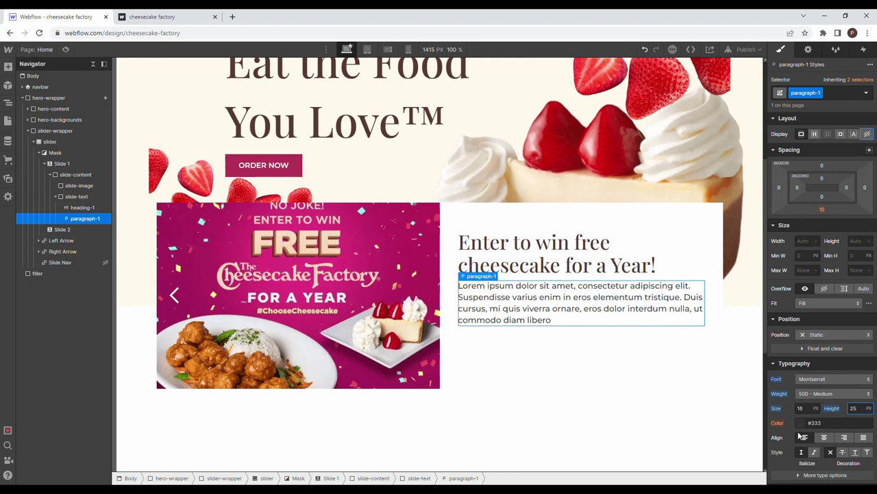
scroll(794, 464, "down", 2)
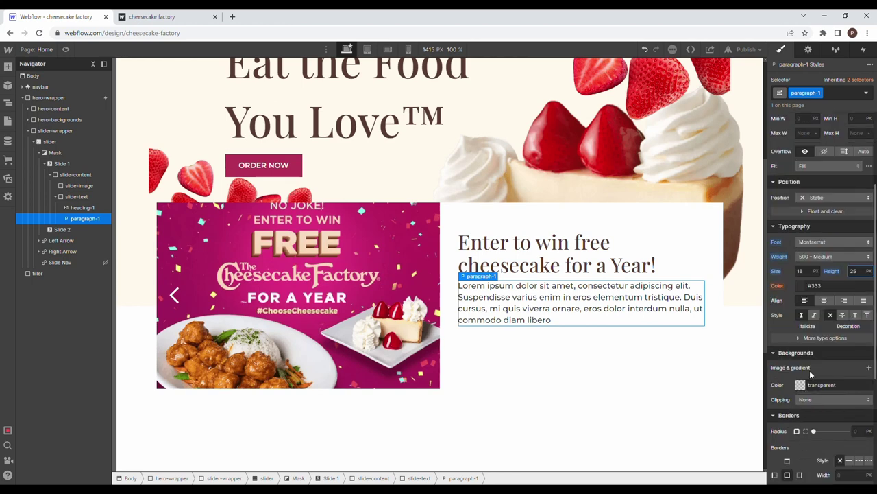
left_click(826, 337)
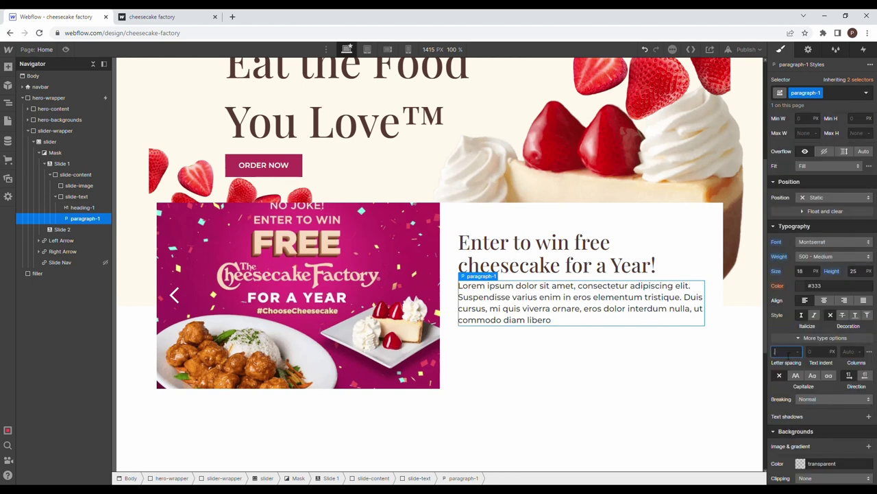
type("0.5")
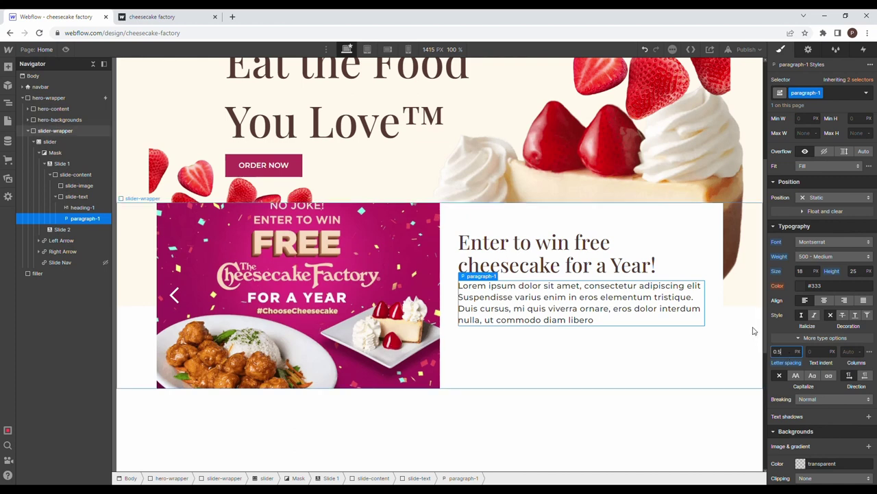
left_click(800, 287)
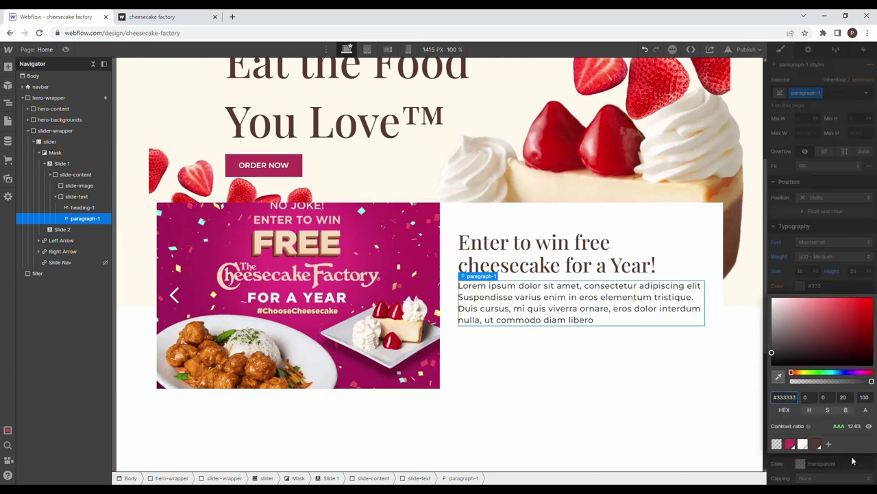
left_click(641, 360)
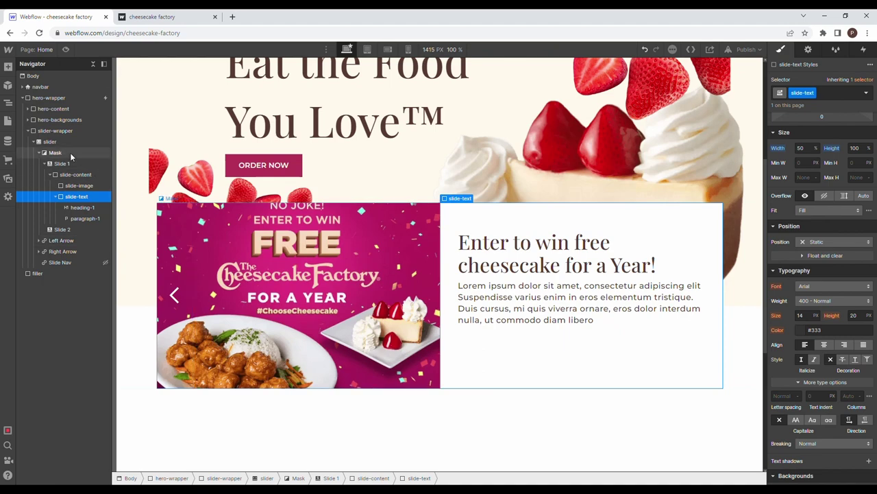
Step: Copy the hero's ORDER NOW btn-primary button and paste it into slide-text
scroll(351, 216, "up", 3)
scroll(289, 218, "down", 3)
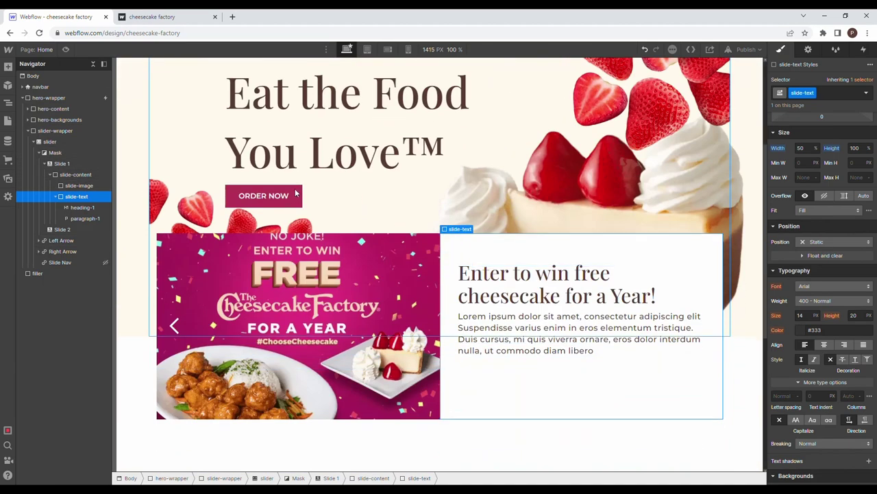
left_click(306, 197)
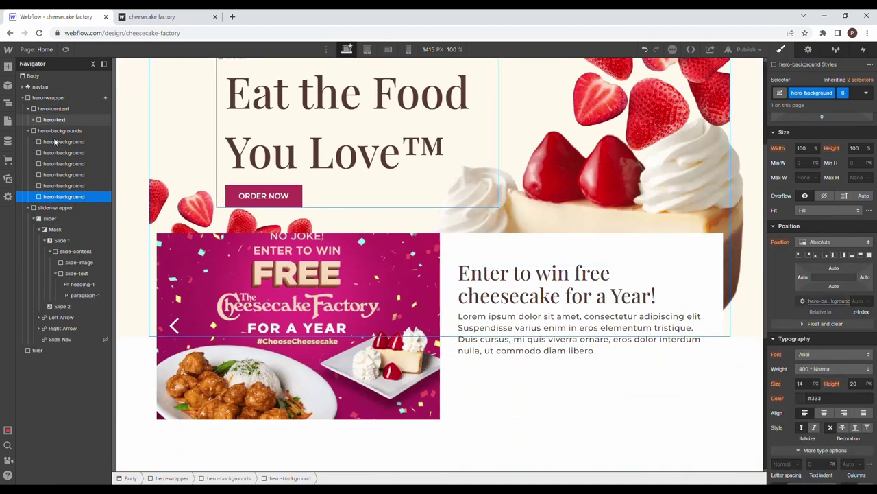
left_click(33, 120)
left_click(62, 141)
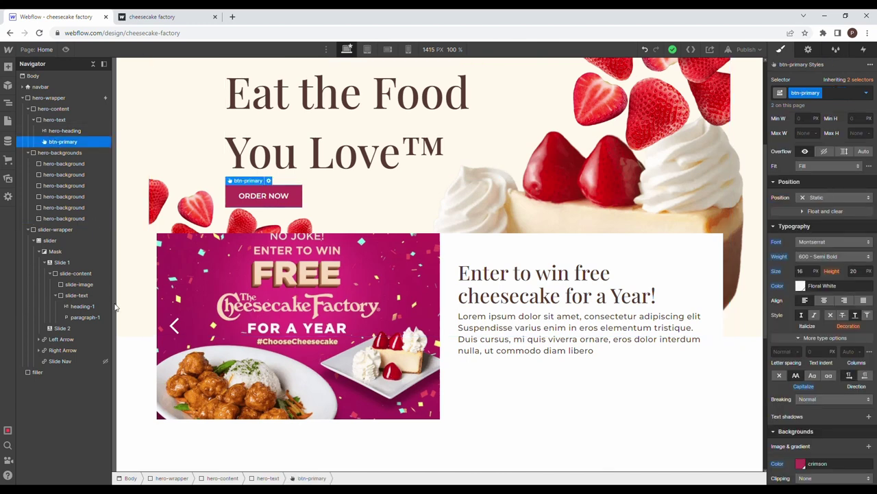
left_click(88, 296)
key("ctrl+v")
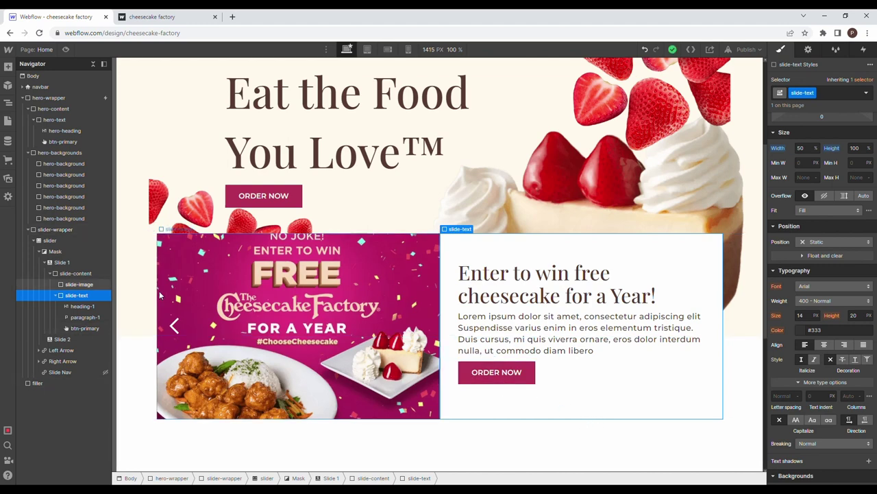
left_click(152, 17)
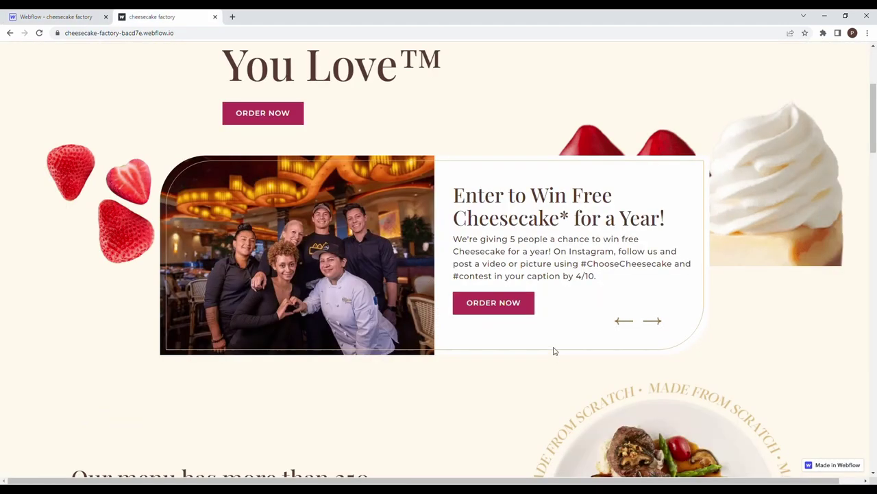
left_click(646, 328)
left_click(625, 324)
left_click(650, 324)
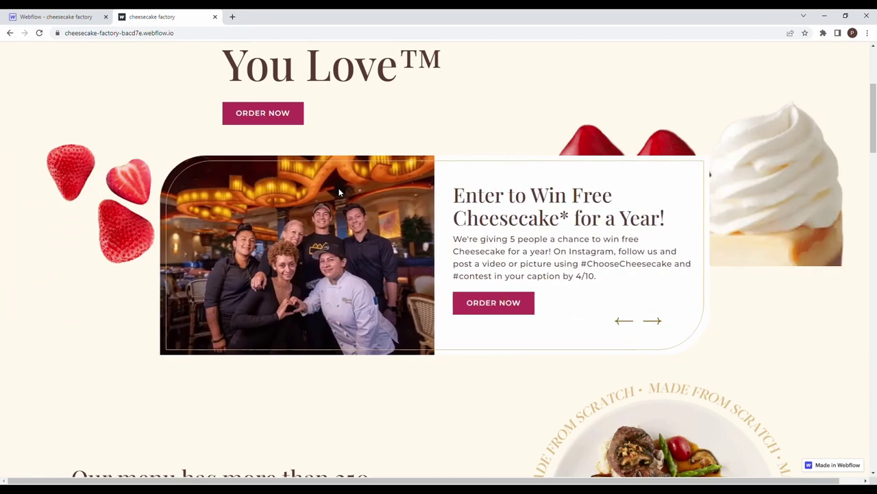
left_click(61, 15)
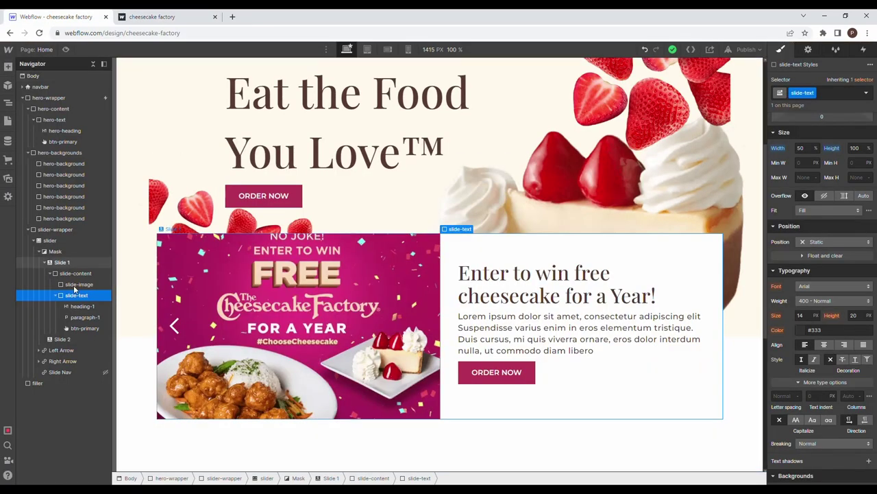
Step: Delete the default icons from the slider's Left Arrow and Right Arrow
left_click(61, 350)
left_click(37, 350)
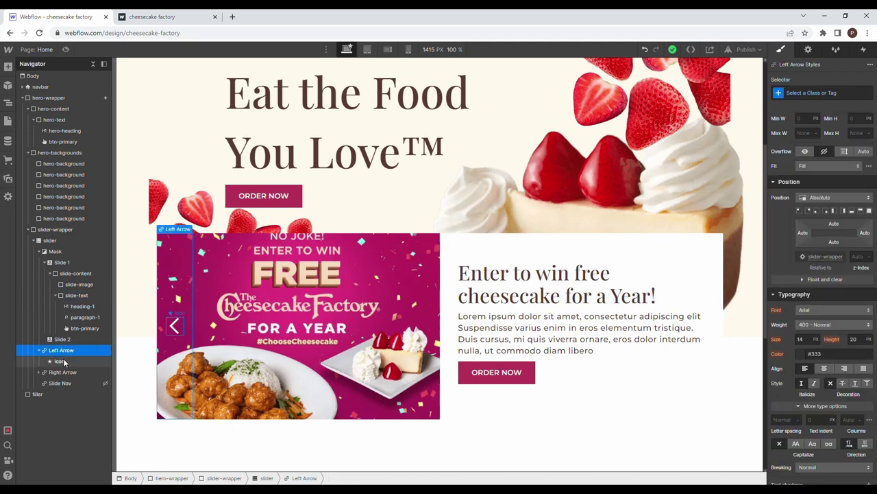
left_click(61, 361)
key("Delete")
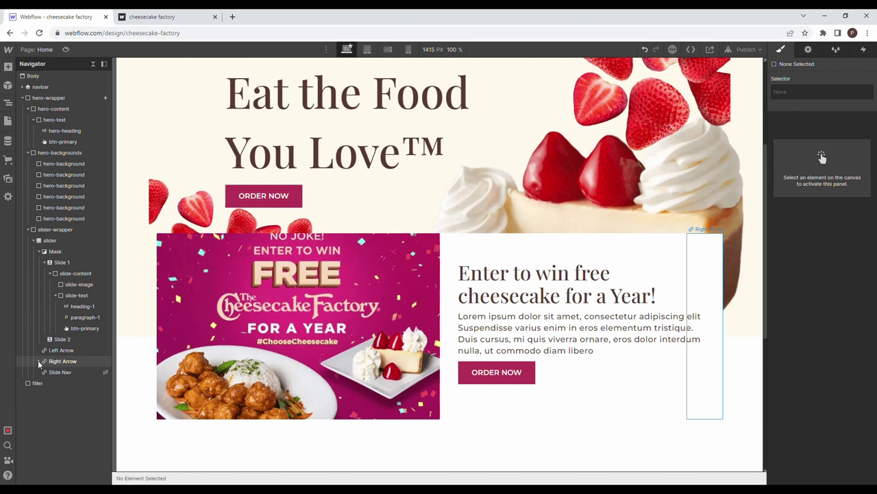
left_click(38, 362)
left_click(62, 373)
key("Delete")
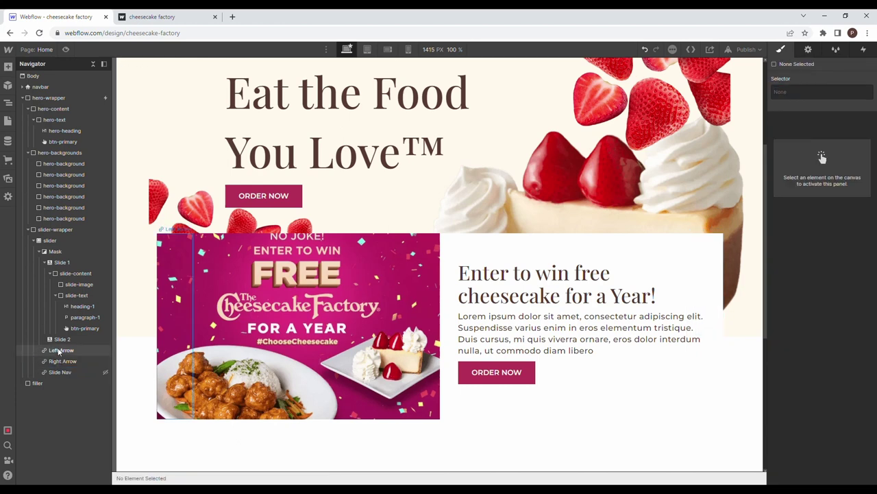
left_click(59, 350)
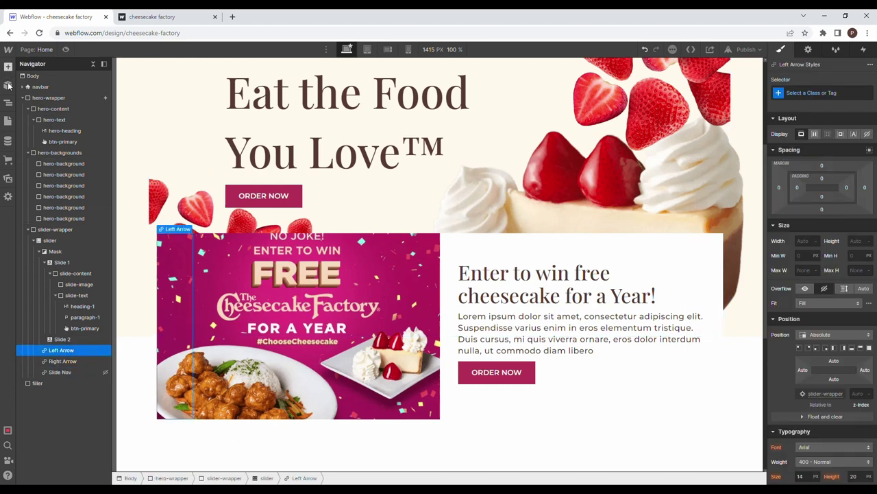
Step: Place the left-arrow and right-arrow images into the Left and Right Arrow elements
left_click(8, 67)
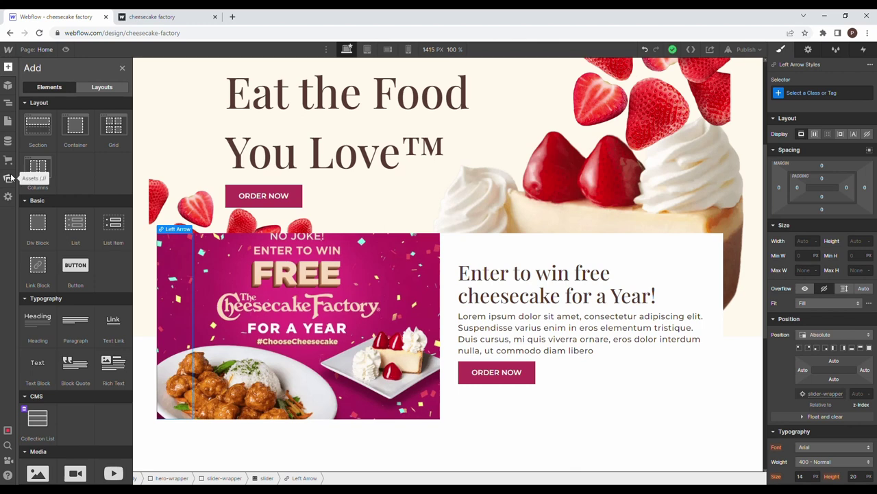
left_click(8, 178)
scroll(82, 221, "down", 3)
left_click_drag(73, 331, 81, 370)
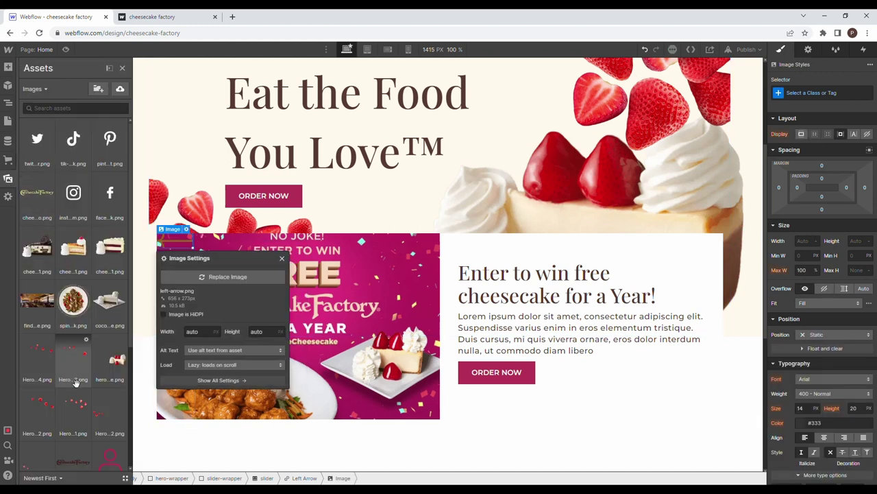
scroll(79, 384, "down", 5)
left_click_drag(80, 398, 71, 362)
left_click(61, 351)
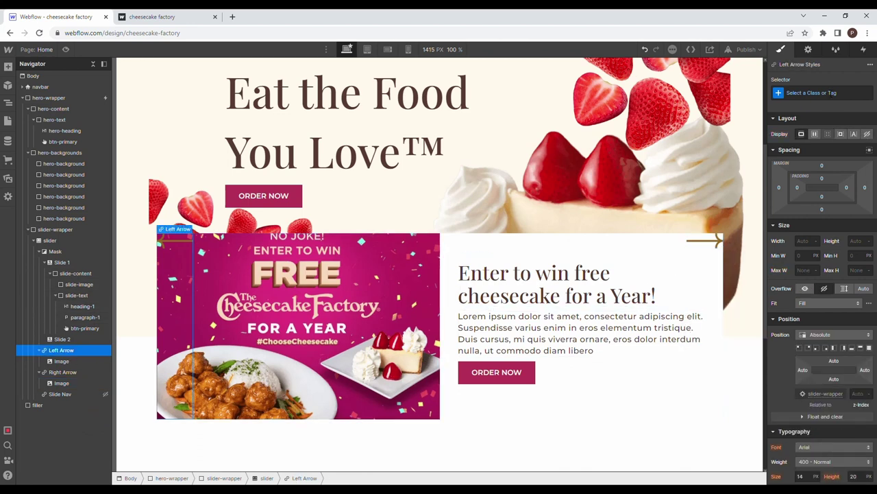
Step: Give Left Arrow an 'arrow' class: 40 px wide, absolute bottom-right, 15% bottom, 10% right
left_click(831, 94)
type("arrow")
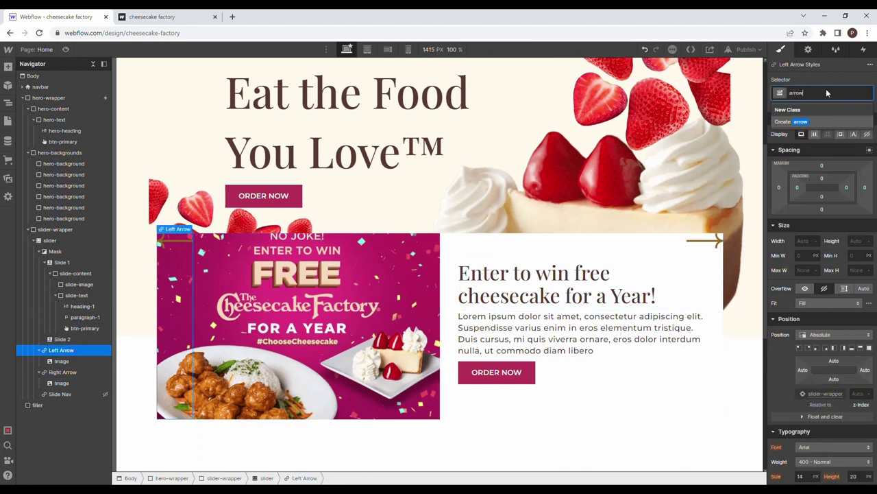
key("Return")
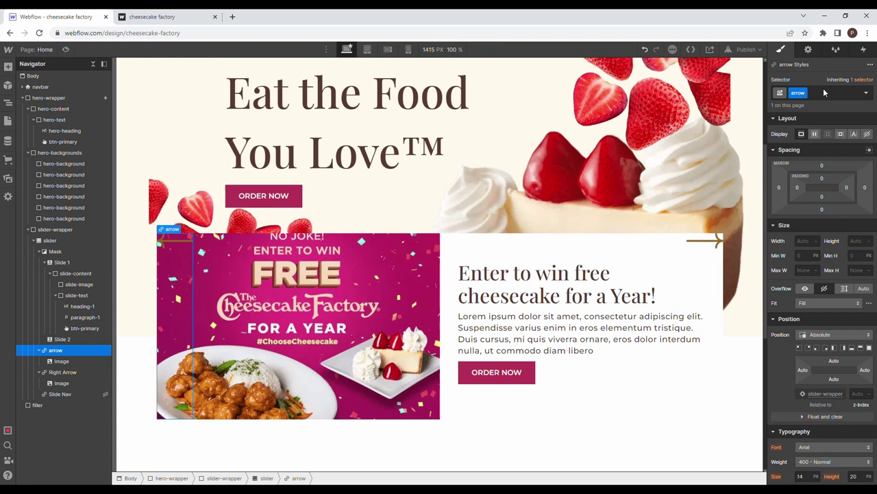
left_click(802, 242)
key("Return")
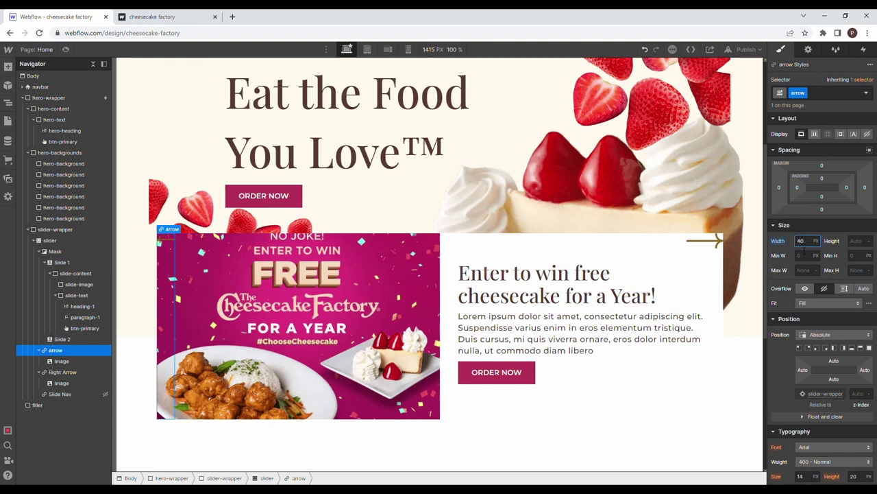
left_click(823, 334)
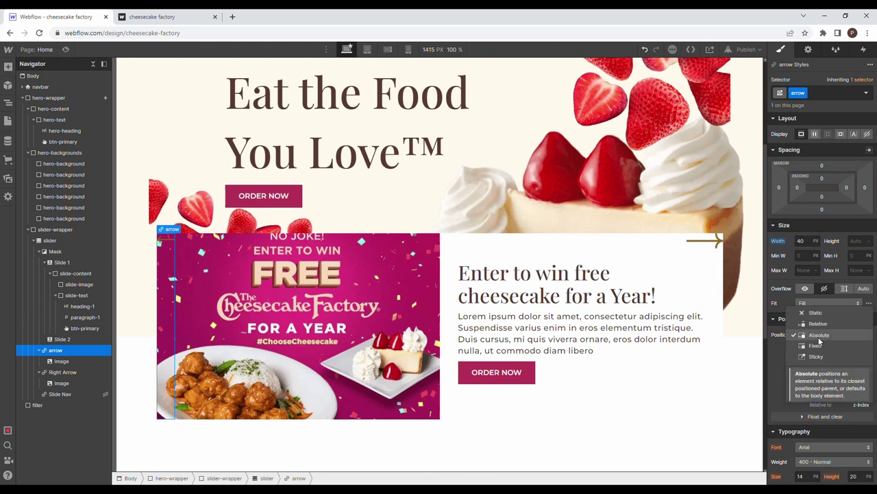
left_click(819, 335)
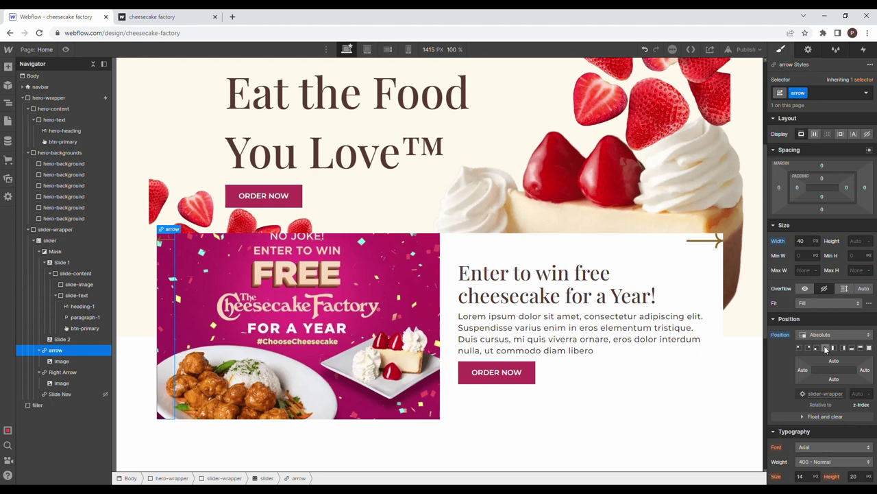
left_click(826, 349)
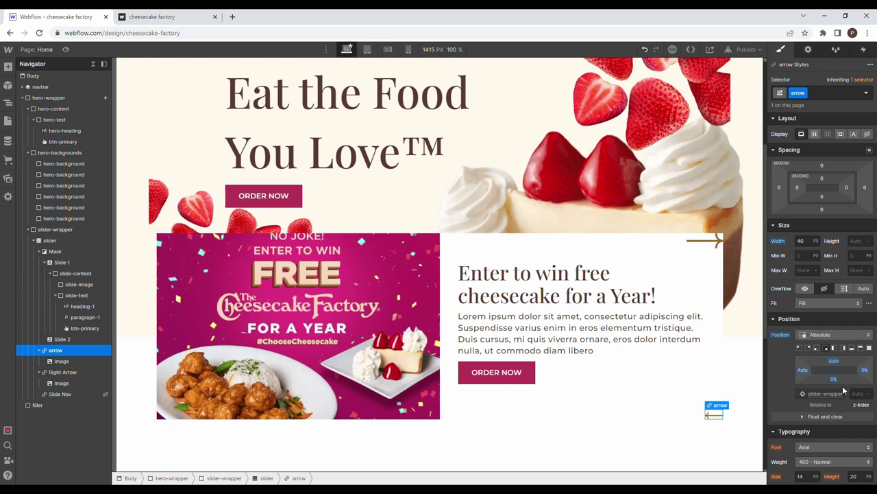
left_click(834, 379)
key("Return")
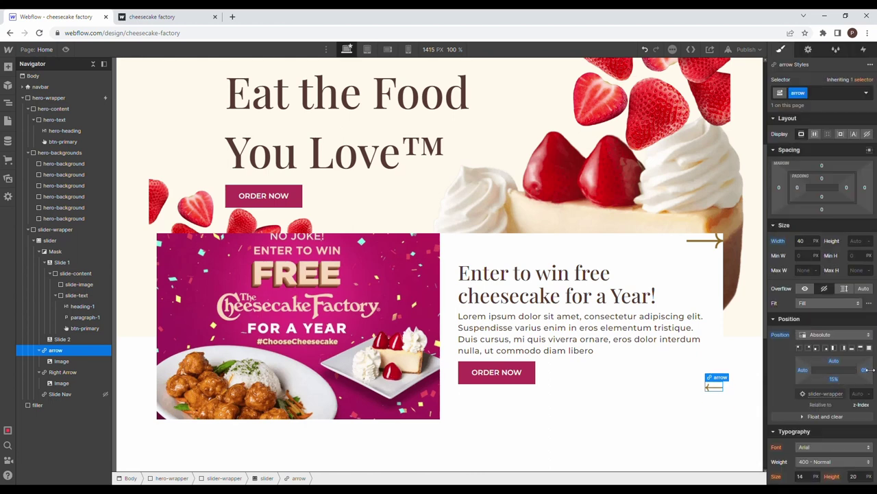
left_click(865, 370)
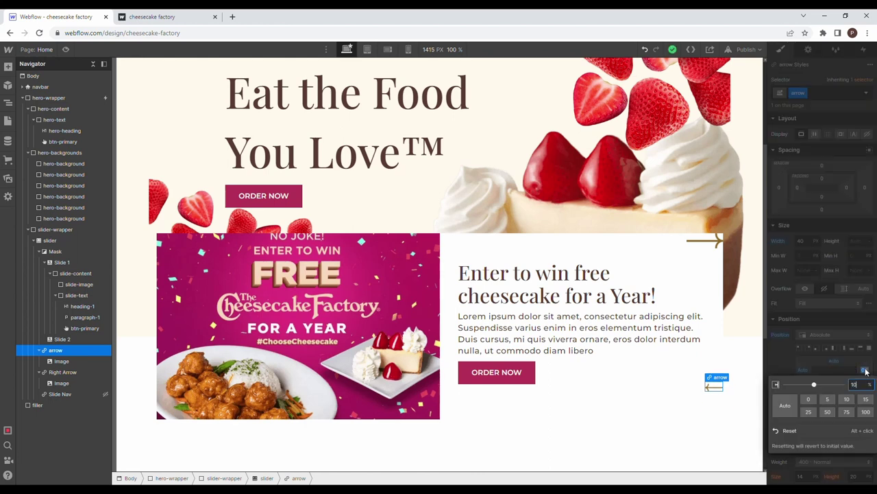
key("Return")
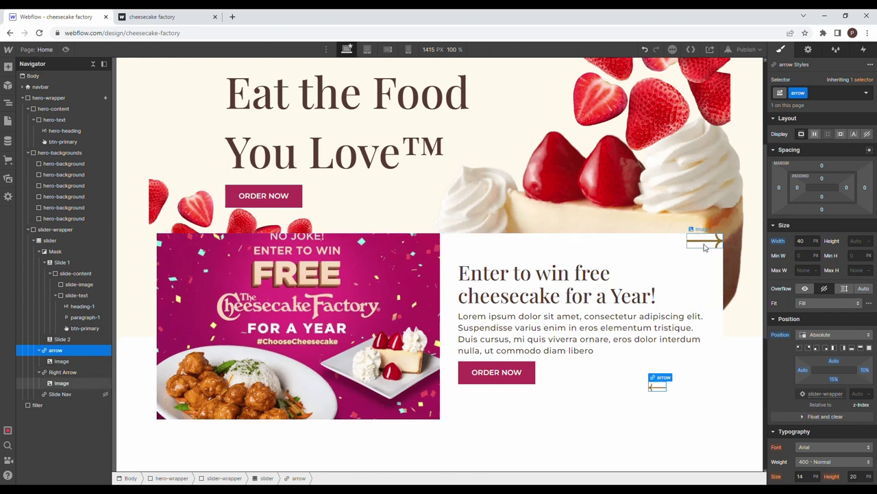
Step: Give Right Arrow the arrow class plus a 'right' combo with a 5% right offset
left_click(85, 371)
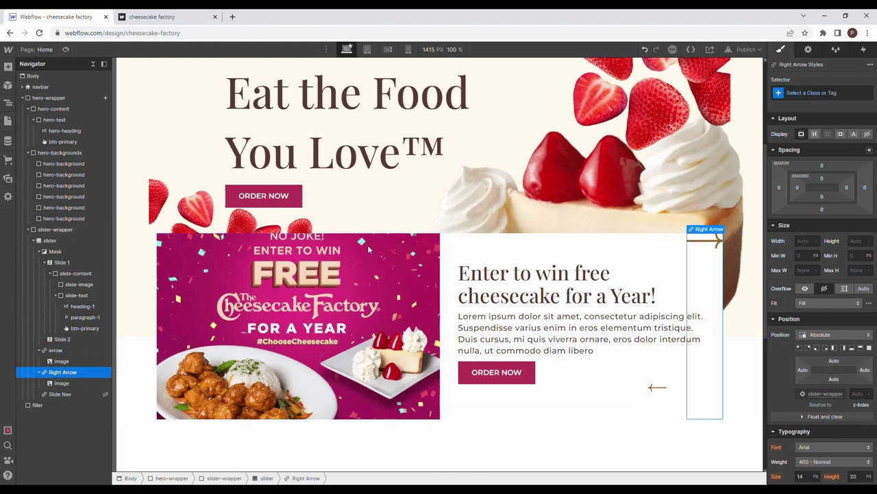
key("ctrl+Return")
type("arr")
key("Return")
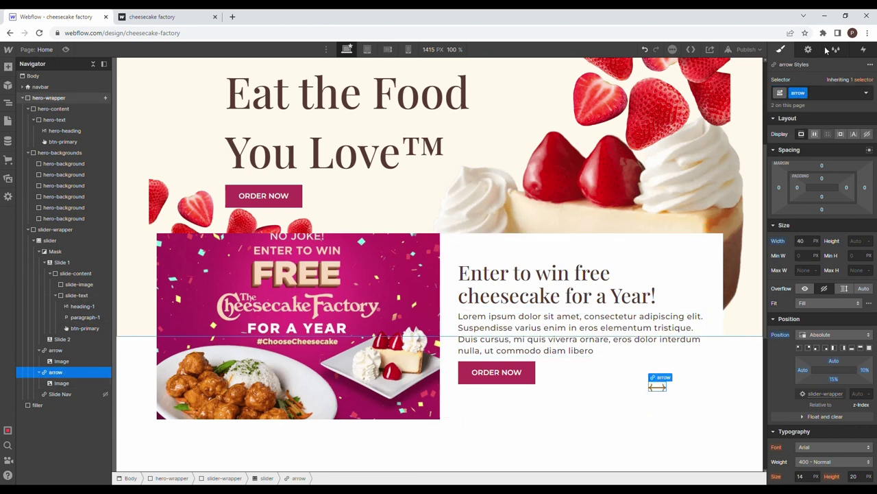
left_click(820, 95)
type("right")
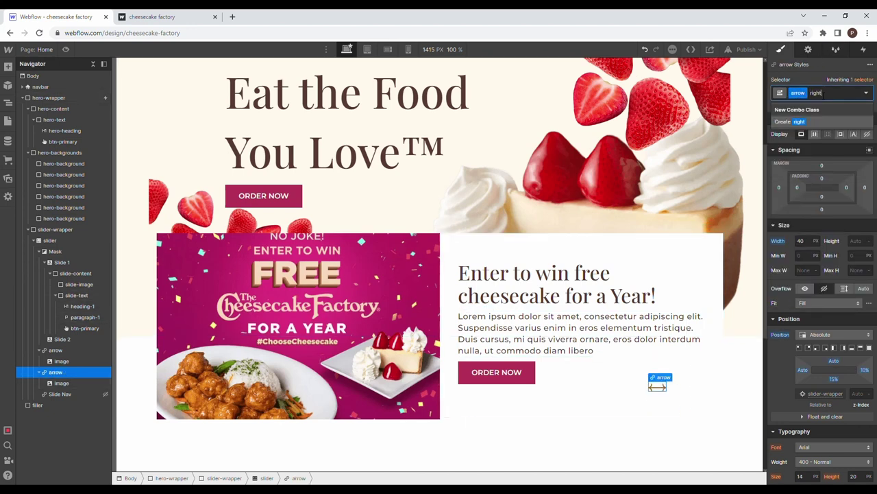
key("Return")
left_click(864, 370)
type("5")
key("Return")
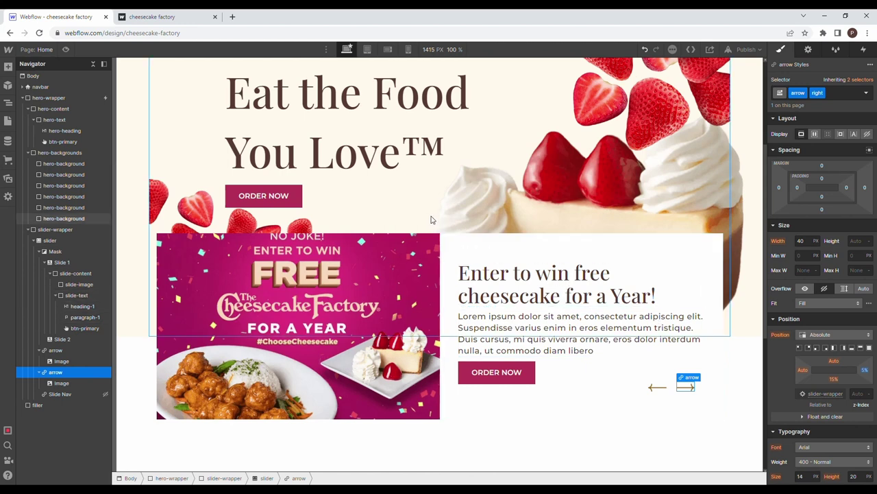
left_click(569, 308)
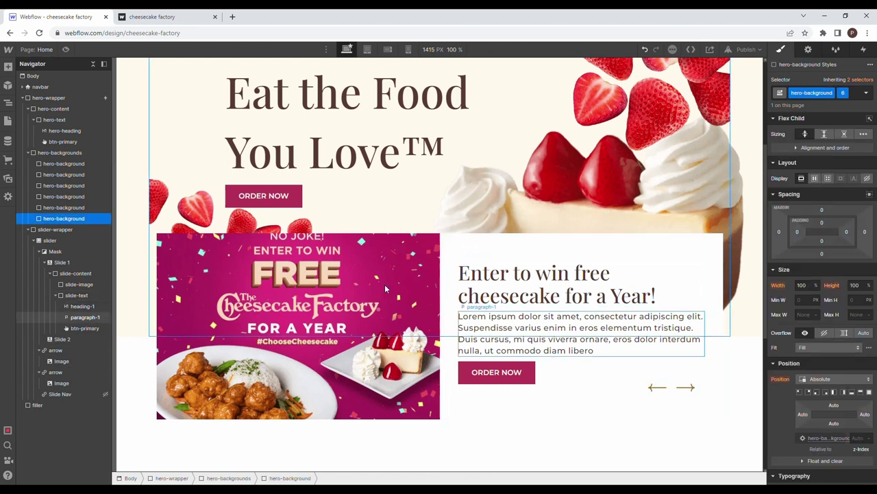
Step: Give the slider a 100 px top-left corner radius
left_click(50, 241)
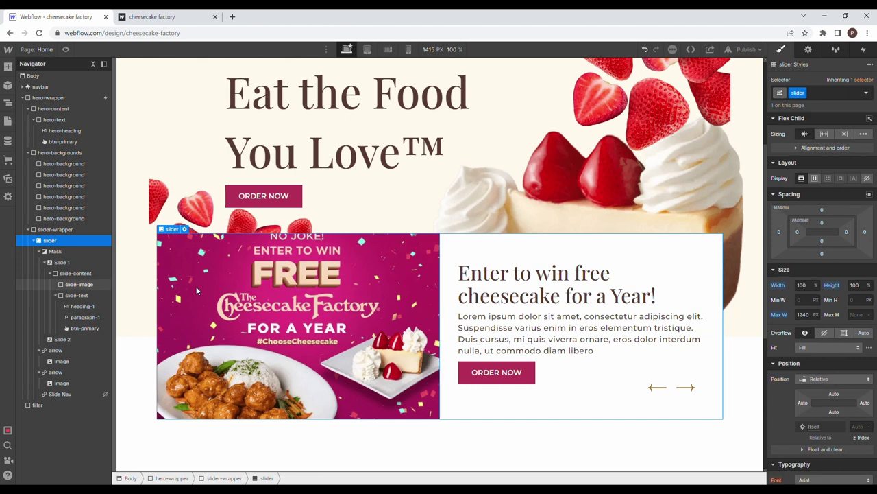
scroll(874, 398, "down", 5)
scroll(873, 398, "down", 4)
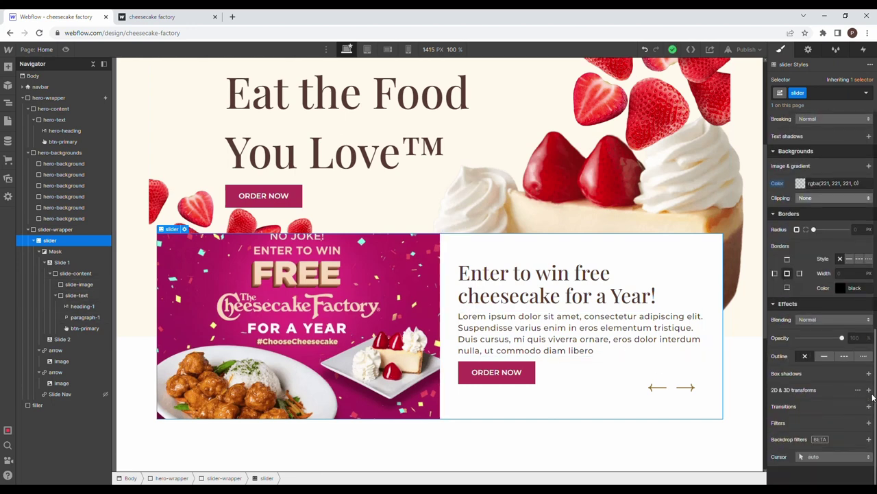
left_click(805, 230)
left_click(812, 247)
type("100")
key("Return")
Step: Round the slide image's top-left and the text panel's bottom-right corners by 100 px
left_click(686, 386)
left_click(298, 322)
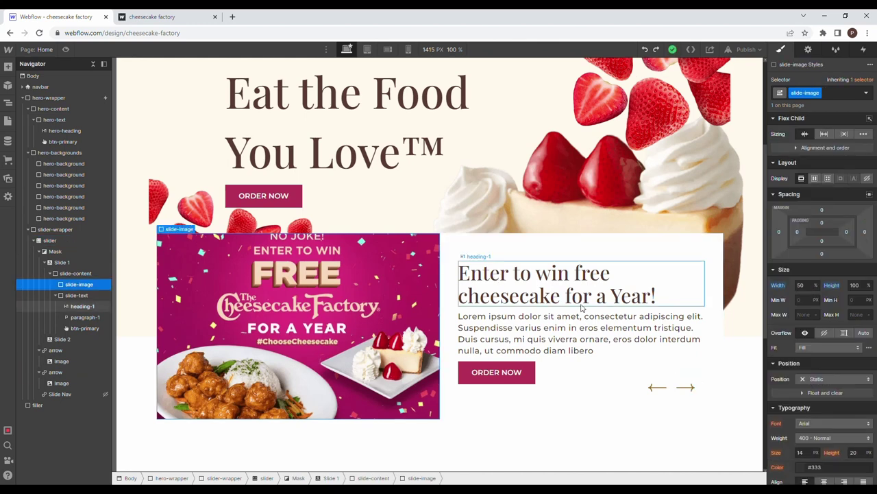
scroll(831, 334, "down", 4)
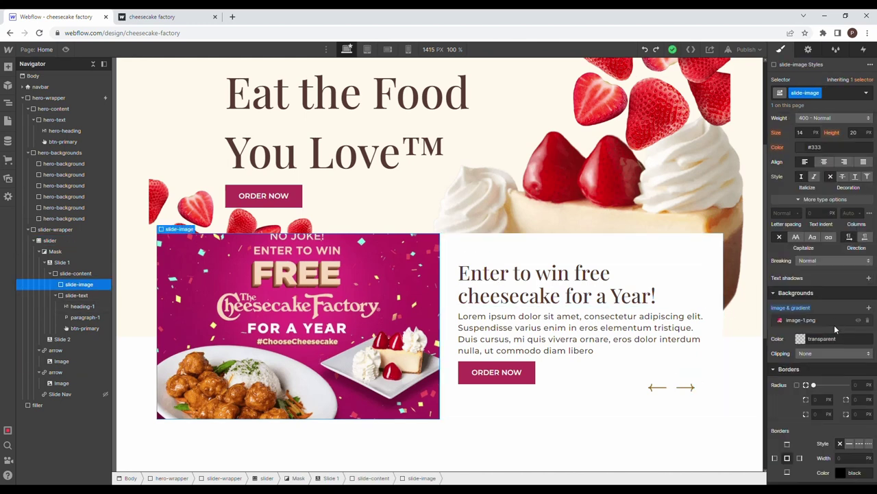
scroll(834, 325, "down", 5)
type("1")
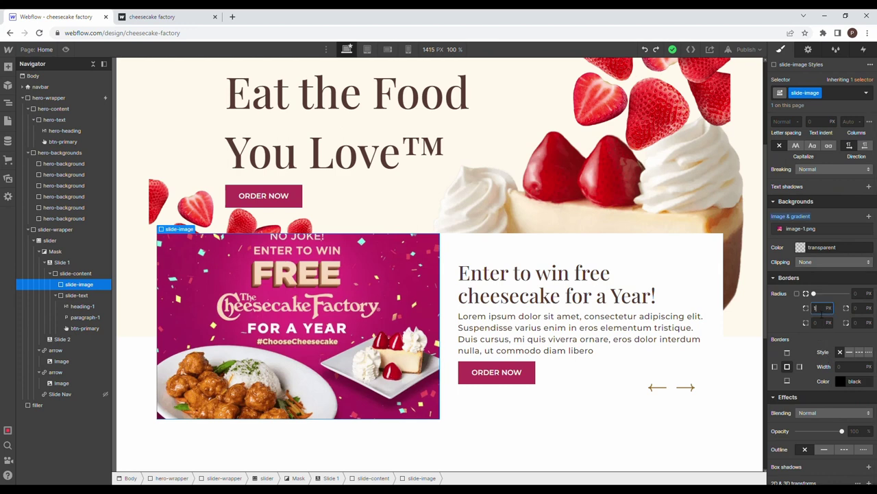
key("Return")
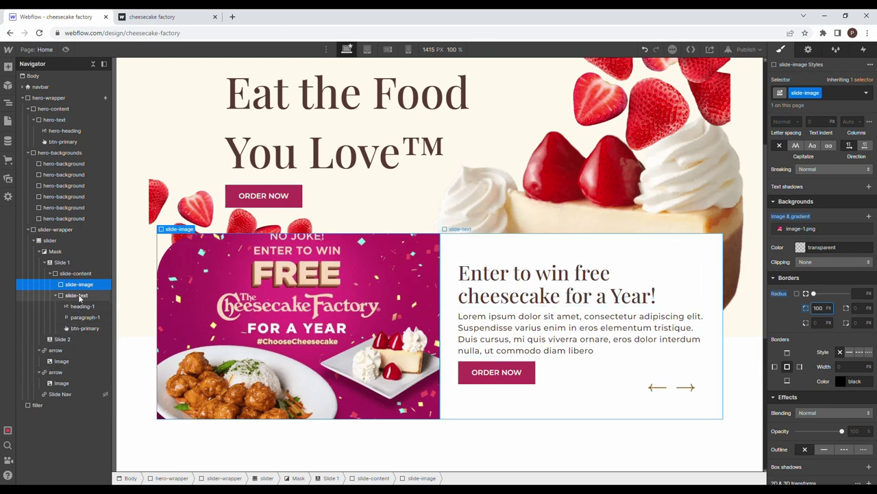
left_click(596, 373)
left_click(861, 309)
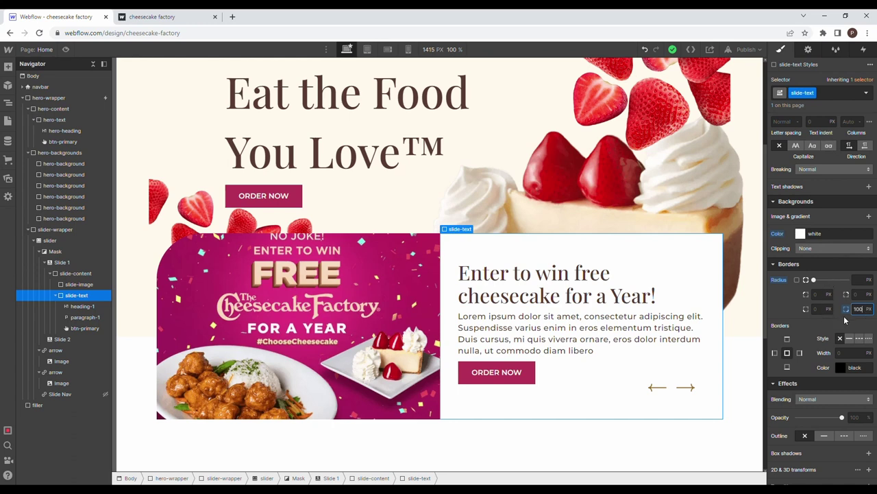
left_click(709, 414)
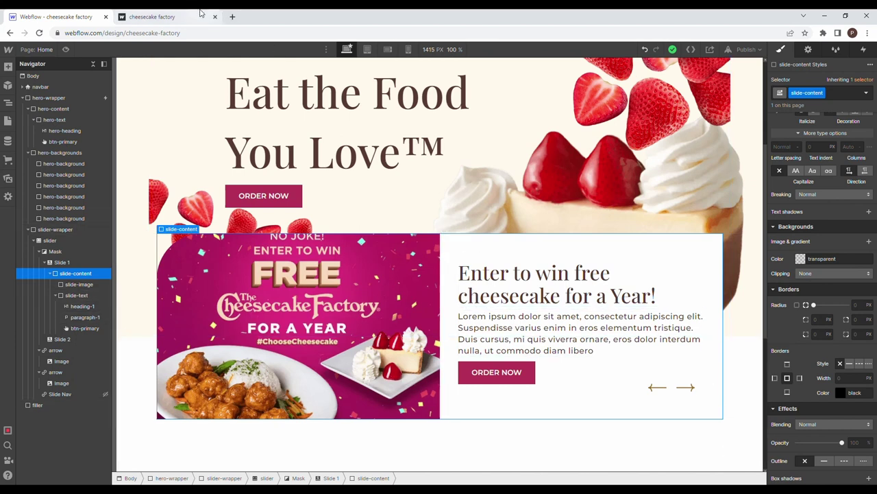
Step: Change the filler section's background from red to dusty pink #d39898
left_click(153, 405)
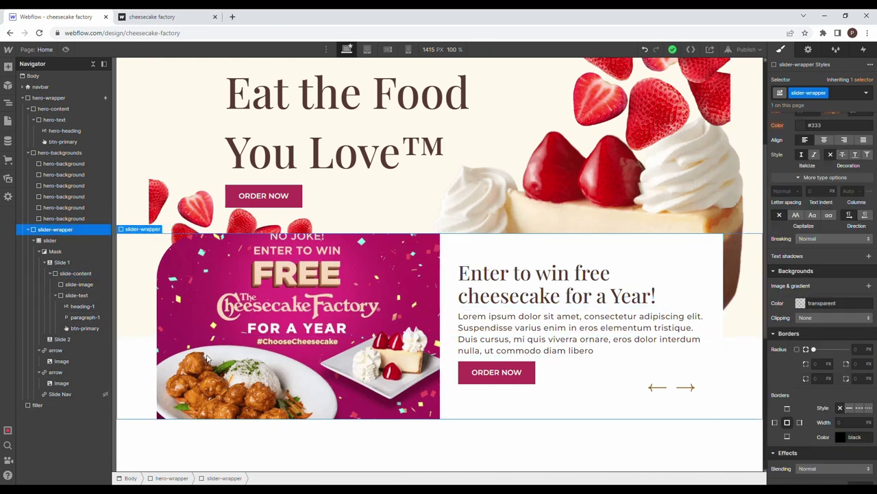
left_click(135, 454)
scroll(847, 237, "down", 1)
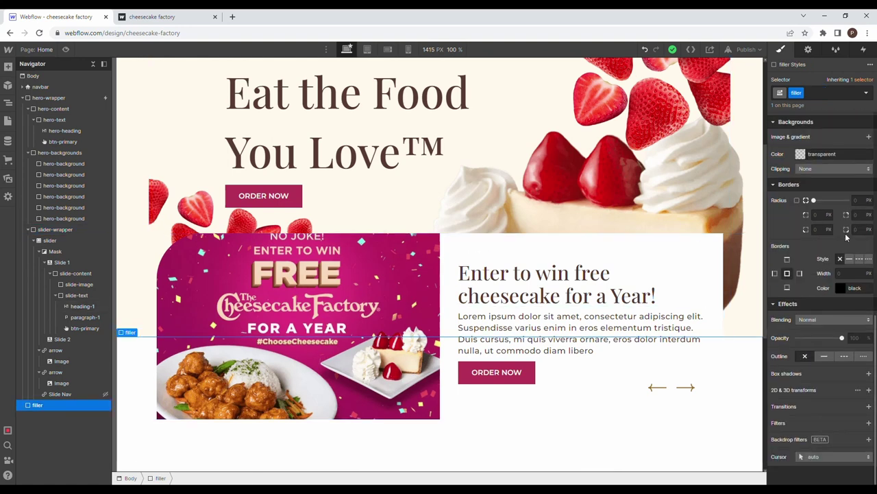
left_click(800, 154)
left_click_drag(822, 209, 795, 186)
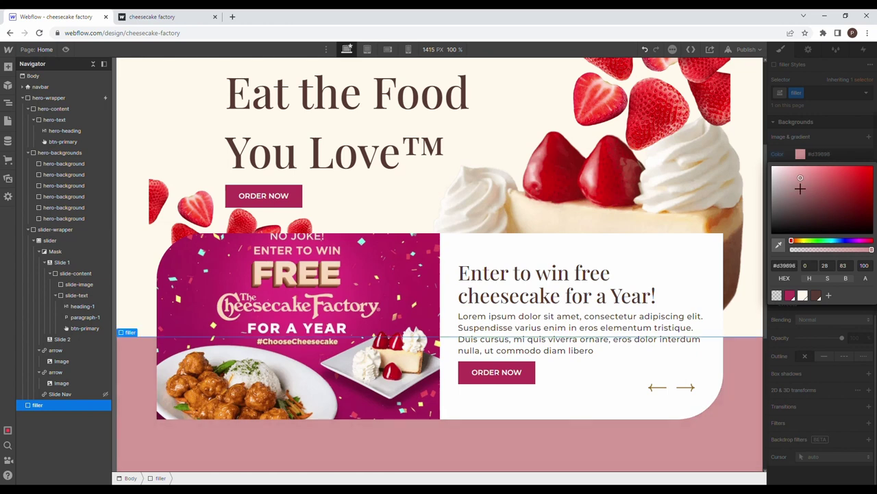
left_click(741, 170)
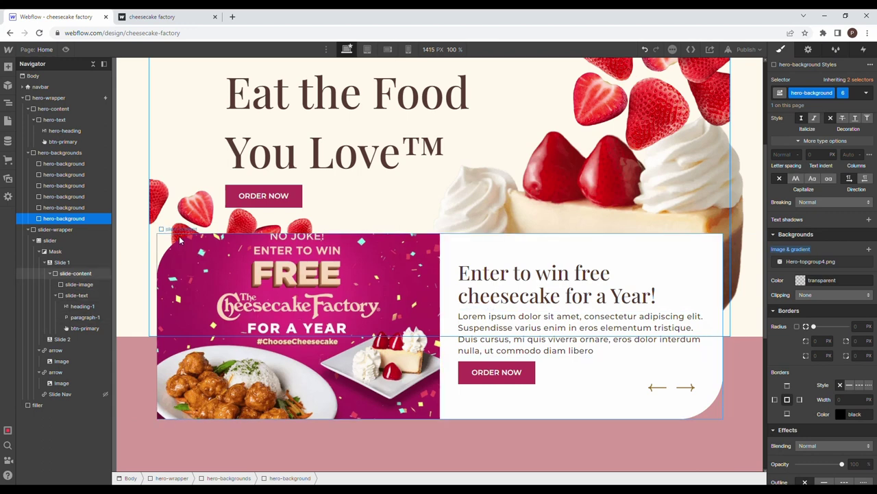
left_click(312, 369)
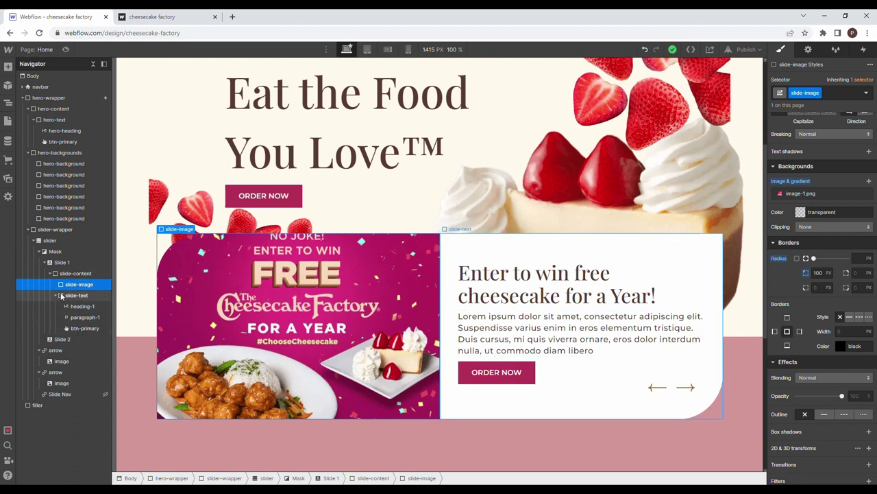
left_click(56, 295)
Step: Delete the empty Slide 2 and duplicate Slide 1 until the slider holds four slides
left_click(55, 273)
left_click(59, 264)
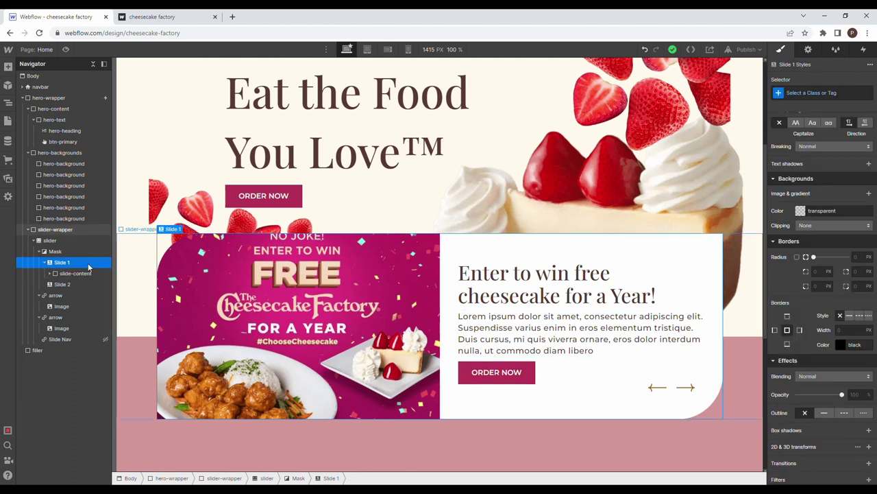
left_click(59, 285)
key("Delete")
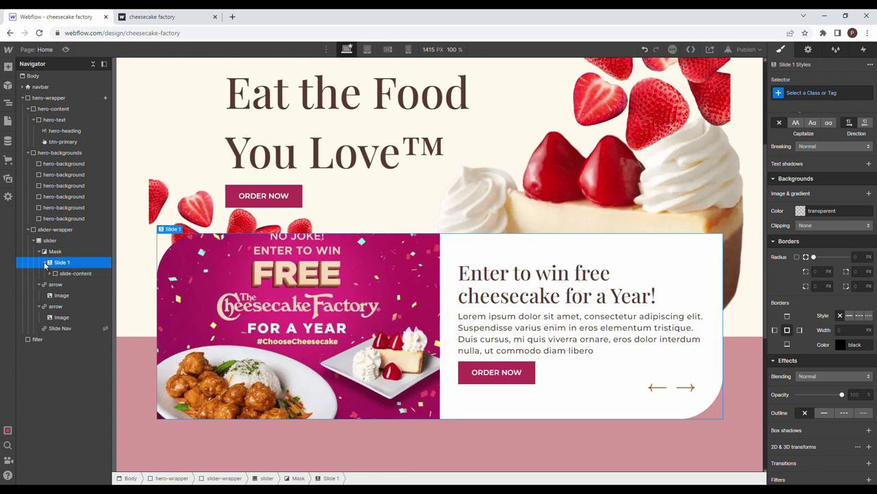
left_click(45, 264)
key("ctrl+d")
key("ctrl+d")
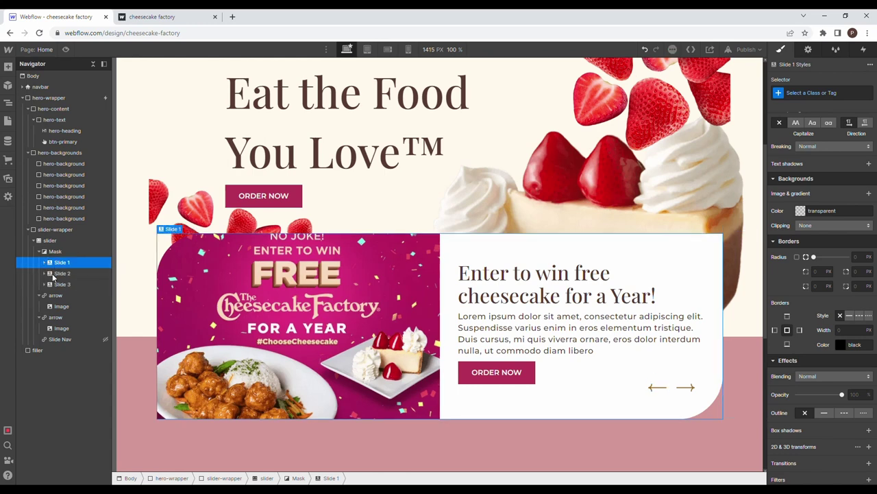
left_click(61, 273)
key("ctrl+Tab")
key("ctrl+Tab")
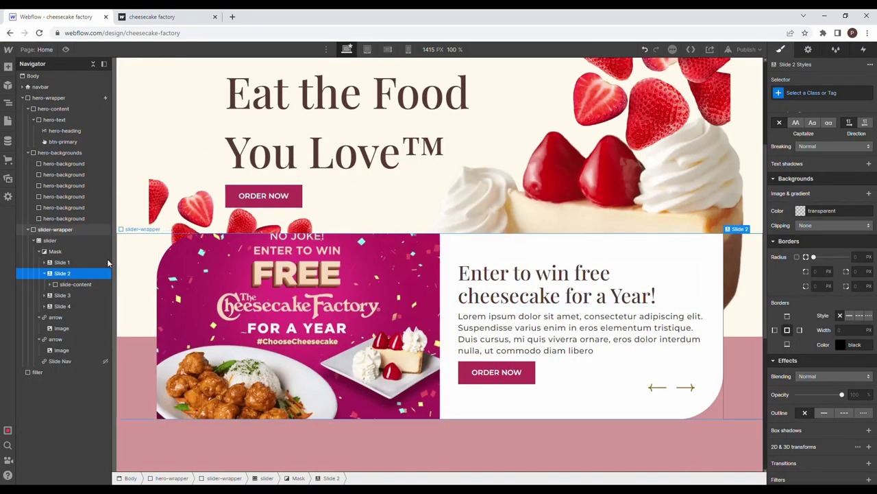
left_click(50, 284)
left_click(74, 295)
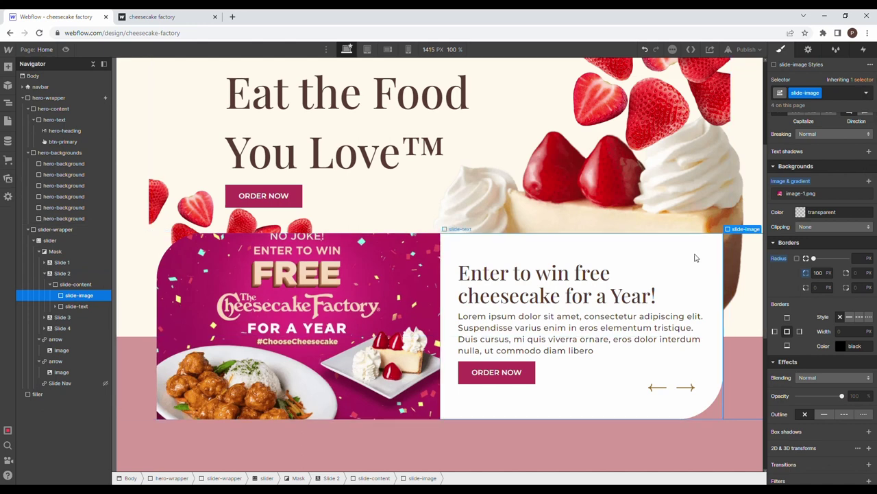
Step: Give Slide 2's slide-image a '2' combo class with image-2.png as a cover background
left_click(867, 193)
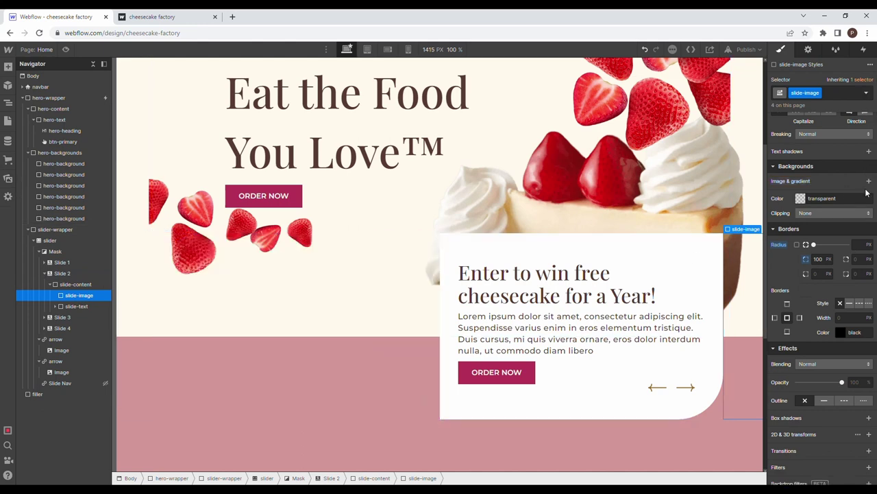
key("ctrl+z")
left_click(842, 96)
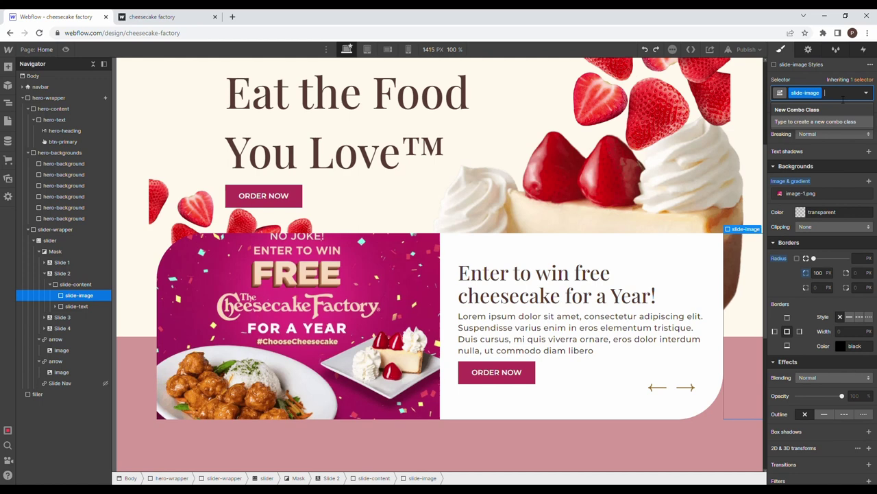
type("2")
key("Return")
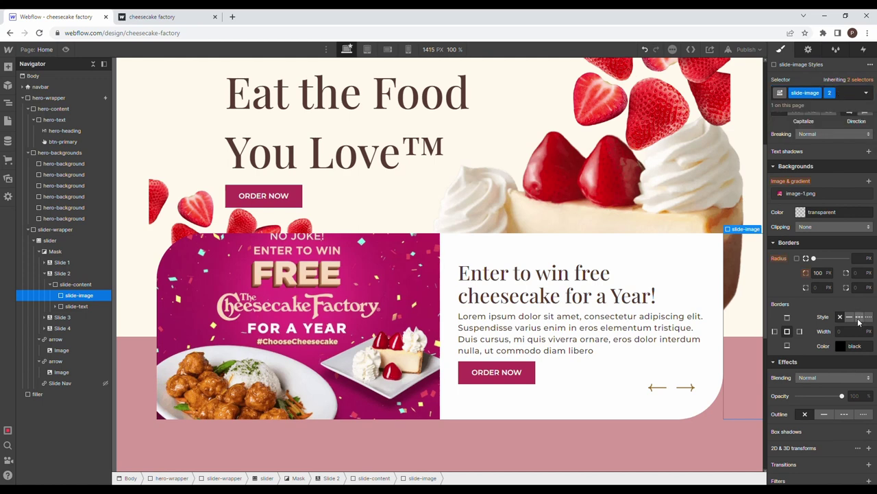
left_click(872, 195)
left_click(865, 194)
left_click(869, 180)
left_click(831, 263)
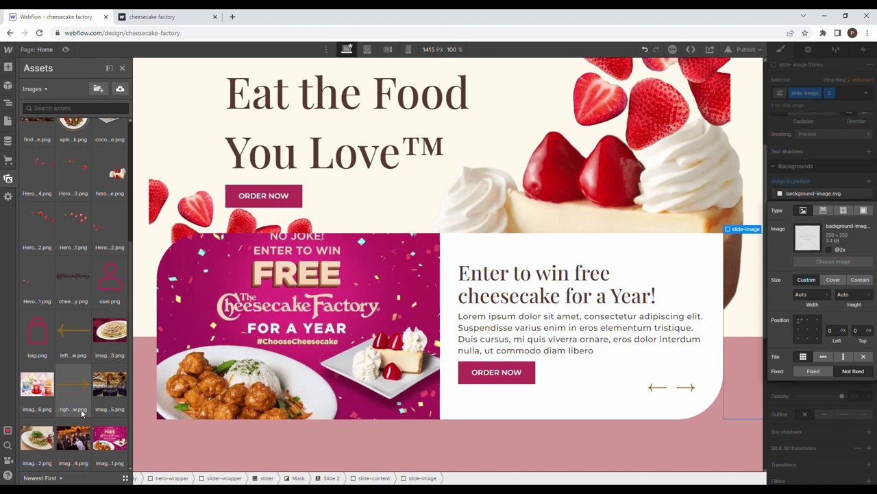
left_click(42, 447)
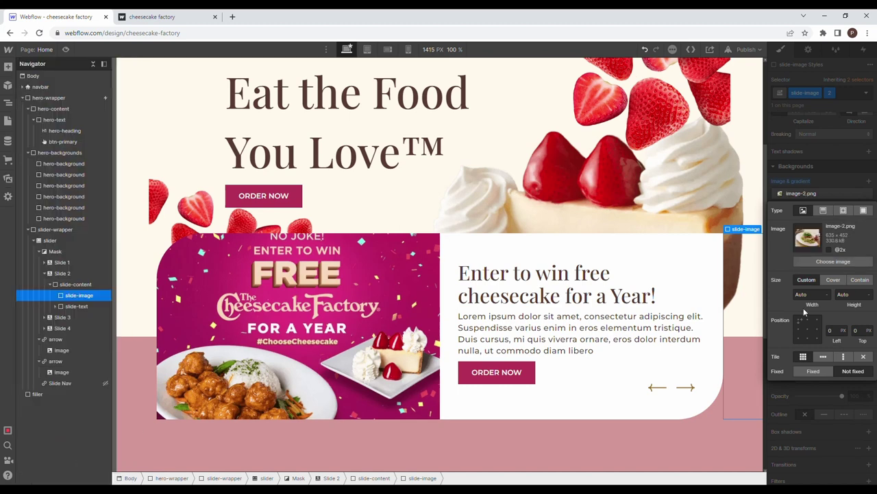
left_click(830, 280)
left_click(808, 404)
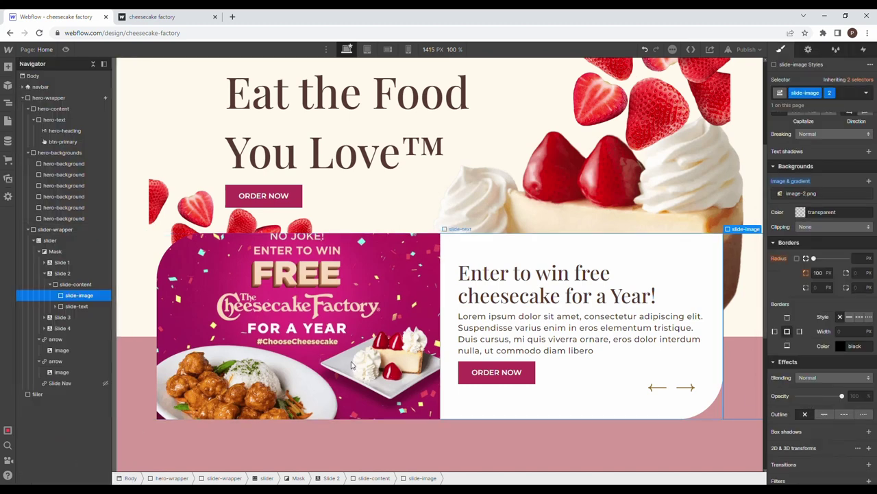
Step: Give Slide 3's slide-image a '3' combo class with image-3.png as its background
left_click(44, 317)
left_click(63, 330)
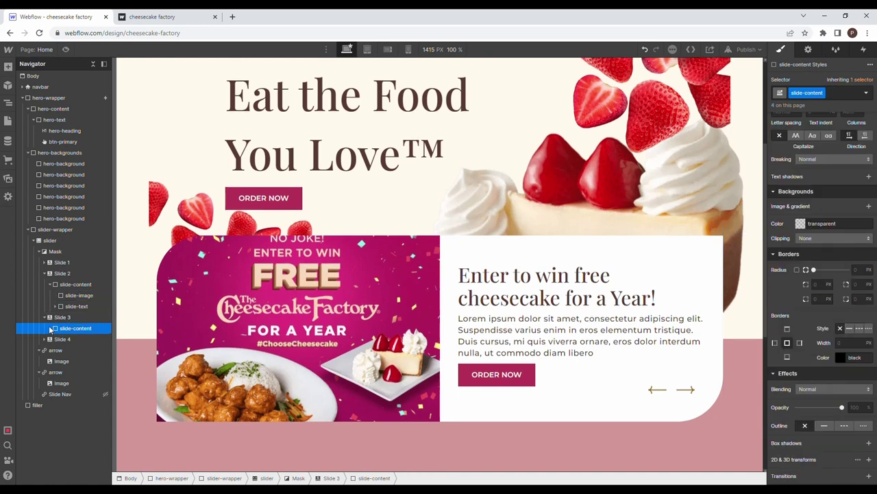
left_click(55, 328)
left_click(78, 339)
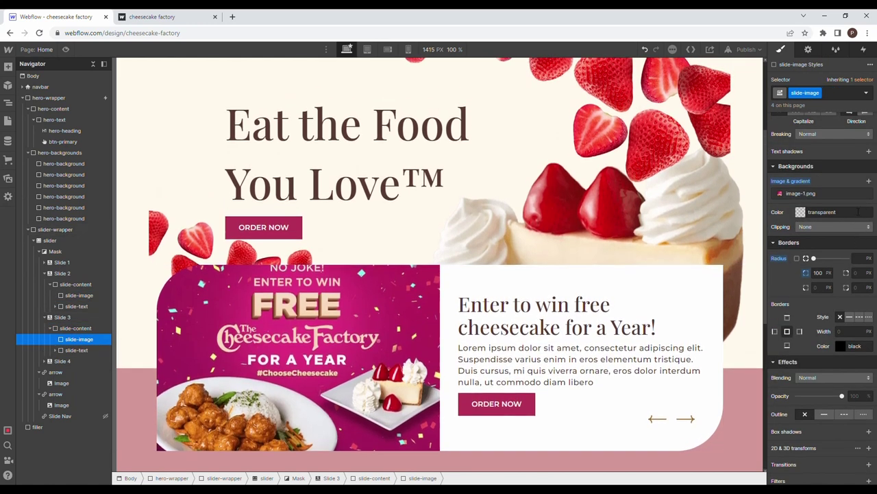
left_click(840, 93)
type("3")
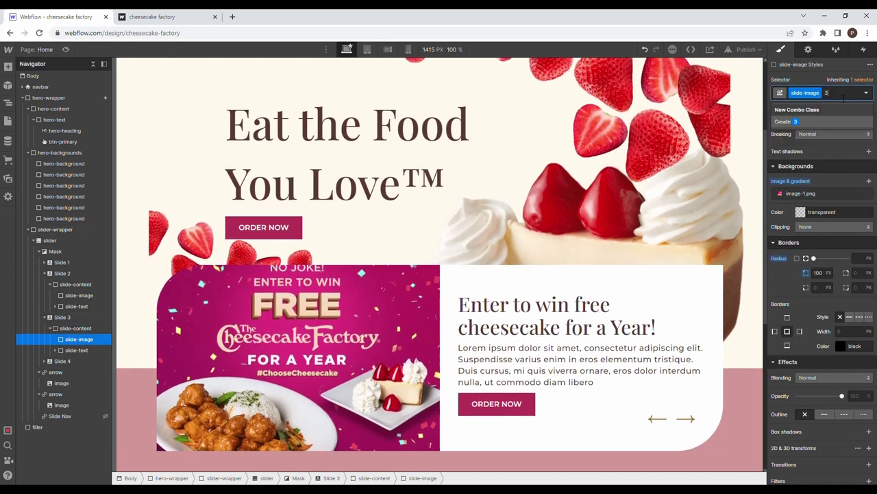
key("Return")
left_click(868, 194)
left_click(869, 181)
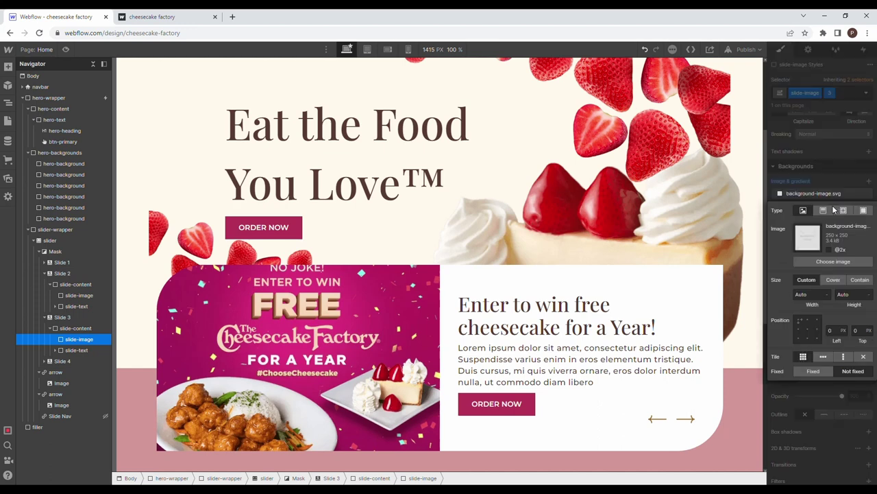
left_click(829, 260)
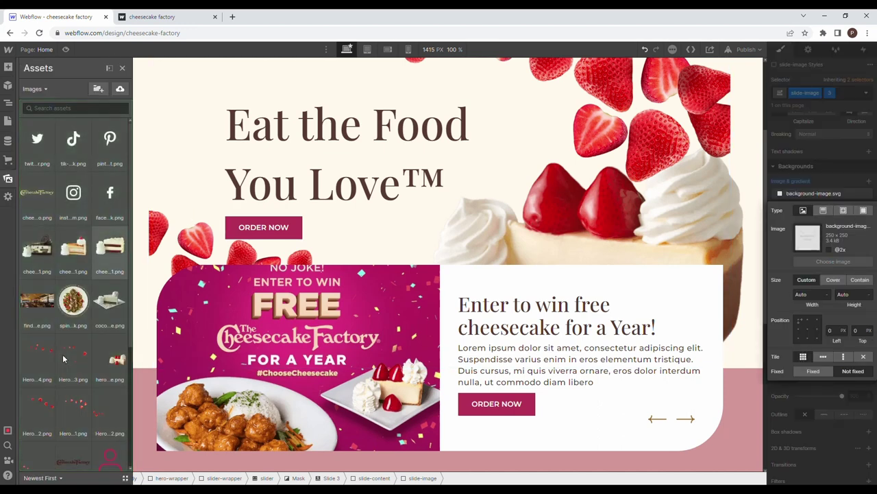
scroll(62, 354, "down", 2)
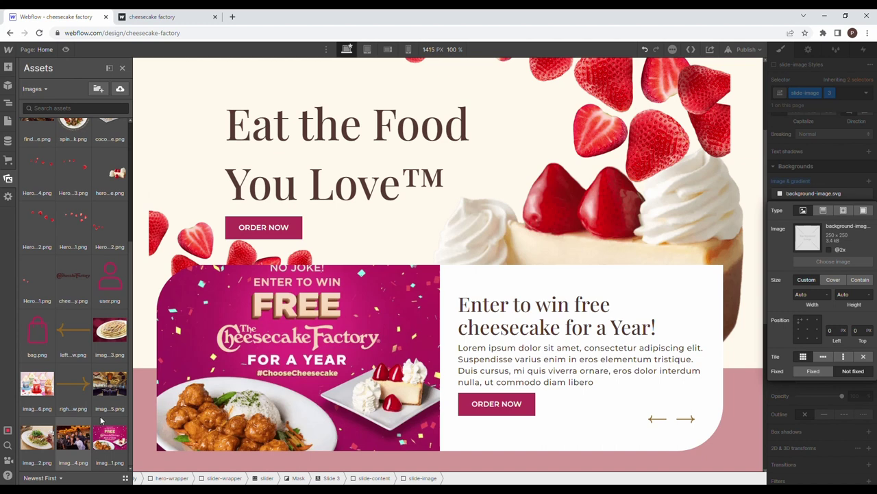
left_click(112, 340)
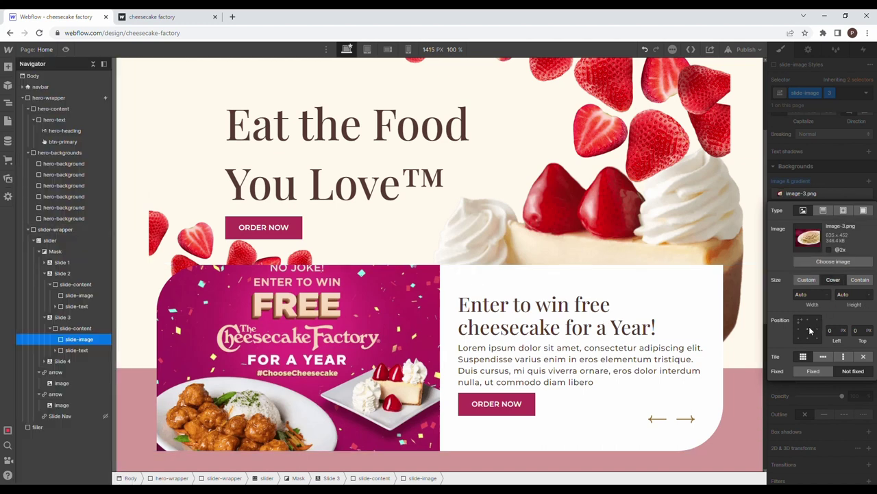
left_click(816, 389)
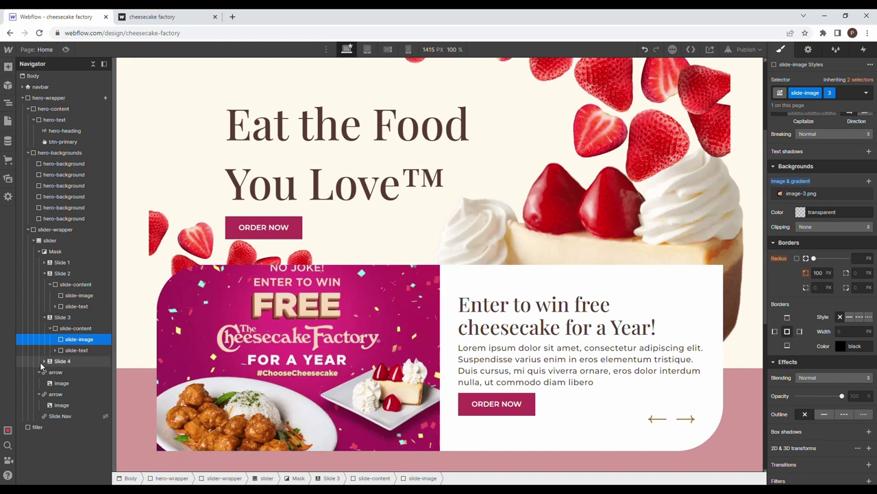
Step: Give Slide 4's slide-image a '4' combo class with image-4.png as a centred cover background
left_click(44, 361)
left_click(55, 372)
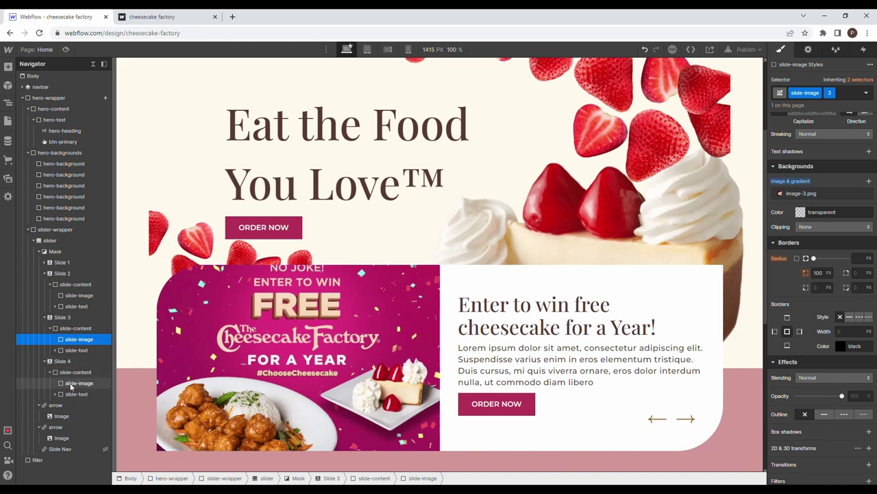
left_click(74, 384)
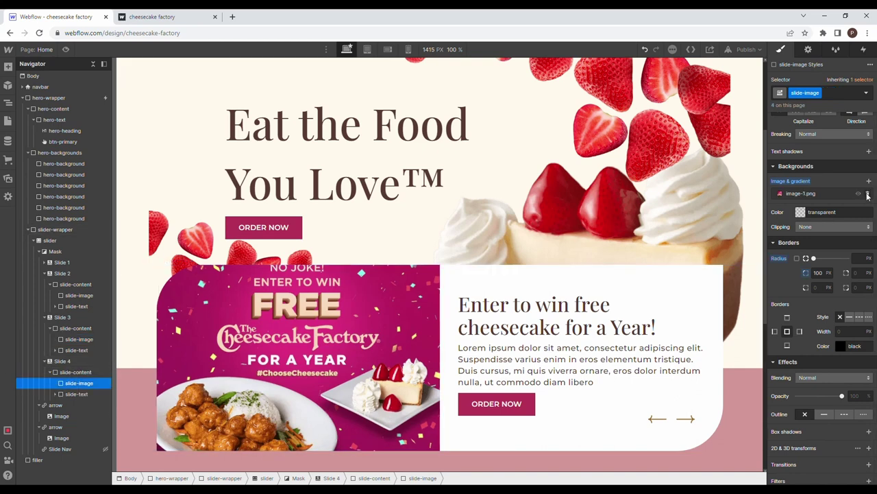
left_click(868, 195)
key("ctrl+z")
left_click(837, 95)
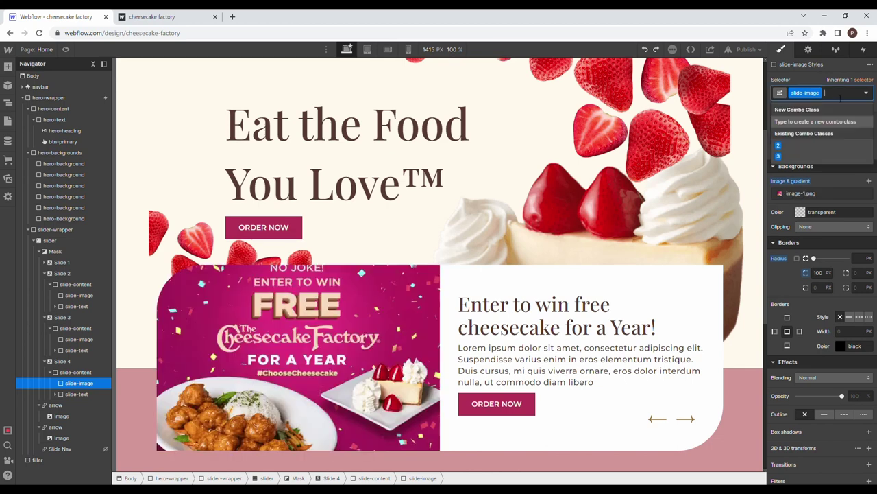
type("4")
key("Return")
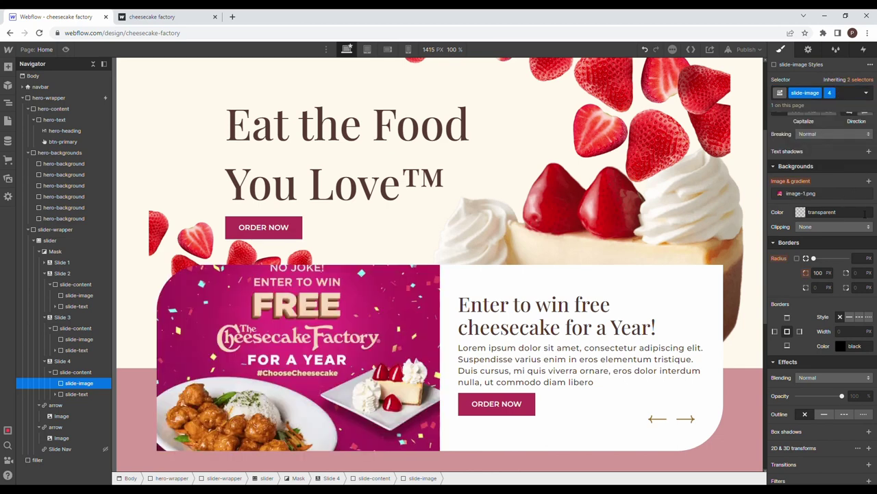
left_click(867, 195)
left_click(869, 181)
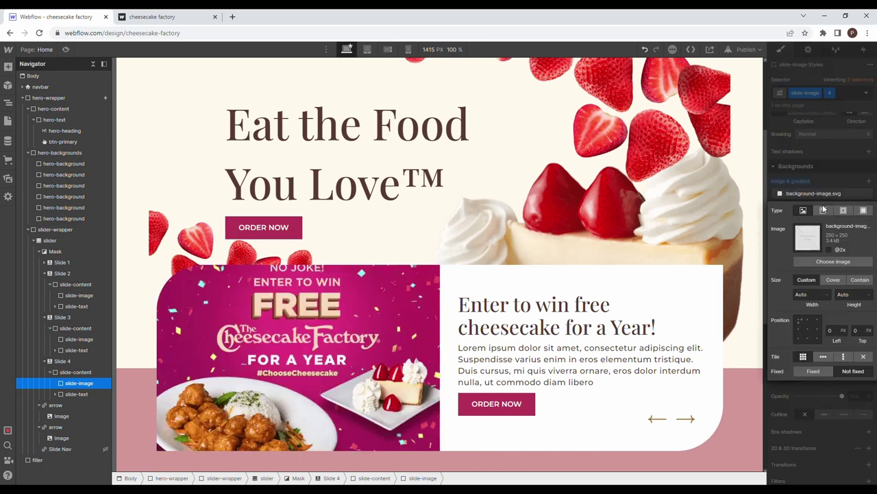
left_click(833, 261)
scroll(94, 277, "down", 5)
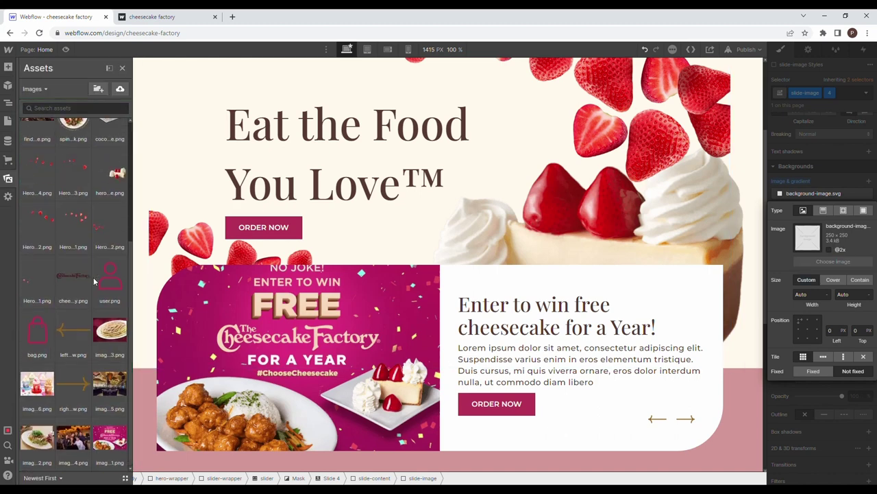
left_click(73, 439)
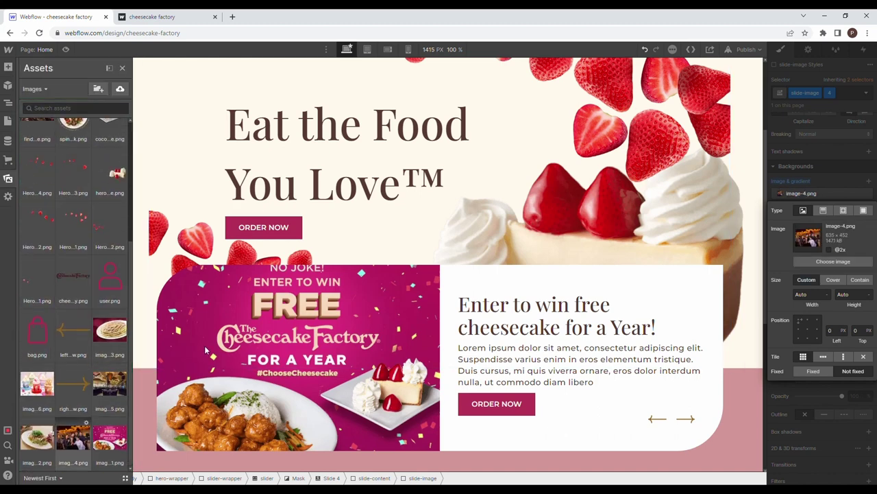
left_click(833, 280)
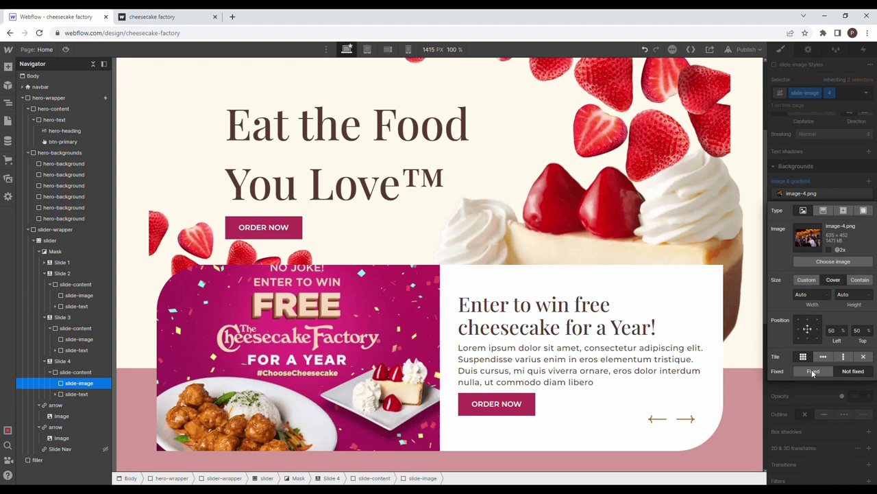
left_click(650, 180)
left_click(42, 49)
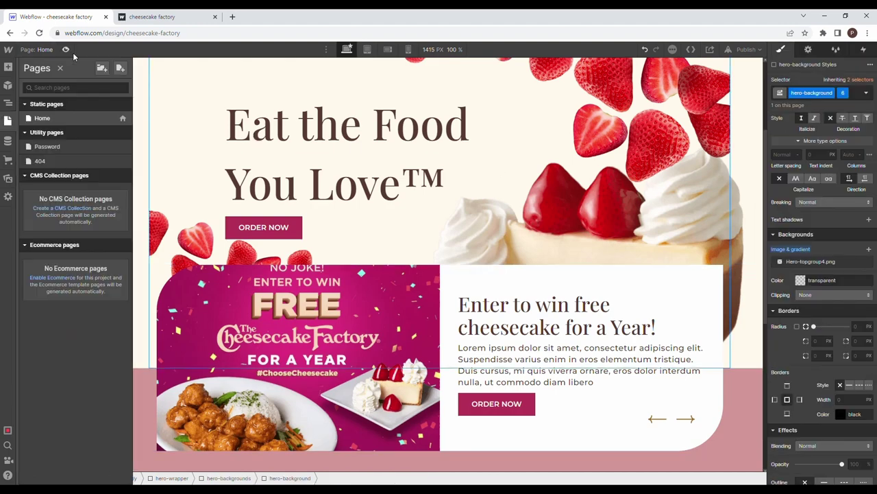
left_click(67, 50)
scroll(315, 168, "down", 2)
scroll(453, 176, "up", 2)
scroll(452, 178, "up", 1)
left_click(664, 413)
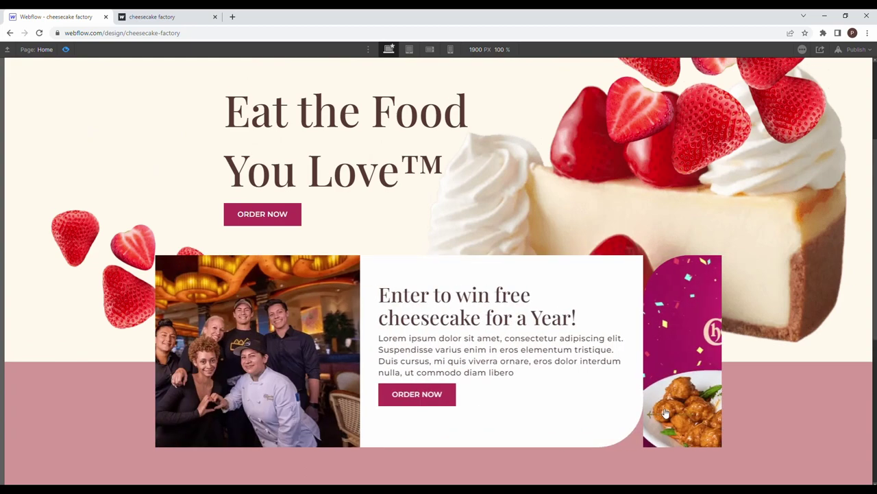
left_click(685, 415)
left_click(686, 415)
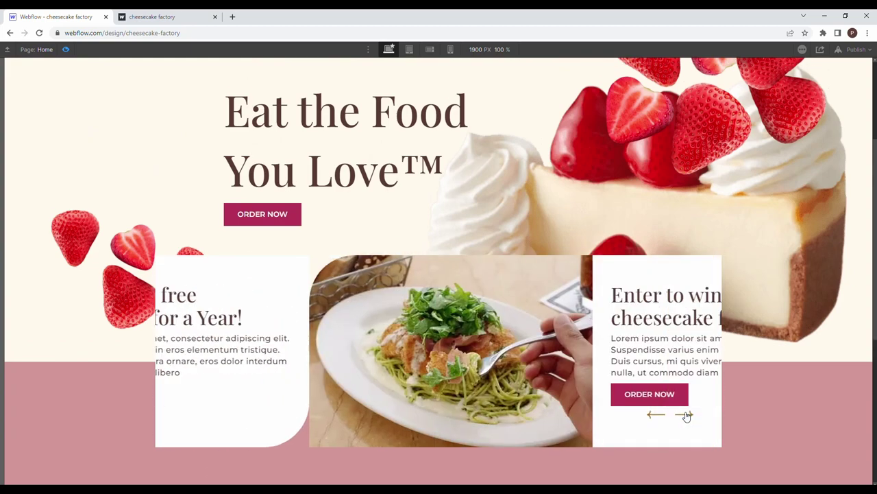
left_click(686, 414)
left_click(686, 415)
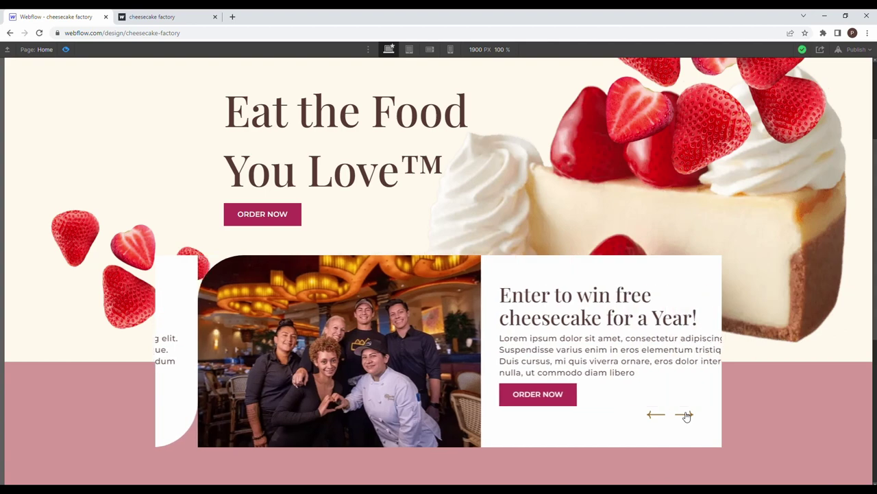
left_click(685, 415)
left_click(685, 414)
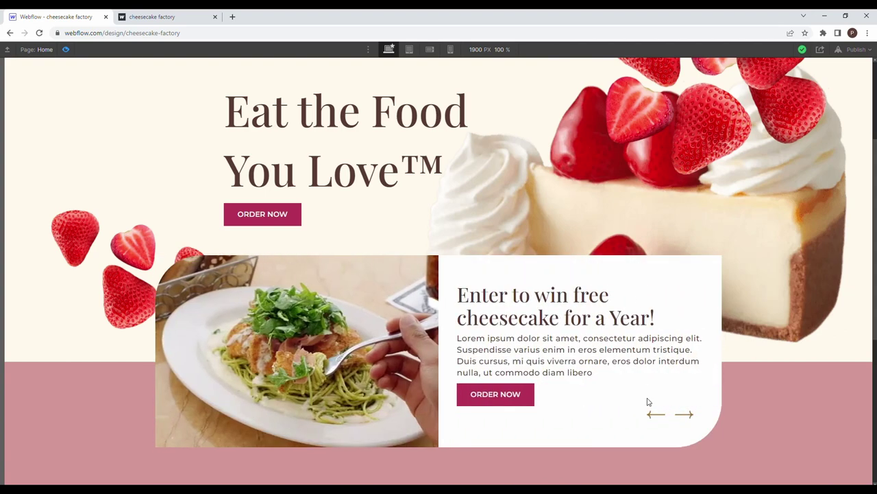
left_click(66, 49)
left_click(39, 252)
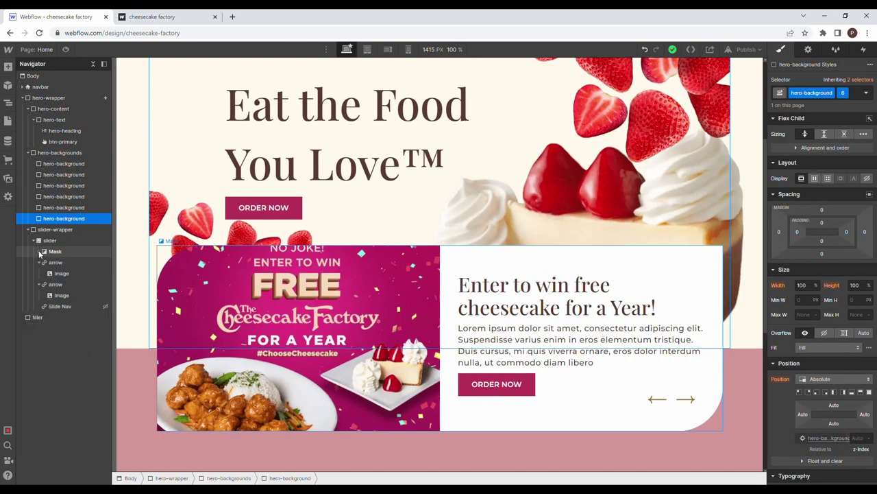
Step: Add an absolutely positioned Div Block classed slider-border inside the slider, above the slides
left_click(40, 273)
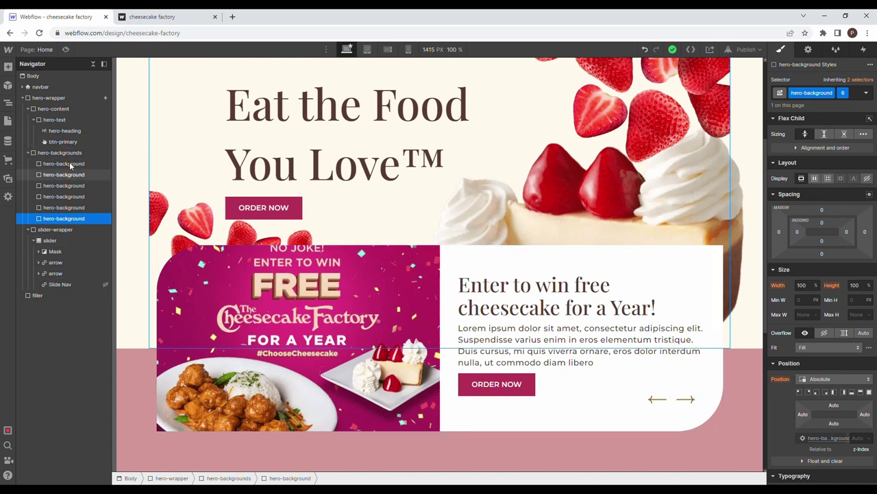
left_click(9, 68)
left_click_drag(40, 227, 74, 253)
left_click(808, 95)
type("slider-bord")
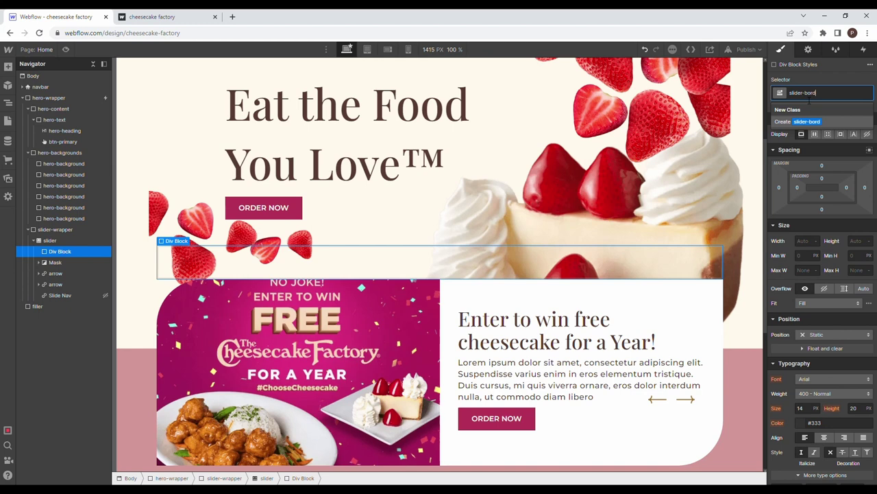
type("er")
key("Return")
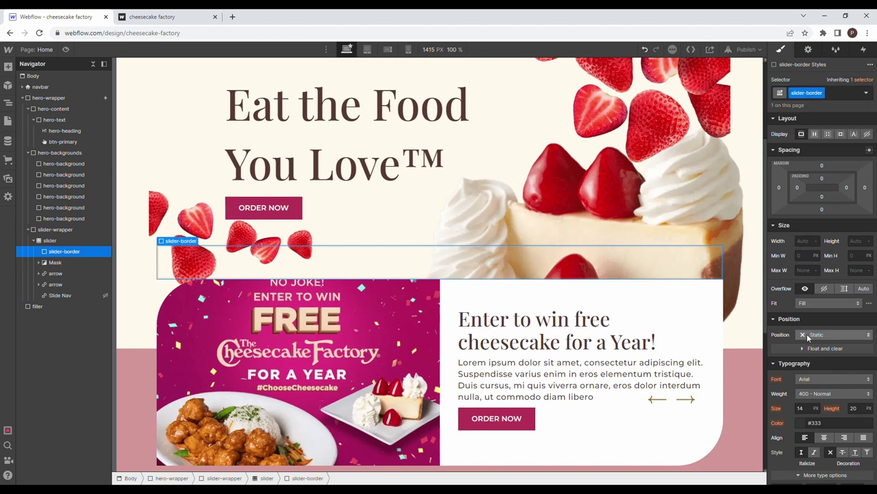
left_click(837, 335)
left_click(816, 360)
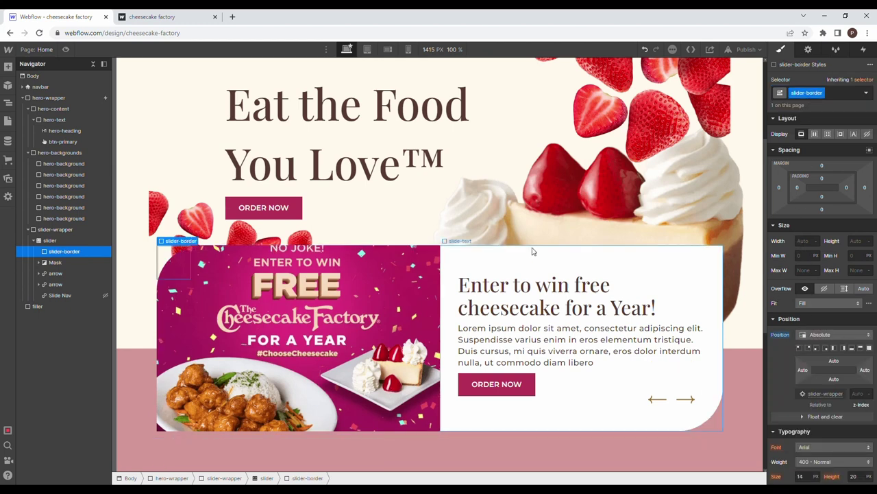
left_click(48, 242)
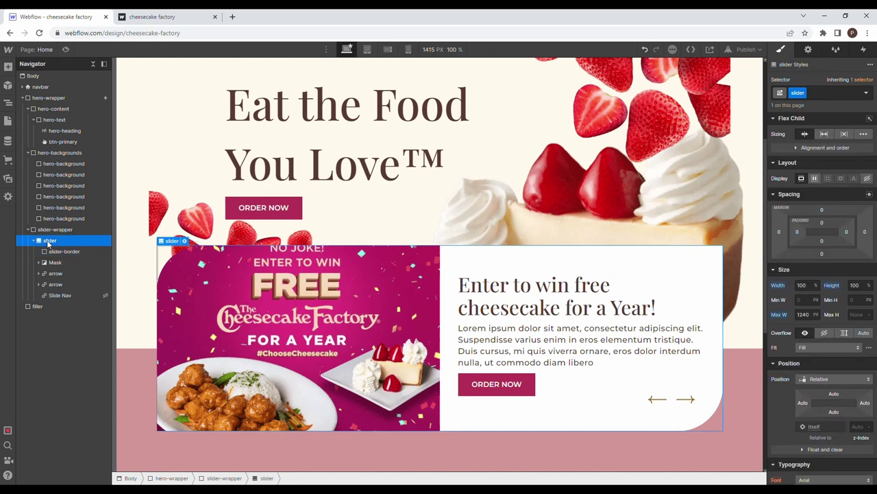
left_click(68, 253)
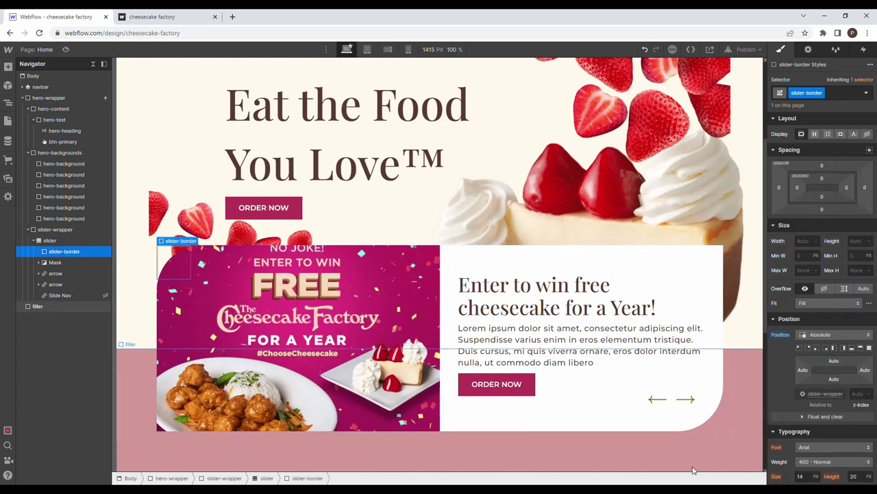
Step: Size the slider-border to 95% width and 95% height
left_click(807, 242)
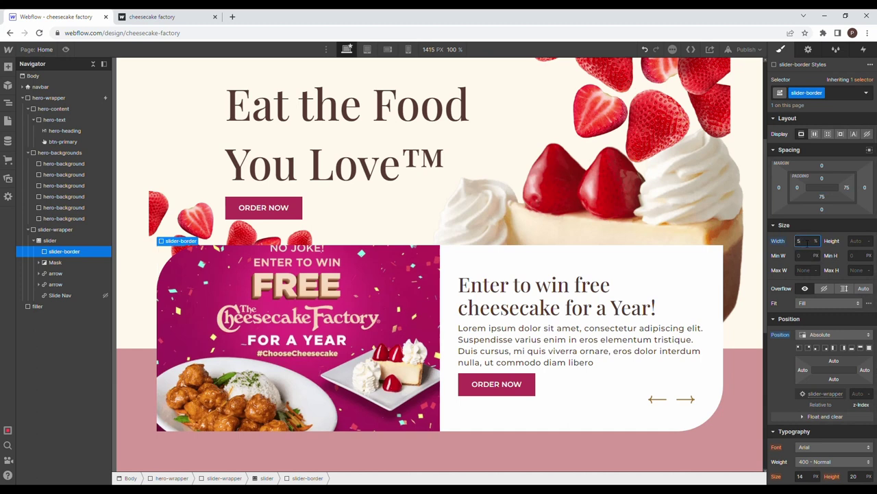
key("Tab")
type("95%")
key("Return")
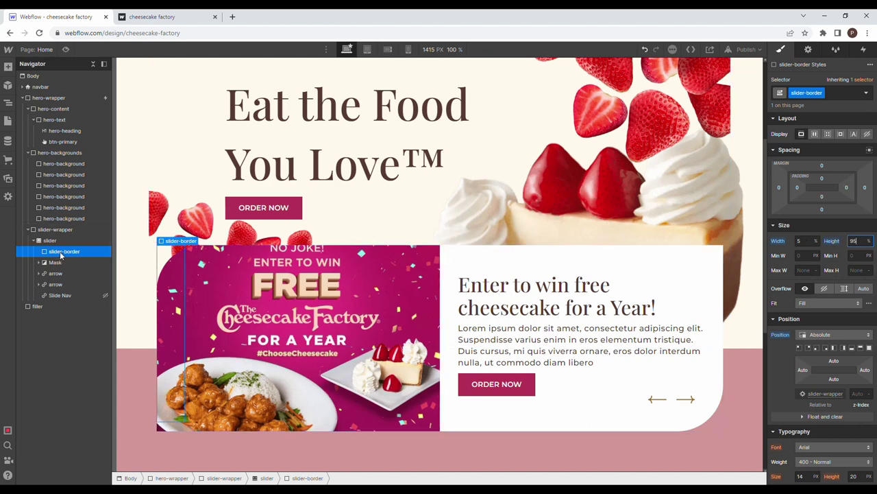
left_click(812, 242)
type("95")
key("Return")
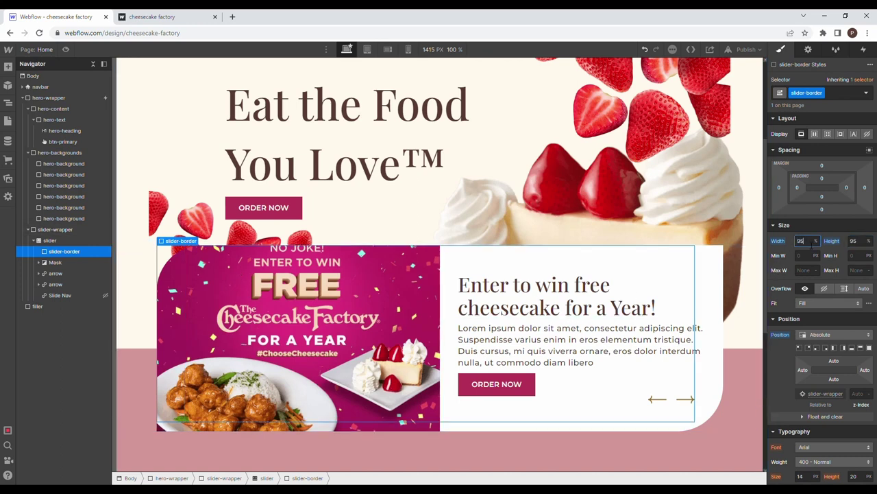
Step: Set the slider to flex display with its contents centred on both axes
left_click(52, 241)
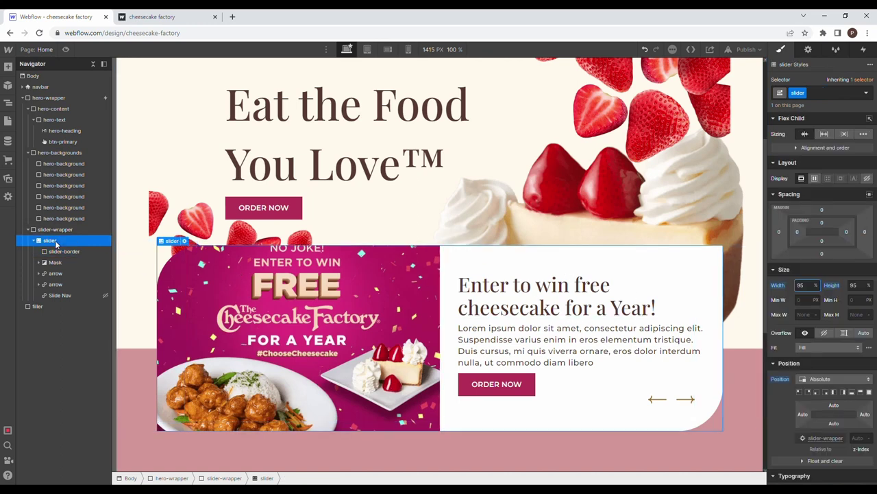
left_click(815, 178)
left_click(818, 215)
left_click(817, 230)
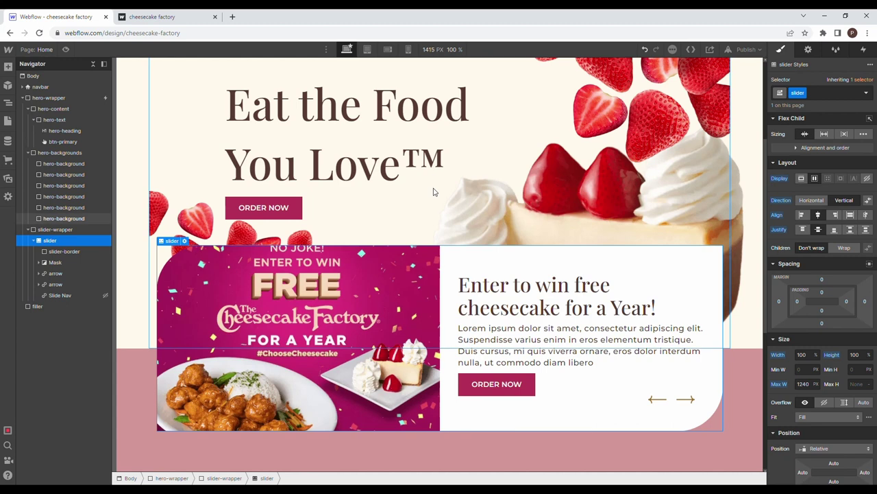
left_click(64, 251)
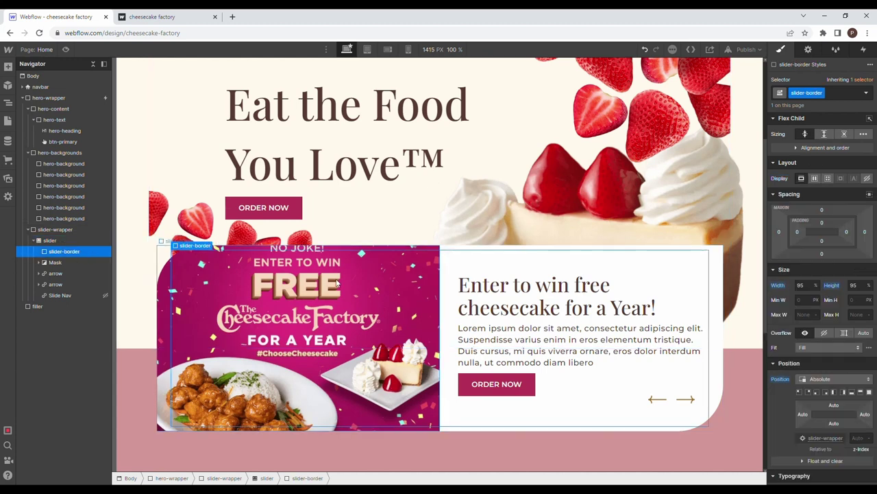
Step: Save the beige #dbb884 as a Burlywood colour swatch
scroll(815, 369, "down", 5)
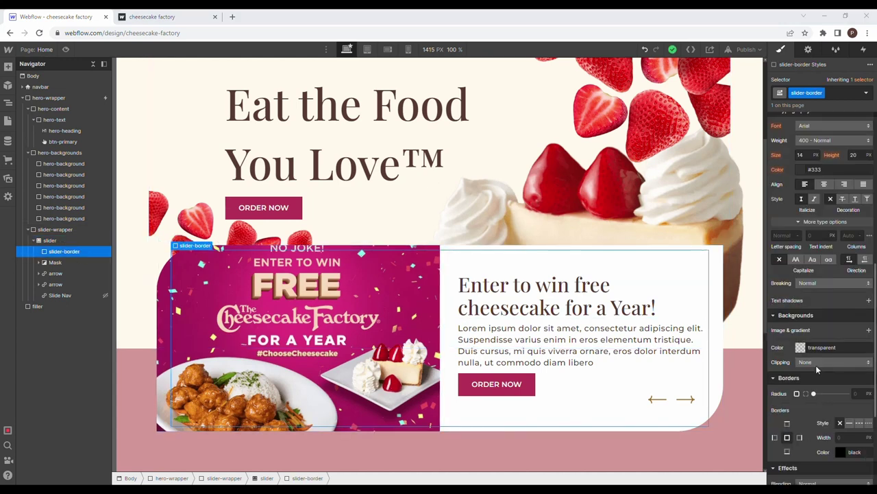
left_click(820, 347)
type("#dbb884")
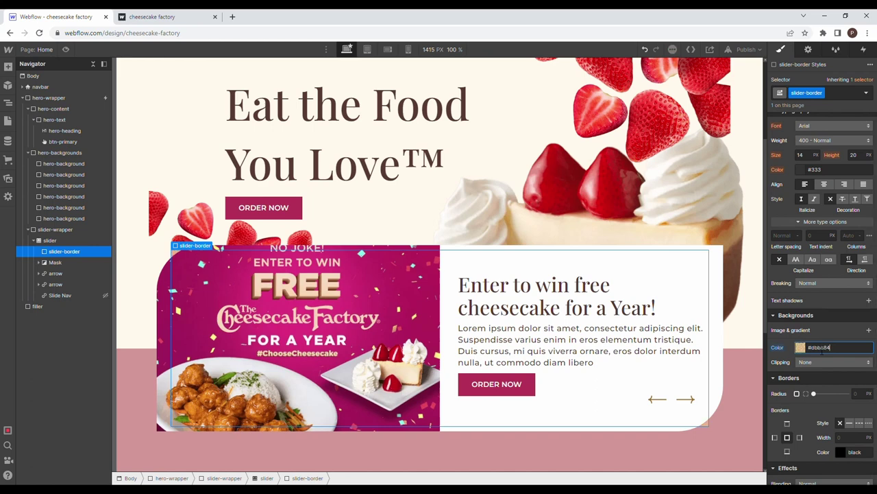
left_click(806, 352)
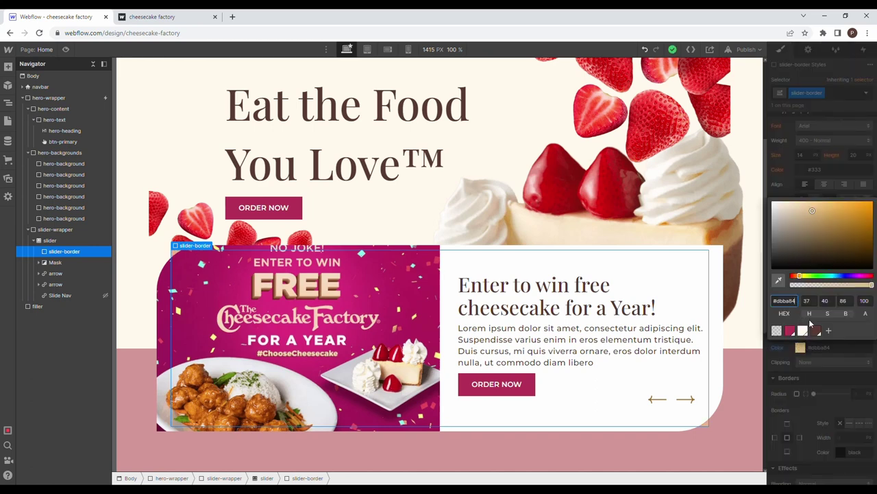
left_click(829, 333)
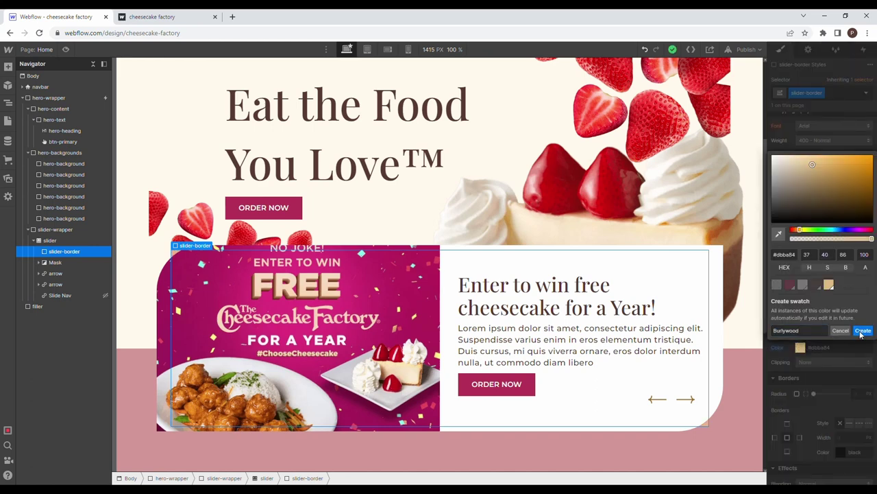
left_click(862, 330)
left_click(804, 367)
Step: Reset slider-border's background to transparent and make its border colour Burlywood
left_click(711, 296)
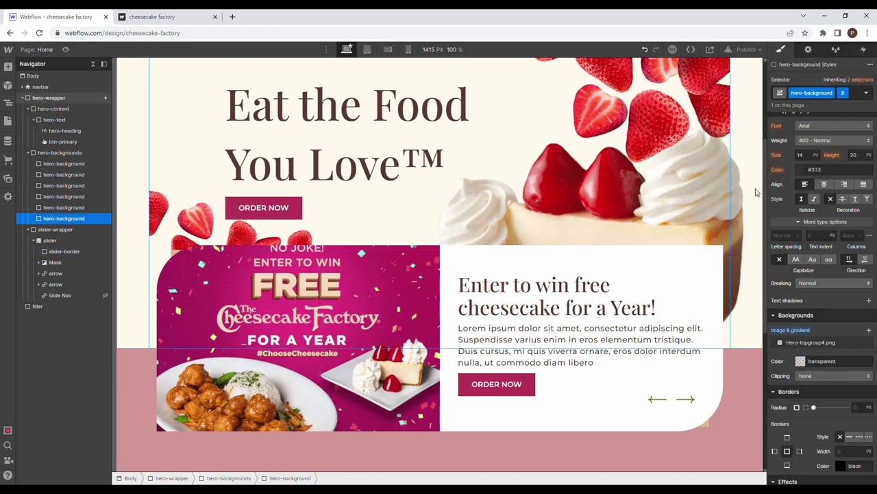
left_click(707, 424)
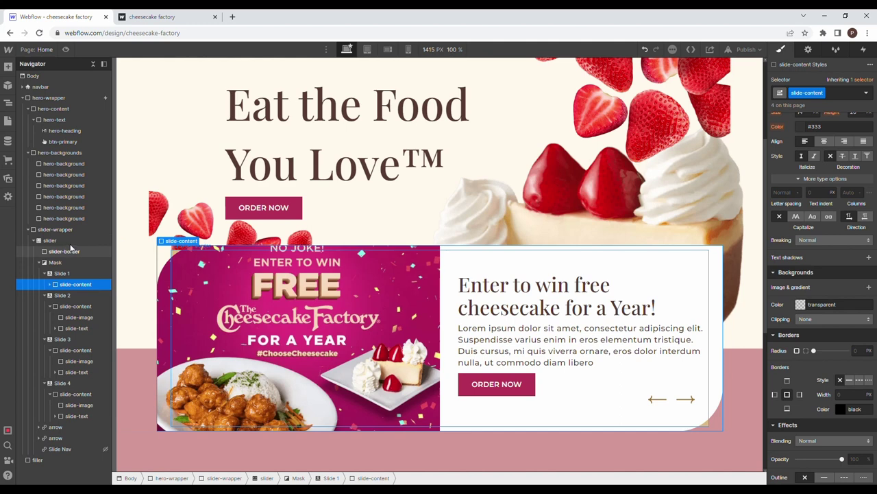
left_click(221, 265)
left_click(780, 348, "alt")
left_click(840, 452)
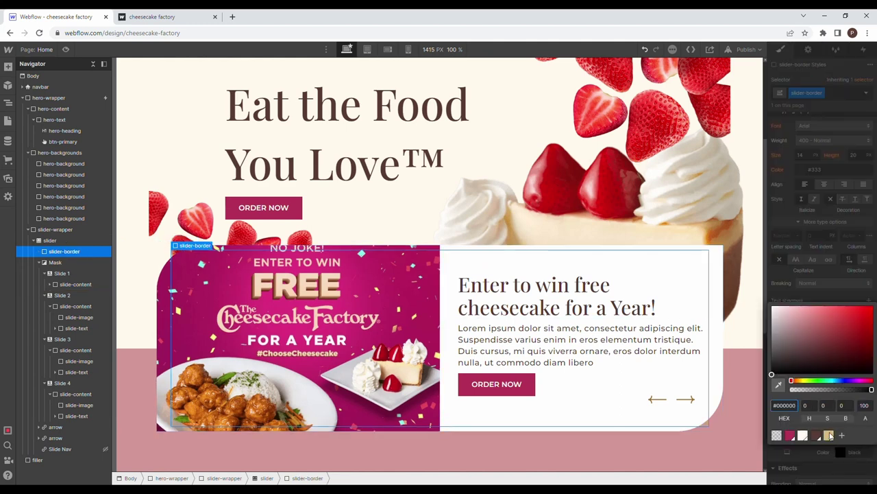
left_click(815, 462)
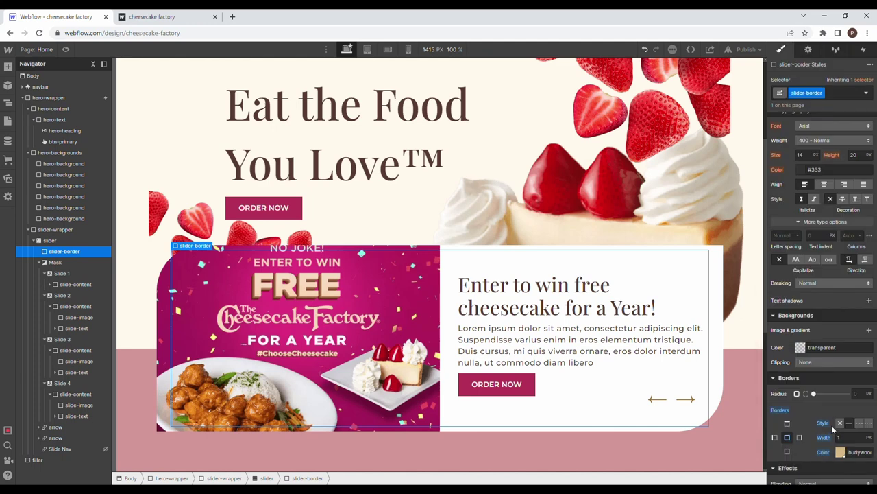
Step: Give slider-border a 2 px border and raise its z-index to 434
scroll(822, 384, "down", 3)
left_click(849, 301)
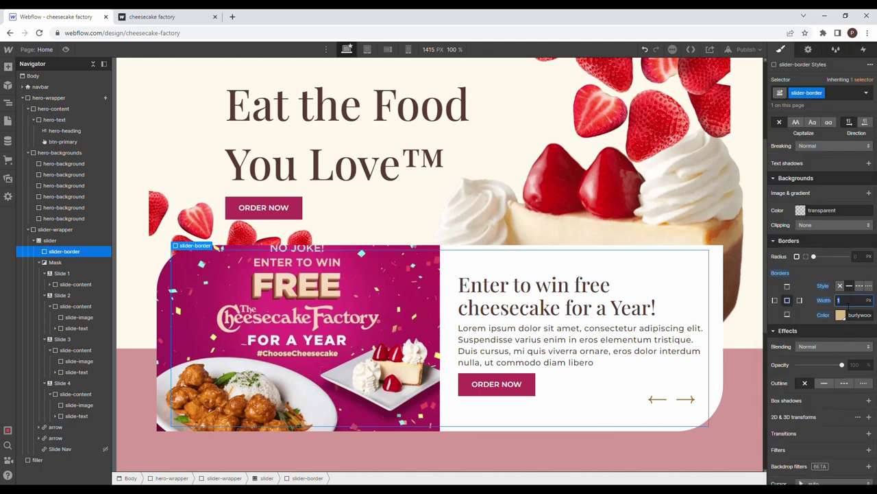
type("2")
left_click(730, 214)
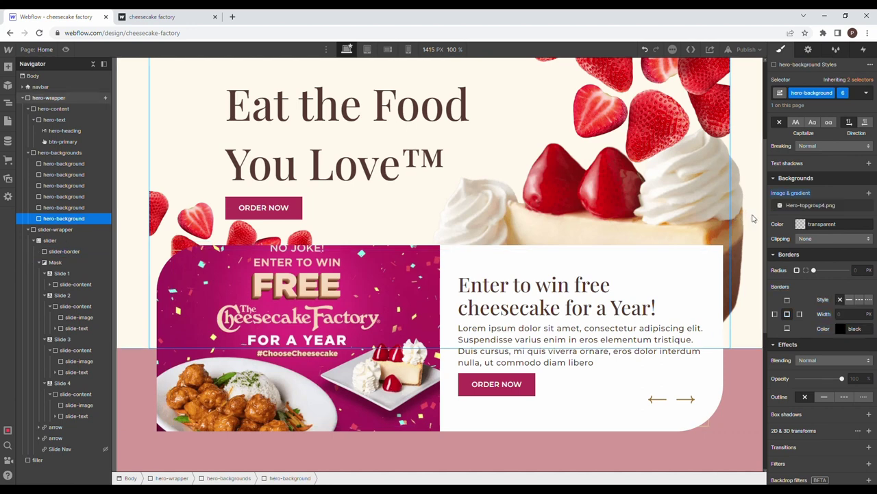
left_click(708, 424)
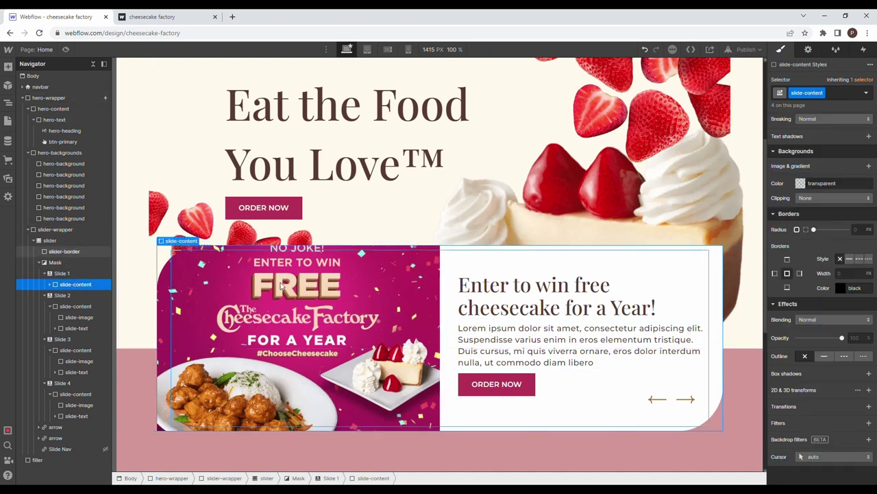
left_click(176, 275)
scroll(848, 306, "up", 3)
left_click(855, 301)
type("434")
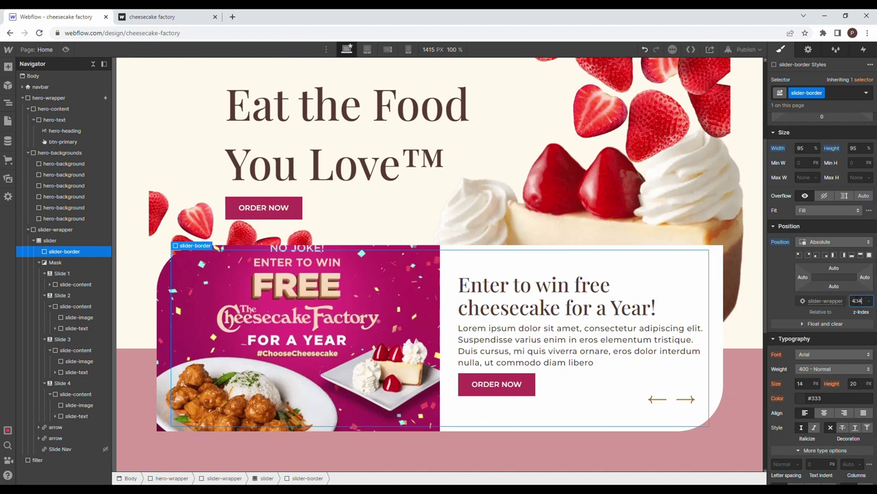
left_click(720, 220)
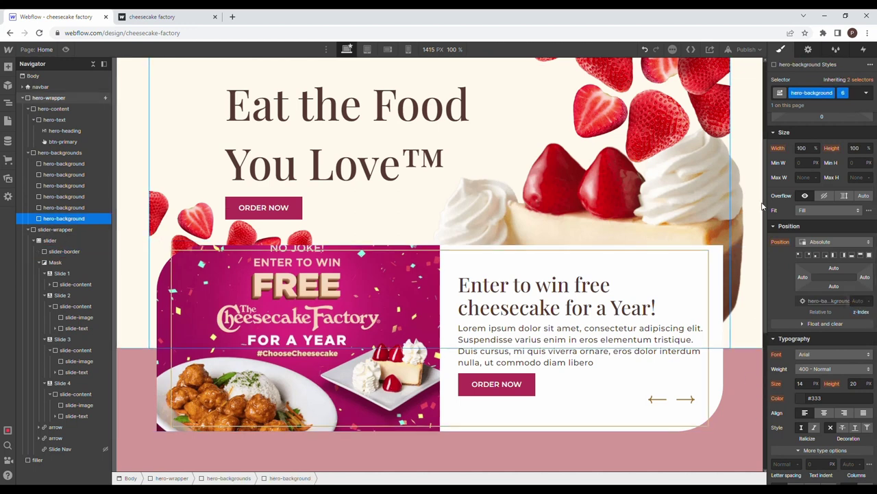
left_click(104, 251)
Step: Thin the border to 1 px and round the top-left and bottom-right corners by 100 px
scroll(863, 415, "down", 5)
left_click(850, 346)
type("1")
left_click(807, 303)
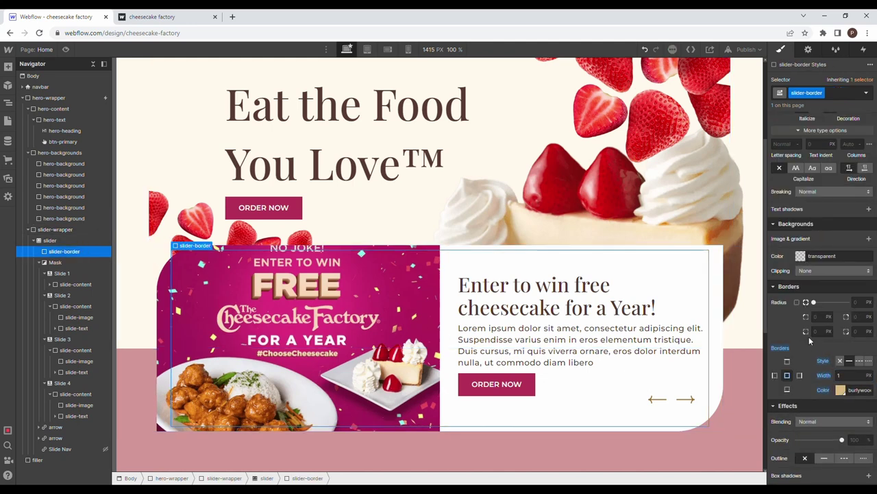
left_click(820, 316)
type("100")
key("Return")
left_click(861, 333)
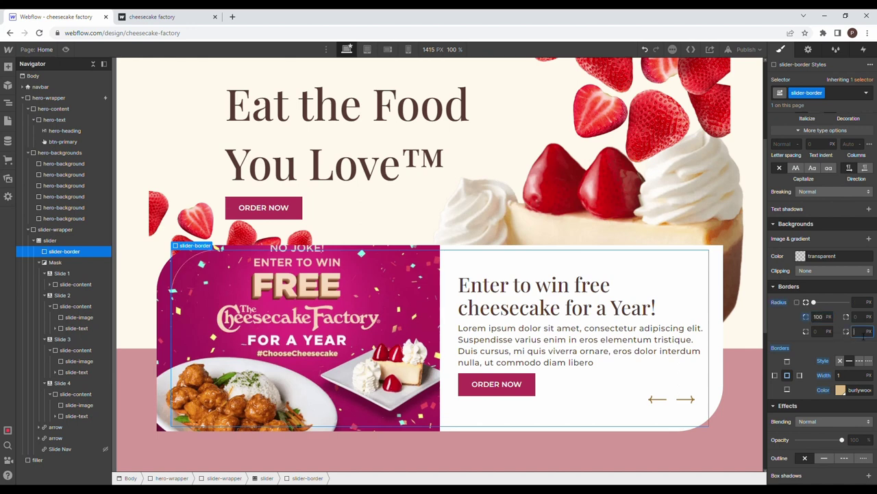
type("100")
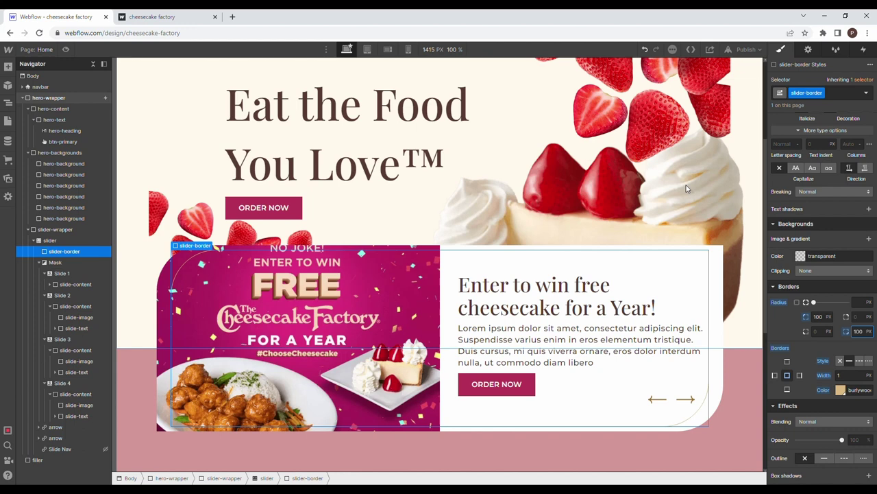
key("Return")
Step: Widen the slider-border frame beyond 95% and preview the page
left_click(745, 182)
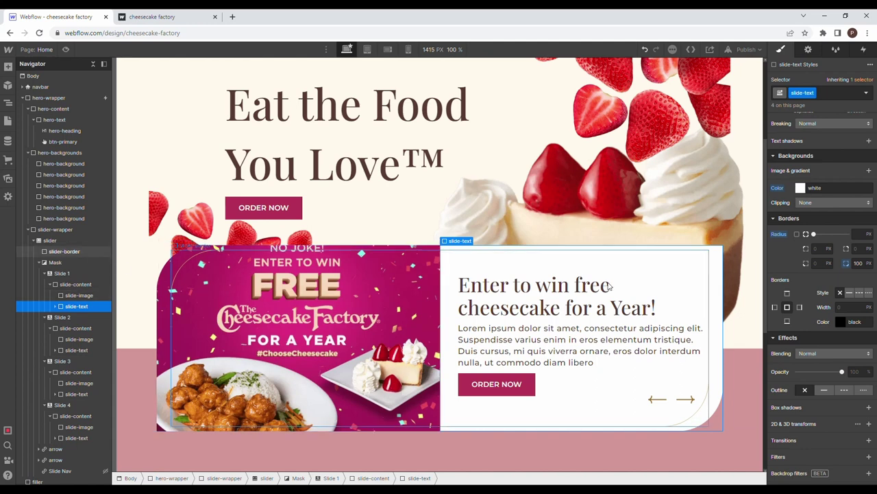
left_click(712, 425)
scroll(845, 280, "up", 10)
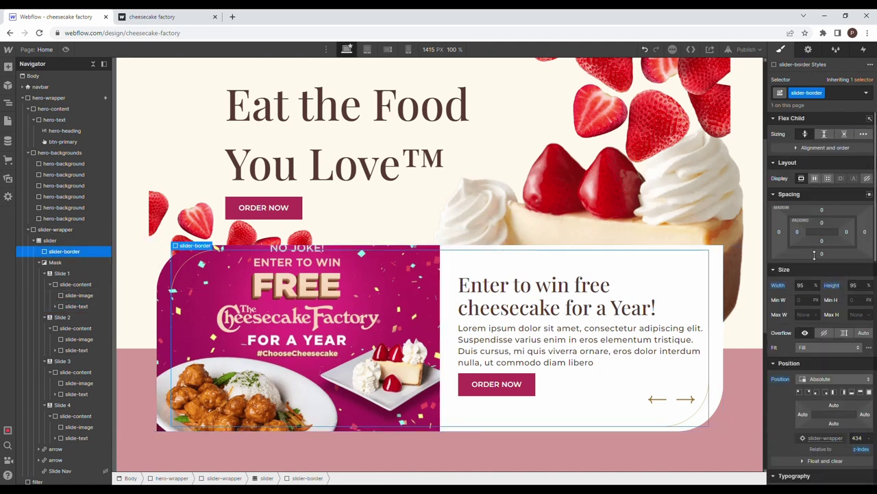
left_click(805, 285)
type("97")
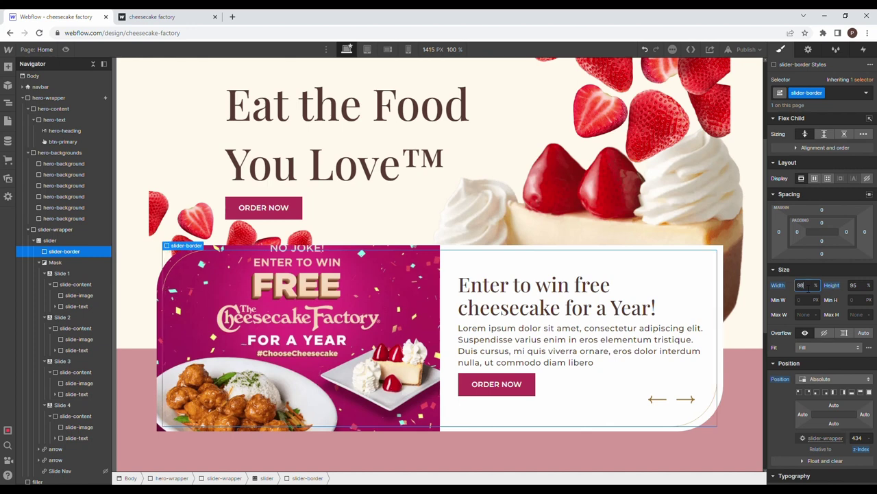
left_click(286, 124)
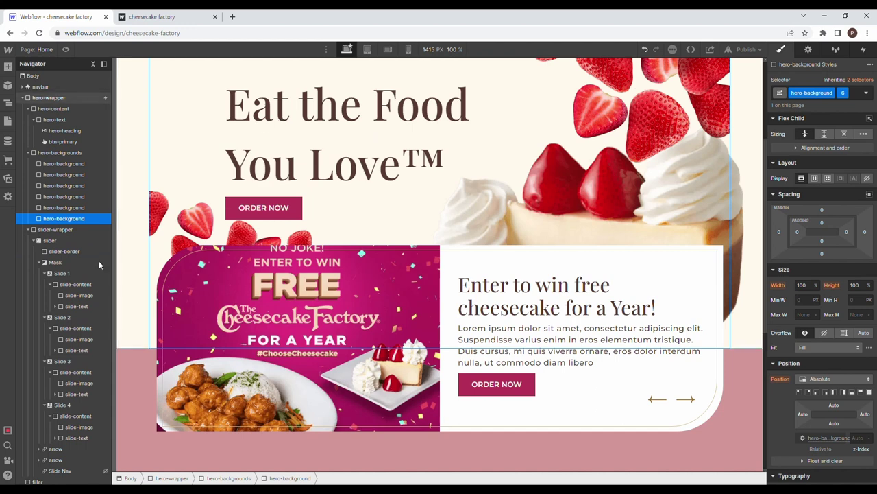
left_click(79, 251)
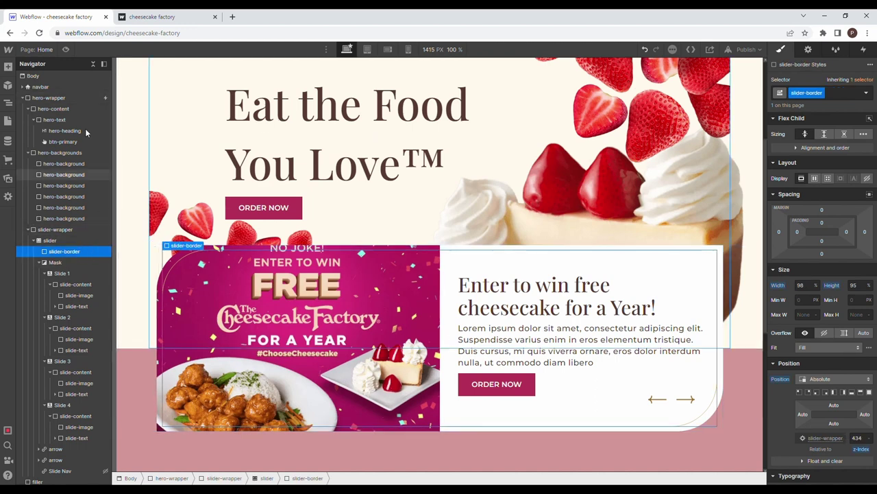
left_click(66, 49)
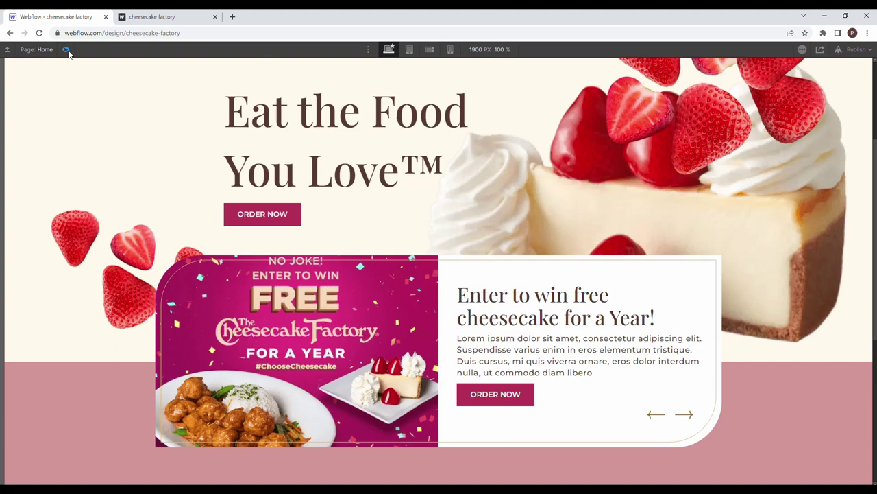
scroll(343, 240, "down", 2)
scroll(479, 308, "up", 1)
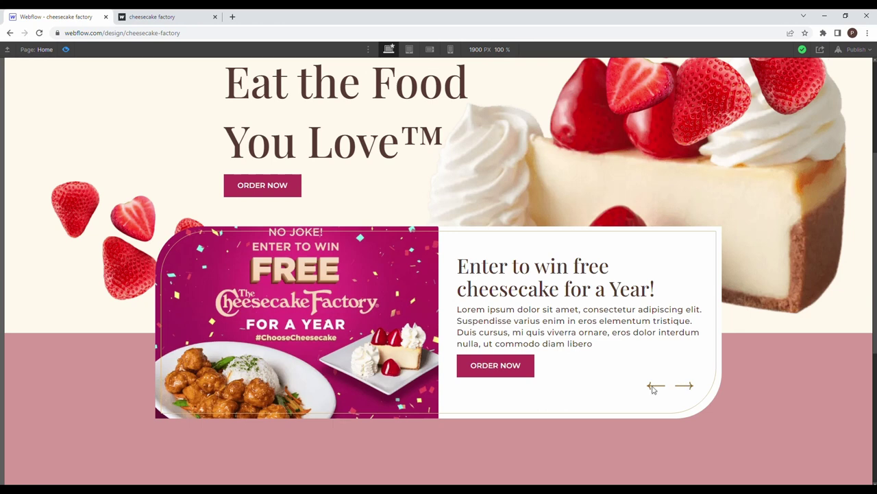
left_click(66, 50)
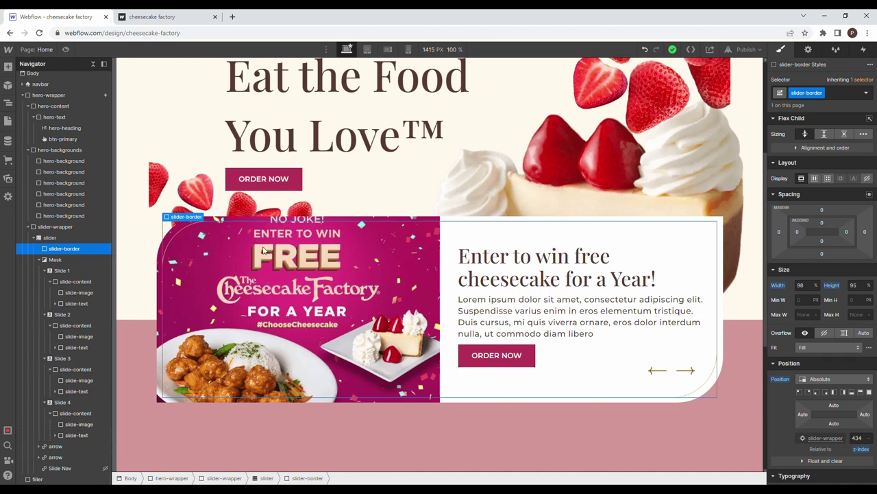
Step: Give the left slider arrow a custom z-index of 500
left_click(58, 446)
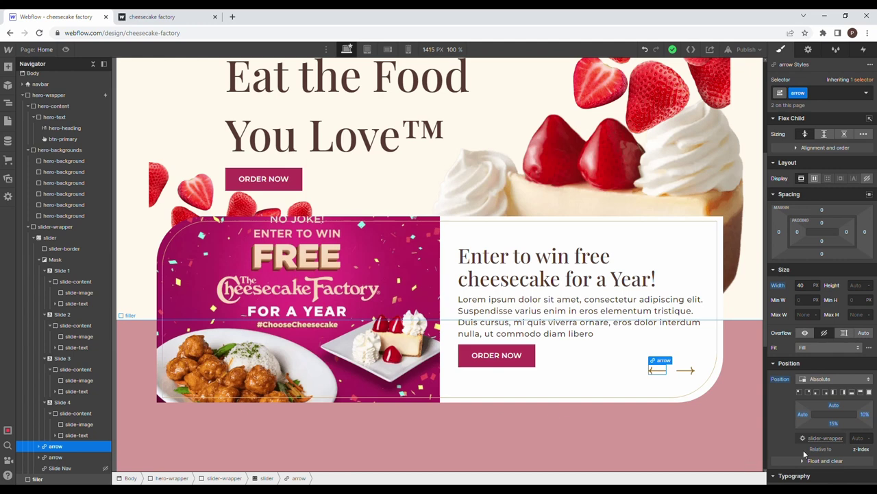
left_click(865, 438)
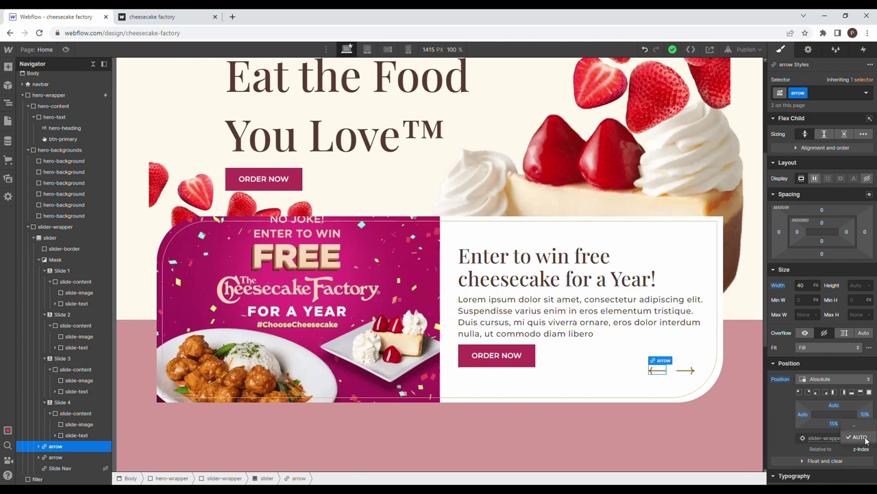
left_click(861, 438)
type("500")
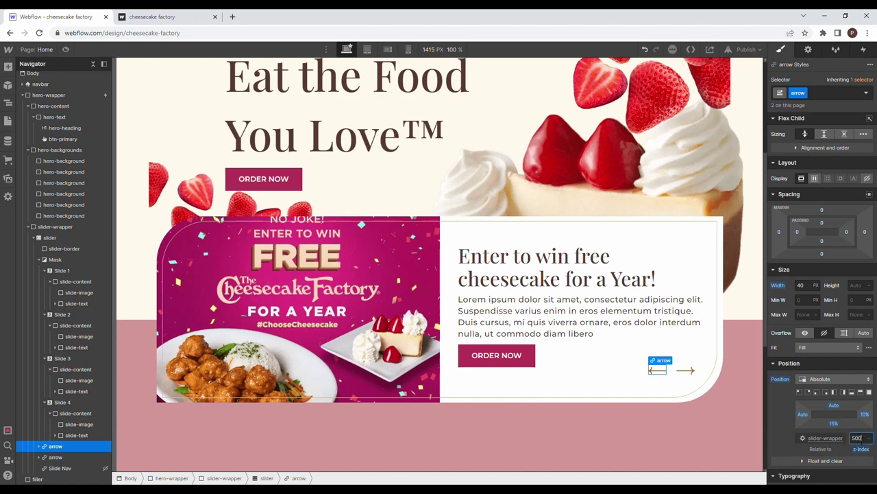
Step: Preview the page cycling through the slides, then view the published cheesecake site
left_click(65, 50)
left_click(655, 388)
left_click(685, 387)
left_click(686, 388)
left_click(686, 388)
scroll(747, 384, "up", 2)
scroll(745, 384, "down", 4)
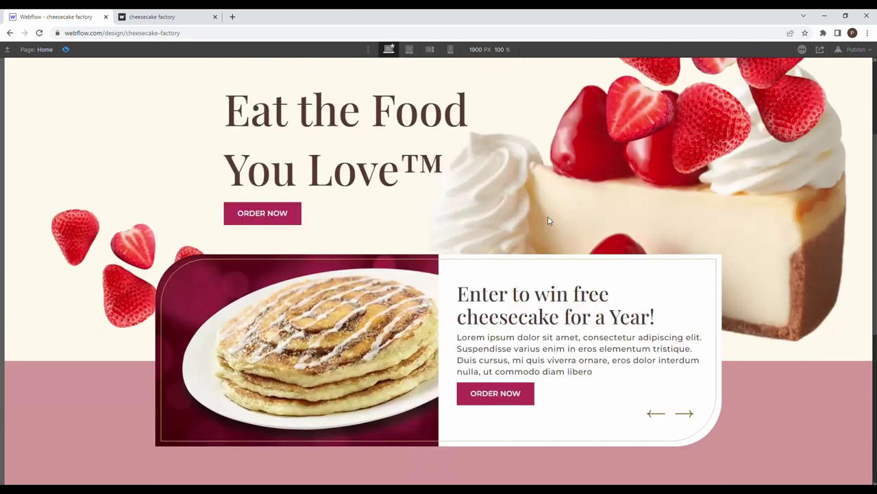
left_click(157, 17)
scroll(229, 137, "down", 3)
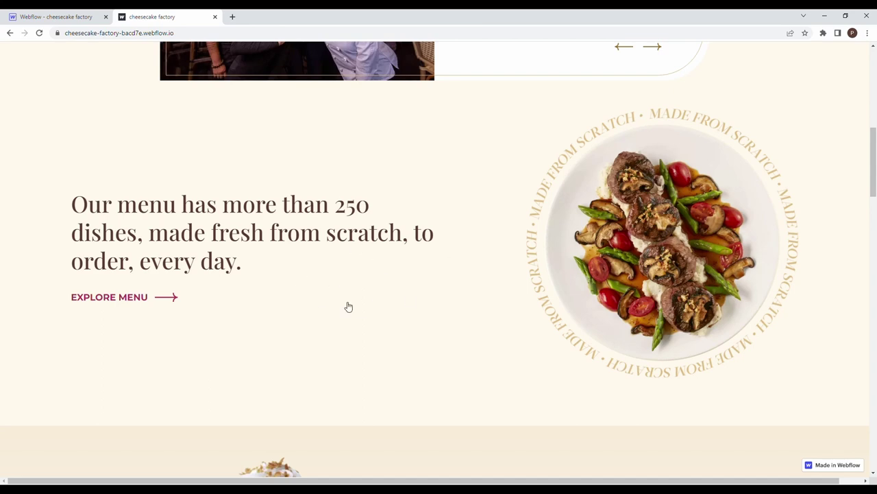
scroll(359, 290, "down", 1)
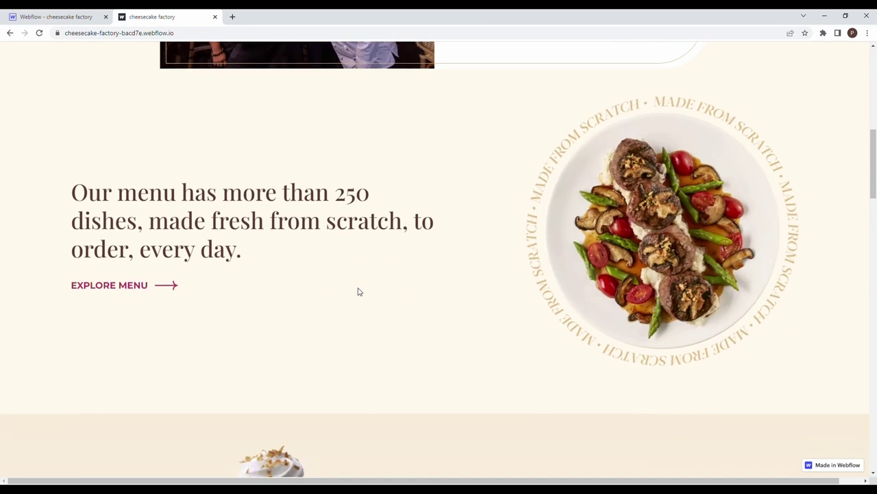
scroll(359, 292, "up", 3)
scroll(354, 291, "down", 1)
scroll(353, 287, "down", 2)
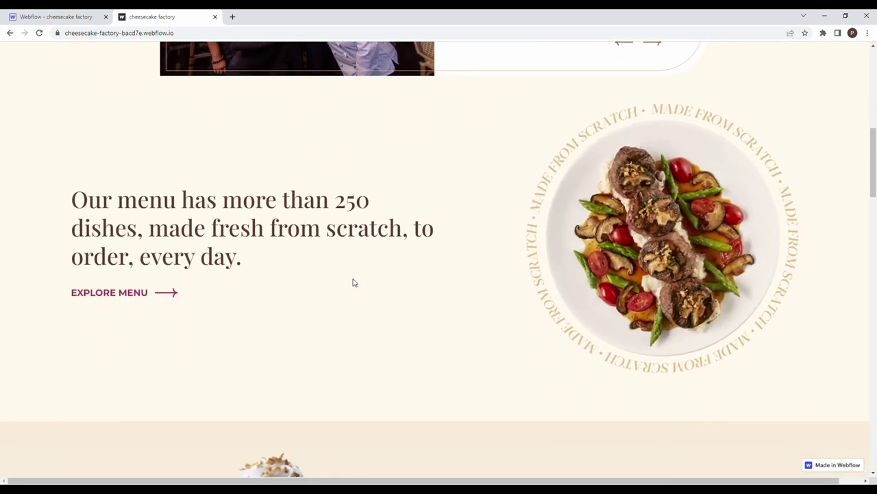
scroll(353, 281, "up", 1)
scroll(352, 280, "down", 2)
scroll(356, 280, "up", 1)
scroll(558, 200, "up", 3)
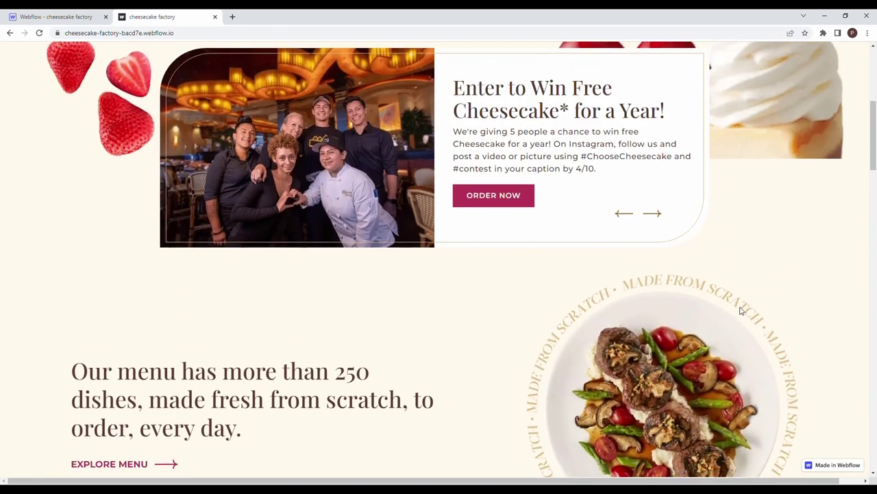
scroll(697, 312, "down", 3)
scroll(651, 225, "up", 3)
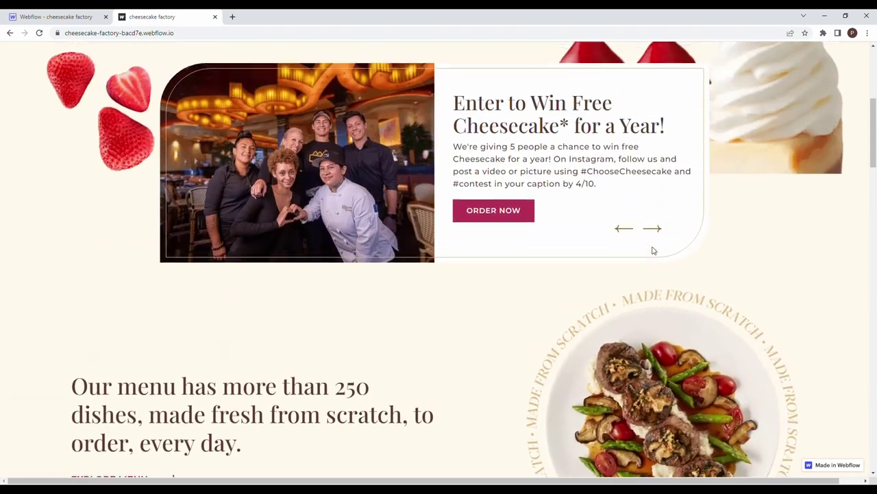
scroll(518, 333, "down", 2)
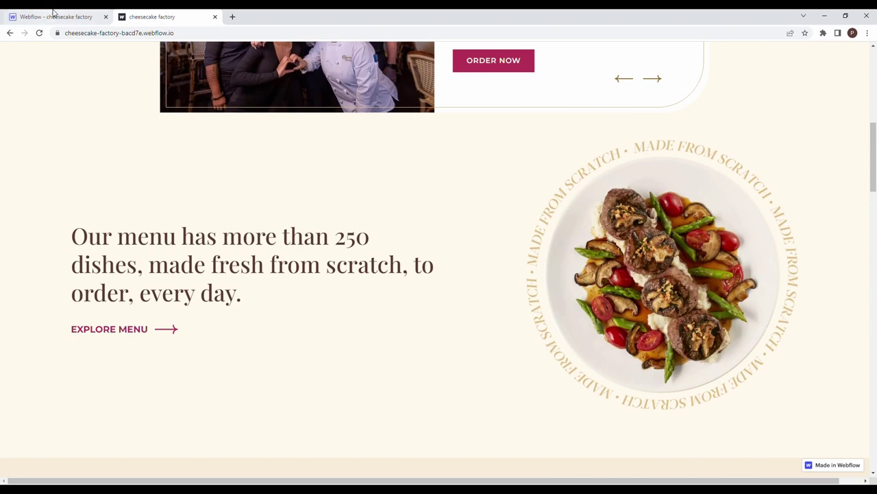
Step: Add a Div Block classed 'menu' after hero-wrapper, set to flex with its children spaced apart
left_click(53, 12)
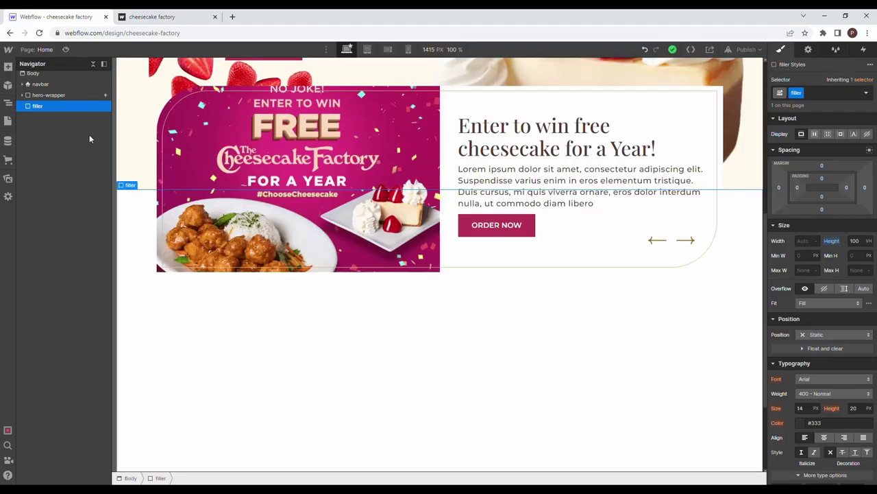
left_click(48, 95)
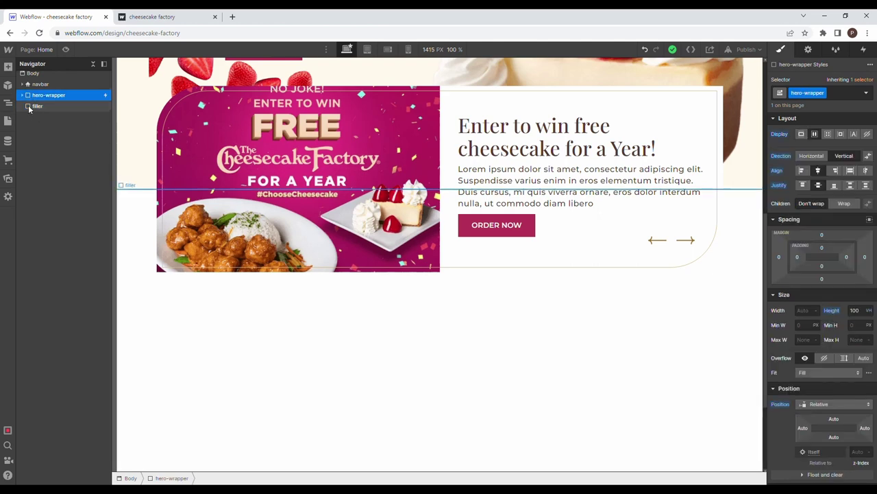
left_click(7, 67)
left_click(38, 223)
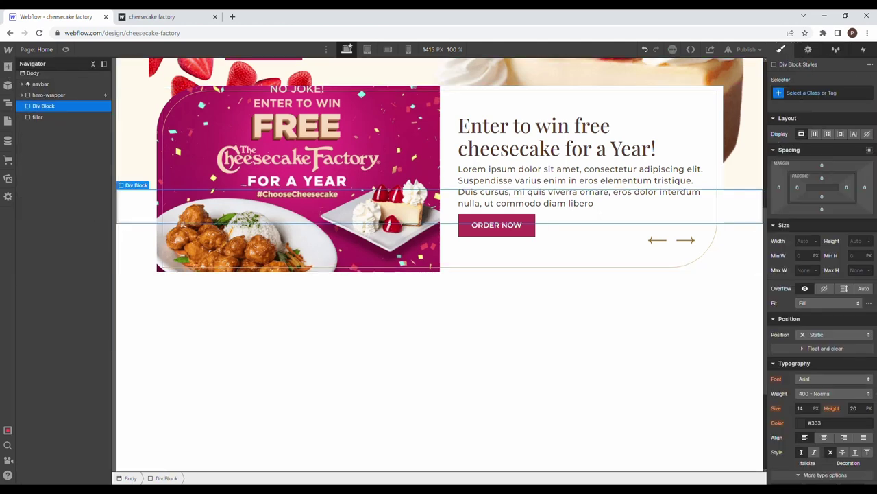
left_click(800, 92)
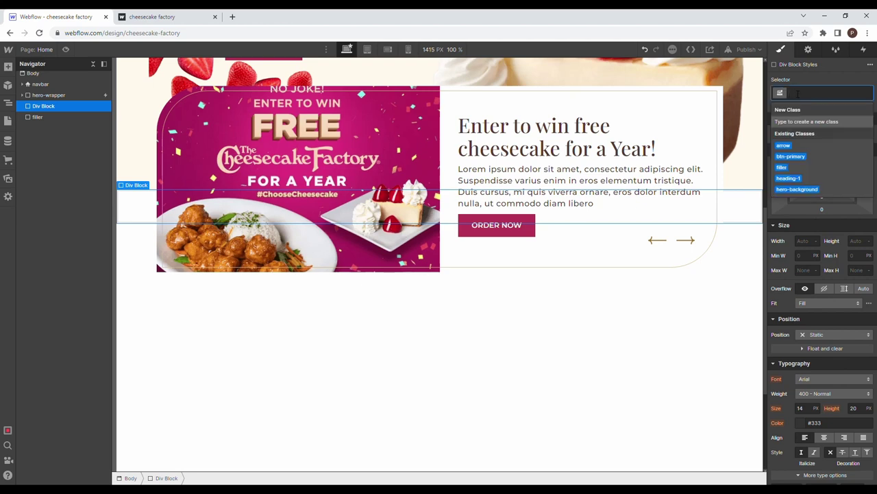
type("menu")
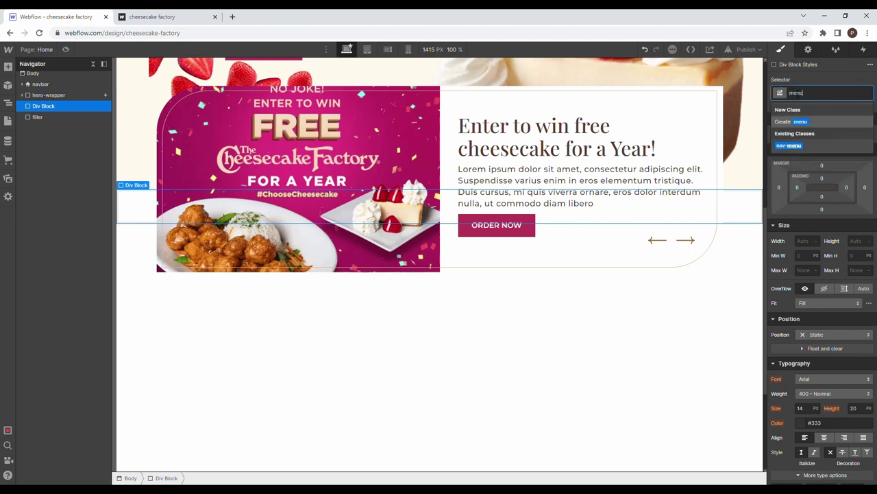
key("Return")
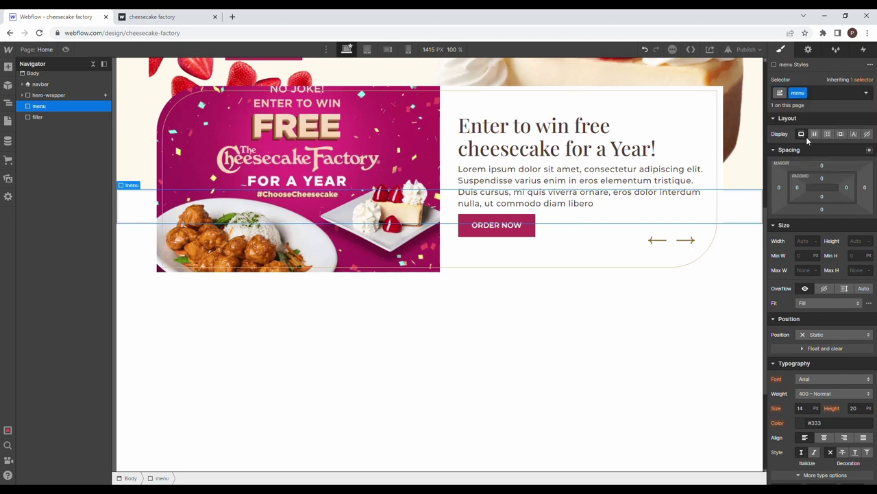
left_click(814, 134)
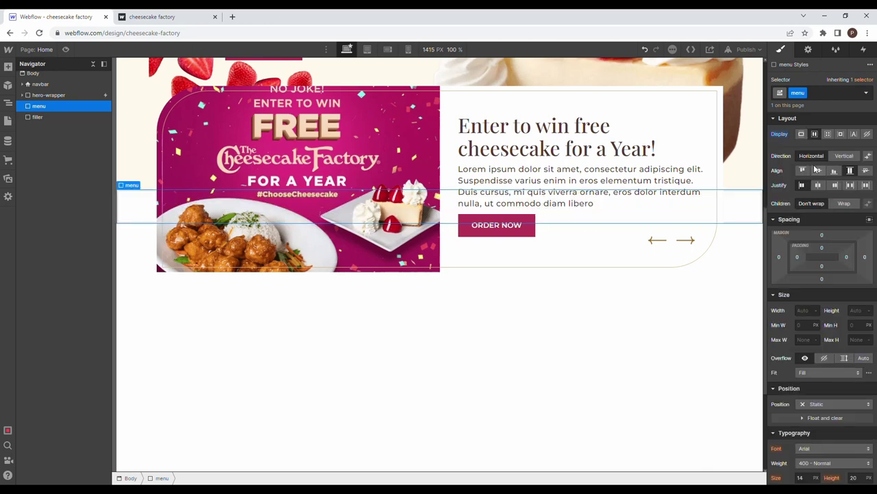
mouse_move(818, 171)
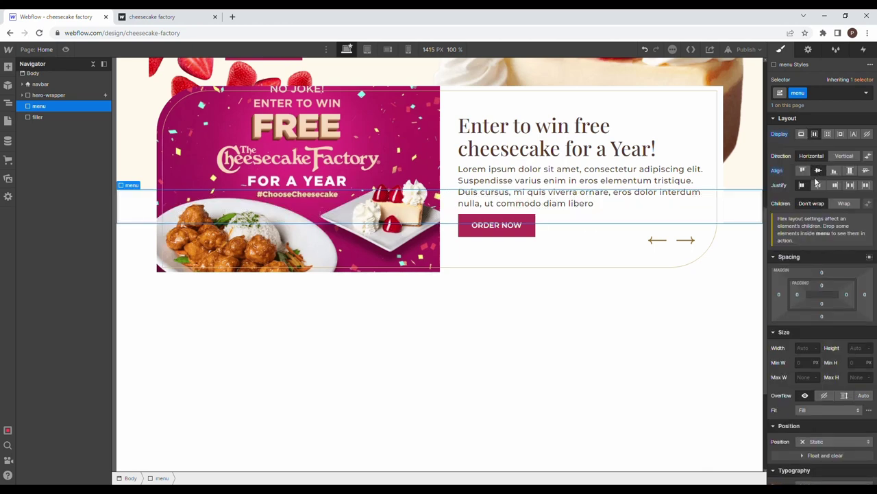
left_click(851, 187)
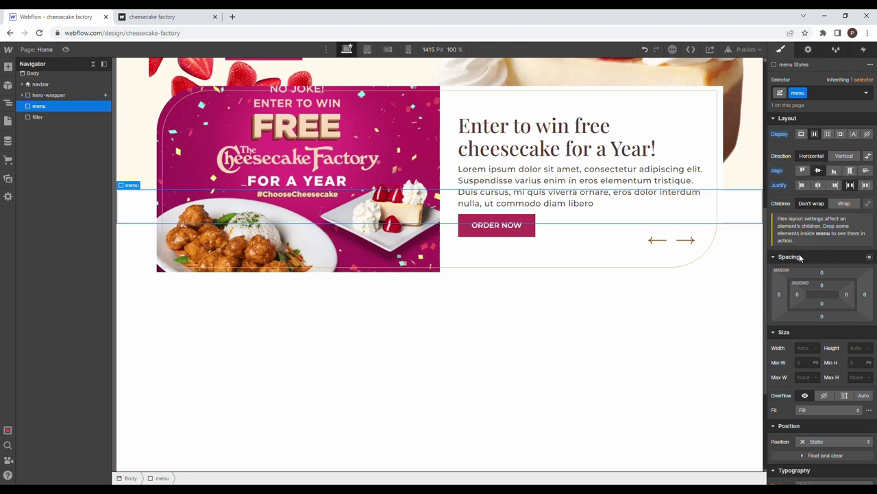
Step: Pad the menu section 60 px left and right, 250 px top and 100 px bottom
left_click(798, 296)
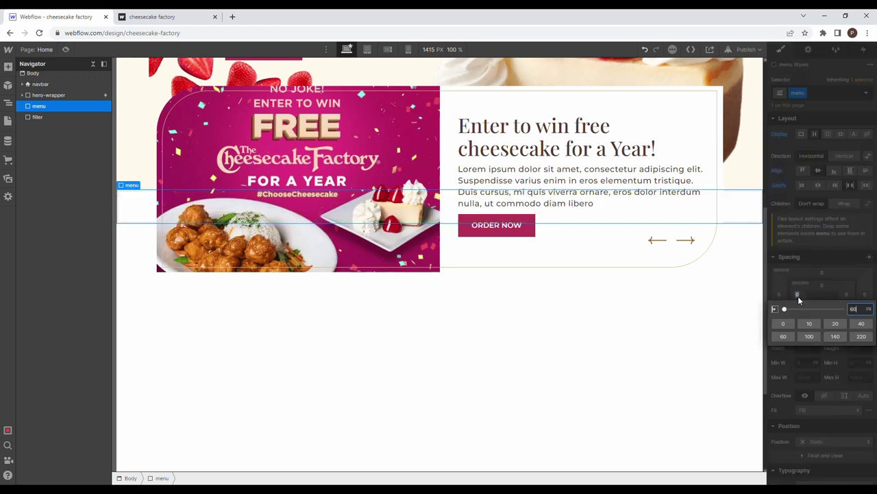
left_click(798, 299)
left_click(847, 295)
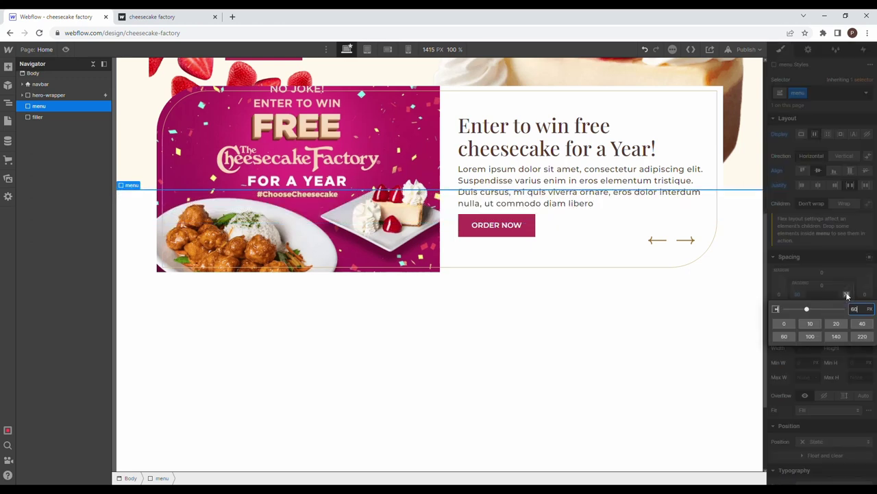
type("60")
key("Return")
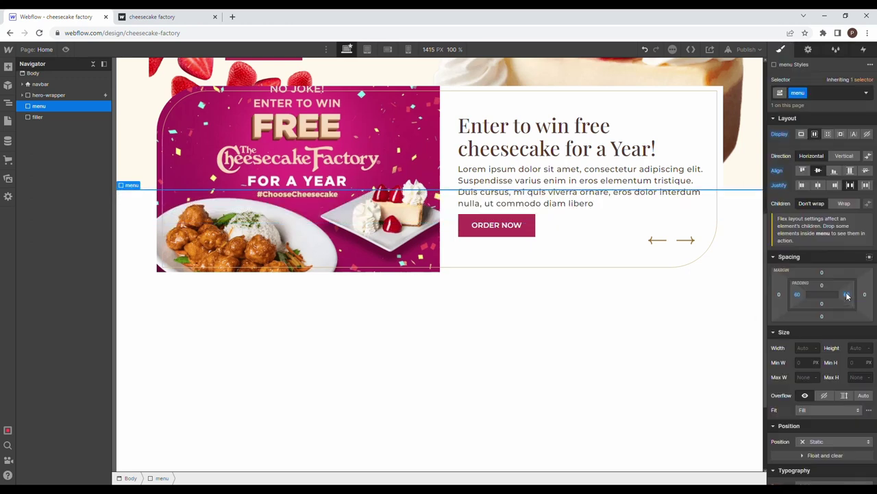
left_click(823, 286)
type("250")
key("Return")
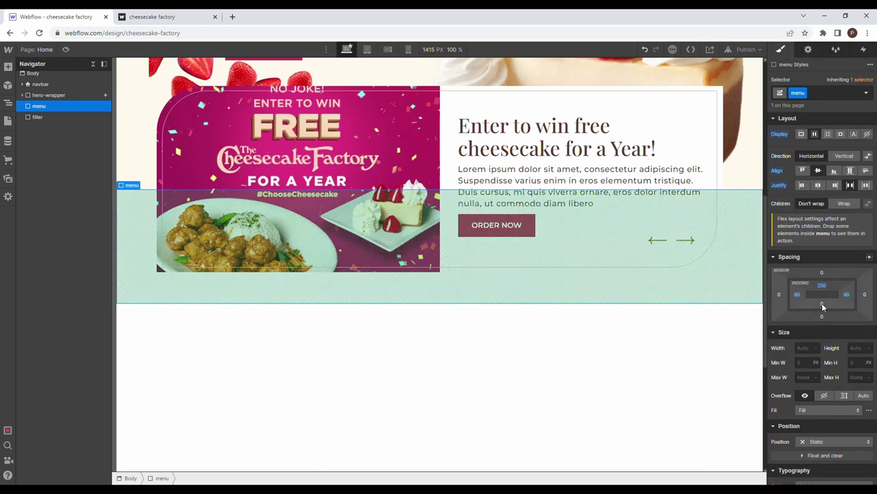
left_click(822, 305)
type("100")
key("Return")
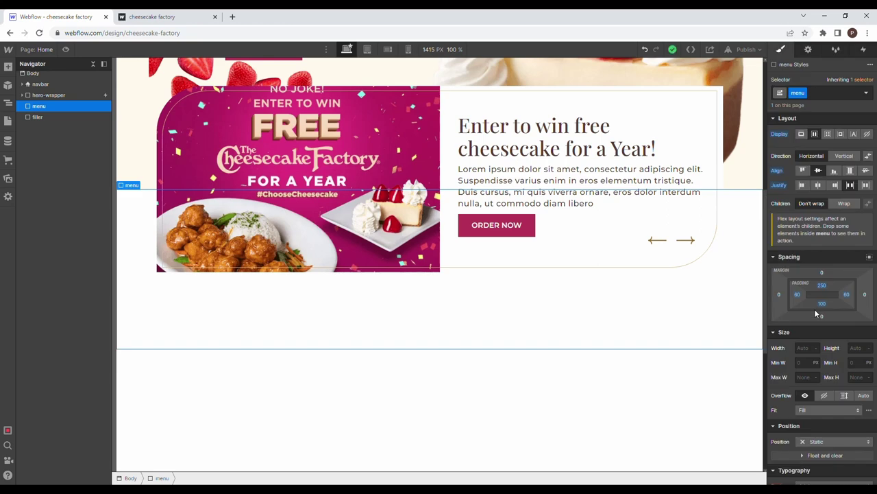
Step: Give the menu section a Floral White background, then reselect the menu section
scroll(832, 378, "down", 2)
scroll(833, 379, "down", 4)
left_click(800, 295)
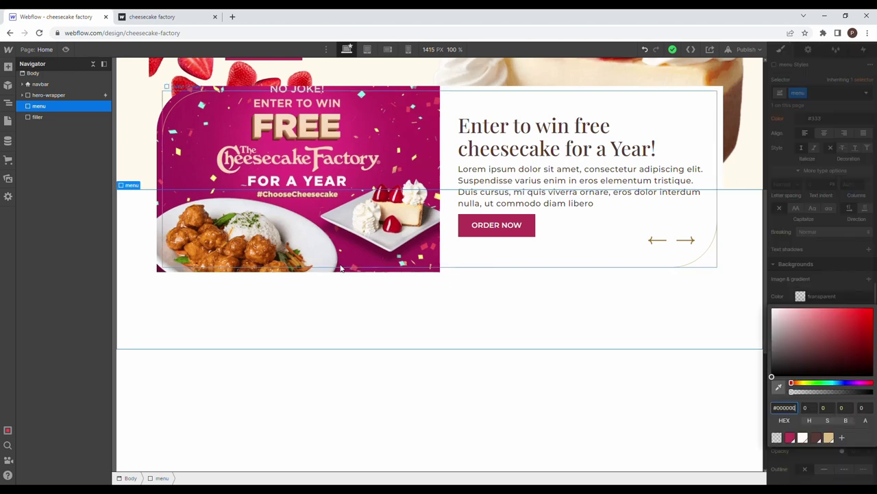
left_click(803, 437)
left_click(745, 342)
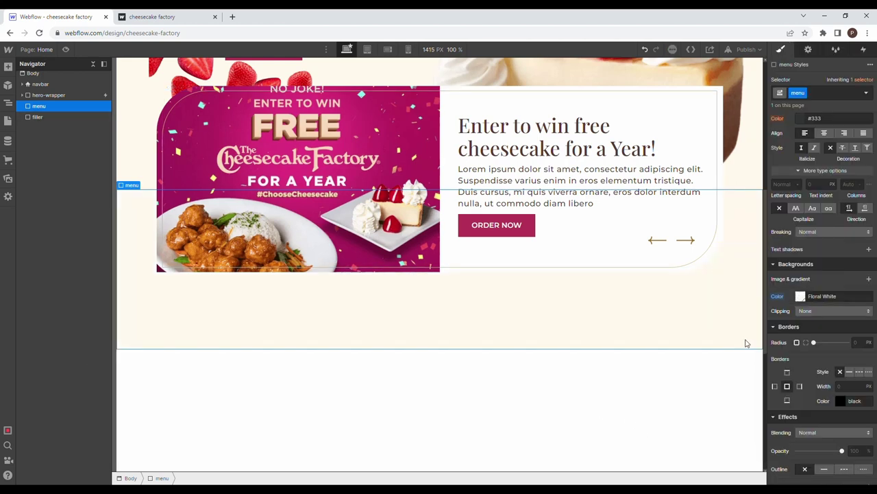
left_click(693, 362)
left_click(725, 307)
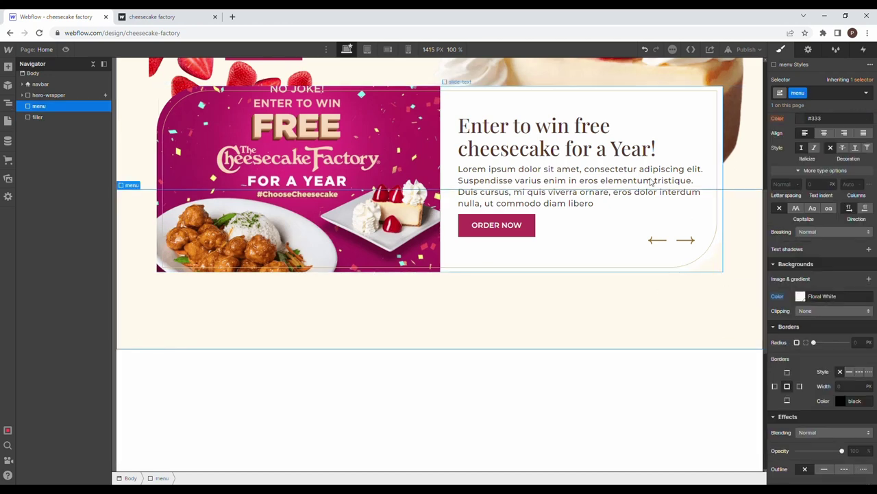
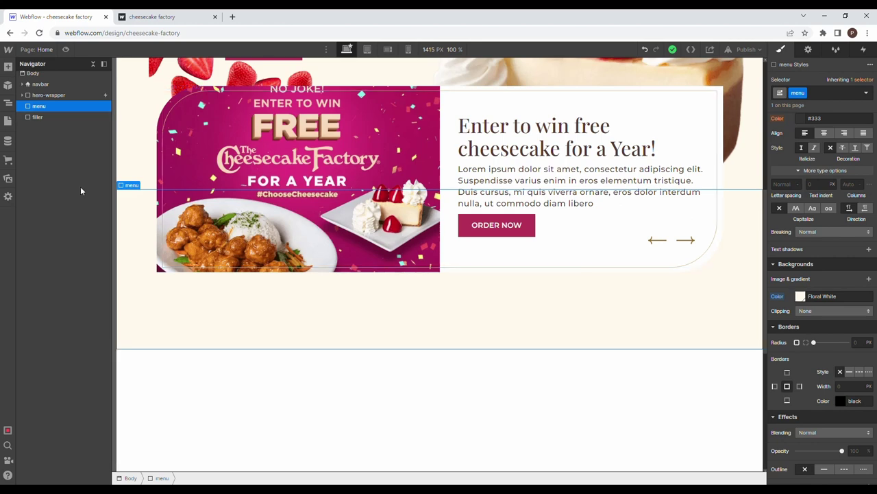
Step: Add a div block inside menu, set its width to 45%, and class it menu-text
left_click(7, 67)
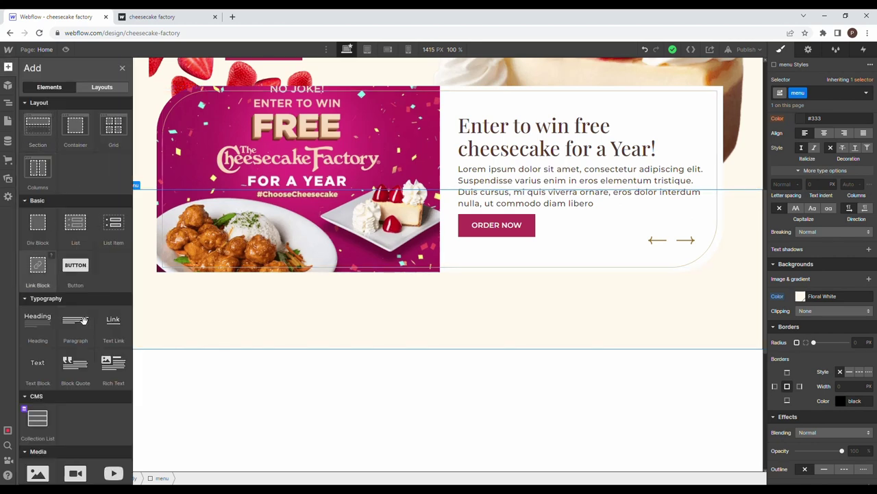
left_click_drag(37, 231, 45, 109)
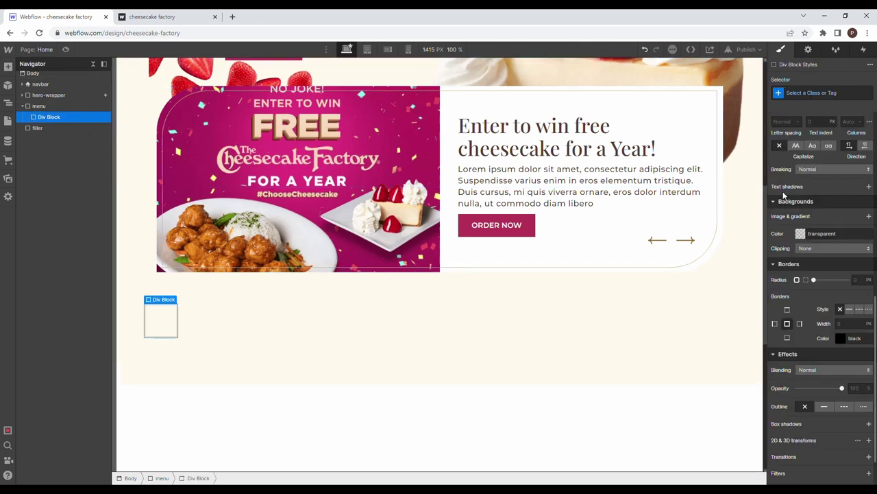
left_click(790, 93)
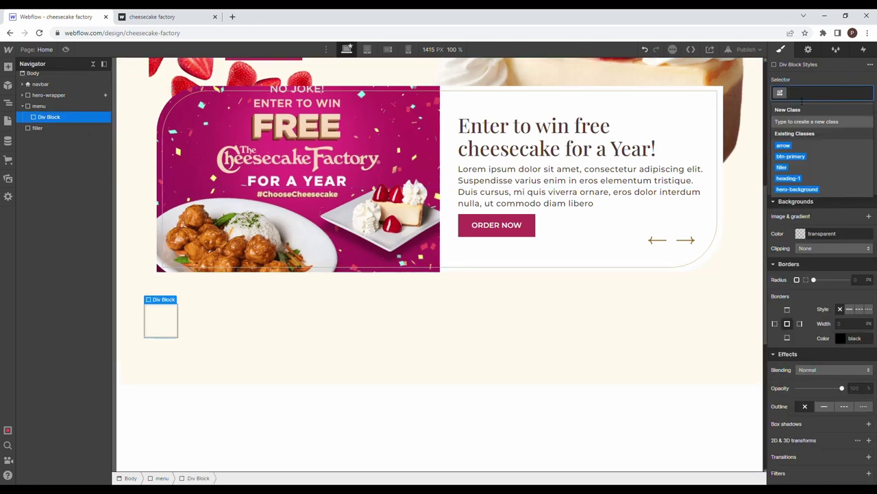
type("menu0text")
key("Return")
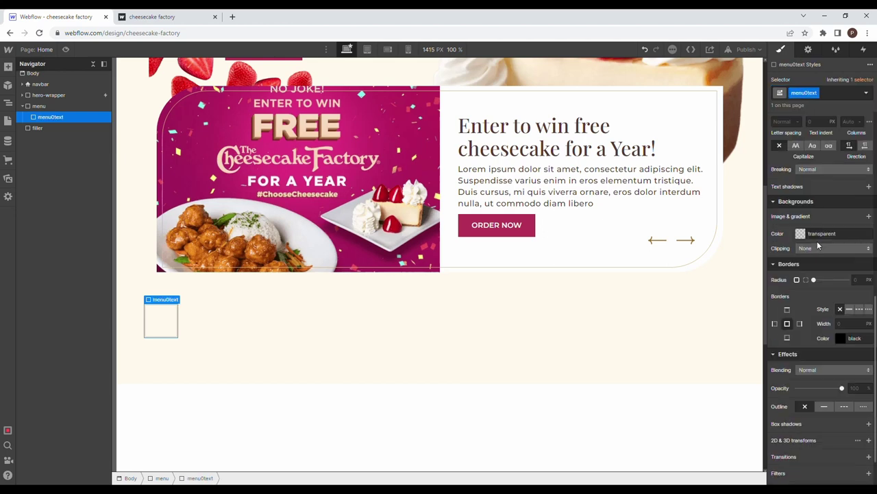
scroll(818, 244, "up", 10)
left_click(809, 286)
type("45%")
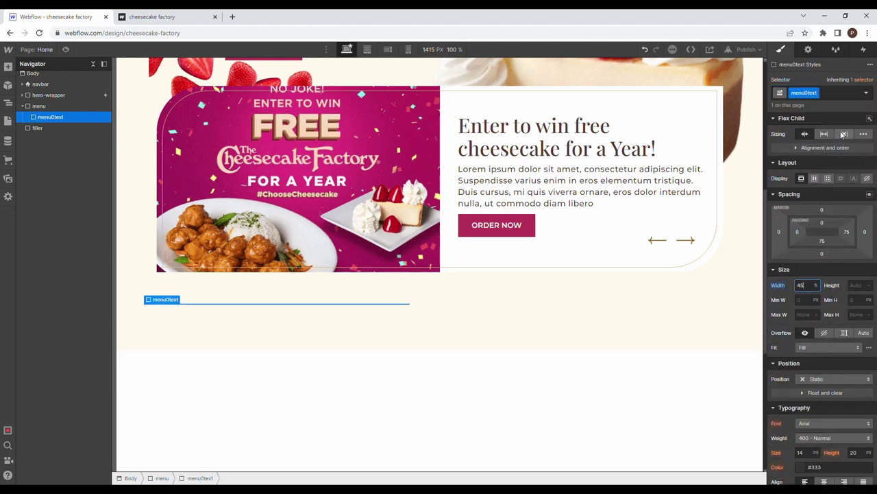
left_click(814, 107)
type("menu-text")
key("Return")
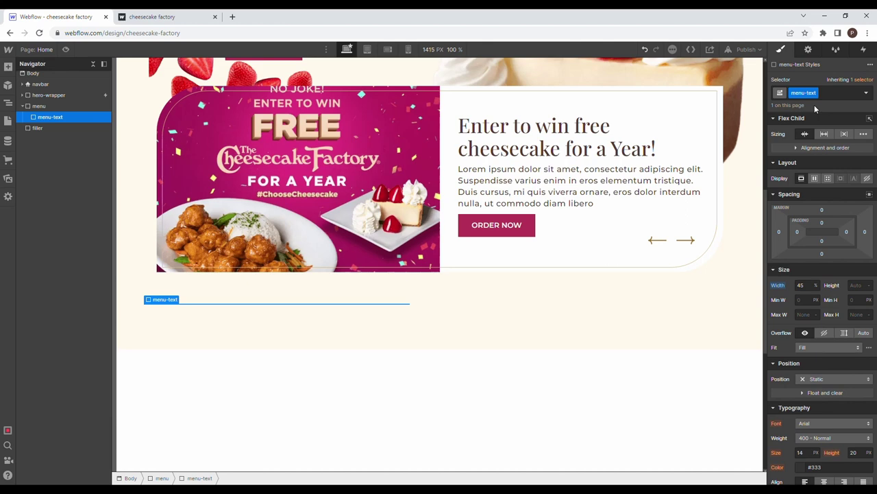
Step: Add a heading to menu-text with class heading-1 and combo class menu-heading
left_click(13, 70)
left_click_drag(42, 322, 61, 128)
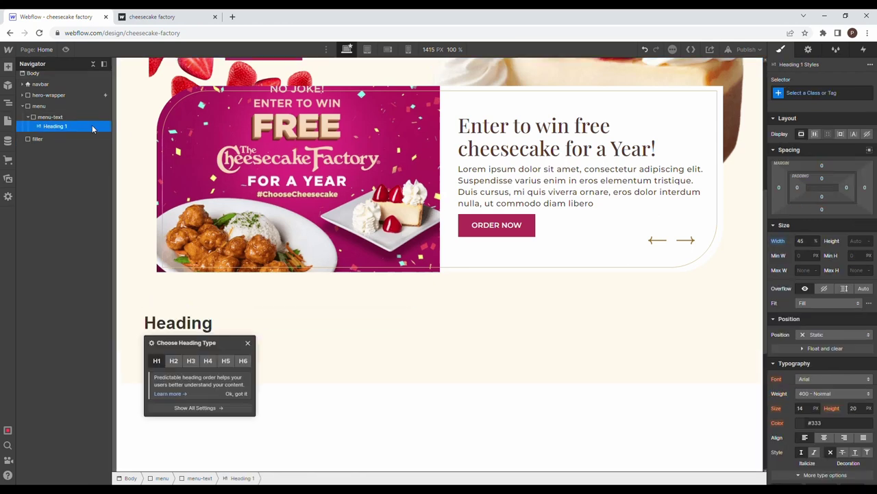
left_click(816, 93)
type("headin")
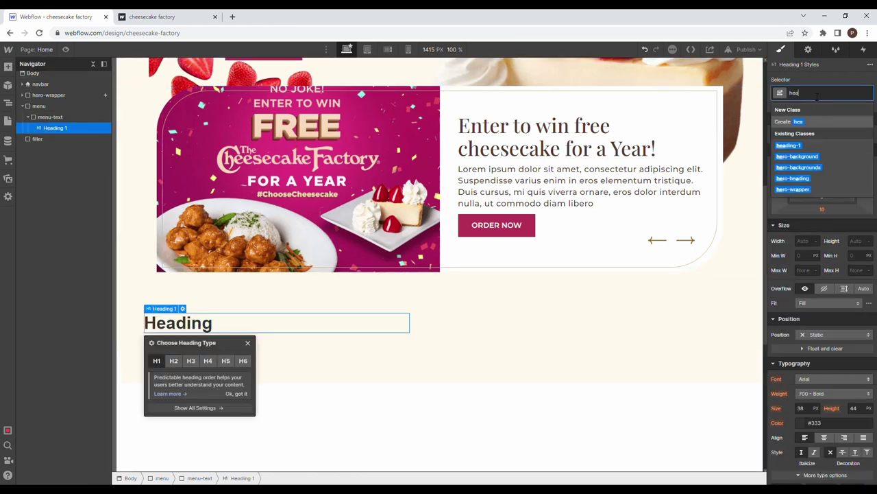
left_click(801, 146)
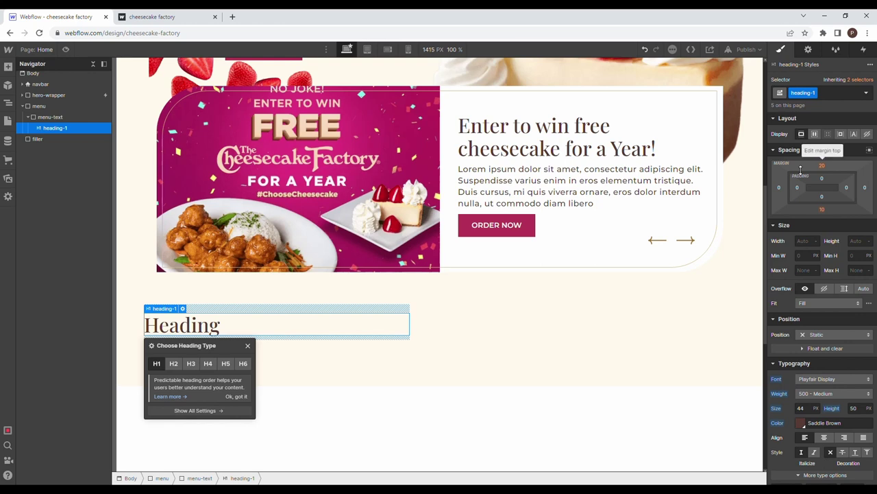
left_click(830, 95)
type("menu-")
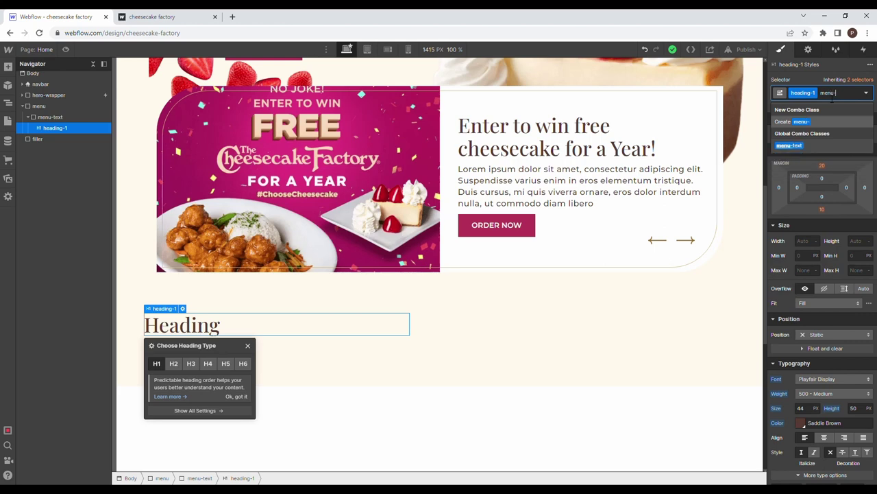
type("heading")
key("Return")
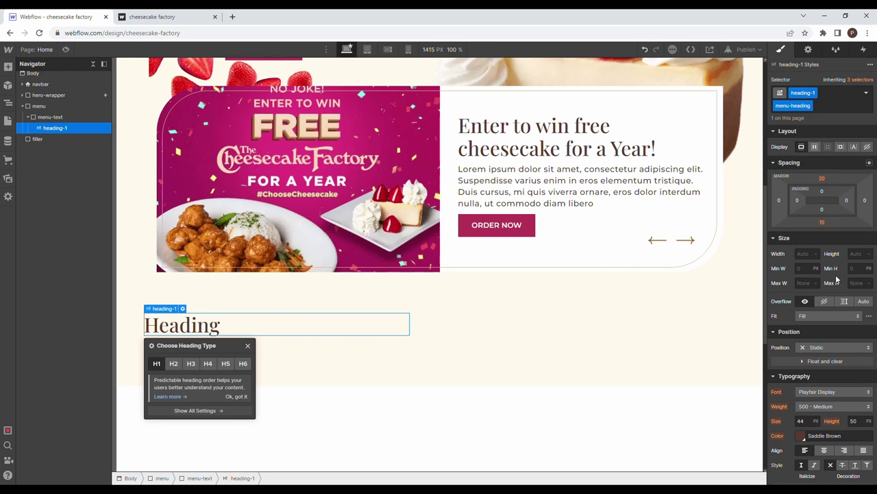
Step: Set the heading to font size 50, bottom margin 40 and line height 60
scroll(818, 274, "down", 1)
left_click(800, 375)
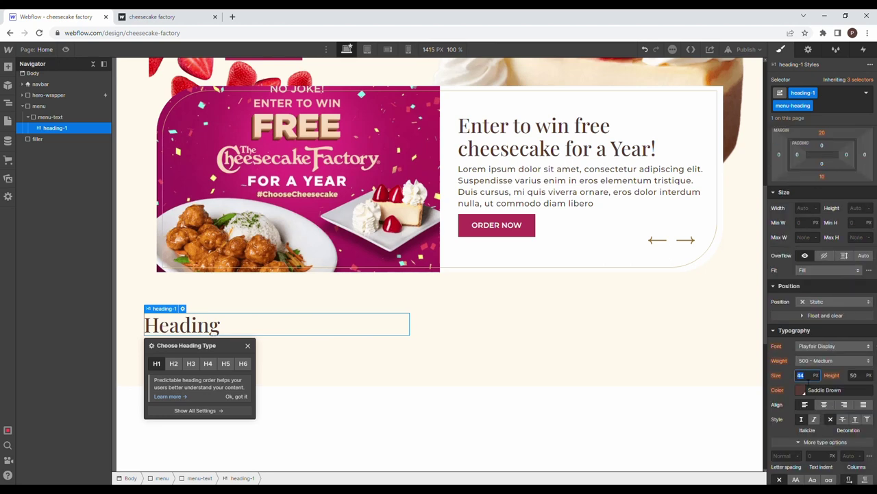
key("Return")
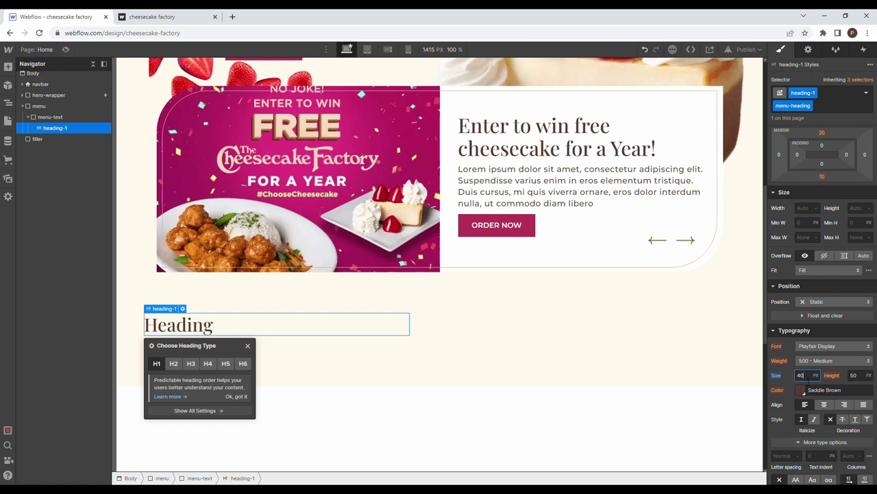
key("ctrl+z")
key("Return")
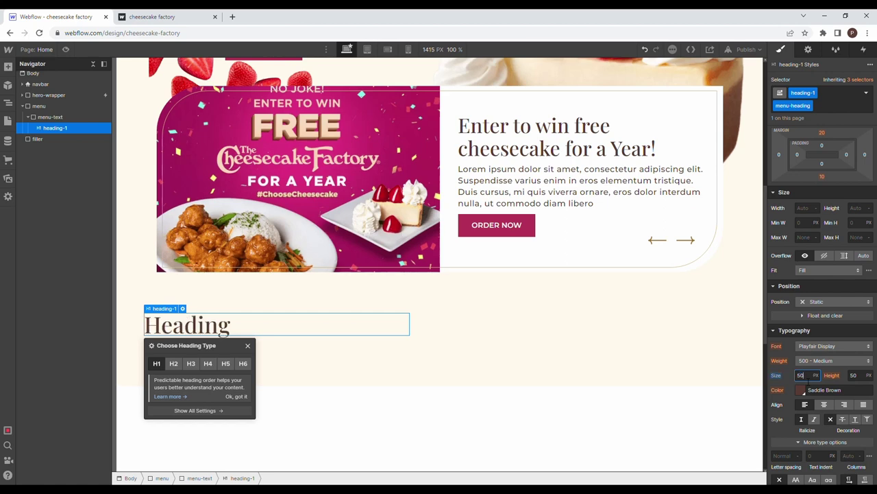
left_click(823, 177)
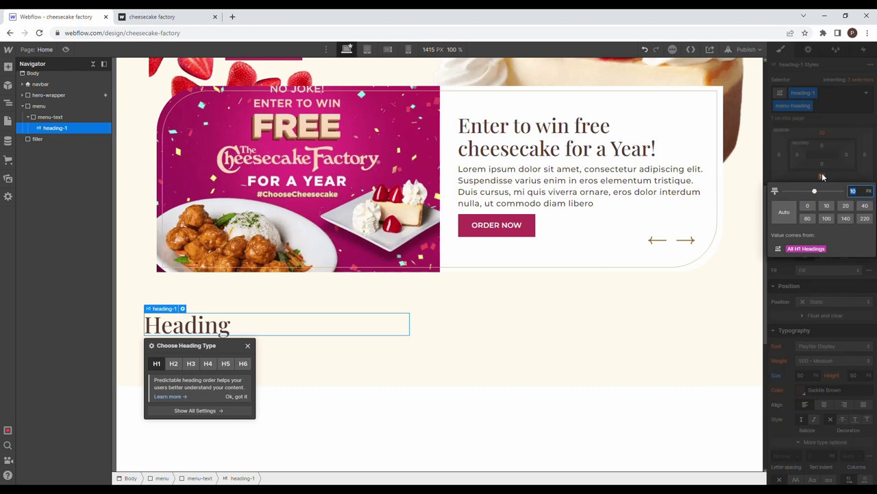
key("Return")
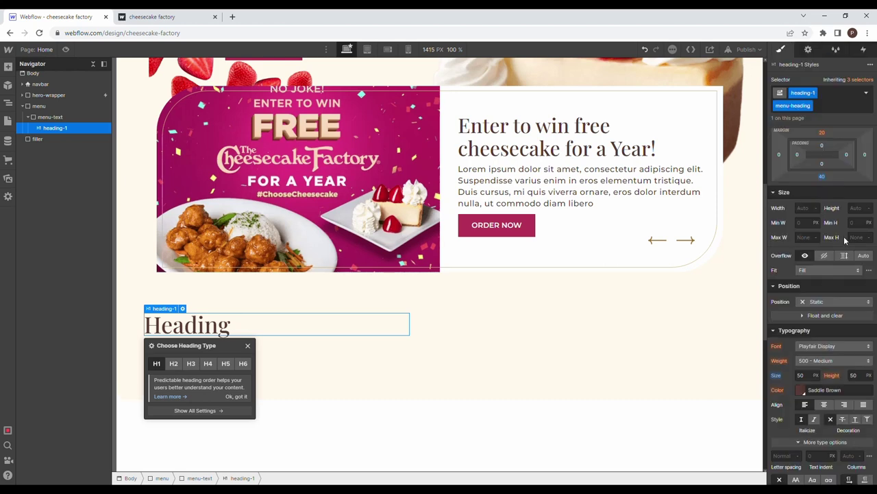
left_click(858, 377)
type("60")
key("ctrl+Tab")
Step: Paste the 'Our menu has more than 250 dishes…' sentence from the live site into the heading
left_click_drag(245, 299, 80, 238)
key("ctrl+c")
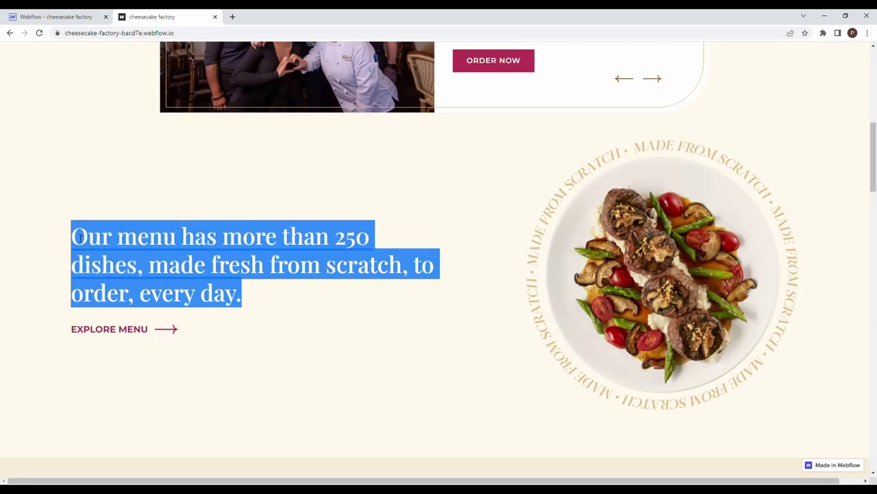
key("ctrl+shift+Tab")
double_click(217, 336)
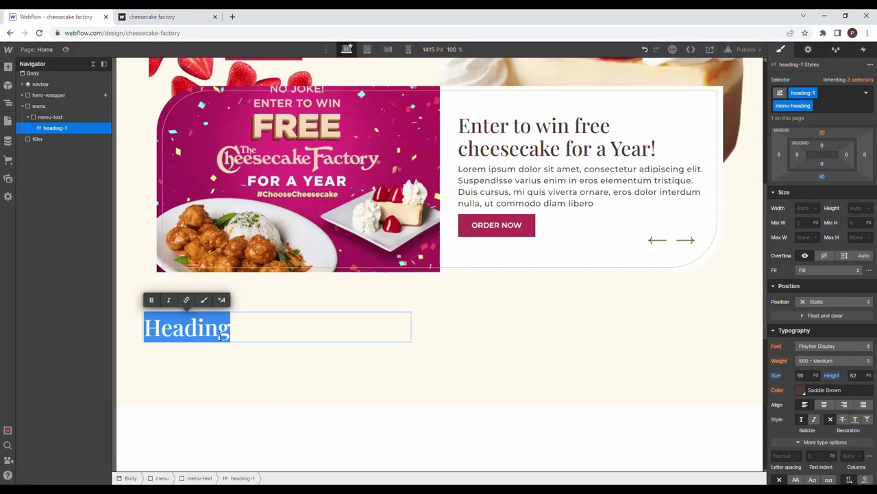
key("ctrl+v")
key("Escape")
key("Escape")
key("Escape")
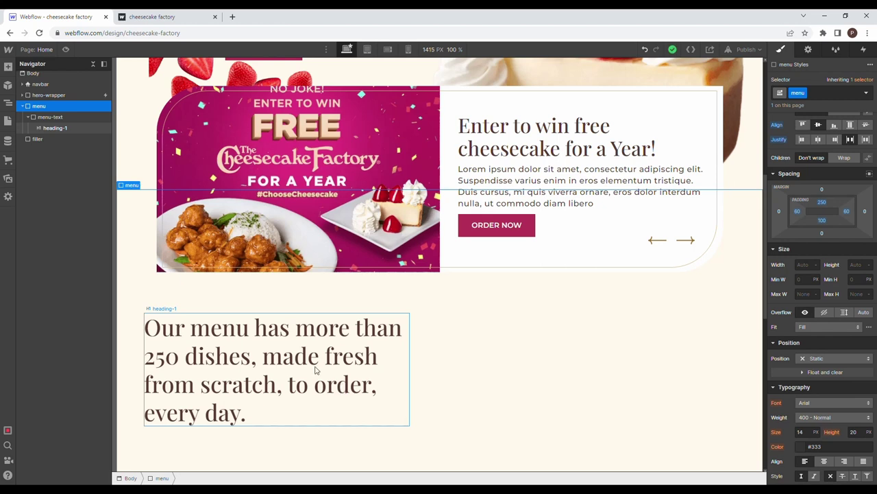
Step: Add a link block classed link with Display Flex under the heading, with a paragraph inside
key("a")
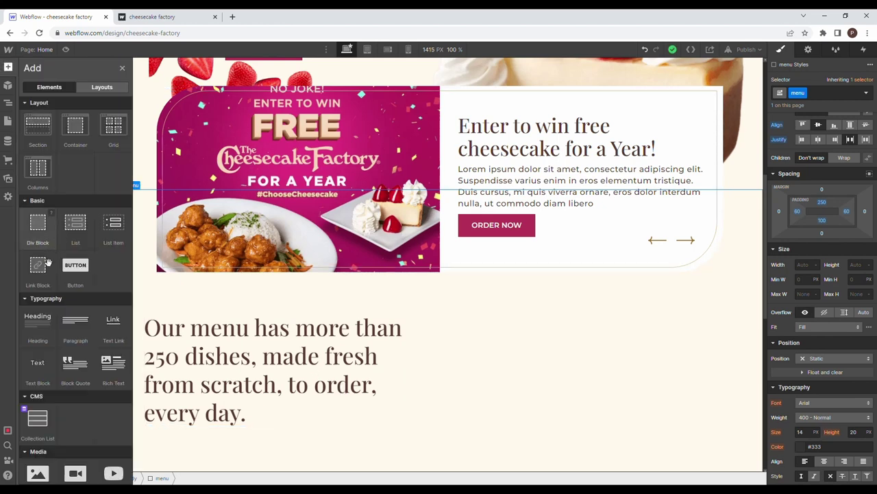
left_click_drag(72, 261, 76, 141)
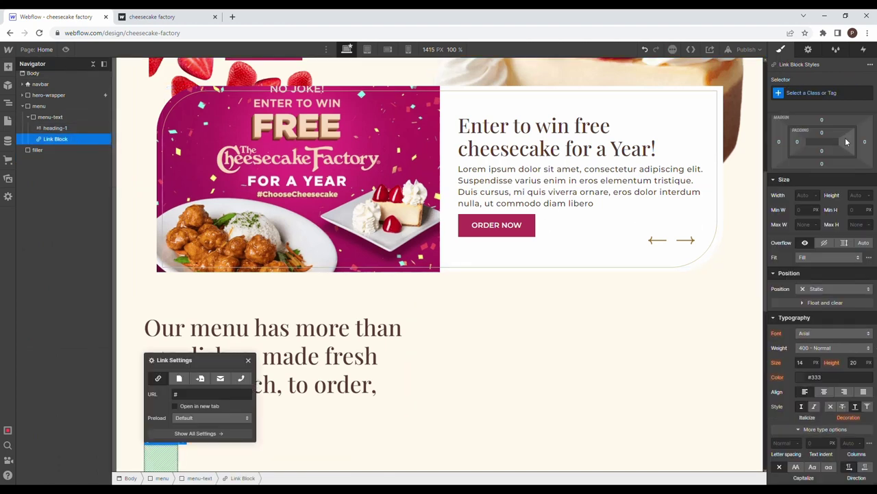
left_click(843, 96)
type("link")
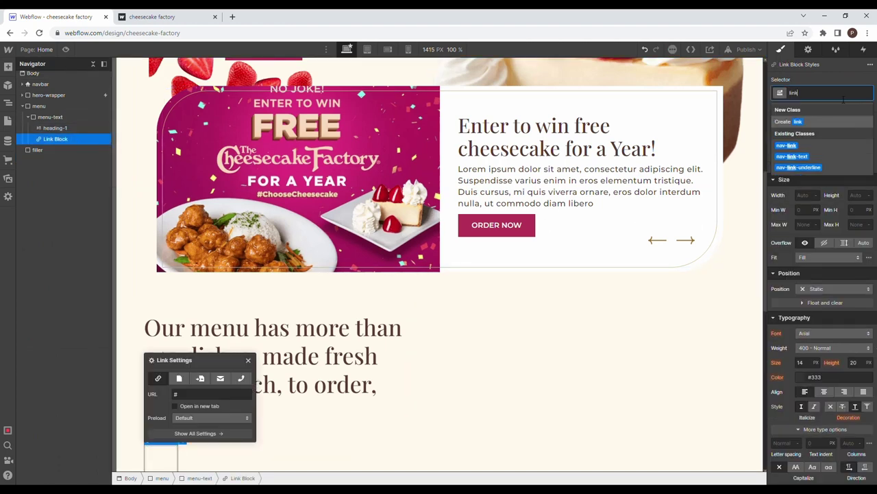
key("Return")
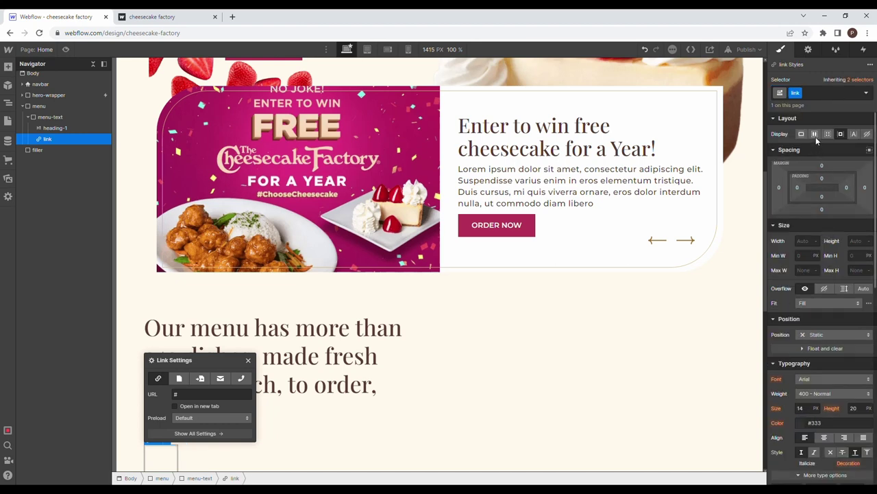
left_click(818, 170)
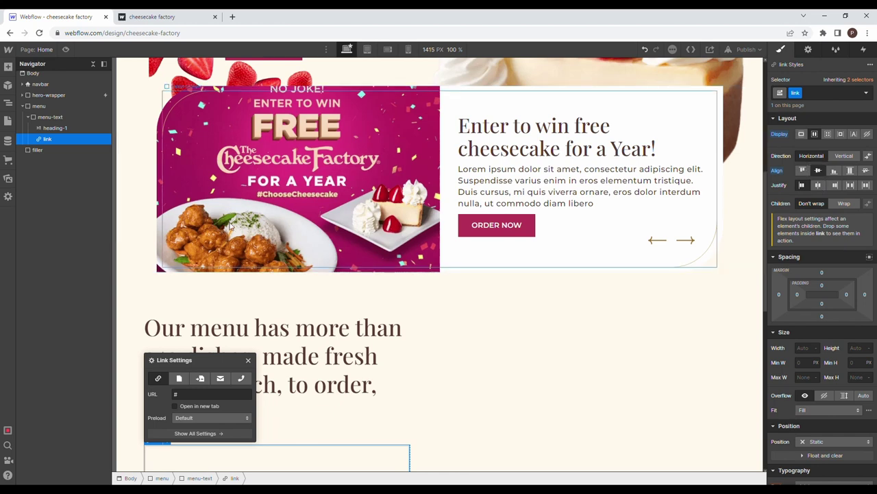
left_click(10, 67)
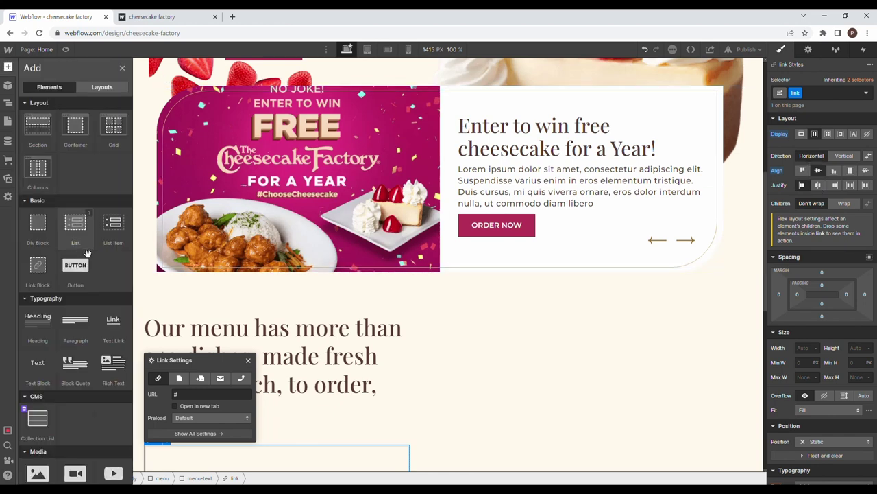
left_click_drag(76, 324, 74, 148)
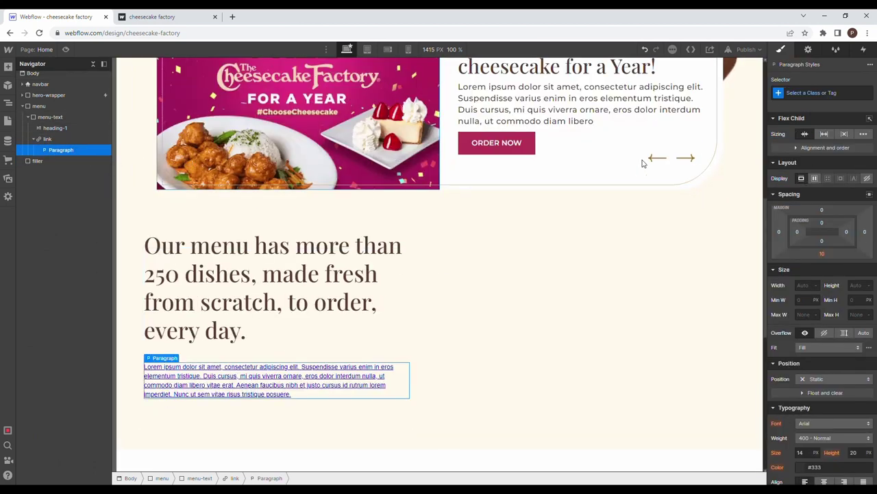
Step: Give the paragraph class link-text with Montserrat 700 Bold font
left_click(826, 96)
type("link-te")
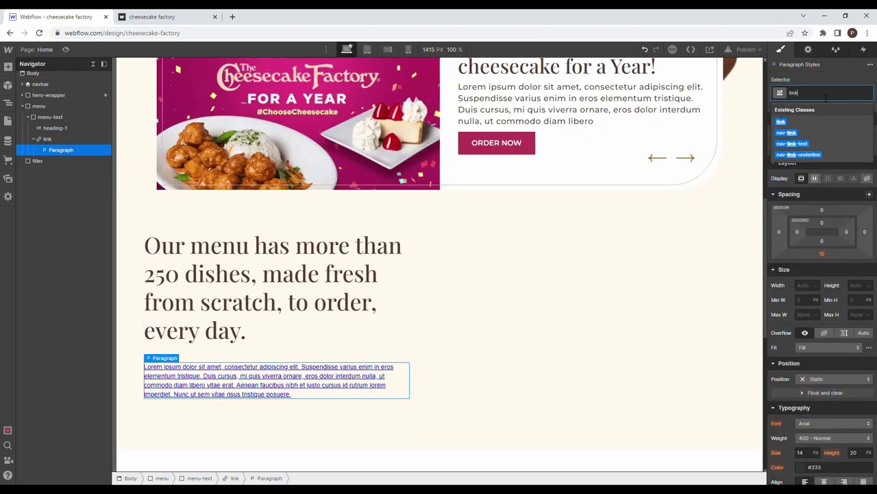
key("Return")
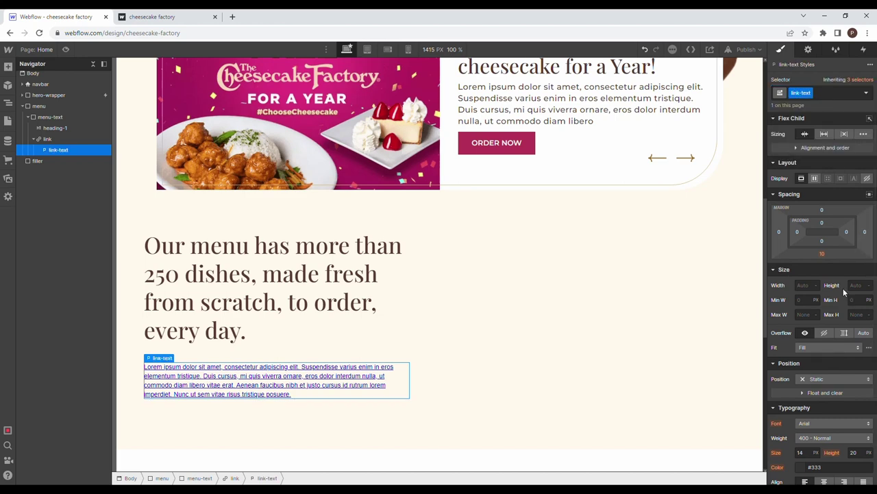
scroll(830, 343, "down", 2)
left_click(825, 288)
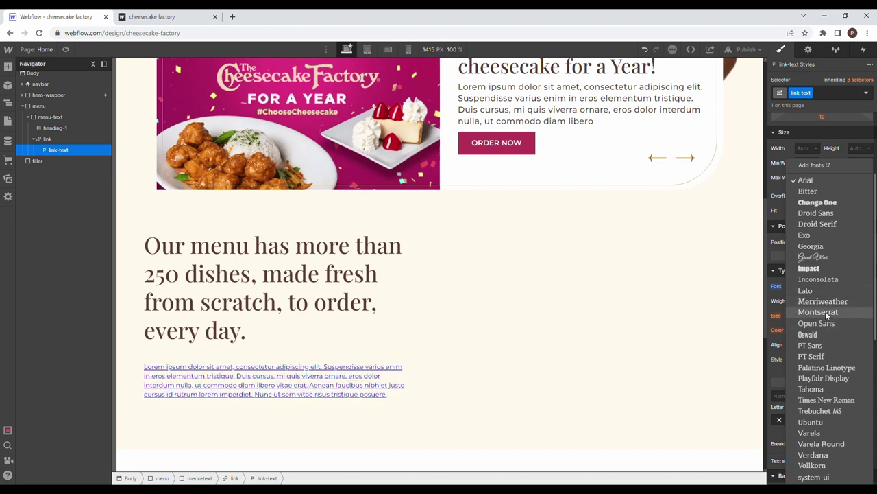
left_click(826, 309)
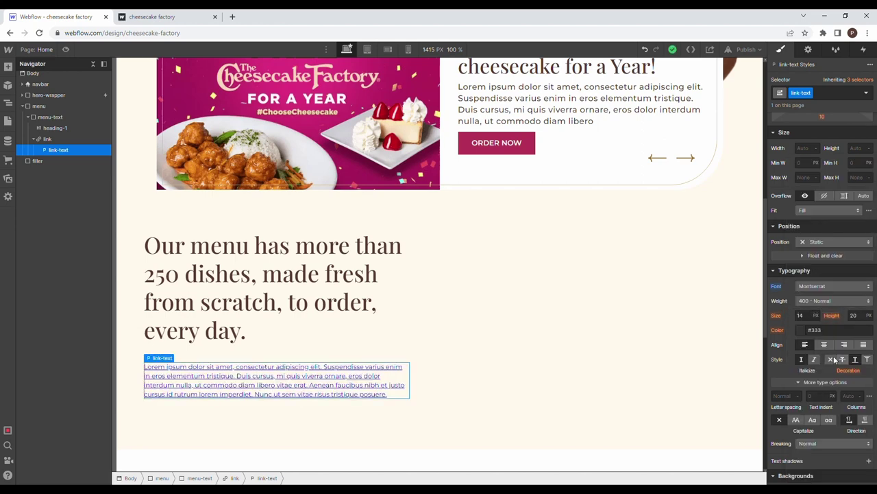
left_click(815, 302)
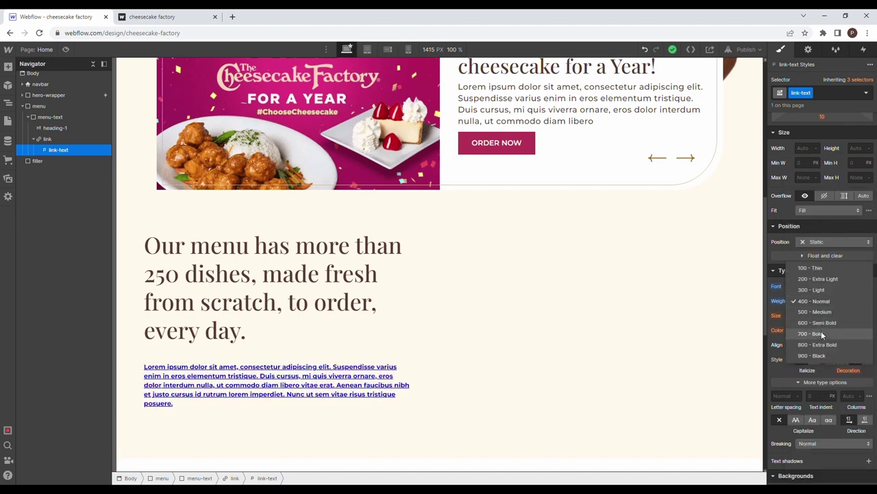
left_click(821, 333)
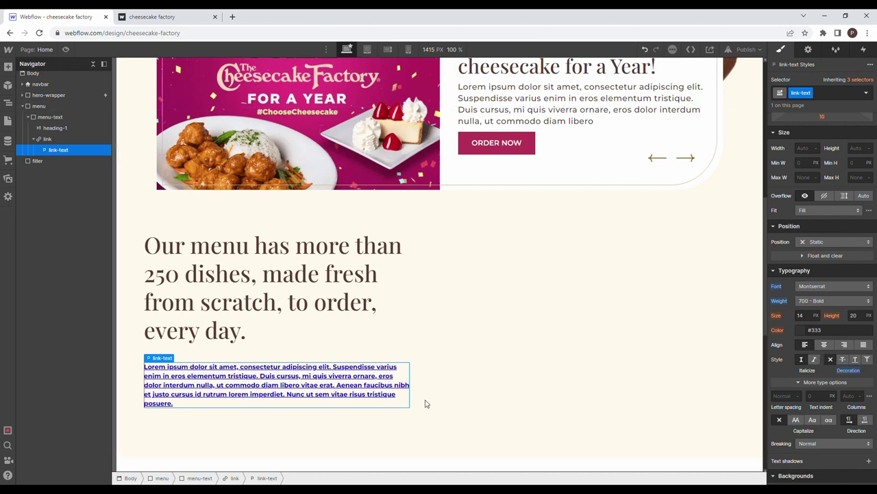
Step: Remove the link's underline and make the link text crimson
left_click(61, 139)
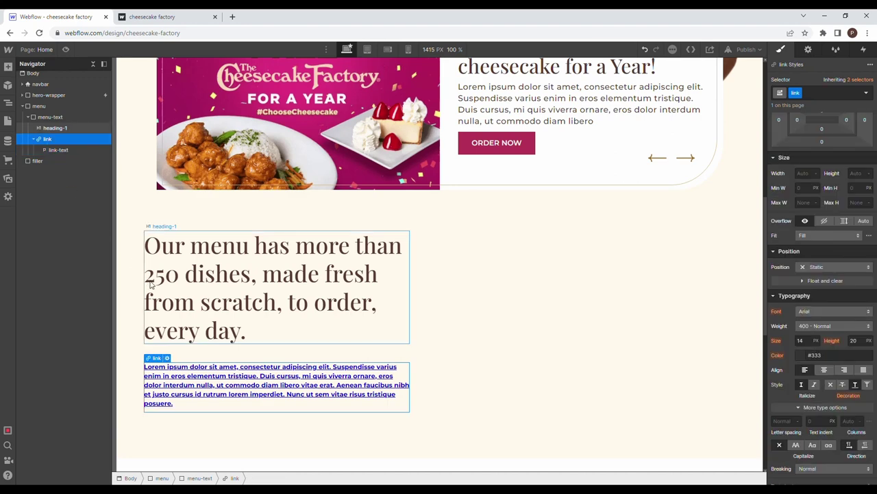
left_click(831, 384)
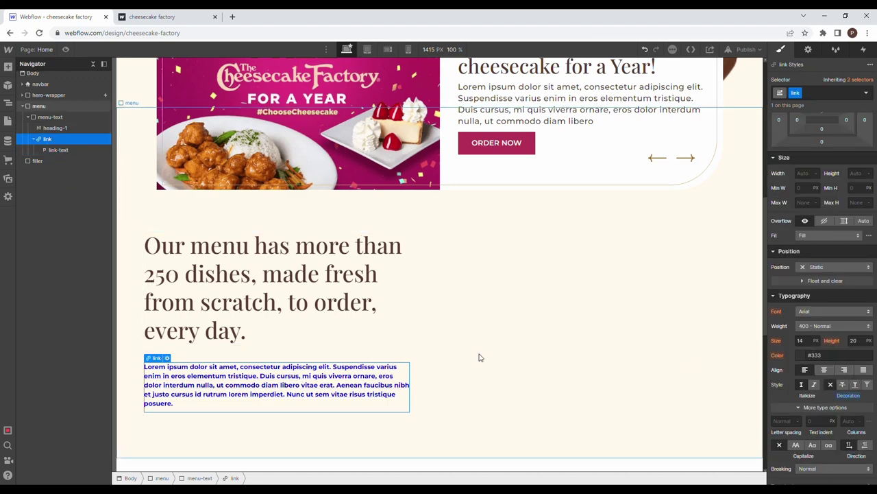
left_click(308, 374)
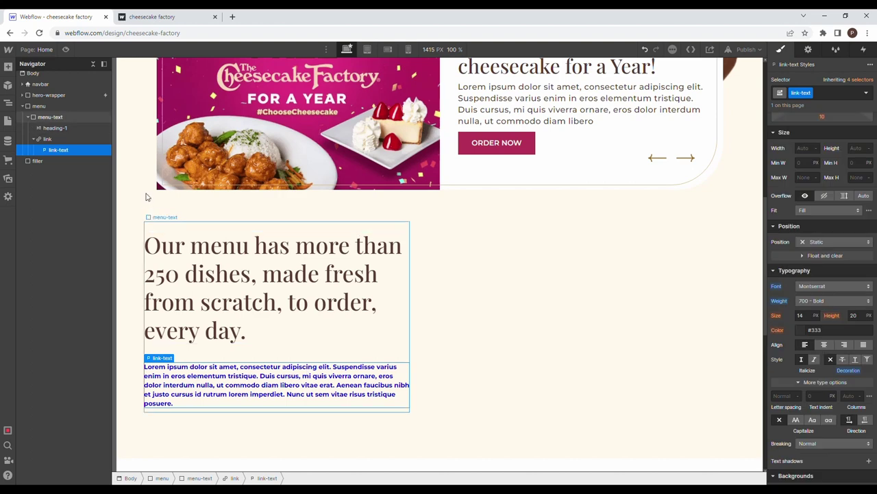
left_click(802, 331)
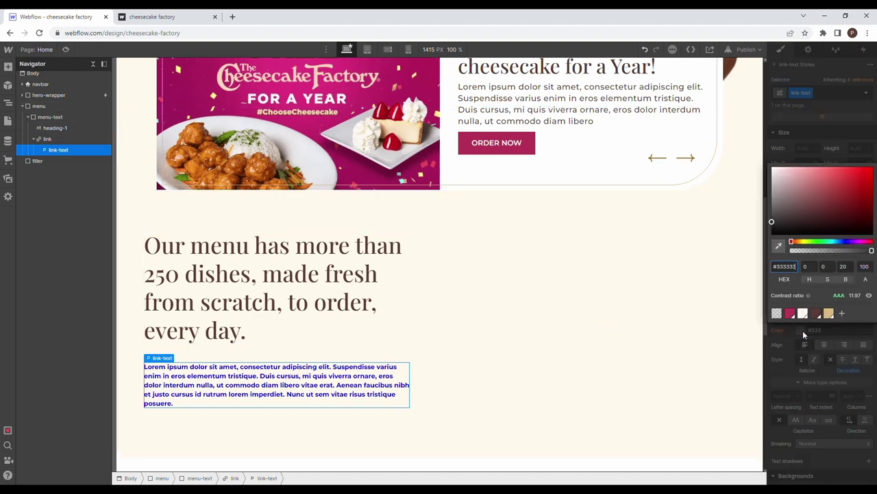
mouse_move(818, 221)
left_mouse_down()
mouse_move(674, 130)
mouse_move(783, 214)
mouse_move(785, 234)
left_mouse_up()
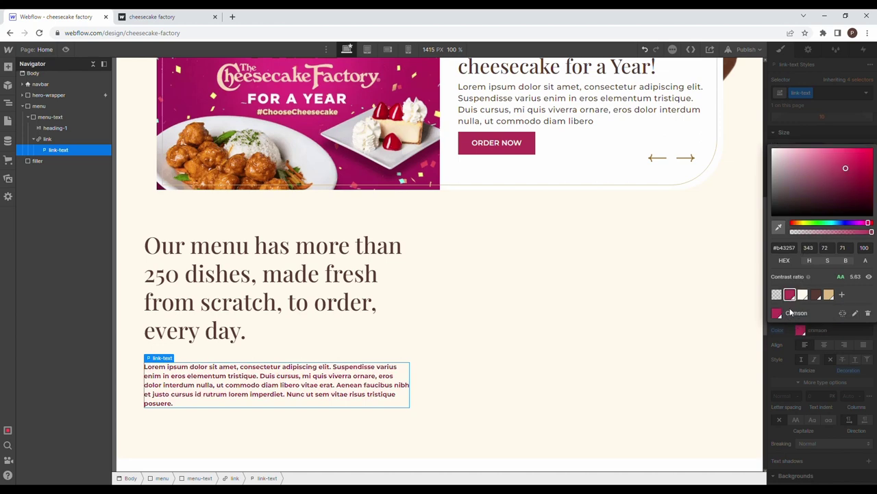
key("ctrl+Tab")
key("ctrl+Tab")
Step: Change the label to 'Explore Menu' in all caps at 20px
double_click(260, 371)
type("EX")
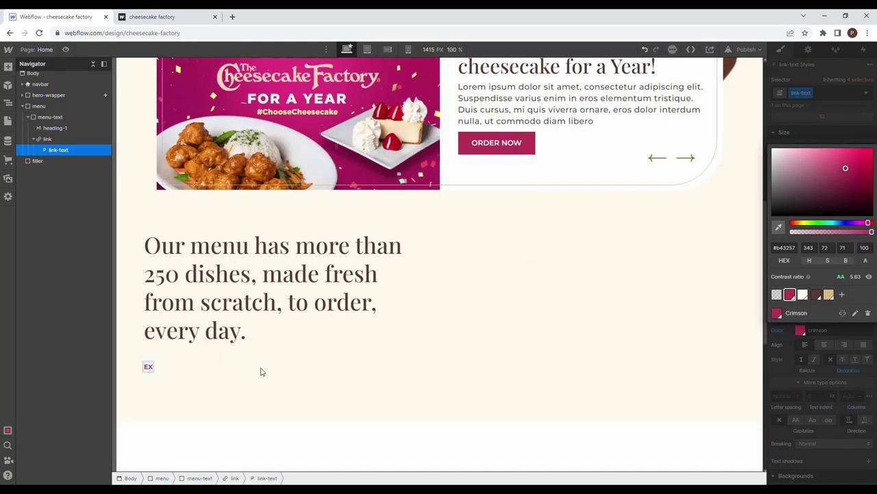
type("plore Menu")
key("Escape")
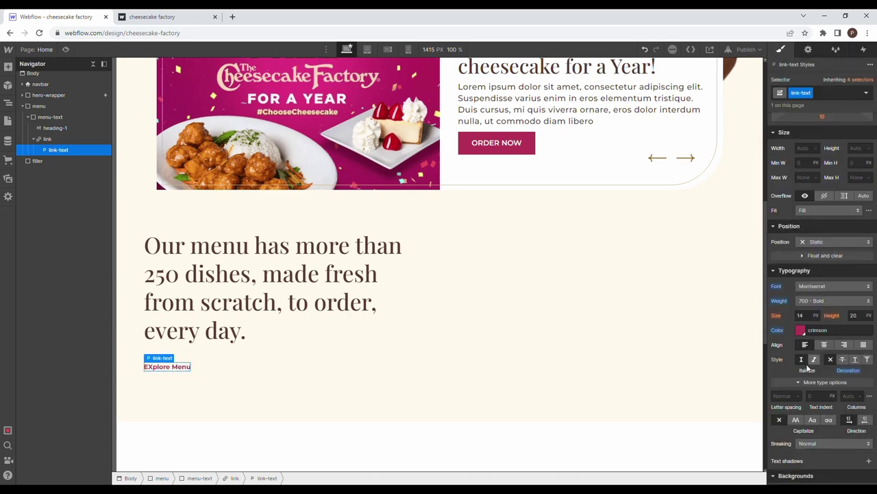
left_click(795, 420)
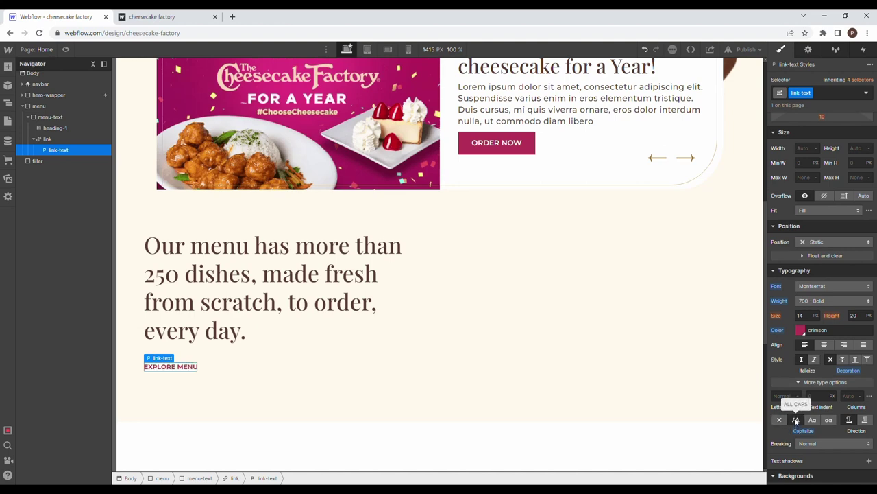
left_click(800, 316)
type("20px")
key("Return")
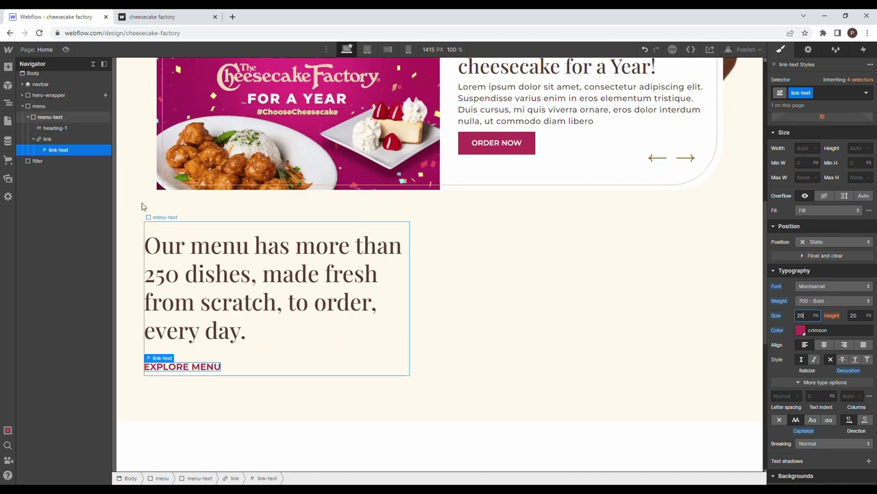
Step: Place menu-arrow.png after the link text, class it link-arrow, and make it 50px wide
left_click(8, 178)
left_click_drag(42, 159, 230, 373)
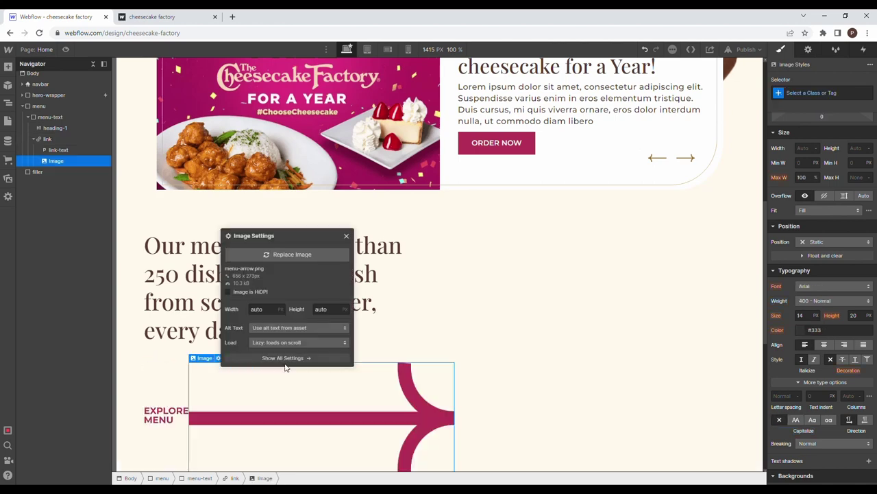
left_click(806, 98)
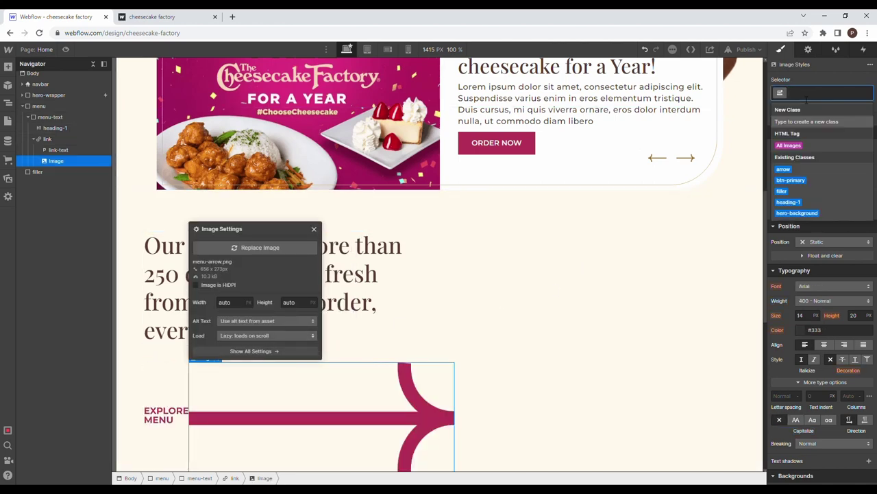
type("link-arrow")
key("Return")
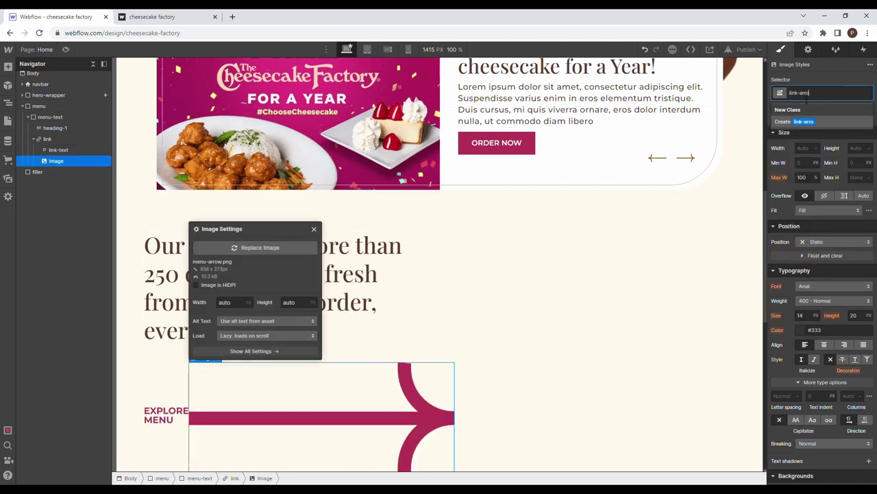
left_click(805, 148)
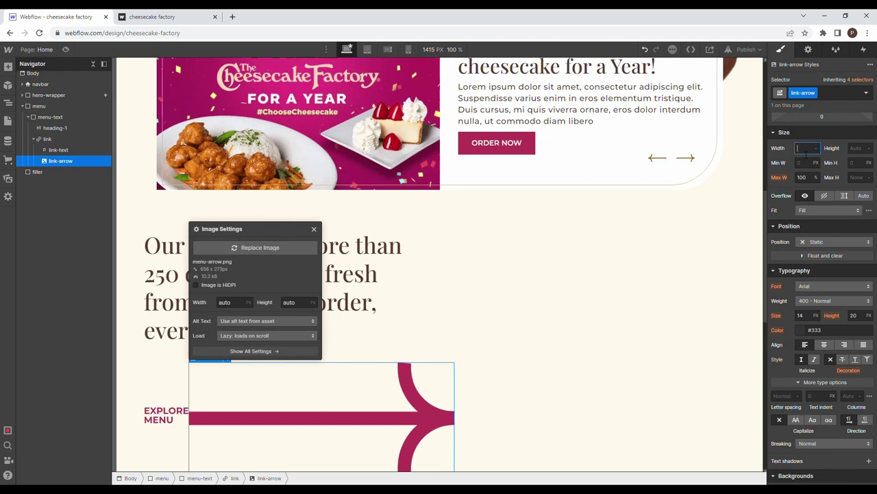
type("50px")
key("Return")
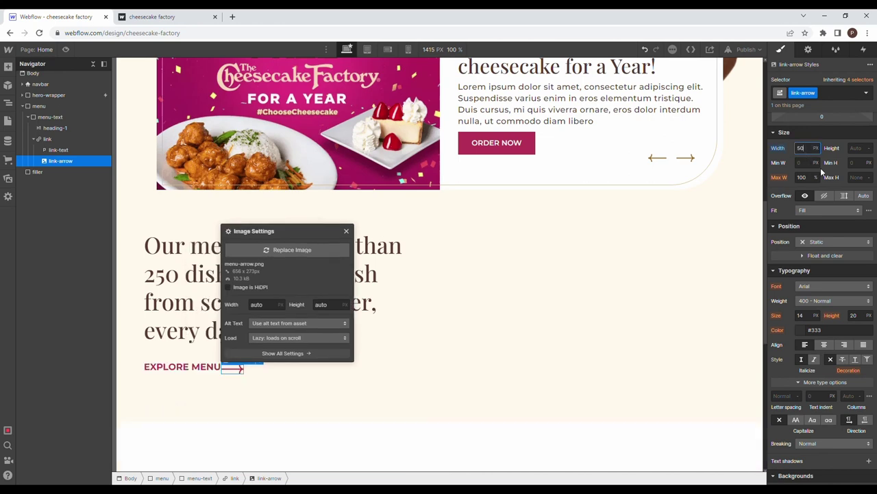
Step: Give the arrow a 15px left margin, leaving the link contents uncentered
scroll(822, 171, "up", 2)
left_click(779, 233)
type("1")
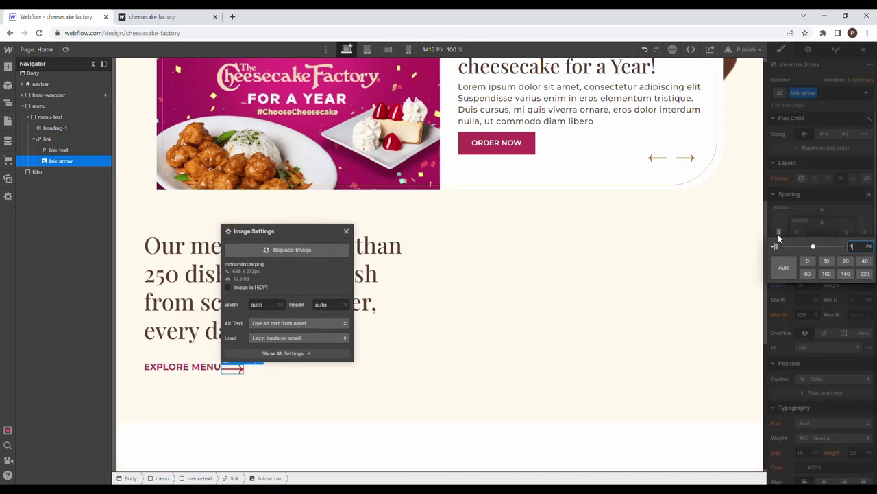
type("5")
key("Return")
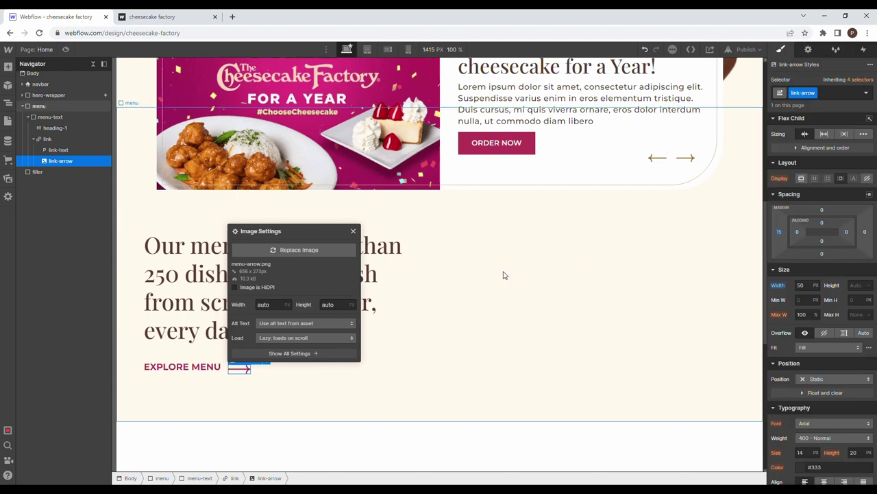
left_click(308, 370)
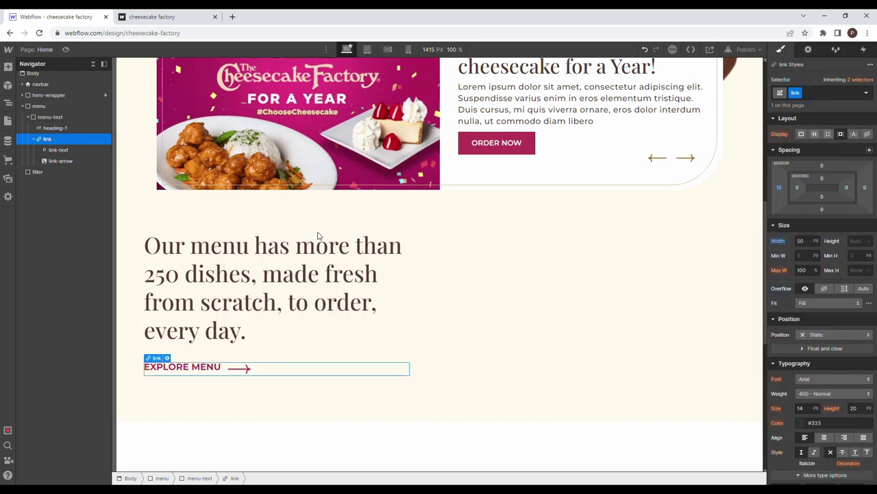
left_click(819, 186)
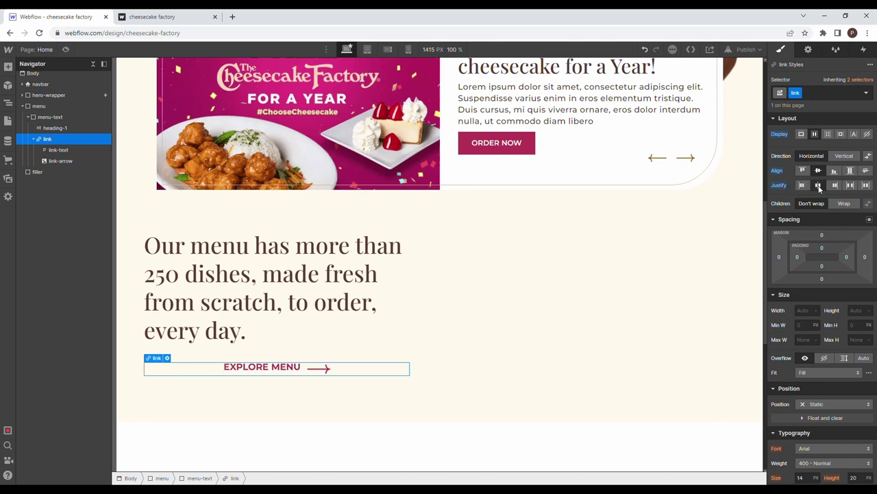
key("ctrl+z")
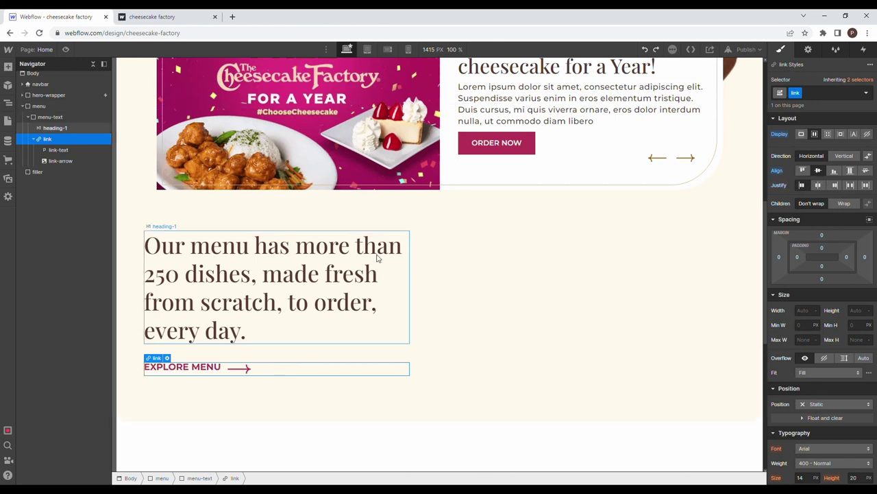
Step: Set the link-text bottom margin to 0 and compare with the published site
left_click(380, 259)
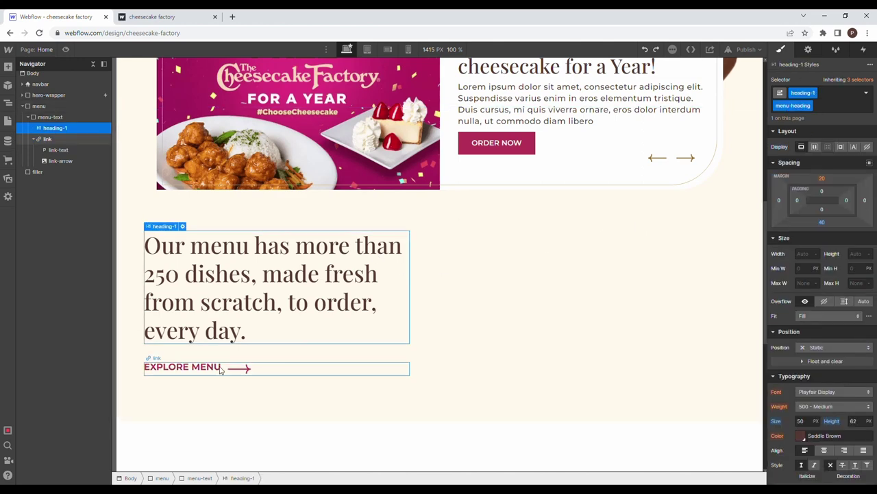
left_click(241, 371)
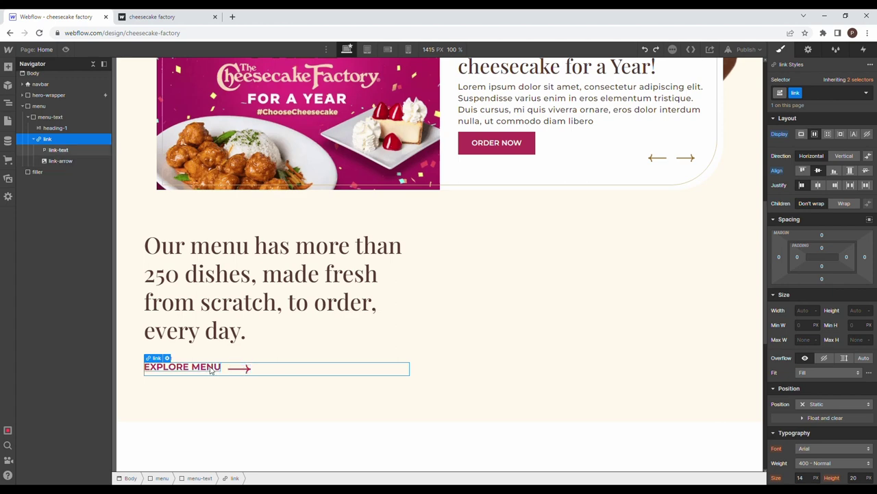
left_click(211, 370)
left_click(821, 253)
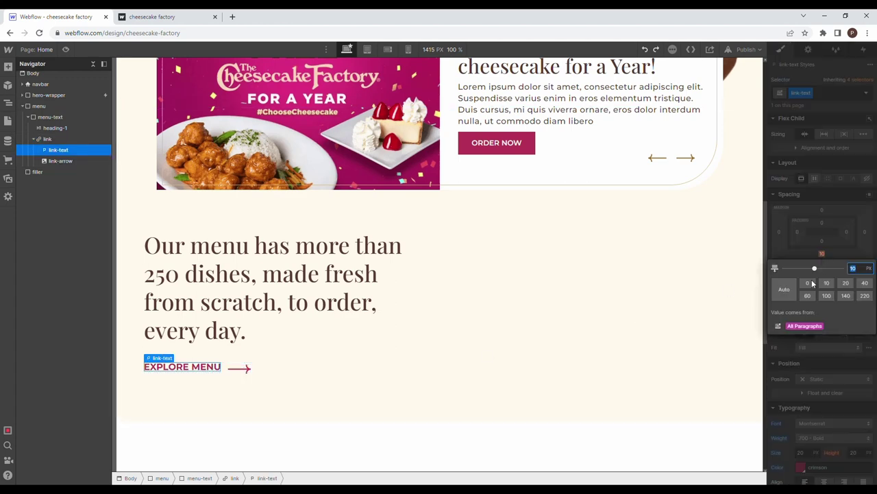
left_click(809, 283)
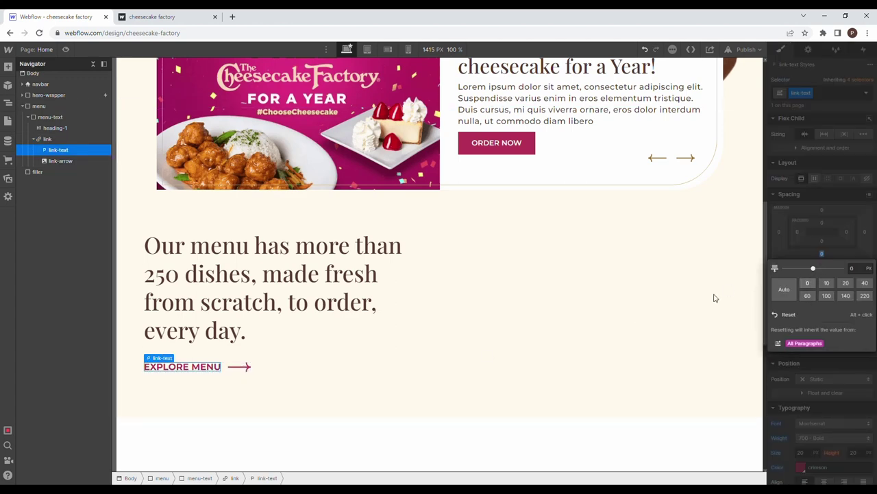
left_click(297, 325)
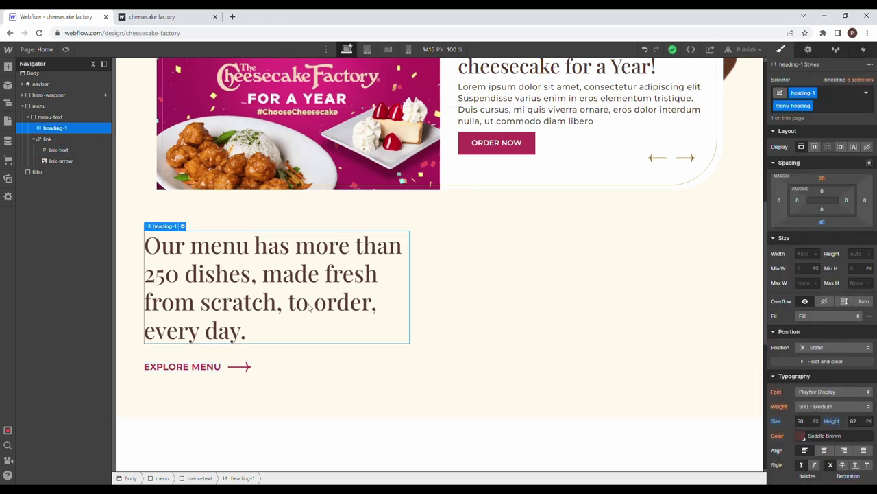
key("ctrl+Tab")
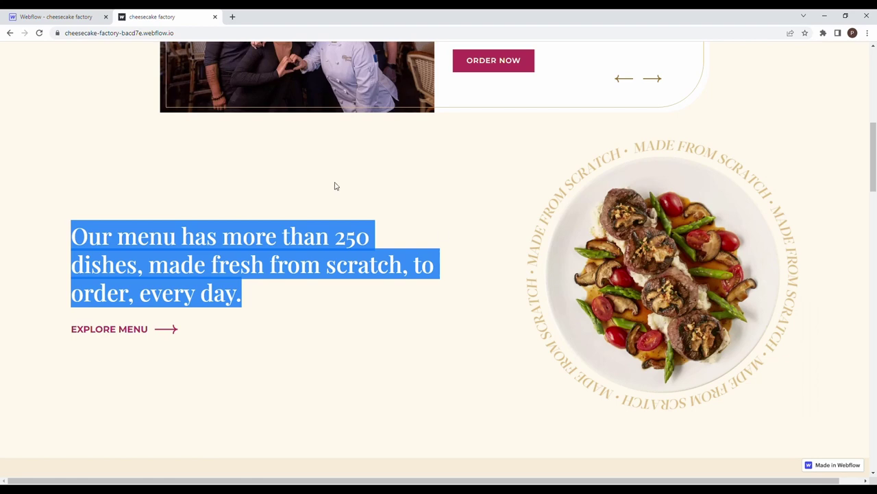
Step: Drag spinning-steak.png from Assets into the menu section after menu-text
key("ctrl+Tab")
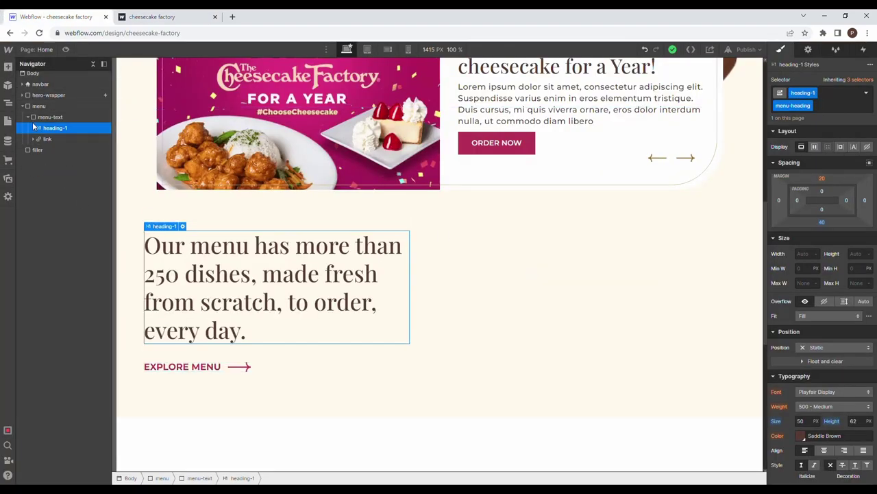
key("a")
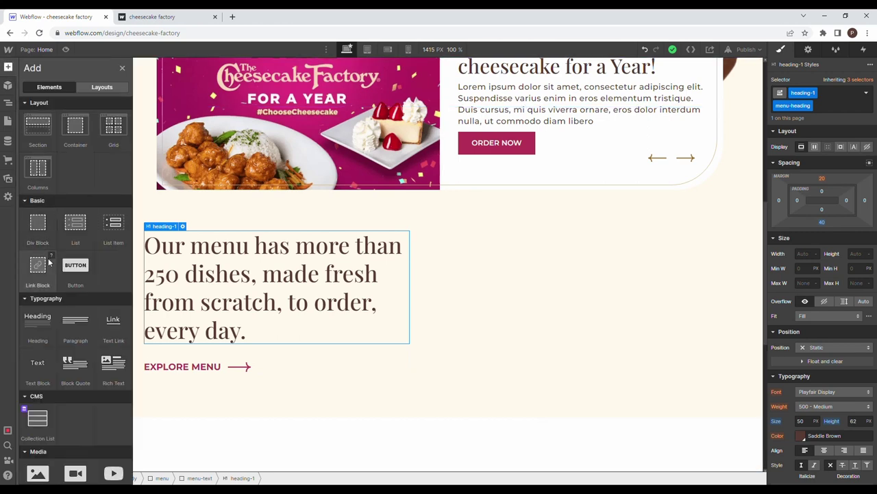
scroll(74, 195, "down", 4)
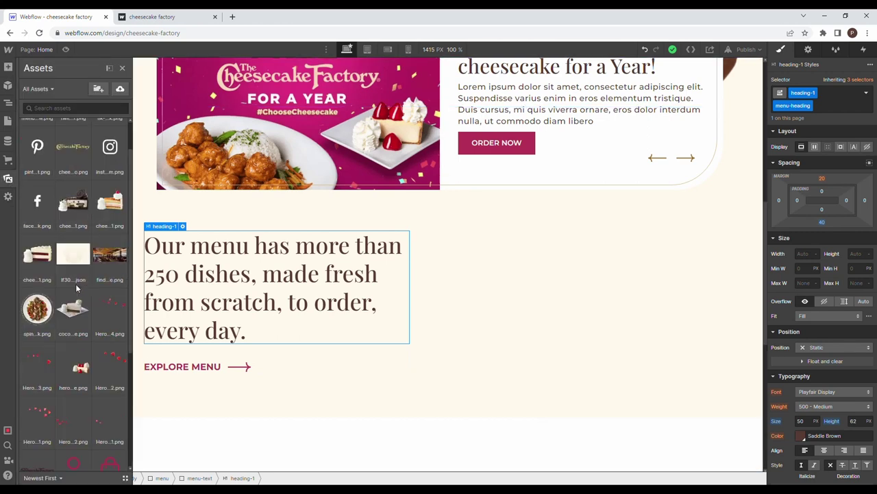
scroll(82, 373, "up", 5)
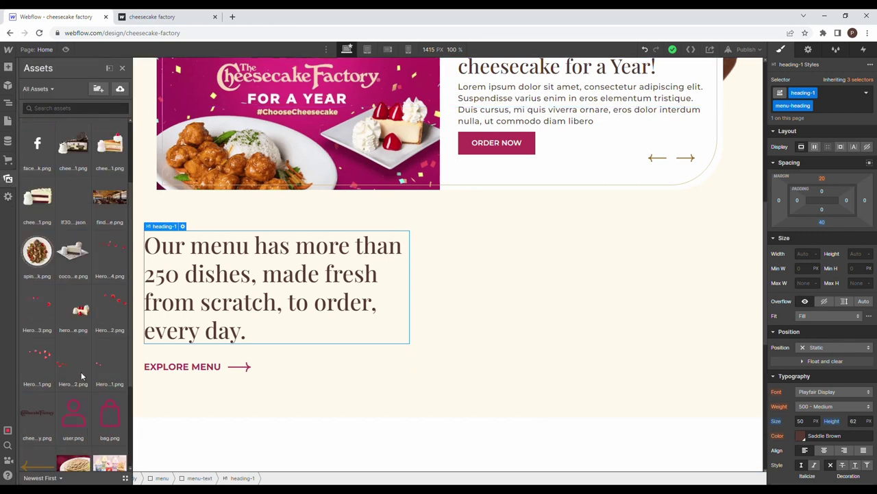
left_click_drag(40, 305, 515, 407)
scroll(370, 312, "down", 7)
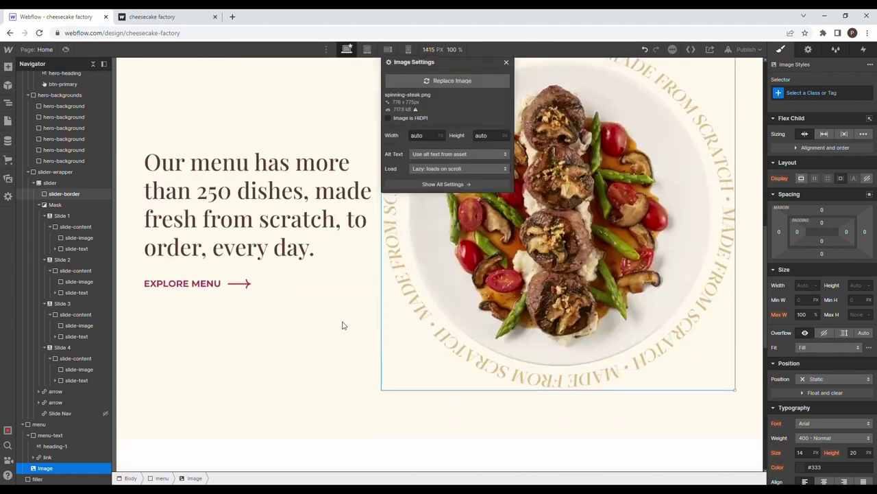
Step: Class the dish image menu-image with width 40% and max width 600 px
left_click(26, 172)
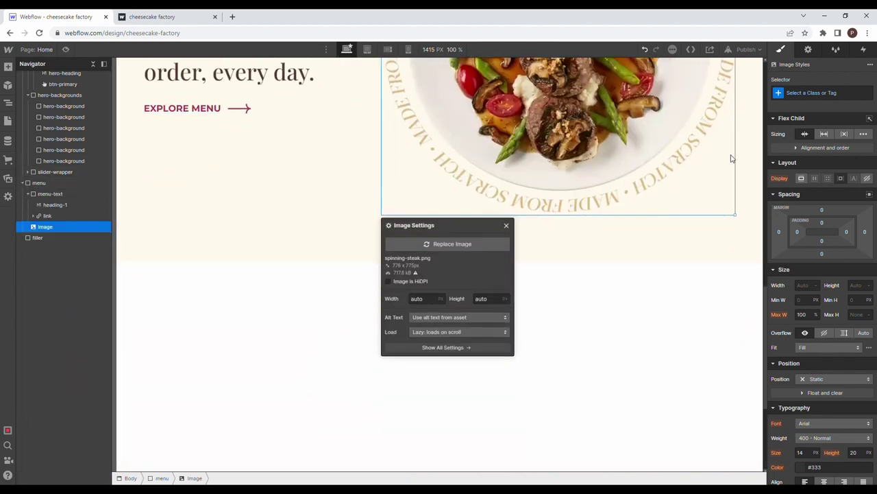
left_click(822, 93)
type("menu-image")
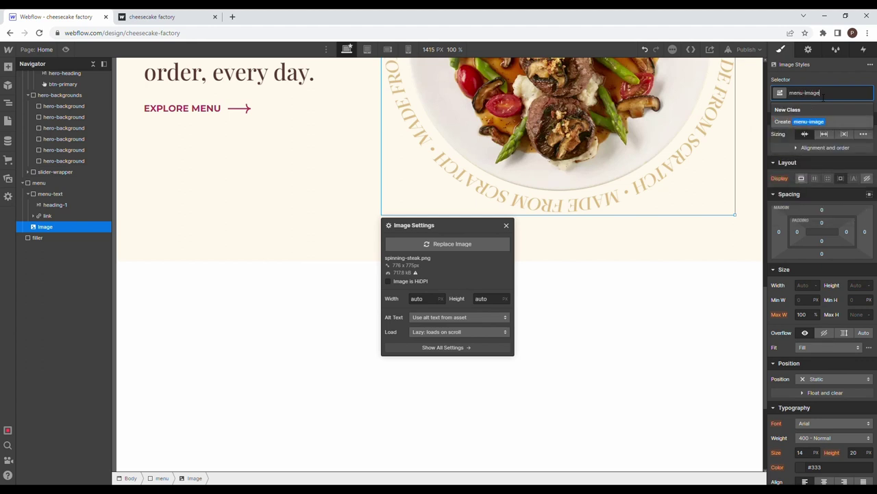
key("Return")
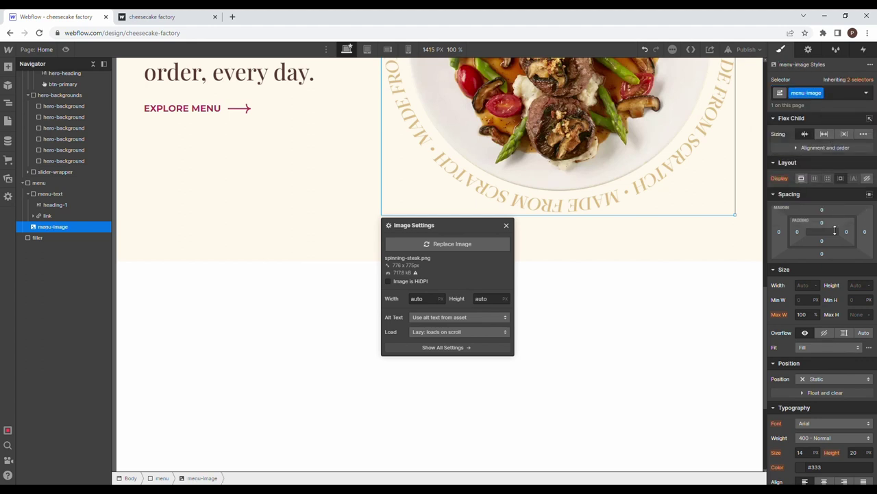
left_click(806, 286)
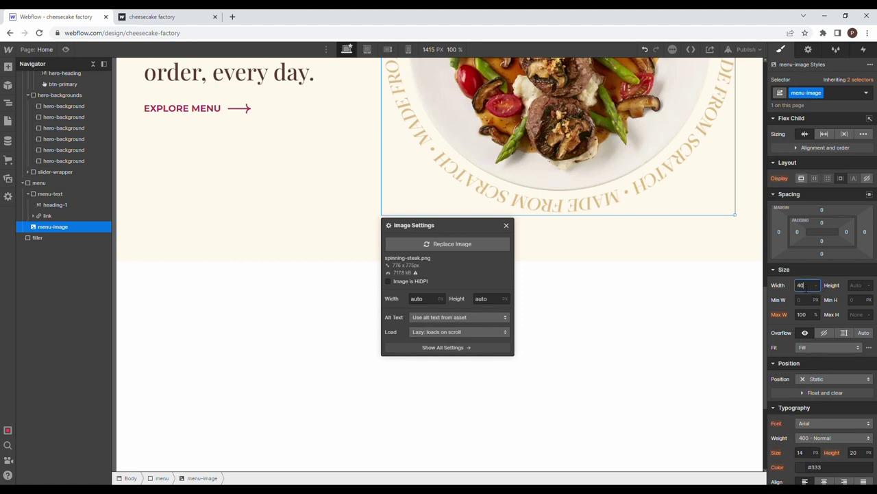
key("Return")
left_click(804, 314)
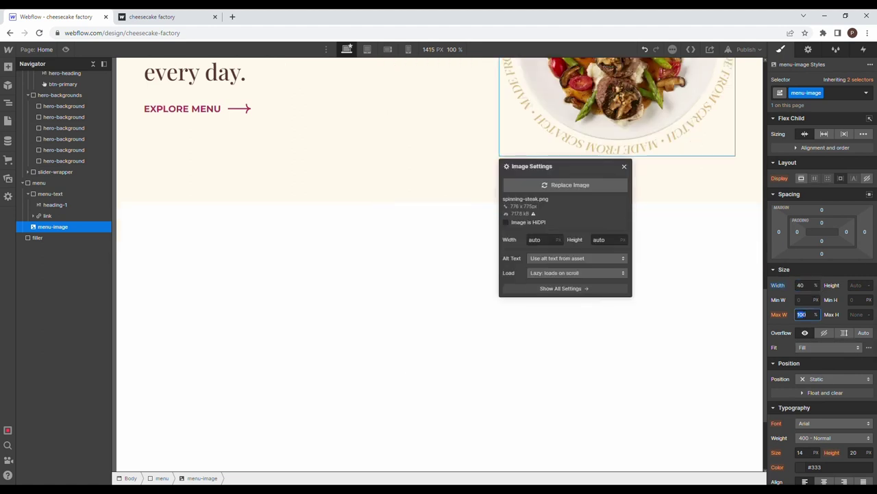
type("600")
key("Return")
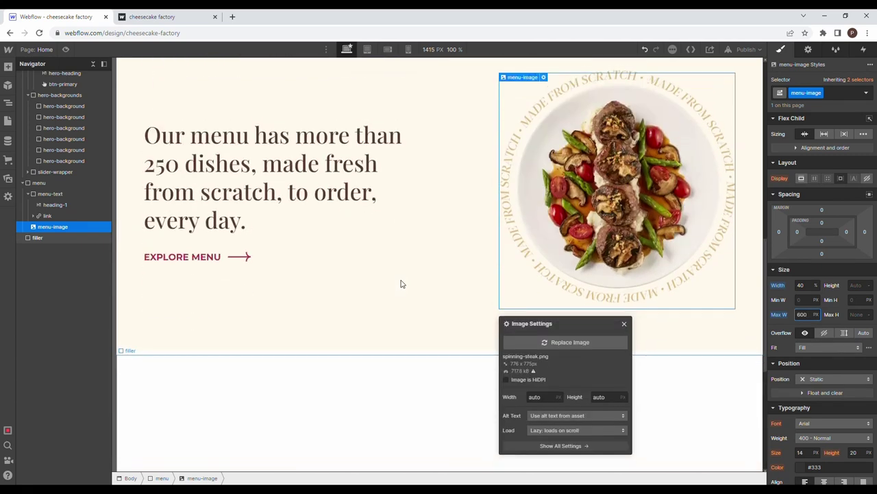
Step: Widen menu-text to 50% and preview the page
left_click(289, 293)
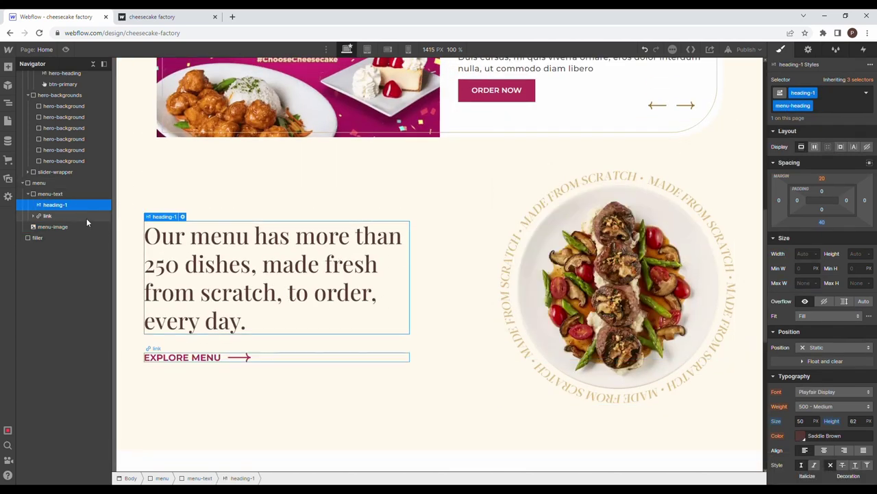
left_click(68, 194)
left_click(801, 286)
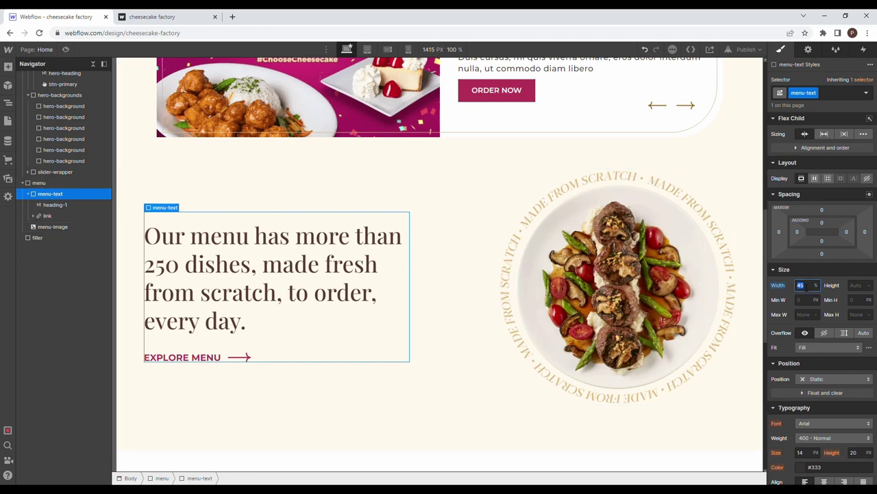
type("50")
key("Return")
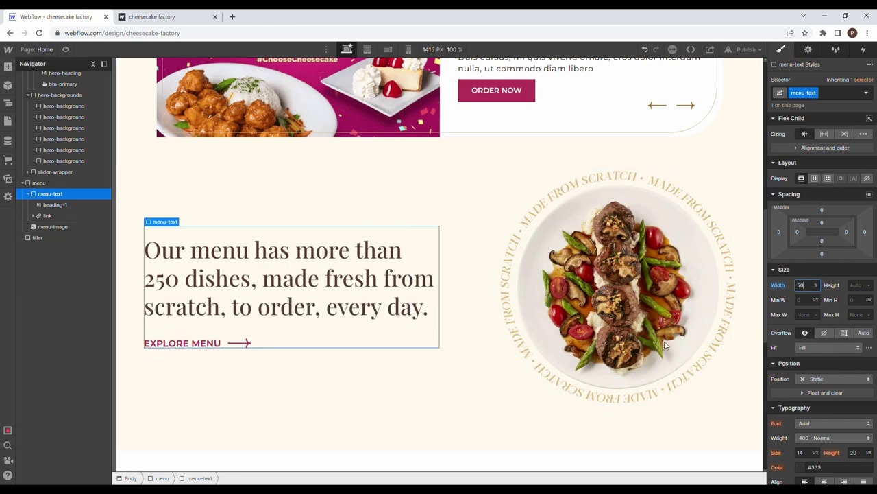
left_click(66, 50)
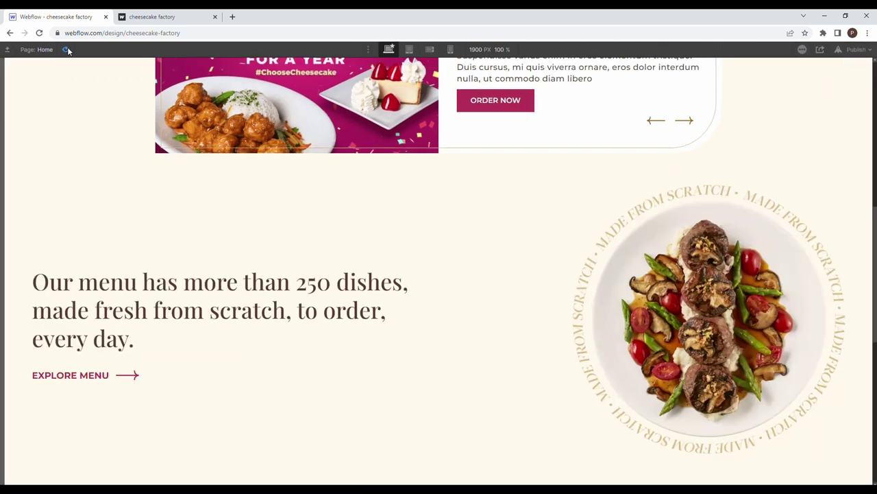
Step: Toggle the preview off and on, return to the menu section, and bring up its Interactions panel
left_click(66, 49)
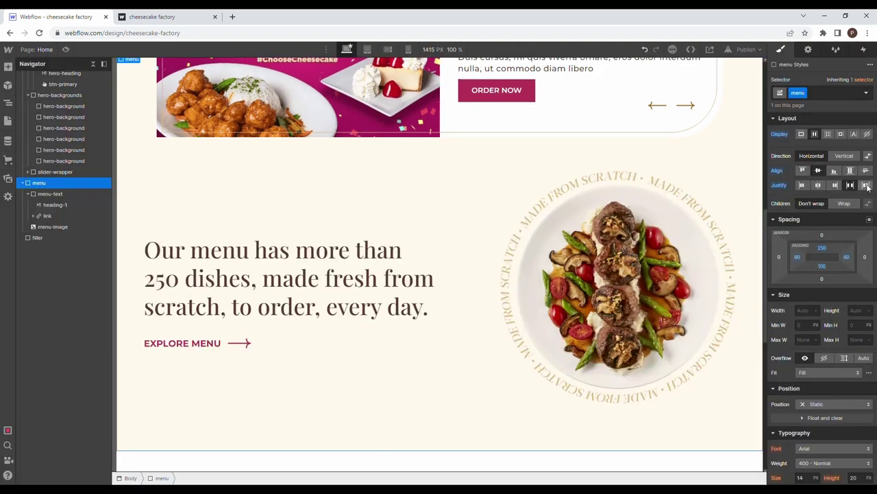
left_click(66, 49)
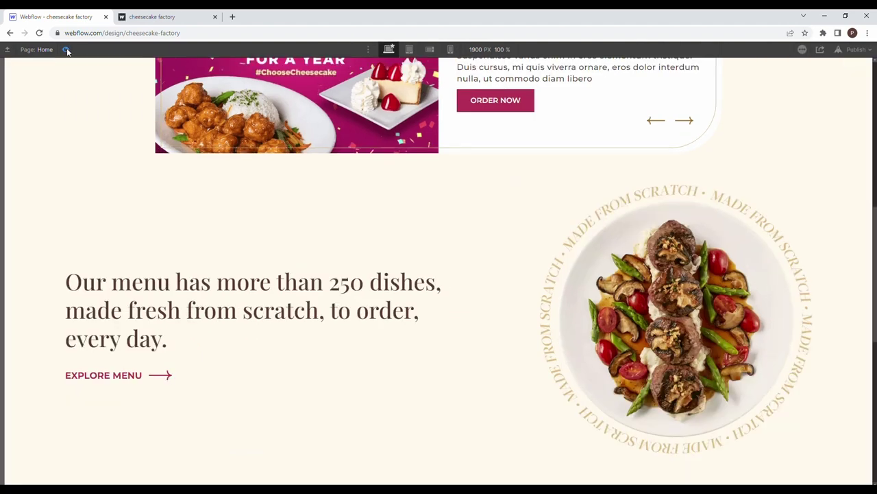
left_click(65, 50)
scroll(377, 223, "down", 3)
scroll(378, 224, "up", 2)
scroll(378, 224, "up", 1)
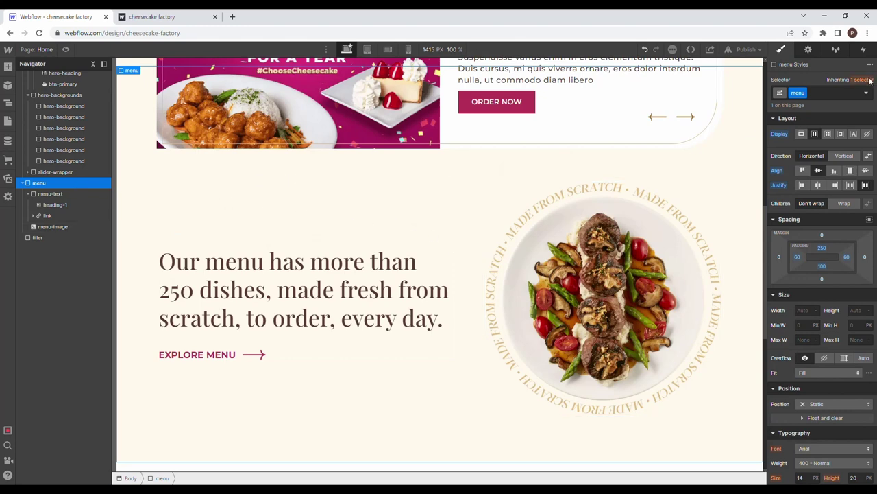
left_click(864, 51)
Step: Add a While scrolling in view trigger playing a new scroll animation 'menu image rotate'
left_click(870, 79)
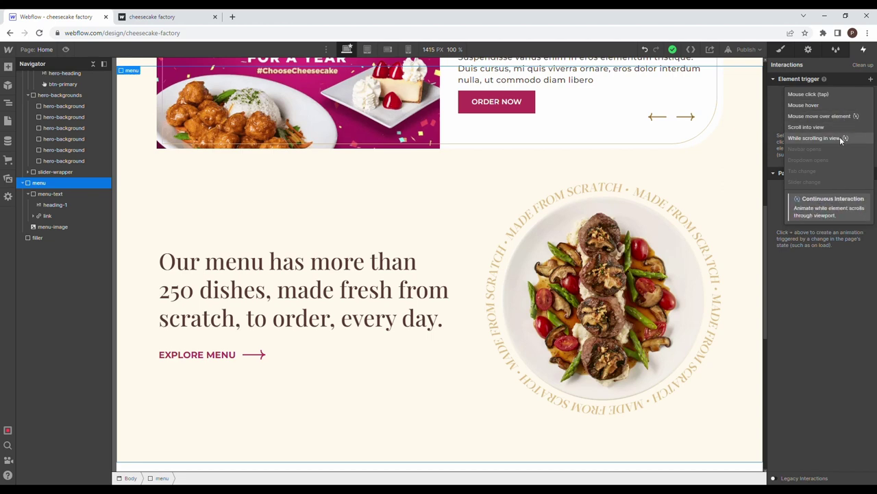
left_click(842, 138)
left_click(842, 129)
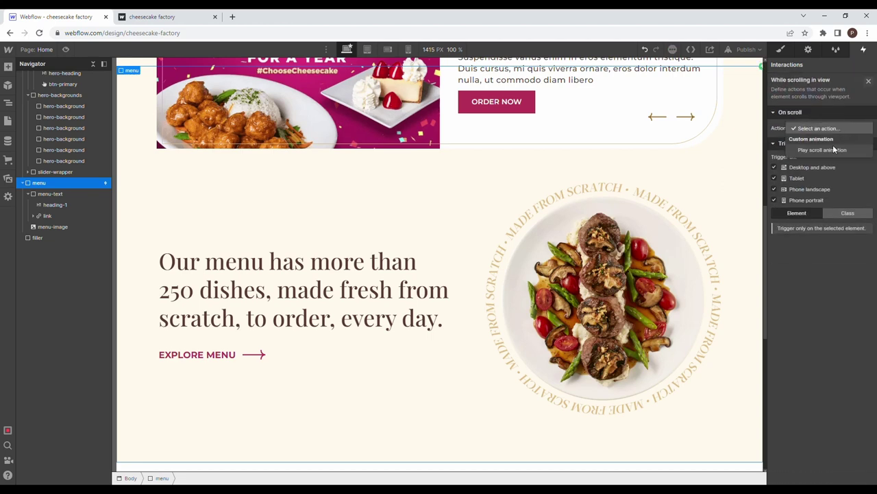
left_click(836, 150)
left_click(868, 183)
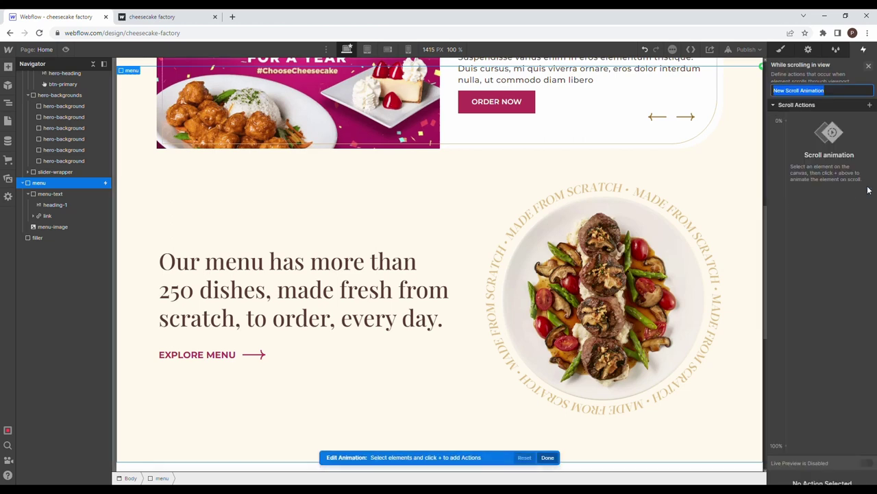
type("menu")
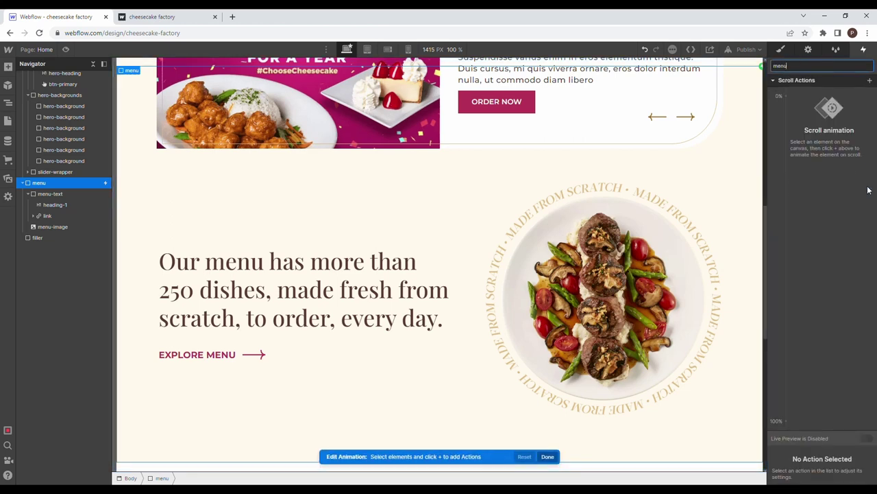
type(" image rotate")
key("Return")
Step: Rotate the dish image from 0° at 0% to 360° at 100%, then save
left_click(686, 233)
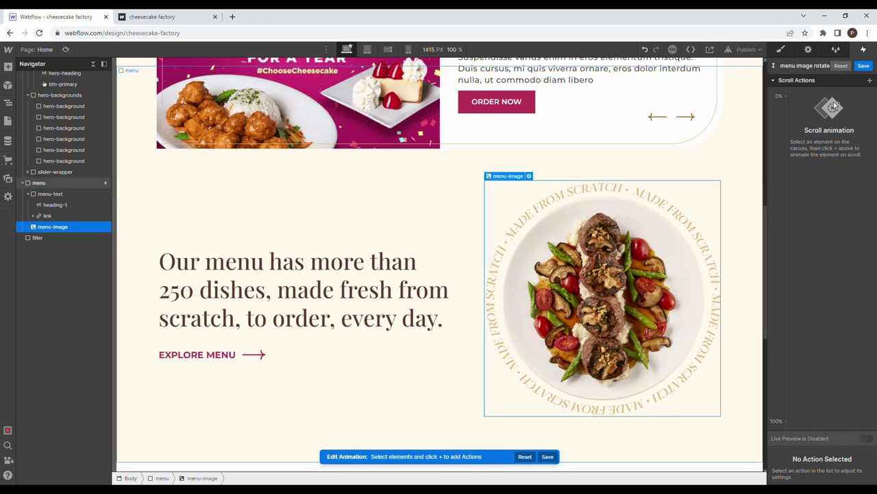
left_click(786, 96)
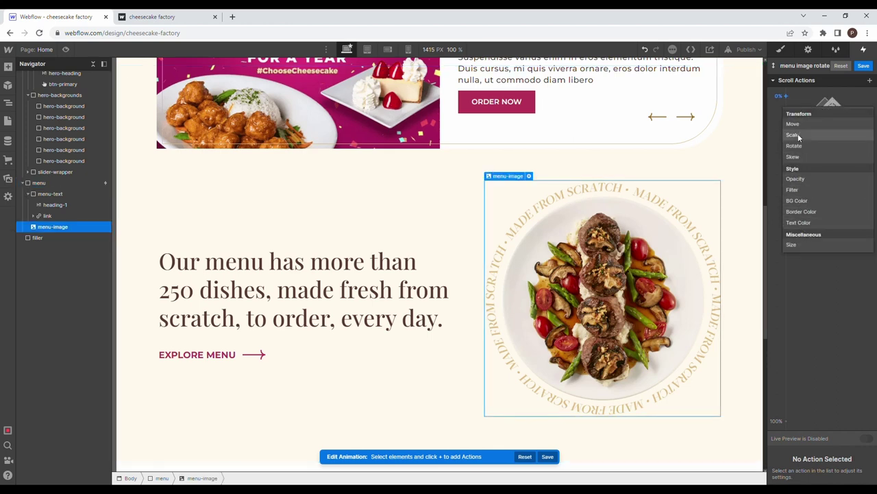
left_click(794, 145)
left_click(858, 477)
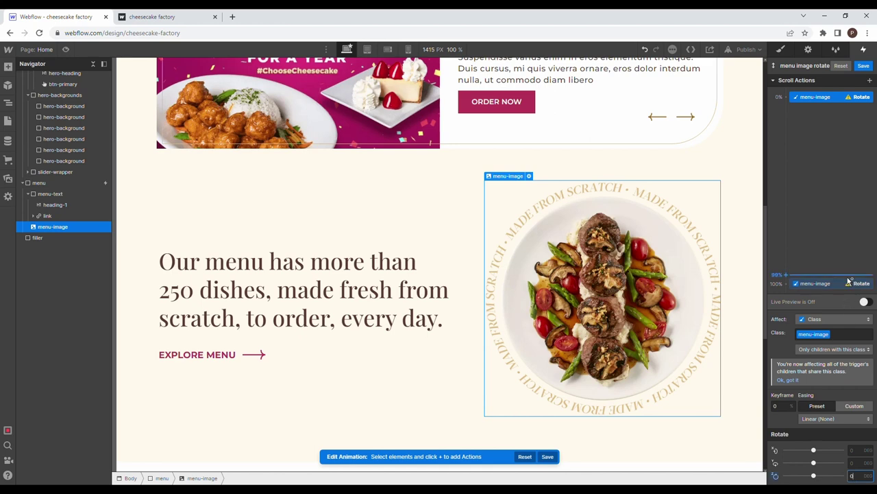
left_click(823, 283)
left_click(866, 477)
type("360")
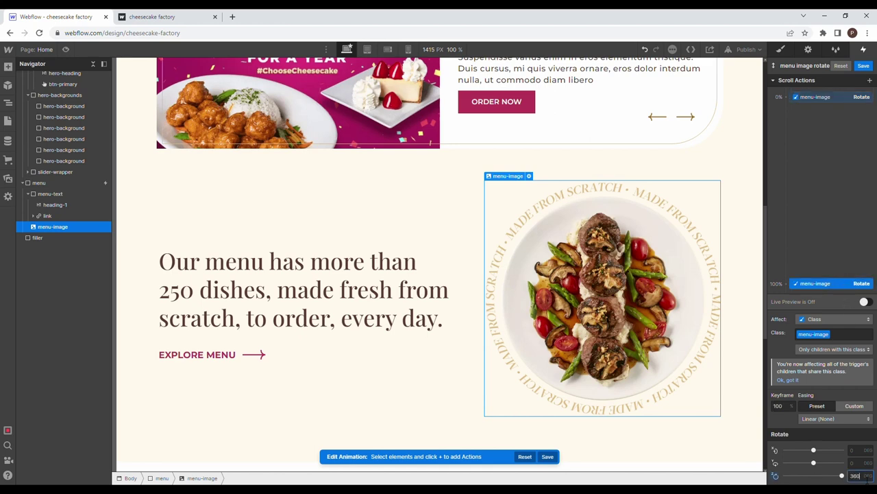
left_click(865, 65)
left_click(781, 50)
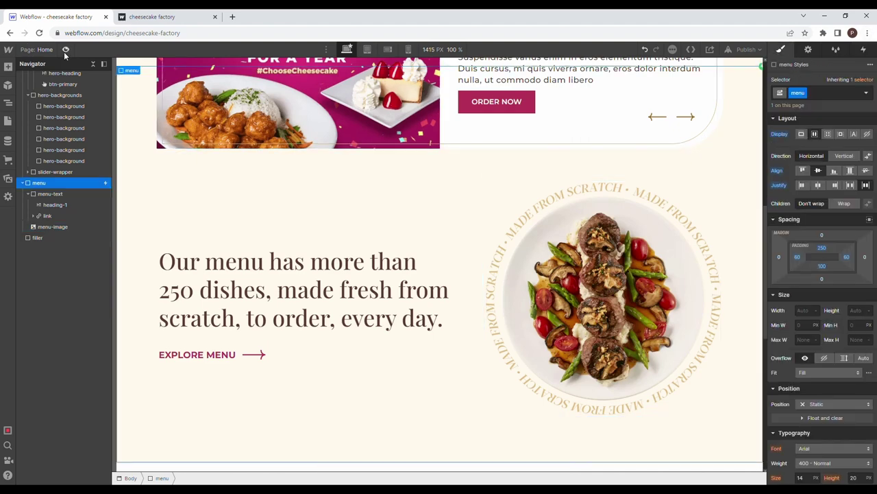
Step: Preview the page and scroll through it to check the rotating text-ring animation
left_click(66, 49)
scroll(496, 272, "up", 5)
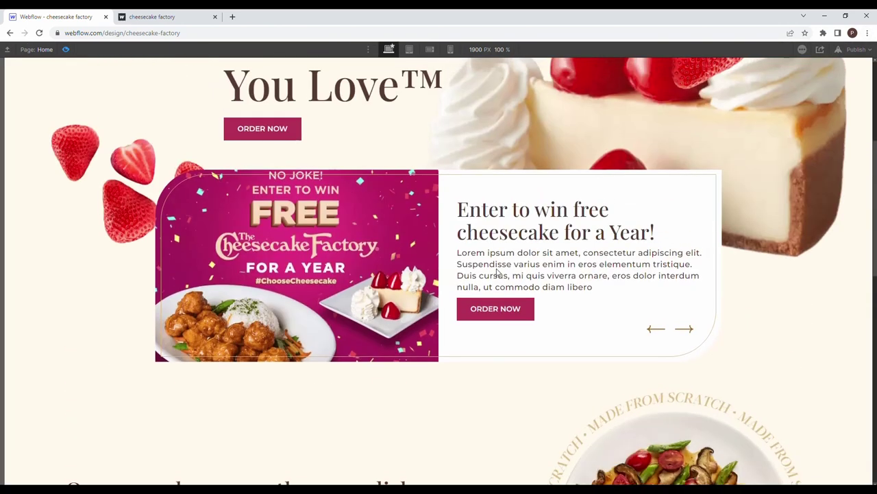
scroll(497, 272, "down", 4)
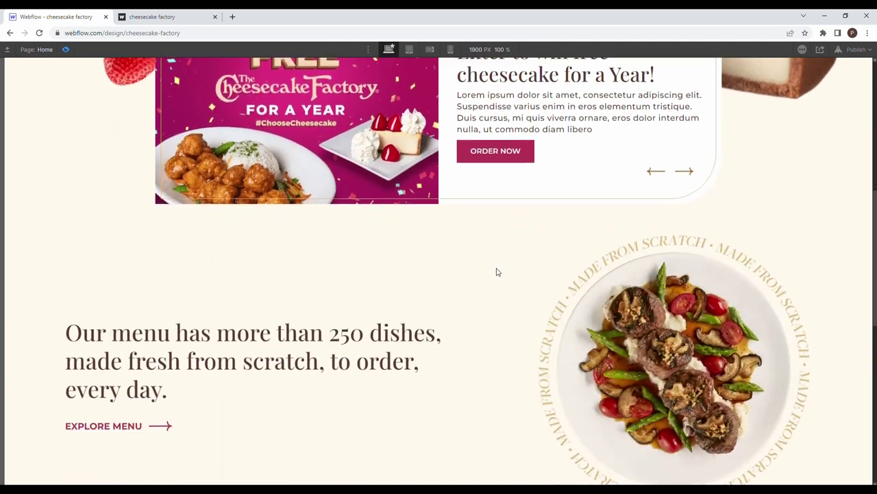
scroll(497, 273, "down", 3)
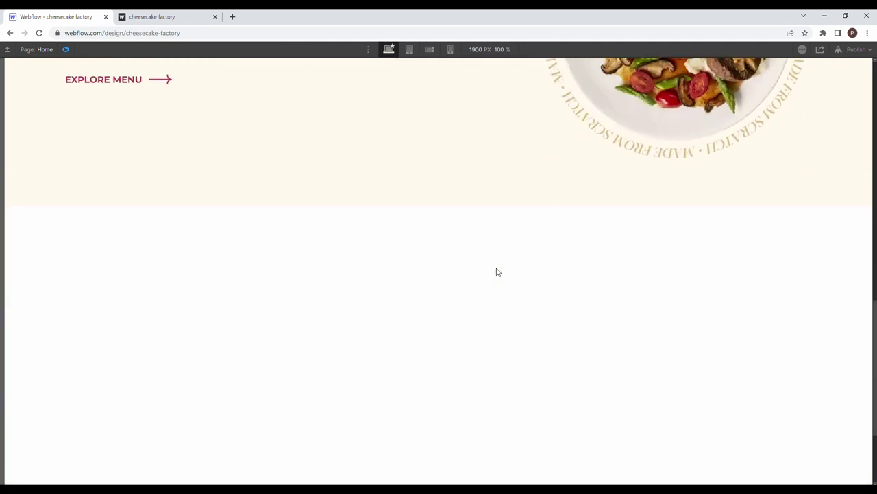
scroll(497, 272, "up", 4)
scroll(497, 272, "up", 3)
scroll(498, 289, "down", 3)
scroll(499, 290, "up", 2)
scroll(500, 290, "down", 3)
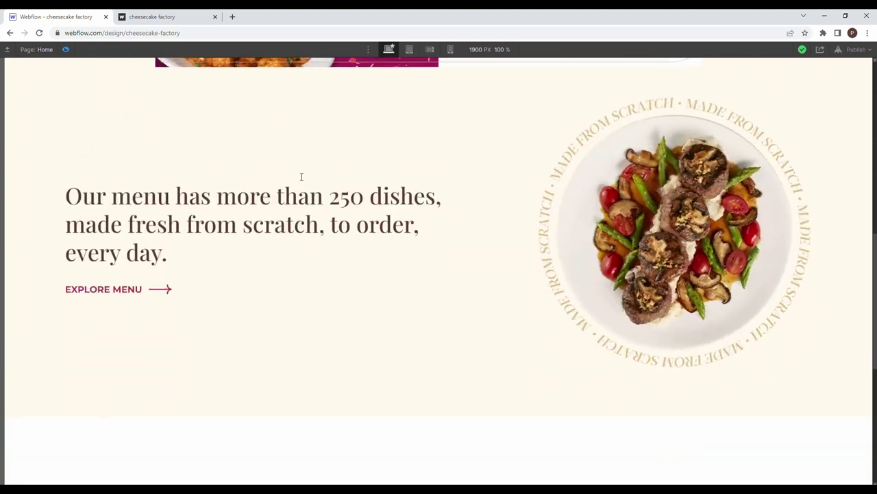
scroll(92, 68, "up", 3)
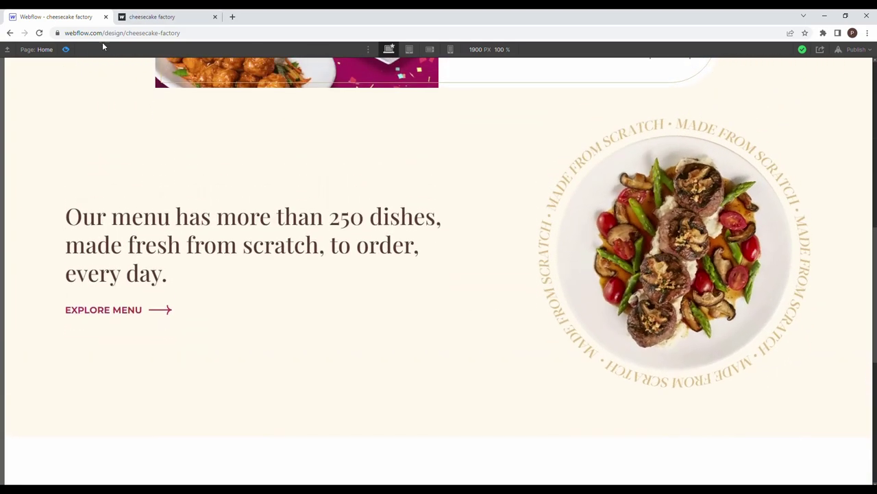
Step: Study the Coconut Cream Pie section on the published Cheesecake Factory site, then return to the Webflow Designer
left_click(147, 17)
scroll(254, 229, "down", 6)
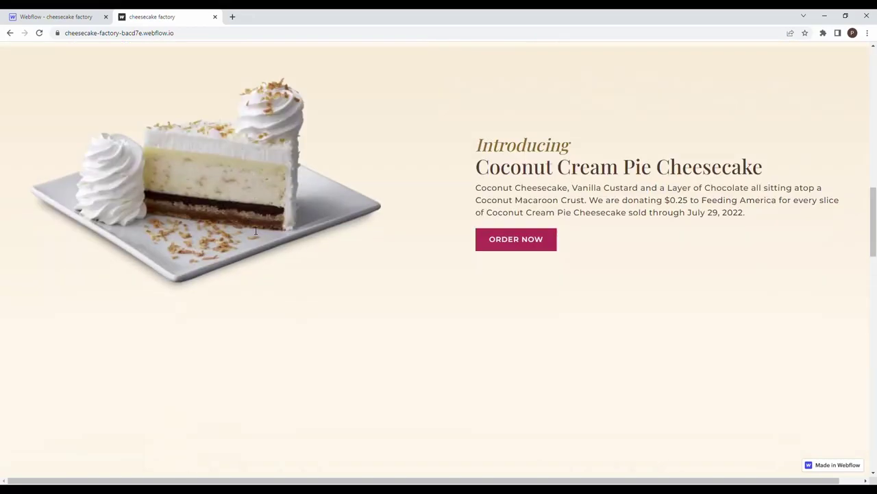
scroll(256, 231, "up", 1)
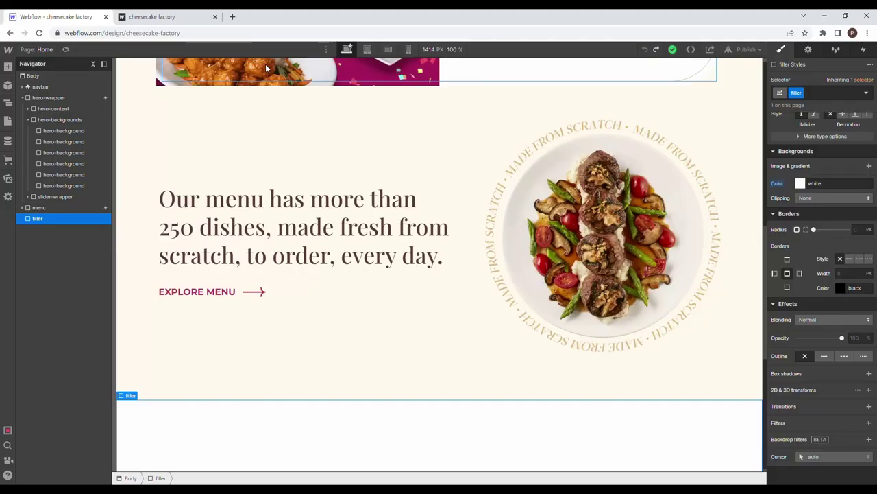
left_click(162, 12)
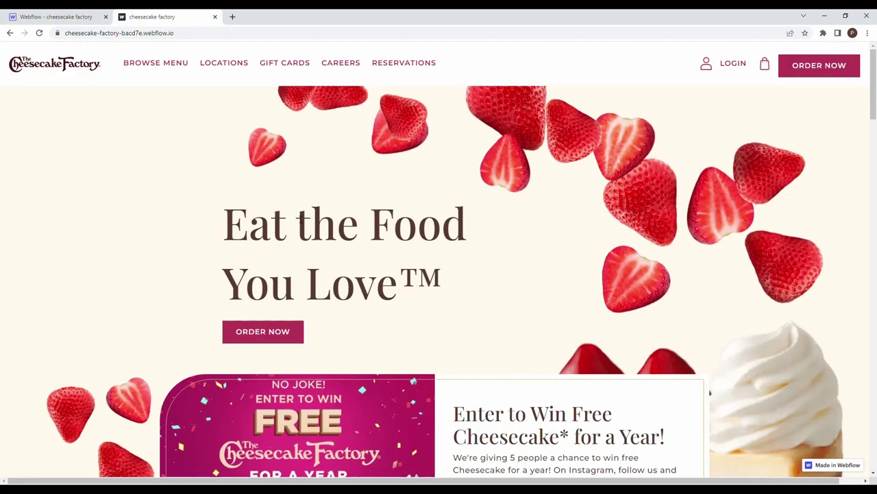
scroll(297, 218, "down", 2)
scroll(297, 219, "down", 10)
scroll(296, 215, "up", 1)
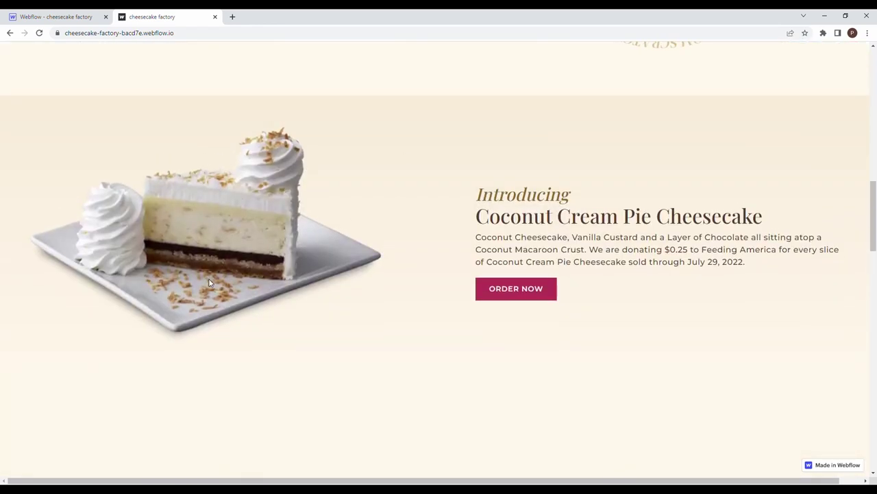
double_click(486, 219)
left_click(636, 220)
left_click(73, 13)
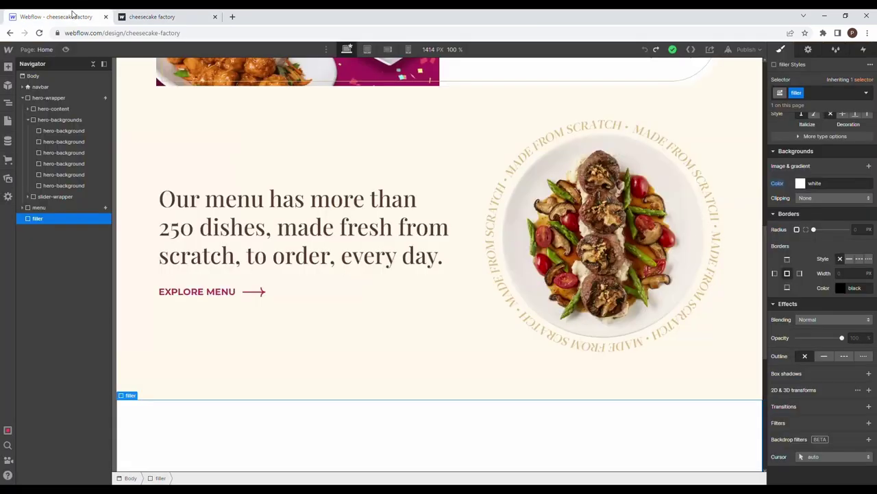
Step: Add a Div Block below the menu section and give it the class spotlight
left_click(23, 98)
left_click(9, 67)
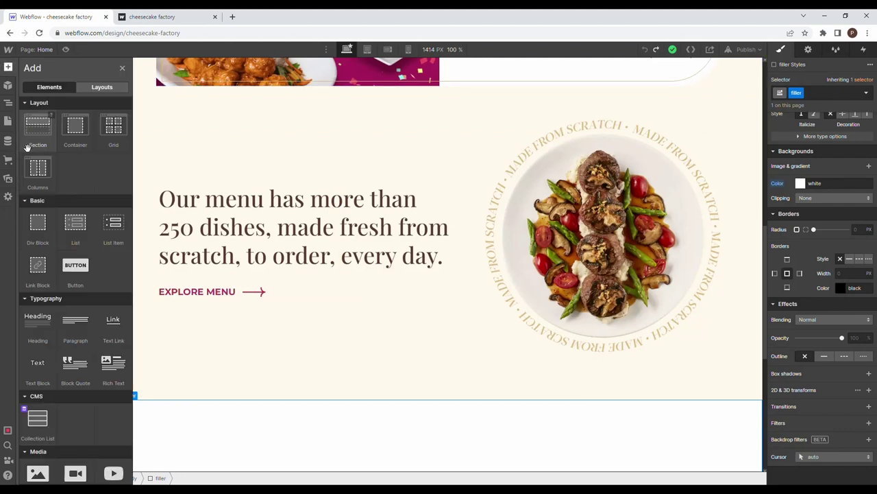
left_click_drag(39, 234, 80, 140)
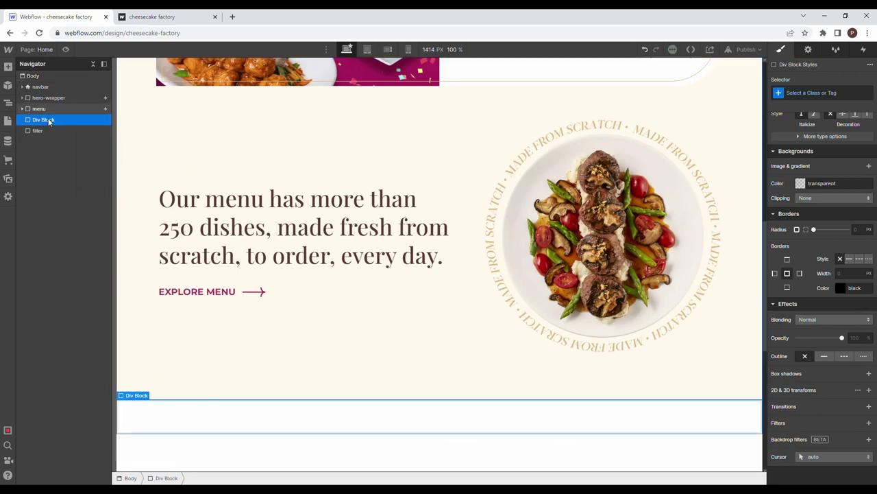
key("ctrl+Return")
scroll(537, 237, "down", 4)
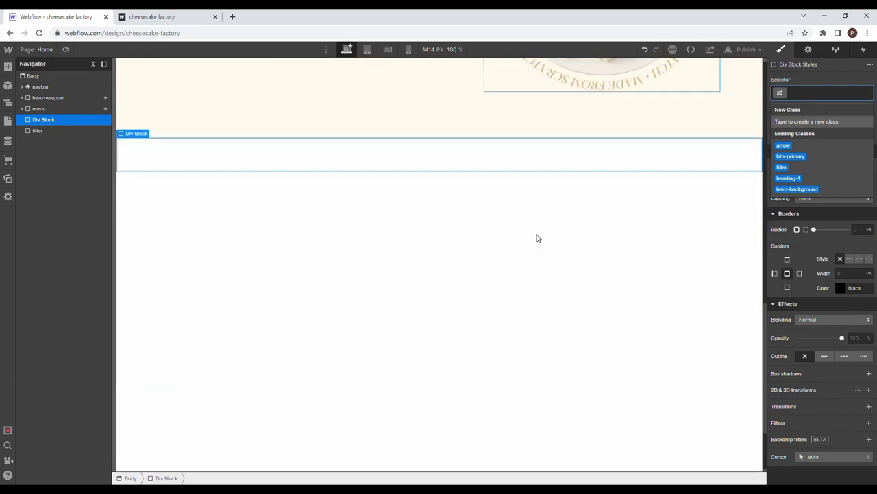
type("spotlight")
key("Return")
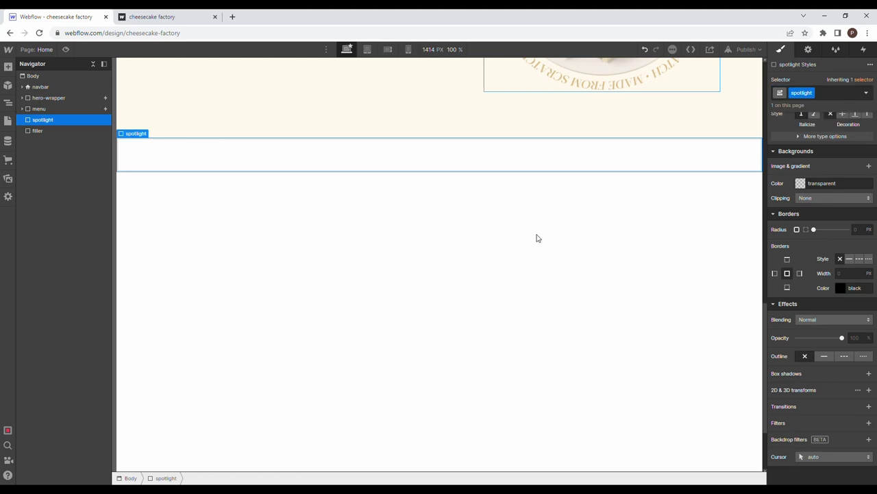
scroll(804, 214, "up", 5)
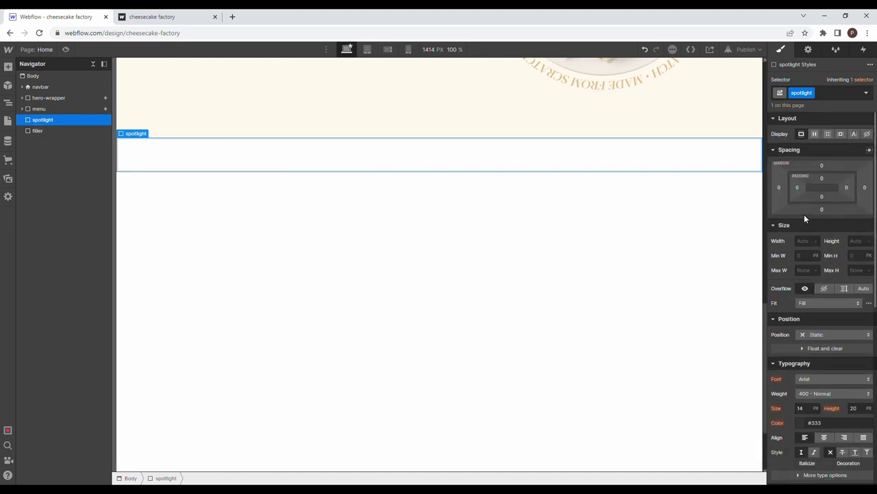
Step: Make spotlight a horizontal flex row, vertically centered, with space-between justification
left_click(815, 134)
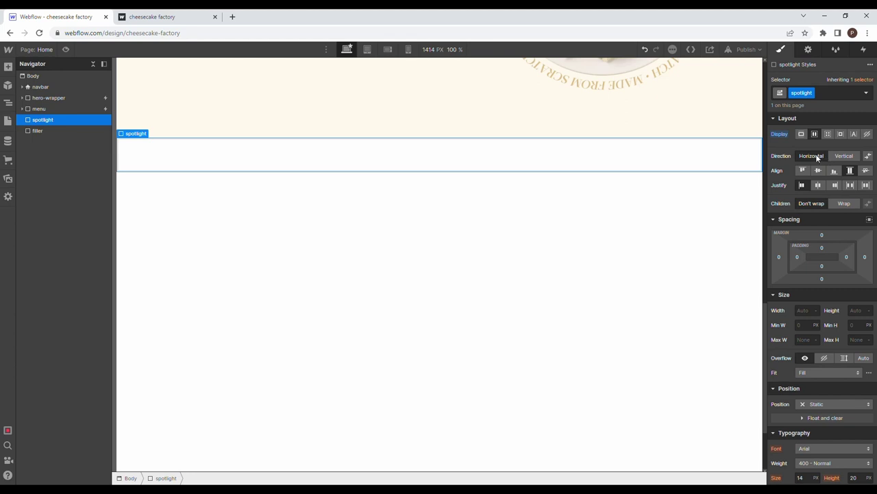
left_click(816, 155)
left_click(818, 170)
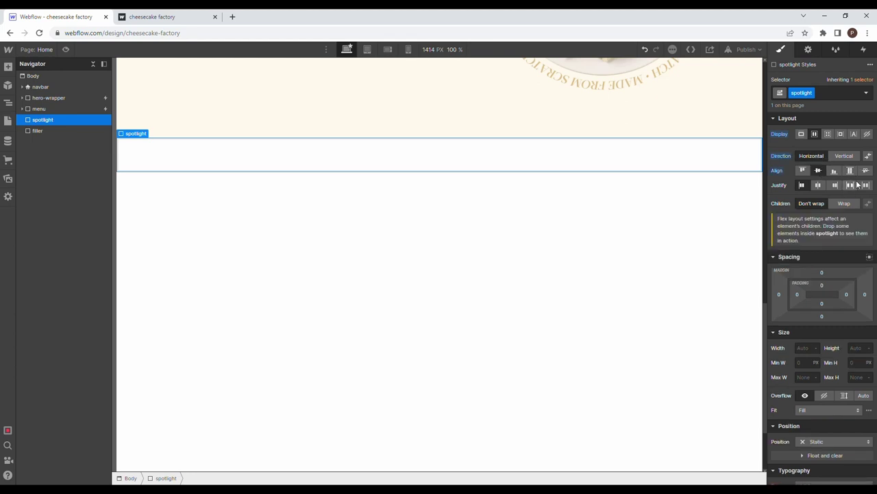
left_click(851, 186)
Step: Pad spotlight 40 px top and bottom and 60 px left and right
left_click(821, 283)
key("Escape")
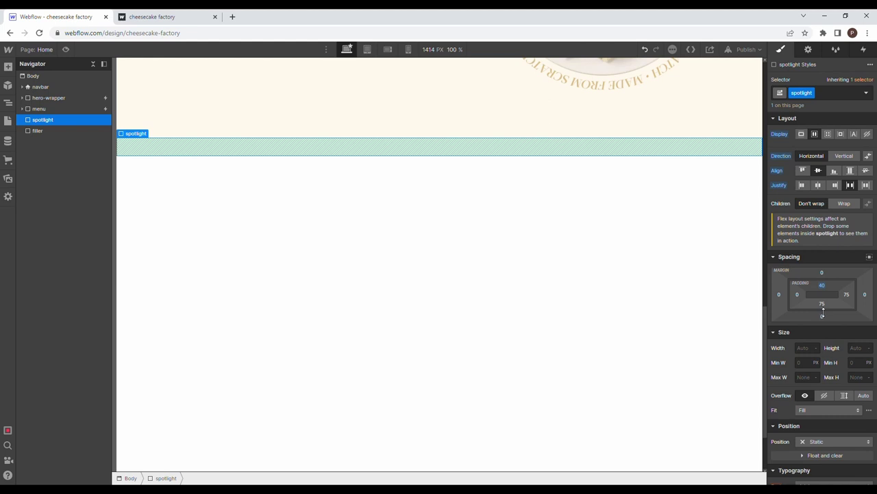
left_click(821, 303)
type("40")
key("Return")
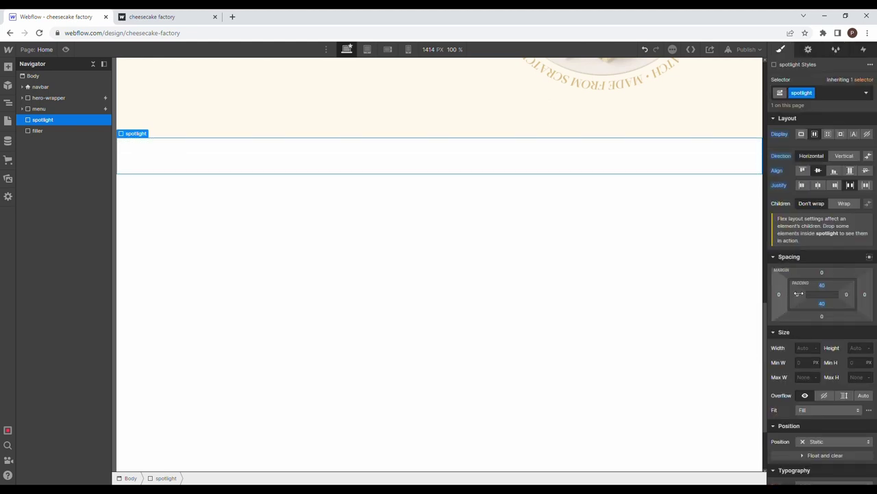
left_click(797, 294)
type("60")
key("Return")
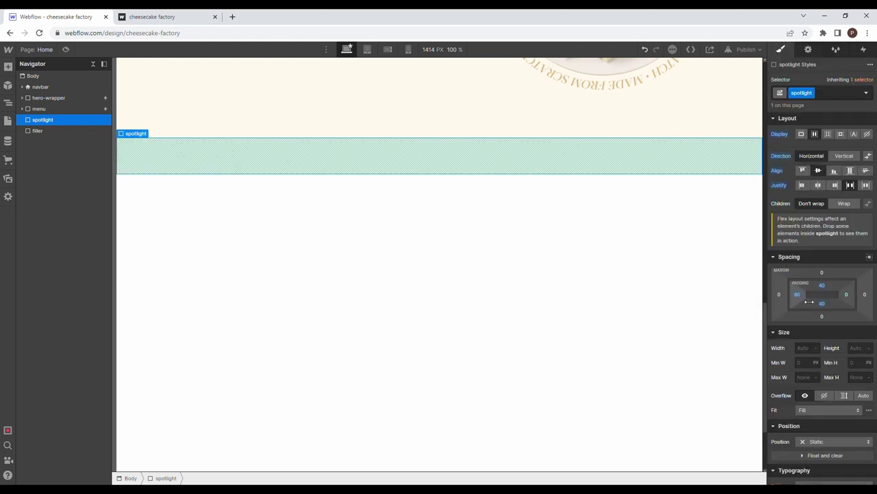
left_click(846, 294)
type("60")
key("Return")
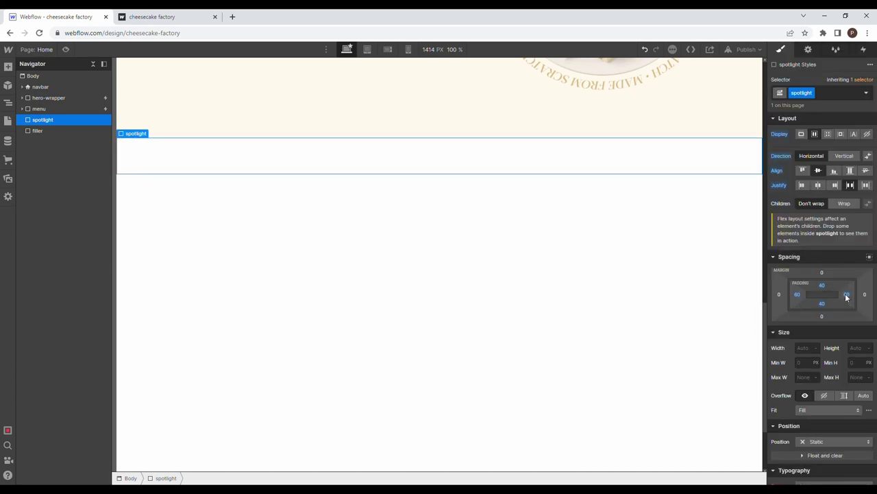
scroll(822, 302, "down", 5)
Step: Add a linear gradient background layer to spotlight
left_click(814, 312)
left_click(824, 295)
left_click(802, 310)
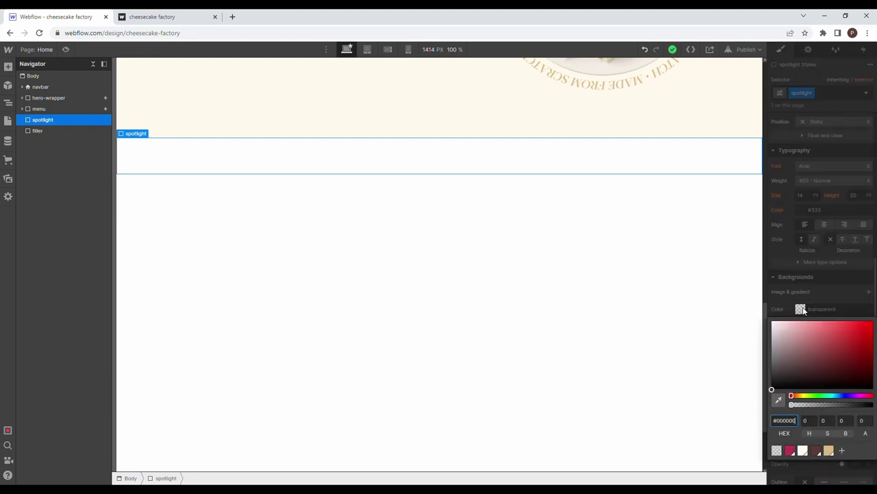
left_click(832, 293)
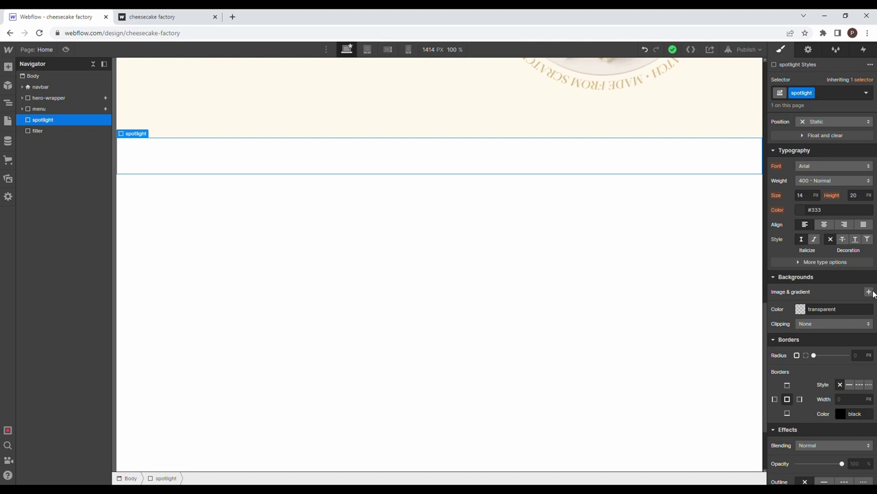
left_click(868, 292)
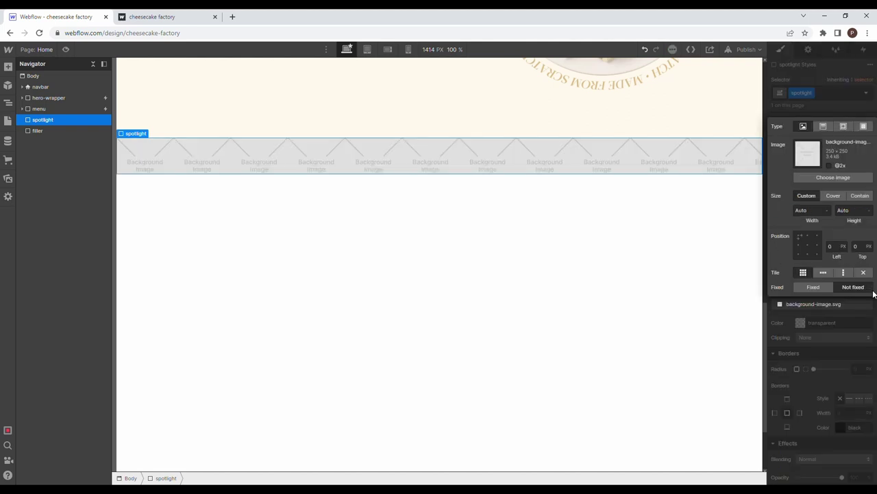
left_click(823, 127)
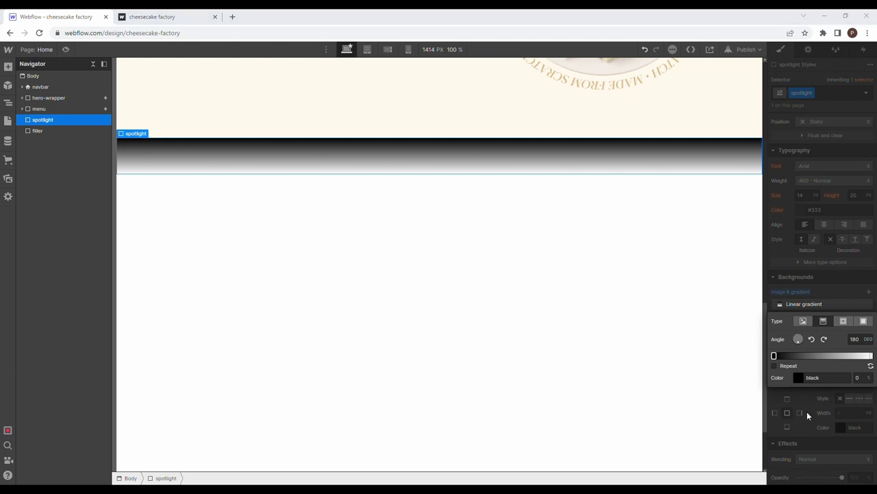
Step: Set the first gradient stop to #f8edd9 and save it as an Antique White swatch
left_click(799, 378)
left_click(819, 378)
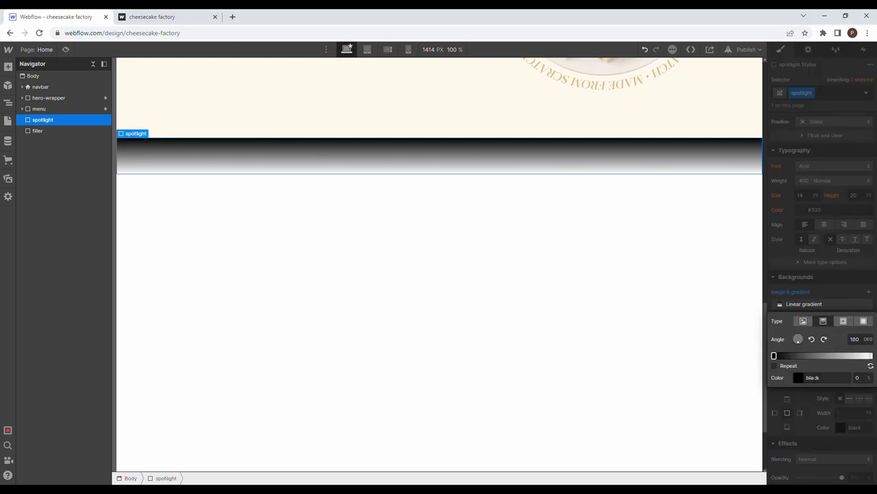
type("#f8edd9")
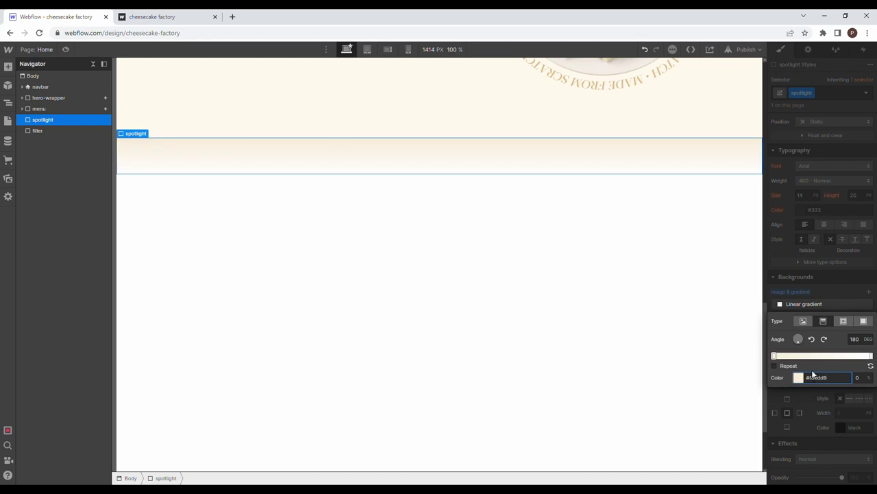
left_click(799, 378)
left_click(804, 360)
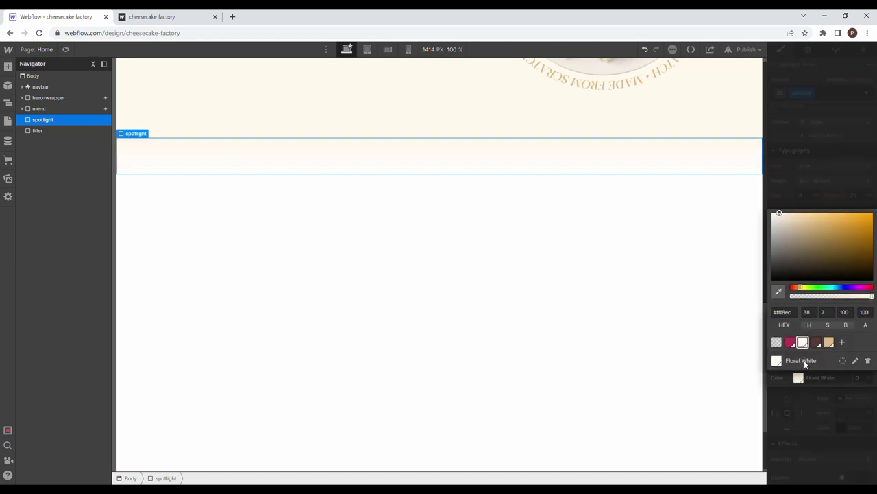
left_click(817, 378)
key("ctrl+z")
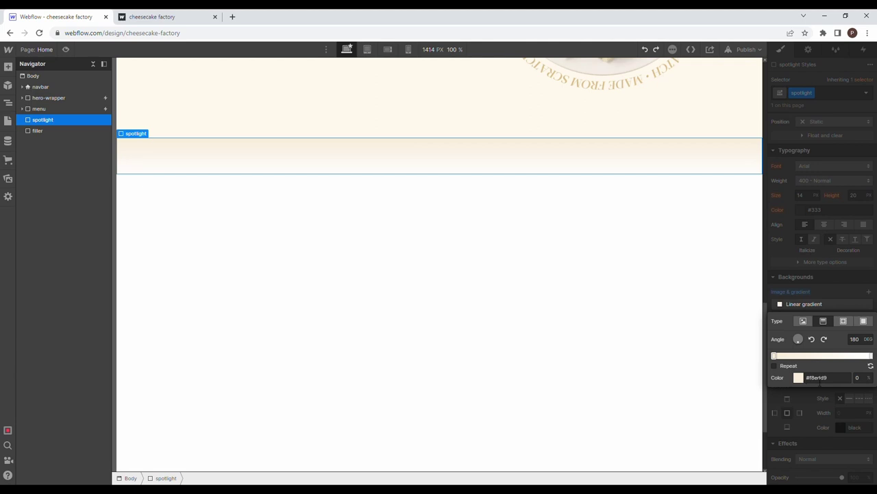
left_click(799, 378)
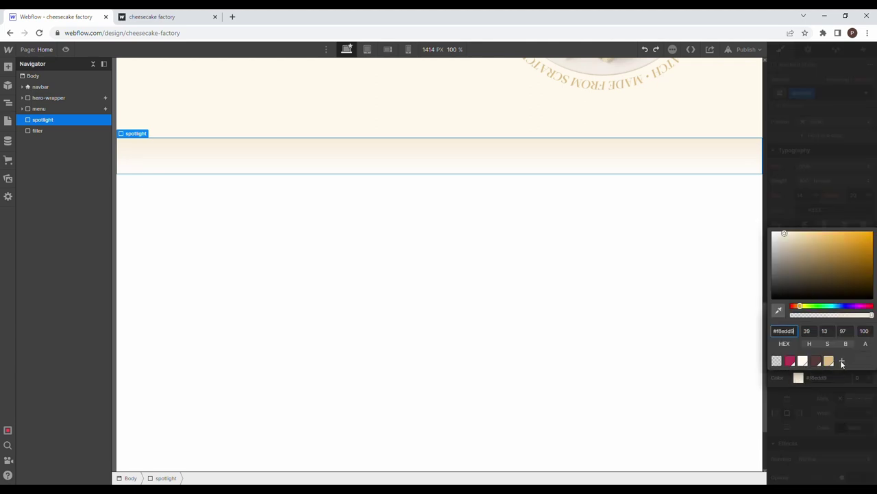
left_click(843, 362)
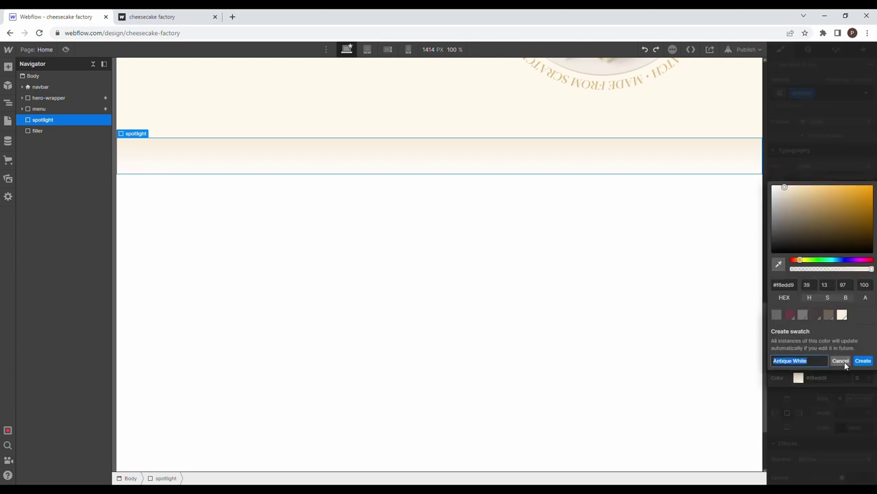
left_click(861, 361)
left_click(837, 372)
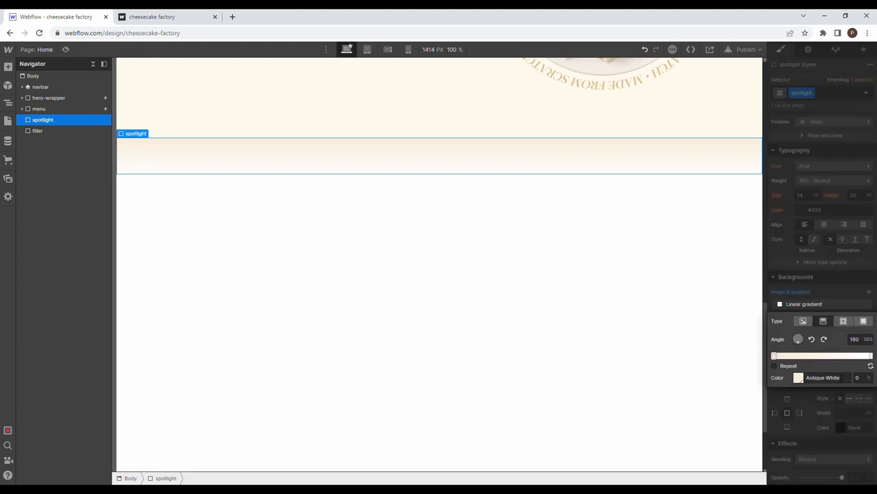
Step: Set the gradient's end stop to Floral White, keeping the 180° linear gradient
left_click(872, 356)
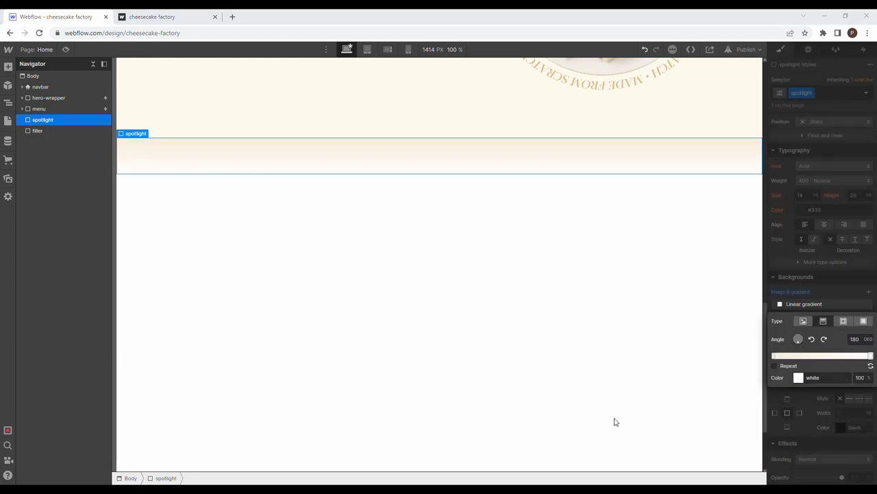
left_click(798, 378)
left_click(803, 361)
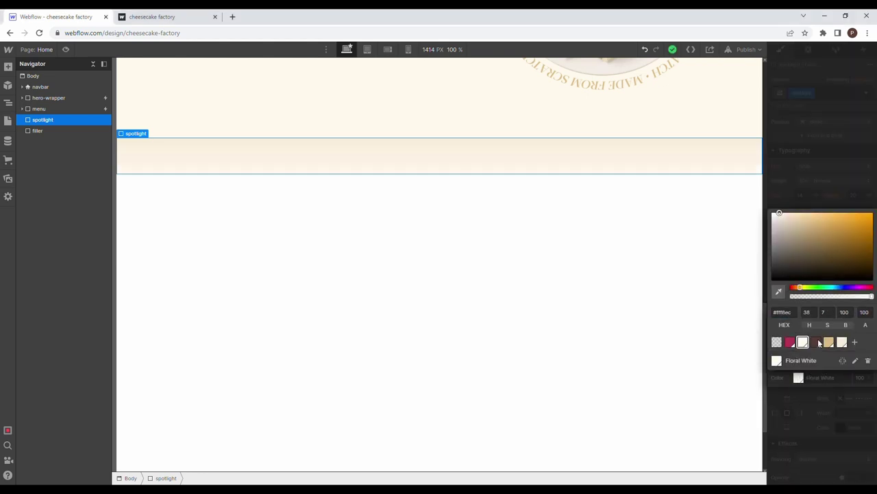
left_click(842, 341)
left_click(799, 339)
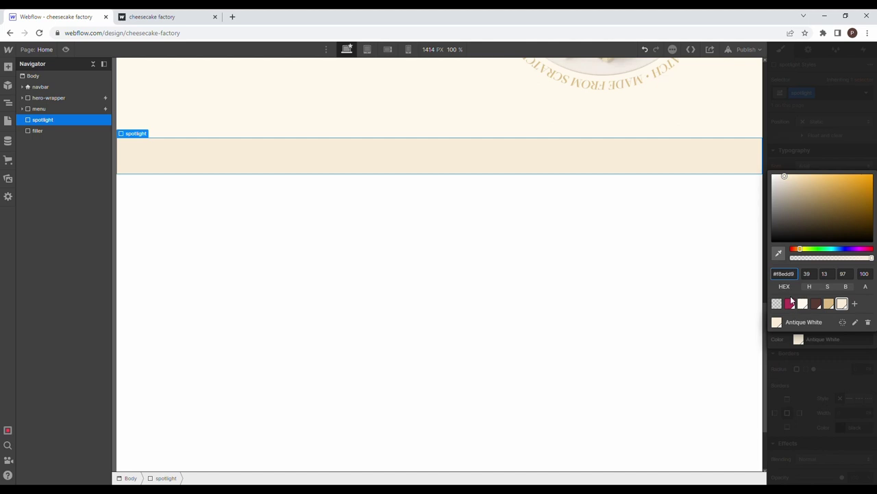
left_click(790, 347)
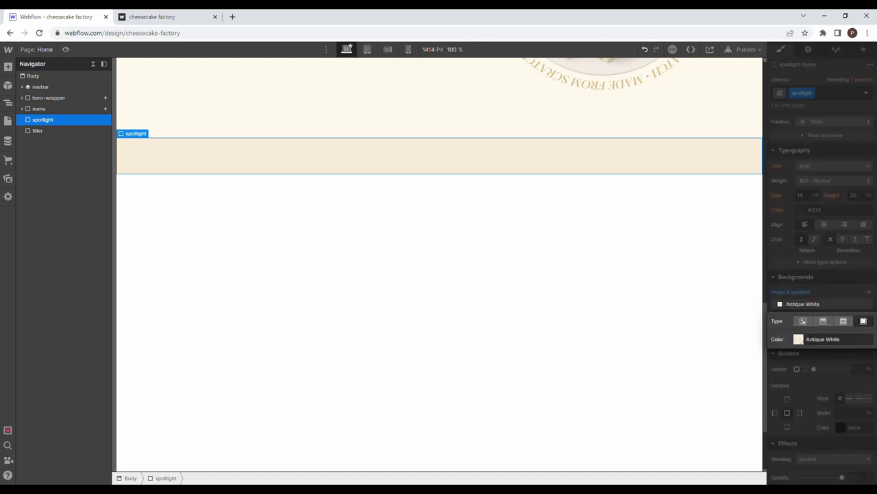
left_click(823, 321)
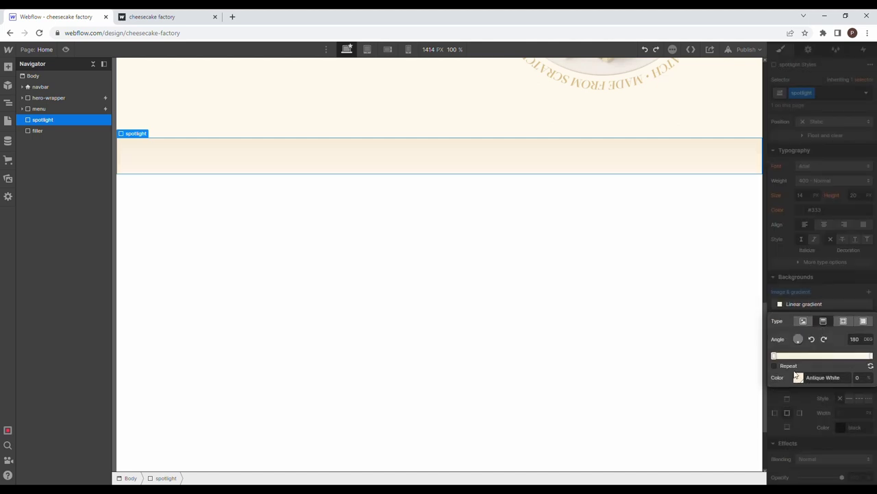
left_click(871, 356)
left_click(800, 378)
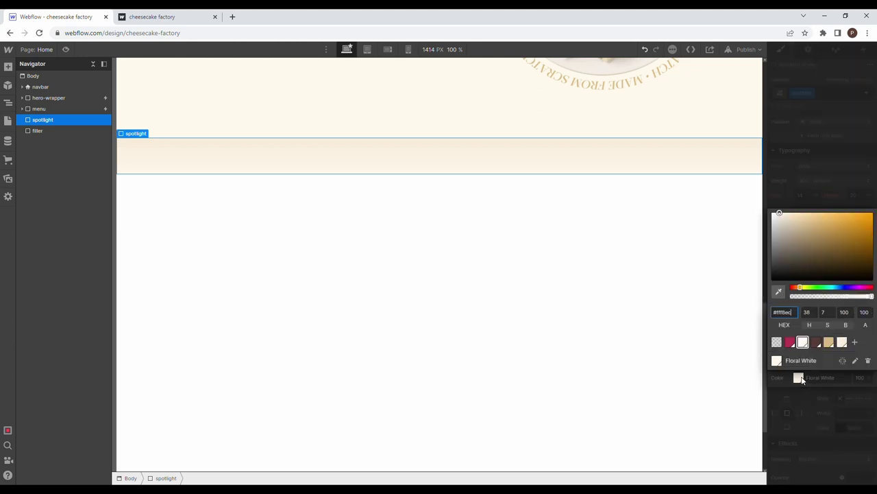
left_click(823, 412)
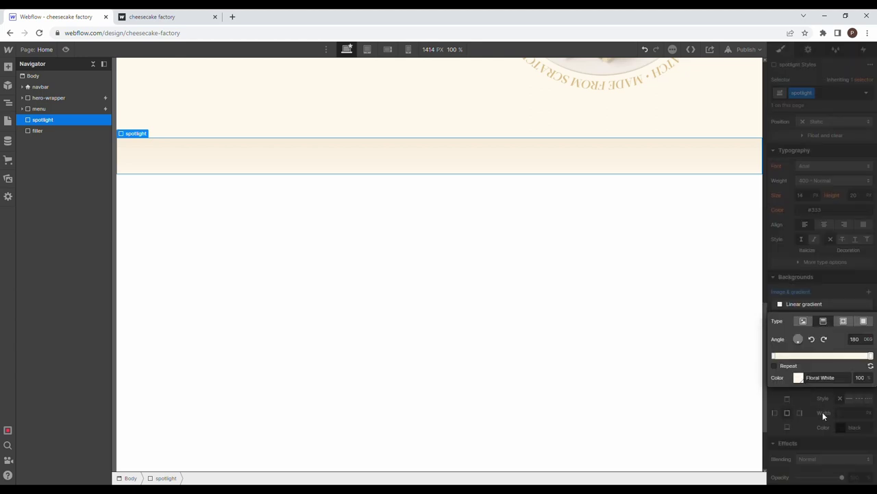
left_click(822, 412)
left_click(384, 220)
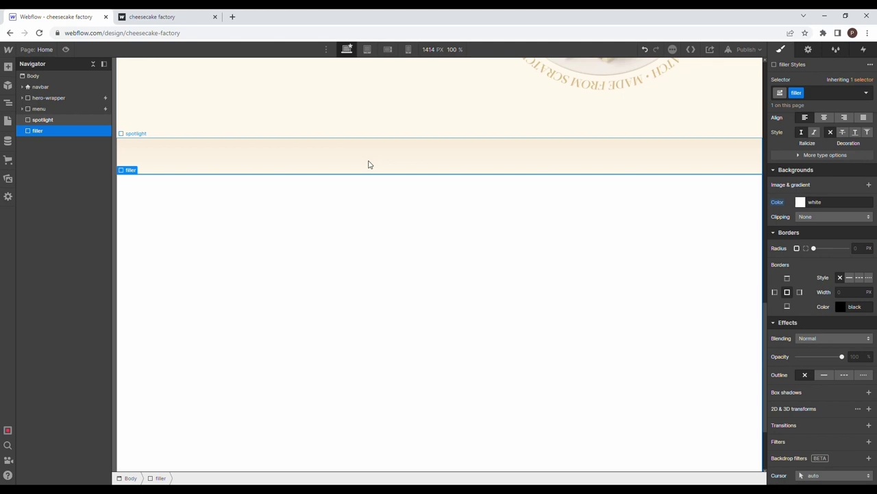
Step: Place coconut_cream_pie.png inside spotlight and give it the class spotlight-image
left_click(346, 163)
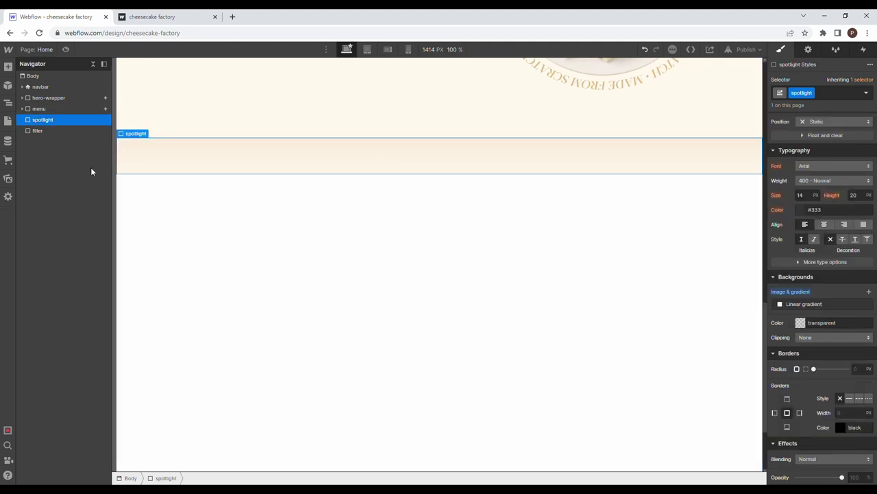
left_click(8, 179)
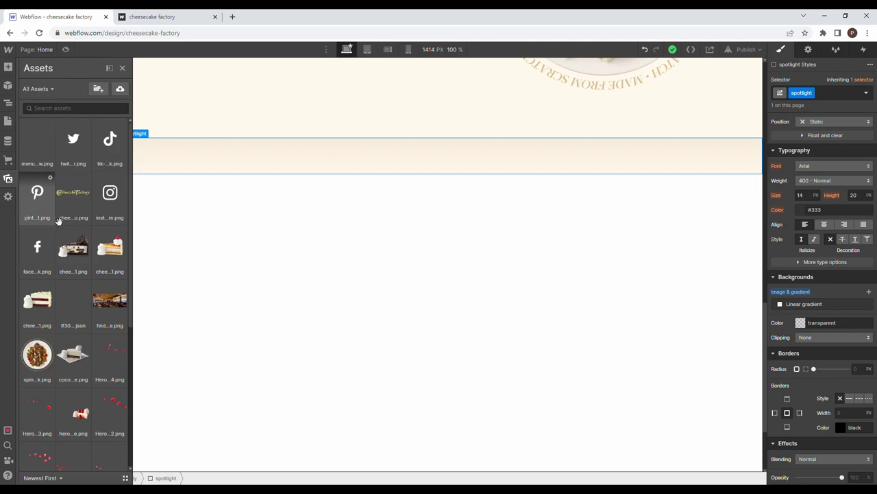
scroll(59, 212, "down", 3)
left_click_drag(75, 276, 220, 165)
left_click(818, 94)
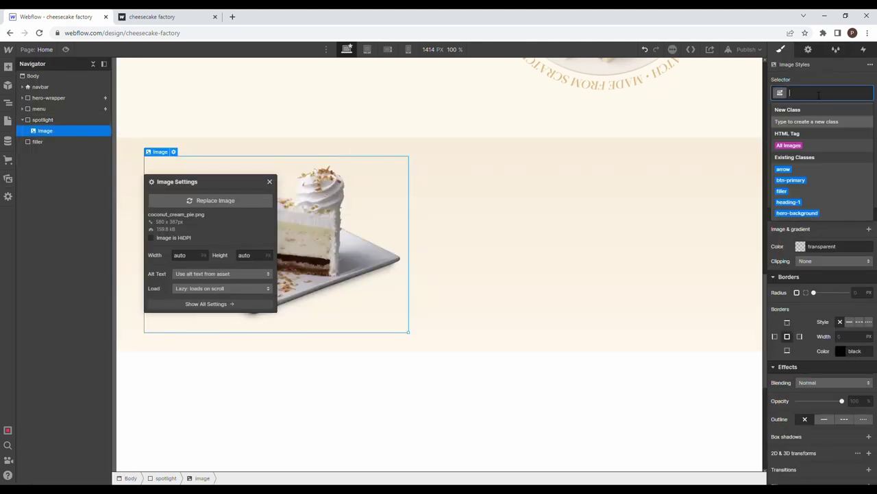
type("spotlight")
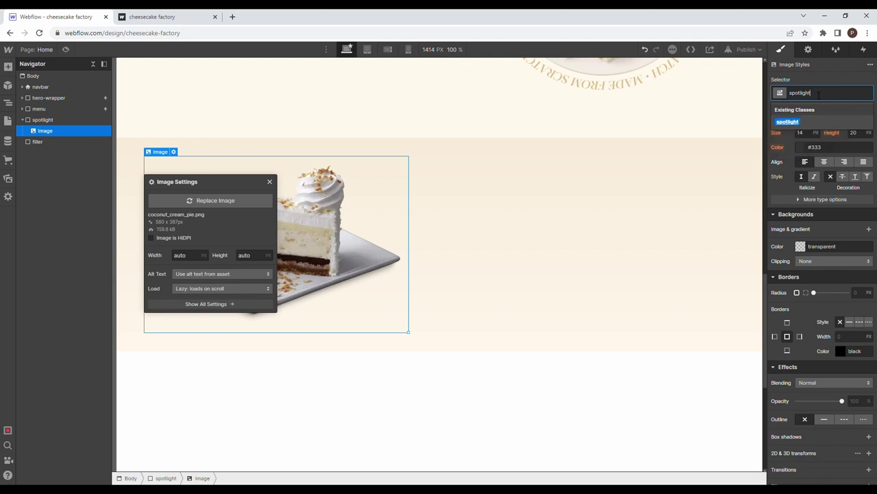
type("-image")
key("Return")
Step: Size the image to 50% width with an 800 px max, and add a Div Block beside it
scroll(813, 274, "up", 5)
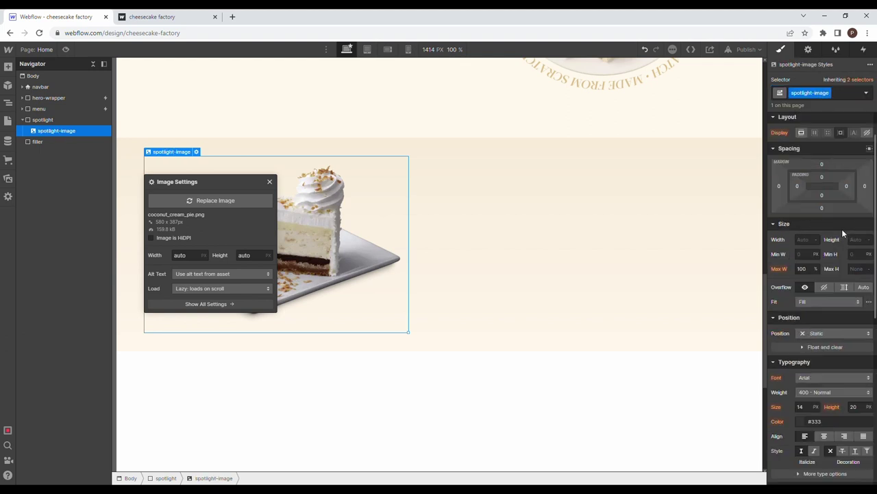
left_click(806, 285)
type("50%")
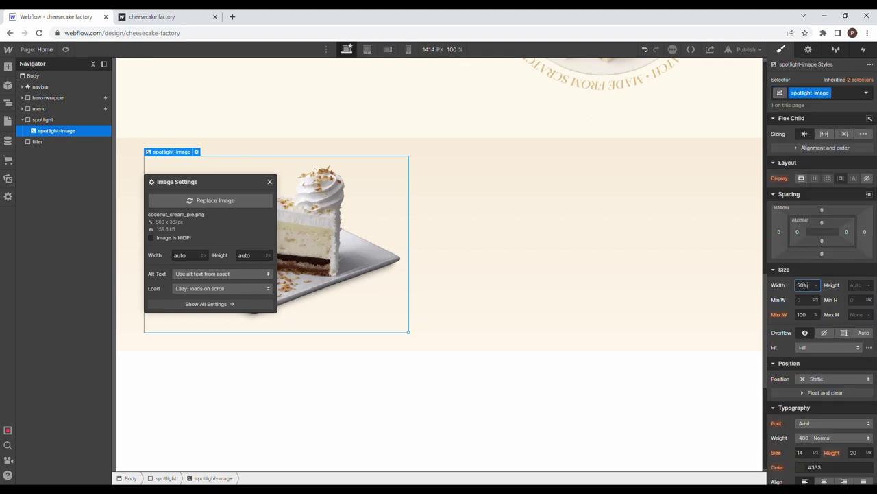
left_click(804, 314)
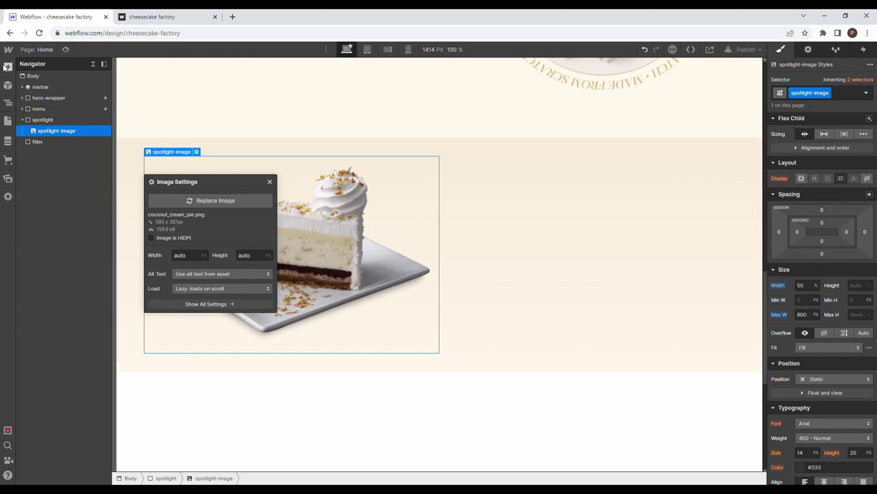
left_click(7, 66)
left_click_drag(33, 224, 73, 146)
Step: Give the new Div Block the class spotlight-text with a 45% width
left_click(803, 96)
type("spotlight-image")
key("Return")
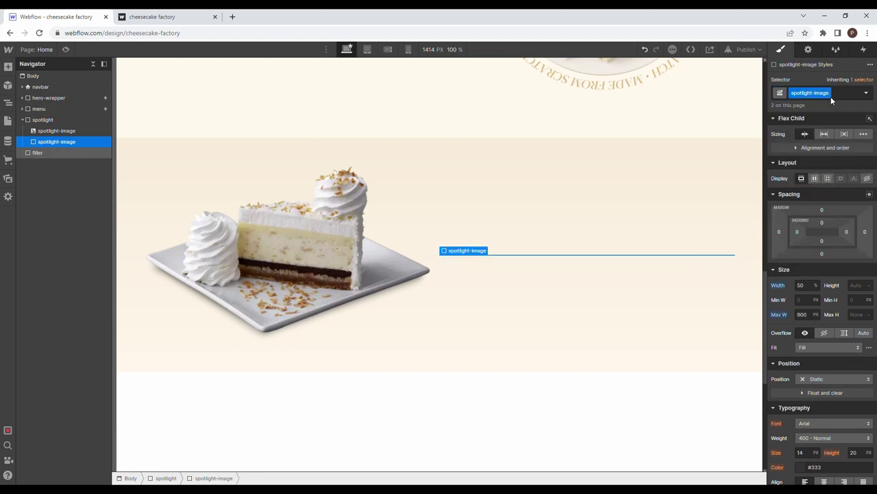
left_click(828, 93)
left_click(824, 130)
type("s")
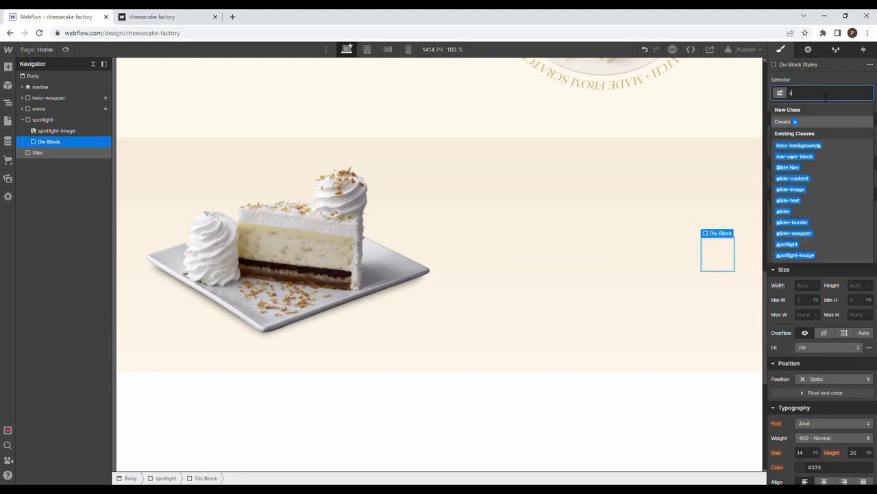
type("potlight-te")
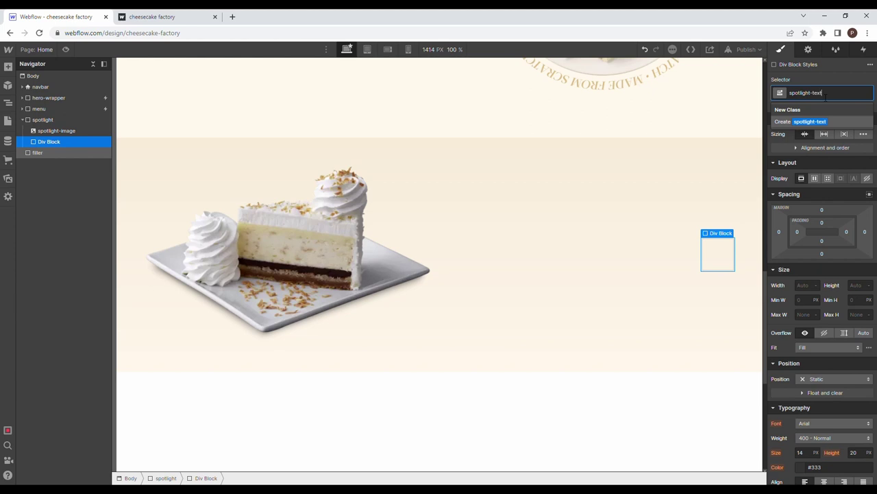
type("xt")
key("Return")
left_click(800, 285)
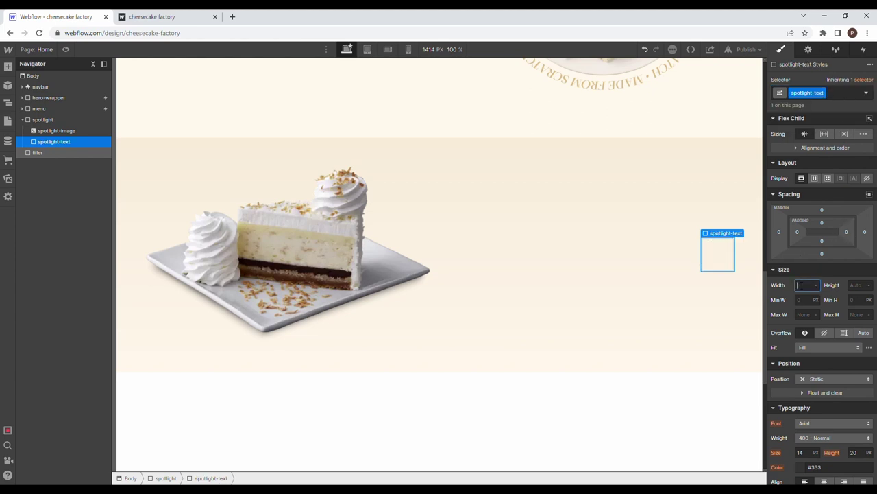
key("Return")
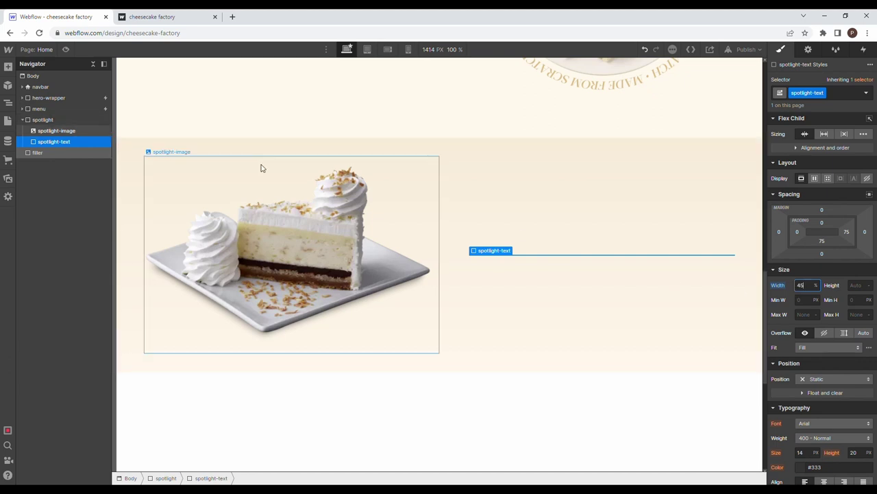
Step: Add a Heading inside spotlight-text and apply the heading-1 class
left_click(8, 66)
left_click_drag(38, 319, 103, 149)
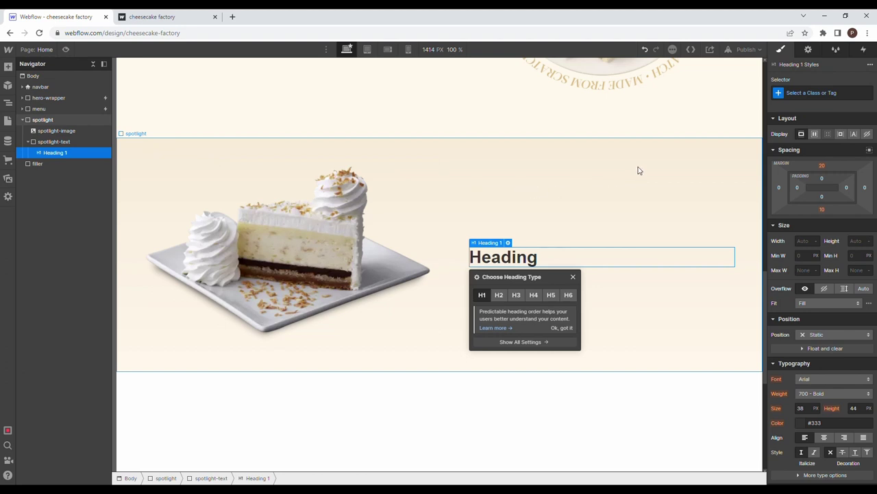
left_click(808, 94)
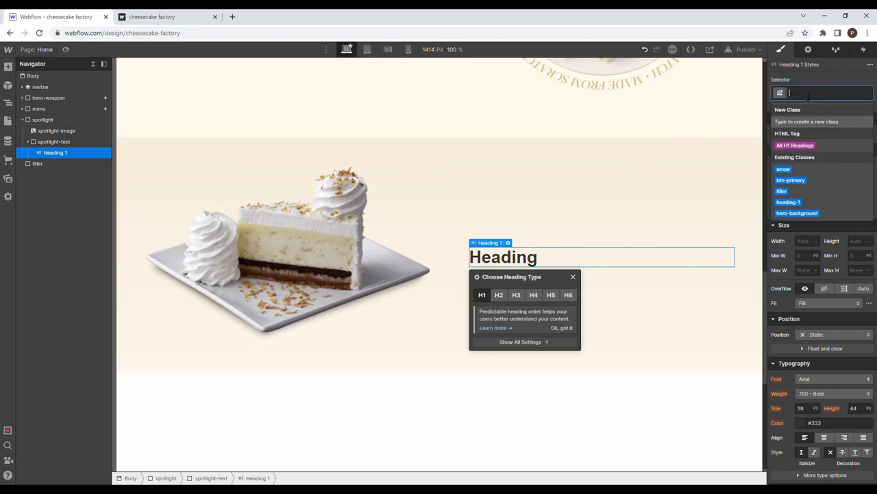
type("heading")
key("Return")
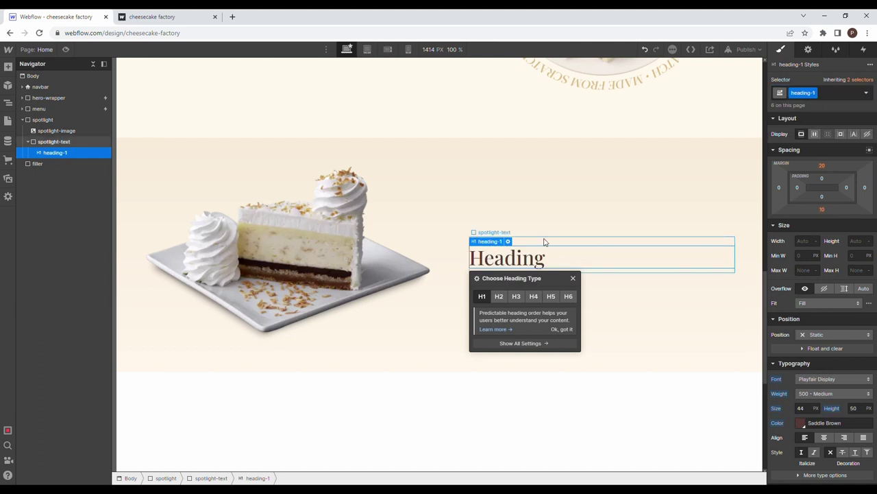
Step: Fill the heading with 'Introducing' above 'Coconut Cream Pie Cheesecake', copied from the live site
key("ctrl+Tab")
left_click_drag(760, 226, 476, 223)
key("ctrl+c")
key("ctrl+shift+Tab")
double_click(516, 260)
key("ctrl+v")
key("ctrl+a")
key("ctrl+v")
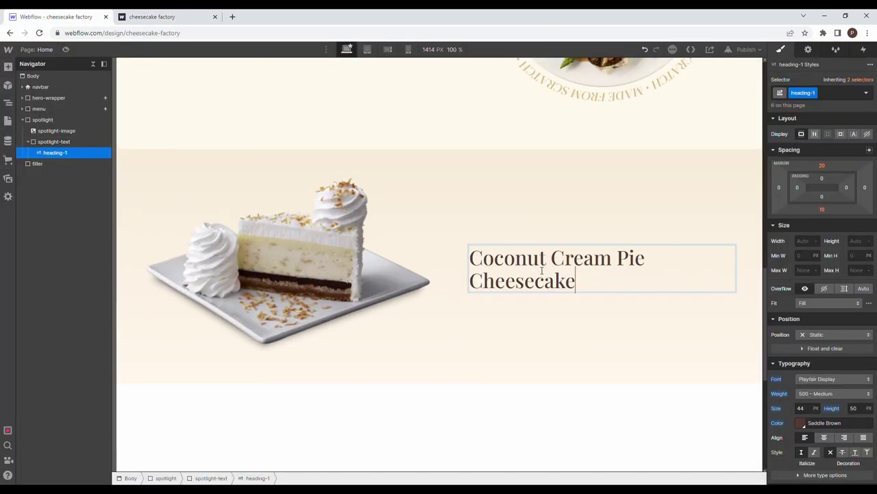
key("Return")
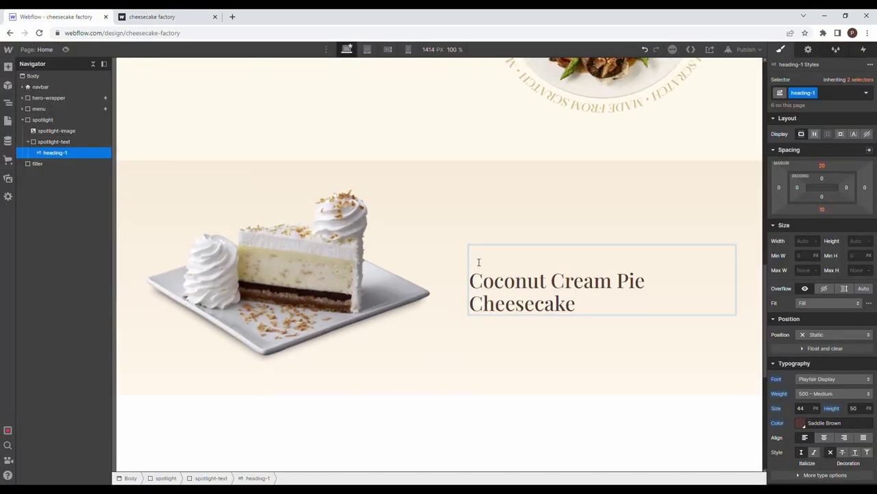
type("Introducing")
left_click_drag(582, 268, 469, 264)
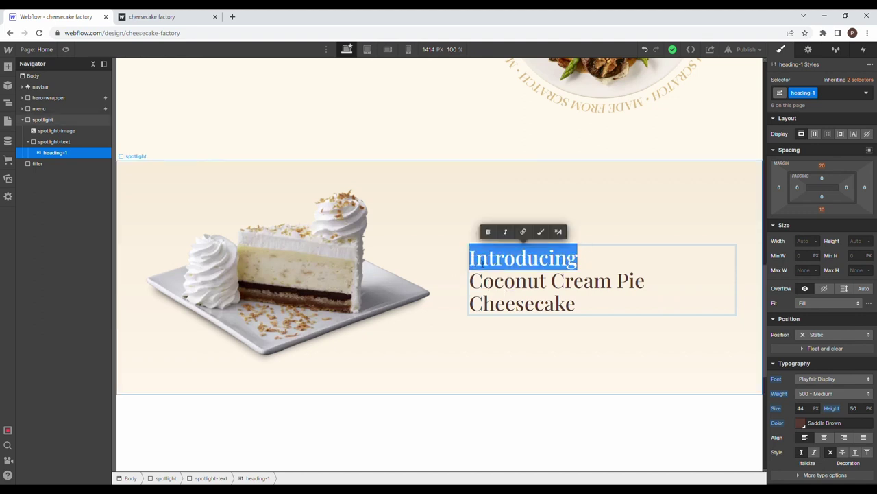
Step: Wrap 'Introducing' in a span with the class spotlight-heading-span
left_click(541, 232)
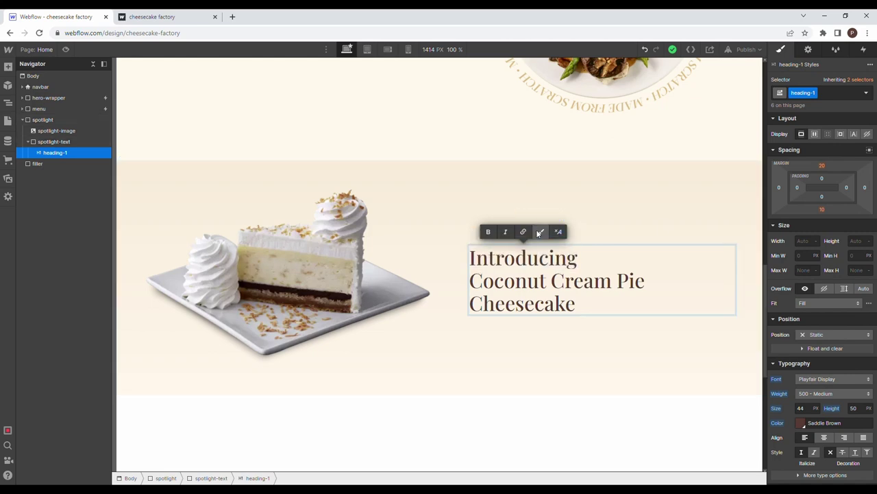
left_click(821, 96)
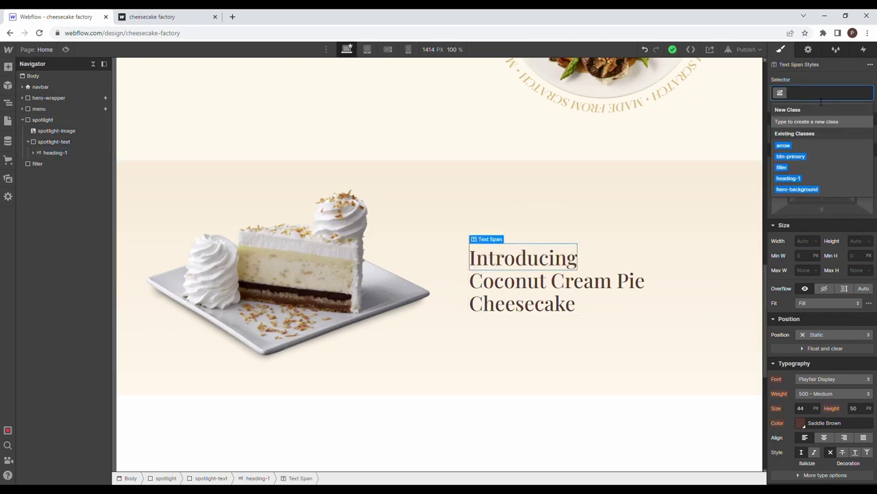
type("spotlight-heading-span")
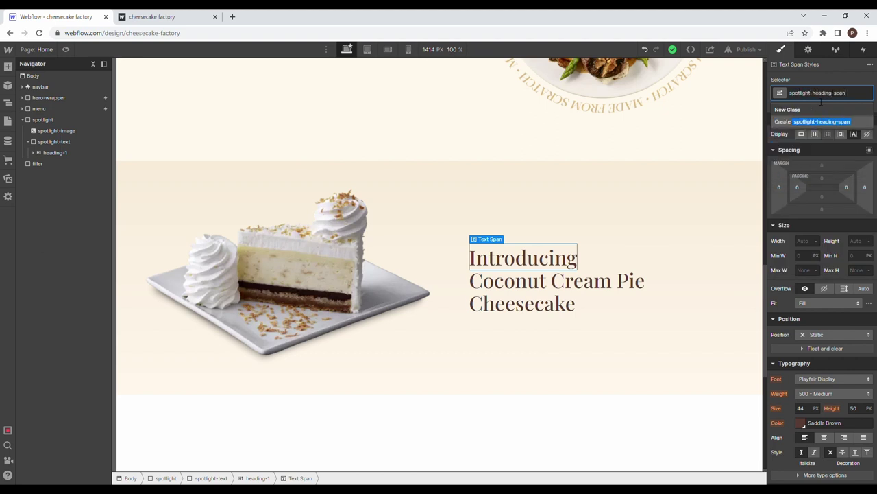
key("Return")
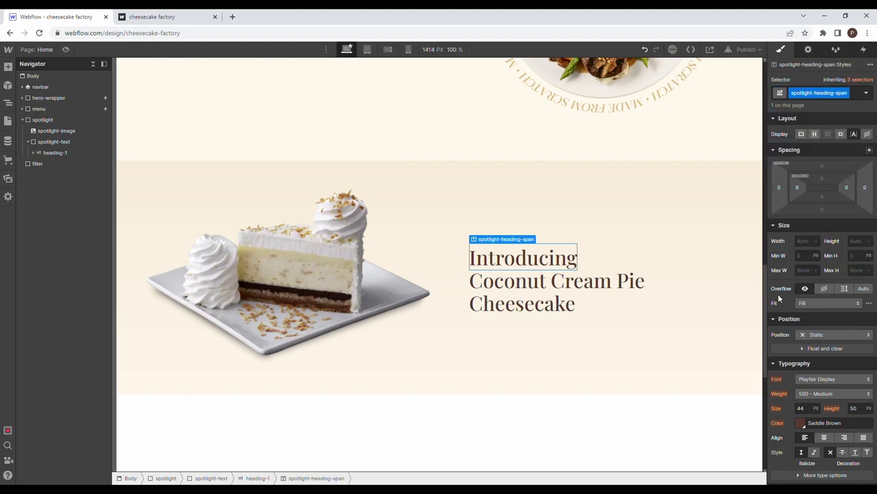
Step: Color the span dark gold #8f6724 and save it as a swatch
scroll(803, 354, "down", 2)
left_click(802, 287)
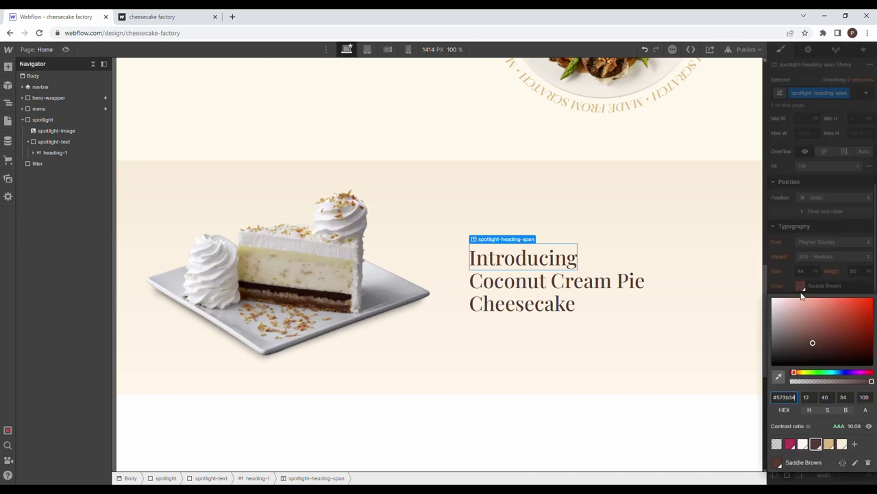
left_click(829, 444)
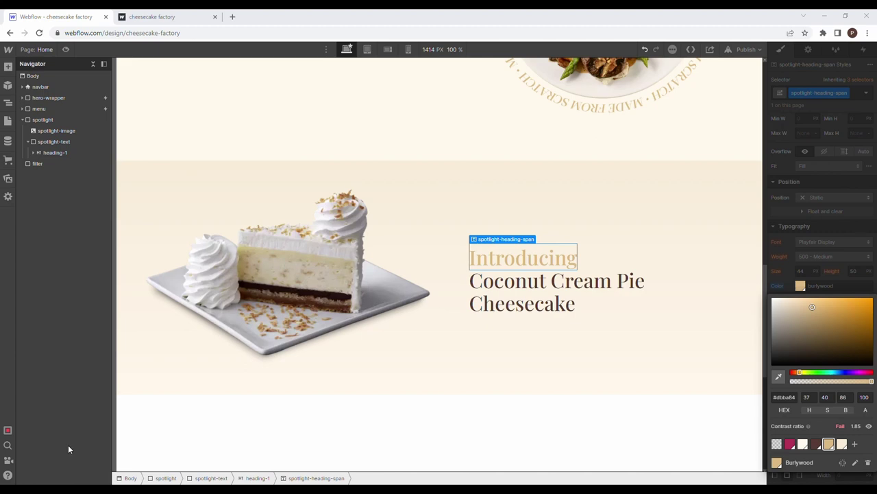
left_click(779, 397)
key("ctrl+a")
key("ctrl+v")
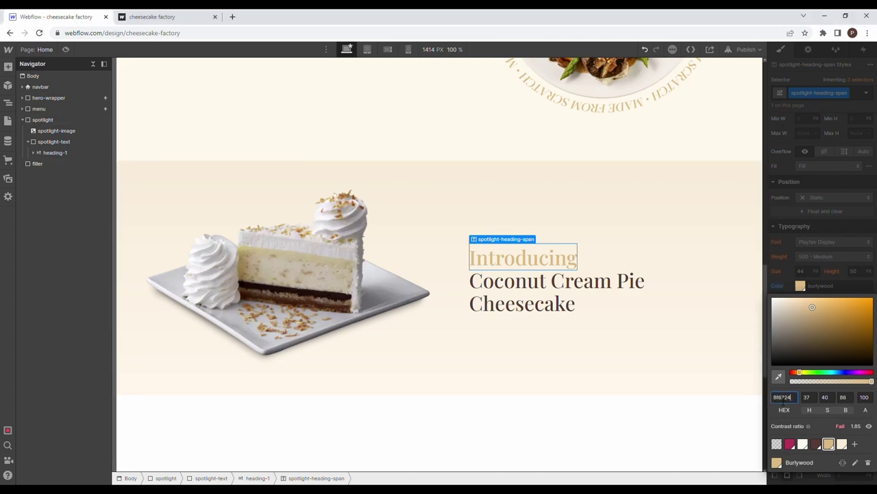
key("Return")
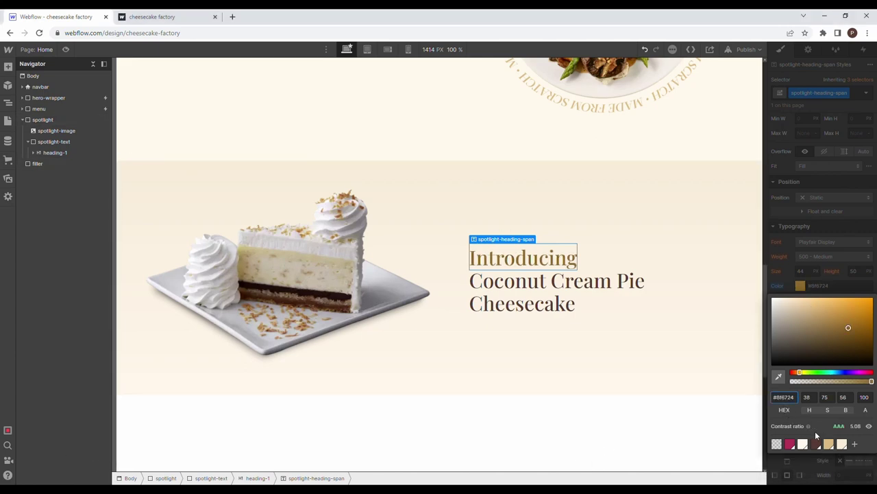
left_click(853, 445)
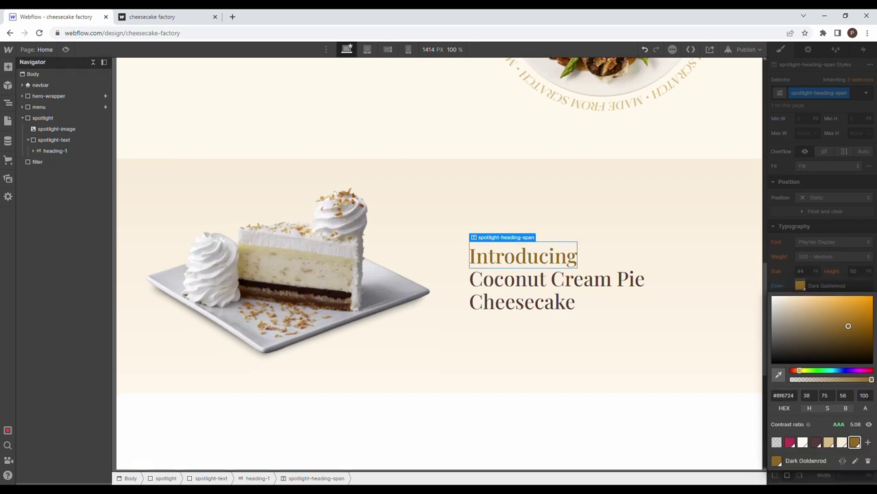
left_click(835, 253)
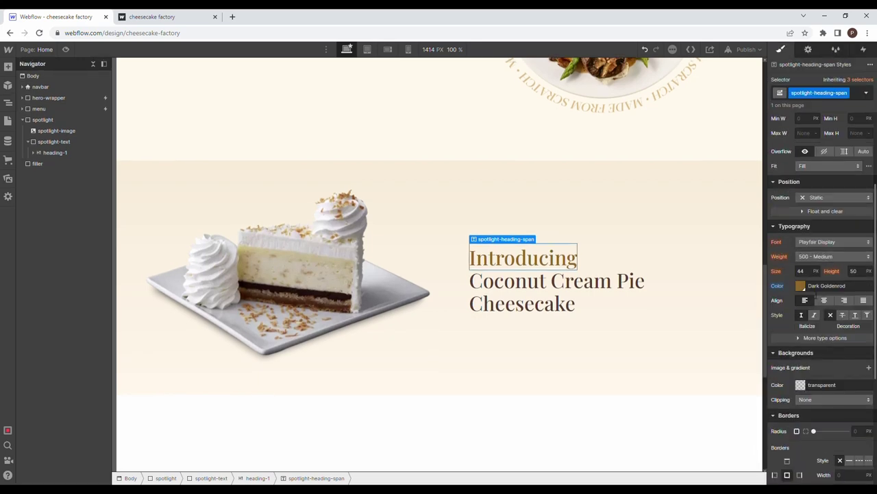
Step: Make the span italic at 38 px with 30 px line height, and add a paragraph below the heading
left_click(814, 315)
left_click(809, 272)
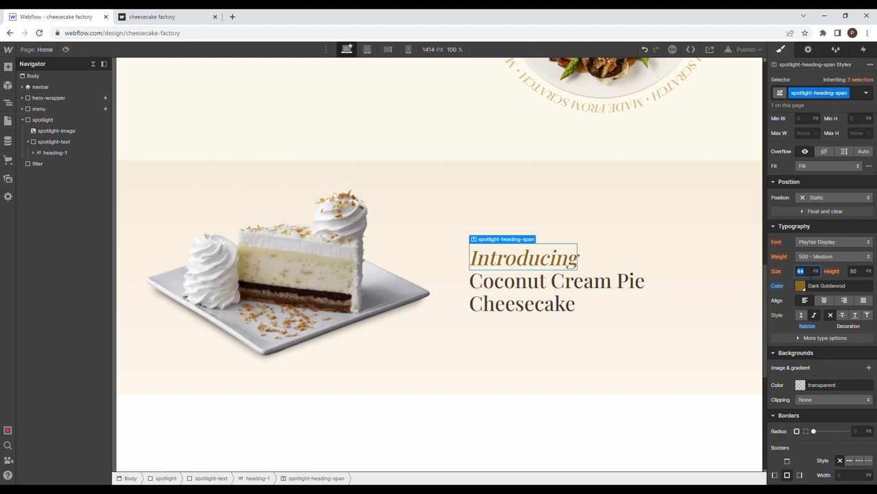
type("38")
key("Return")
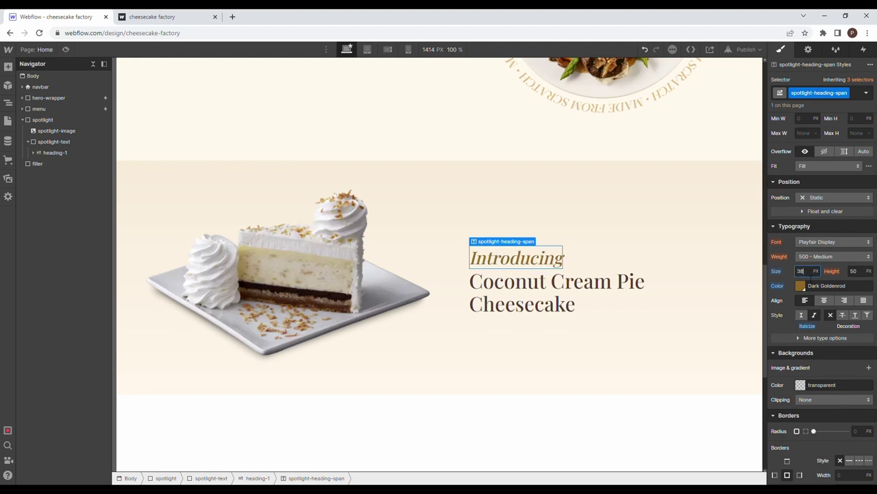
left_click(854, 273)
type("30")
key("Return")
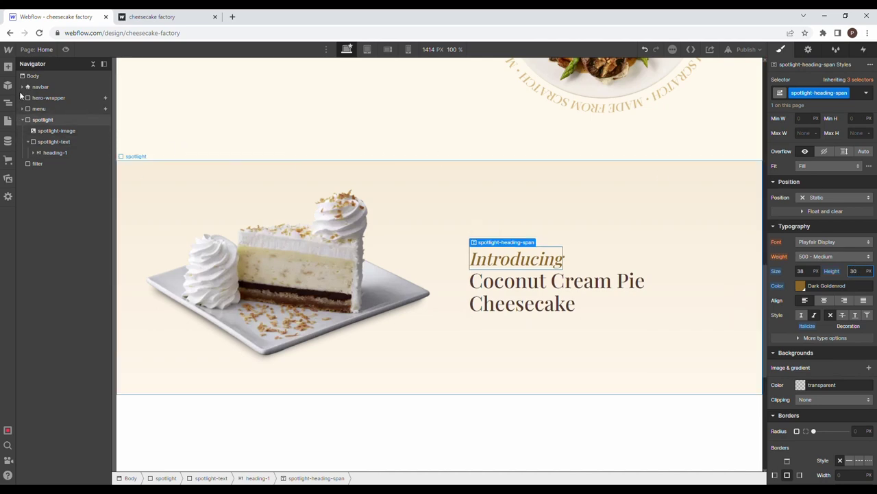
left_click(8, 66)
left_click_drag(74, 328, 74, 170)
Step: Apply the paragraph-1 class to the paragraph and delete its extra sentences
left_click(829, 93)
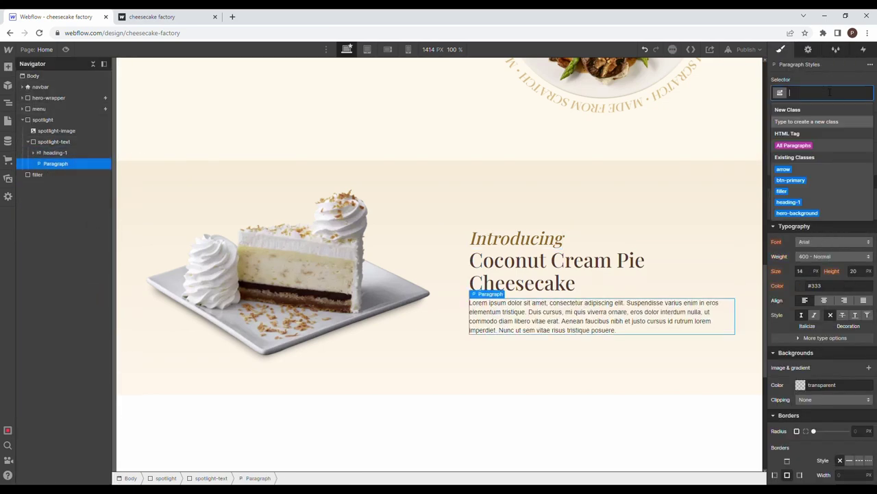
type("para")
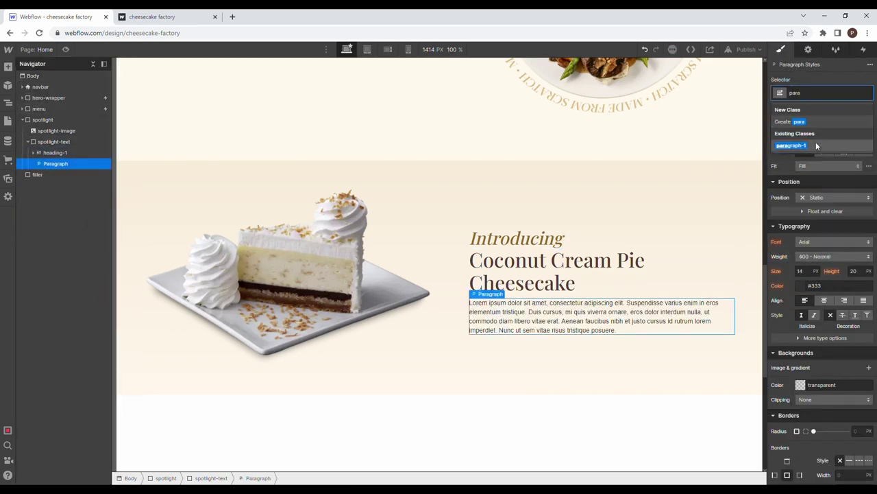
left_click(816, 142)
double_click(567, 344)
left_click_drag(567, 344, 613, 324)
key("BackSpace")
left_click(619, 235)
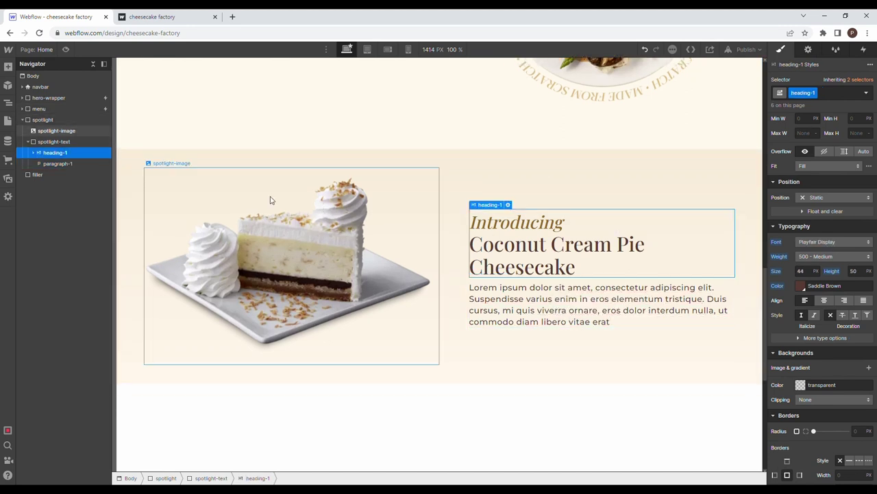
Step: Add a Button below the paragraph and give it the btn-primary class
left_click(7, 66)
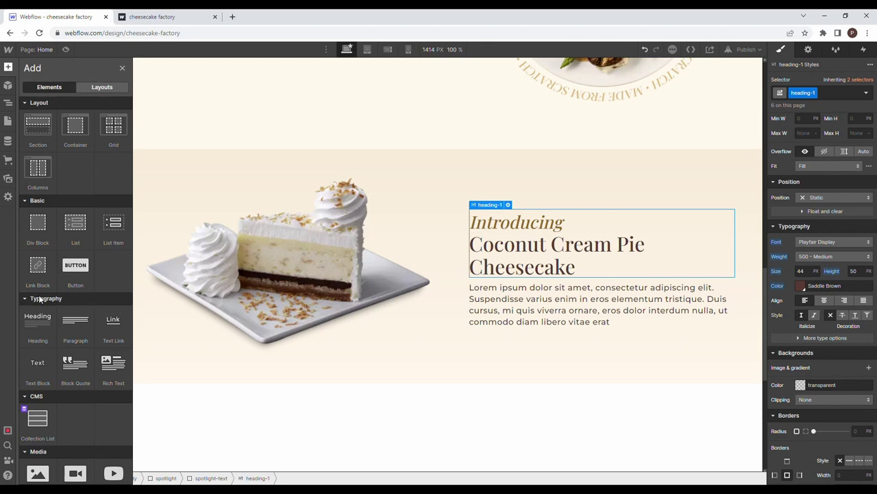
left_click_drag(74, 277, 72, 179)
left_click(806, 94)
type("button")
key("BackSpace")
key("BackSpace")
key("BackSpace")
key("BackSpace")
key("BackSpace")
type("tn")
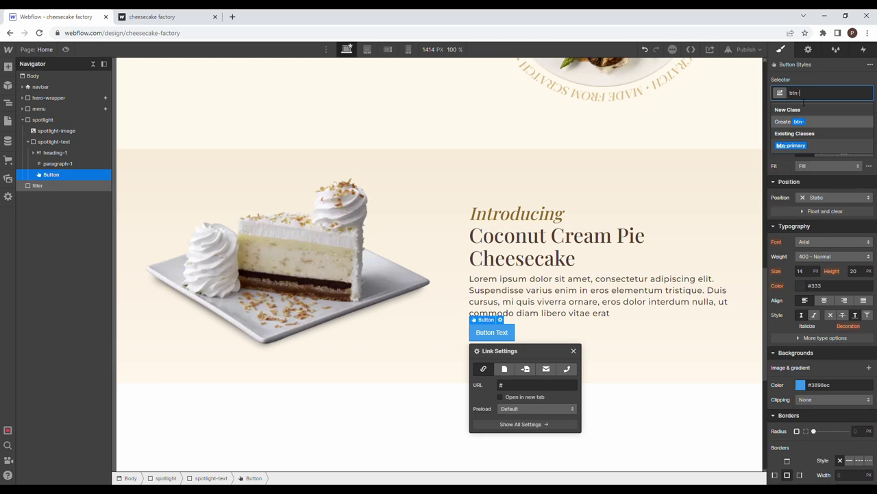
type("-")
left_click(791, 146)
left_click(561, 223)
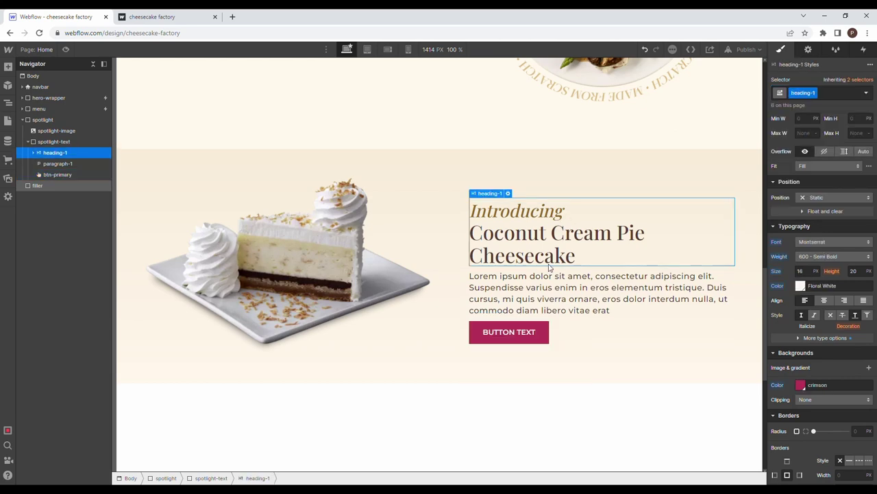
Step: Change the button label to 'Order Now'
left_click(510, 335)
double_click(510, 334)
key("ctrl+a")
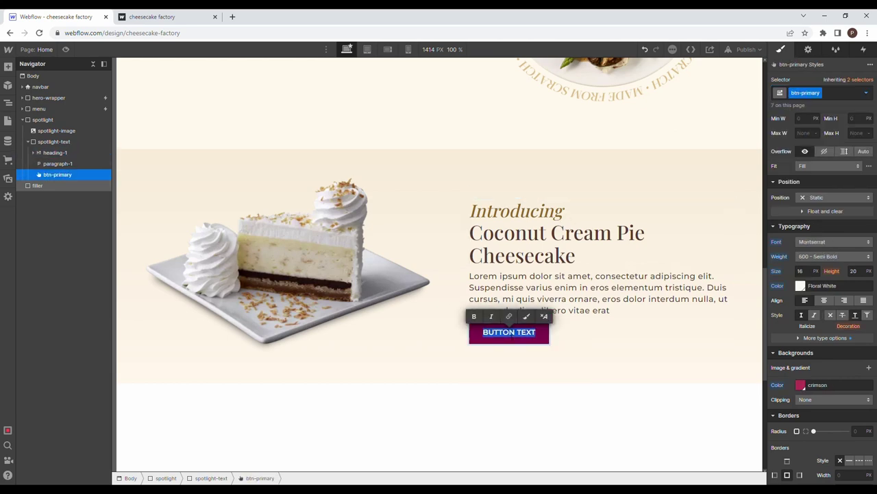
key("ctrl+Tab")
key("ctrl+Tab")
type("Order Now")
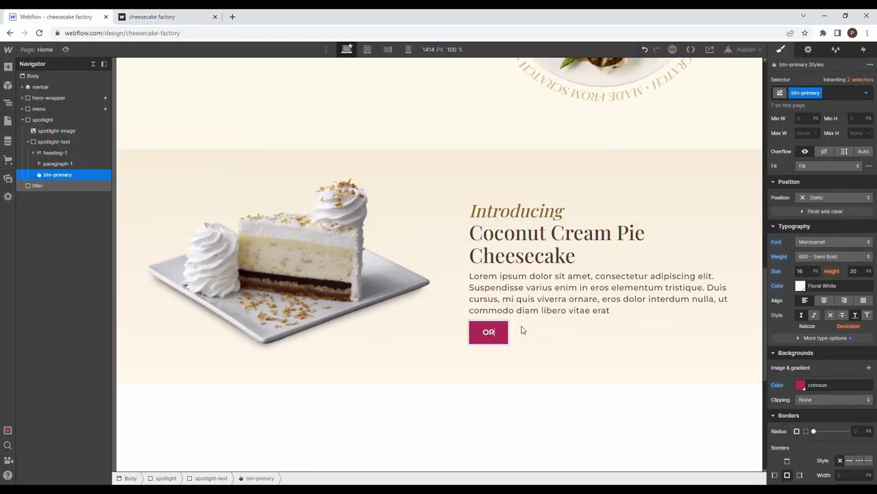
left_click(532, 299)
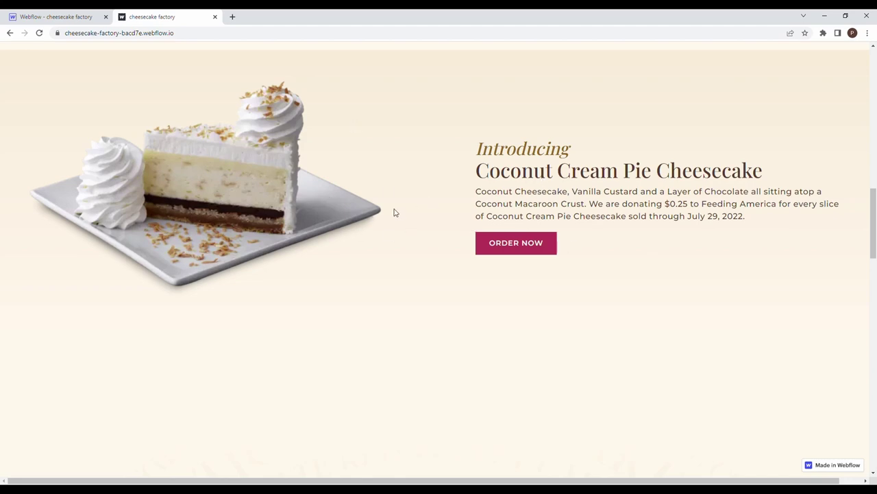
Step: Scroll the published site to the 'Choose from More than 30 Legendary Flavors of Cheesecake' section
scroll(329, 198, "down", 5)
scroll(330, 198, "down", 2)
scroll(330, 198, "up", 1)
scroll(330, 198, "up", 1)
scroll(304, 182, "down", 5)
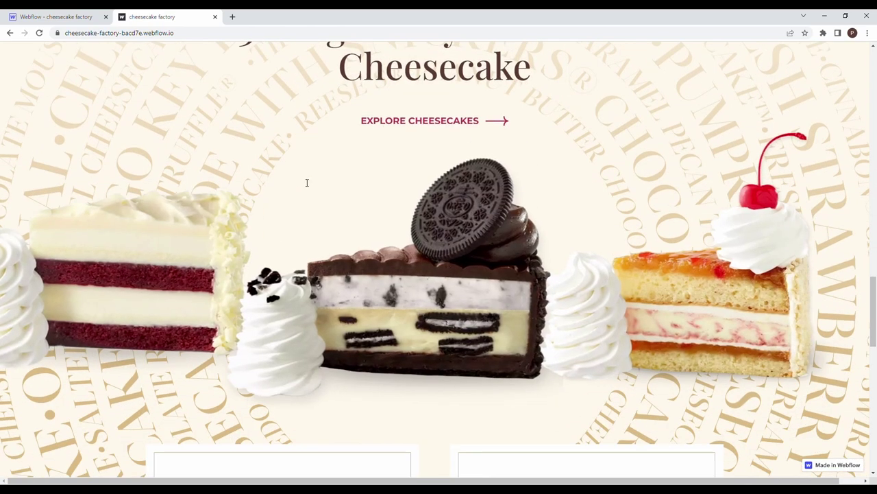
scroll(303, 181, "down", 1)
scroll(303, 182, "up", 4)
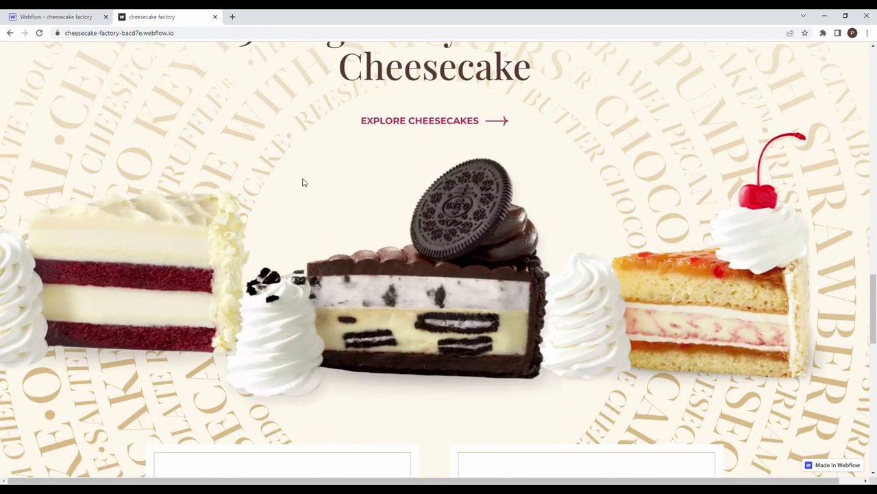
scroll(304, 182, "down", 3)
scroll(304, 182, "down", 3)
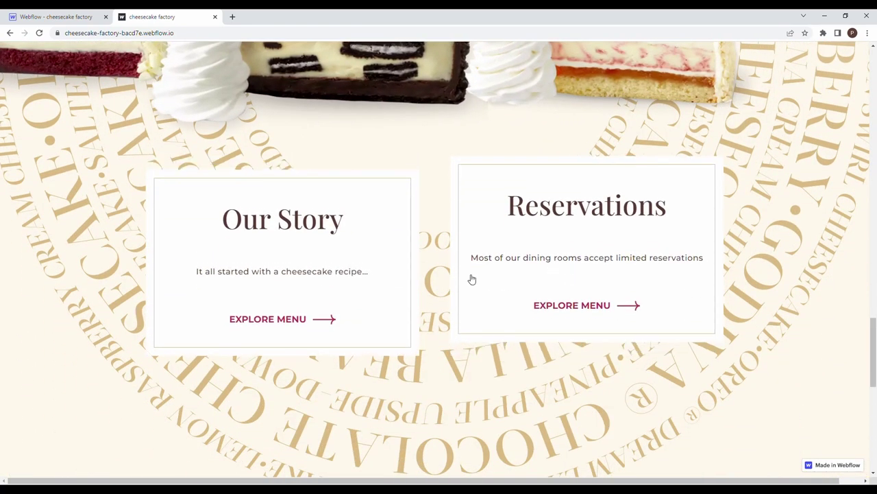
scroll(466, 262, "up", 5)
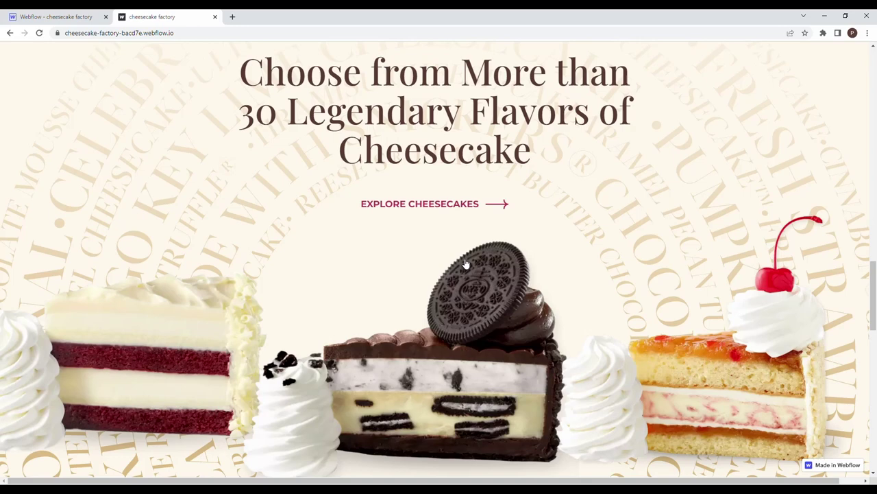
scroll(464, 263, "down", 1)
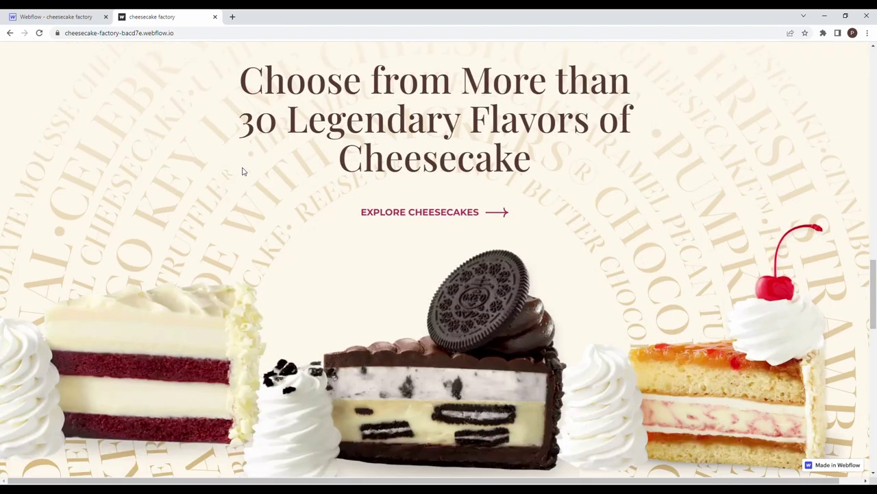
Step: Add a div block below spotlight and give it a new class, cheesecakes
left_click(32, 15)
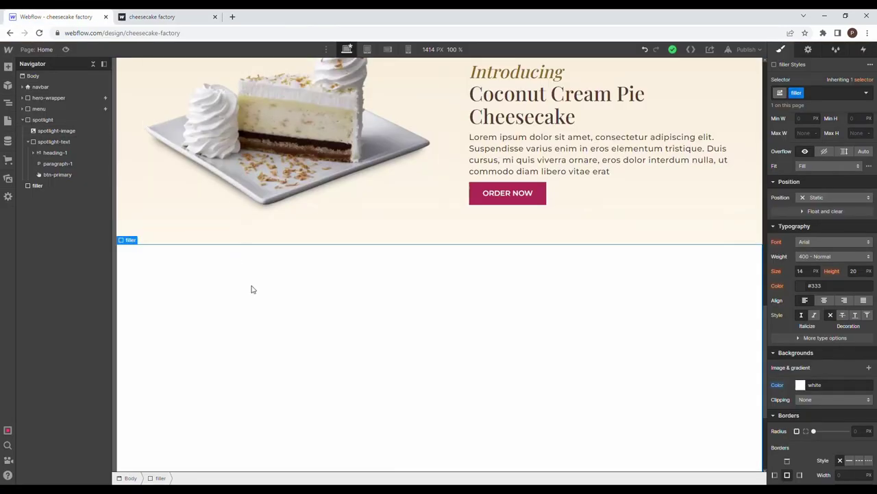
scroll(251, 288, "down", 2)
scroll(251, 288, "up", 2)
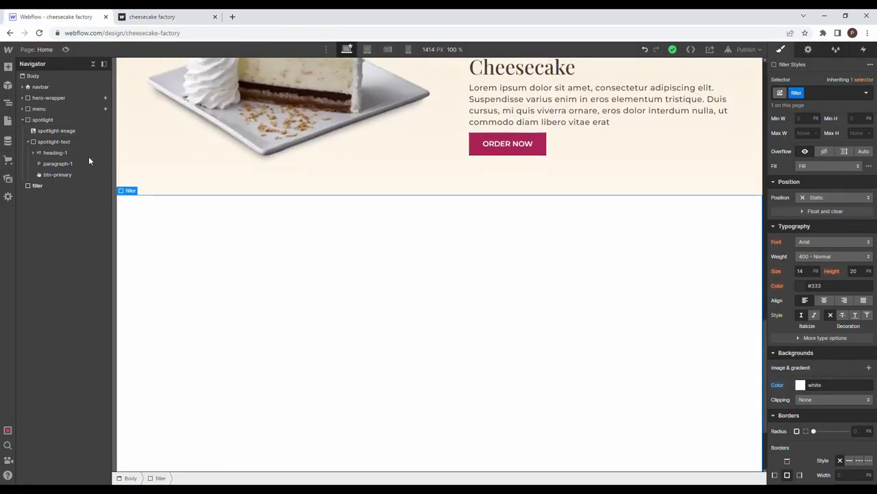
left_click(9, 67)
left_click_drag(37, 242, 63, 131)
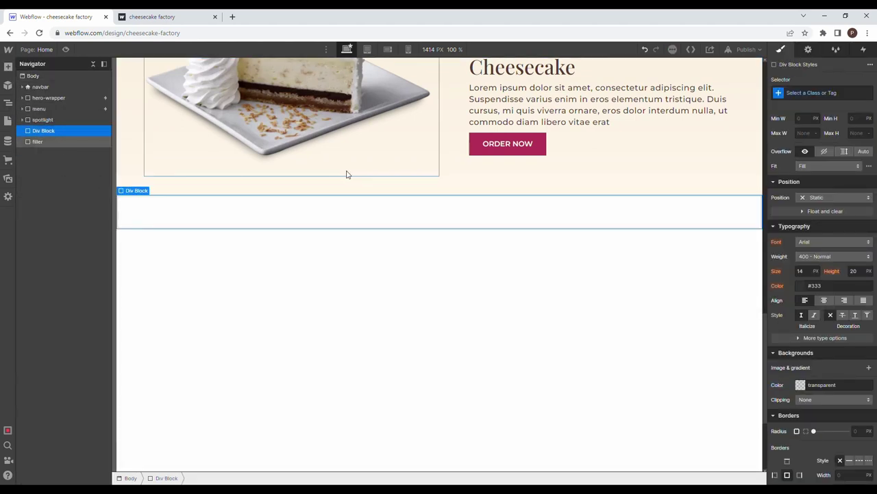
left_click(788, 93)
type("cheesecakes")
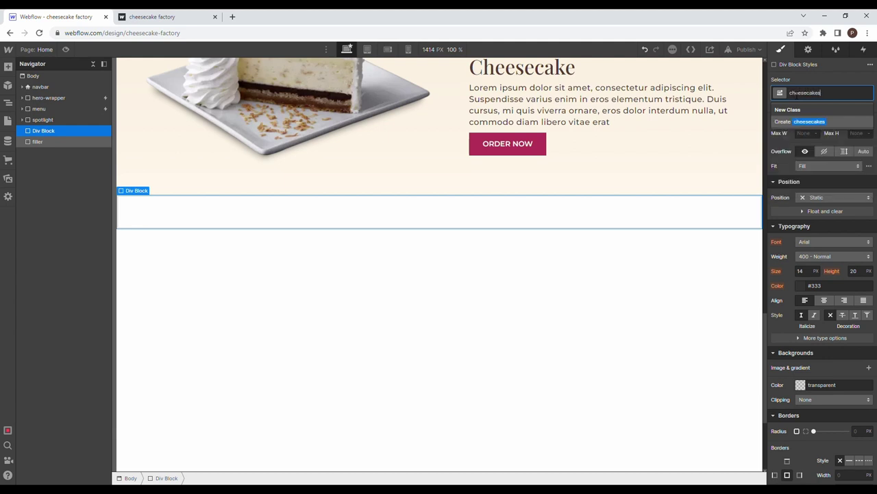
key("Return")
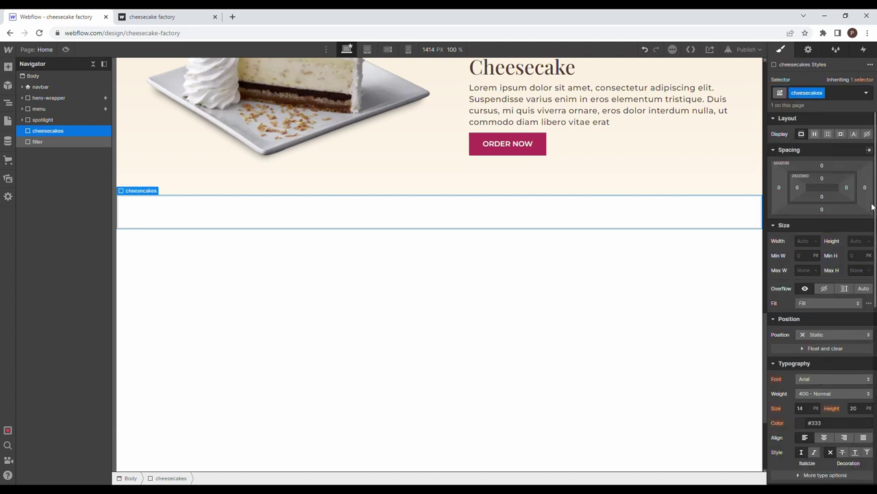
Step: Make cheesecakes a centered flex container with 60 px left and right padding
left_click(814, 134)
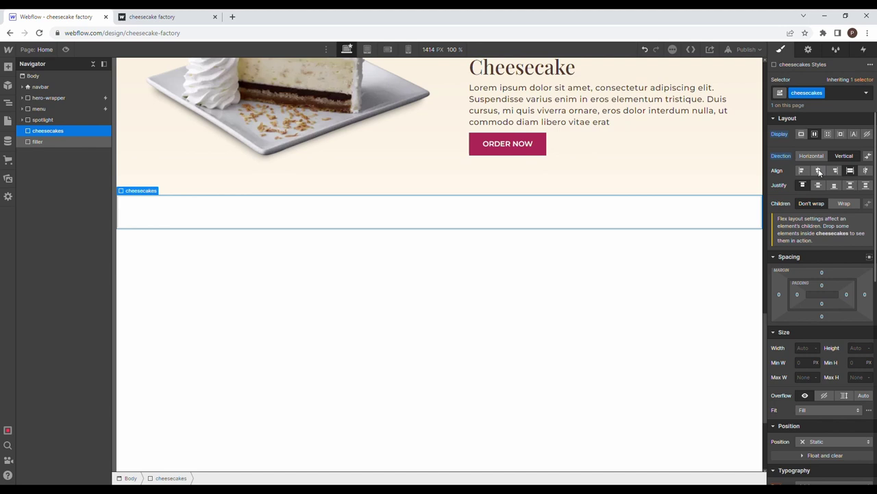
left_click(819, 171)
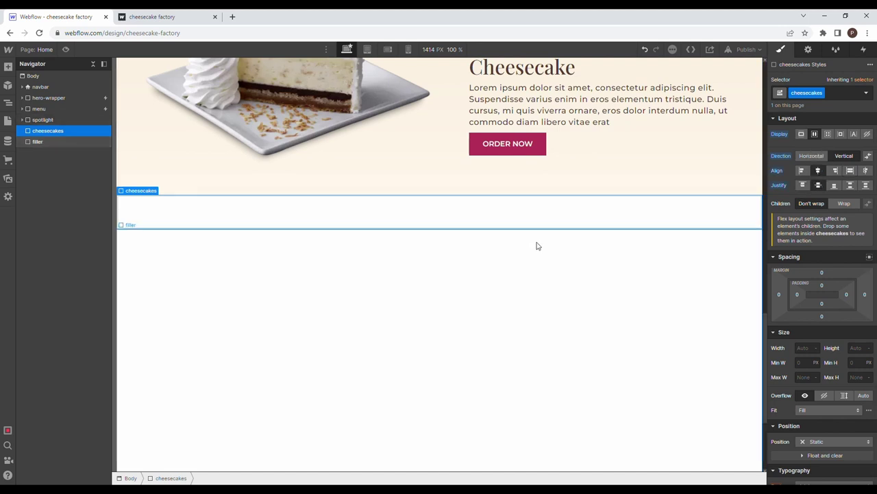
left_click(797, 294)
type("60")
key("Return")
scroll(440, 264, "down", 3)
scroll(441, 264, "down", 10)
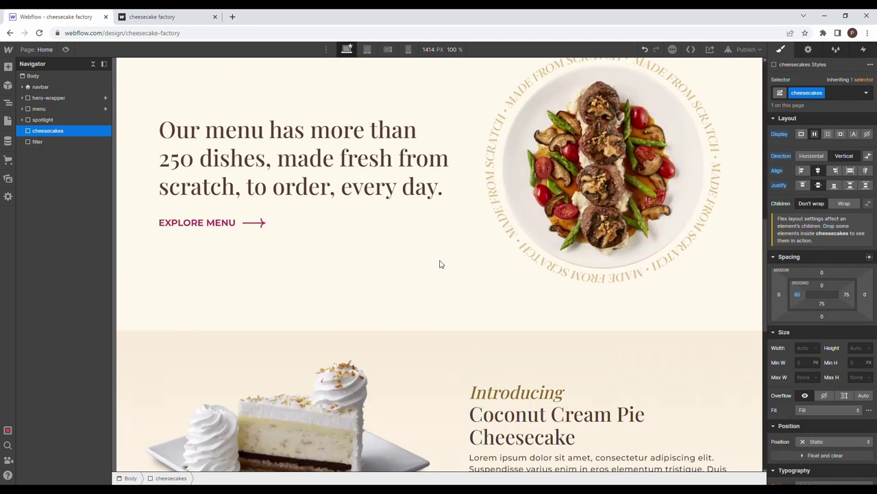
scroll(439, 260, "up", 3)
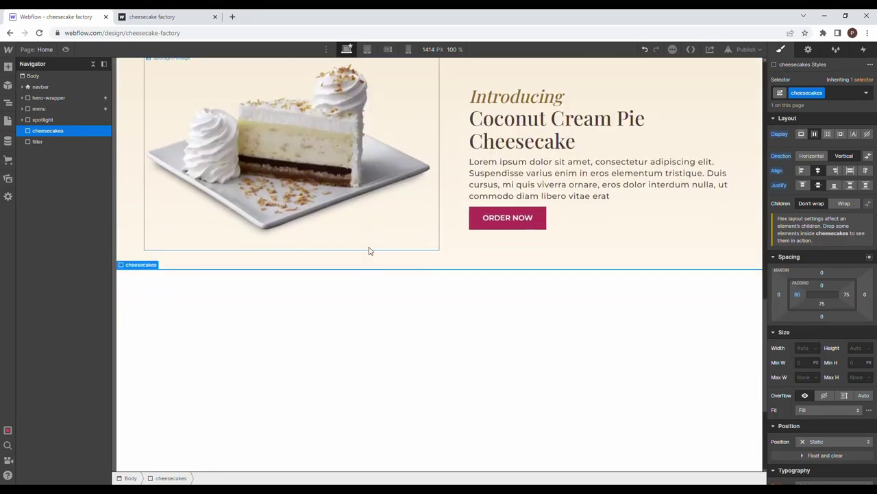
left_click(386, 290)
left_click(59, 131)
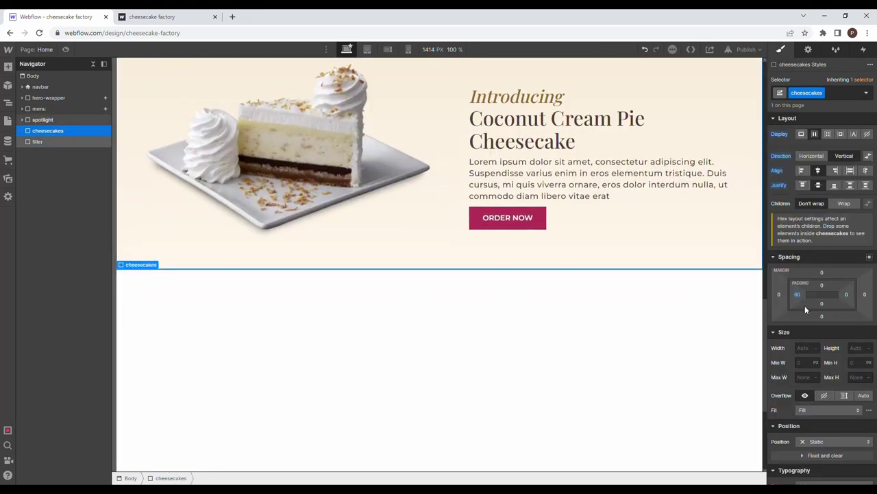
left_click(847, 293)
type("60")
key("Return")
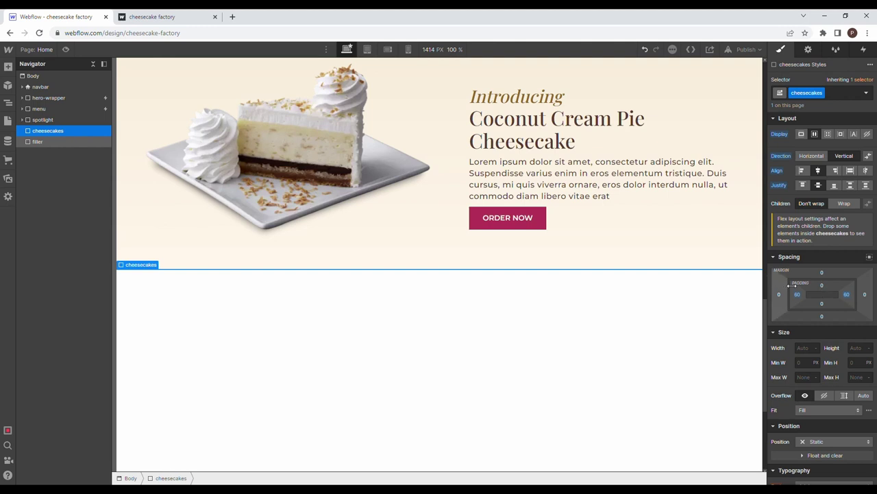
Step: Set the cheesecakes section to overflow hidden and position relative
scroll(843, 362, "down", 1)
left_click(824, 350)
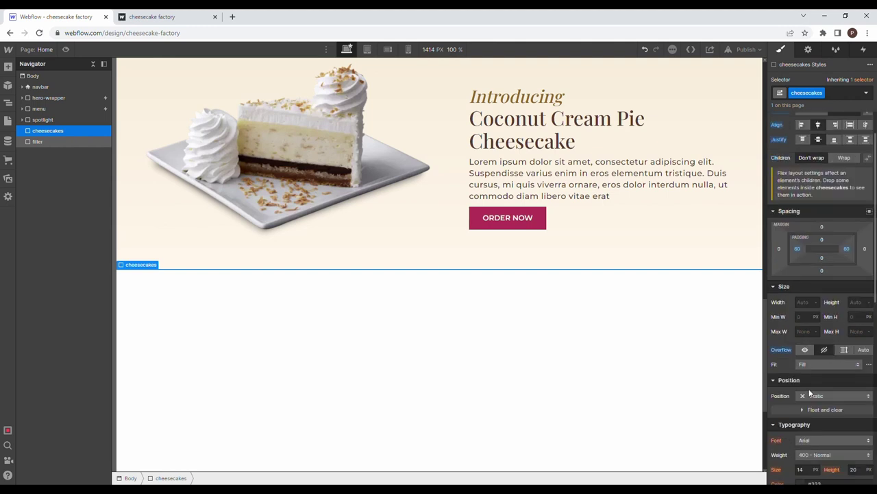
left_click(822, 396)
left_click(819, 410)
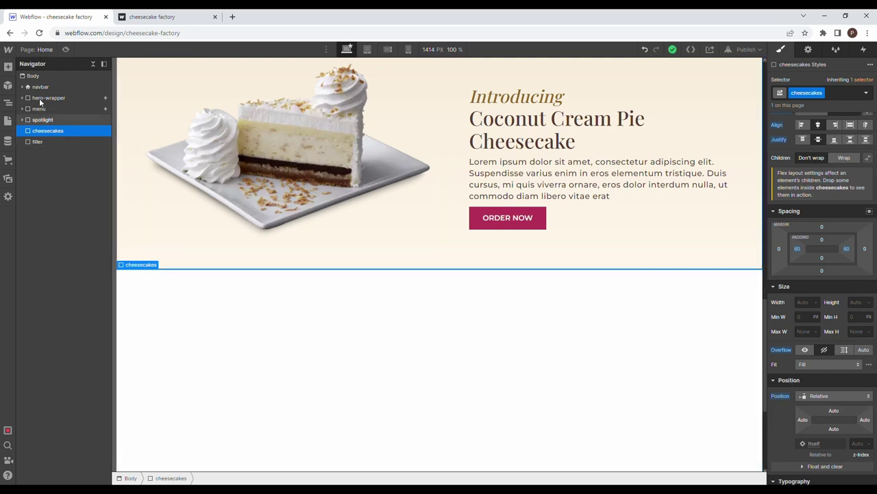
Step: Add the text-ring Lottie from Assets and class it cheesecakes-background-lottie
left_click(8, 179)
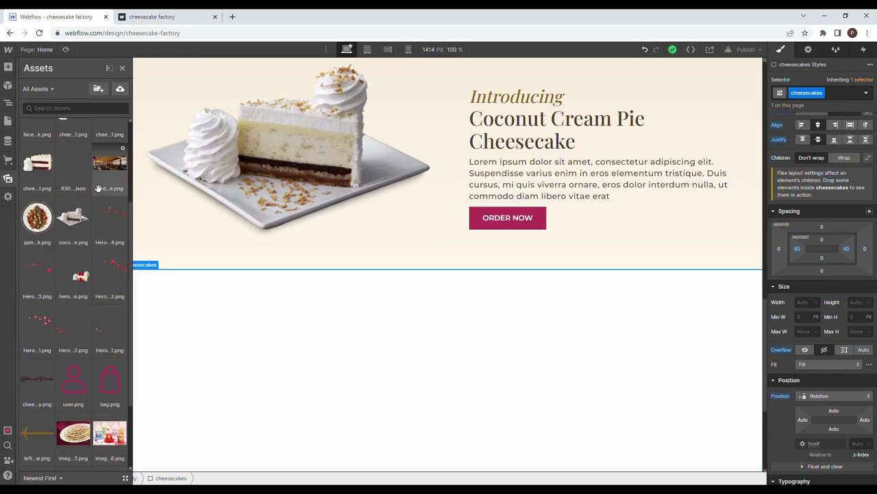
scroll(96, 189, "down", 3)
scroll(96, 189, "up", 3)
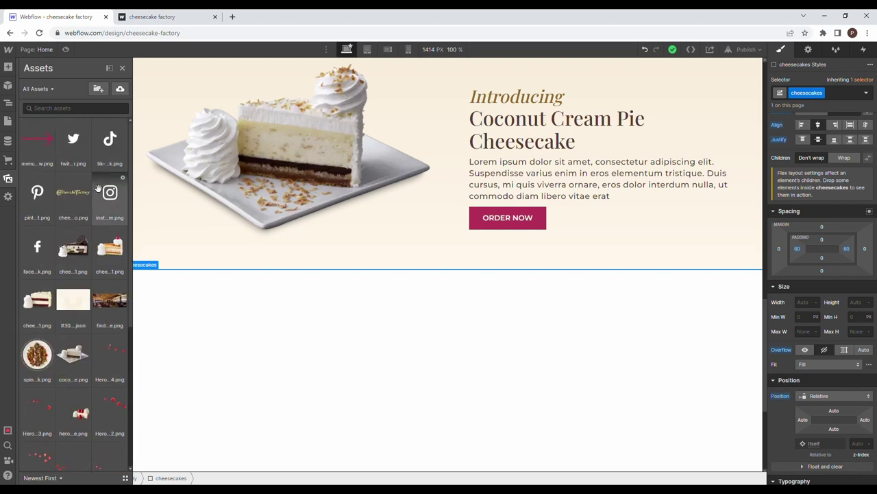
left_click_drag(74, 300, 68, 200)
key("ctrl+Return")
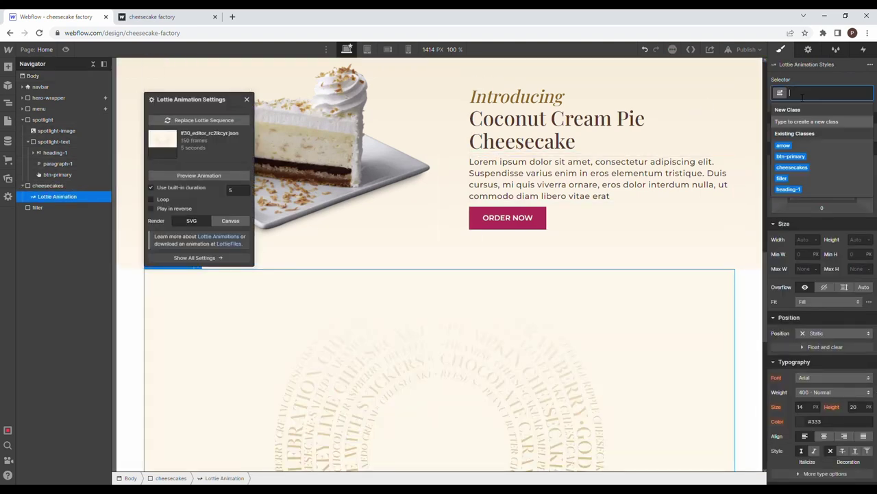
scroll(614, 200, "down", 4)
type("che")
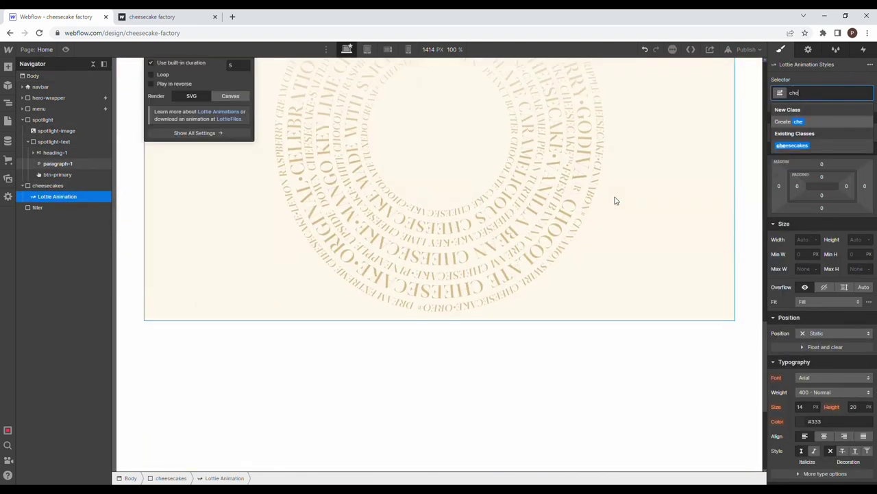
type("esecakes-background-lottie")
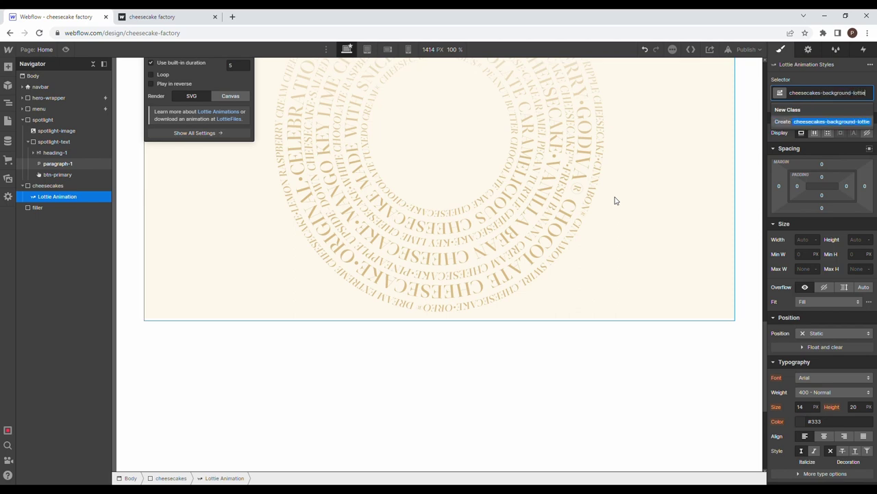
key("Return")
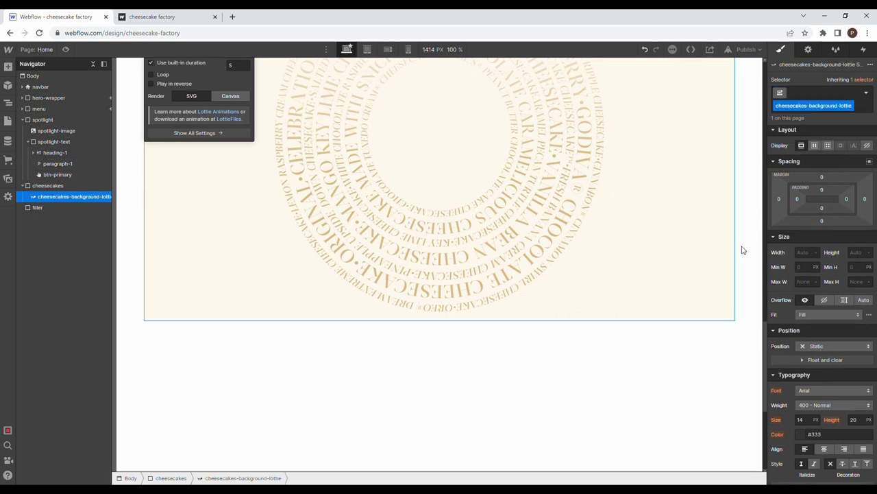
Step: Stretch the Lottie animation to 200% width
left_click(805, 252)
key("Return")
scroll(703, 275, "up", 4)
scroll(703, 275, "down", 5)
scroll(703, 275, "down", 6)
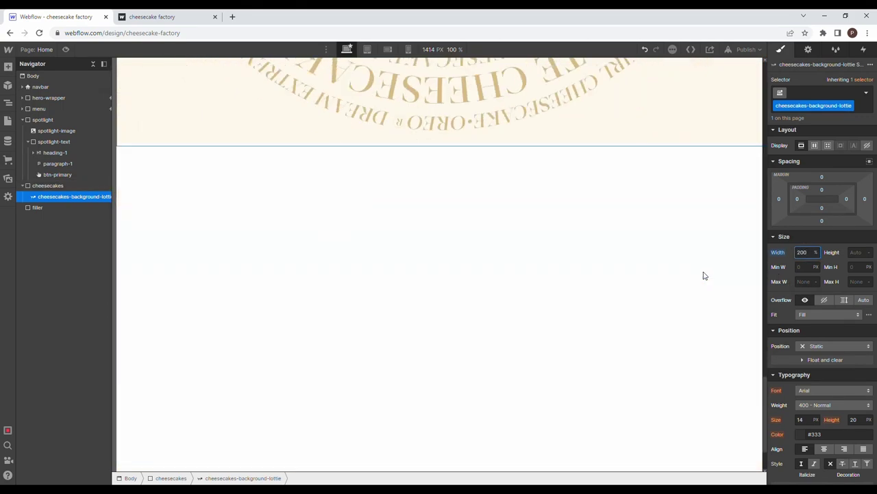
scroll(705, 274, "up", 2)
Step: Try a 200vh maximum height on the cheesecakes section, preview, then remove the limit
left_click(59, 184)
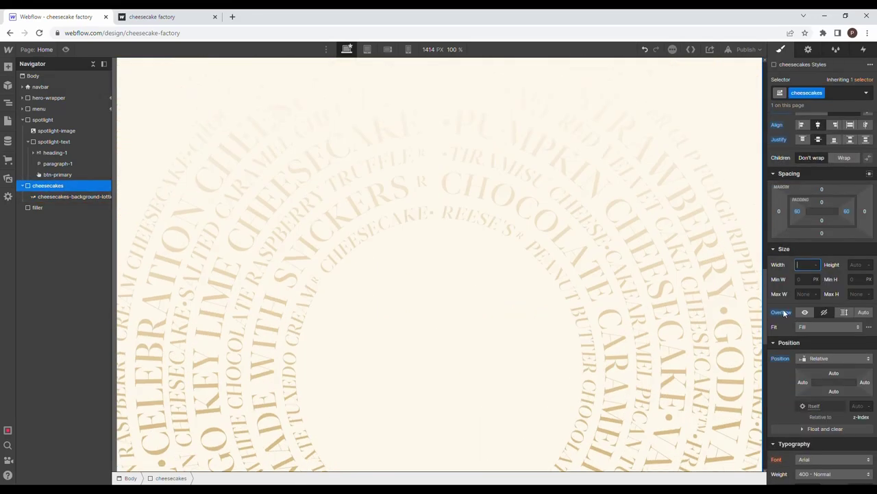
left_click(856, 293)
type("200vh")
key("Return")
scroll(450, 256, "down", 5)
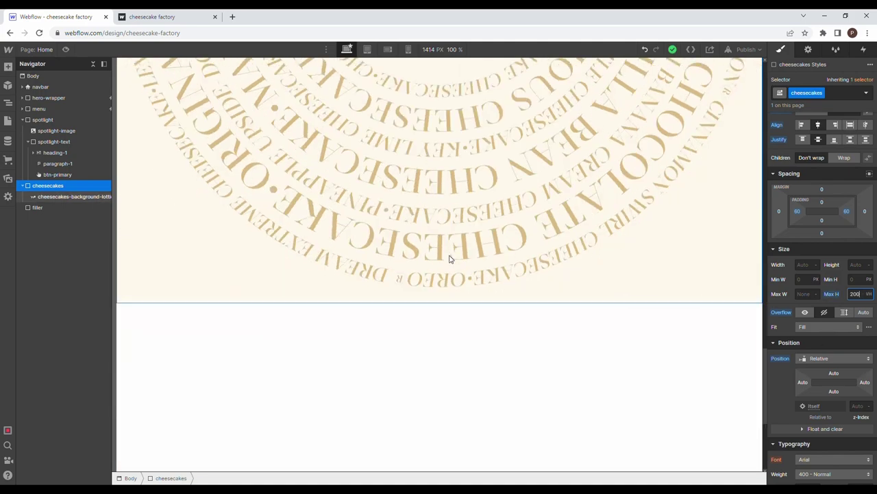
type("150")
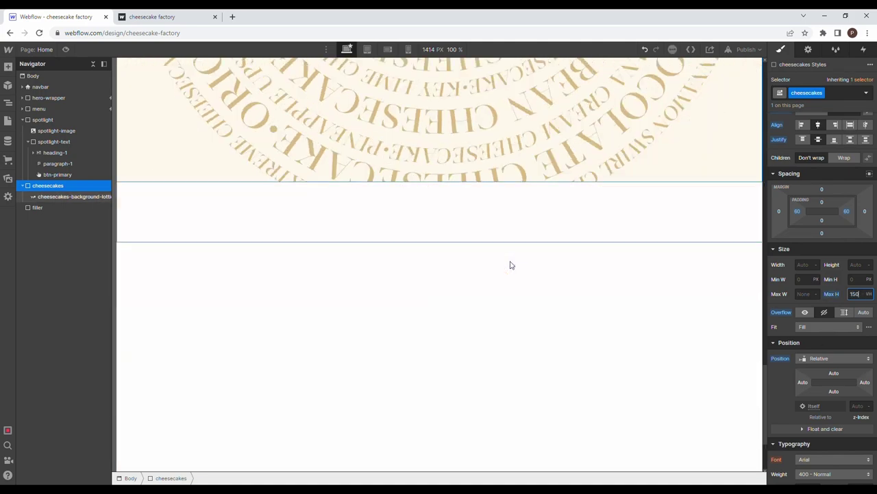
scroll(503, 245, "up", 1)
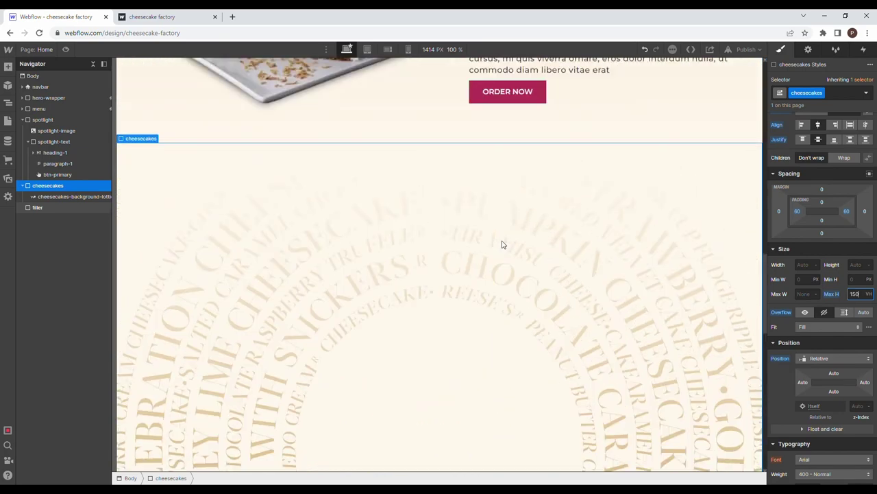
left_click(67, 49)
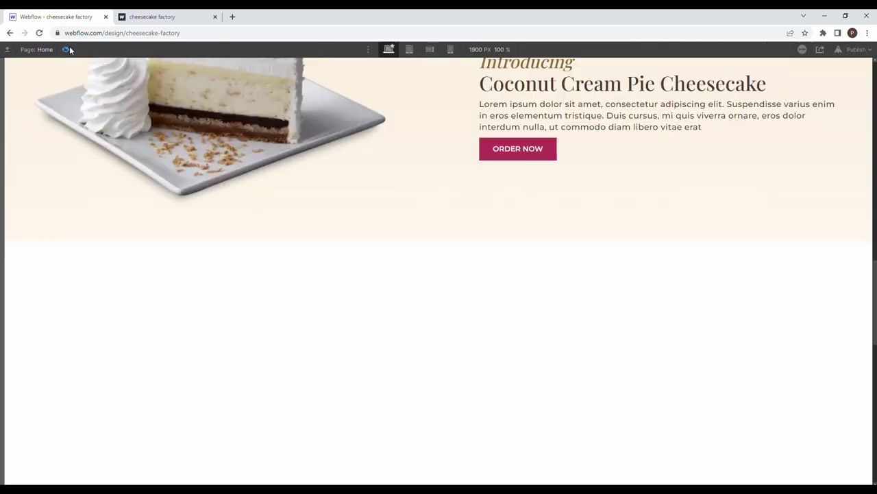
left_click(69, 49)
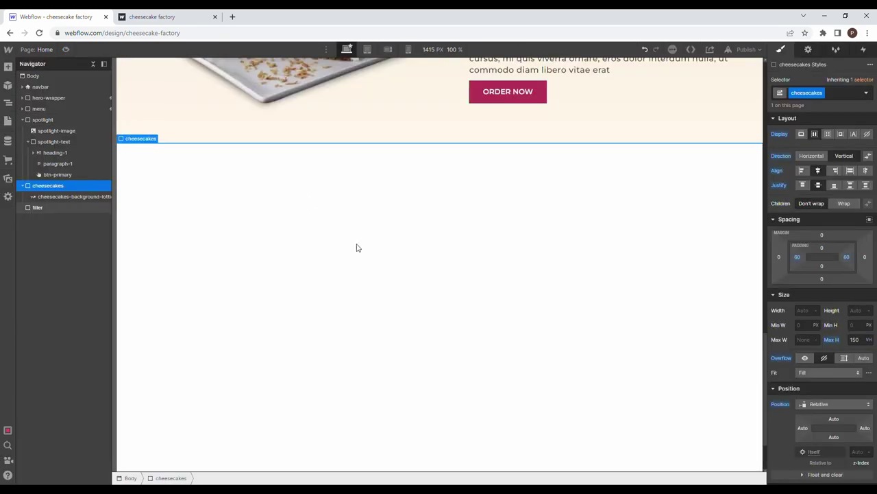
left_click(829, 341, "alt")
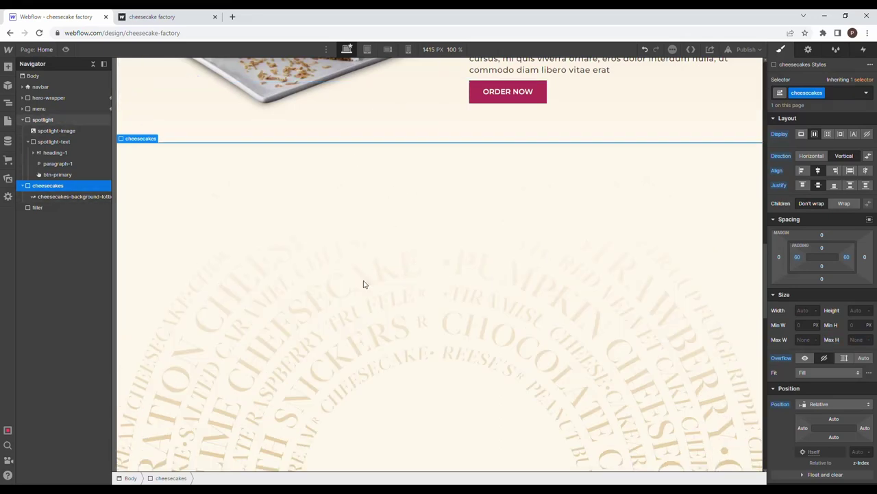
left_click(88, 197)
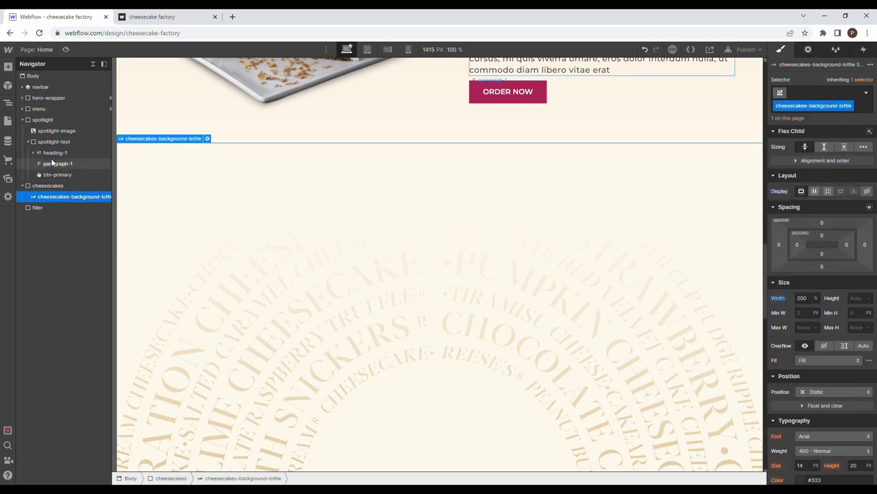
Step: Add a div classed cheesecakes-content as a vertical, centered flex container
left_click(7, 67)
left_click_drag(38, 221, 93, 214)
left_click(810, 94)
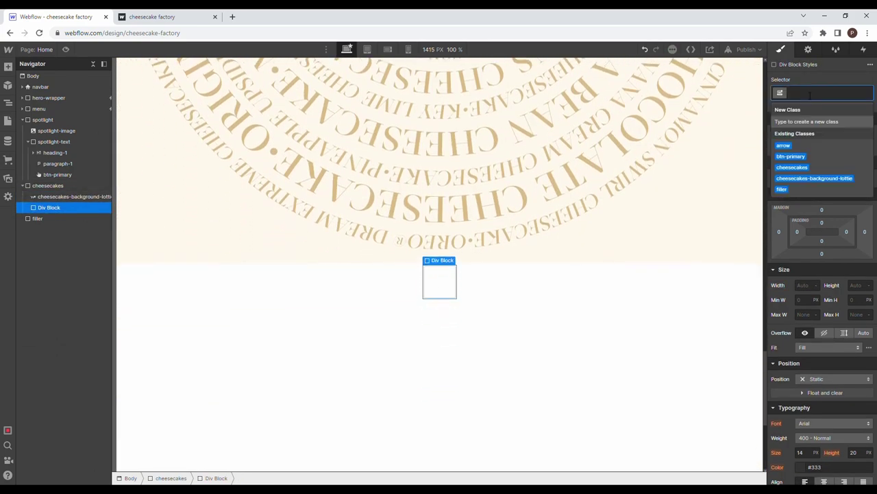
type("cheesecakes-content")
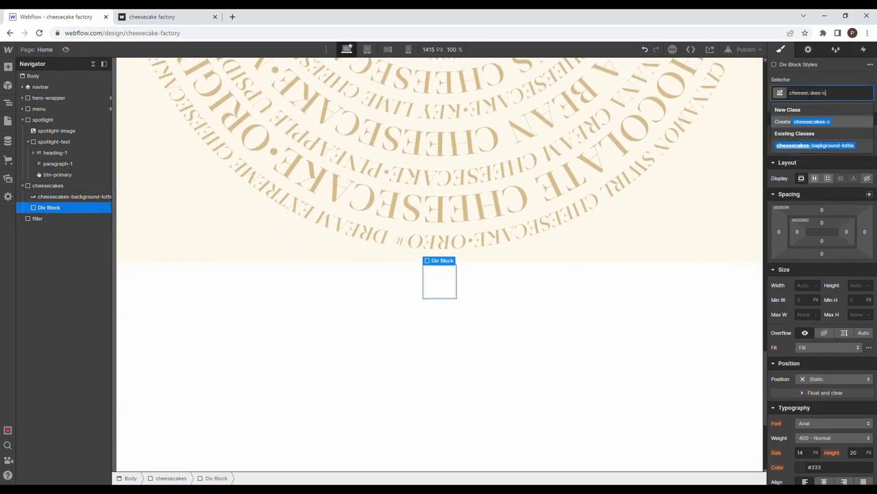
key("Return")
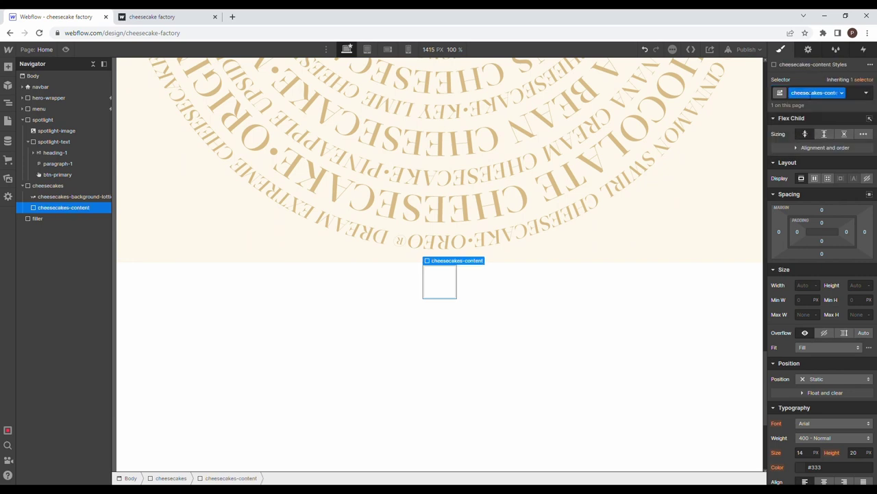
left_click(813, 178)
left_click(838, 200)
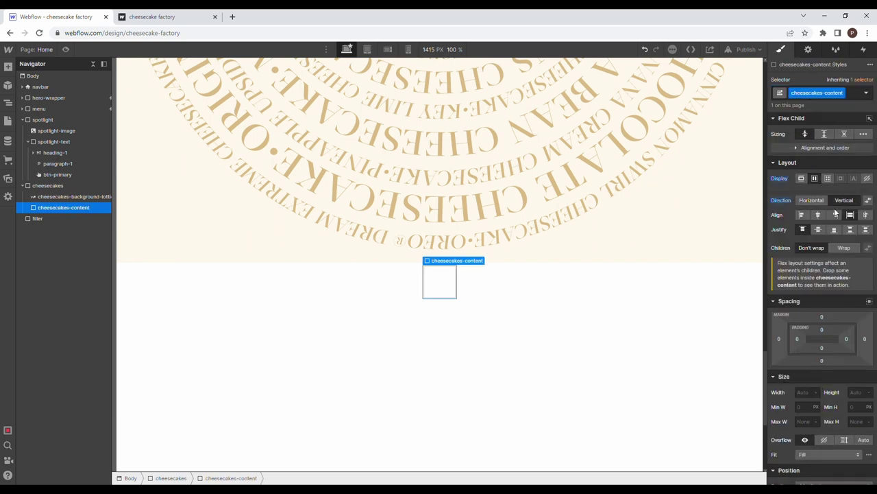
left_click(817, 214)
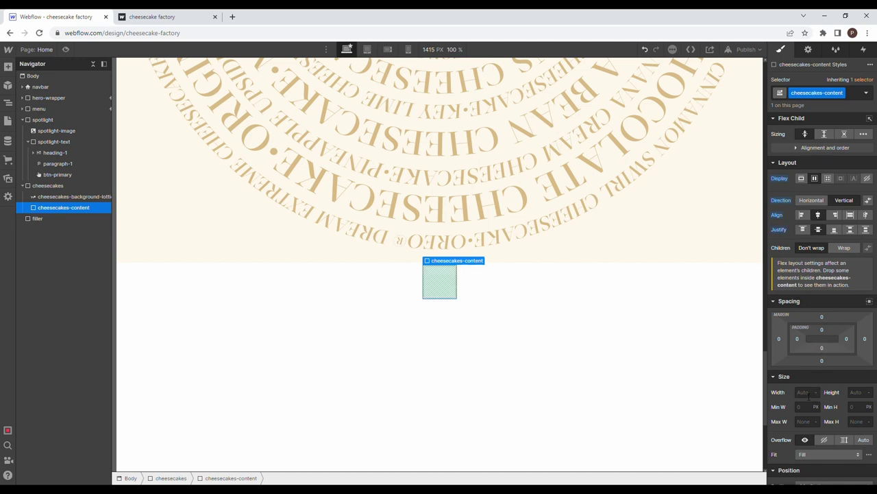
Step: Set cheesecakes-content to position absolute and place a new div block inside it
scroll(808, 396, "down", 3)
left_click(831, 349)
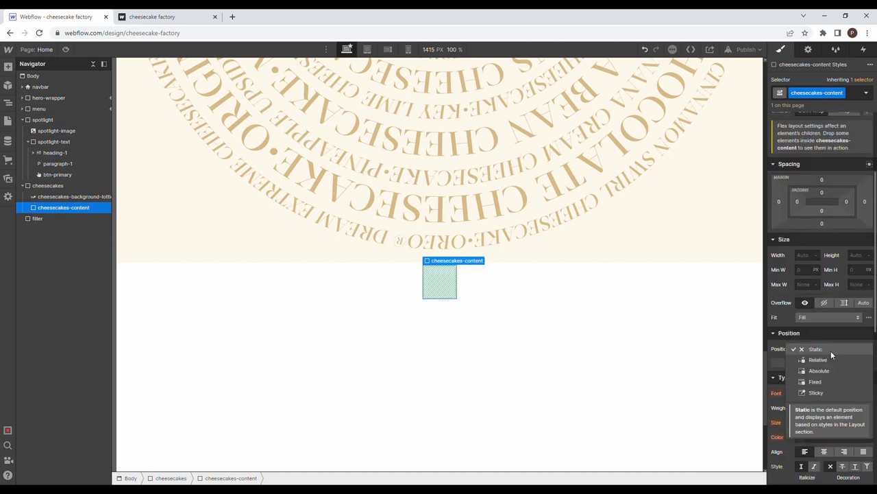
left_click(823, 373)
scroll(437, 245, "up", 5)
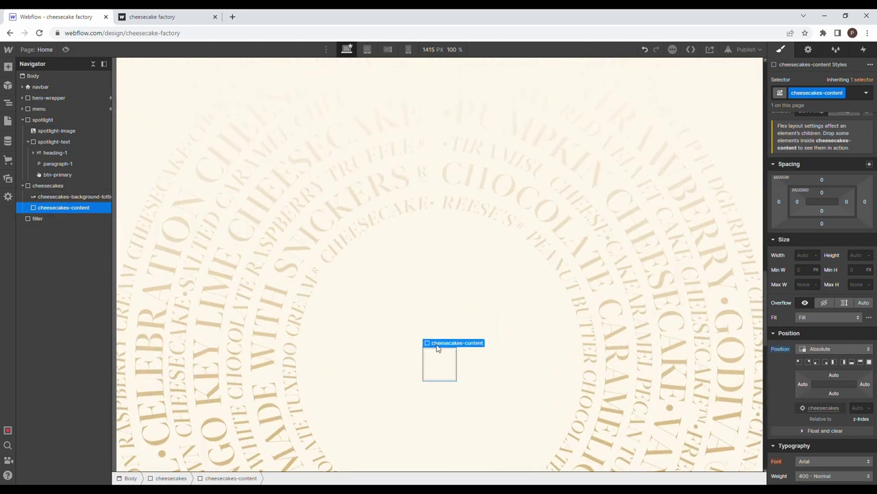
left_click(8, 67)
left_click_drag(38, 223, 80, 221)
Step: Give the new div the class cheesecakes-text and 50% width
left_click(812, 93)
type("cheesecakes-text")
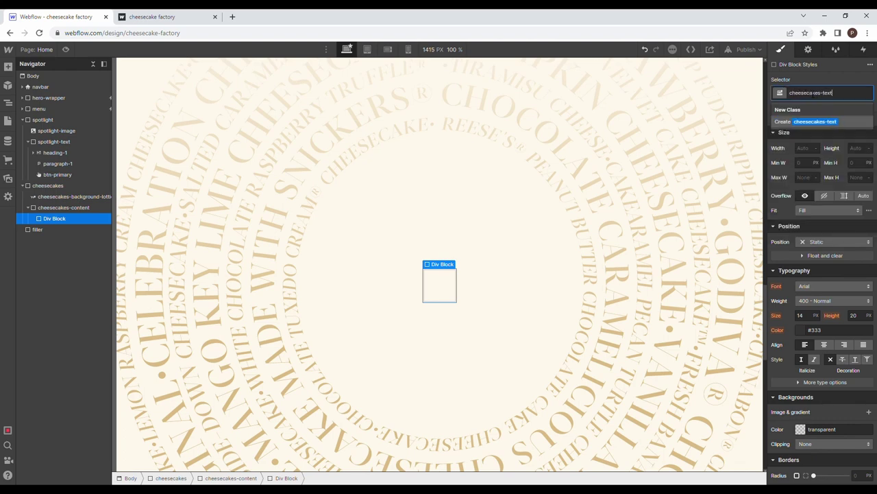
key("Return")
left_click(806, 287)
type("50%")
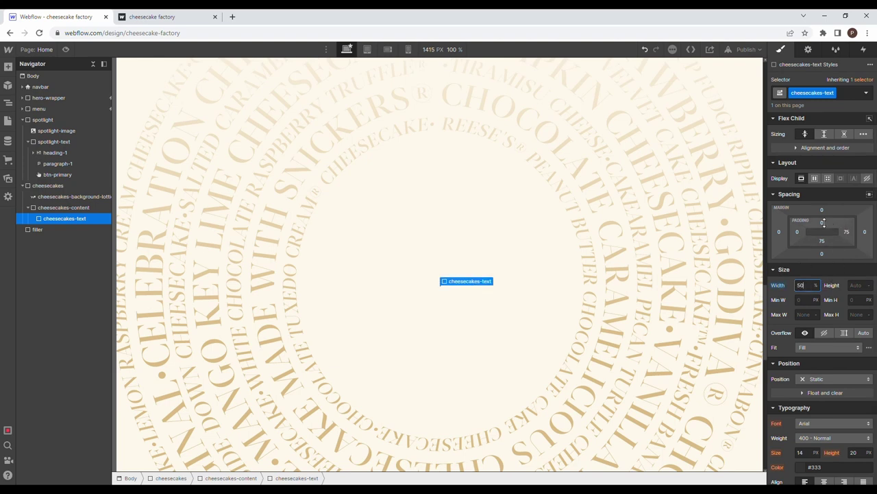
Step: Make cheesecakes-text a vertical flex container centered both ways, then add a Heading
left_click(815, 179)
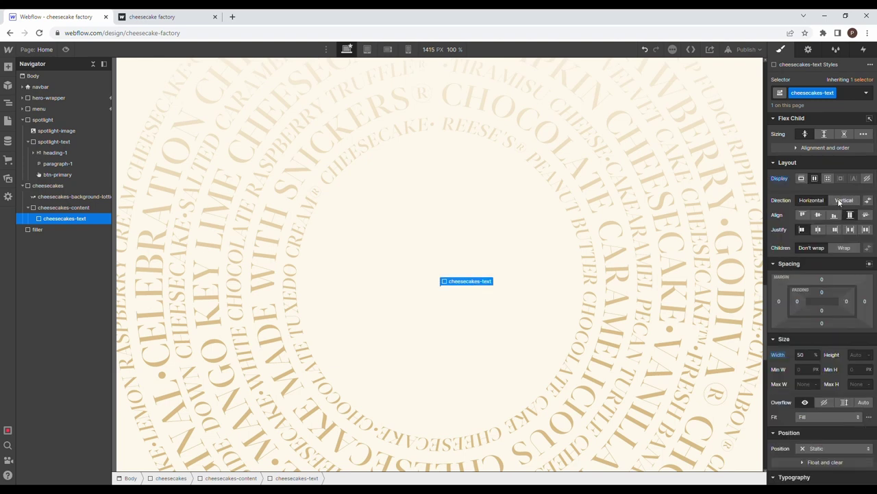
left_click(840, 201)
left_click(820, 216)
left_click(818, 230)
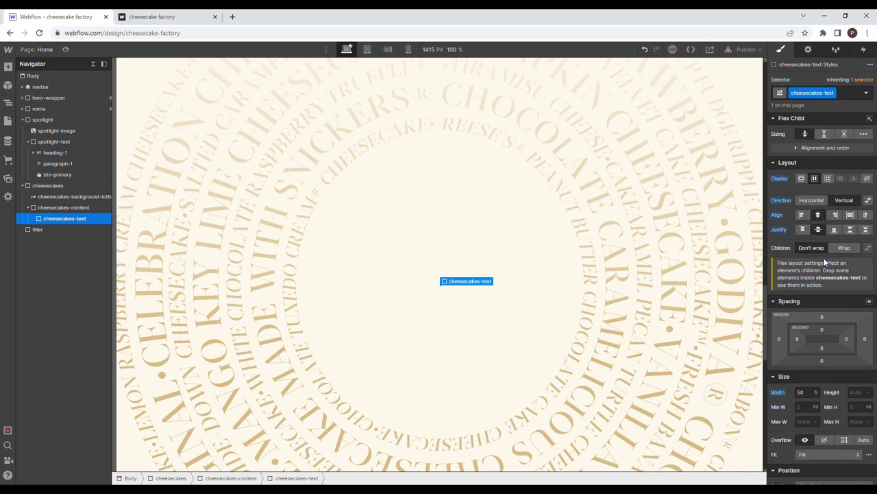
left_click(8, 67)
left_click_drag(49, 327, 90, 233)
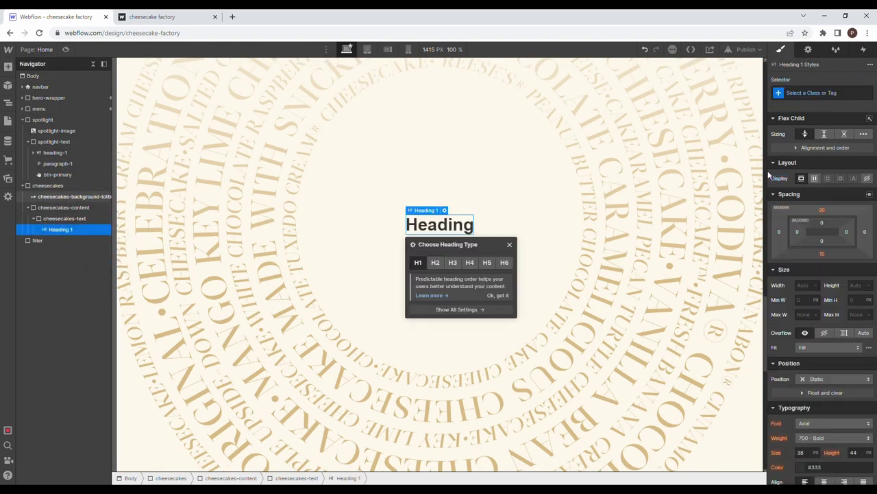
Step: Apply heading-1 with the new combo class cheesecake-heading to the heading
left_click(807, 96)
type("heading")
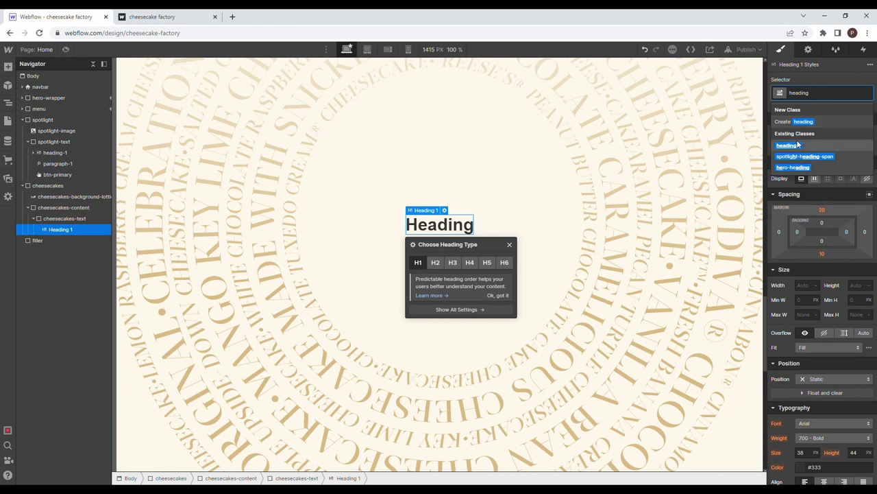
left_click(798, 144)
left_click(832, 96)
type("cheesecake-heading")
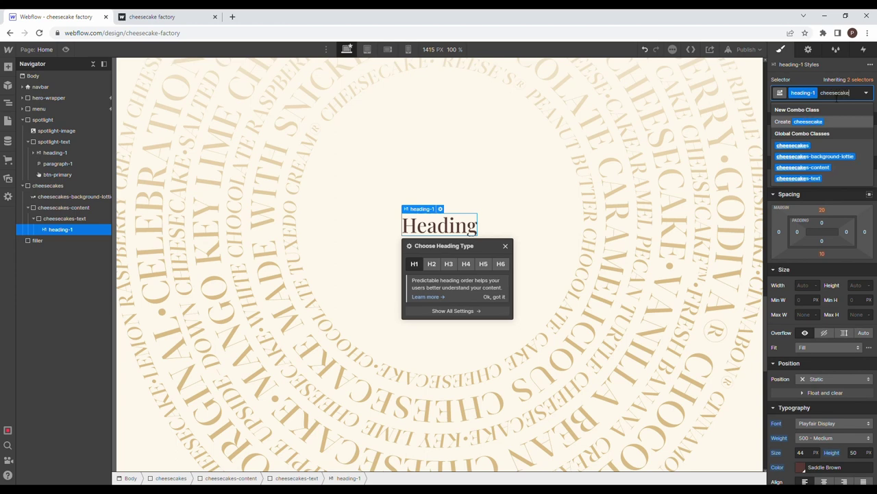
left_click(842, 122)
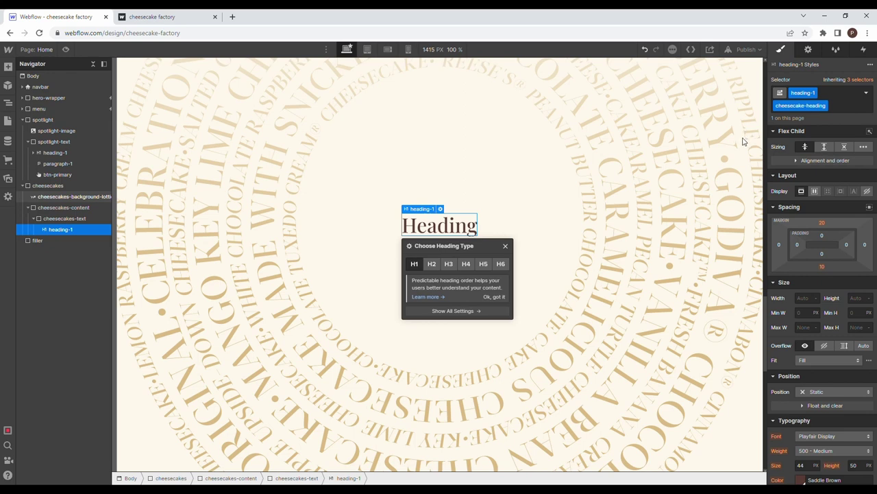
Step: Set the heading to 80 px, 700 Bold, with 85 px line height
left_click(802, 465)
type("80")
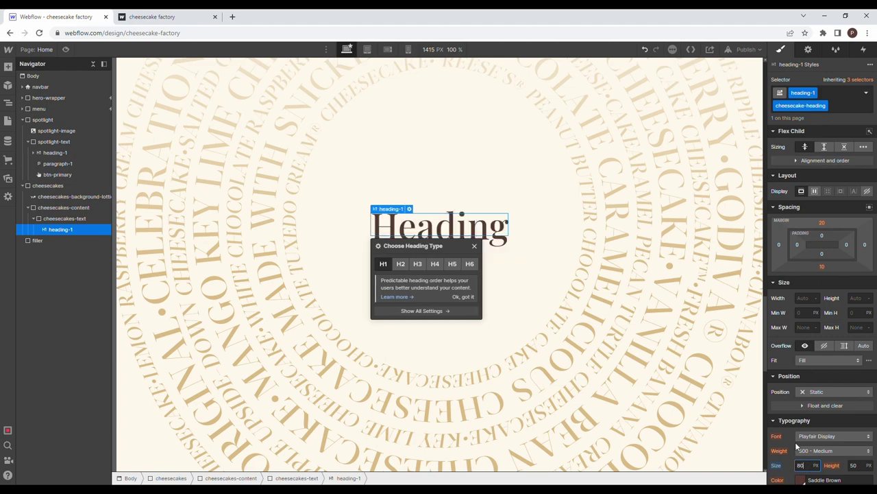
left_click(137, 14)
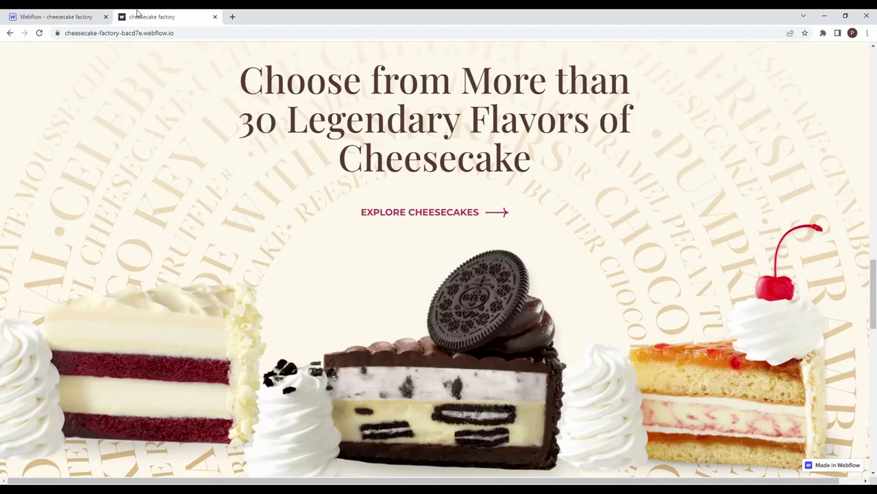
left_click(55, 16)
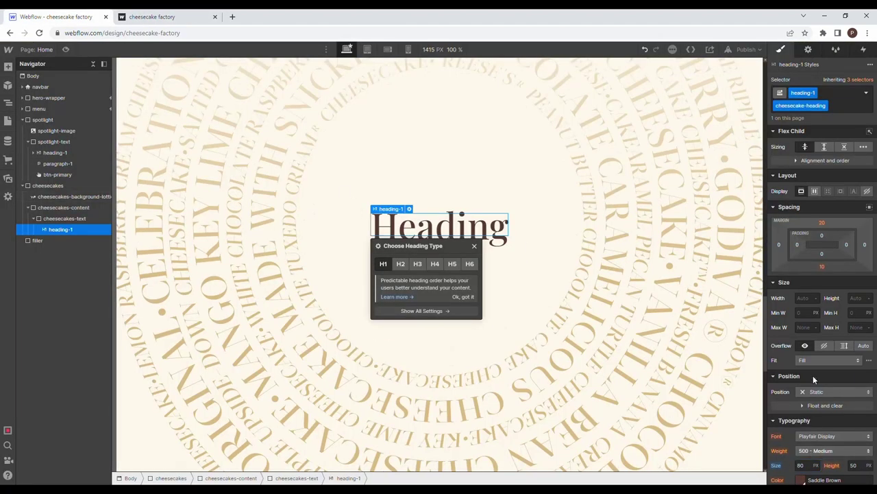
left_click(820, 451)
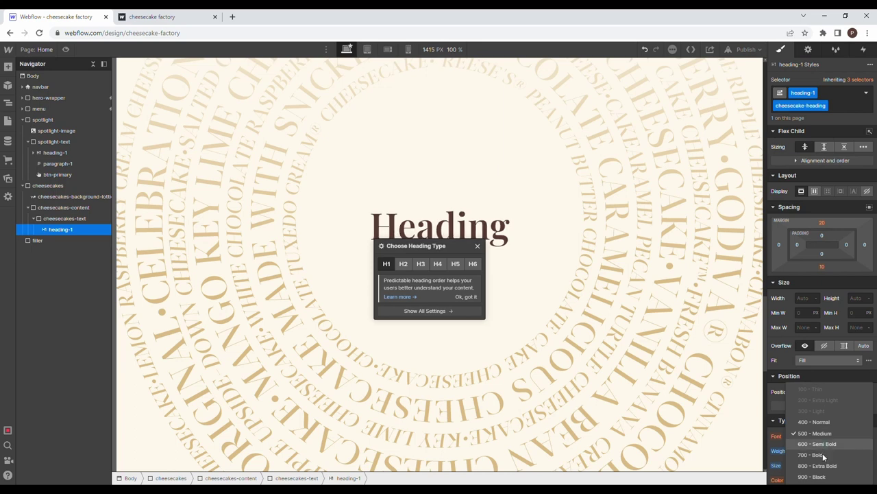
left_click(823, 455)
scroll(821, 334, "down", 2)
scroll(820, 333, "down", 1)
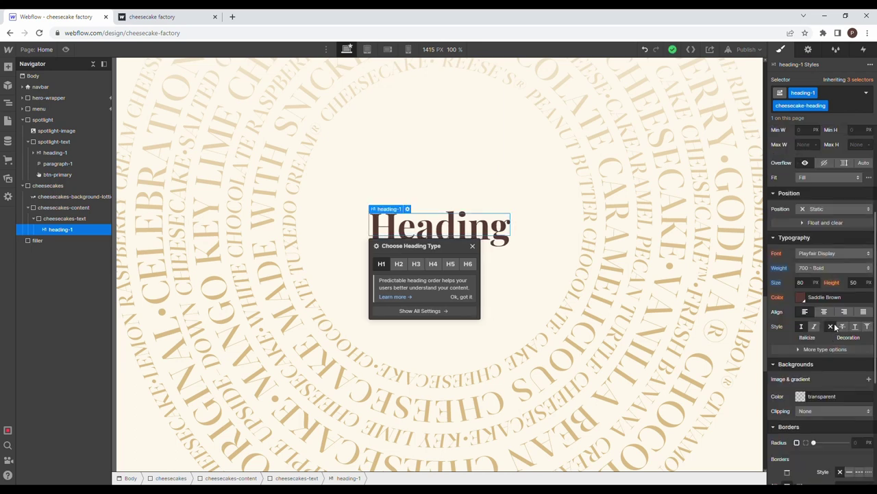
left_click(855, 284)
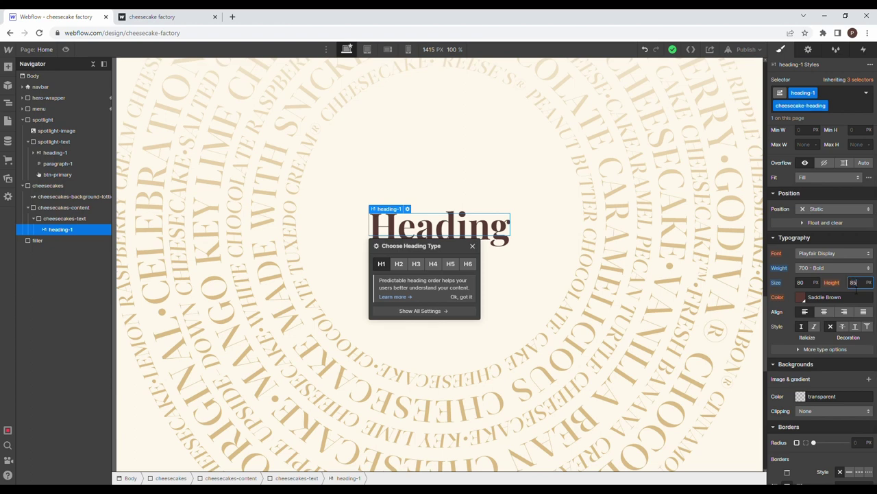
key("Return")
Step: Paste 'Choose from More than 30 Legendary Flavors of Cheesecake' as the text and center it
key("ctrl+Tab")
left_click_drag(530, 171, 79, 12)
key("ctrl+c")
left_click(79, 11)
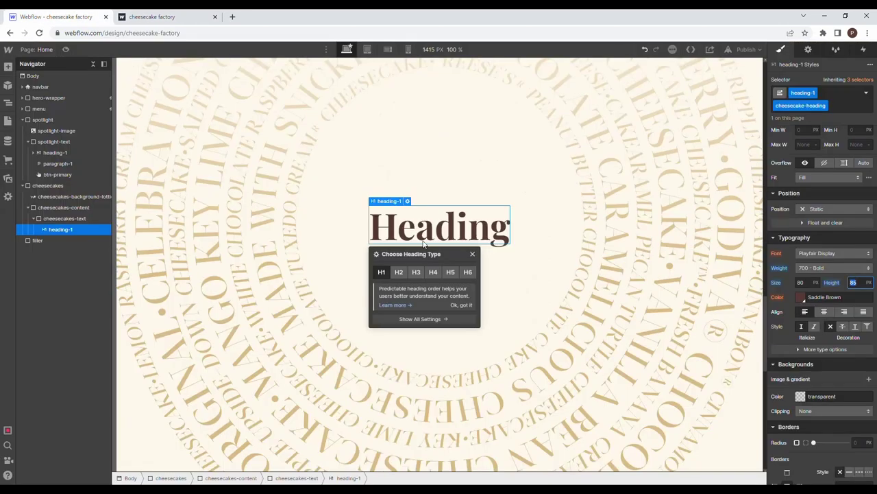
double_click(428, 235)
key("ctrl+v")
left_click(505, 270)
left_click(504, 269)
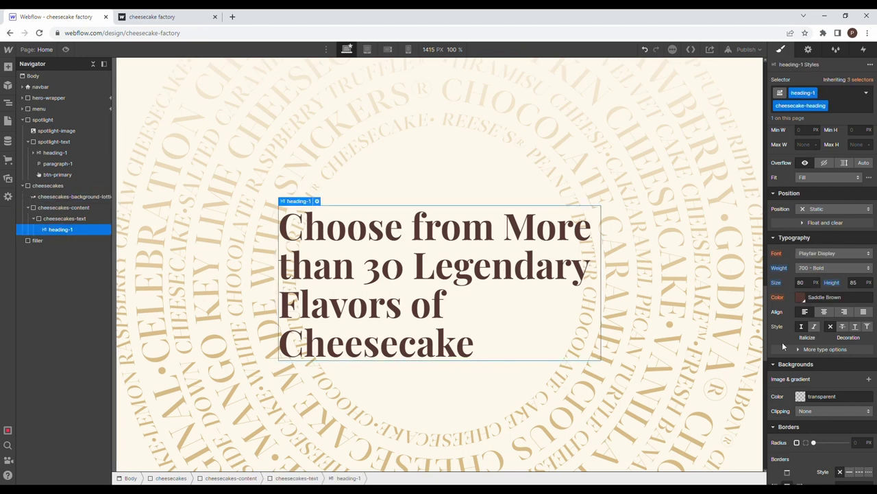
left_click(824, 311)
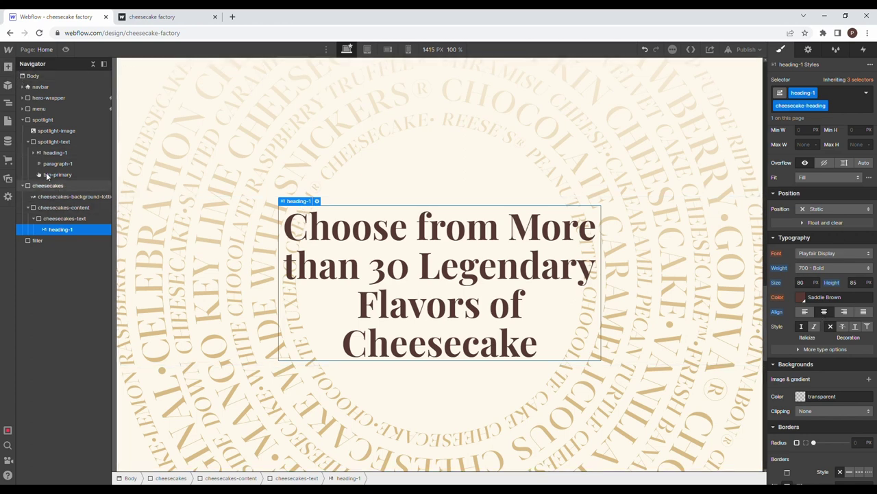
Step: Copy the EXPLORE MENU link from menu-text and paste it into cheesecakes-text below the heading
left_click(22, 109)
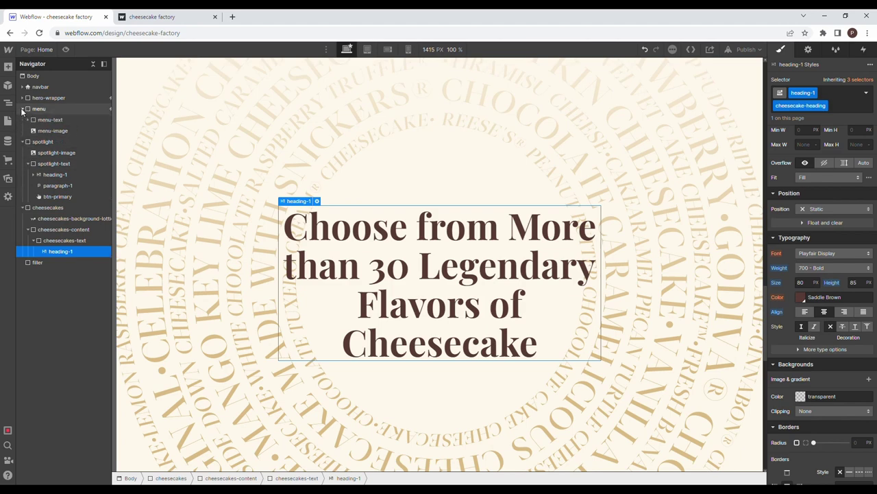
left_click(28, 119)
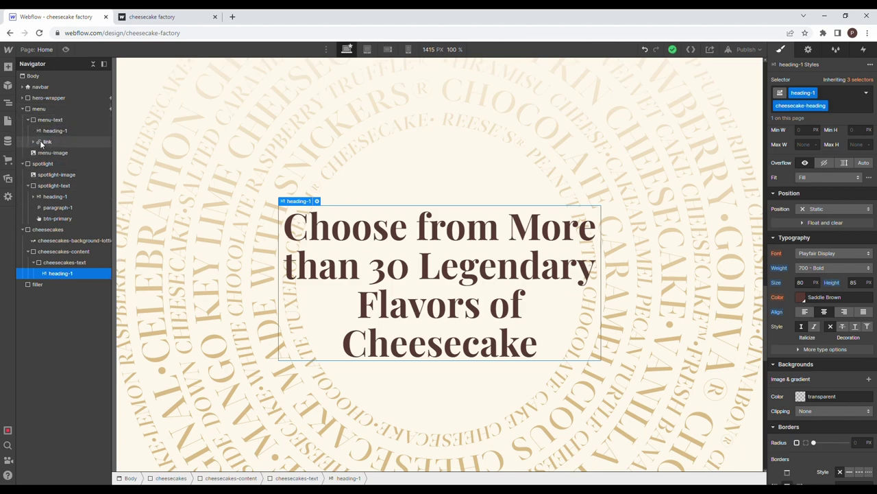
left_click(39, 141)
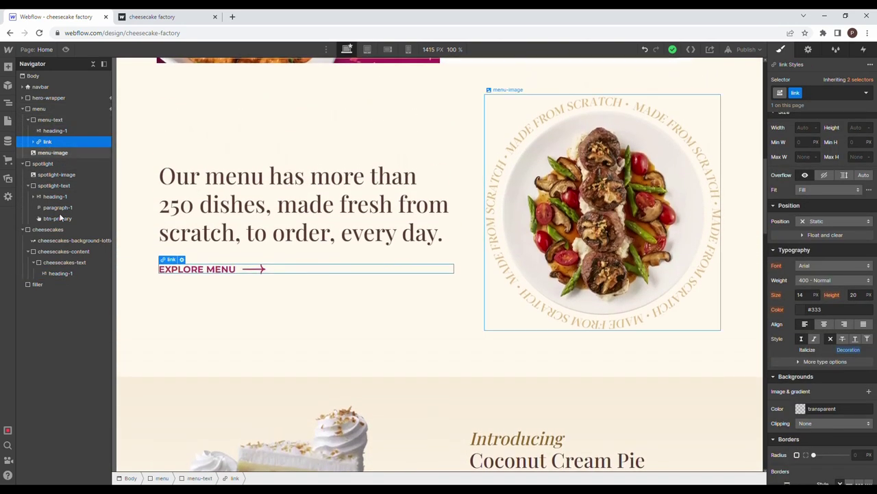
left_click(56, 229)
left_click(63, 261)
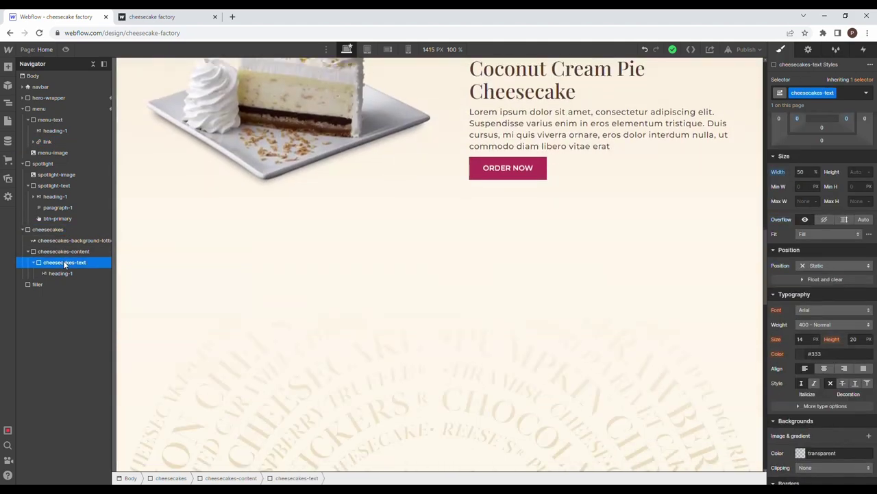
key("ctrl+v")
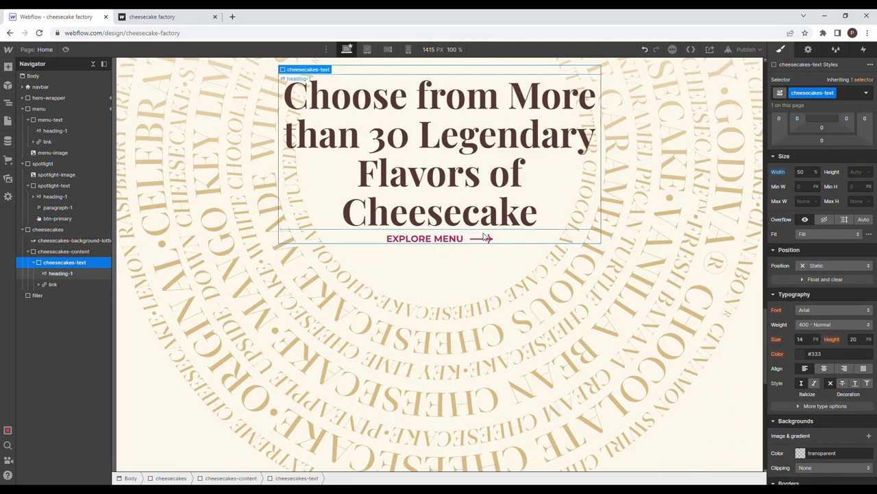
Step: Give the cheesecake heading a 70 px bottom margin
left_click(501, 199)
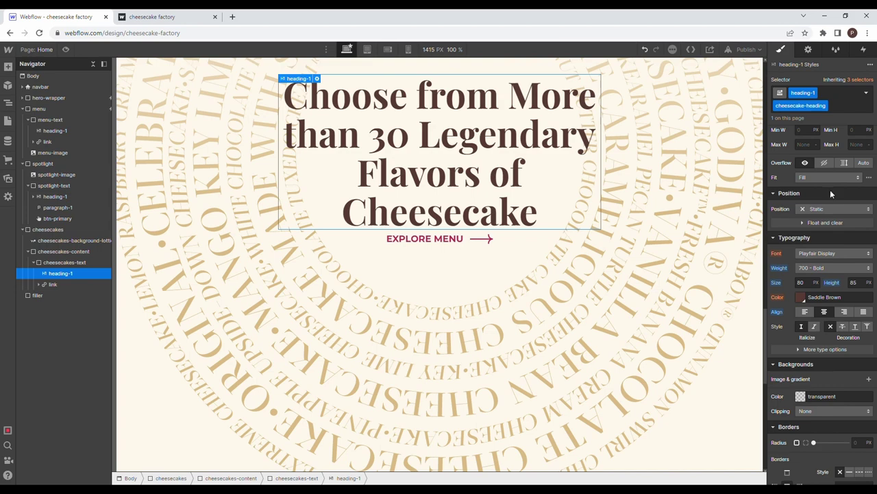
scroll(831, 215, "up", 3)
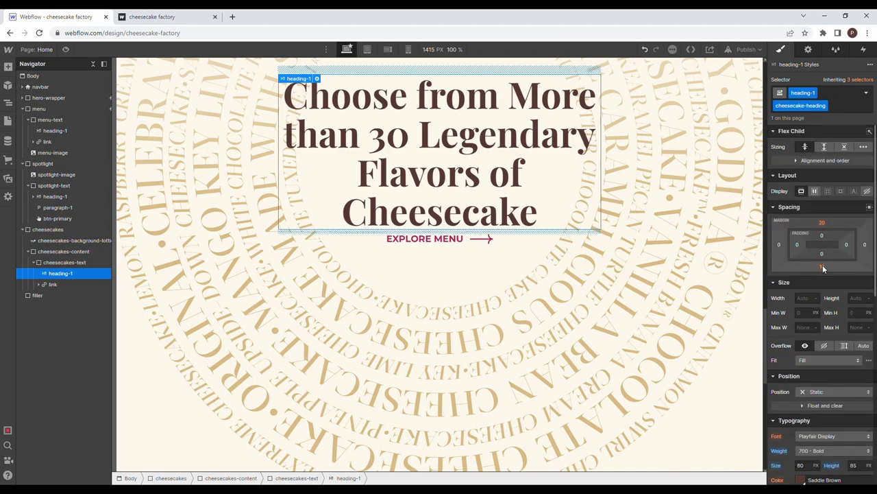
left_click(823, 266)
type("70")
key("Return")
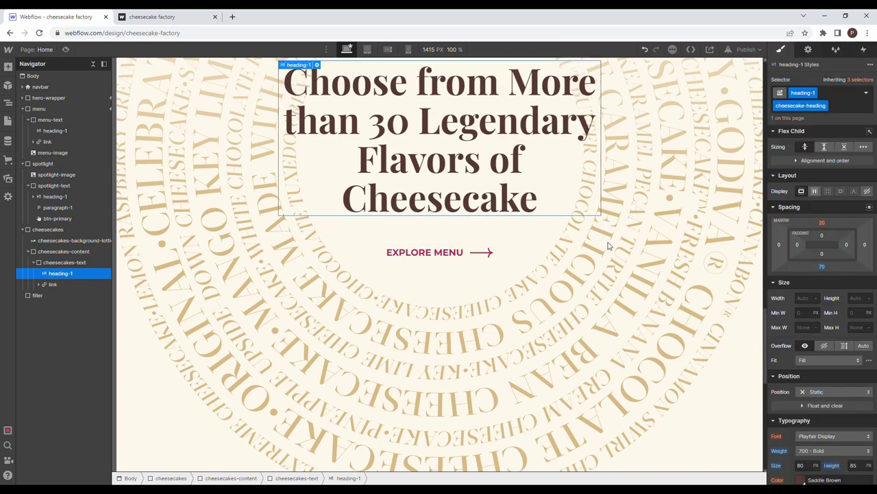
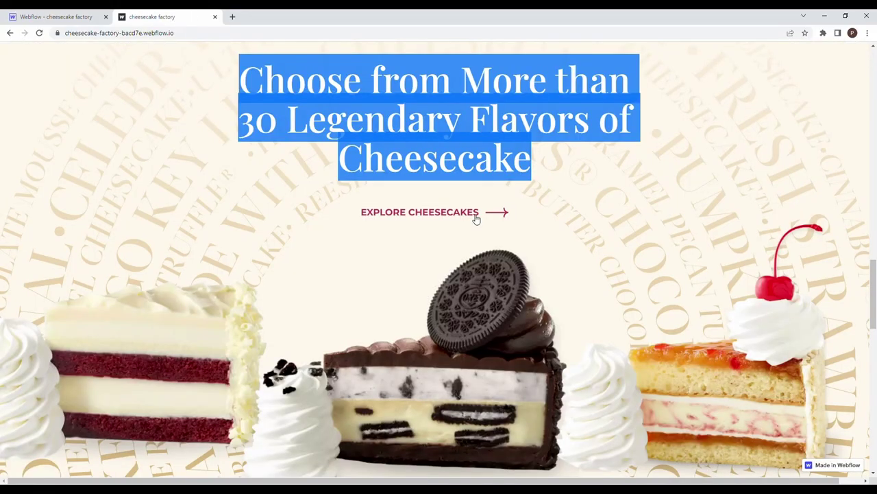
Step: Leave the published site and return to the 'Webflow - cheesecake factory' Designer tab
scroll(482, 241, "down", 2)
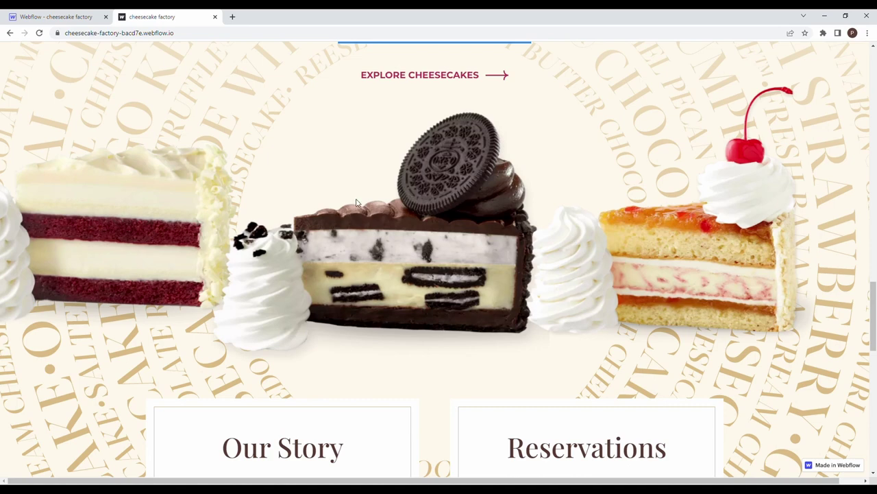
left_click(52, 16)
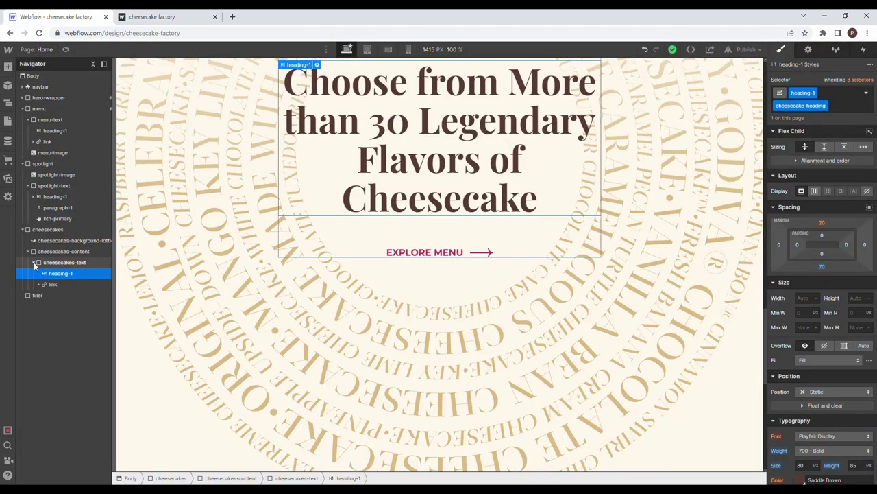
Step: Add a Div Block below cheesecakes-text with class cheesecakes-images, Display Flex and Align Center
left_click(8, 67)
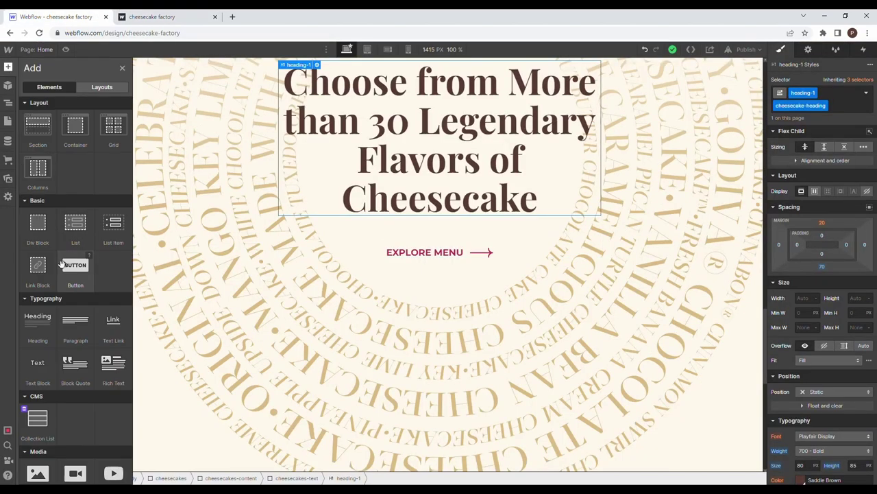
left_click_drag(114, 246, 98, 275)
left_click(823, 93)
type("chee")
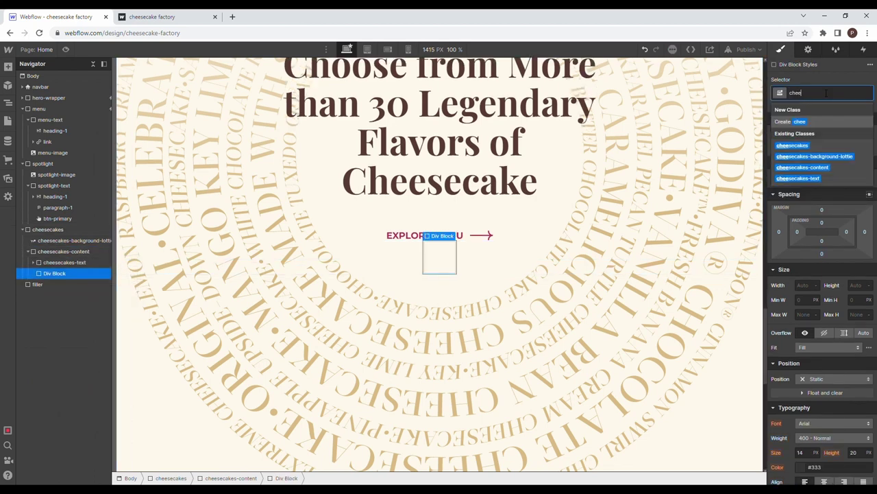
type("secakes-images")
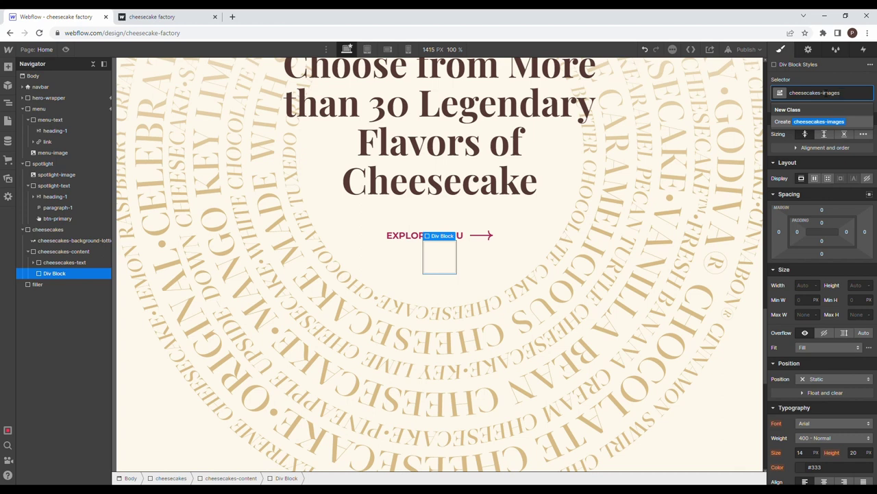
key("Return")
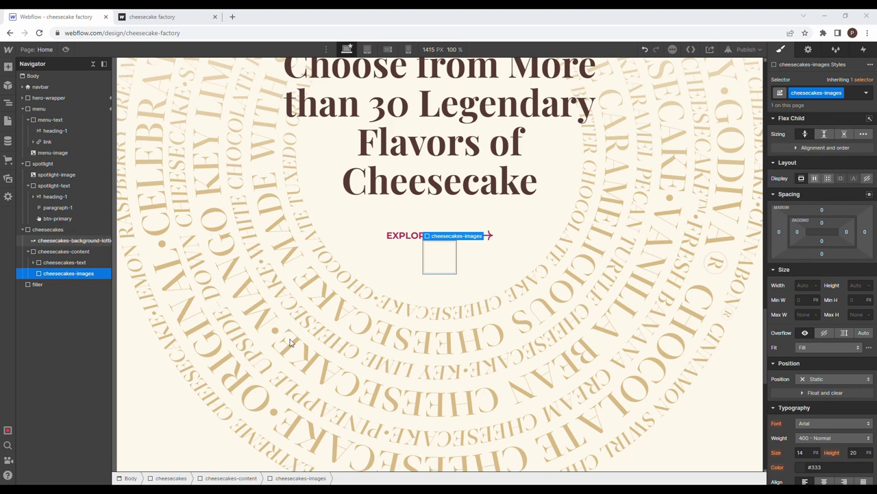
left_click(814, 179)
left_click(818, 215)
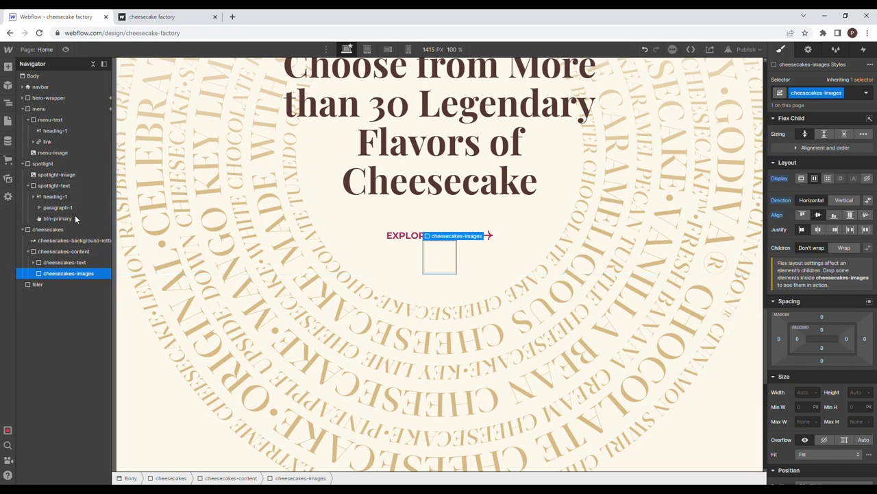
Step: Place the Oreo cheesecake slice image from Assets inside cheesecakes-images
left_click(8, 177)
left_click_drag(77, 249, 91, 289)
left_click(812, 100)
Step: Give the Oreo image class cheesecake-image with 700px min width and -140 left margin
type("cheesecake-image")
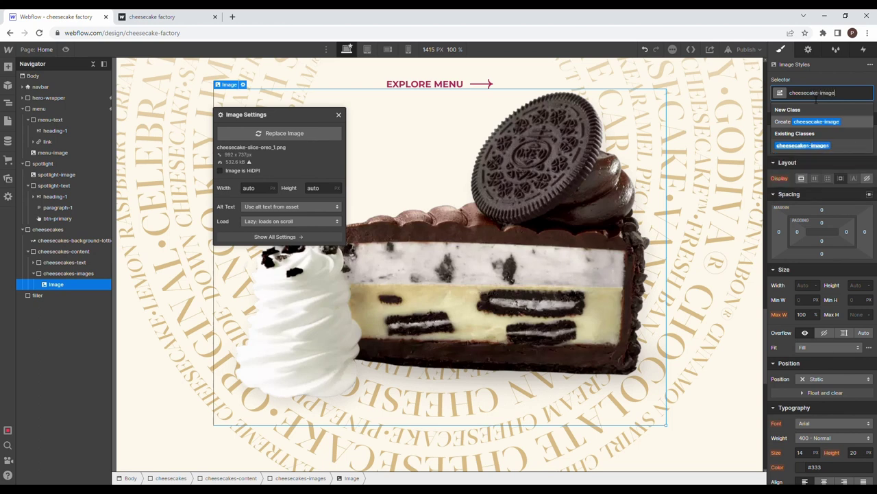
key("Return")
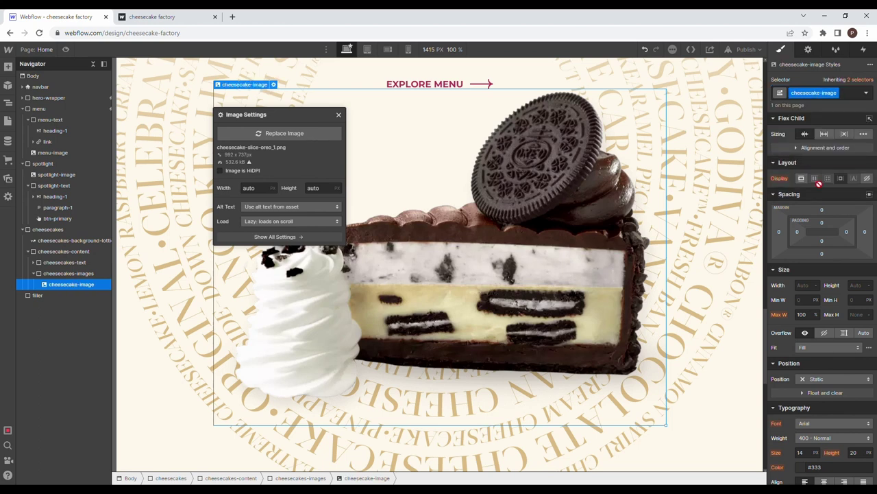
left_click(803, 287)
type("700px")
key("Return")
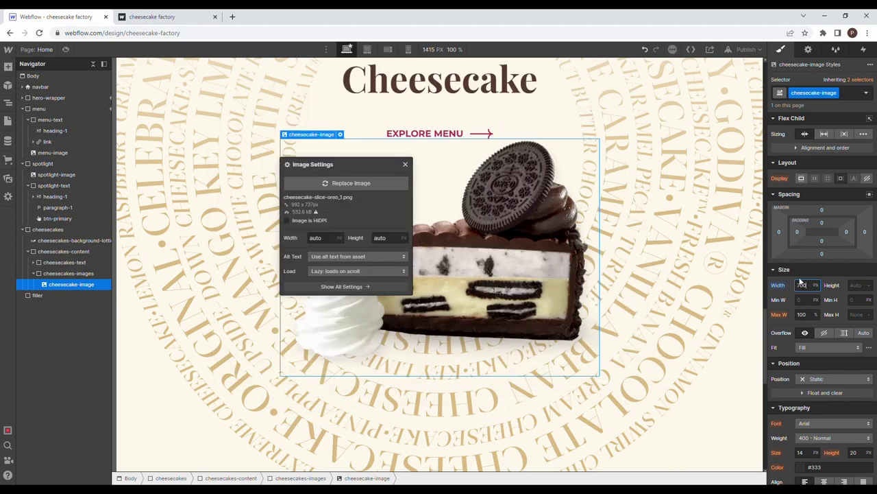
left_click(779, 231)
type("-140")
key("Return")
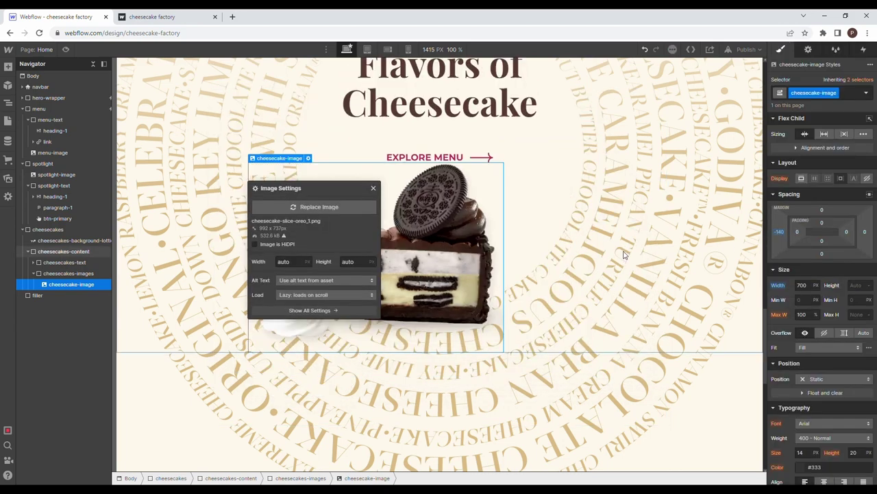
Step: Reset the image's Width back to Auto in the size settings
scroll(625, 245, "up", 2)
scroll(624, 245, "down", 2)
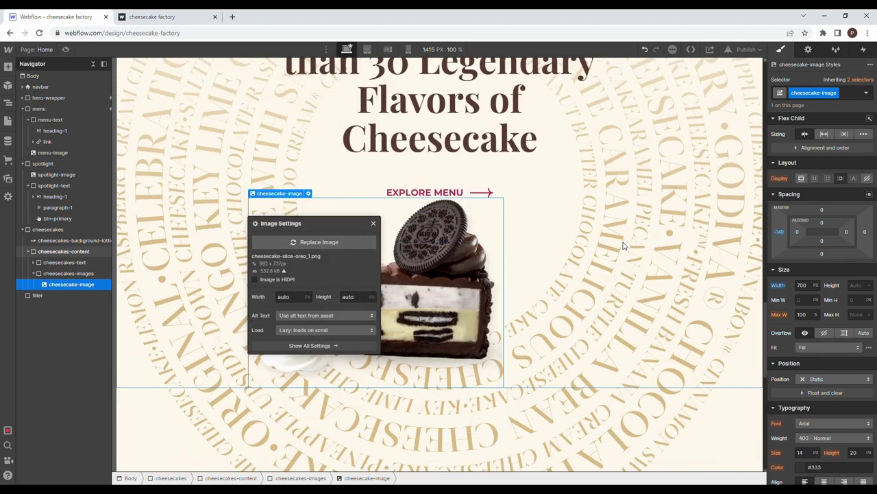
left_click(779, 288, "alt")
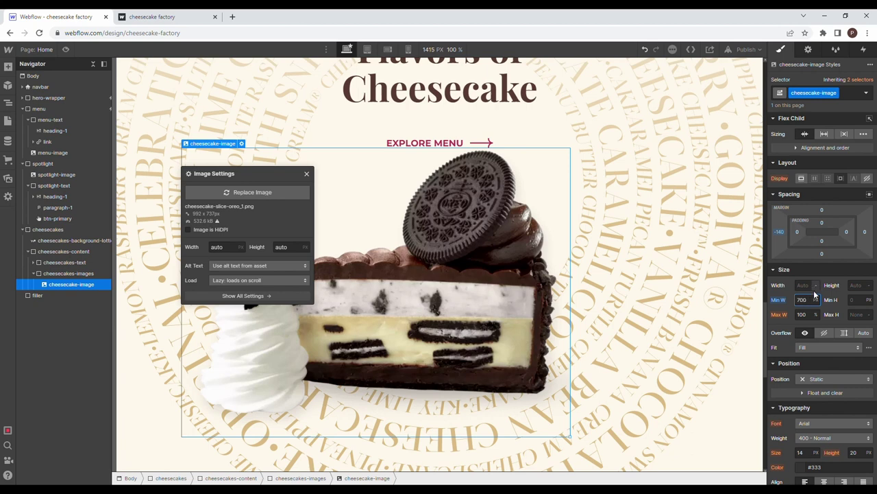
left_click(785, 270)
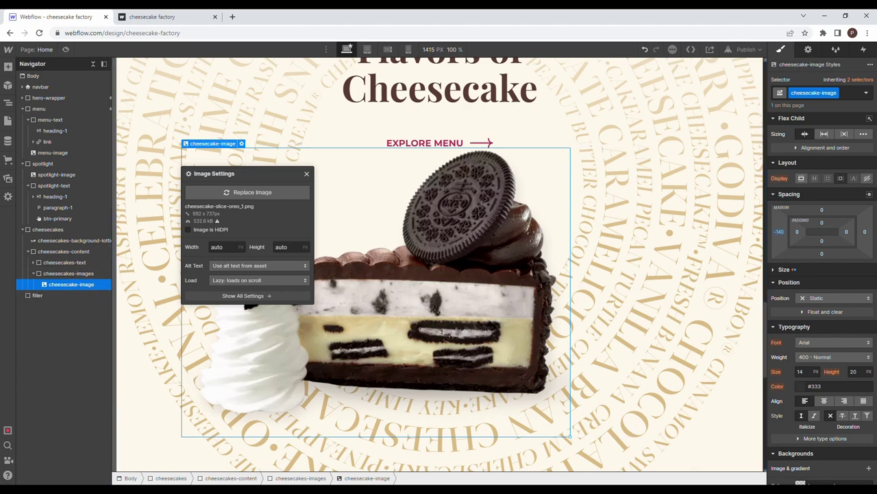
left_click(795, 273)
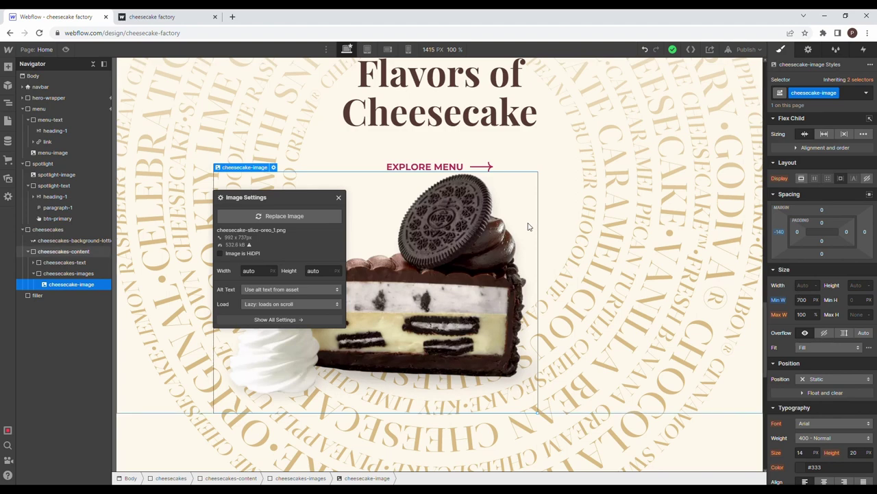
Step: Preview the page, compare with the published site, then exit preview
left_click(67, 50)
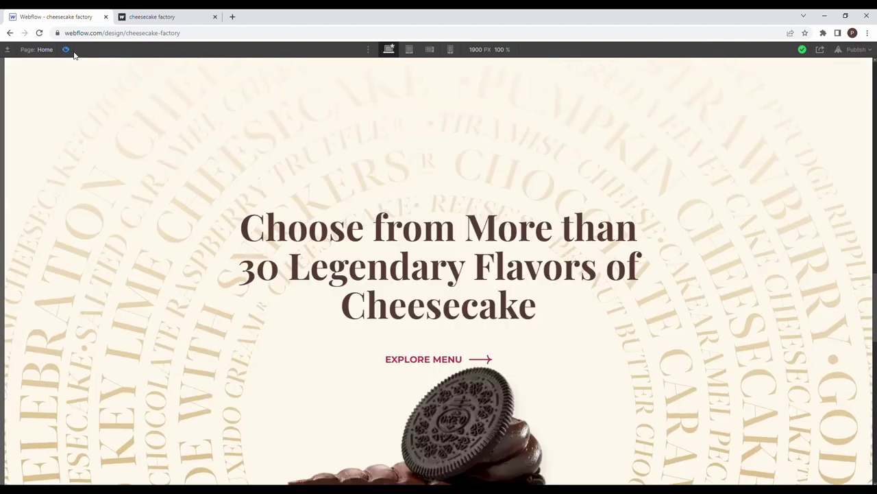
scroll(261, 184, "down", 3)
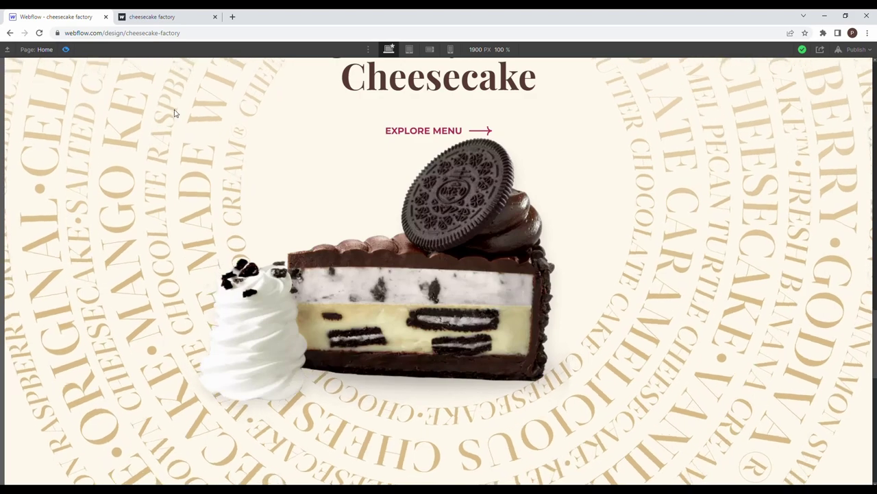
left_click(150, 13)
left_click(84, 15)
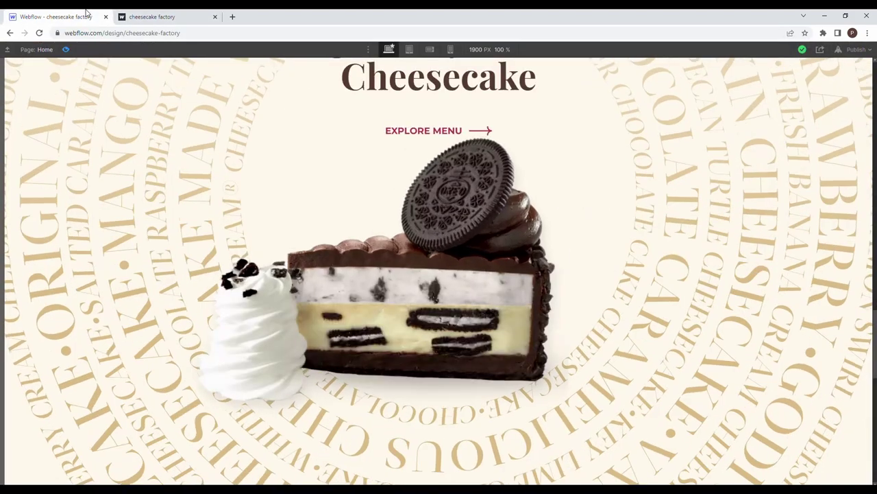
left_click(66, 49)
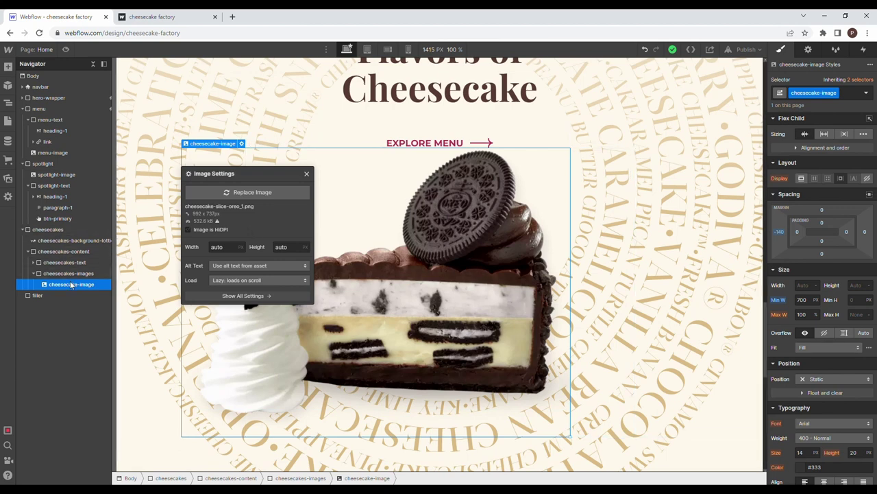
Step: Drag two more cheesecake slice images from Assets into cheesecakes-images
left_click(8, 178)
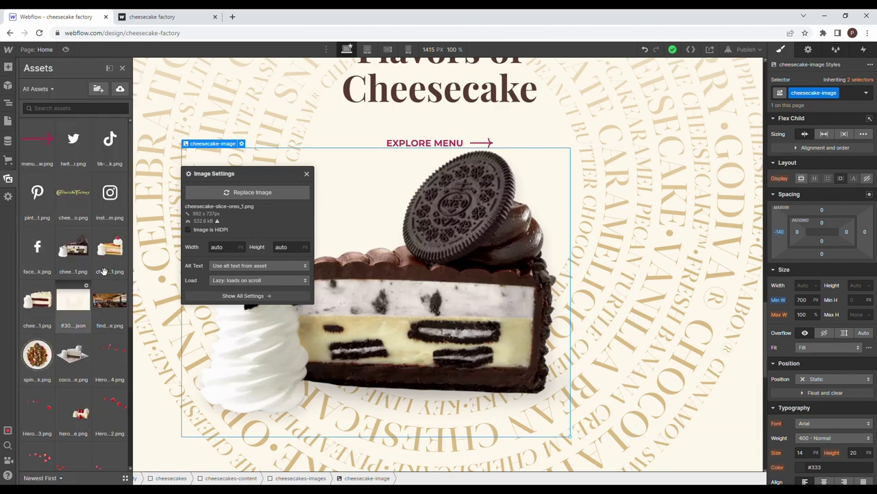
left_click_drag(87, 270, 96, 318)
left_click(7, 179)
Step: Apply the cheesecake-image class to both newly added cheesecake images
left_click(73, 283)
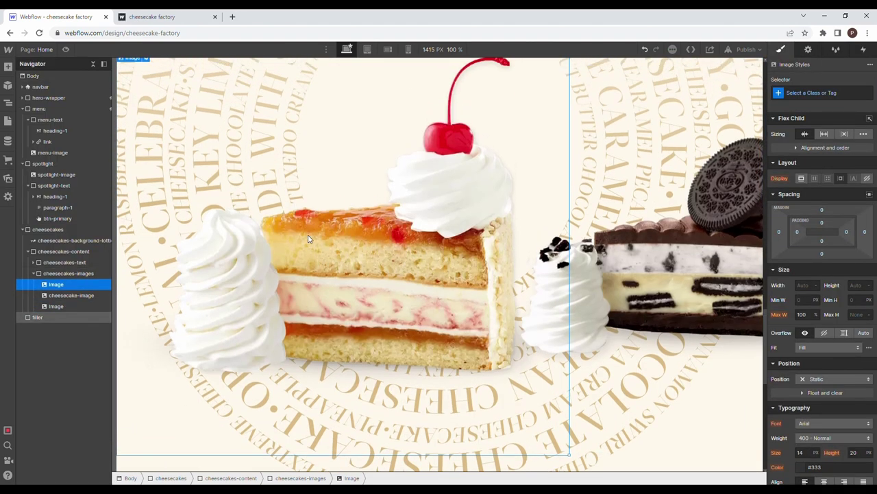
left_click(799, 96)
type("chee")
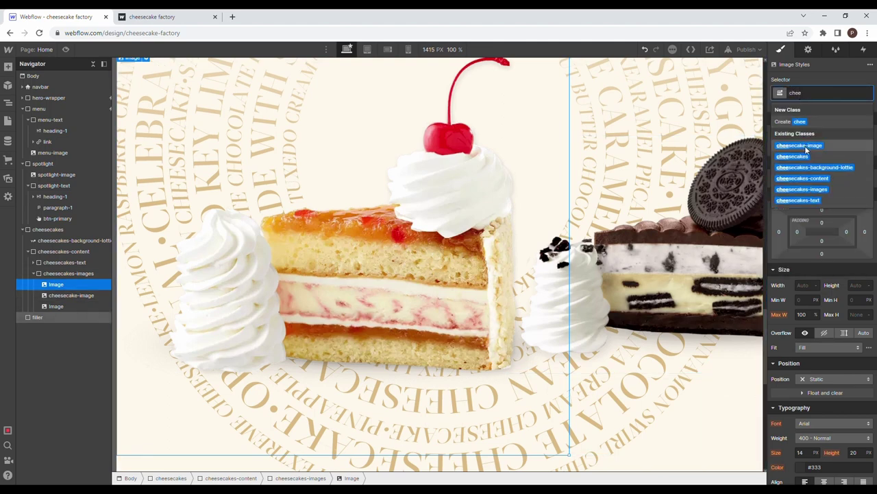
left_click(805, 145)
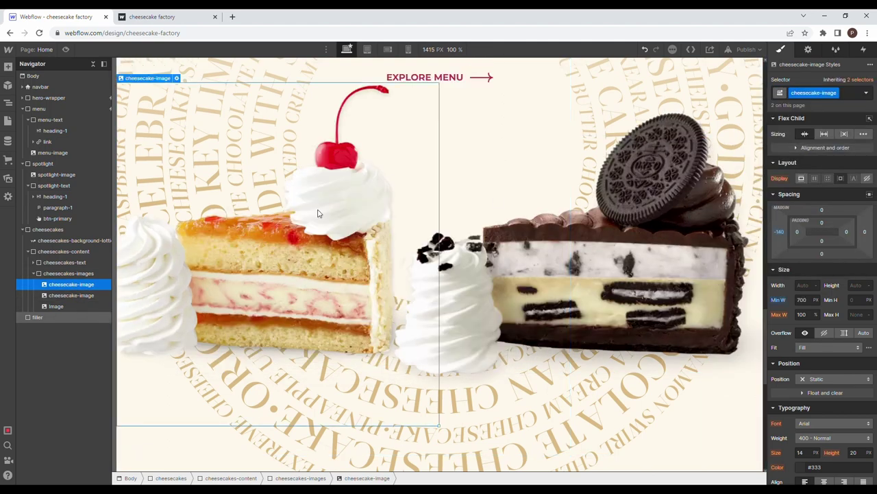
left_click(81, 306)
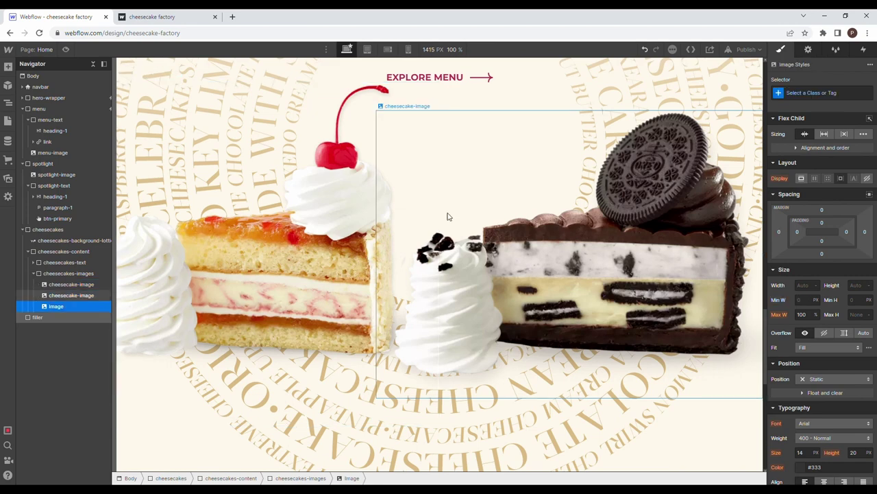
left_click(835, 95)
type("che")
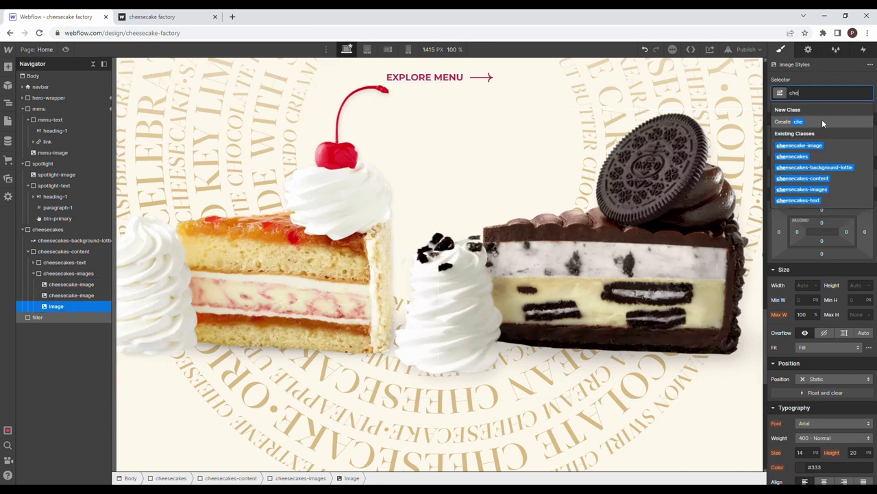
left_click(799, 145)
scroll(601, 172, "up", 3)
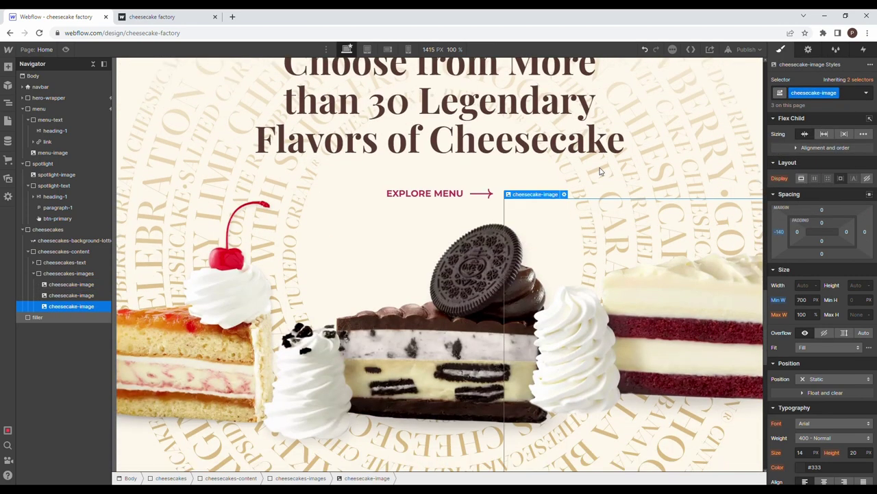
left_click(71, 273)
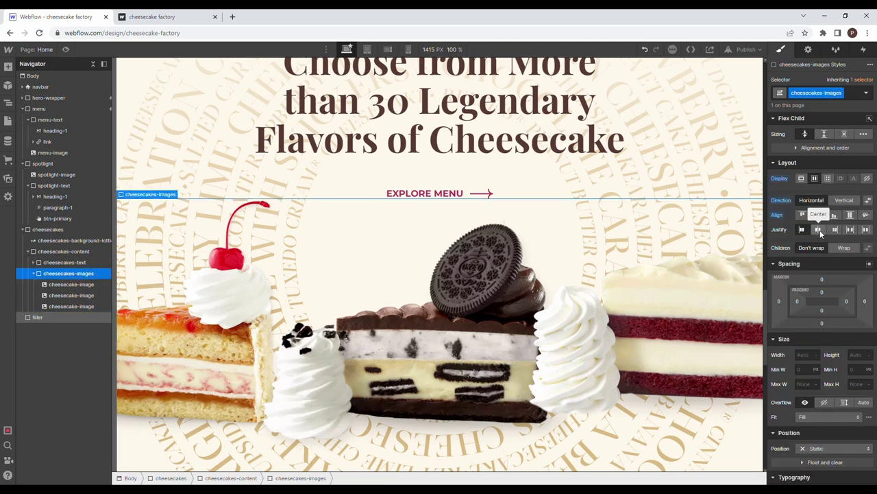
Step: Try alignment options on the cake images, restoring the accidentally deleted container and undoing a left-align
left_click(820, 231)
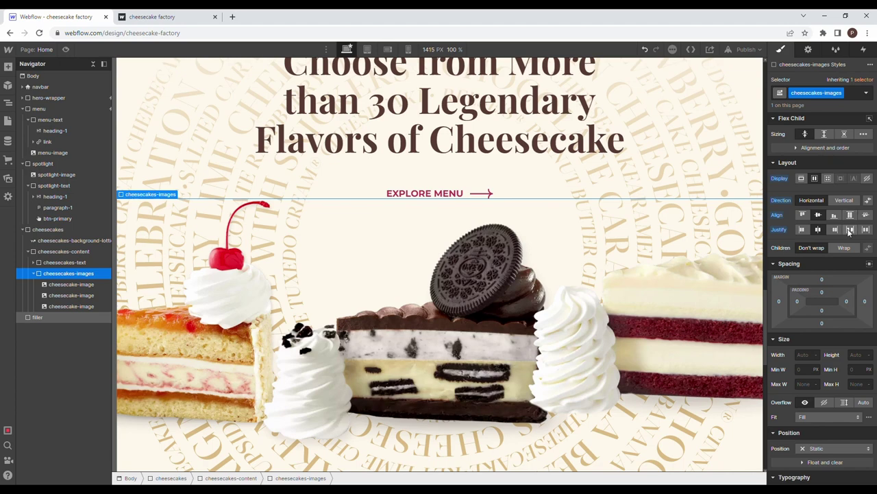
left_click(850, 215)
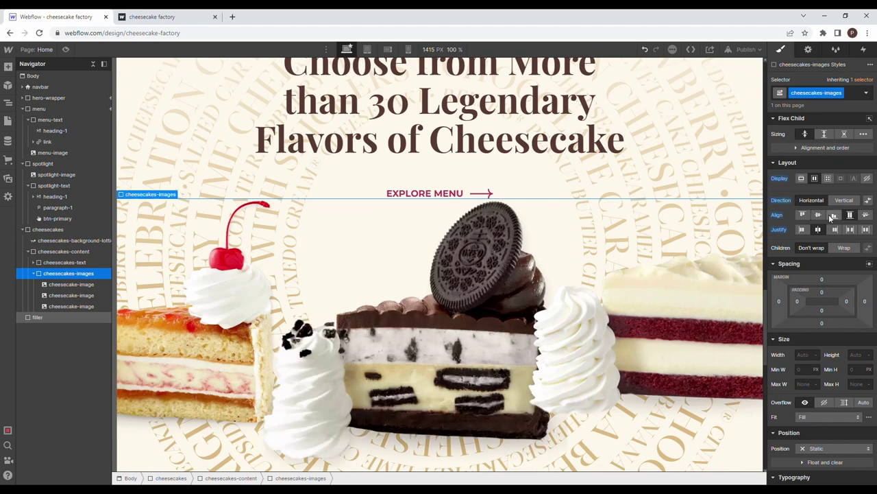
key("Delete")
key("ctrl+z")
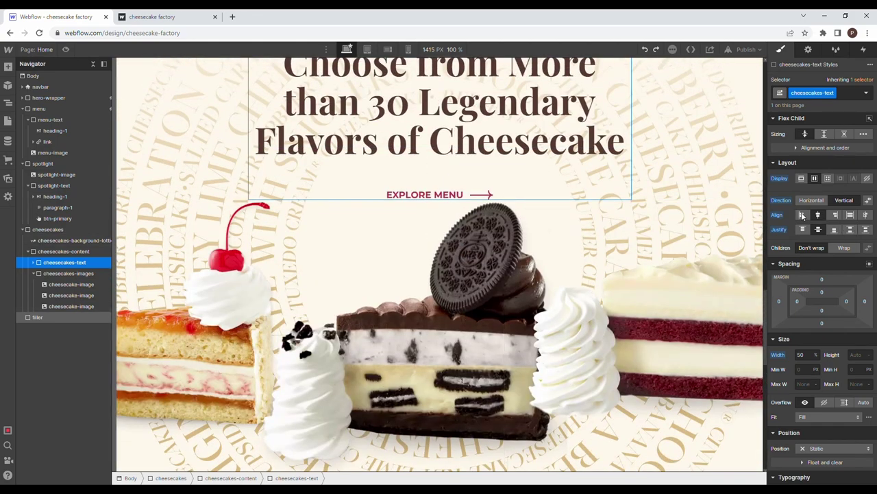
left_click(802, 215)
key("ctrl+z")
Step: Center the three cake images vertically in the horizontal cheesecakes-images row
left_click(467, 257)
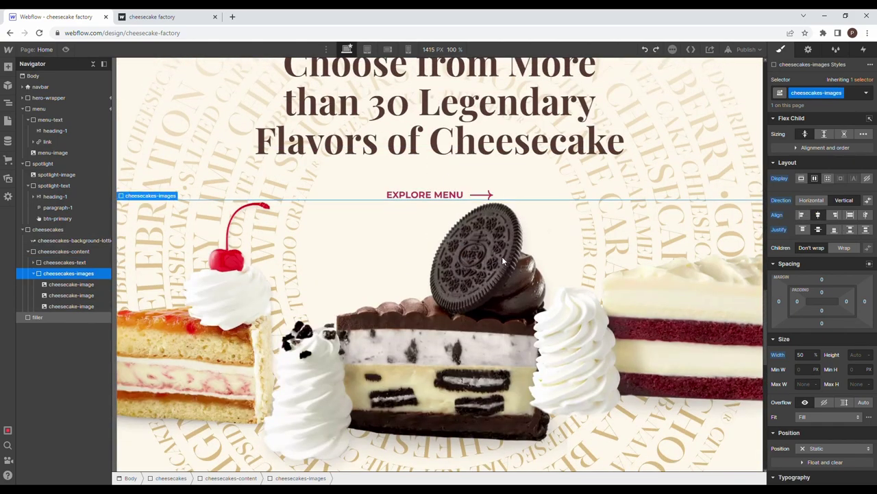
left_click(817, 216)
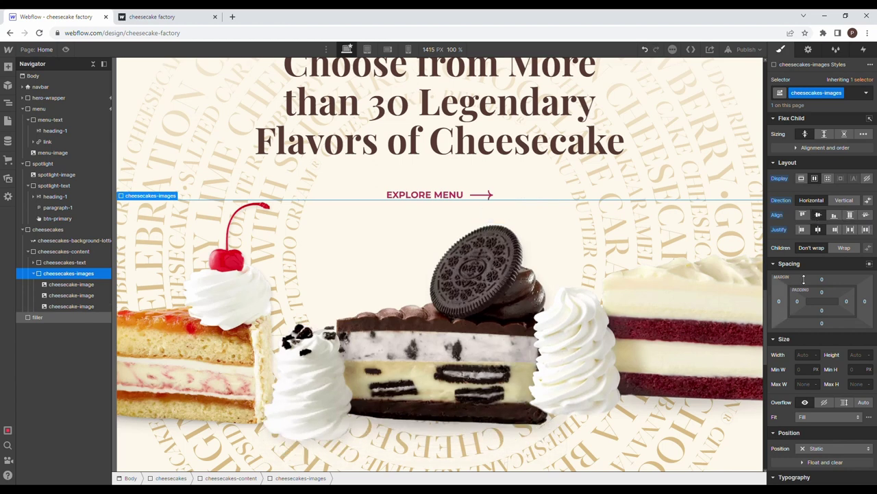
left_click(834, 215)
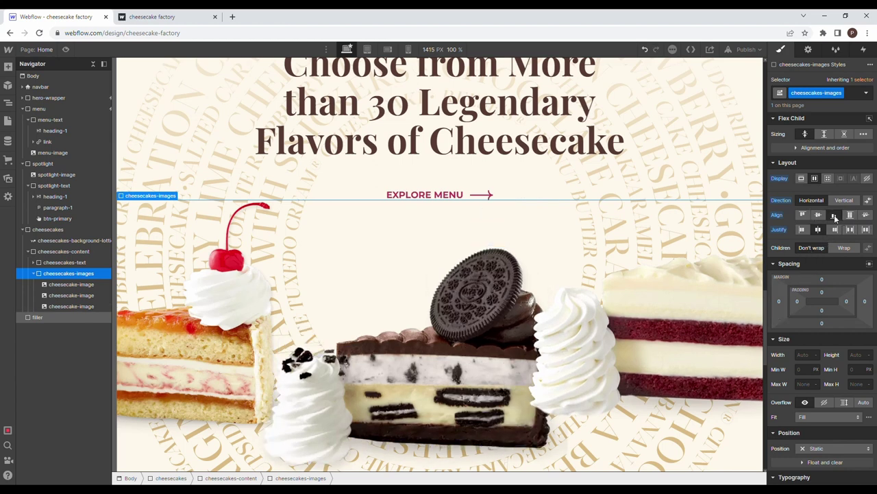
left_click(816, 215)
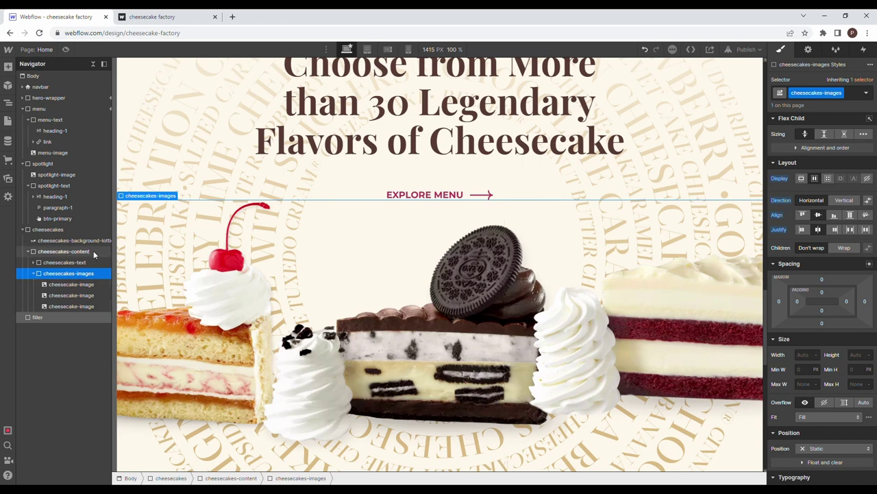
left_click(81, 230)
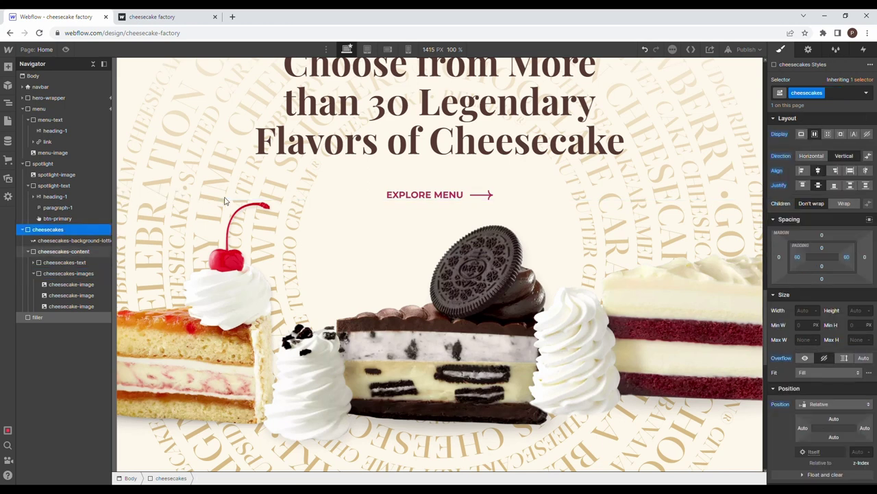
Step: Add a While scrolling in view trigger to the cheesecakes section that plays a scroll animation
left_click(864, 50)
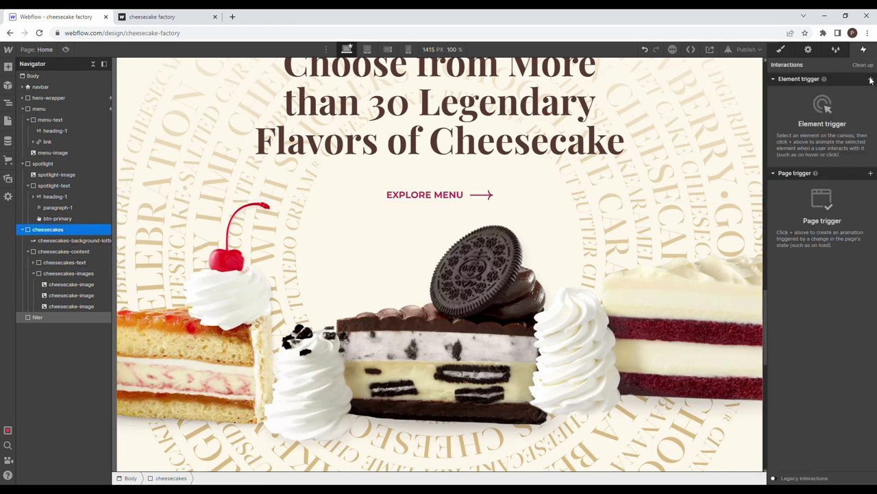
left_click(870, 79)
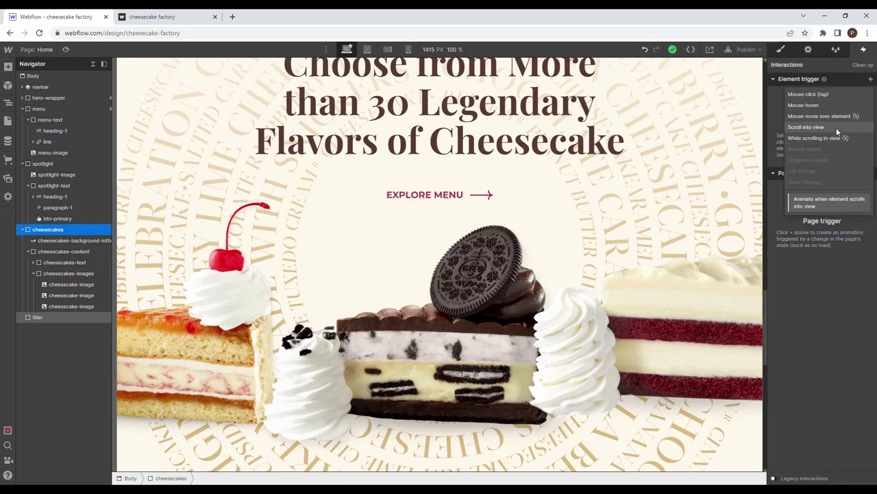
left_click(837, 138)
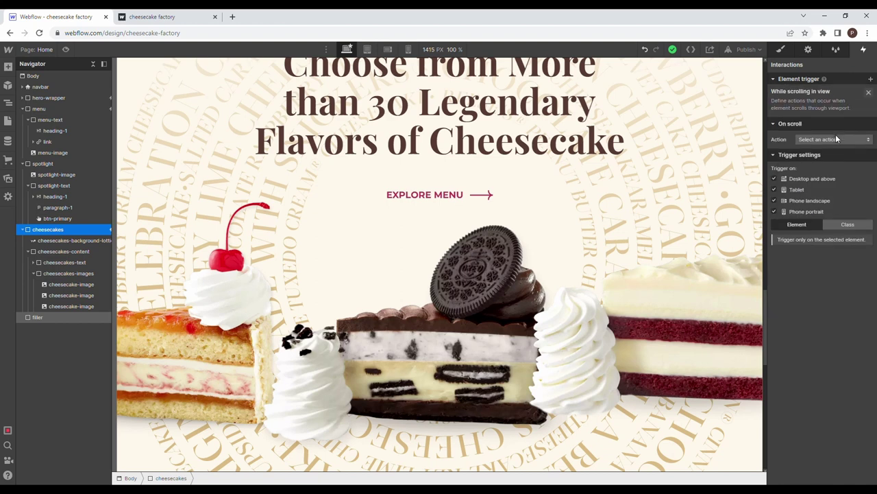
left_click(847, 129)
left_click(842, 149)
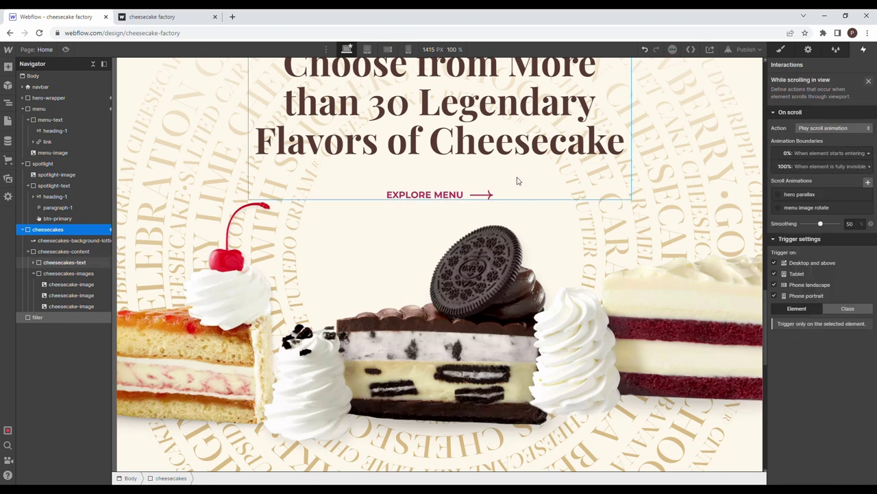
left_click(88, 271)
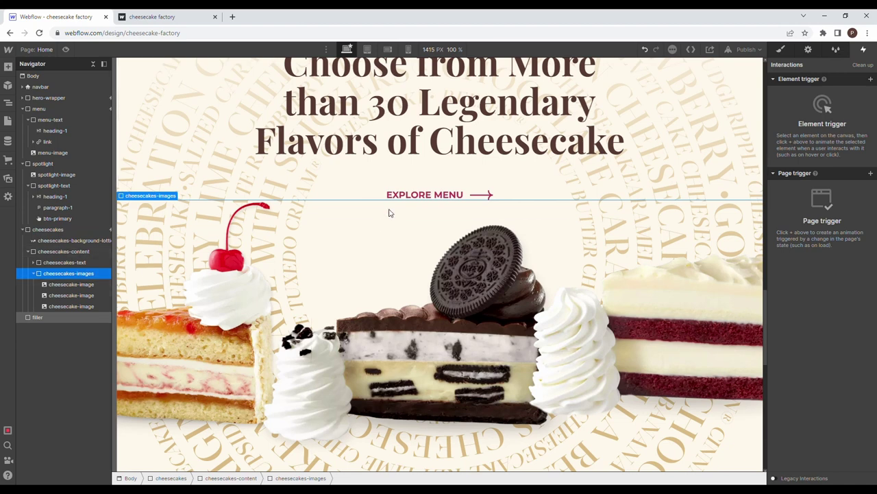
left_click(94, 230)
left_click(823, 94)
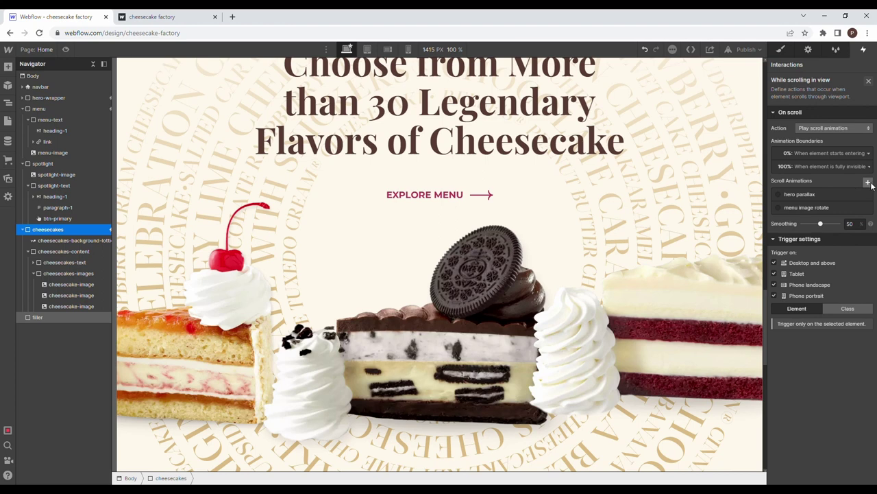
Step: Create the 'cheesecake images move' animation with a Move action on cheesecakes-images at X 0
left_click(868, 183)
type("cr")
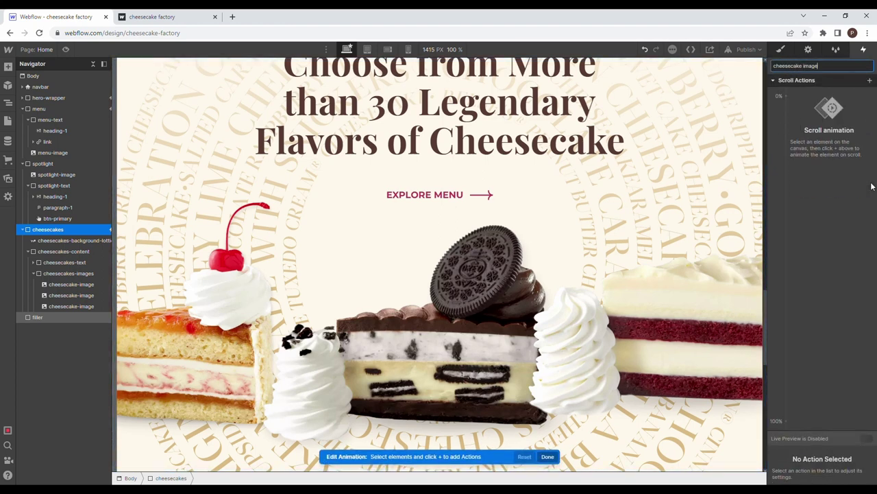
key("Return")
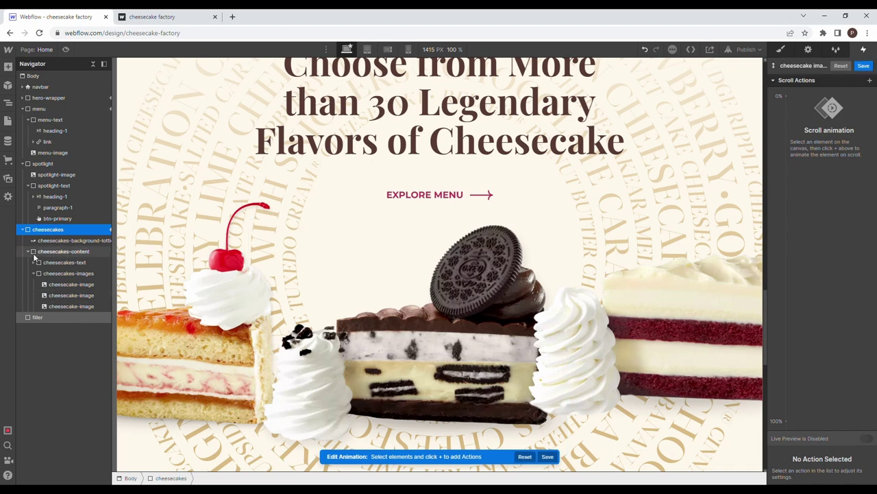
left_click(67, 272)
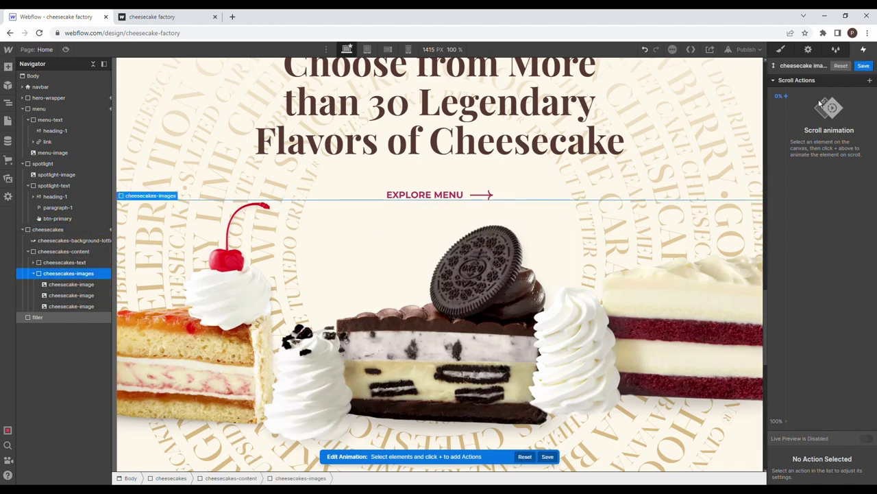
left_click(786, 96)
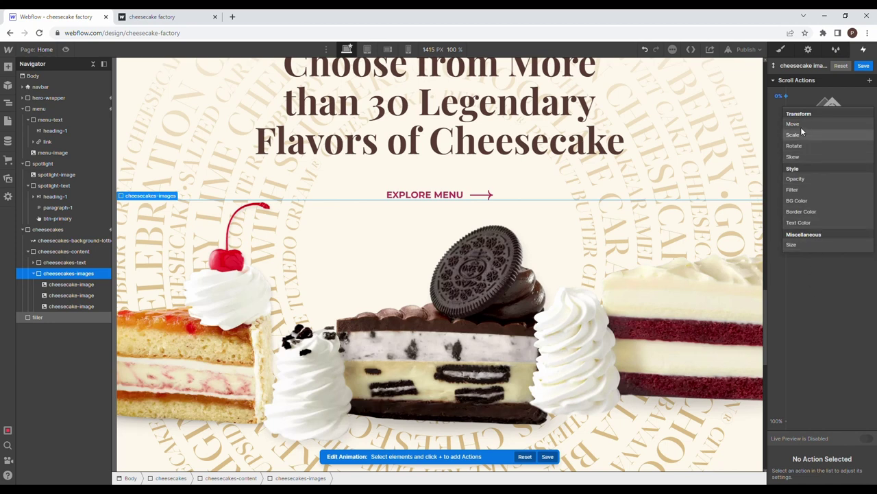
key("Return")
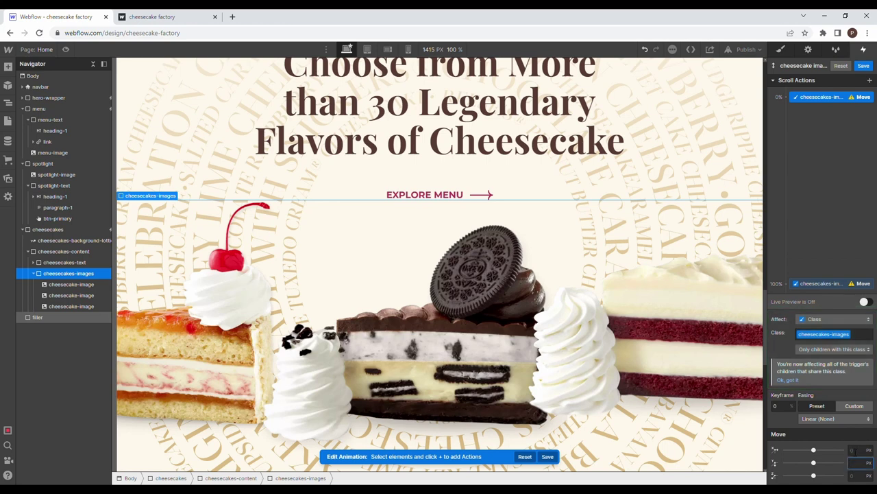
type("0")
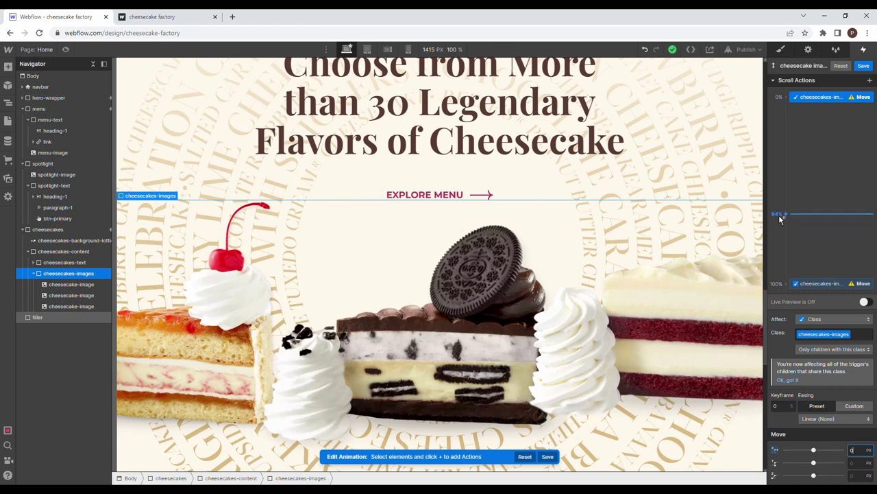
Step: Set the end keyframe to 50% with a negative X move and the start keyframe to 20%
left_click(802, 282)
left_click(790, 409)
type("50")
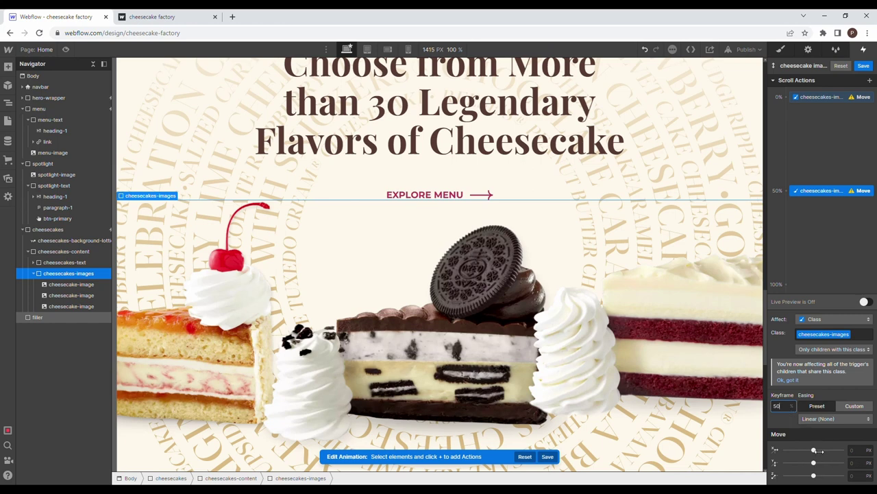
left_click_drag(816, 450, 809, 451)
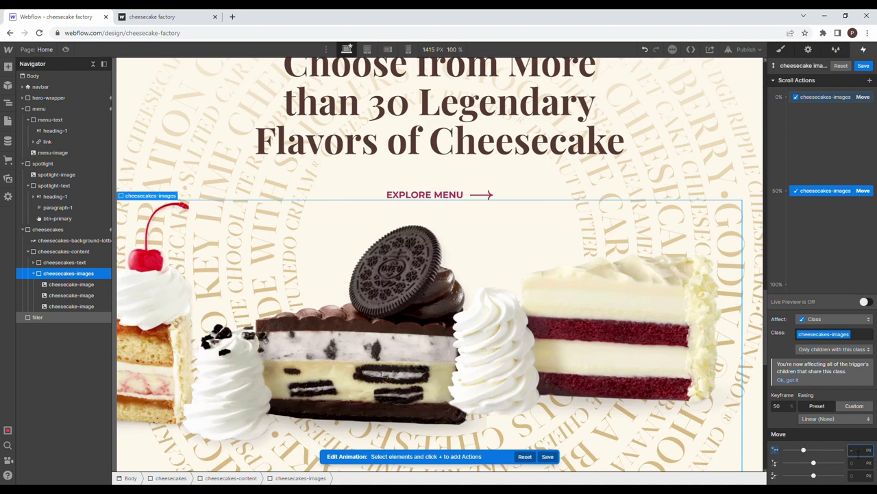
key("Return")
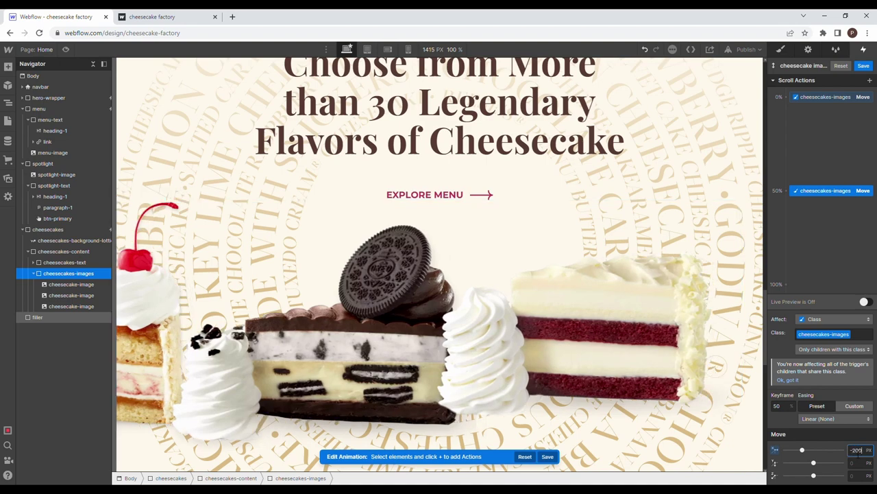
left_click(834, 98)
left_click(788, 410)
type("2")
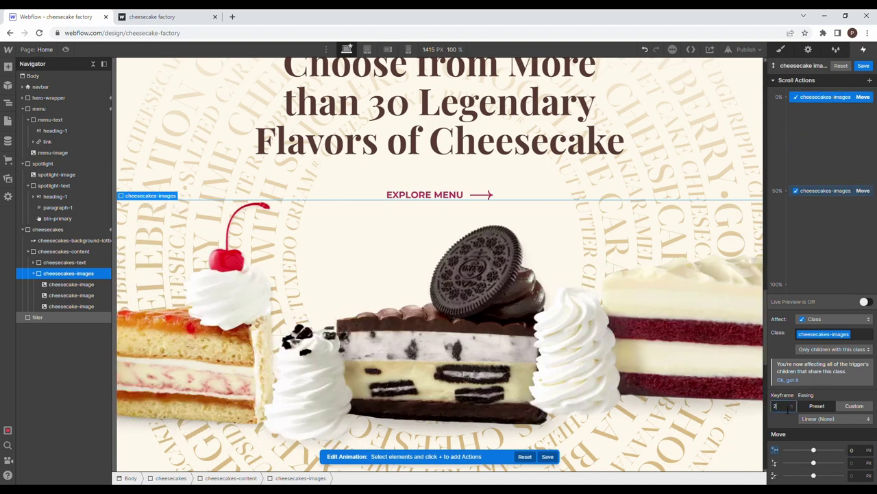
type("0")
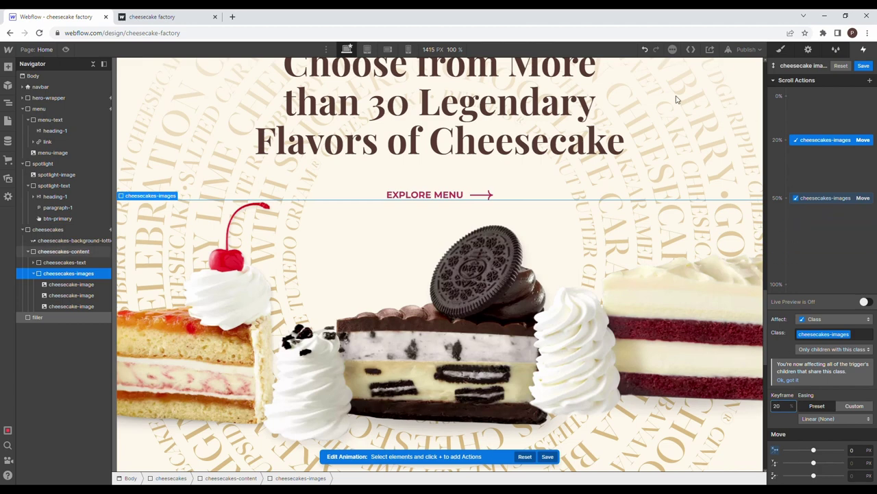
Step: Check the published site, then save the cheesecake images move animation in the Designer
left_click(203, 11)
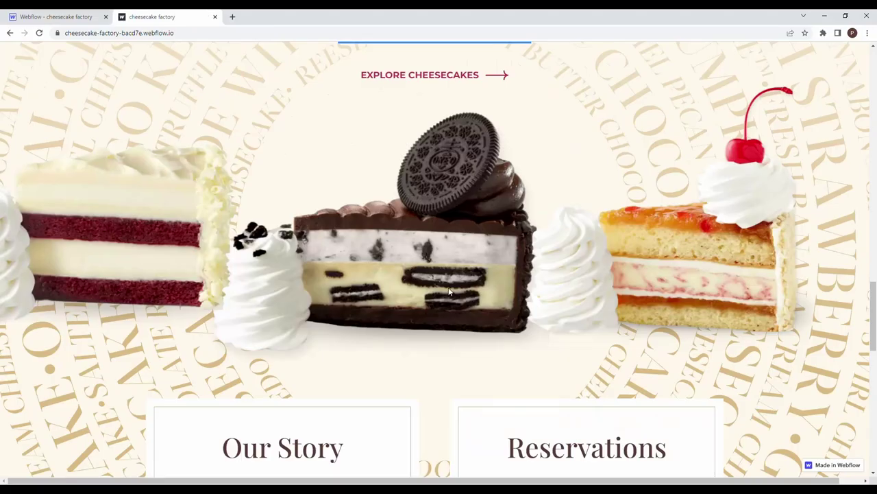
scroll(449, 290, "up", 5)
left_click(453, 213)
scroll(465, 204, "down", 4)
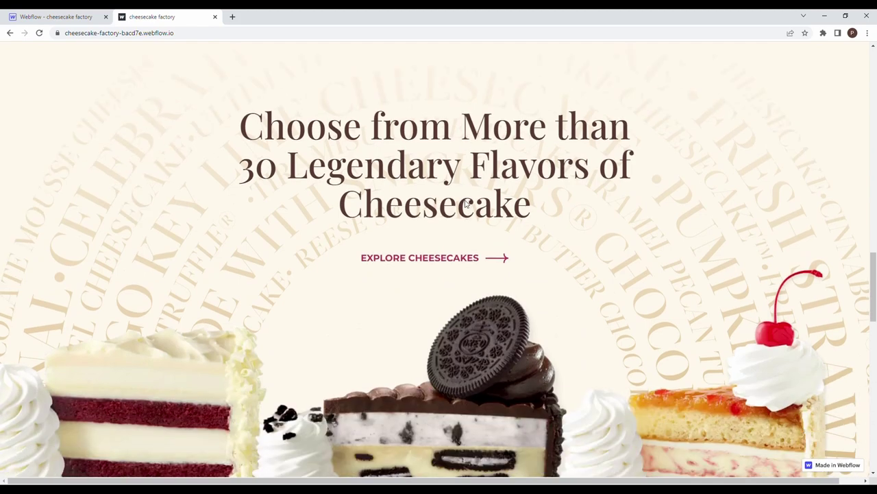
scroll(465, 203, "down", 2)
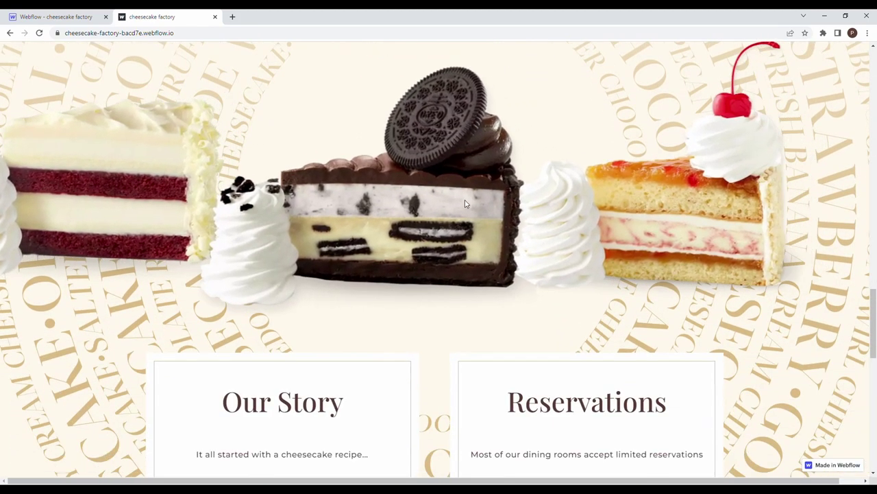
scroll(464, 204, "up", 3)
key("ctrl+shift+Tab")
left_click(863, 66)
Step: Preview the page full width and scroll to watch the cake images slide
scroll(289, 187, "up", 5)
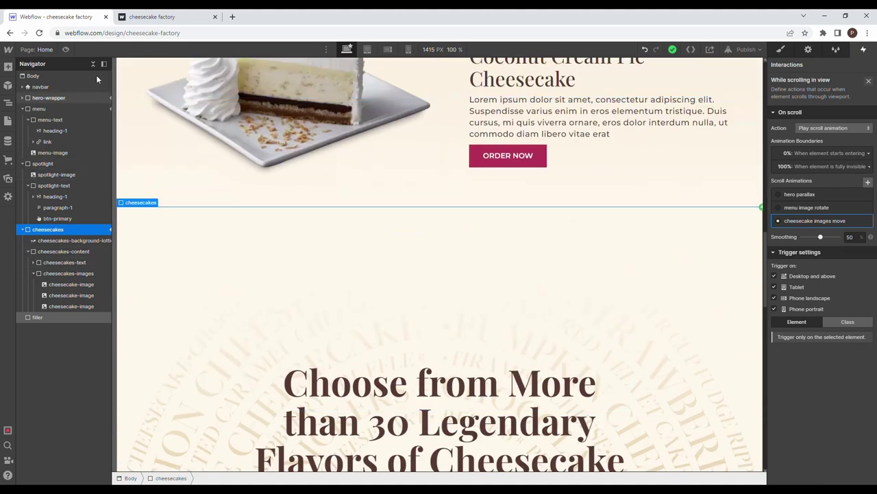
key("ctrl+shift+p")
scroll(261, 199, "down", 5)
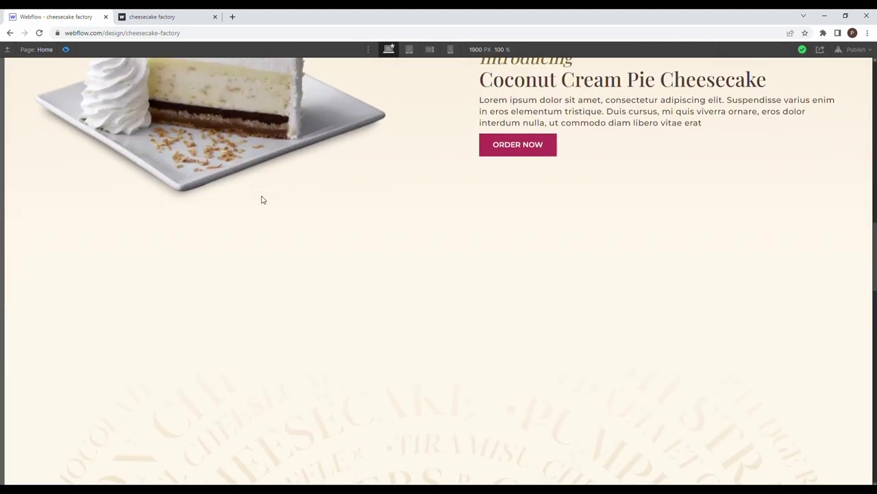
scroll(240, 185, "down", 3)
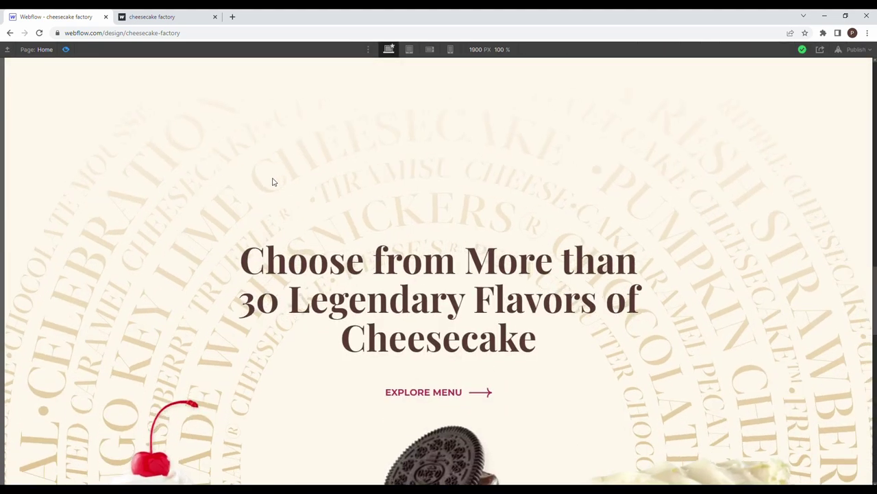
scroll(380, 201, "down", 3)
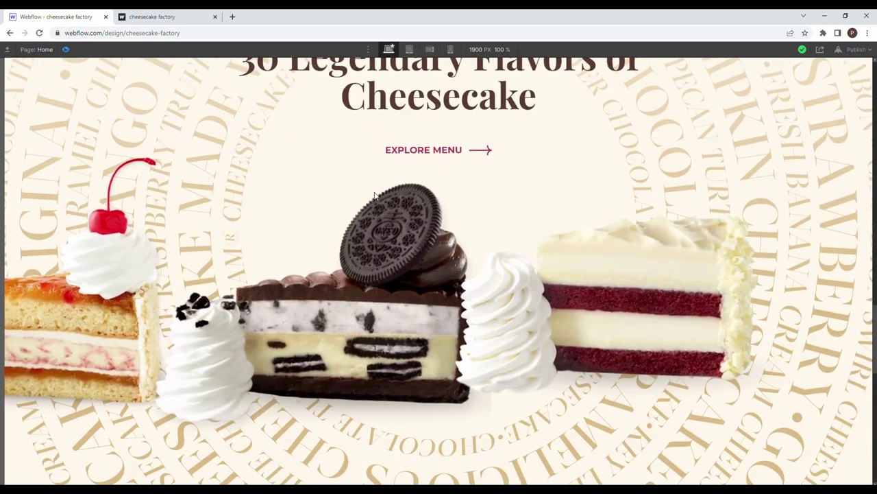
scroll(375, 194, "up", 3)
scroll(376, 191, "down", 4)
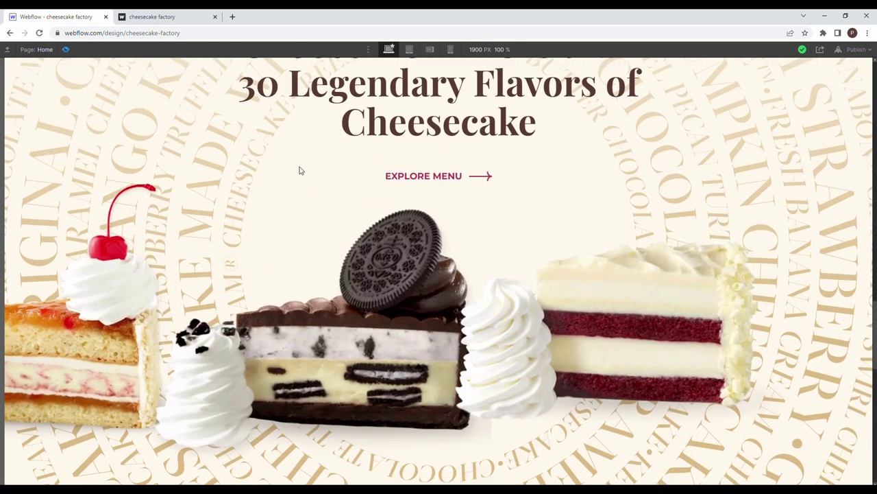
key("ctrl+shift+p")
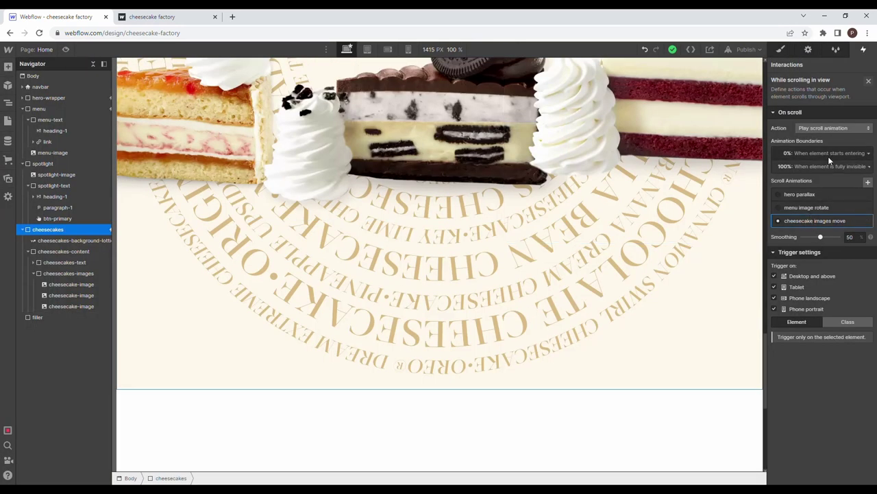
Step: Set the animation's 0% boundary to 'Is fully visible'
left_click(828, 155)
left_click(844, 252)
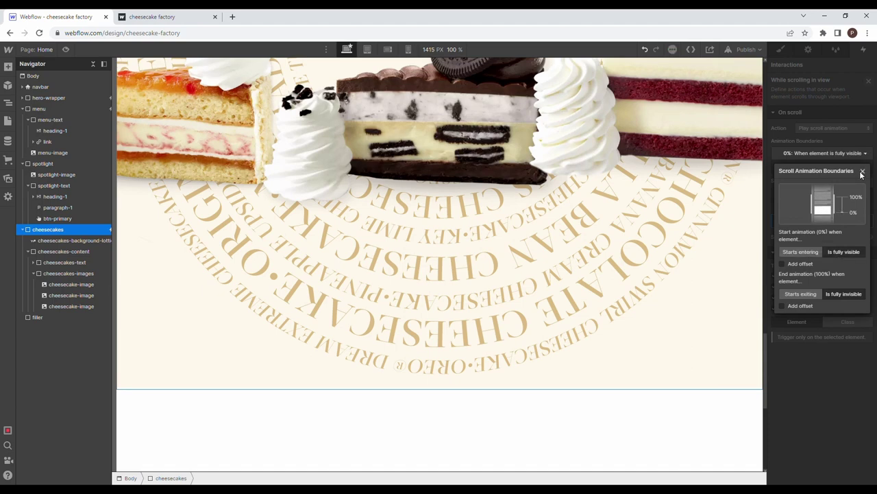
left_click(862, 172)
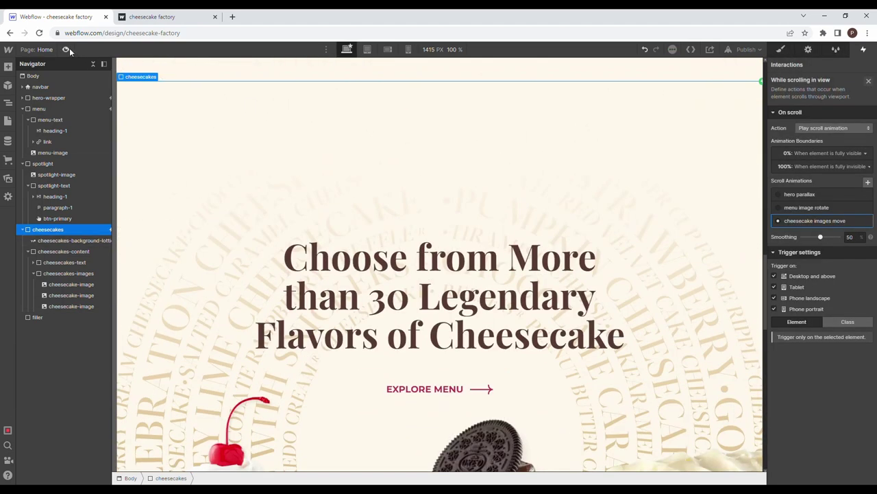
Step: Preview the page and scroll through the cheesecakes section to test the animation
left_click(68, 50)
scroll(299, 229, "down", 4)
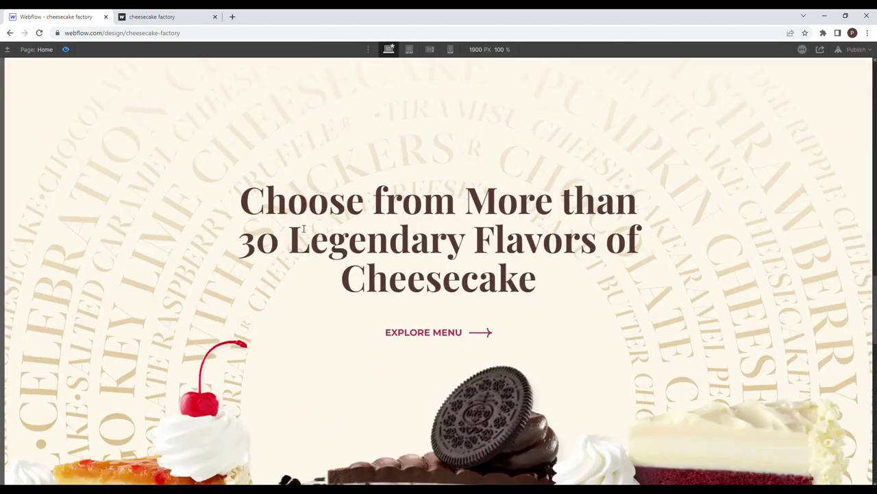
scroll(302, 226, "down", 3)
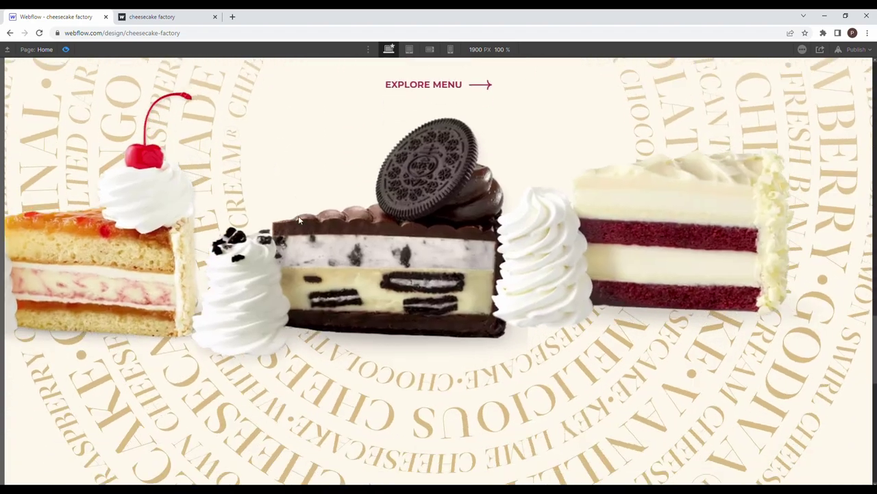
scroll(298, 218, "down", 2)
scroll(238, 197, "up", 3)
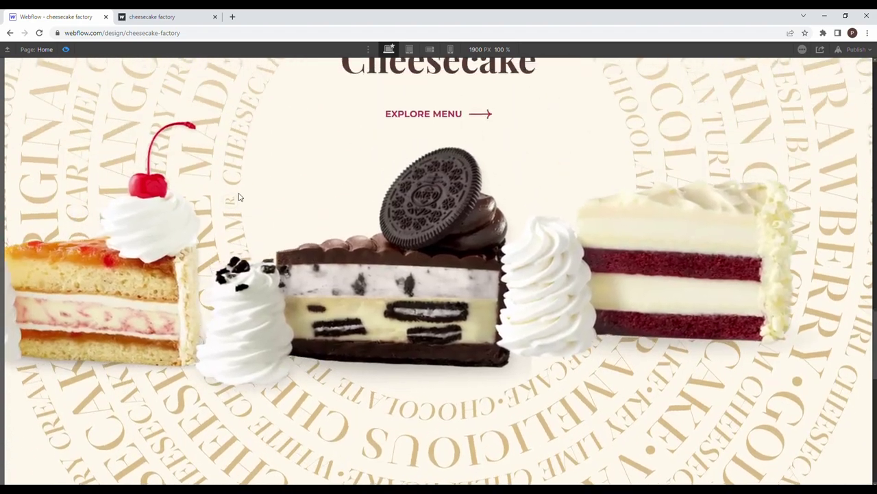
left_click(65, 51)
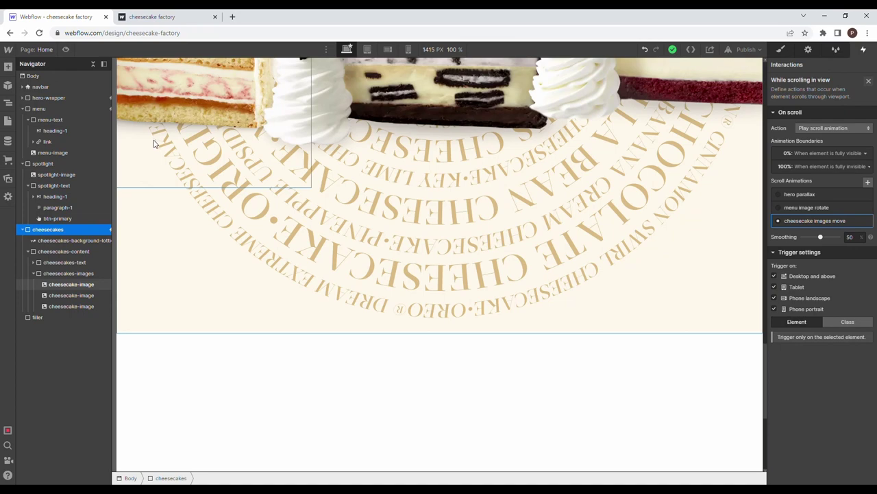
Step: Compare with the published site, then collapse the cheesecakes-images layer in the Navigator
scroll(182, 179, "up", 3)
left_click(156, 12)
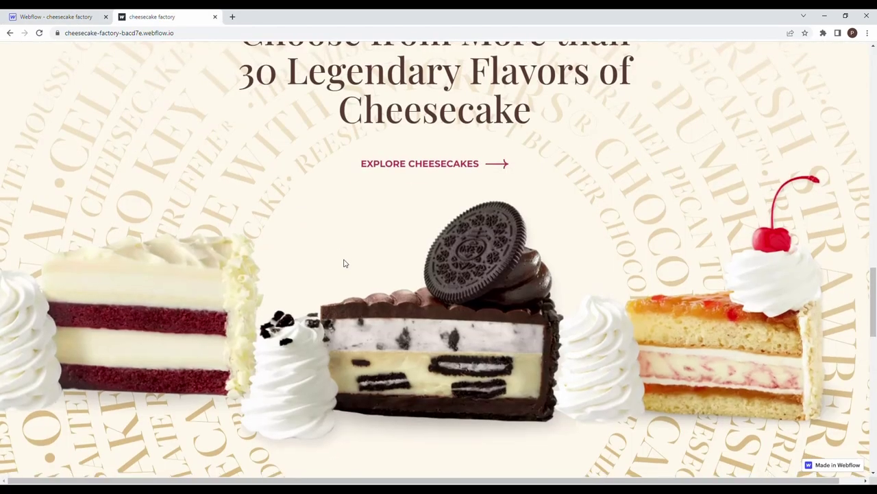
scroll(343, 260, "down", 5)
left_click(55, 16)
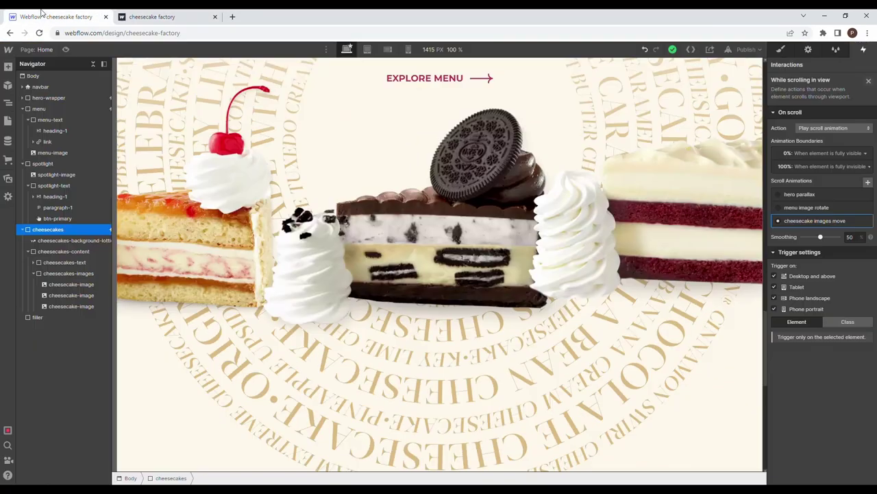
left_click(28, 252)
left_click(29, 251)
left_click(34, 273)
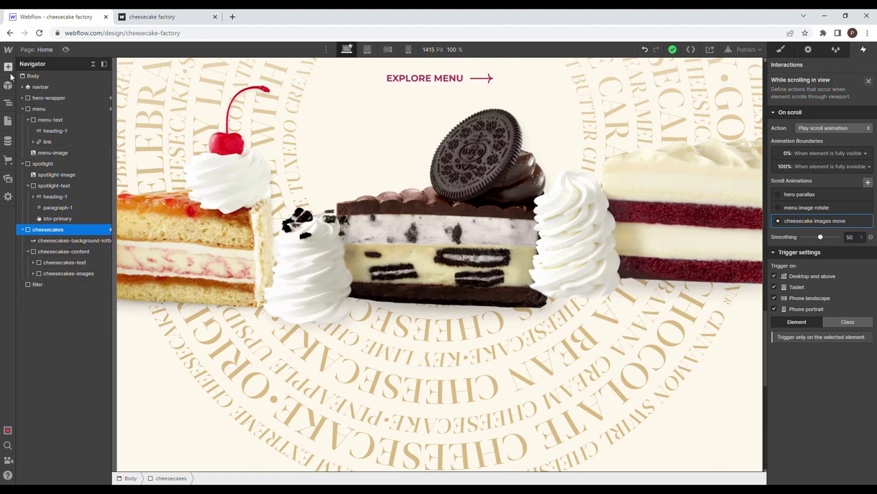
Step: Add a cheesecakes-cards Div Block with horizontal flex and space-between, then put a Heading inside
left_click(7, 66)
left_click_drag(35, 218, 72, 278)
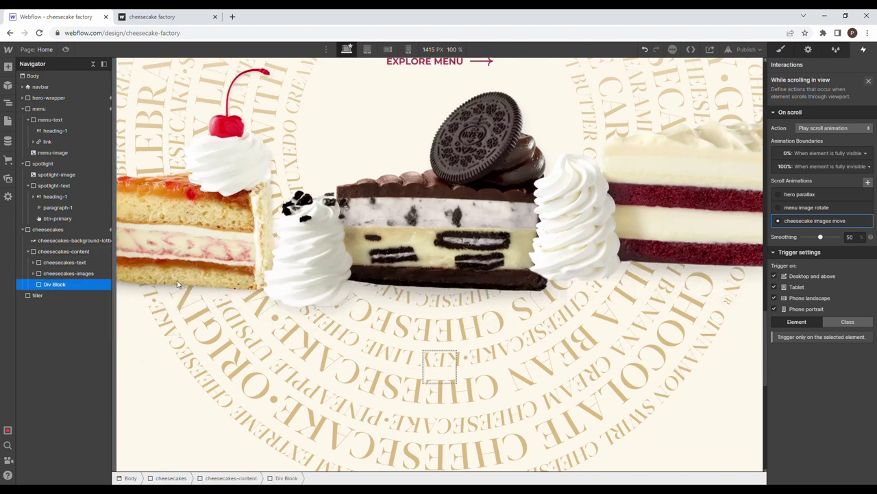
left_click(781, 52)
left_click(815, 95)
type("cheeseca")
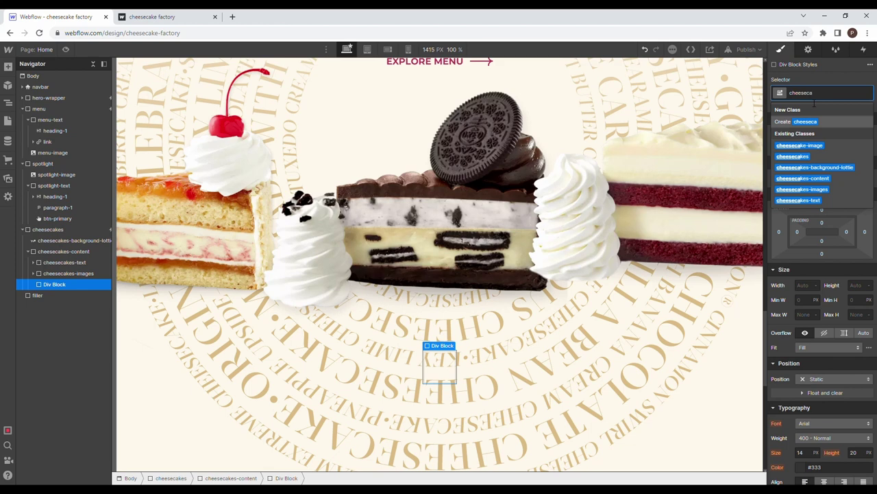
type("rds")
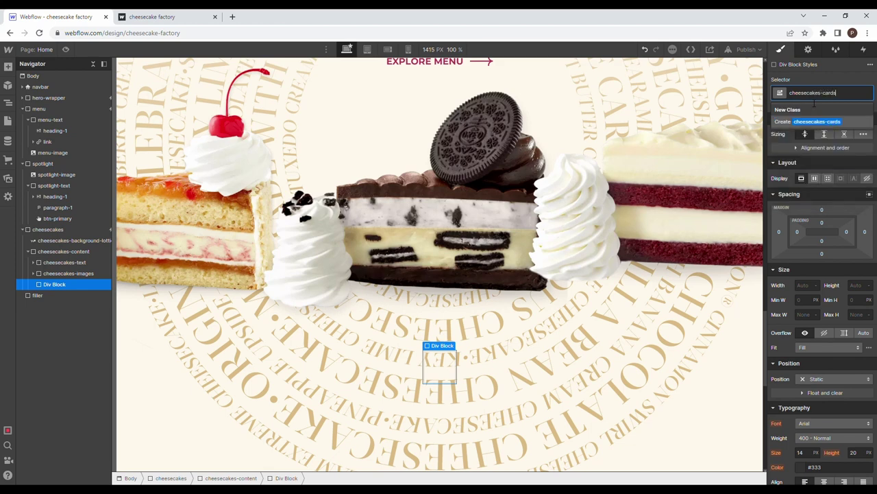
key("Return")
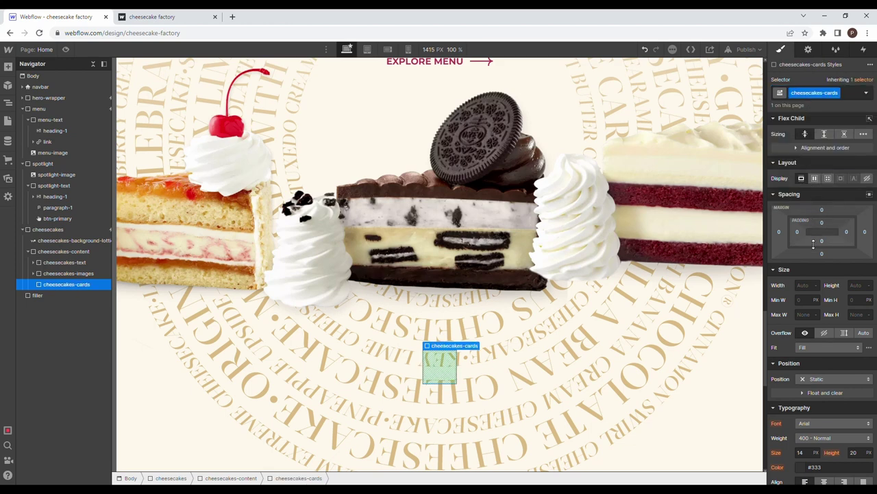
left_click(814, 178)
left_click(811, 200)
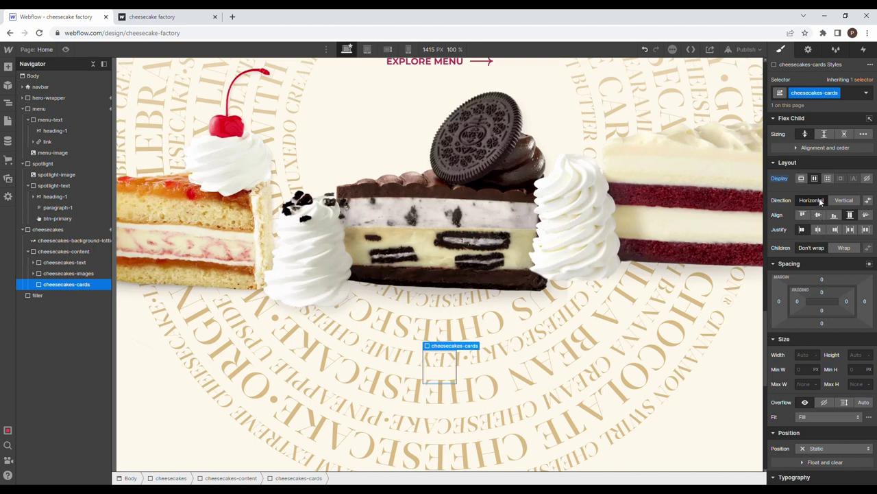
left_click(866, 230)
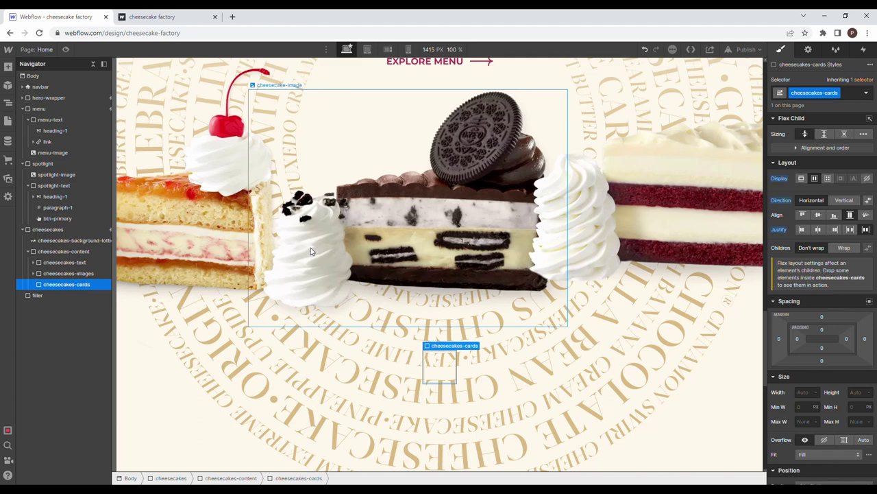
left_click(8, 67)
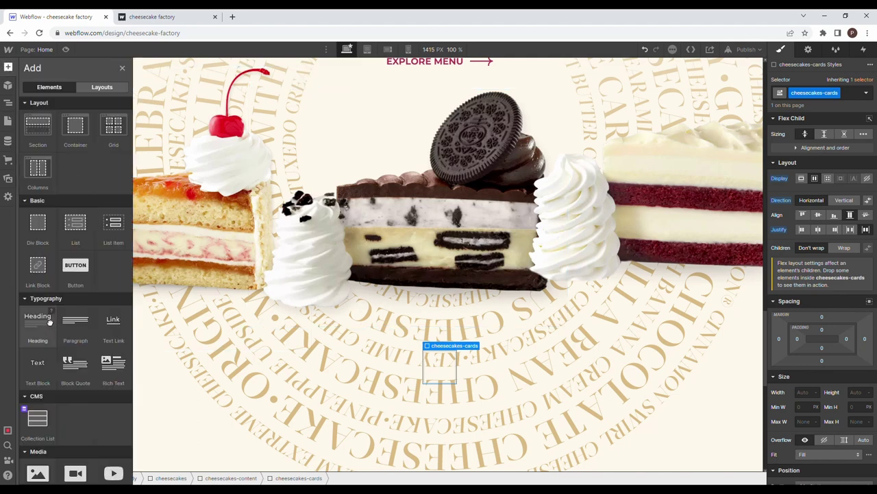
left_click(50, 322)
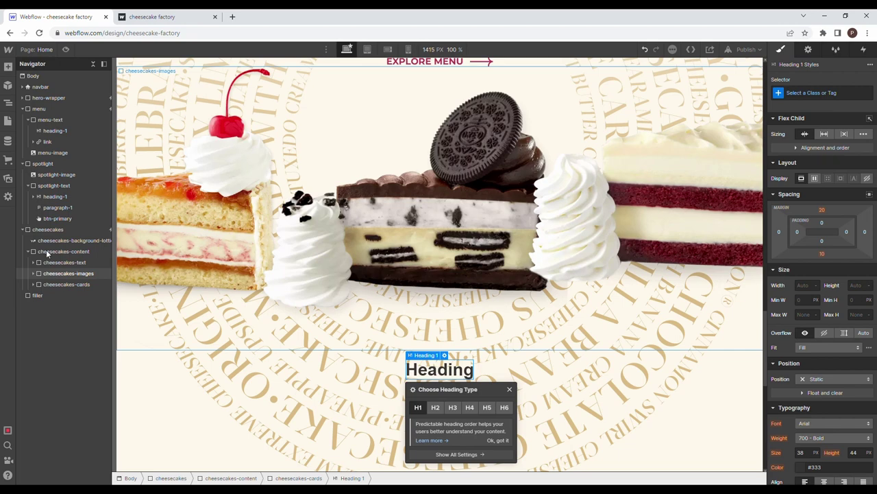
Step: Undo the added heading and add a div block classed cheesecakes-card inside cheesecakes-cards
key("ctrl+z")
left_click(8, 66)
left_click_drag(35, 221, 89, 294)
left_click(847, 98)
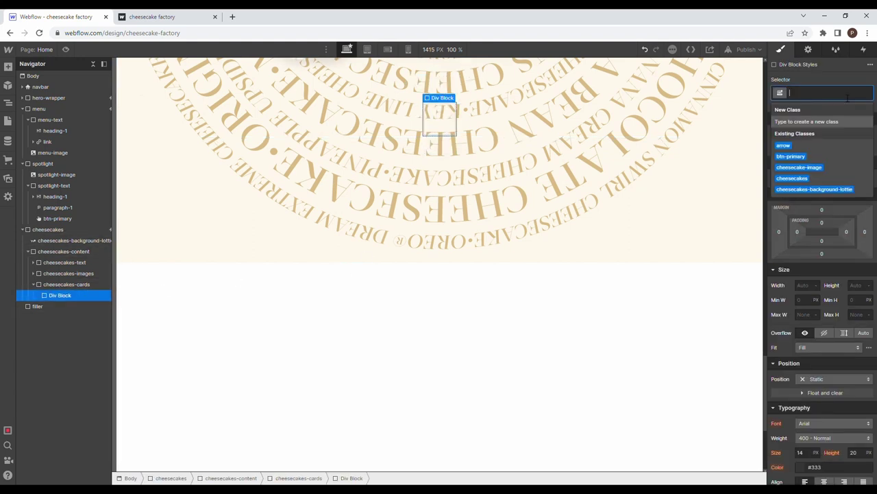
type("cheesecakes-card")
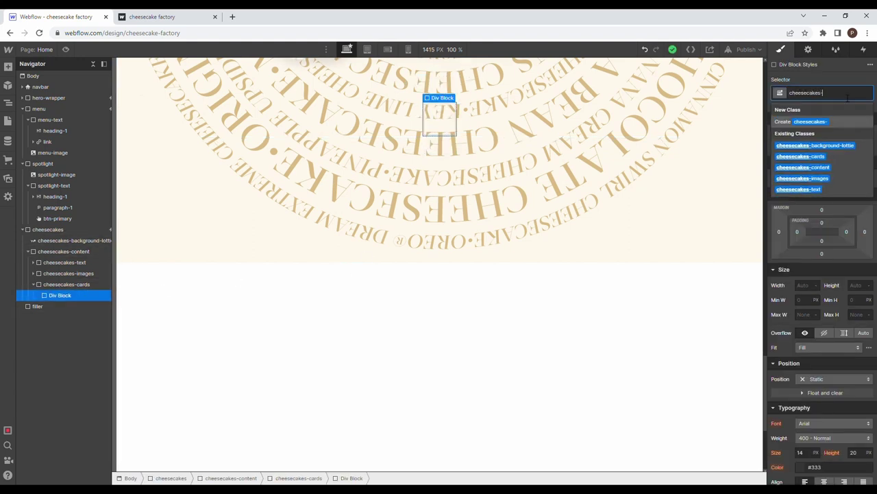
key("Return")
Step: Make the card a vertical, centered flex container
scroll(565, 201, "up", 4)
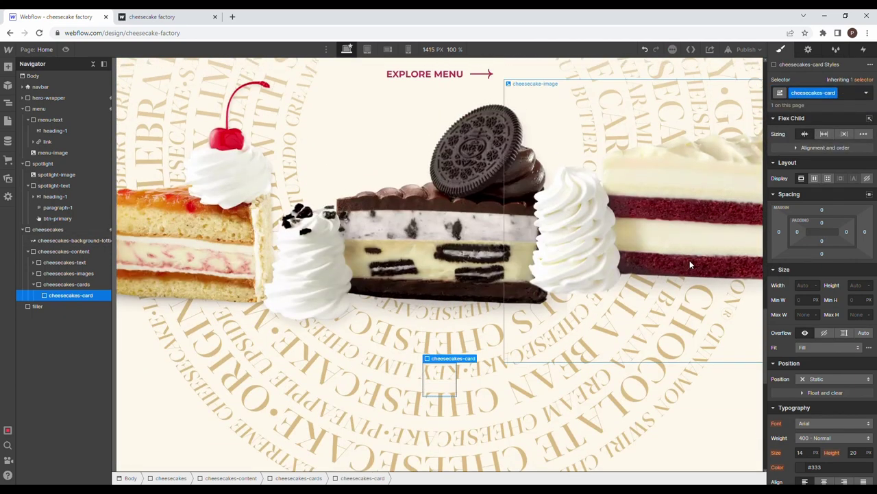
left_click(816, 179)
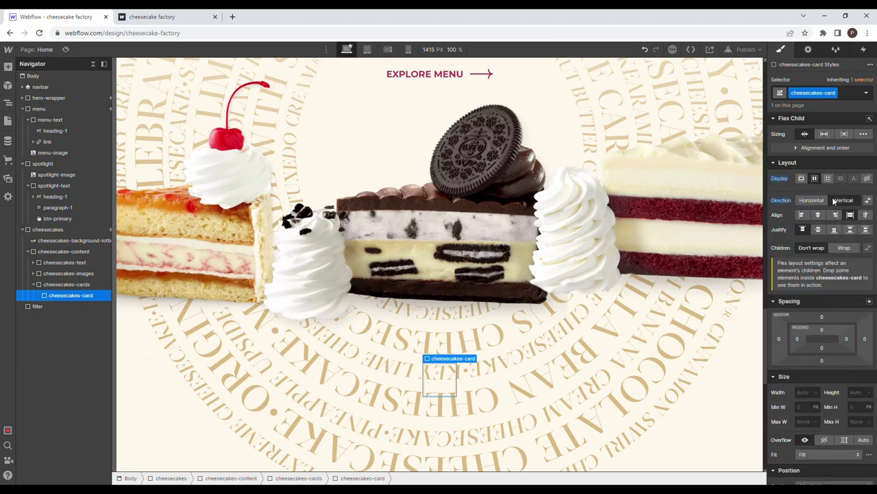
left_click(820, 214)
left_click(818, 230)
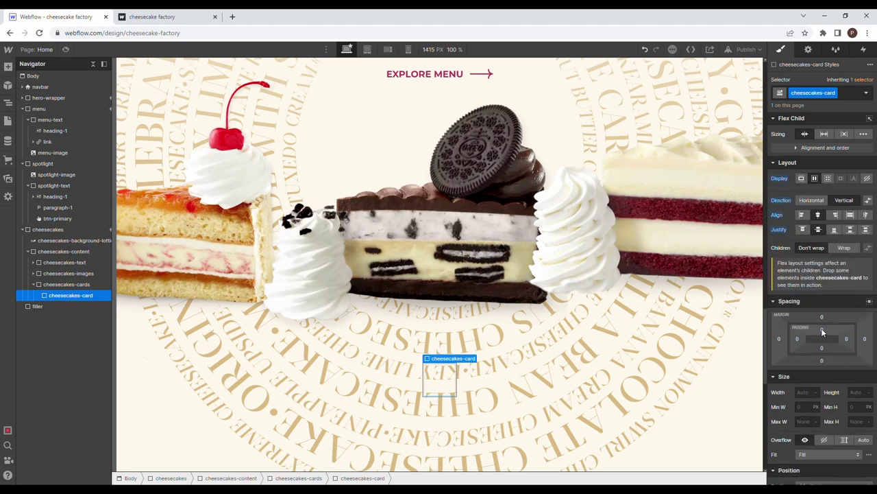
Step: Give the card 60 px padding on the top, bottom, left and right
left_click(822, 328)
type("60")
key("Return")
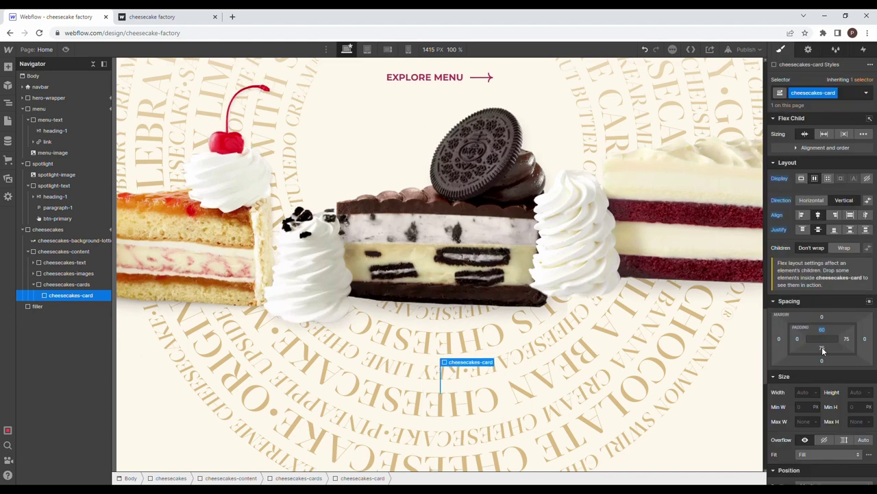
left_click(821, 346)
type("60")
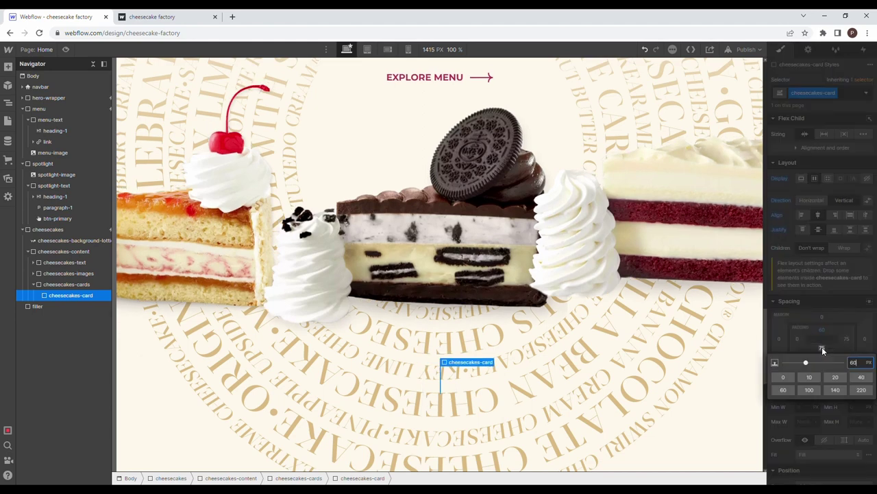
key("Return")
left_click(797, 338)
type("60")
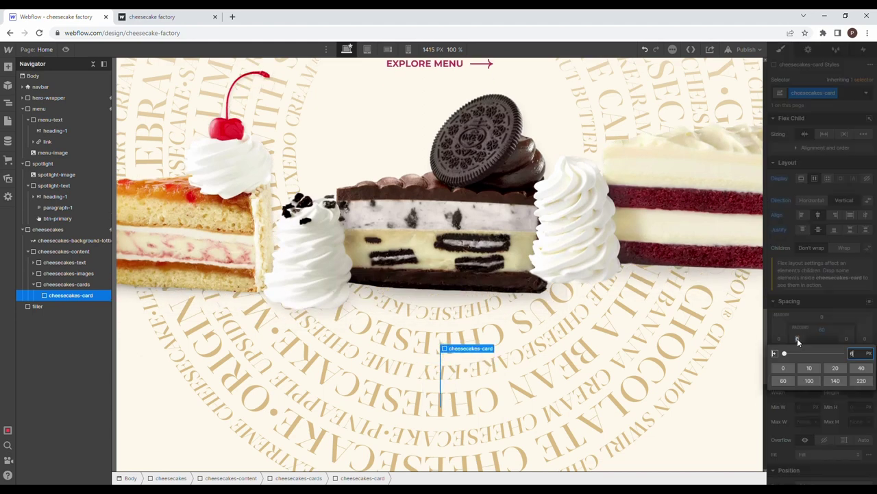
key("Return")
left_click(847, 339)
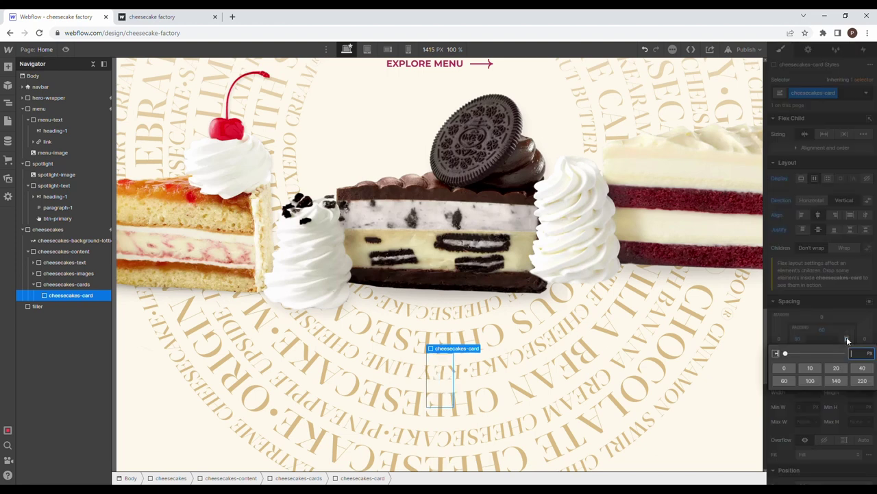
key("Return")
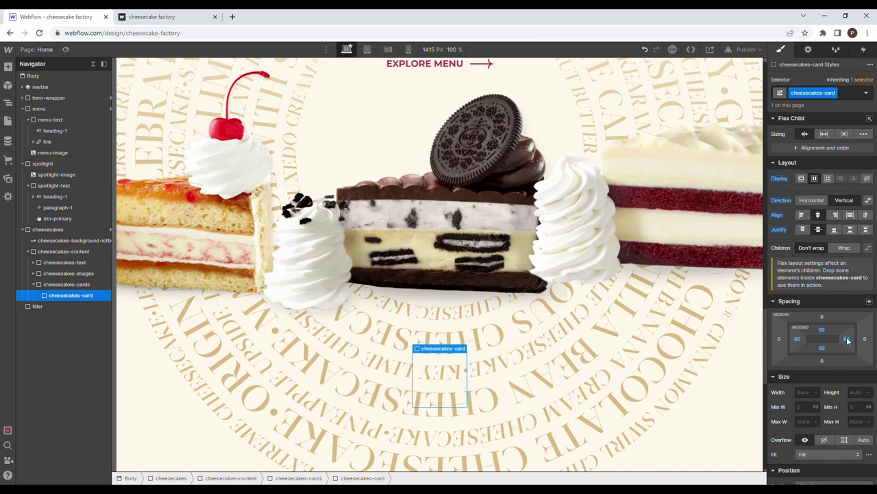
Step: Set the cheesecakes-cards container width to 70%, then reselect the cheesecakes-card
left_click(807, 392)
left_click(83, 283)
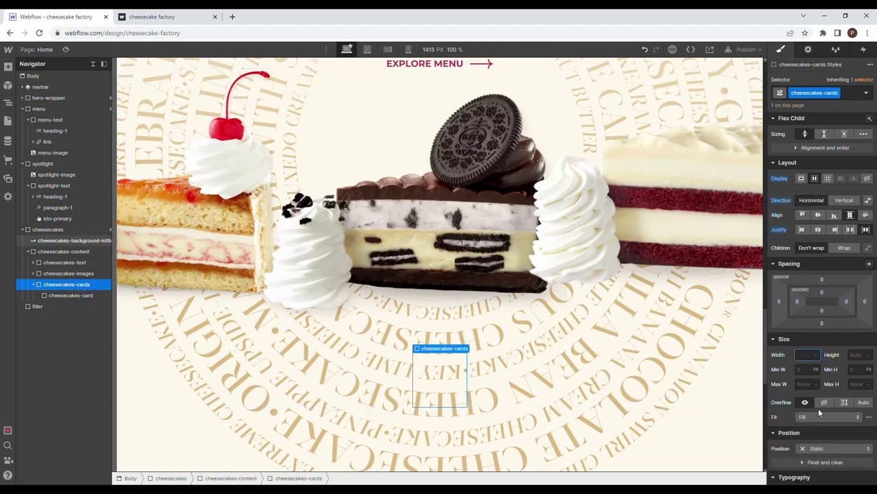
type("70%")
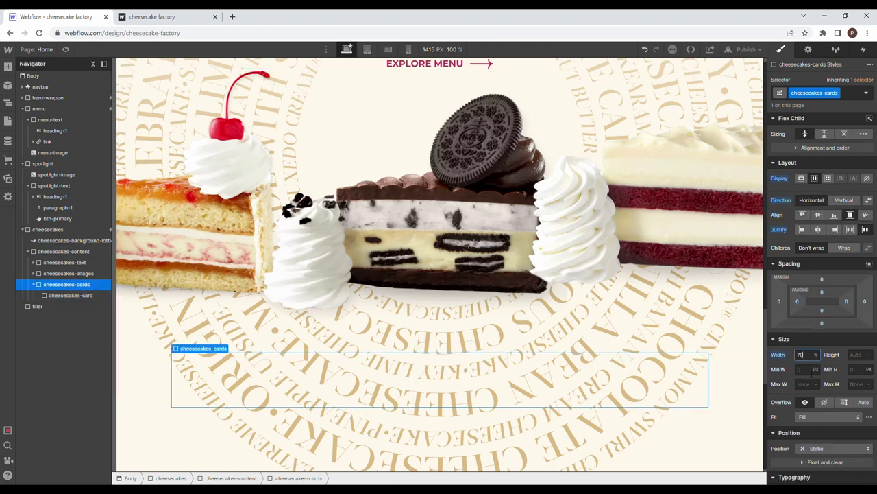
left_click(68, 295)
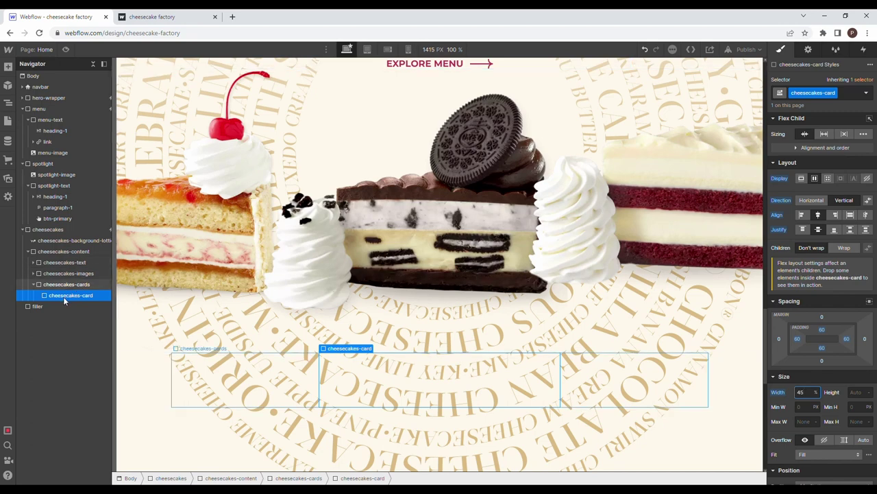
Step: Make the card background white (#ffffff) and compare it with the published site
scroll(804, 370, "down", 5)
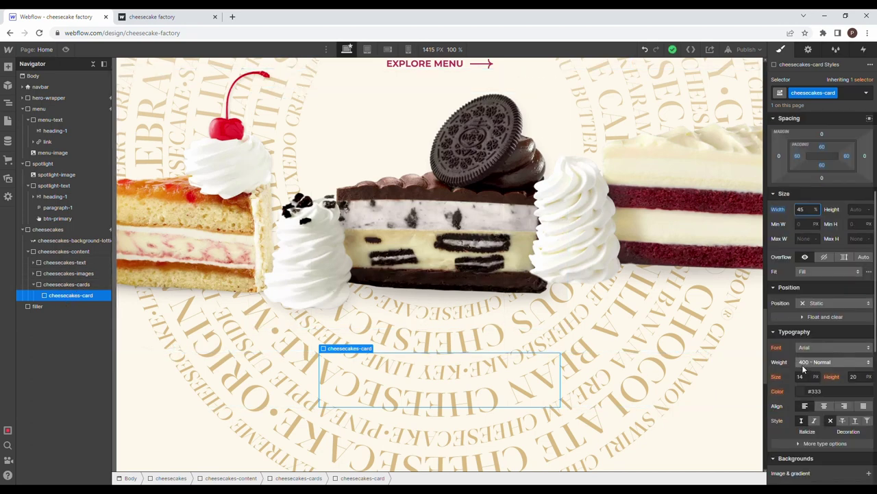
left_click(800, 353)
left_click_drag(816, 273, 754, 189)
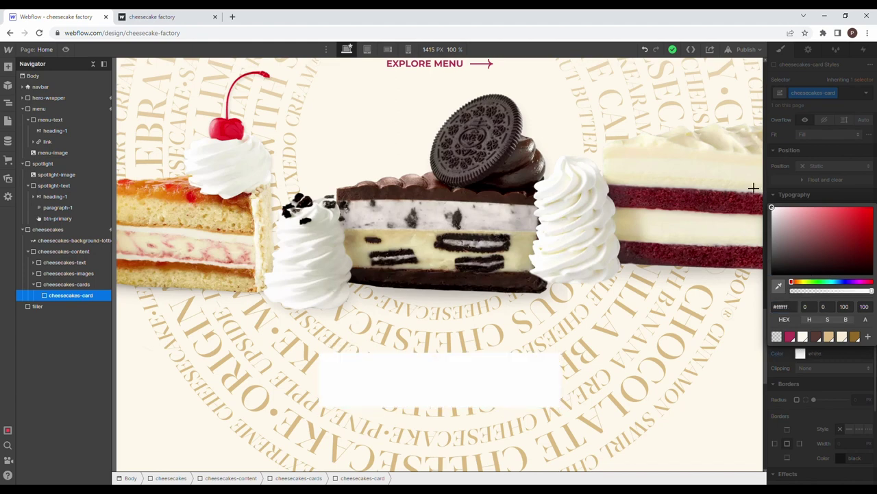
left_click(857, 157)
key("ctrl+Tab")
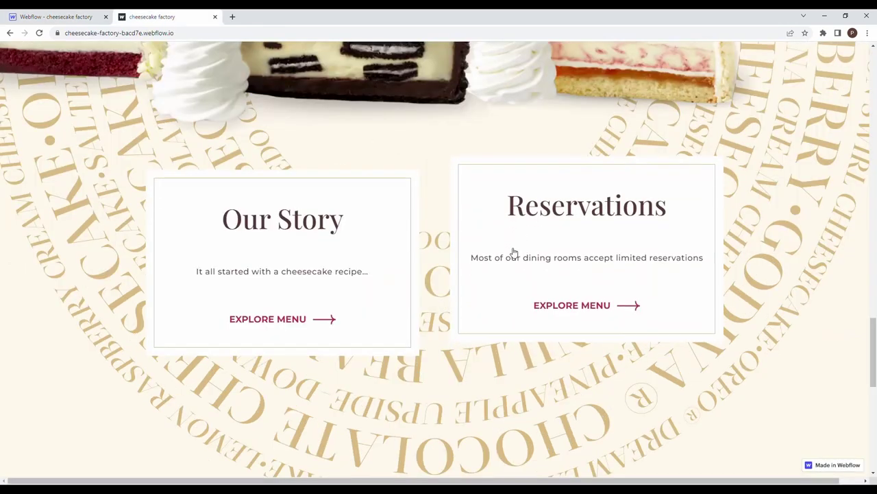
key("ctrl+Tab")
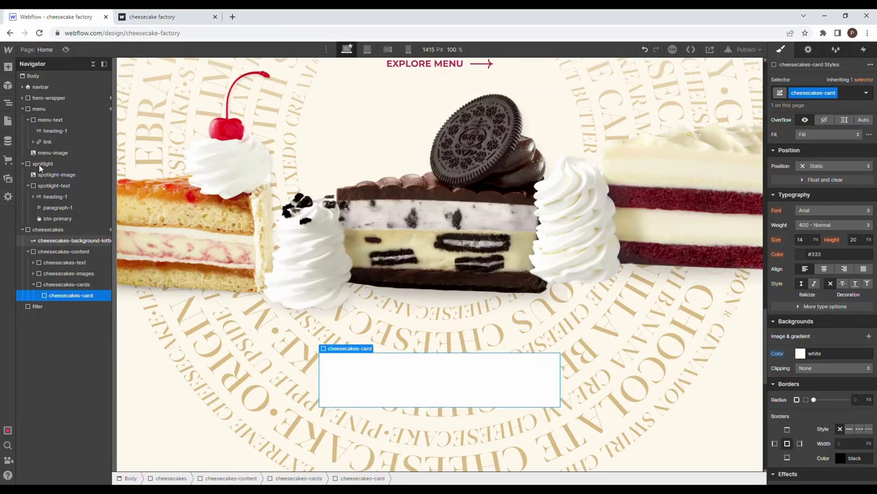
Step: Add a div block classed cheesecakes-card-border inside the cheesecakes-card
left_click(8, 67)
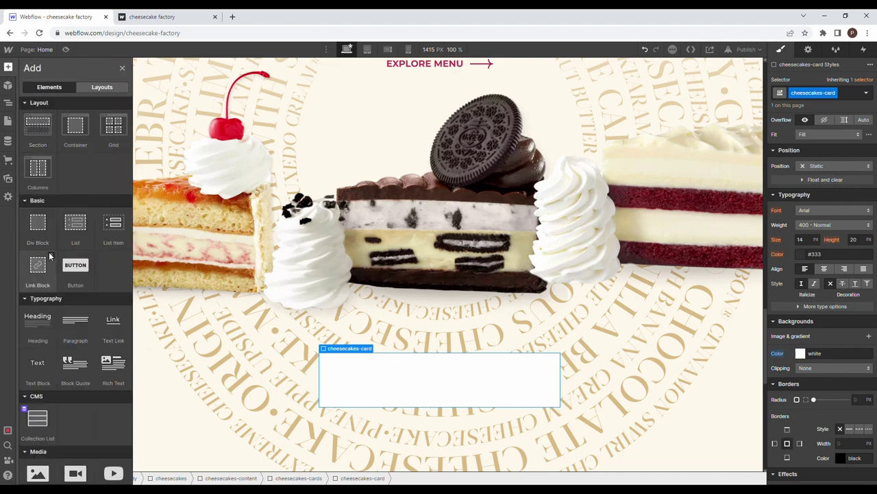
left_click_drag(41, 233, 87, 309)
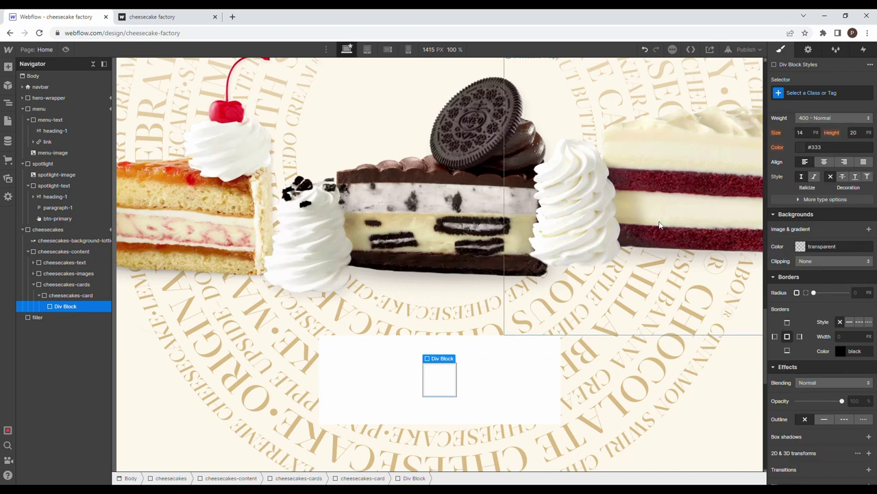
left_click(805, 93)
type("chee")
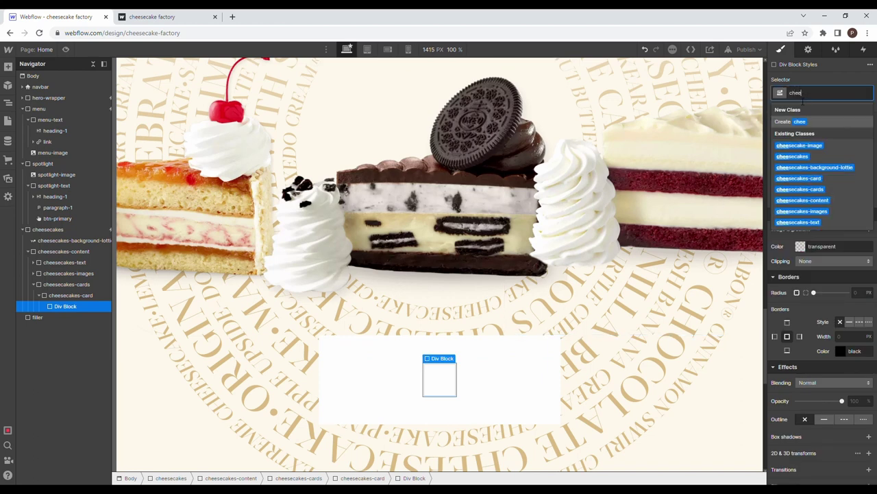
type("secakes-cra")
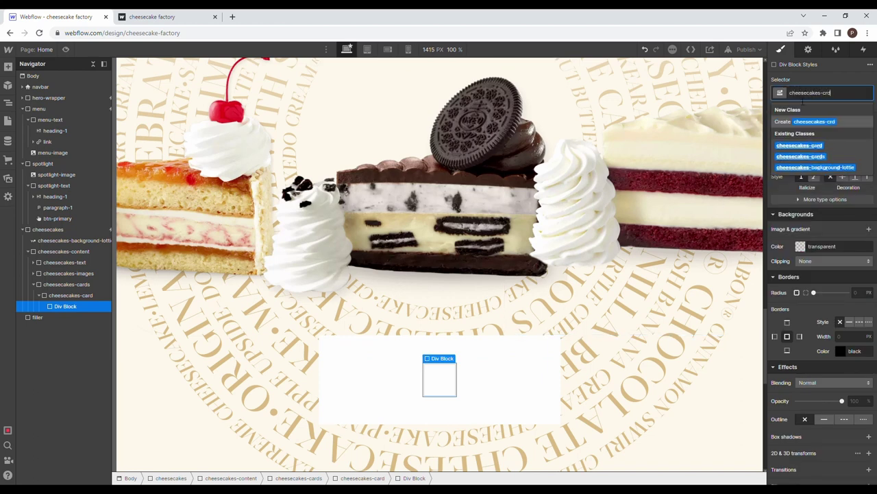
type("d-c")
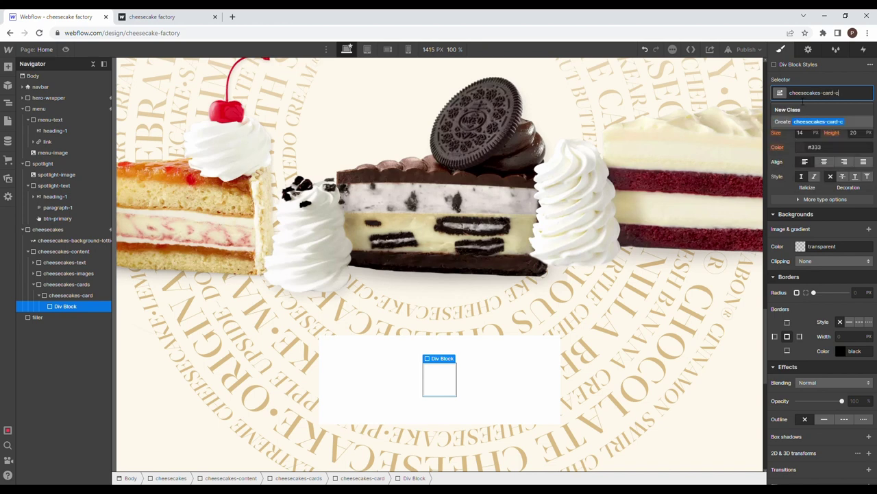
key("BackSpace")
type("border")
key("Return")
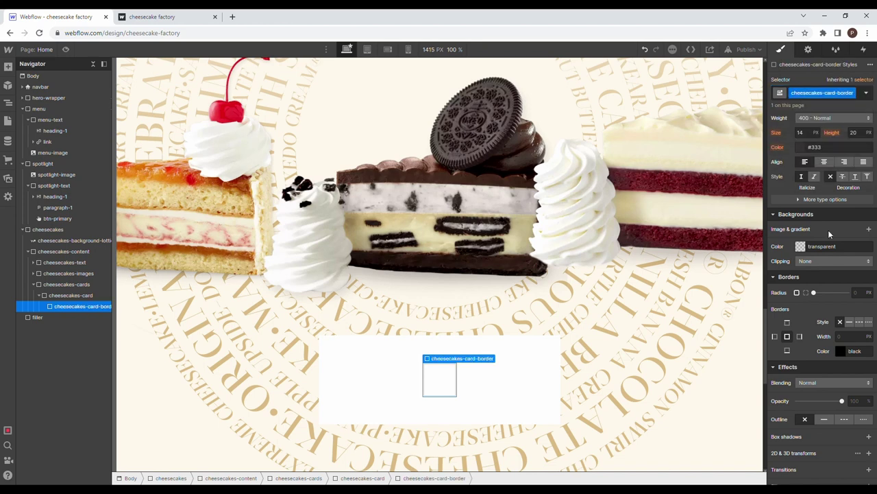
Step: Set the border box's width and height to 95%
left_click(807, 285)
type("95%")
key("Tab")
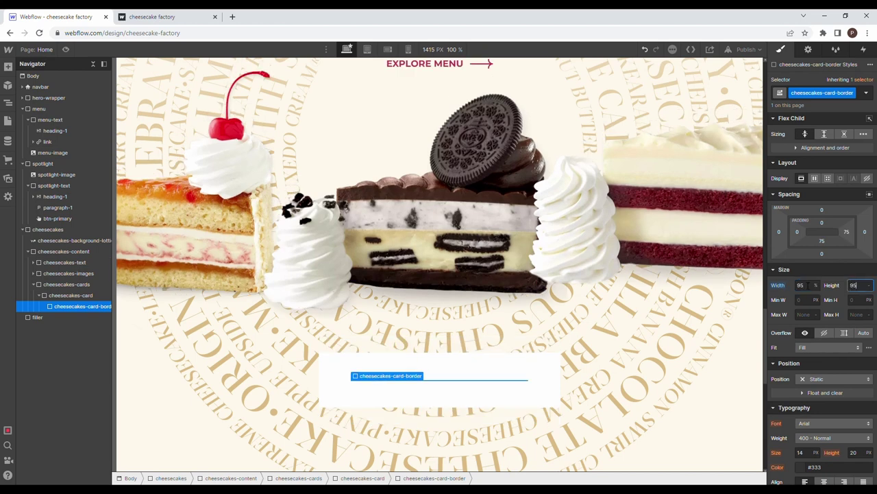
type("95%")
key("Return")
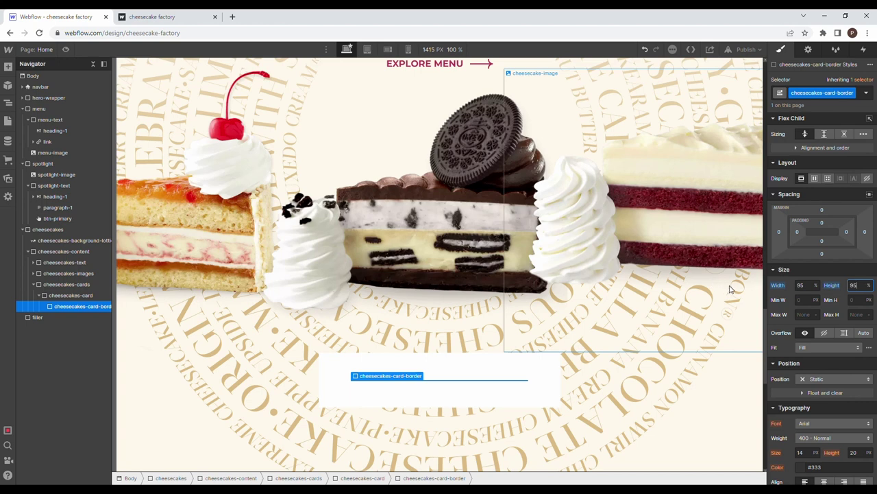
Step: Position the border box absolutely and make the parent cheesecakes-card relative
scroll(795, 364, "down", 2)
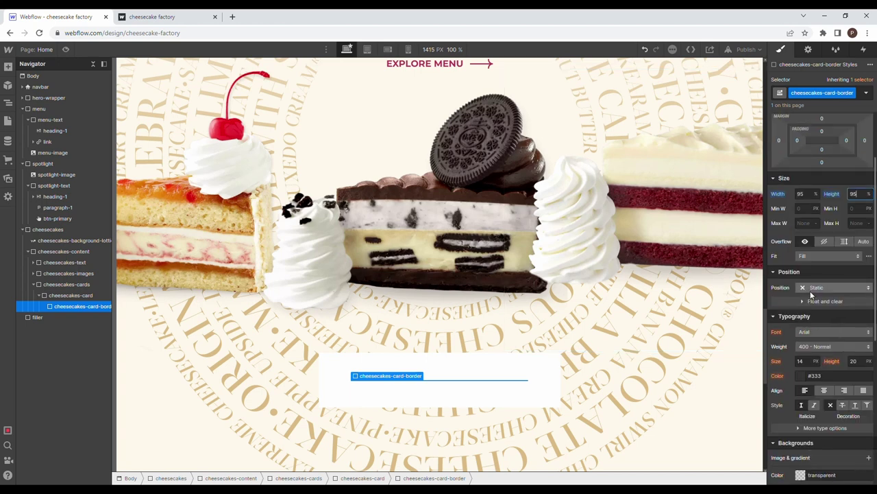
left_click(822, 288)
left_click(826, 308)
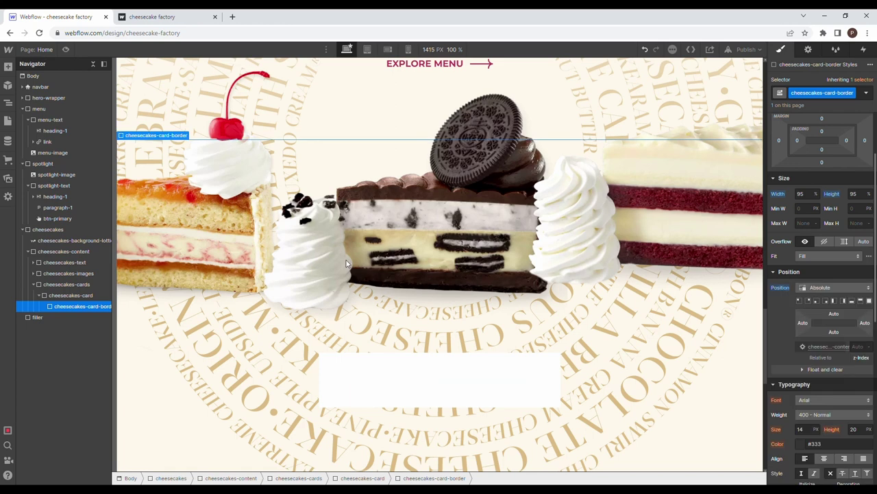
left_click(91, 295)
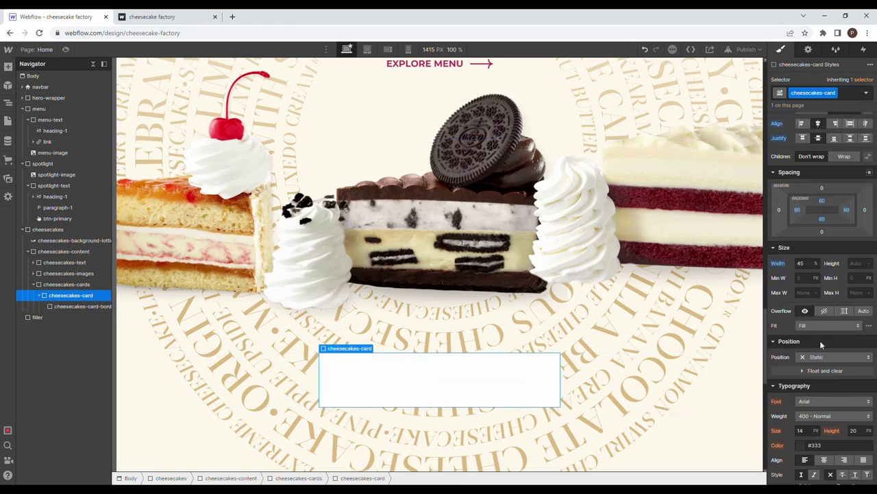
left_click(832, 357)
left_click(829, 376)
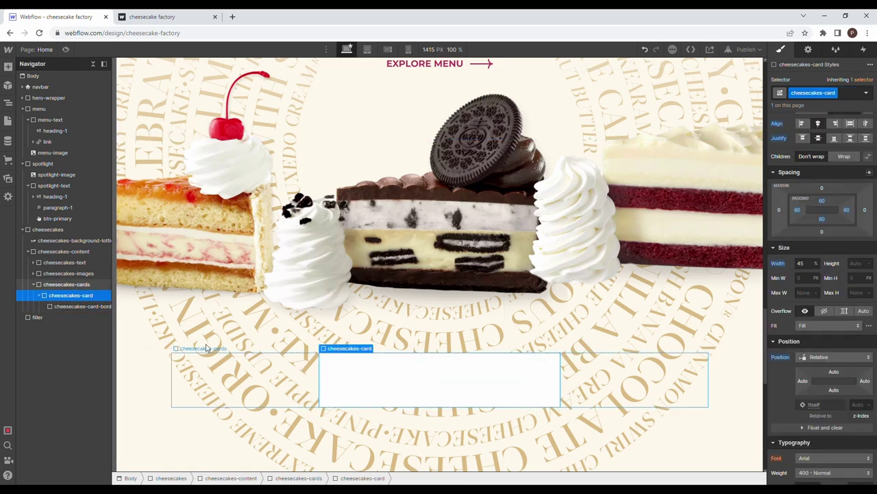
left_click(89, 306)
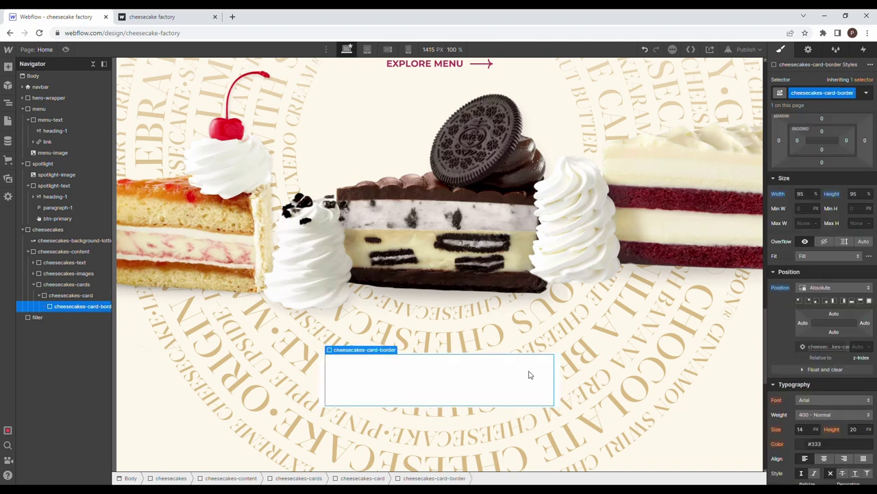
Step: Give the border box a 1 px Burlywood border
scroll(833, 404, "down", 4)
scroll(838, 407, "down", 1)
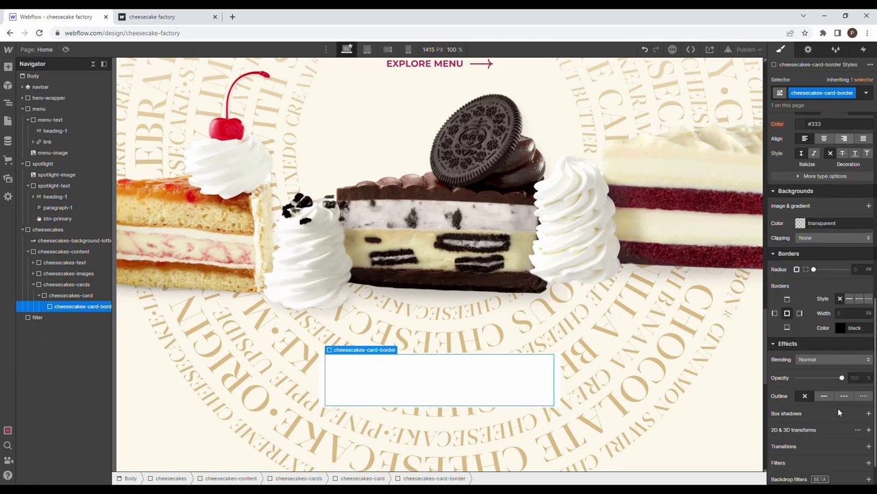
left_click(854, 313)
type("1")
left_click(841, 327)
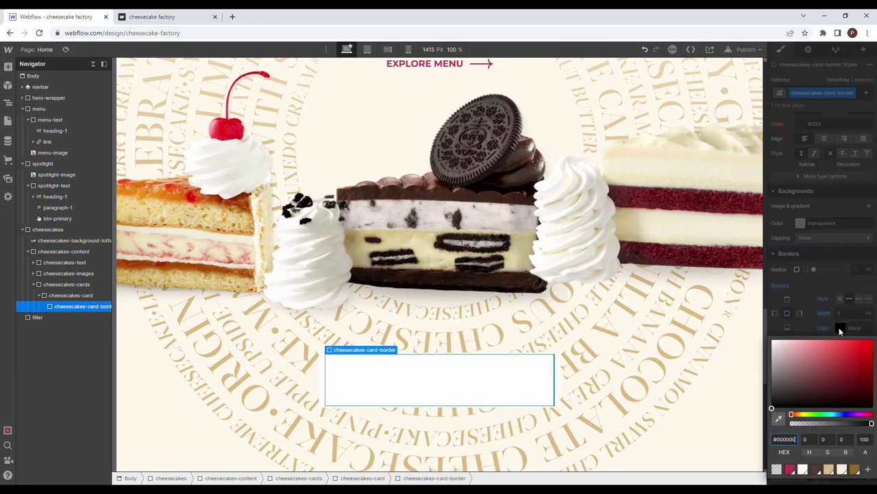
left_click(829, 457)
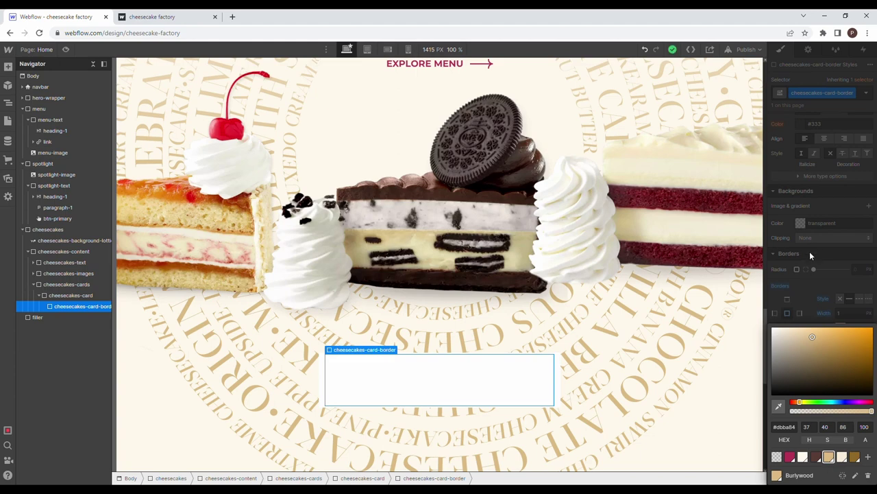
left_click(620, 243)
left_click(551, 383)
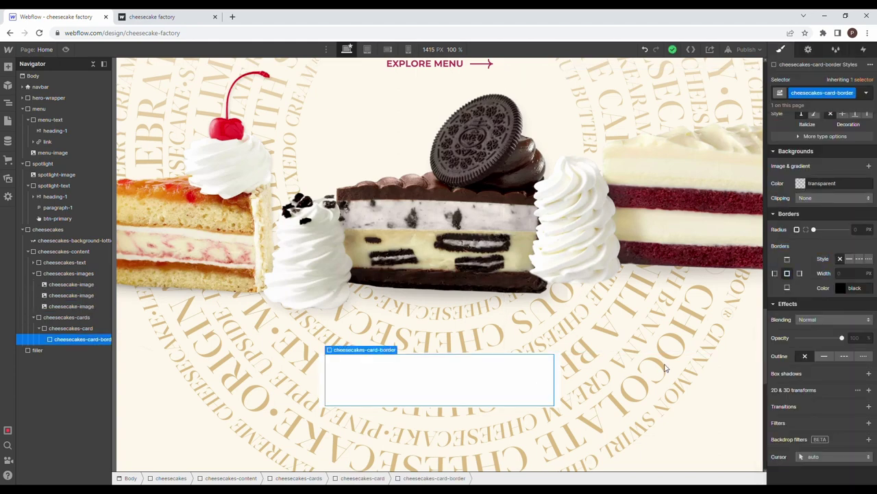
Step: Resize the border box to 97% width and 90% height
scroll(817, 328, "down", 5)
left_click(854, 194)
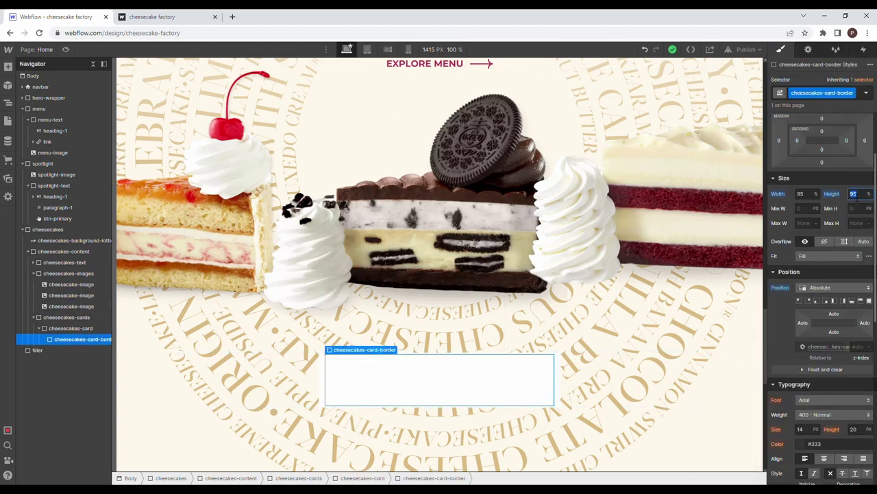
type("93")
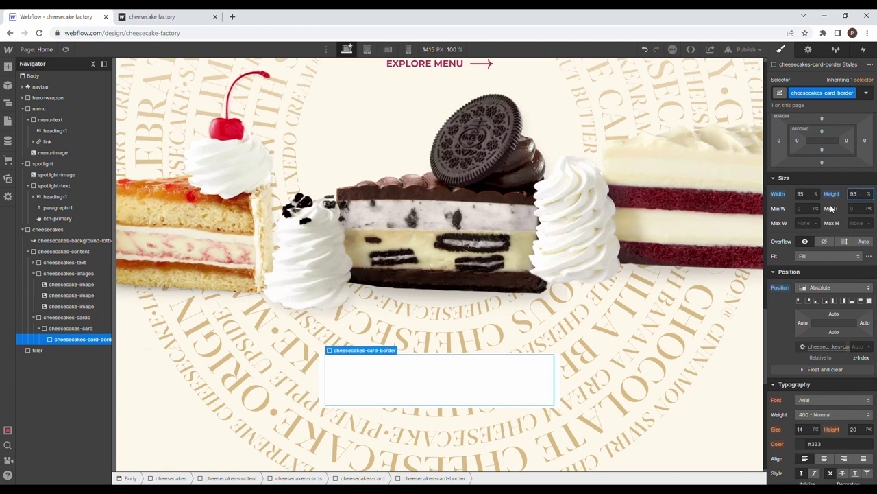
key("Return")
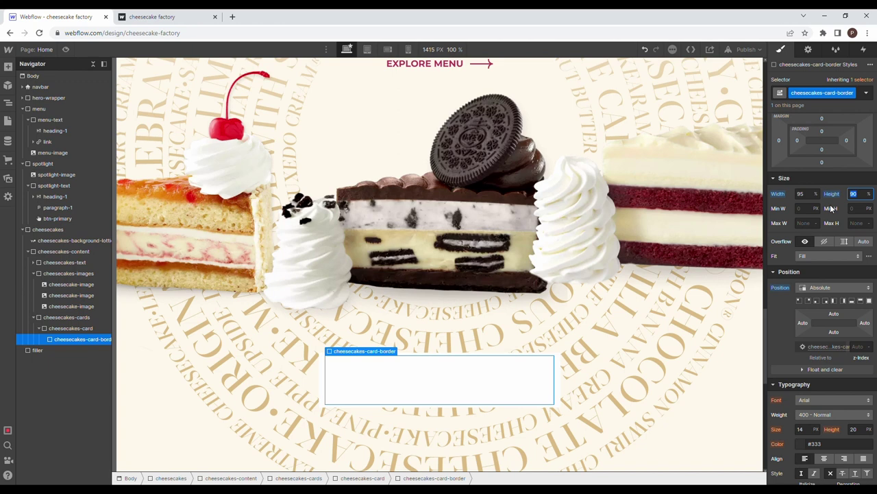
key("shift+Tab")
key("Return")
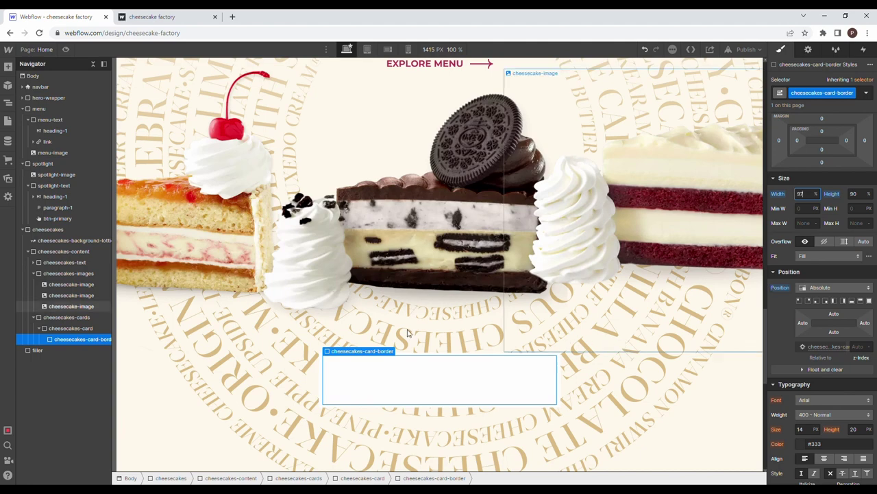
Step: Add a heading inside the cheesecakes card styled with the existing heading-1 class
left_click(7, 67)
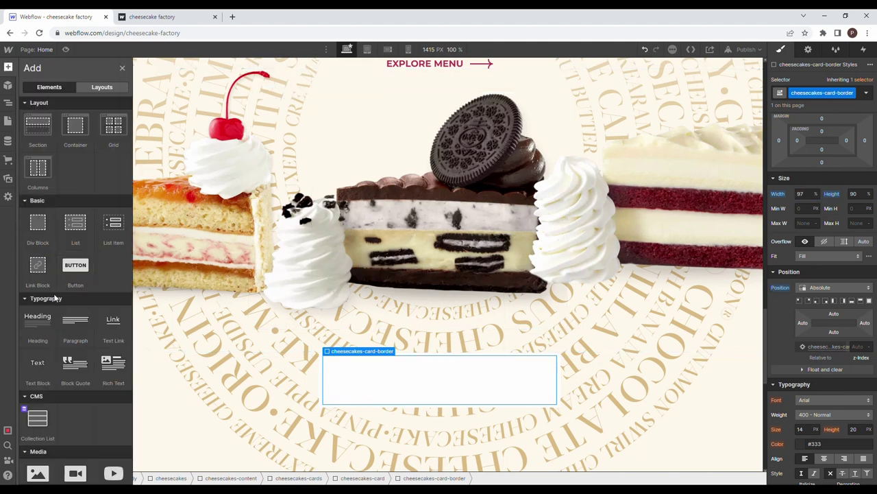
mouse_move(89, 329)
left_mouse_down()
mouse_move(85, 354)
mouse_move(86, 339)
left_mouse_up()
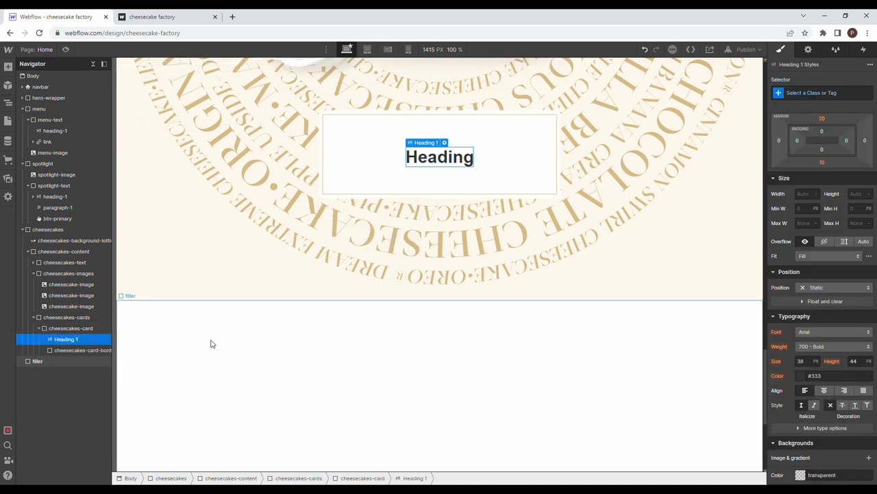
left_click(830, 95)
type("headin")
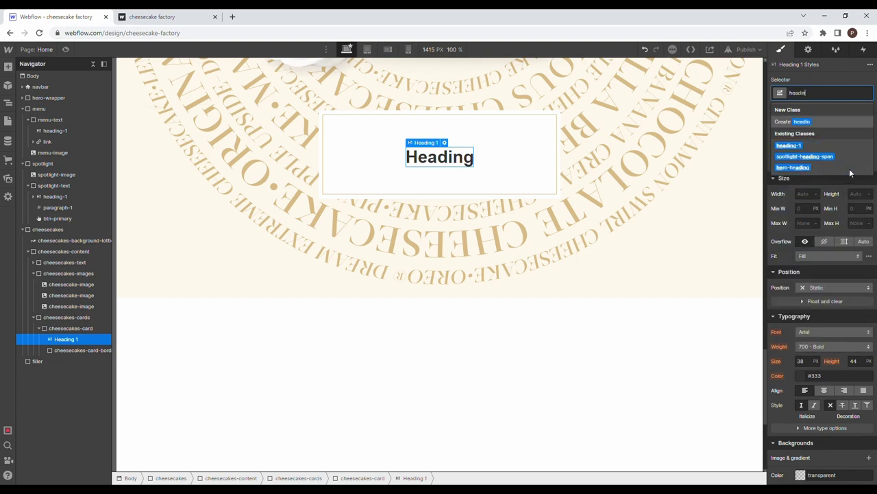
key("Escape")
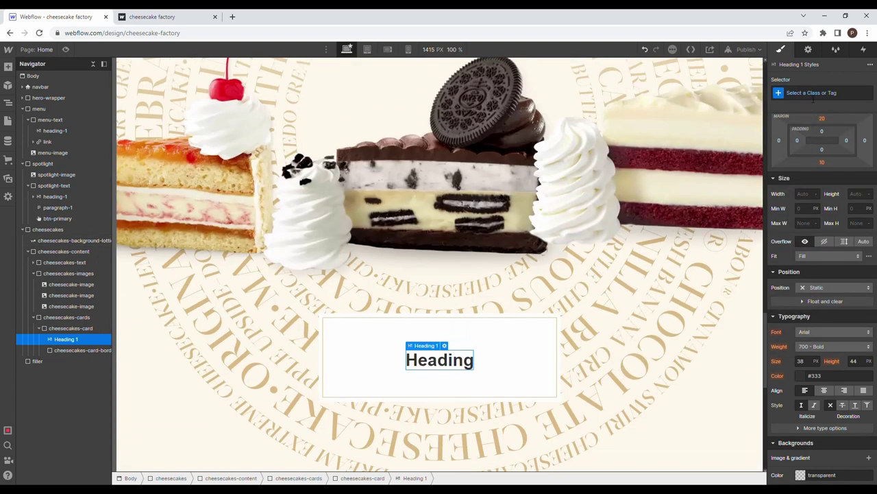
left_click(814, 97)
type("headin")
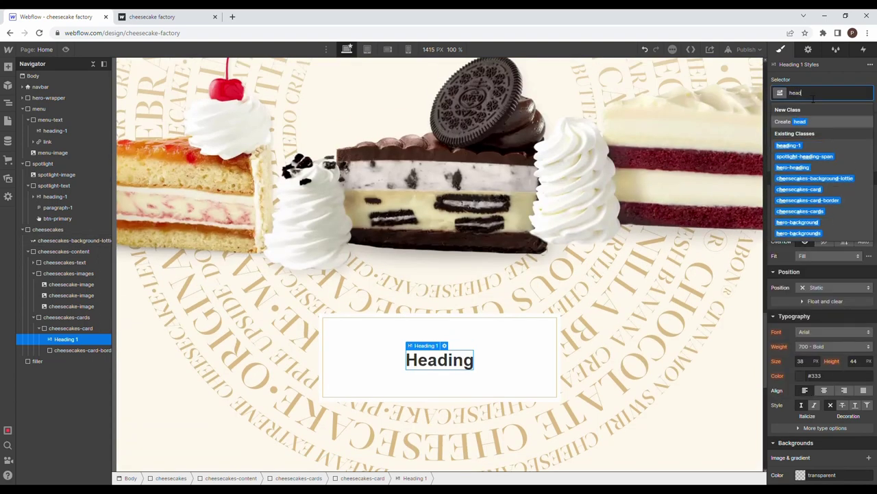
left_click(799, 144)
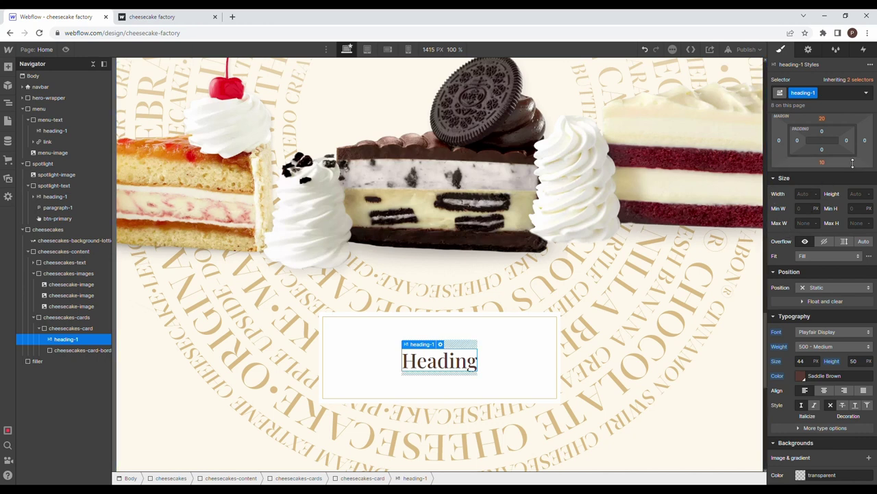
Step: Add the combo class cheesecake-card-heading and set an 80 bottom margin
left_click(847, 95)
type("cheesecake-car")
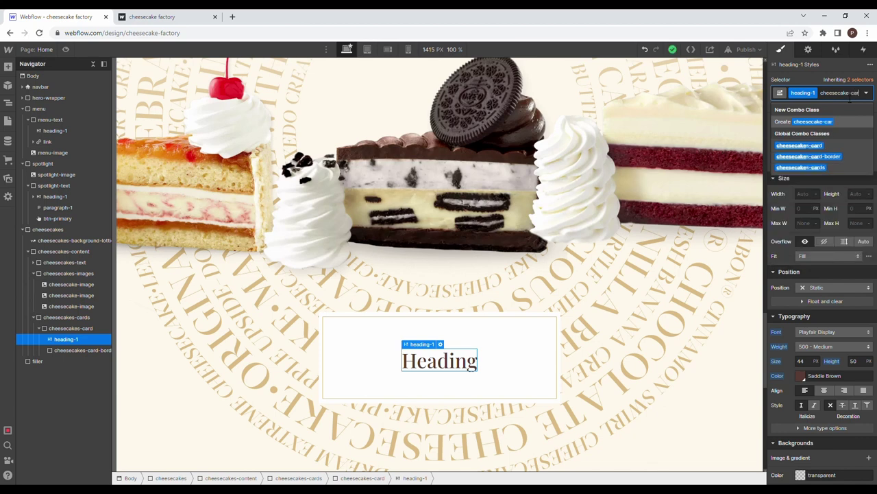
type("d-heading")
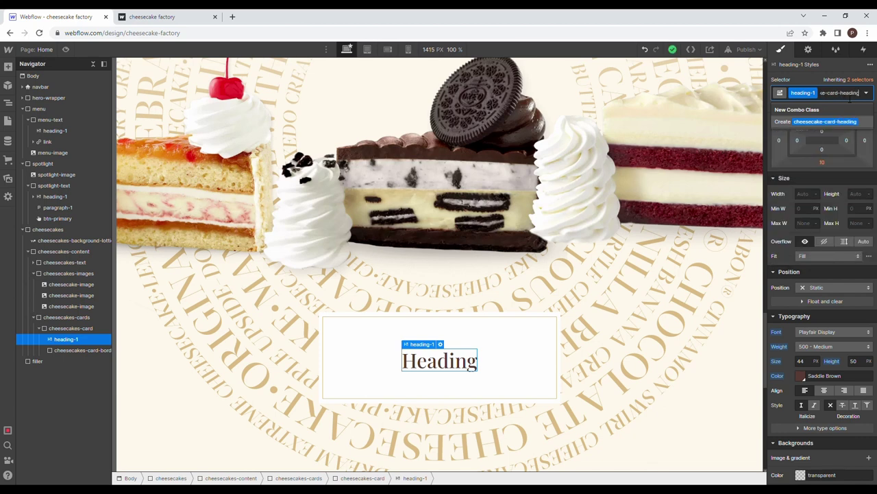
key("Return")
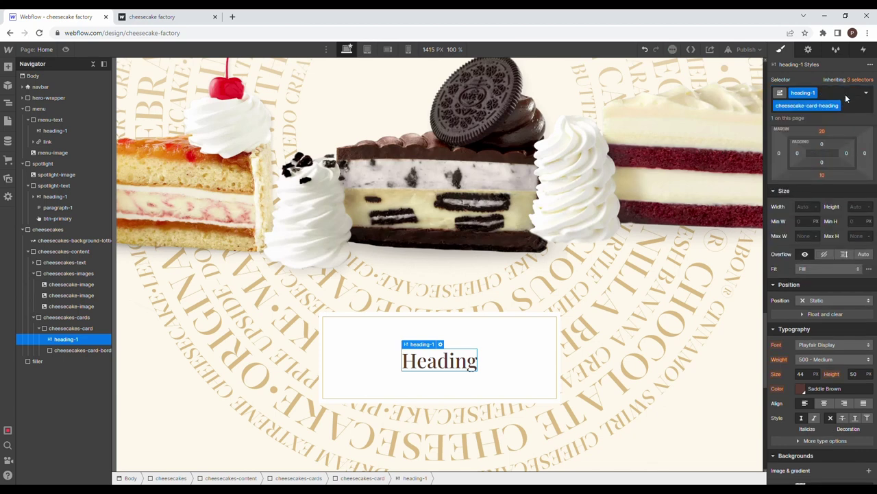
left_click(820, 174)
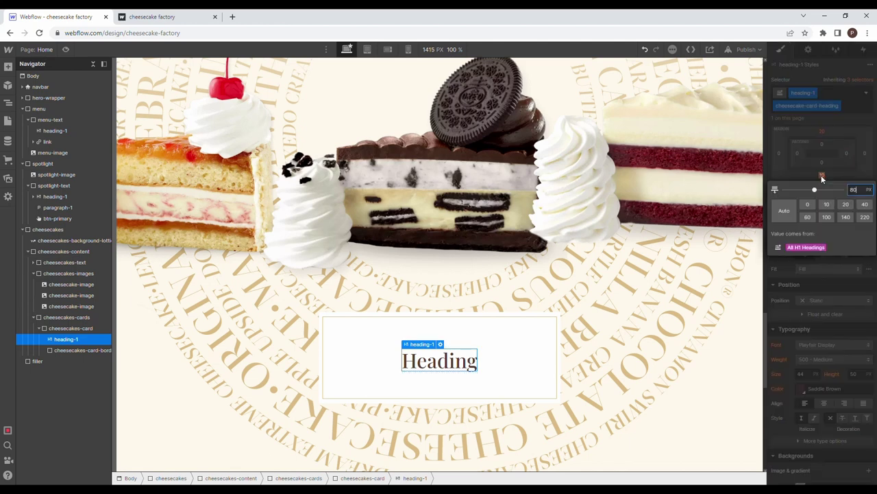
left_click(821, 175)
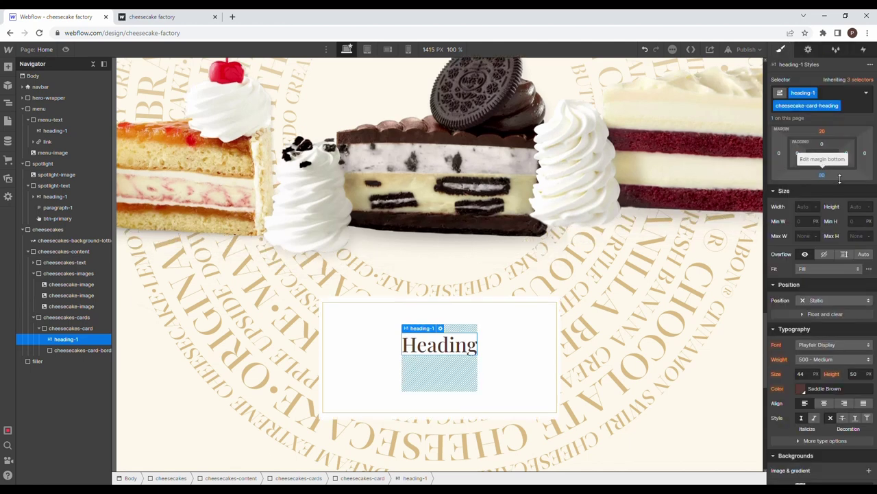
Step: Set the heading font size to 60 and compare with the published Our Story card
left_click(800, 374)
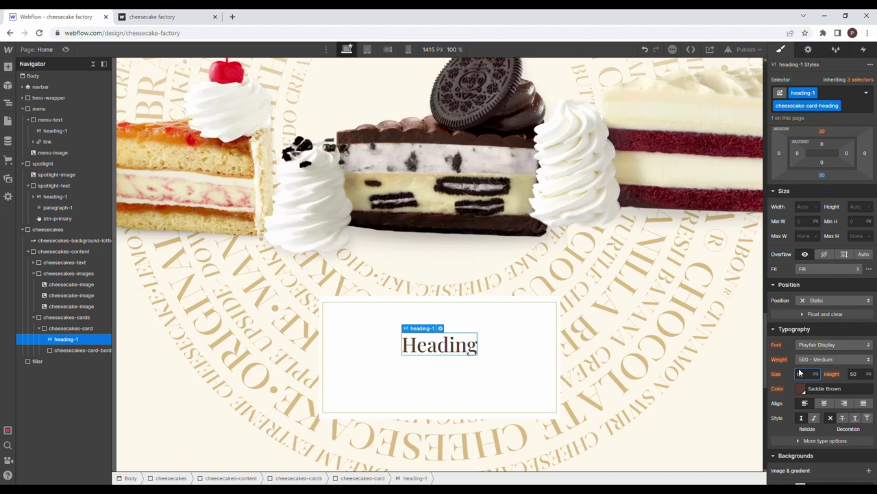
type("90")
key("ctrl+Tab")
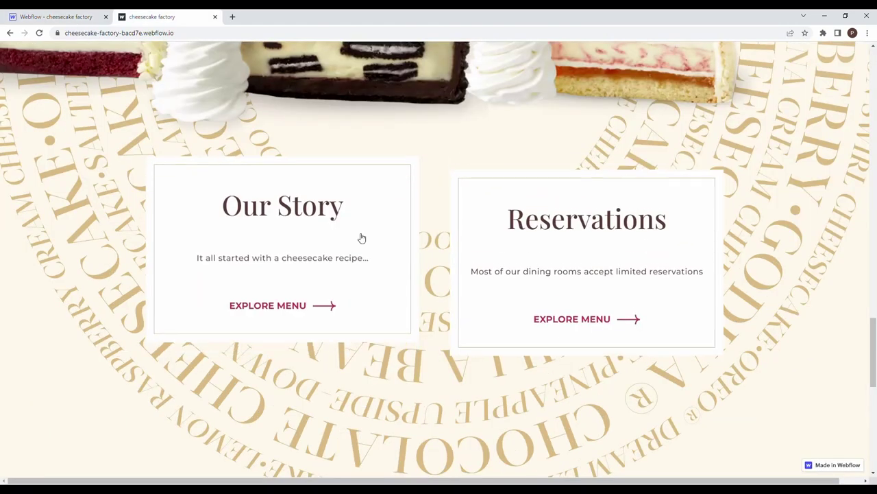
key("ctrl+Tab")
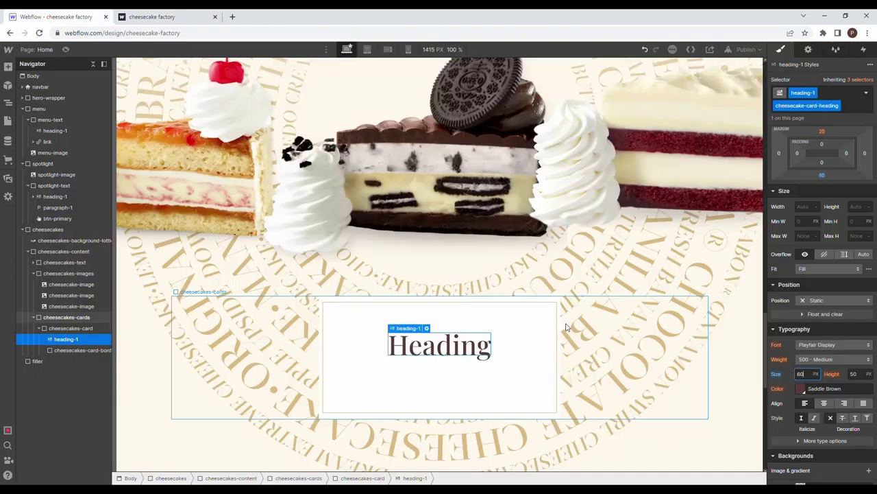
left_click(489, 345)
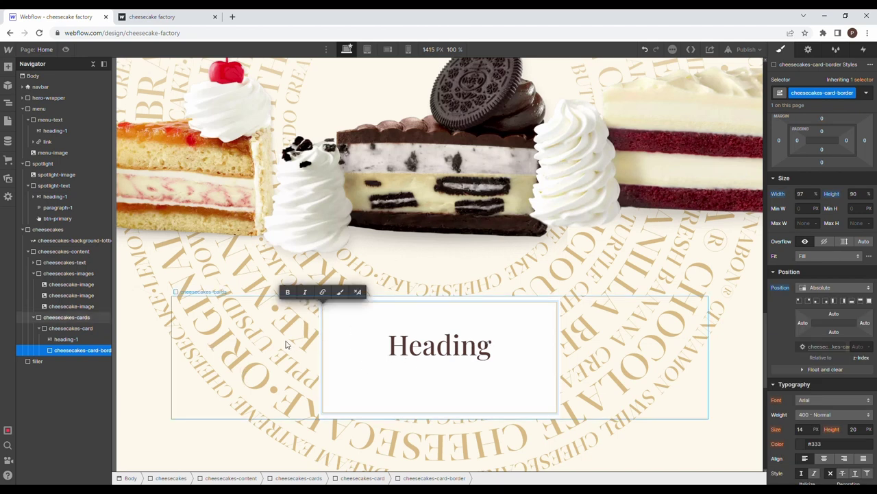
left_click(85, 343)
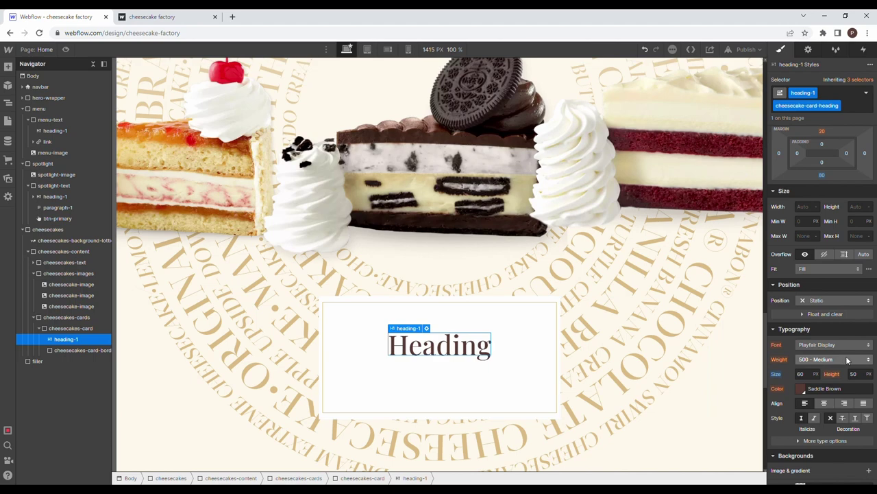
Step: Make the heading relatively positioned with a z-index of 3
scroll(846, 356, "down", 2)
scroll(843, 367, "down", 1)
scroll(841, 378, "up", 3)
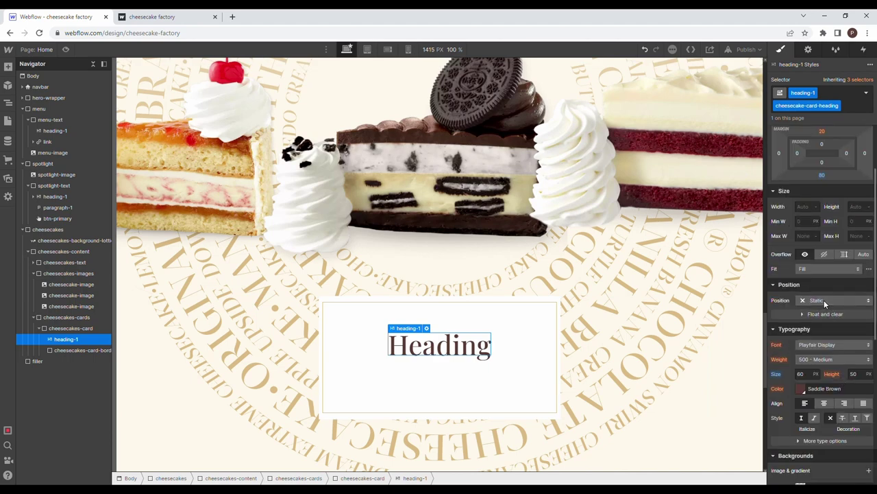
left_click(824, 300)
left_click(829, 312)
left_click(860, 348)
type("3")
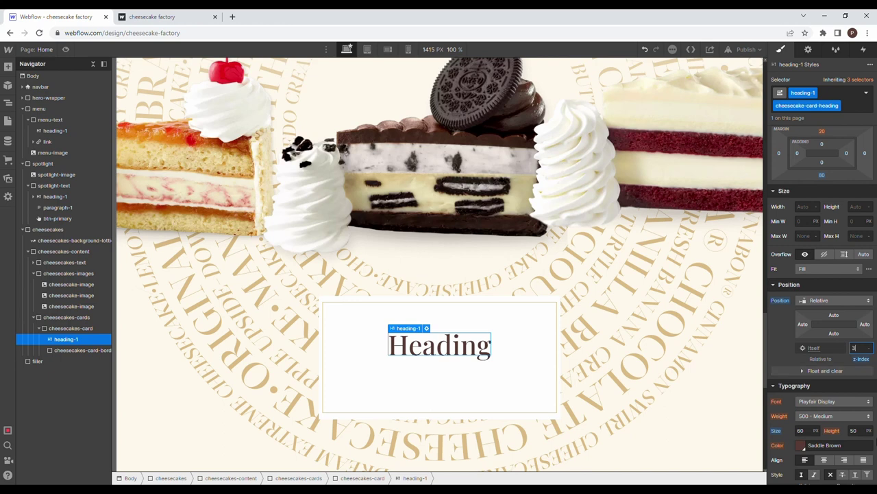
left_click(505, 364)
Step: Change the heading text to 'Our Story'
left_click(464, 348)
double_click(464, 347)
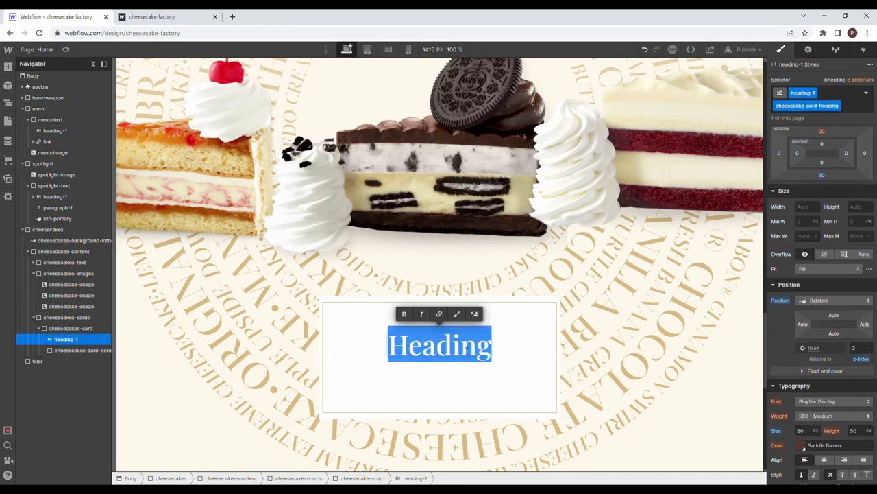
type("Our Story")
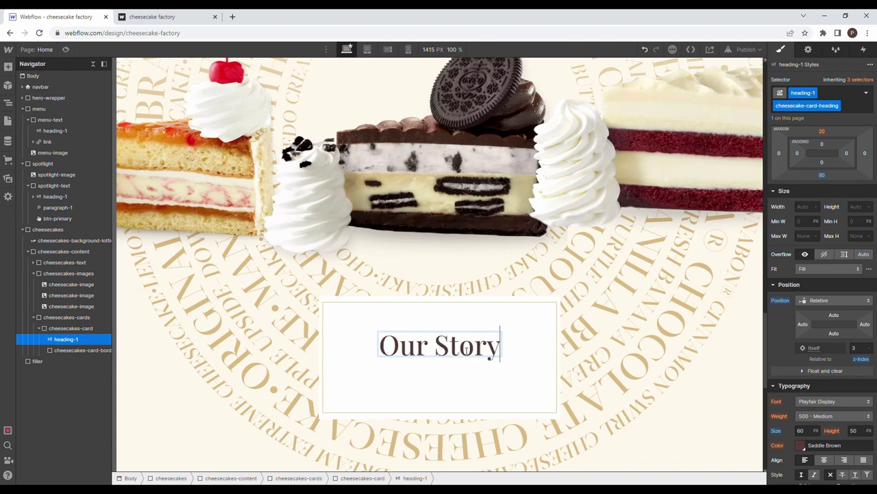
left_click(528, 348)
left_click(528, 348)
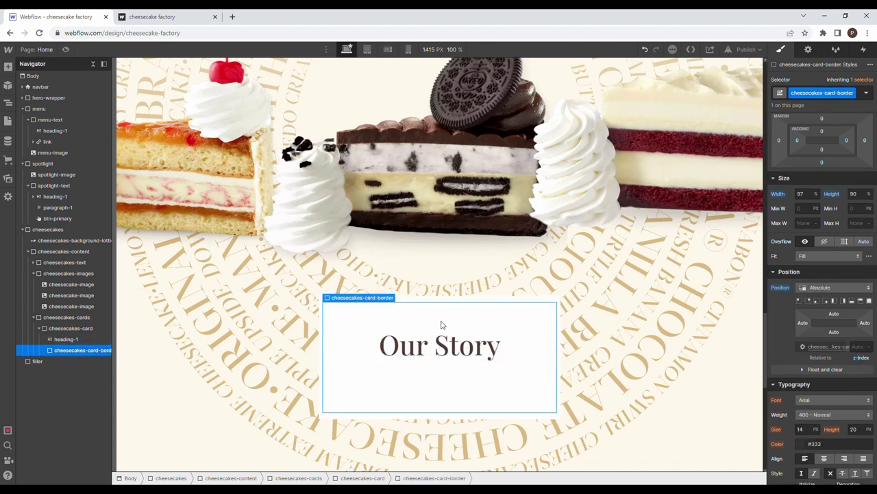
Step: Add a paragraph inside the card with the existing paragraph-1 class
left_click(7, 67)
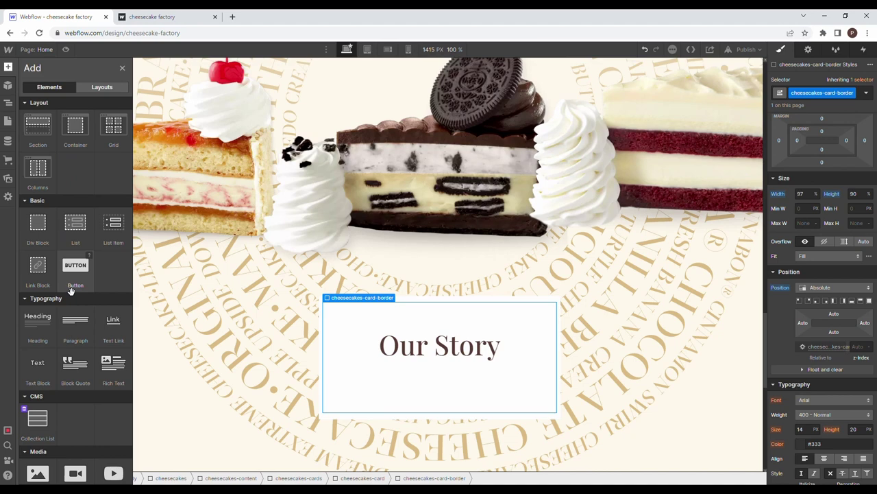
left_click_drag(75, 322, 91, 348)
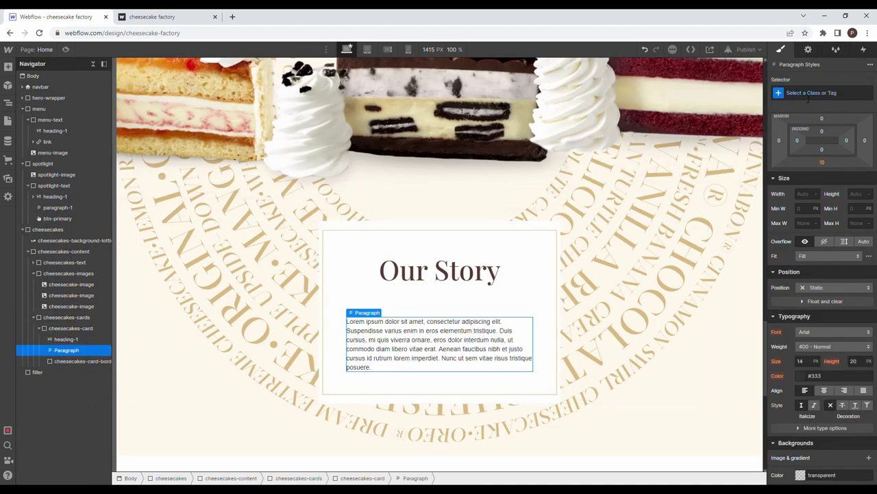
left_click(809, 93)
type("para")
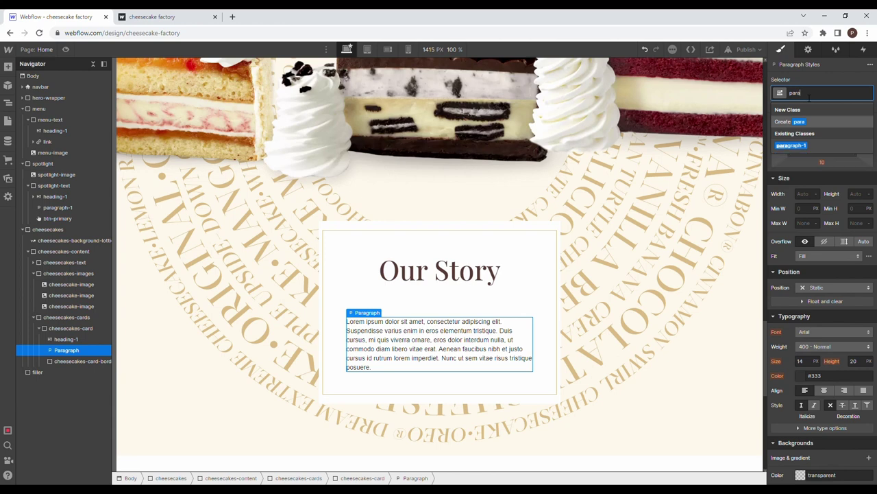
left_click(837, 149)
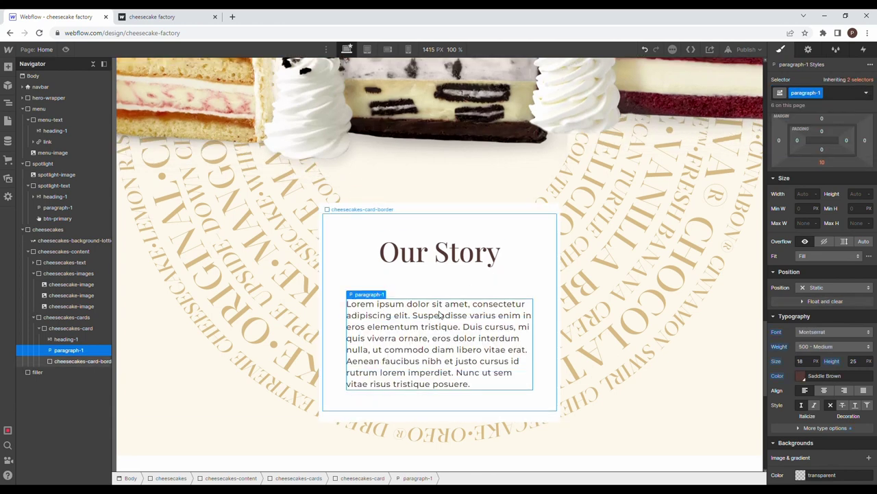
Step: Make the paragraph relatively positioned with a z-index of 3
left_click(473, 336)
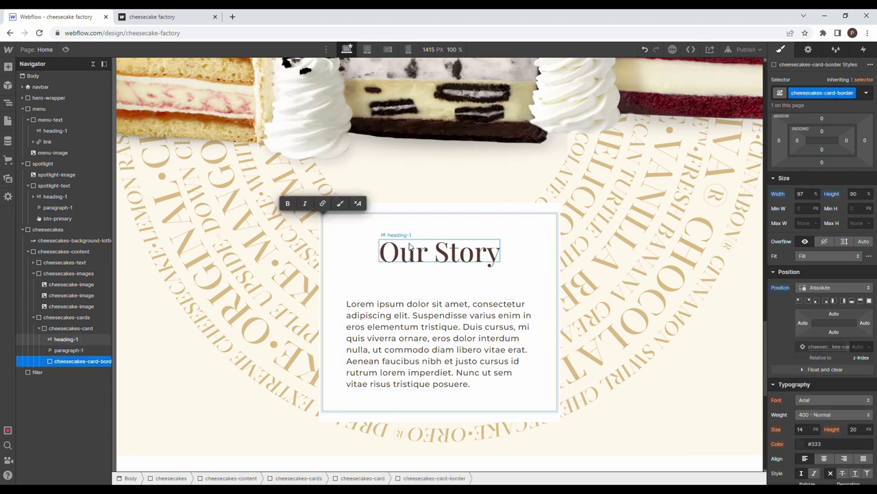
left_click(415, 375)
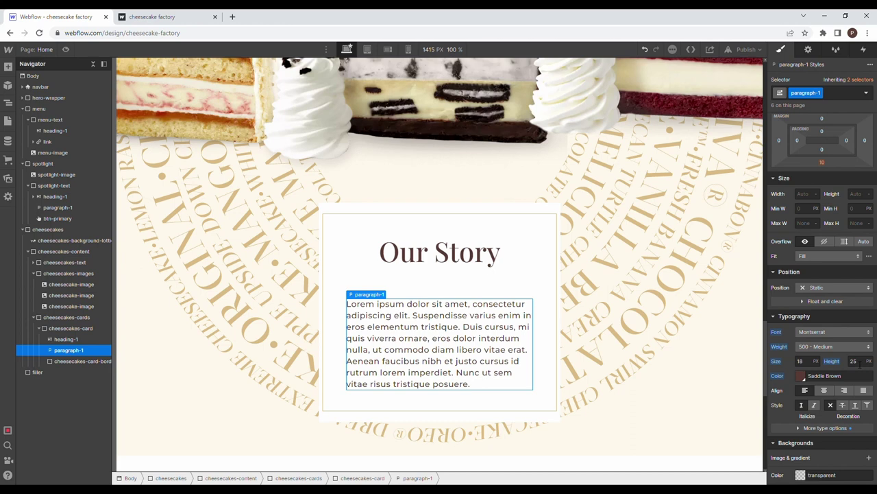
left_click(835, 287)
left_click(828, 299)
left_click(856, 334)
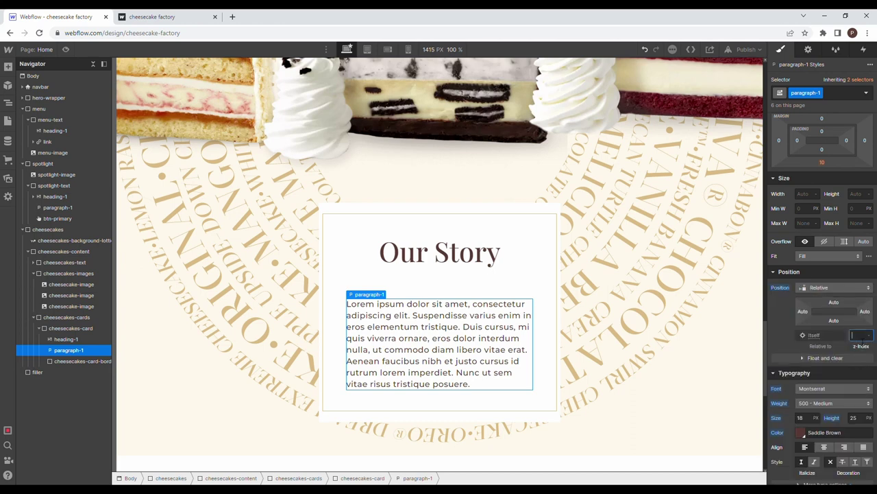
Step: Shorten the paragraph by deleting its last sentences
double_click(457, 349)
left_click_drag(457, 349, 482, 389)
key("BackSpace")
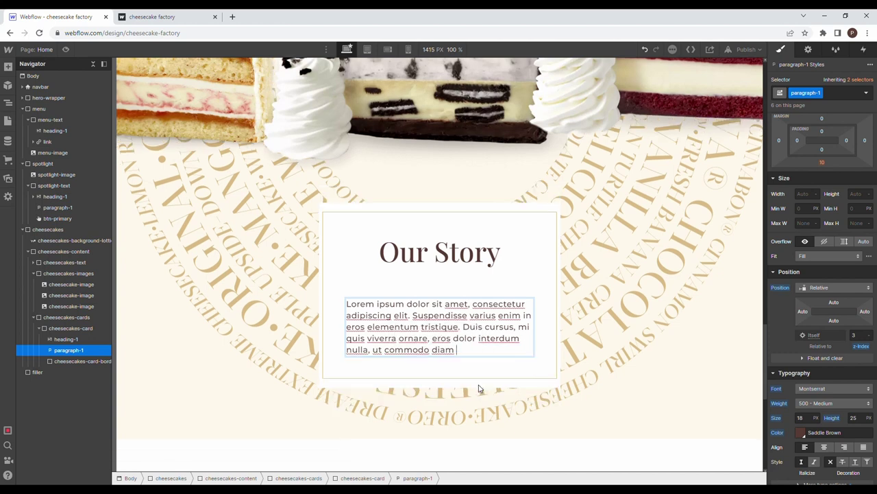
key("Escape")
left_click(514, 268)
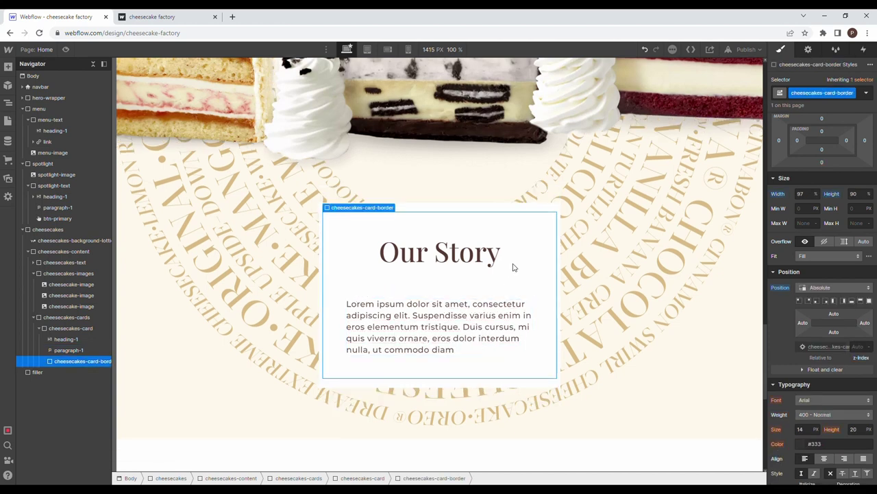
Step: Give the paragraph an 80 px bottom margin
left_click(516, 309)
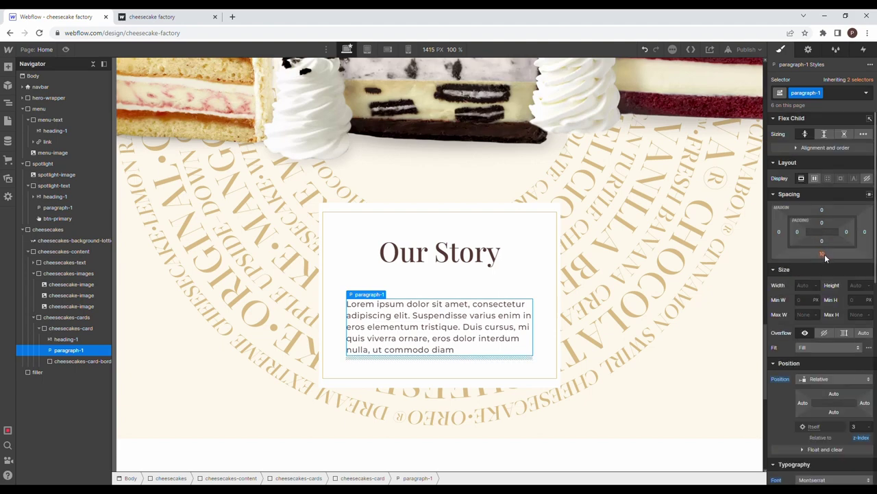
left_click(825, 253)
type("80")
key("Return")
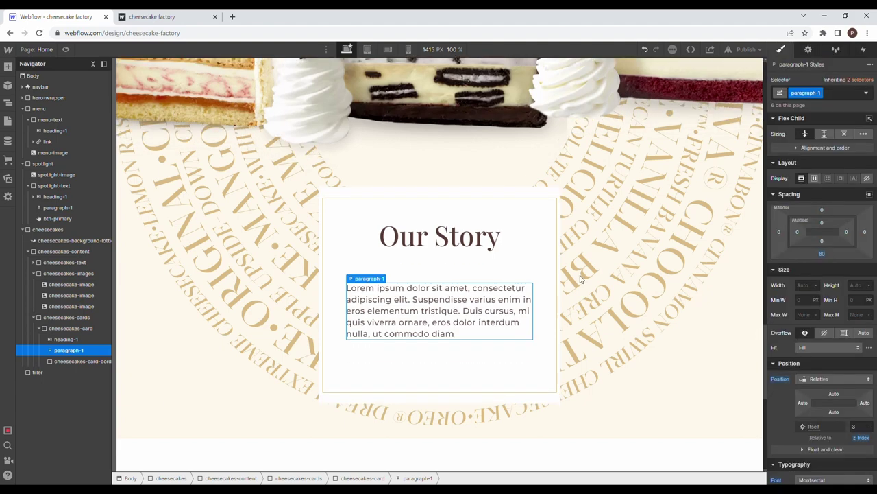
Step: Paste a copy of the EXPLORE MENU link into the card, above the card border
scroll(239, 197, "up", 3)
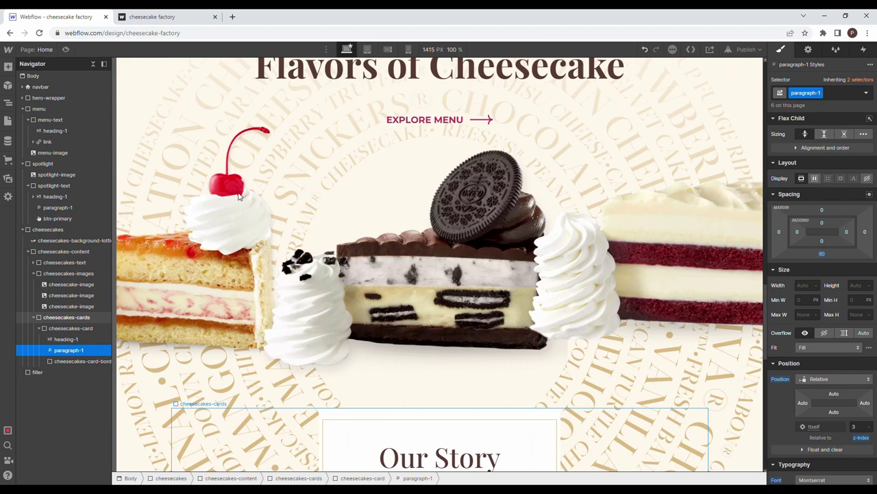
scroll(239, 197, "up", 2)
left_click(391, 282)
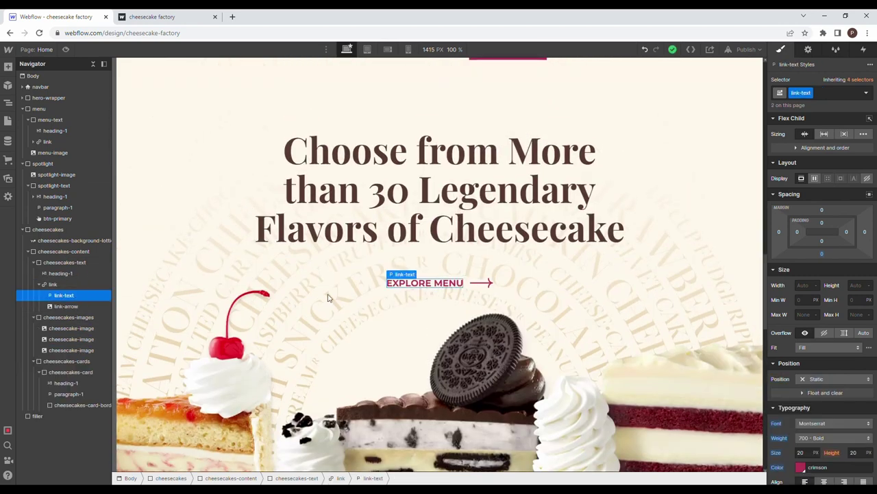
left_click(80, 283)
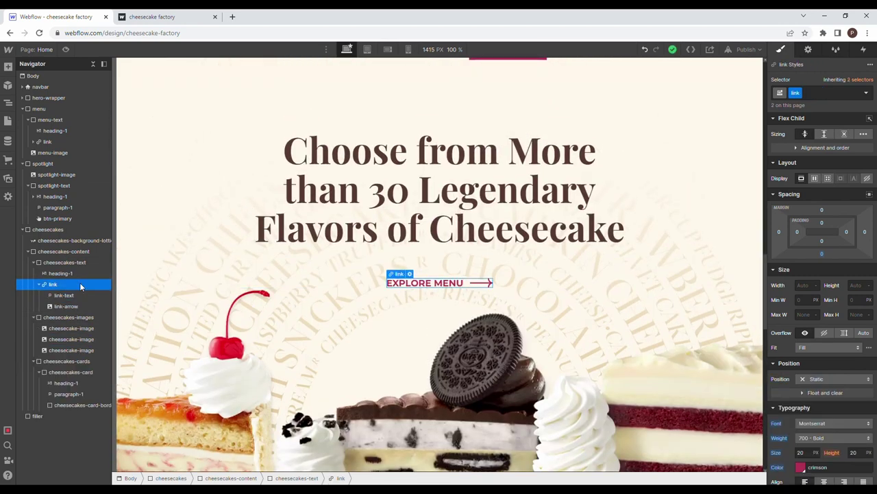
left_click(77, 370)
key("ctrl+v")
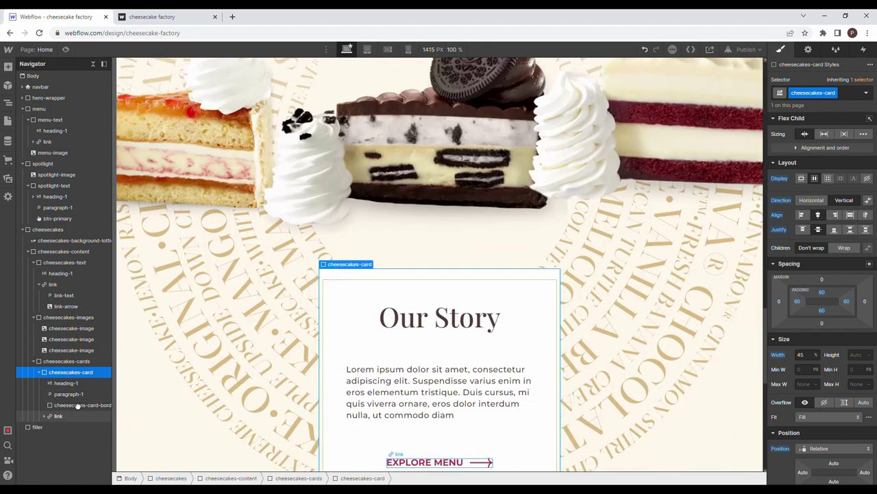
left_click(74, 405)
Step: Duplicate the cheesecakes-card and retitle the copy's heading 'Reservations'
scroll(469, 374, "down", 6)
scroll(469, 374, "up", 3)
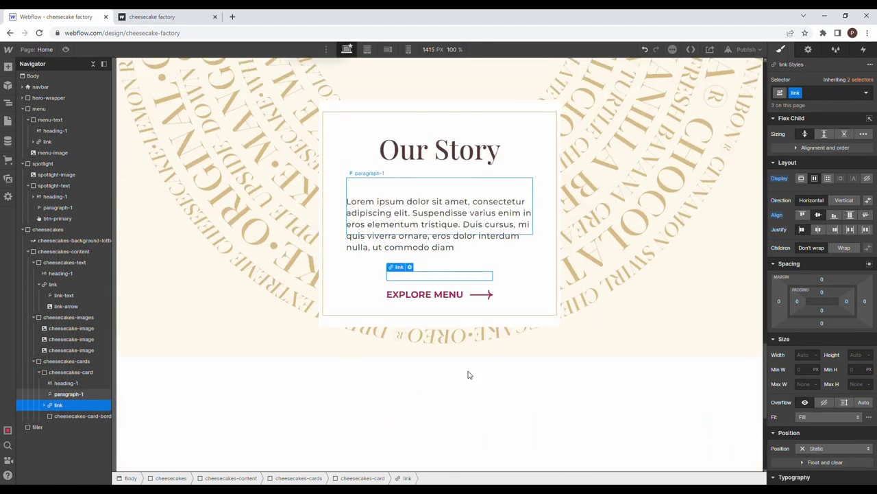
scroll(469, 374, "up", 3)
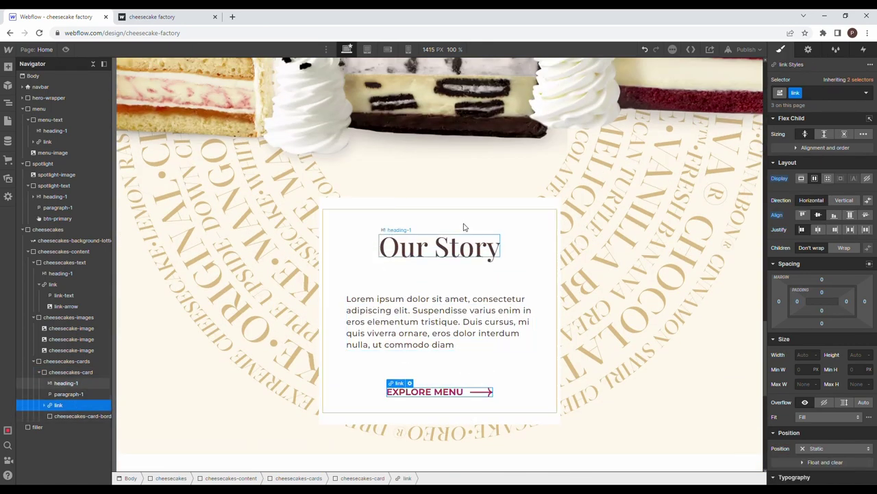
left_click(429, 207)
left_click(39, 372)
key("ctrl+d")
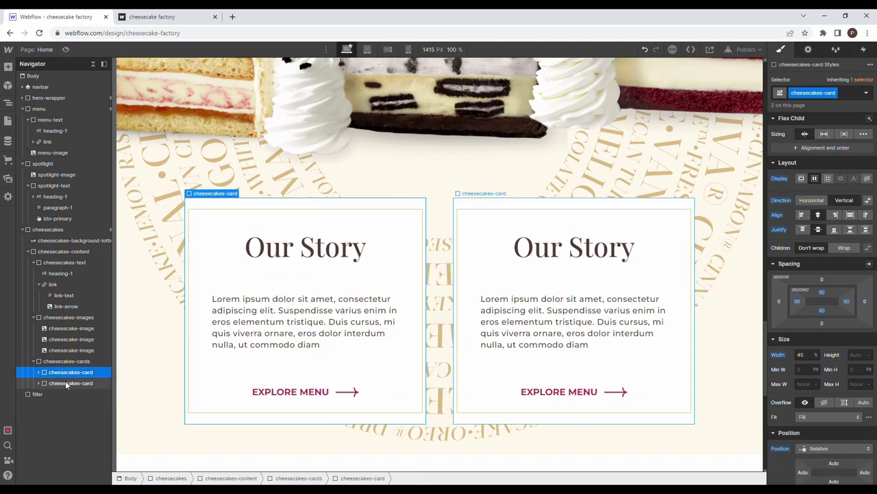
left_click(551, 248)
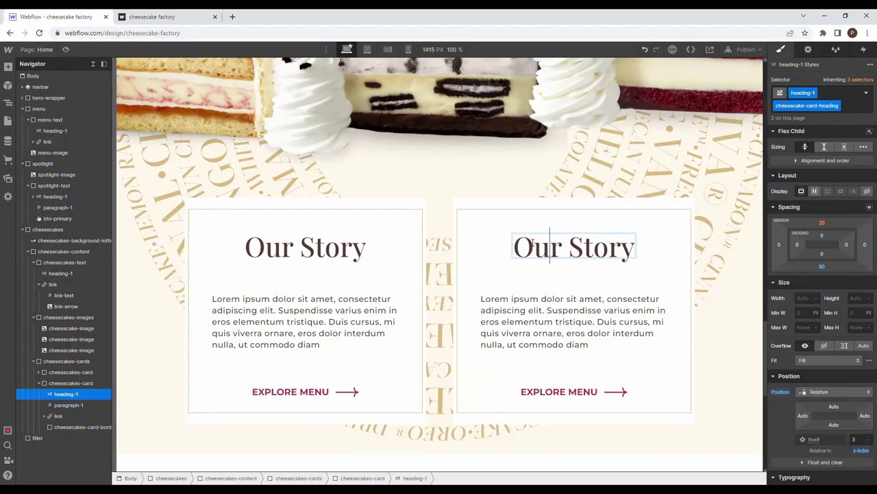
type("Reservations")
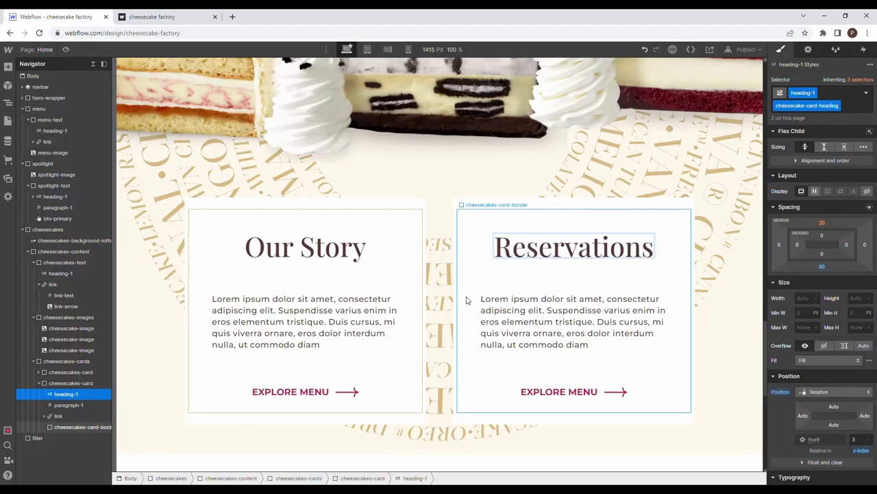
key("Escape")
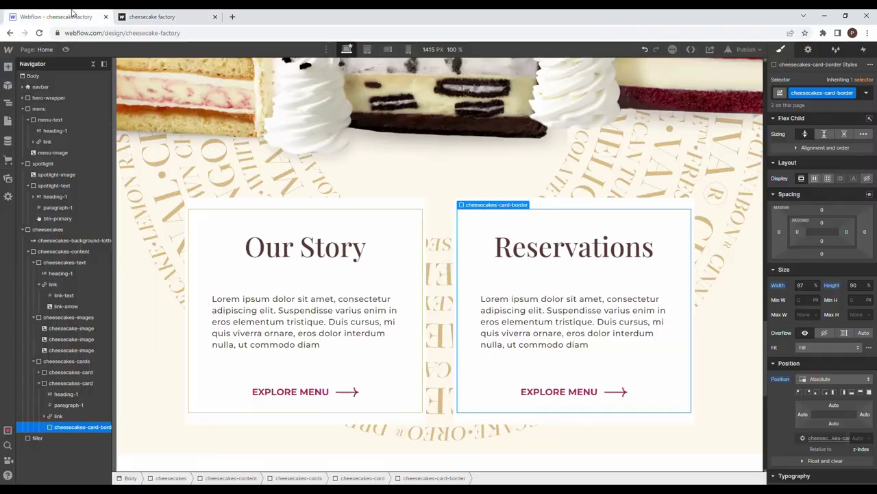
Step: Set the Our Story card's cheesecakes-card-border to 95% width and 95% height
left_click(287, 207)
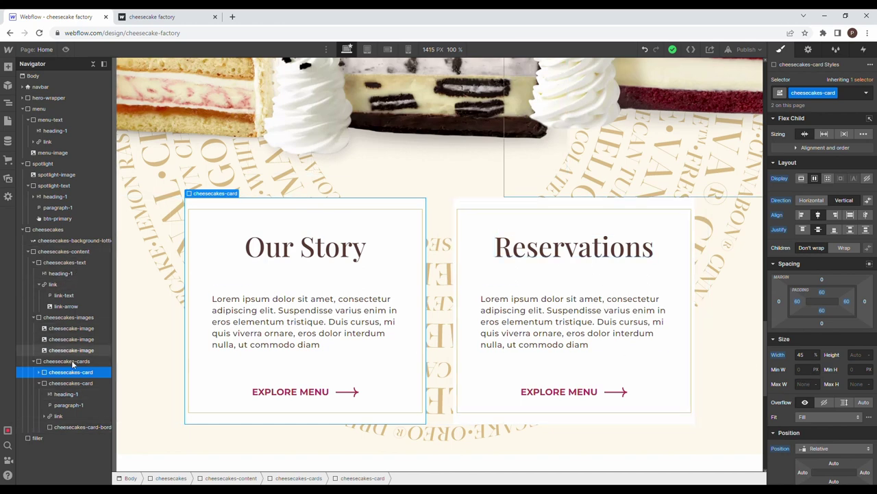
left_click(39, 372)
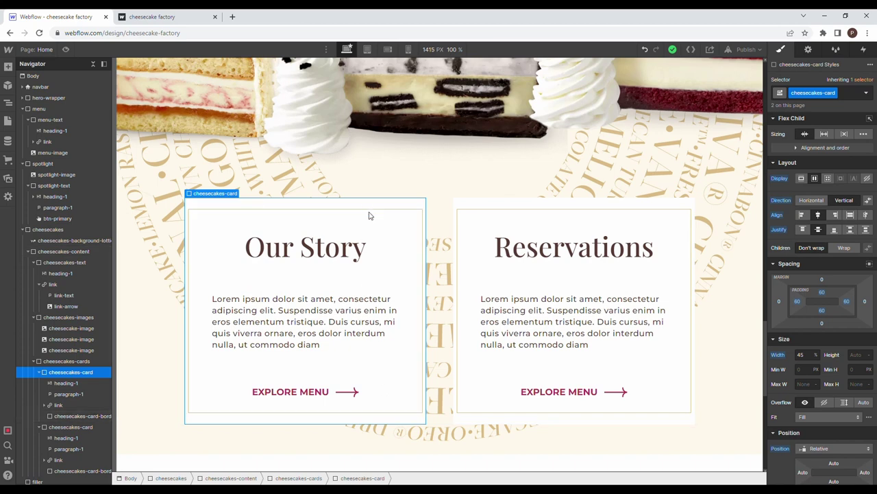
left_click(105, 417)
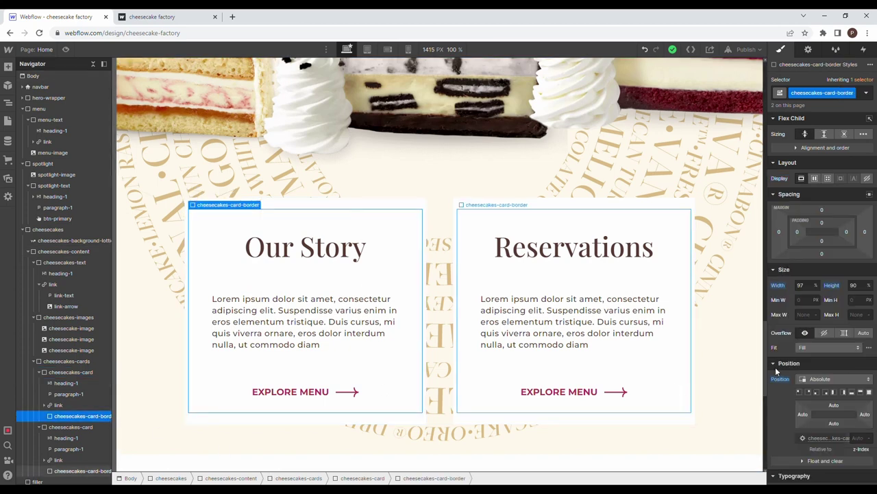
left_click(807, 286)
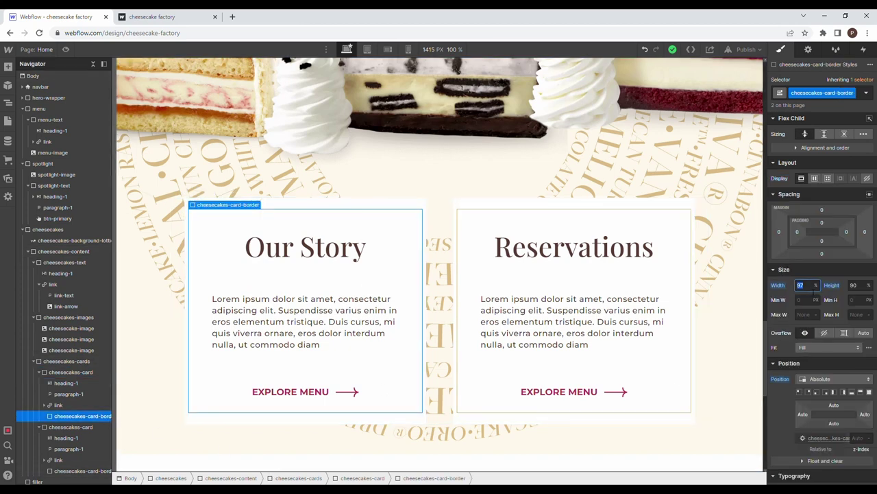
left_click(854, 285)
type("95")
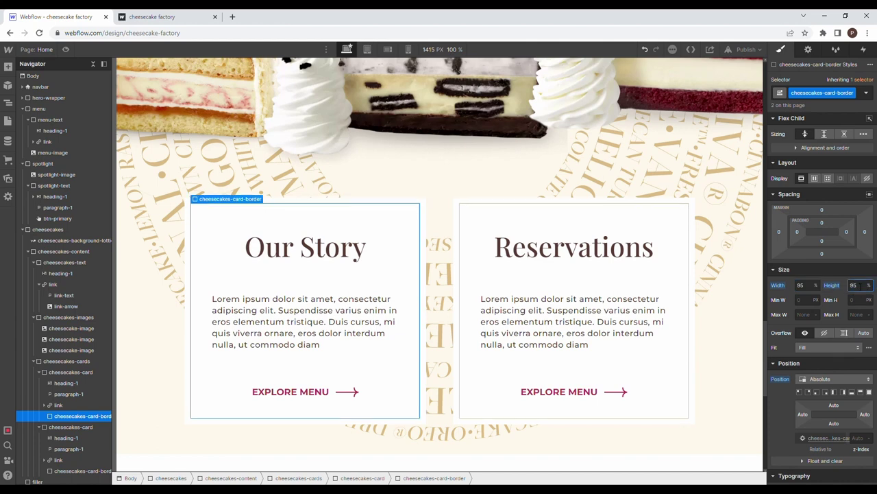
left_click(595, 168)
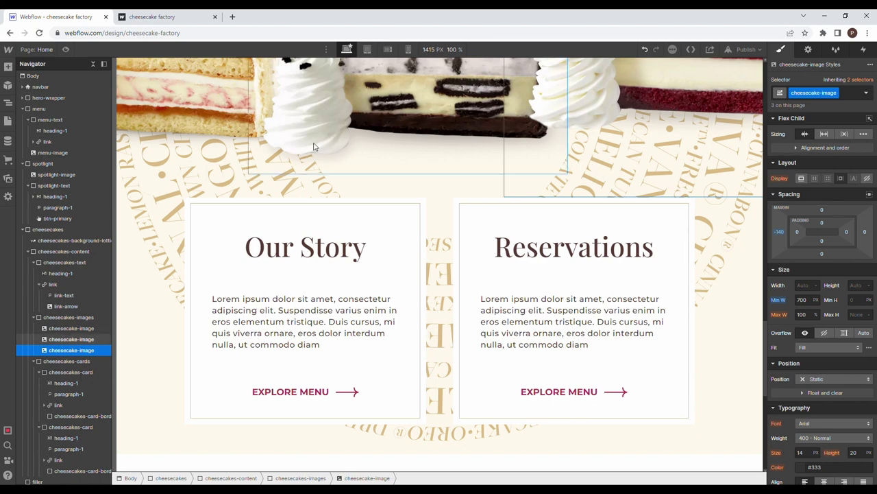
left_click(75, 372)
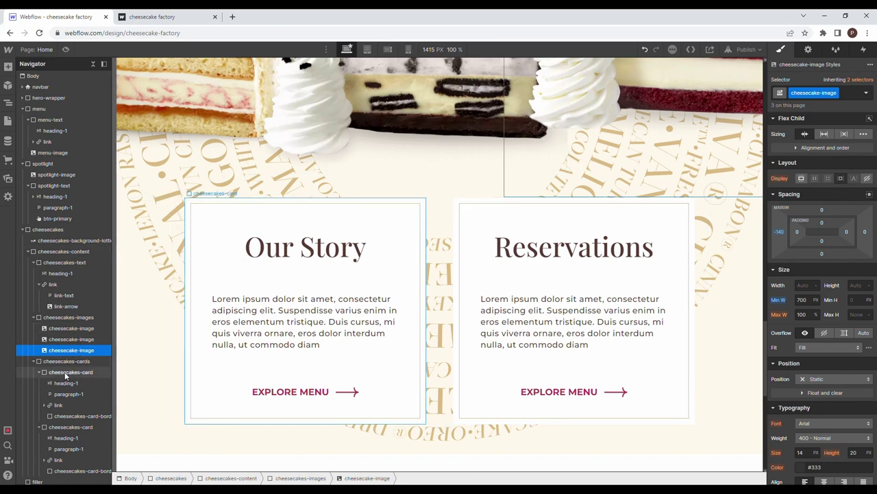
Step: Add a Mouse hover trigger to the Our Story card that starts an animation
left_click(863, 51)
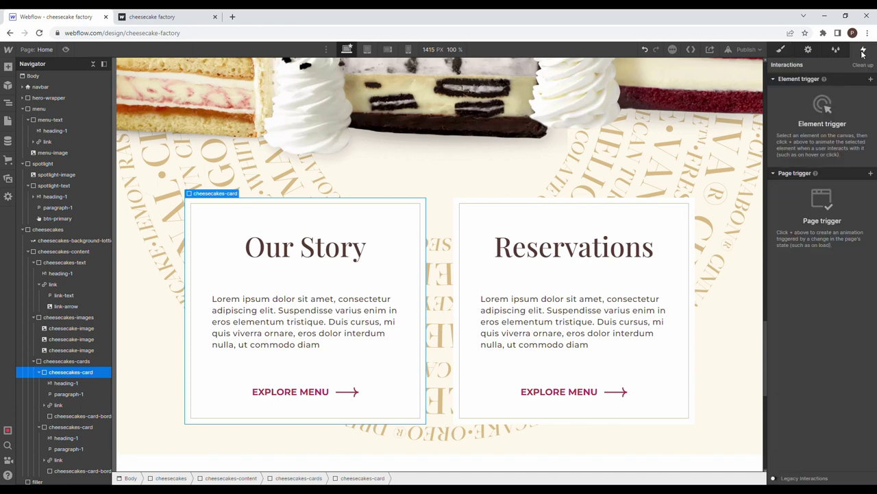
left_click(870, 80)
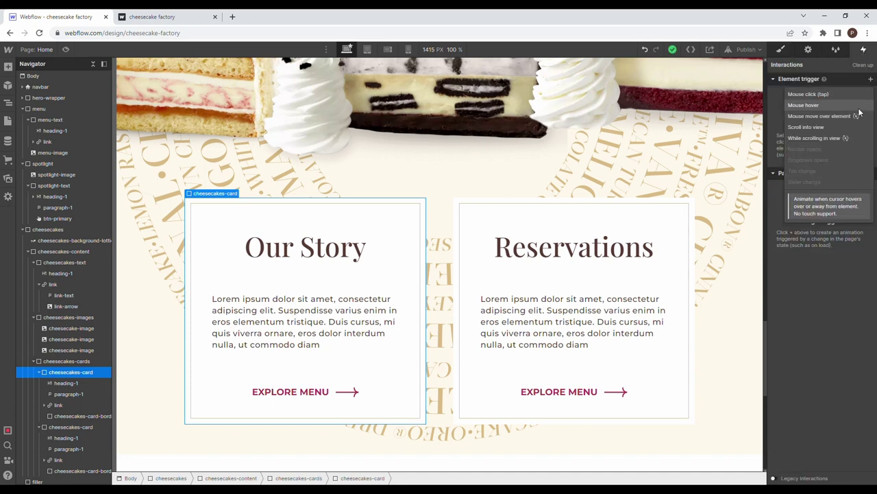
left_click(853, 106)
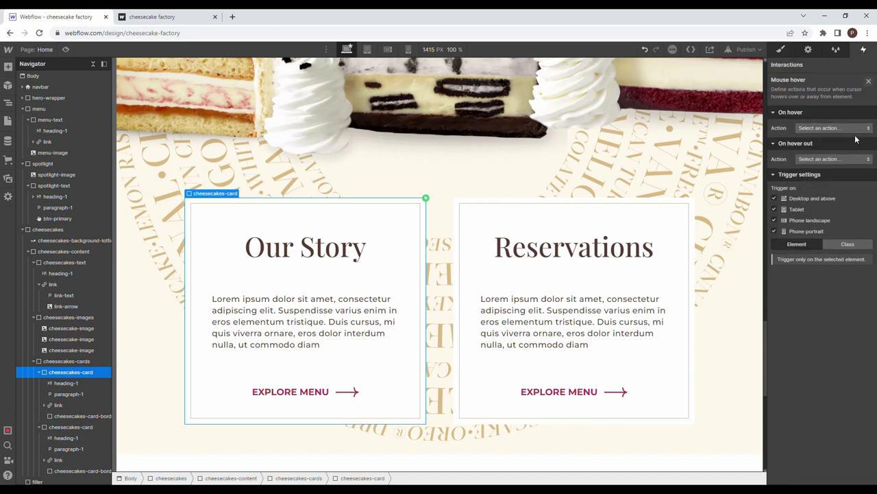
left_click(856, 129)
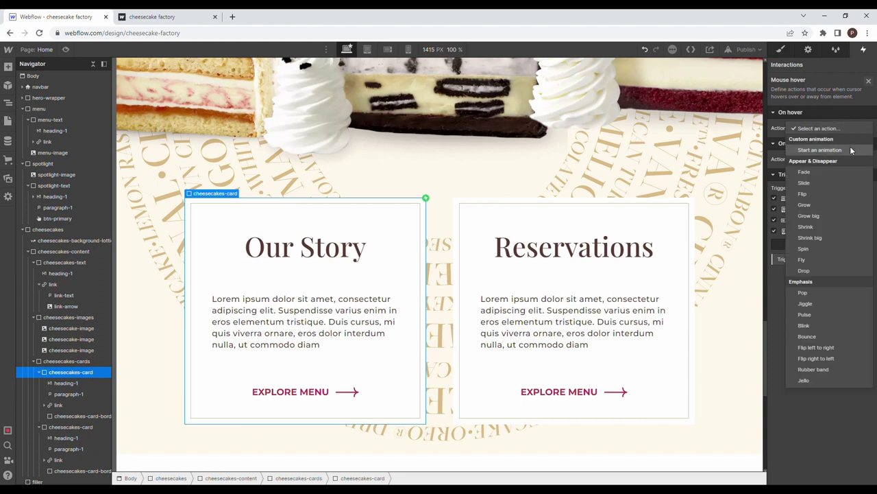
left_click(854, 150)
Step: Create the 'cheesecakes-card hover' animation with a Move action of Y -20px and save it
left_click(869, 143)
type("che")
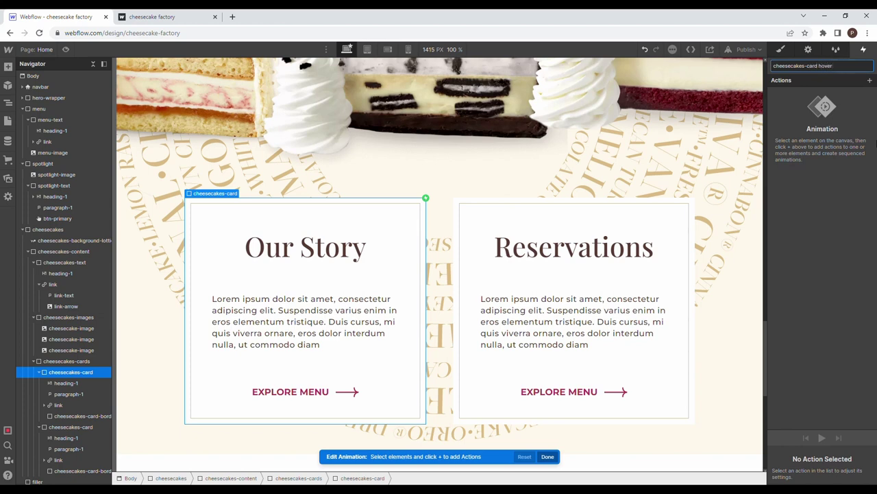
type("esecakes-card hover")
key("Return")
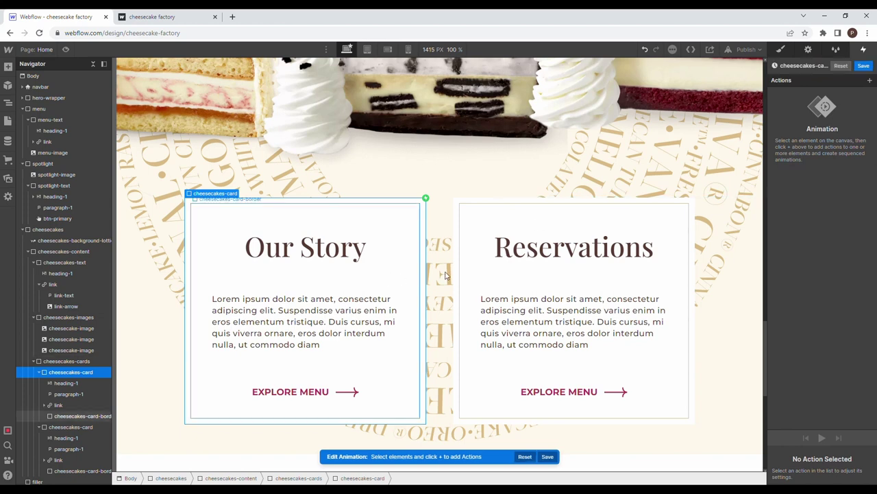
left_click(870, 80)
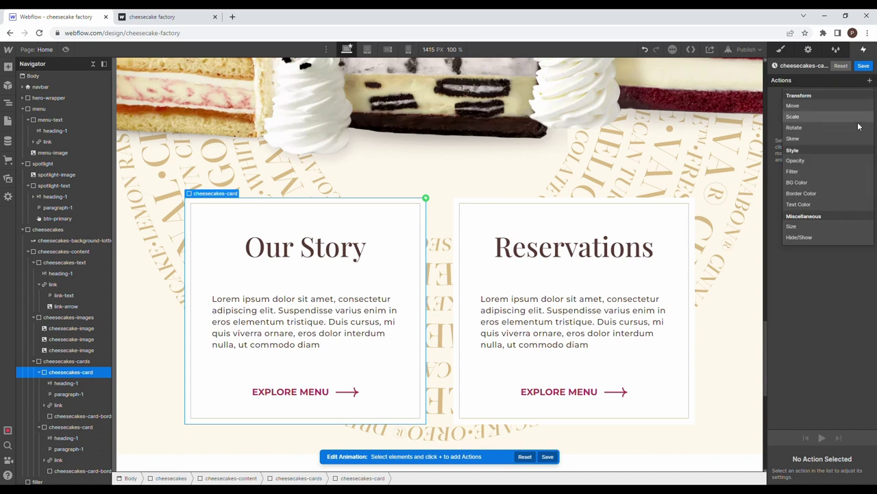
left_click(822, 109)
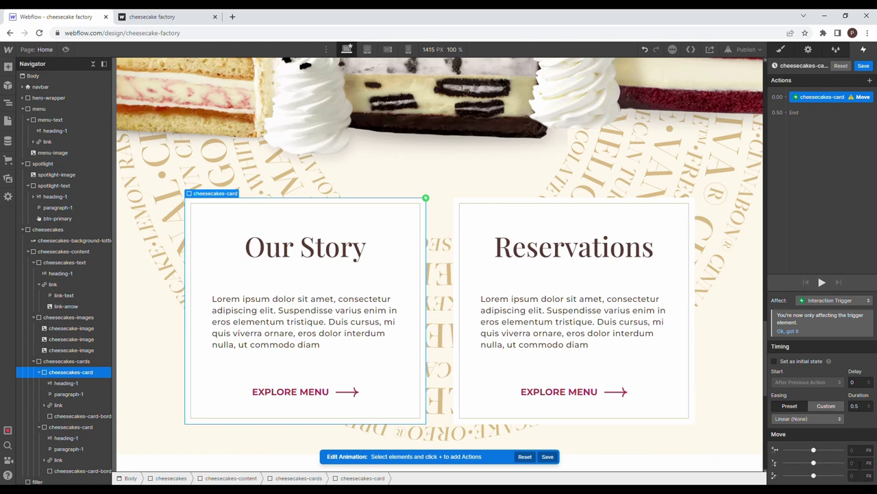
left_click(854, 463)
type("20")
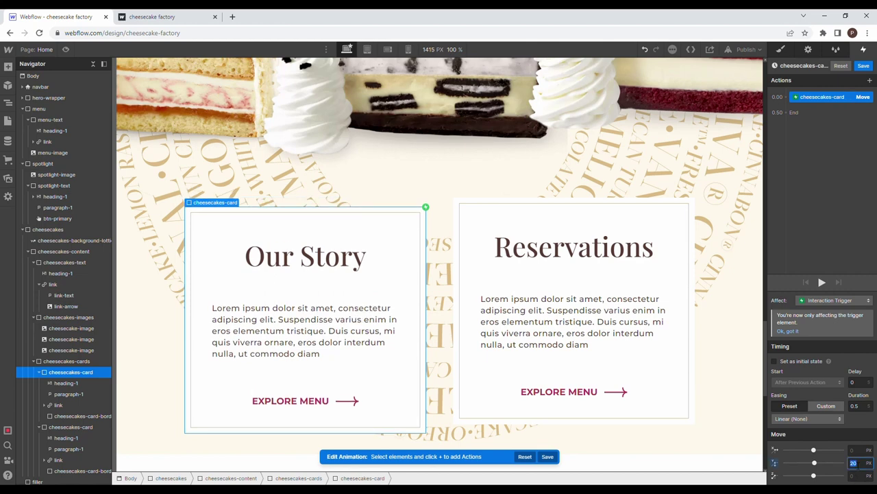
type("-")
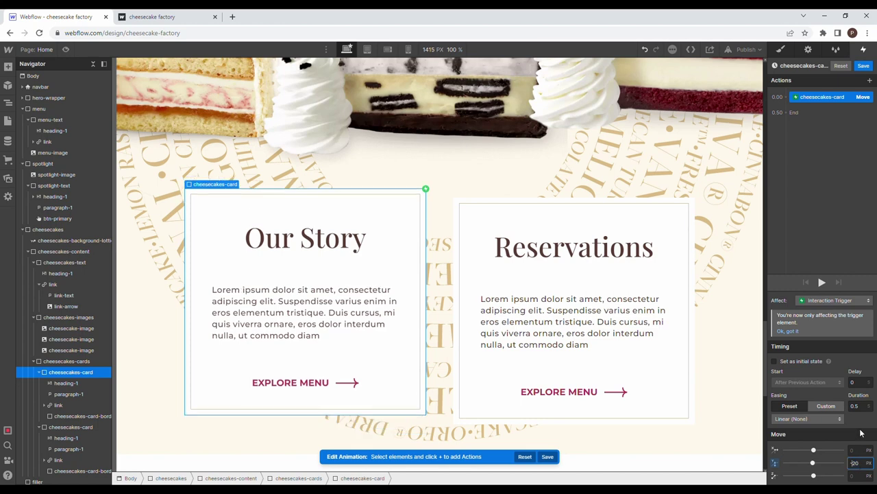
left_click(865, 66)
Step: Create a 'cheesecakes-card hover out' Move animation that resets the card in 0.3 s
left_click(822, 237)
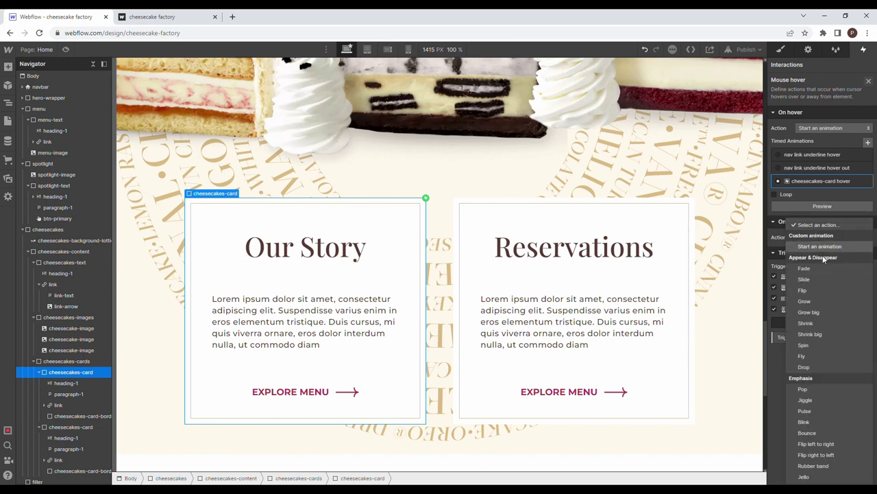
left_click(825, 247)
left_click(868, 255)
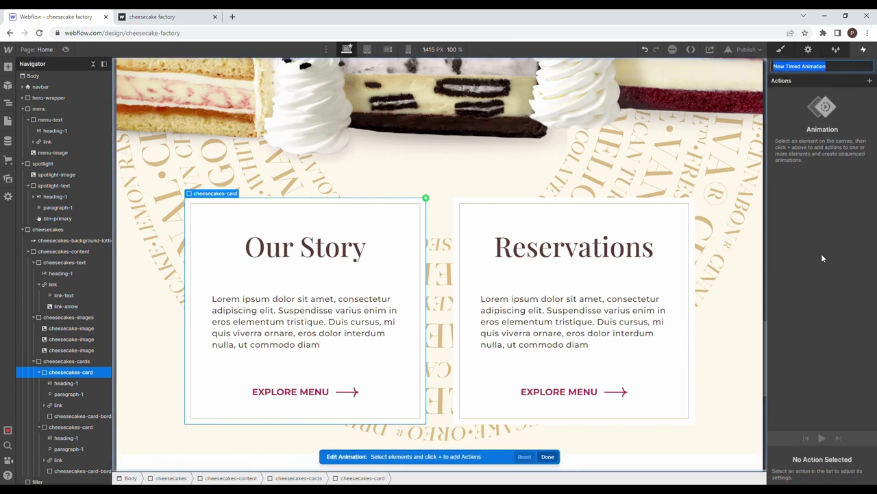
type("cheesecakes-card hover")
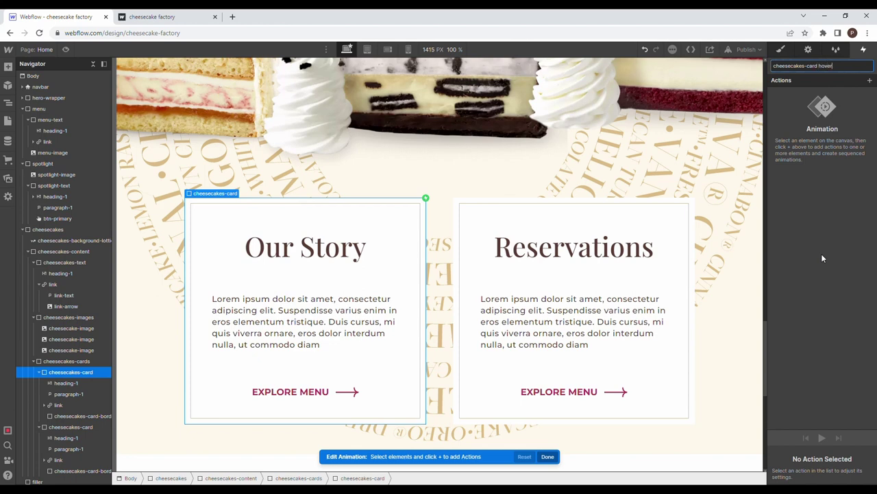
type(" out")
key("Return")
left_click(870, 81)
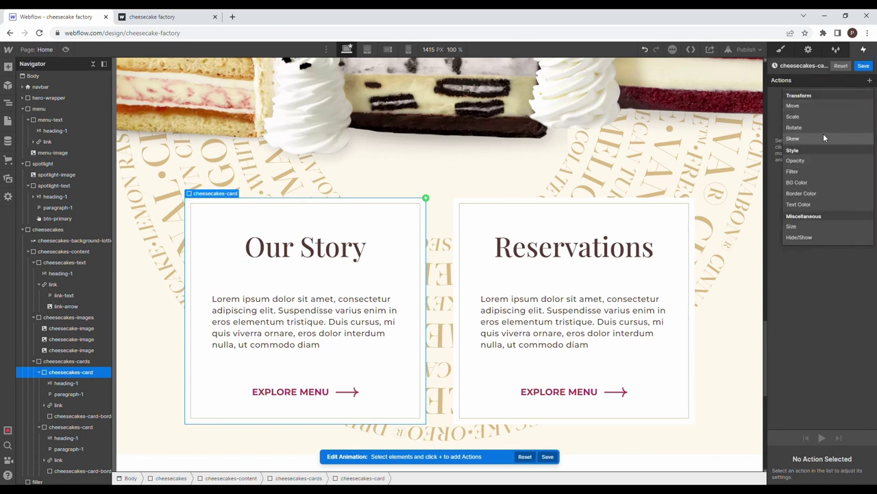
left_click(818, 107)
left_click(852, 462)
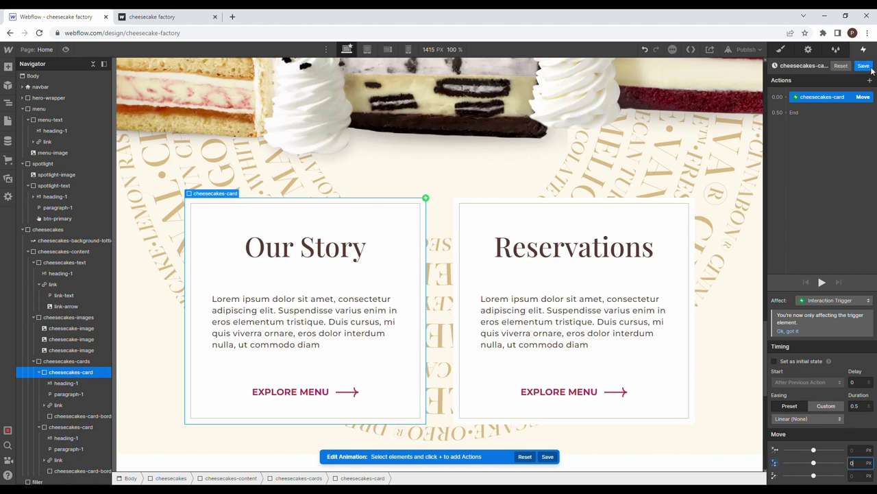
left_click(857, 405)
left_click(864, 65)
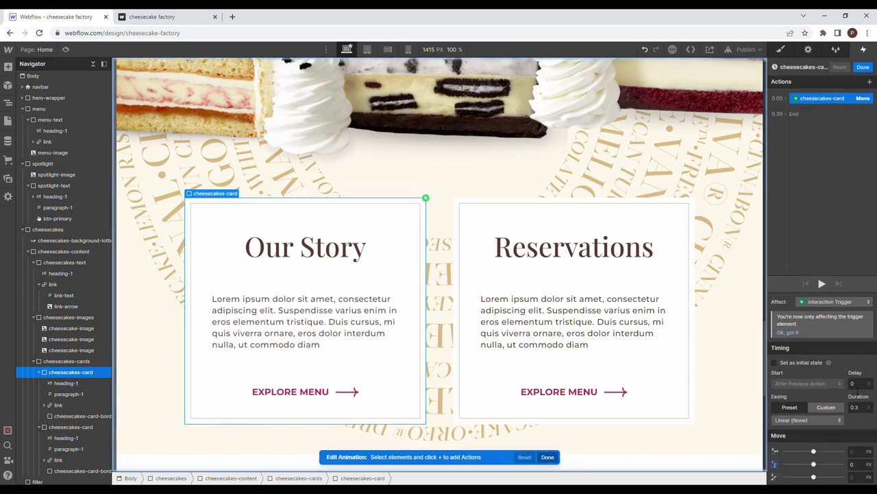
left_click(856, 399)
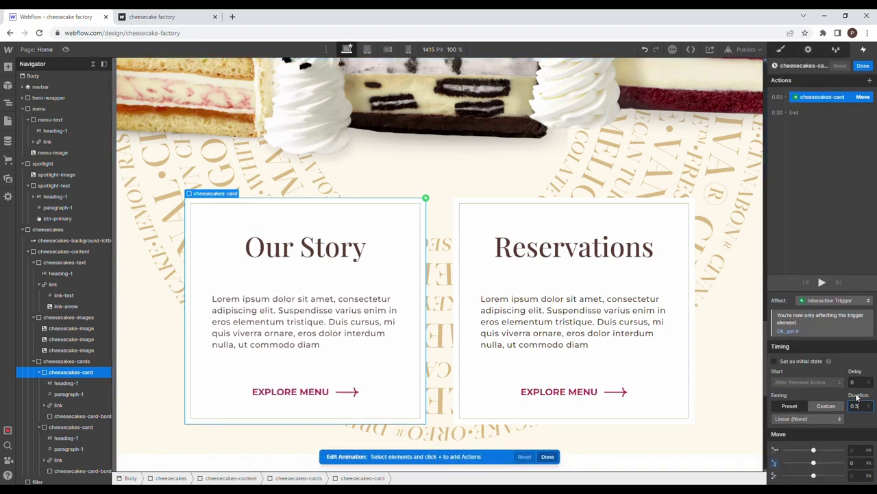
left_click(864, 65)
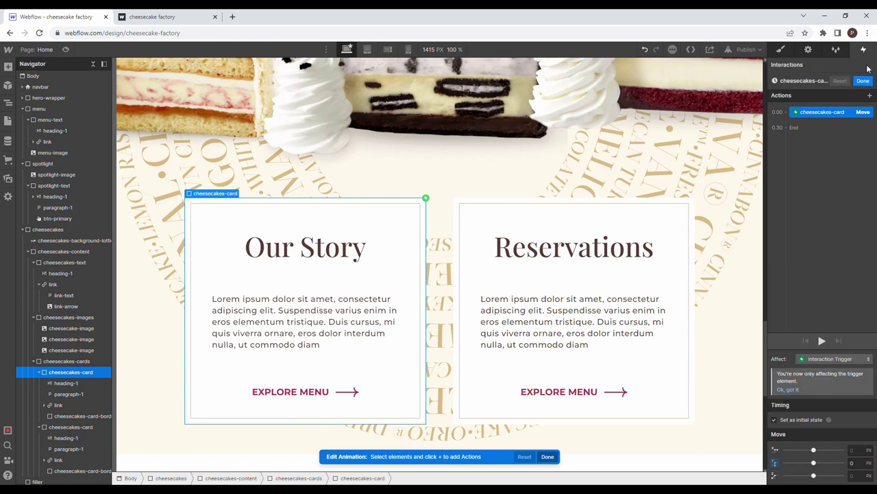
Step: Shorten the 'cheesecakes-card hover' rise to 0.3 s and save it
left_click(838, 180)
left_click(832, 179)
left_click(860, 407)
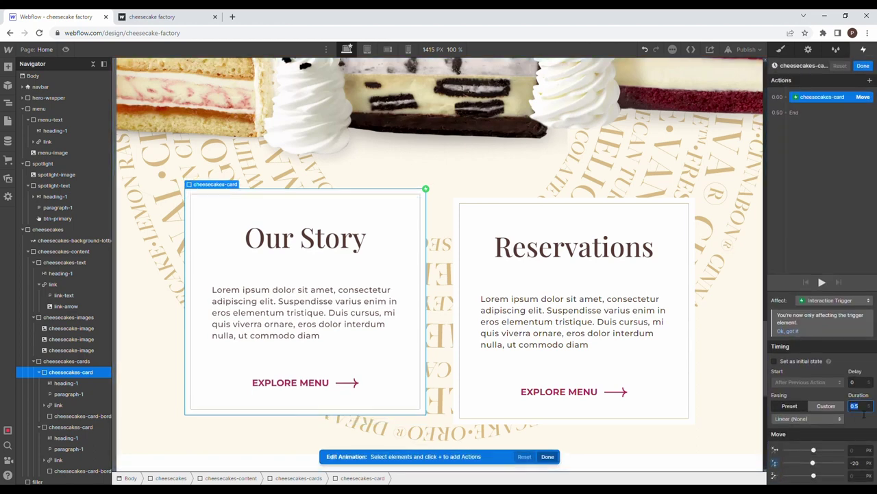
type("0.3")
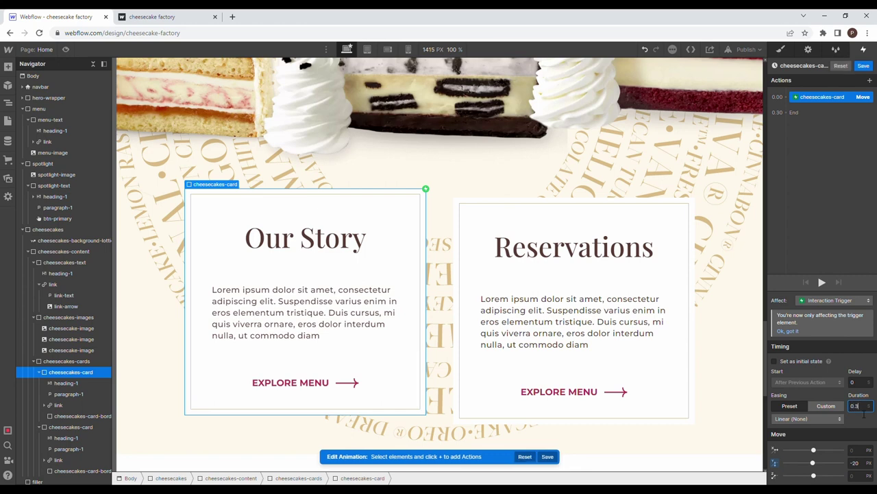
left_click(862, 67)
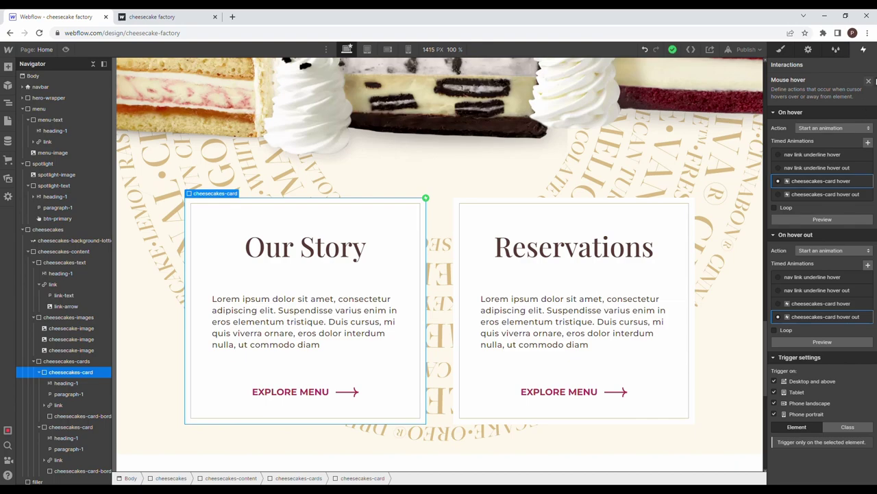
Step: Preview the page to check the Our Story card hover, then return to editing
left_click(66, 49)
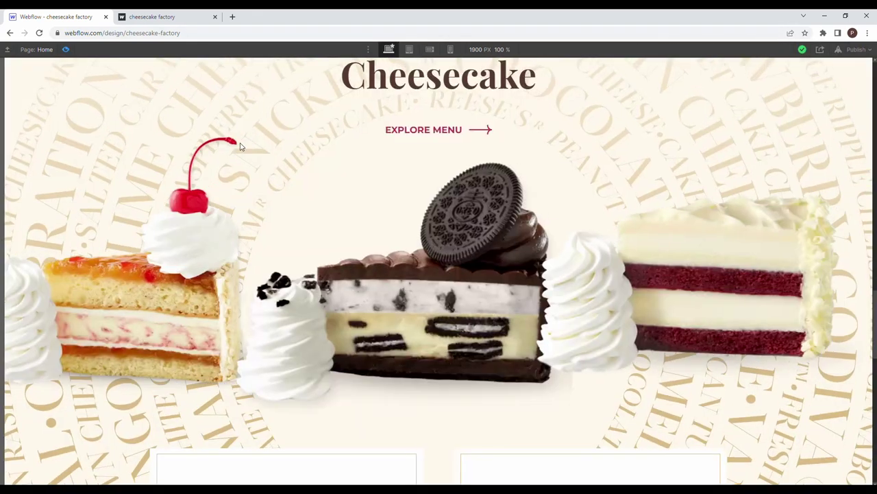
scroll(284, 222, "down", 5)
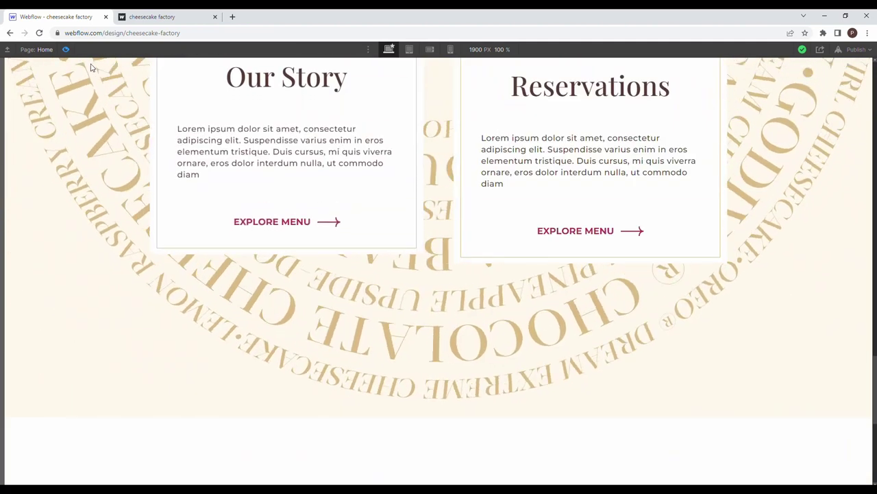
left_click(66, 49)
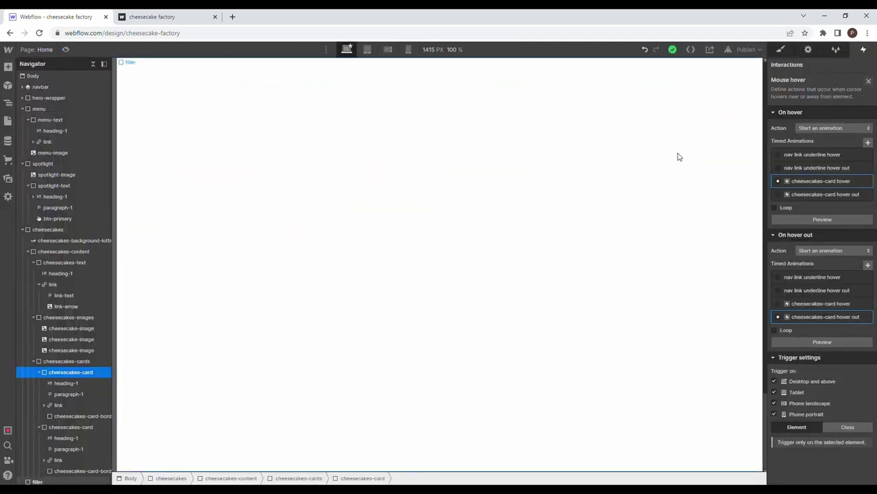
Step: Give the Reservations card a Mouse hover trigger using 'cheesecakes-card hover' and 'cheesecakes-card hover out'
left_click(88, 426)
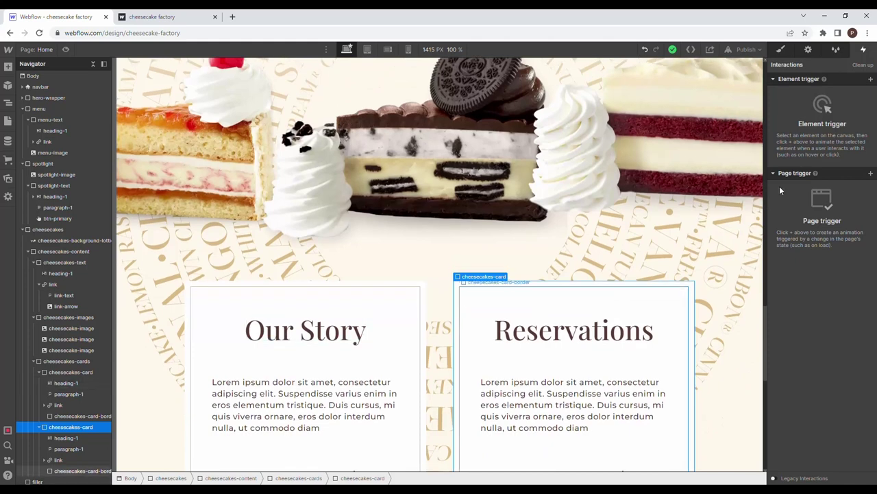
left_click(871, 79)
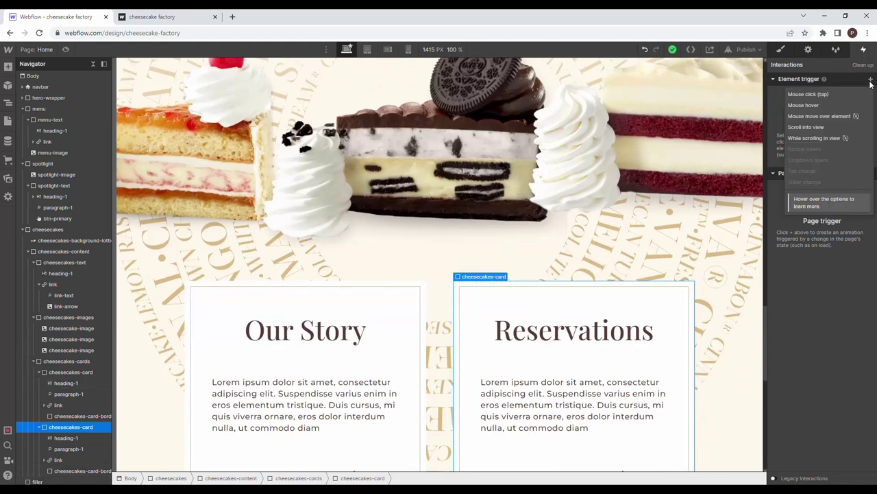
left_click(839, 108)
left_click(824, 129)
left_click(828, 149)
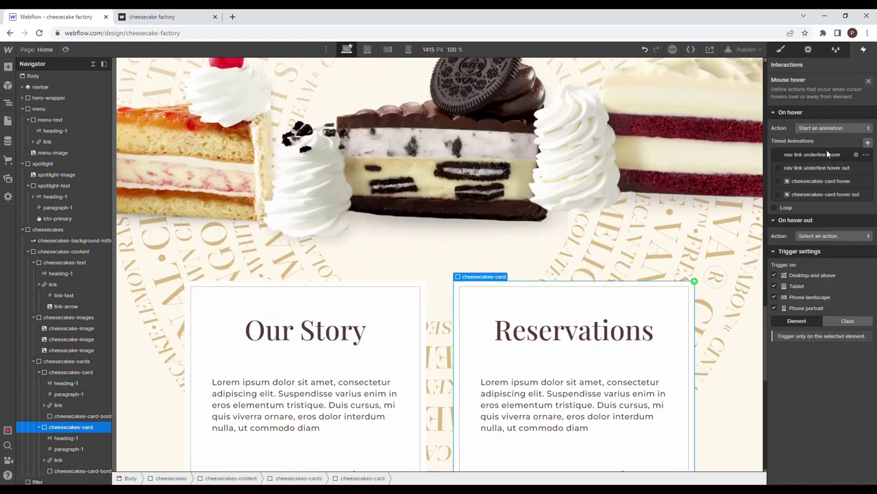
left_click(831, 180)
left_click(830, 250)
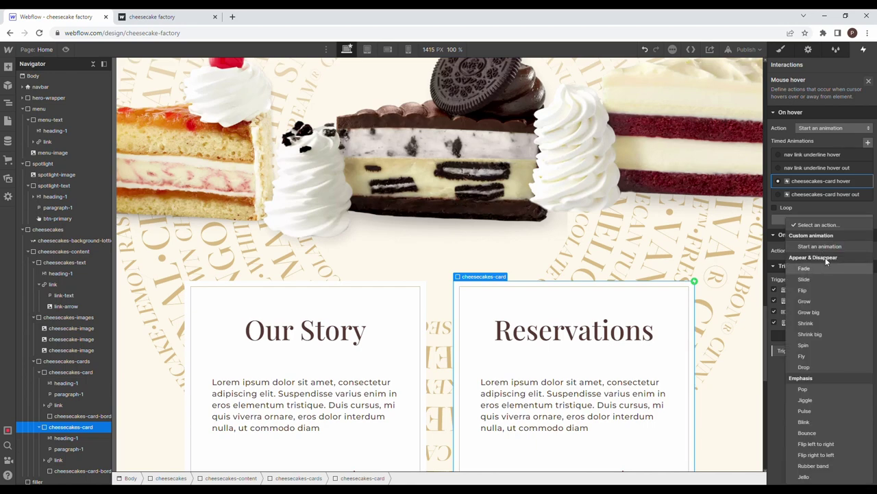
left_click(825, 271)
left_click(820, 316)
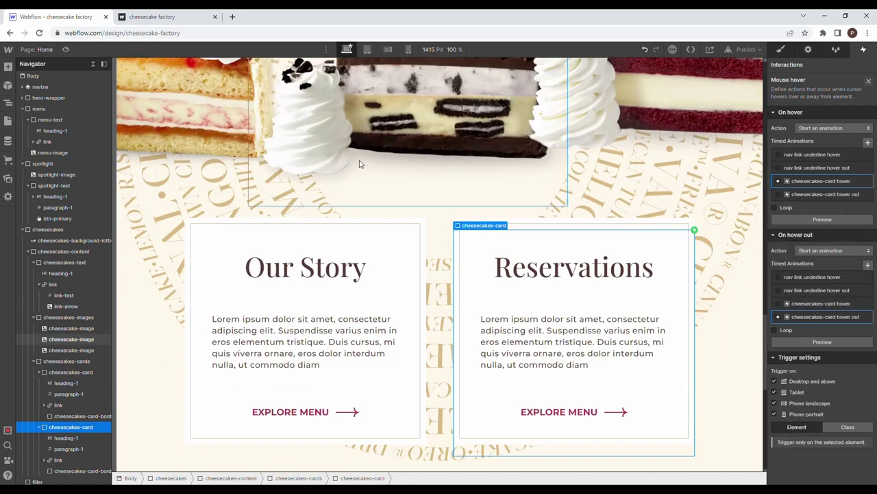
Step: Preview the page to test both cards' hover animations
key("ctrl+shift+p")
scroll(309, 260, "down", 8)
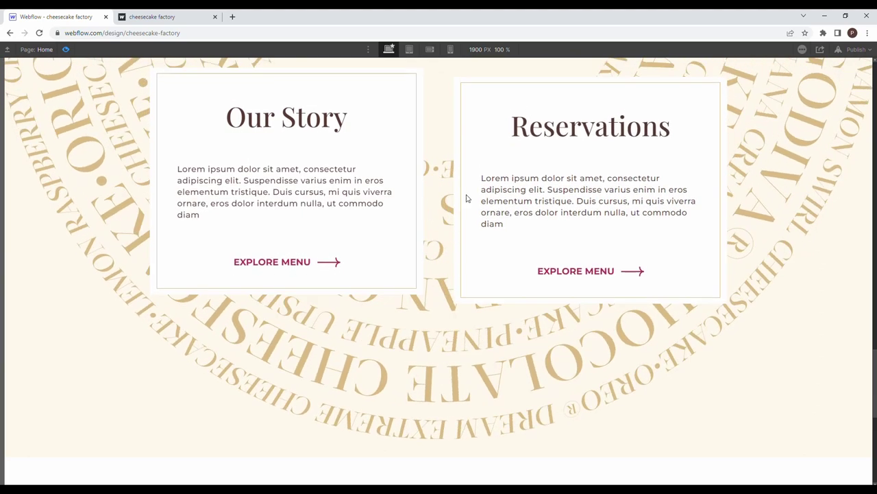
left_click(66, 49)
scroll(370, 206, "up", 5)
Step: Set the cheesecake cards' cursor to pointer in the Style panel
left_click(419, 235)
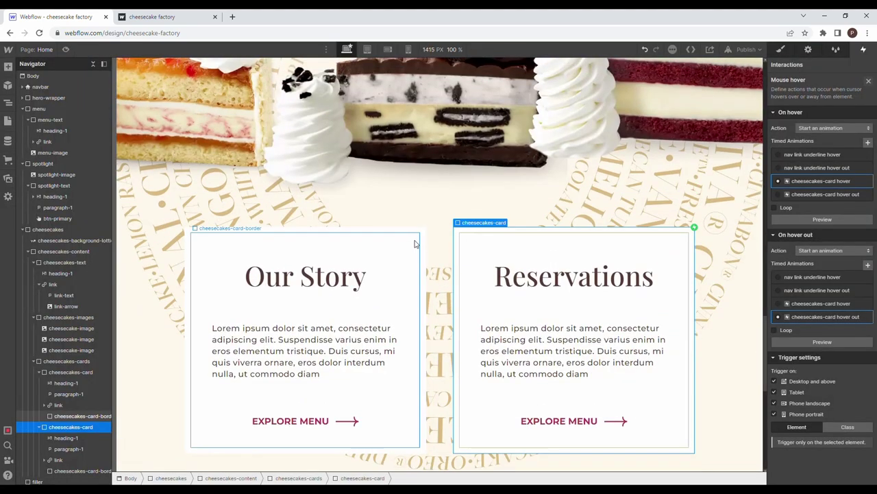
left_click(425, 235)
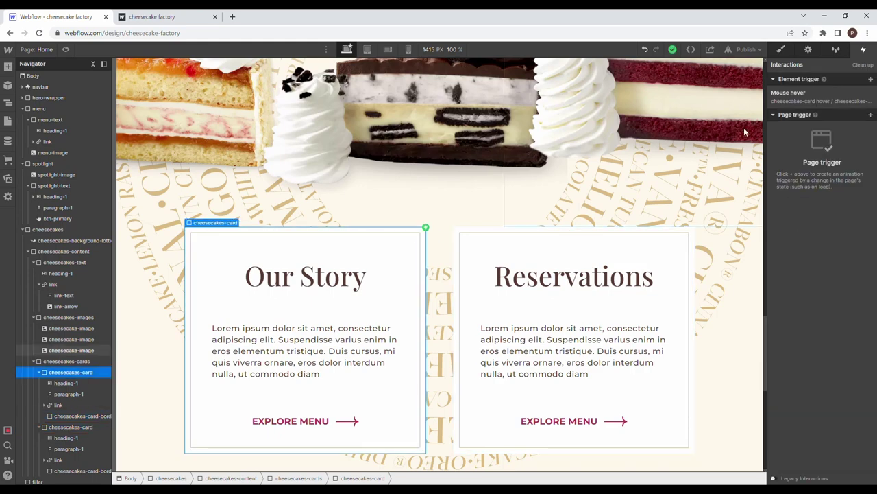
left_click(781, 50)
scroll(823, 288, "down", 5)
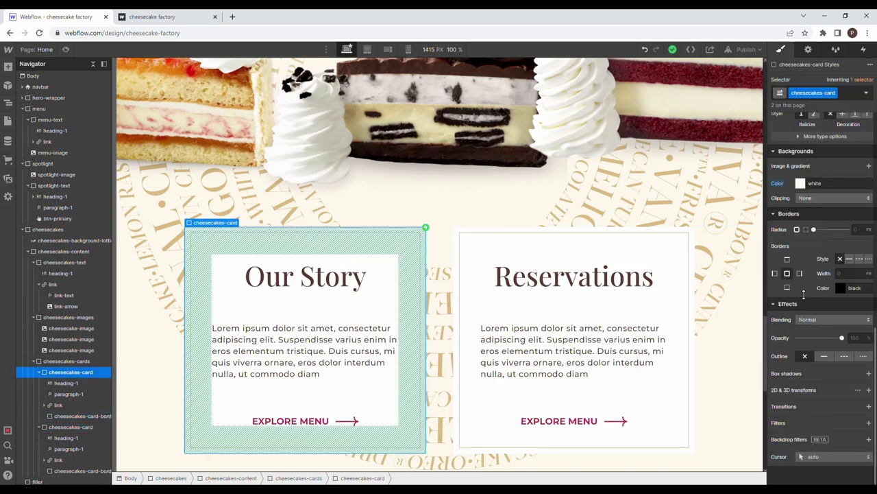
left_click(845, 460)
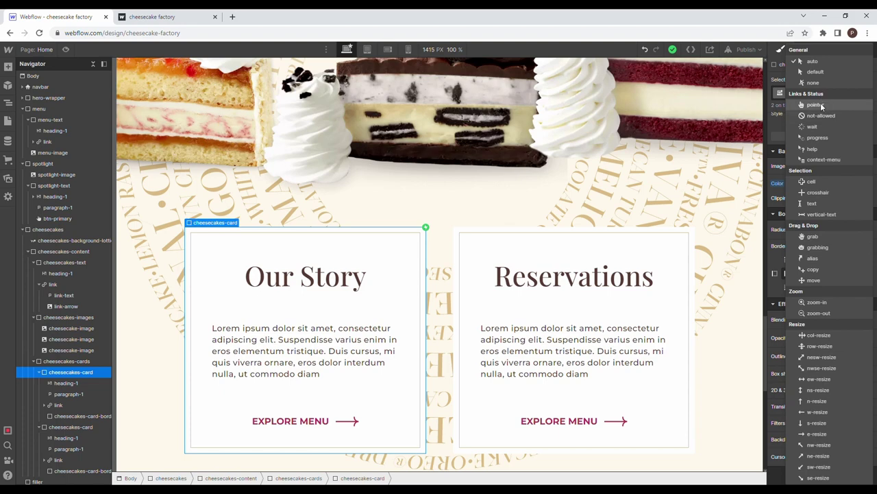
left_click(823, 106)
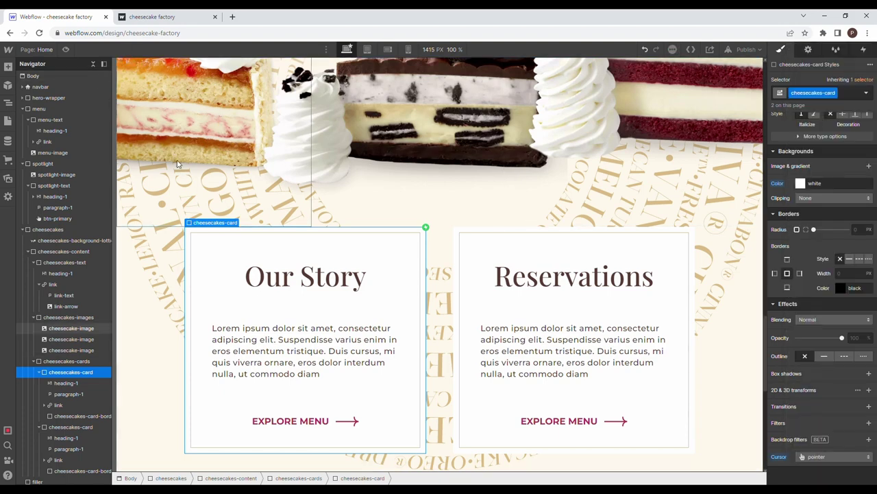
left_click(137, 15)
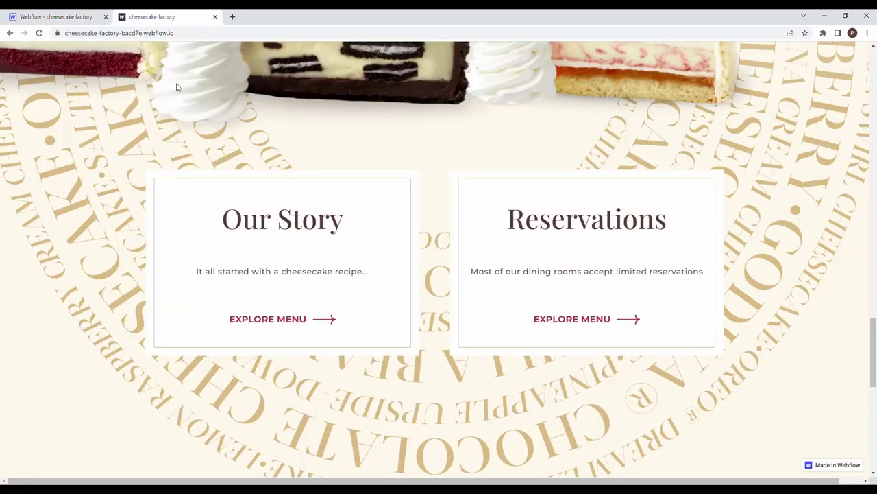
scroll(265, 185, "up", 2)
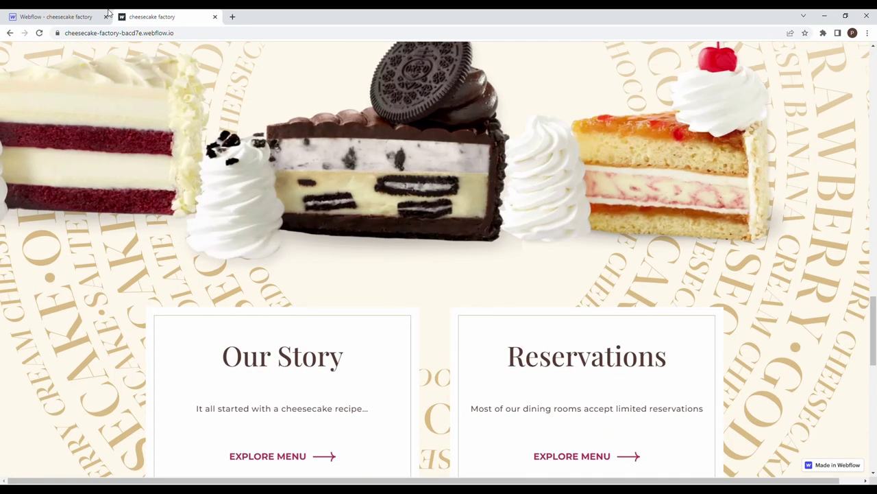
left_click(106, 15)
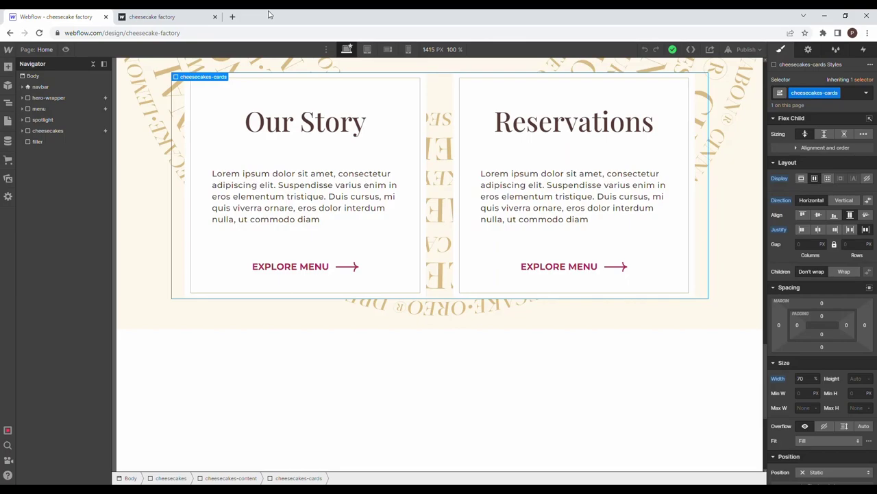
left_click(206, 17)
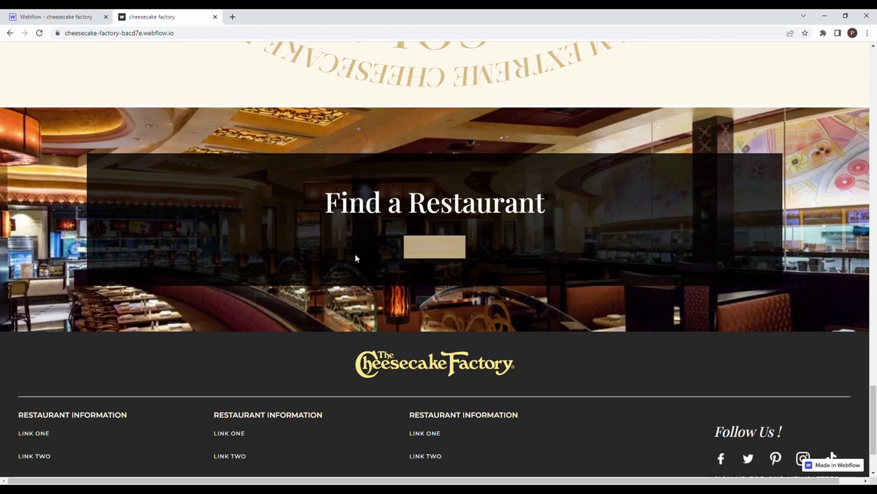
left_click(55, 17)
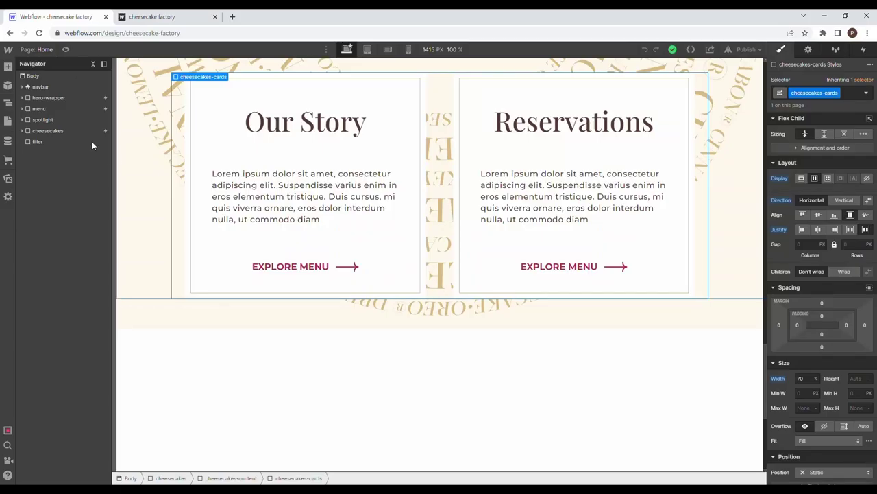
Step: Place a new Div Block below the cheesecake cards with the class 'restaurant'
left_click(7, 66)
left_click_drag(37, 221, 108, 146)
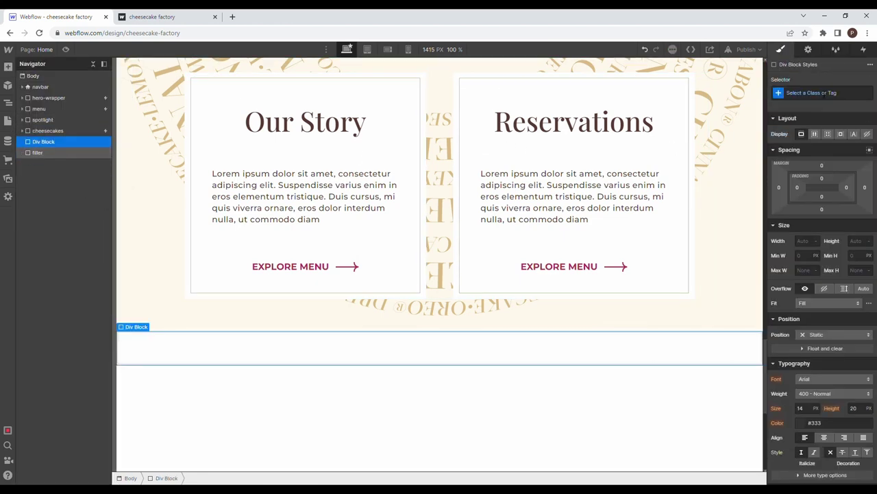
left_click(824, 93)
type("resta")
key("Return")
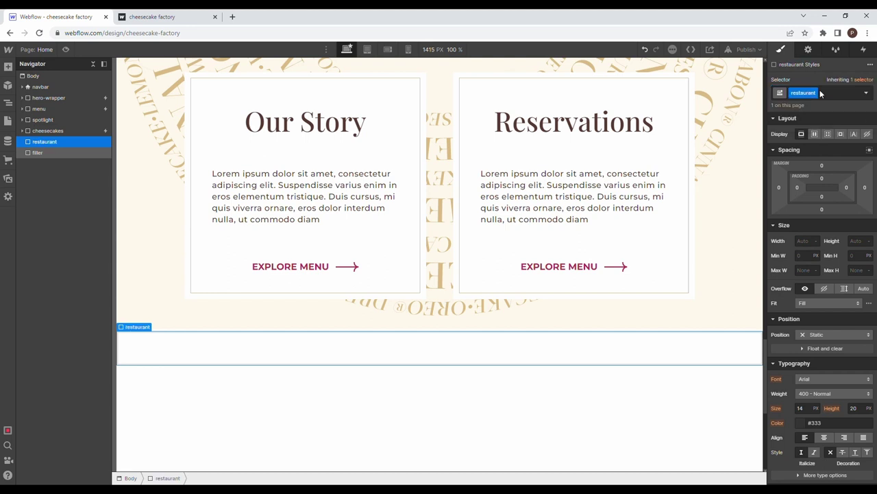
Step: Make the restaurant block a vertical, centred flex container with 100 px top and bottom padding
left_click(815, 134)
left_click(841, 157)
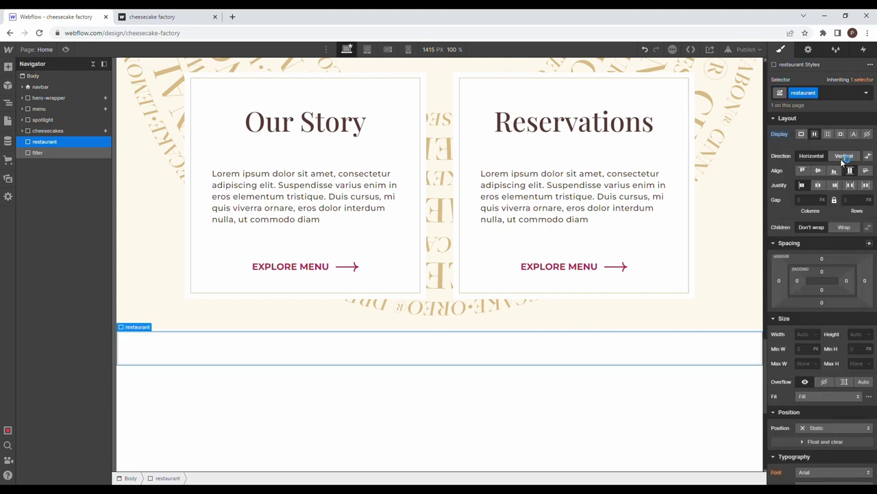
left_click(819, 171)
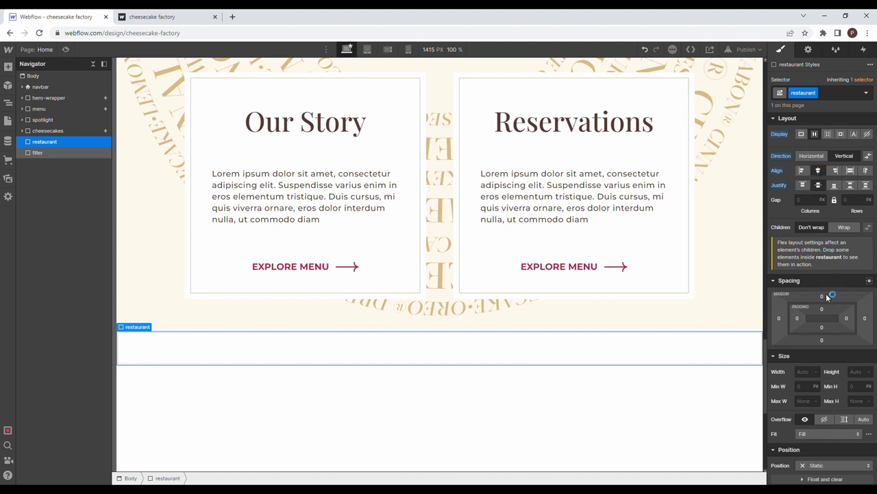
left_click(821, 309)
type("100")
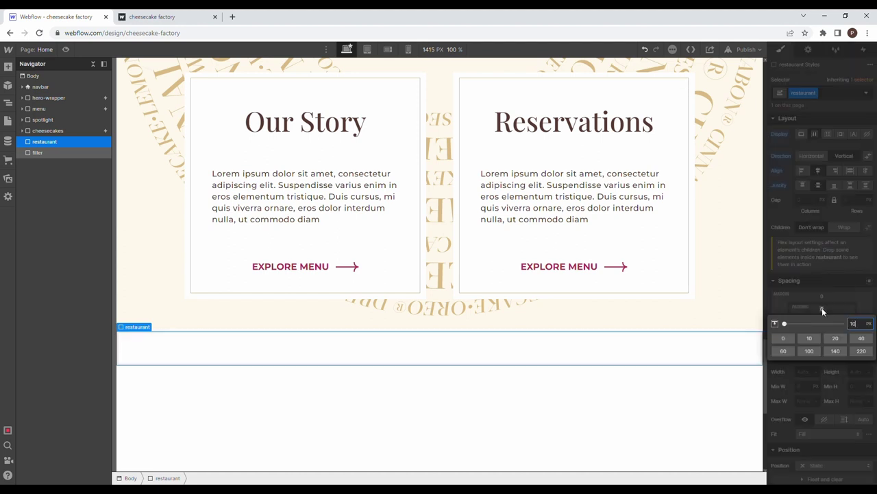
key("Return")
left_click(820, 327)
type("100")
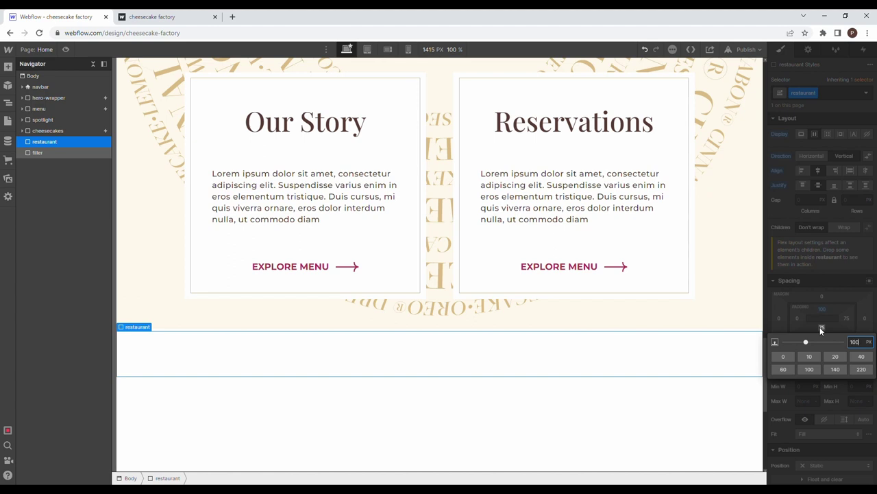
key("Return")
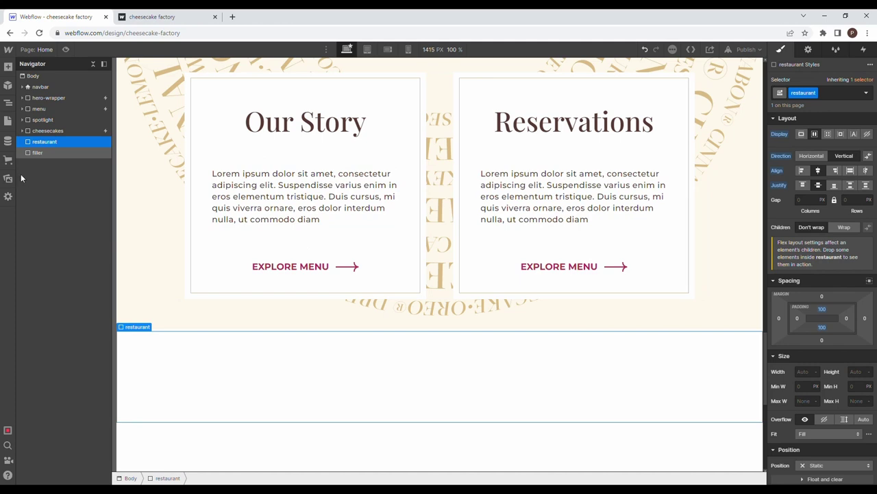
scroll(851, 380, "down", 6)
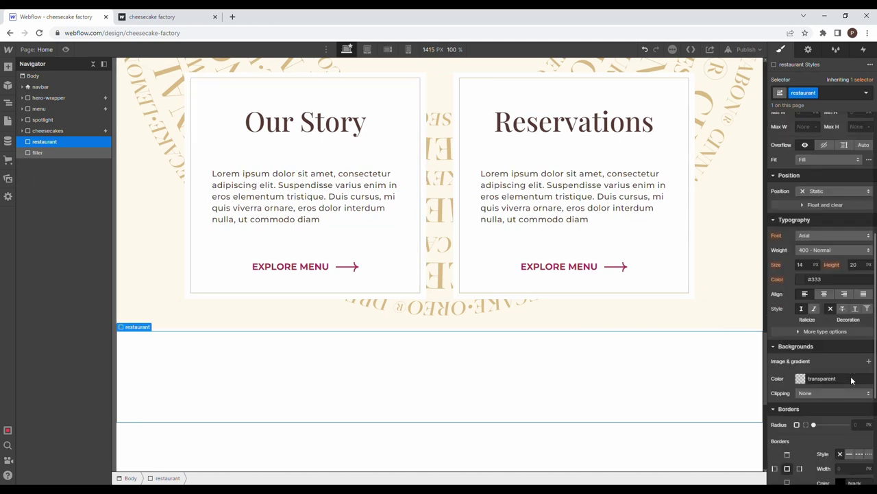
left_click(869, 225)
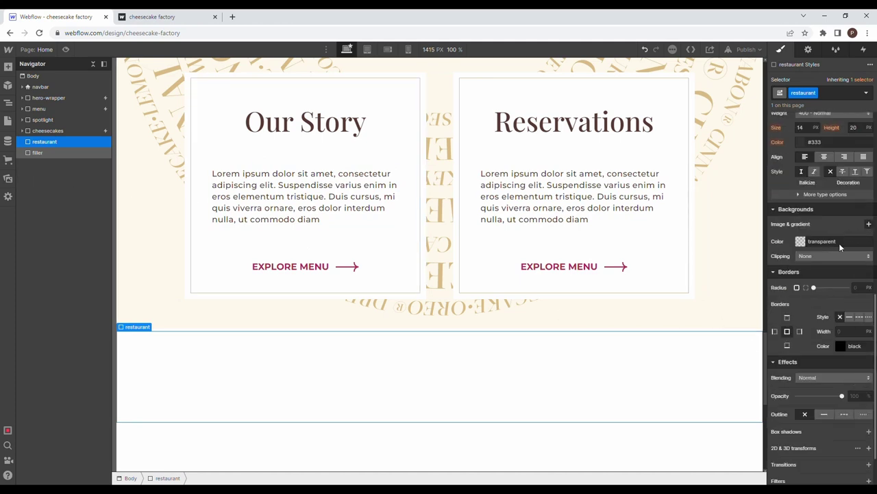
Step: Use the restaurant interior photo as the section background: Cover size, centred, no-repeat
left_click(833, 304)
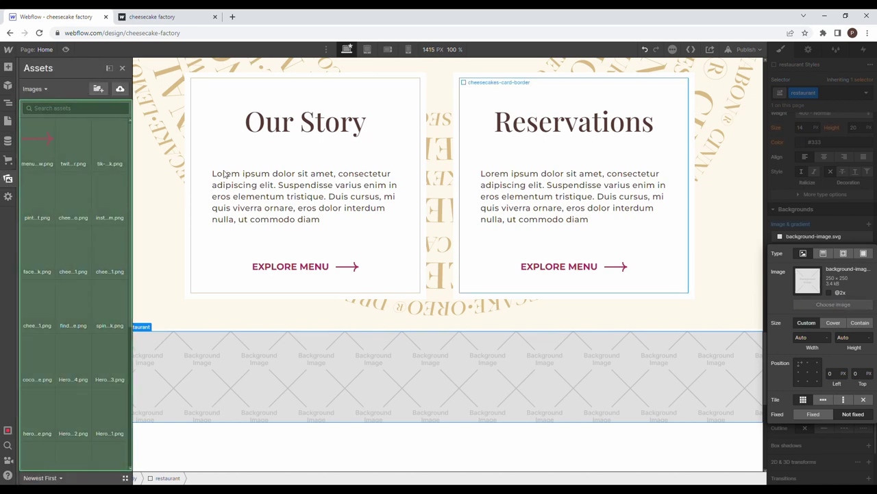
left_click(63, 302)
left_click(63, 301)
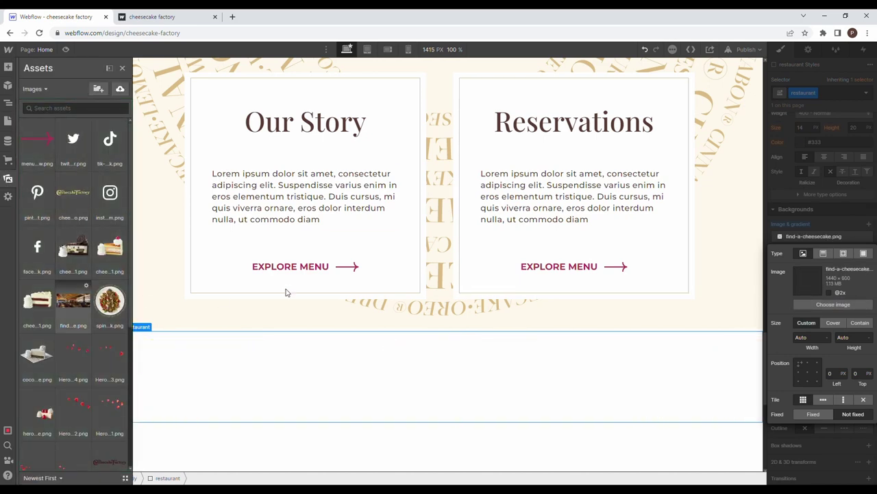
left_click(836, 322)
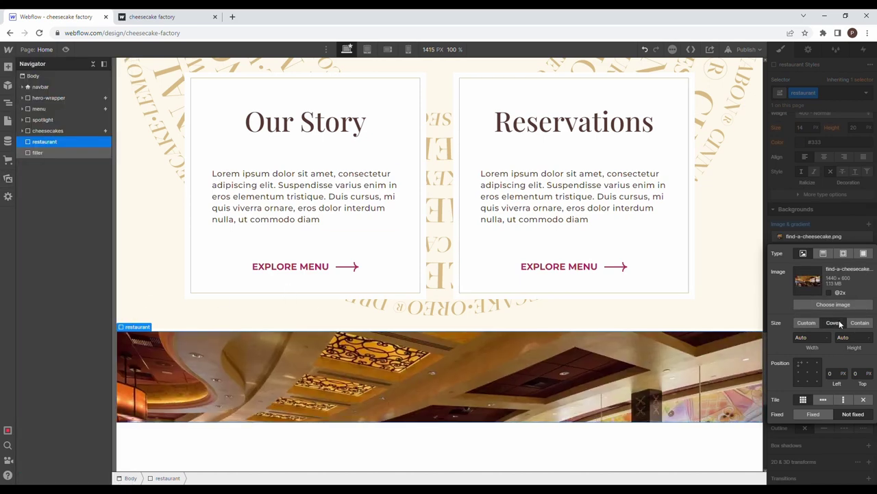
left_click(807, 372)
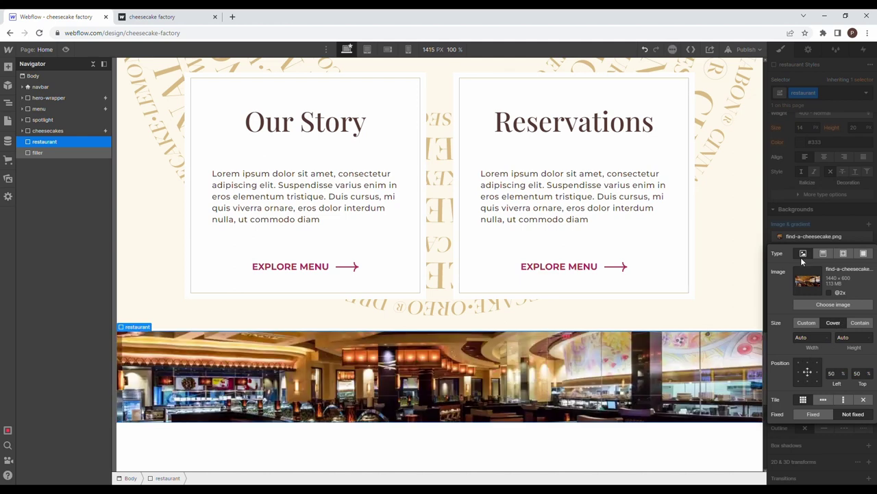
left_click(863, 399)
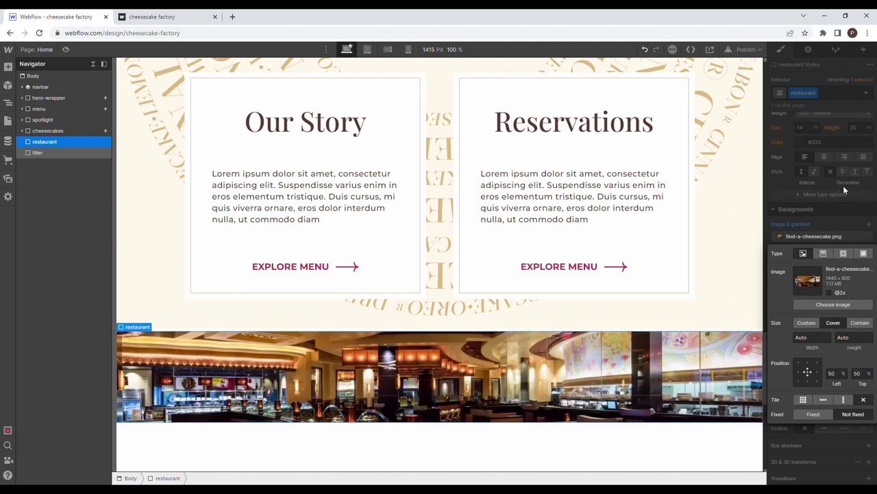
left_click(863, 182)
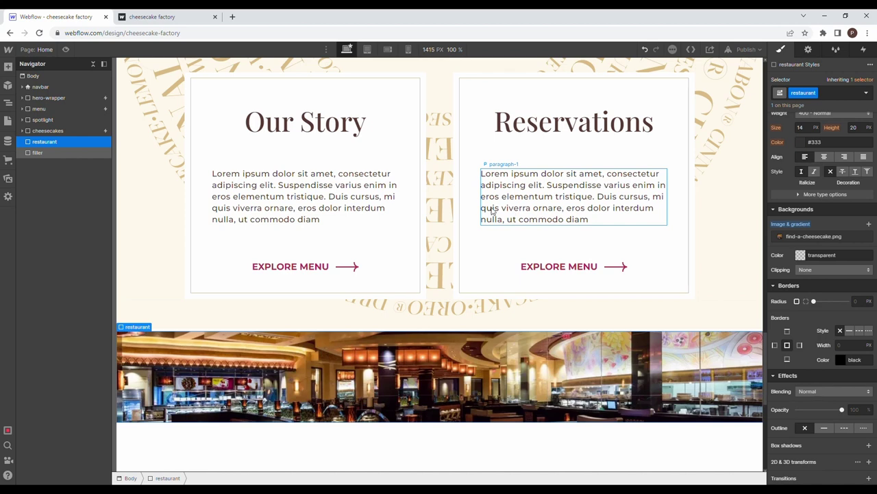
left_click(7, 67)
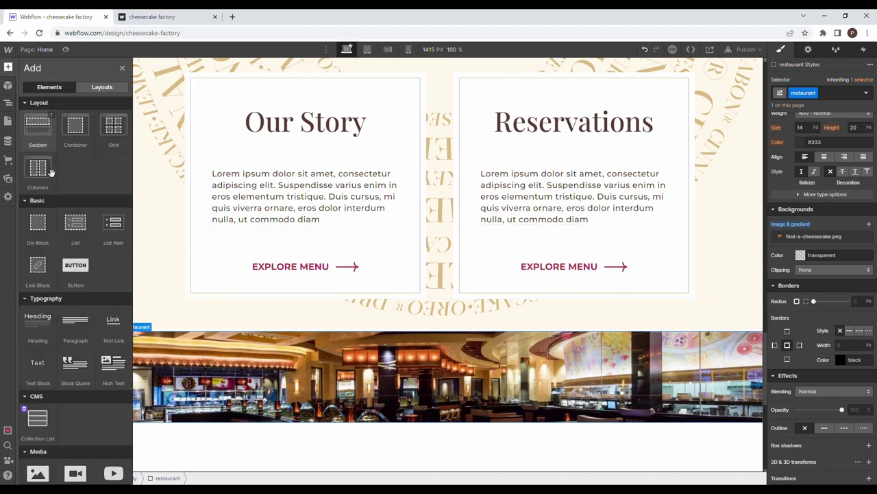
Step: Add a Div Block inside restaurant with class 'restaurant-text' and a vertical flex layout
left_click_drag(39, 221, 61, 153)
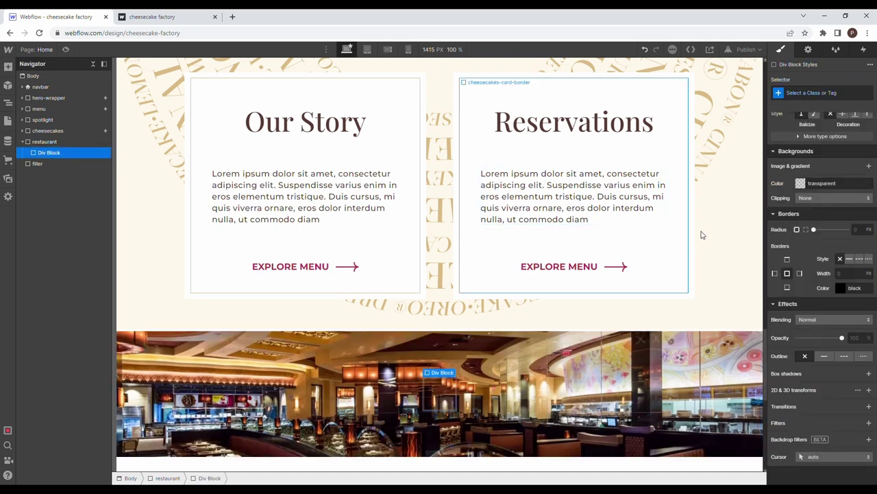
left_click(808, 92)
type("res")
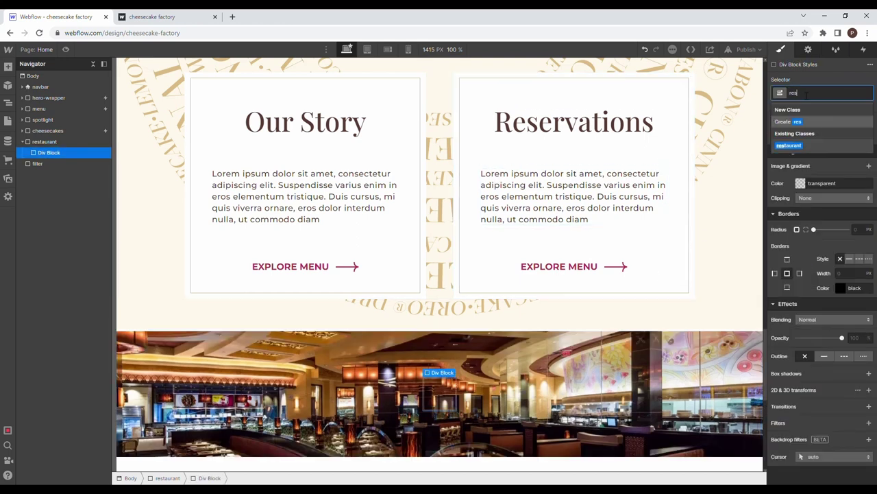
type("taurant-1")
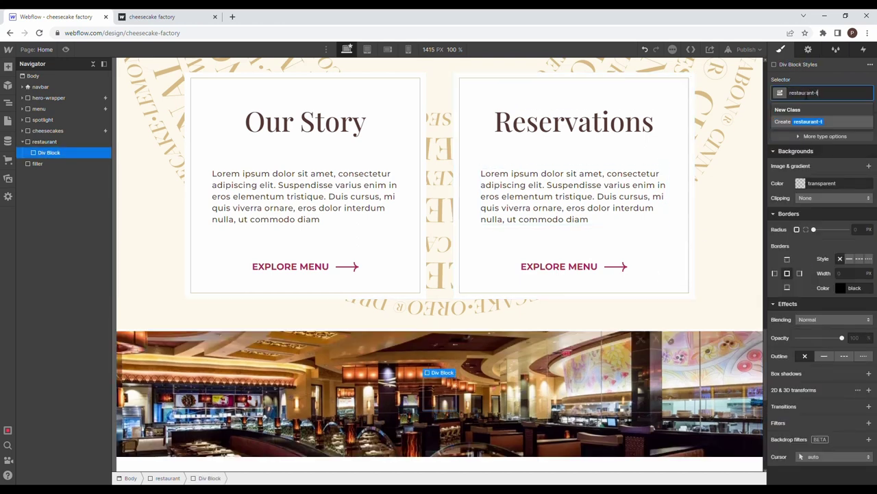
type("ext")
key("Return")
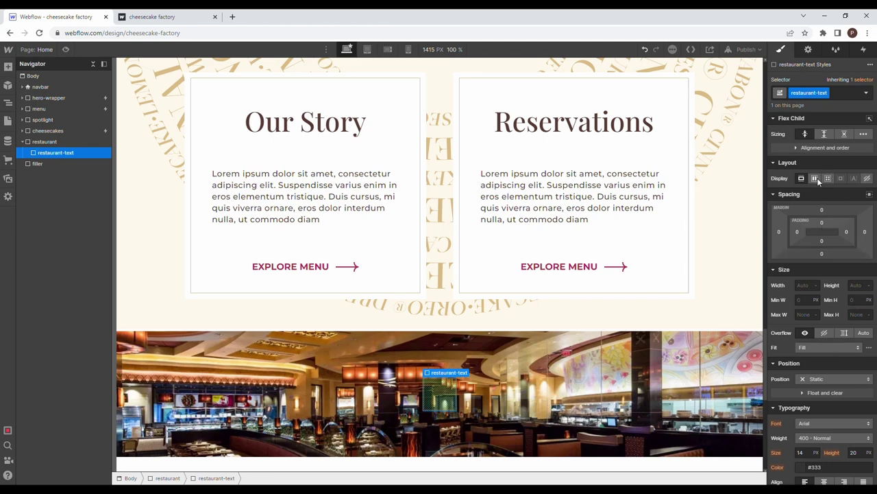
left_click(815, 178)
left_click(842, 200)
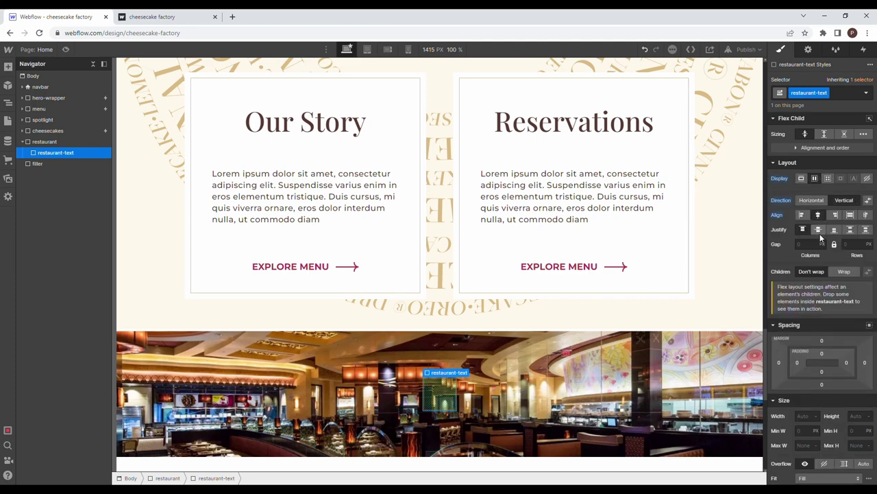
Step: Give the restaurant-text block 60 px top/bottom and 40 px left/right padding
left_click(821, 353)
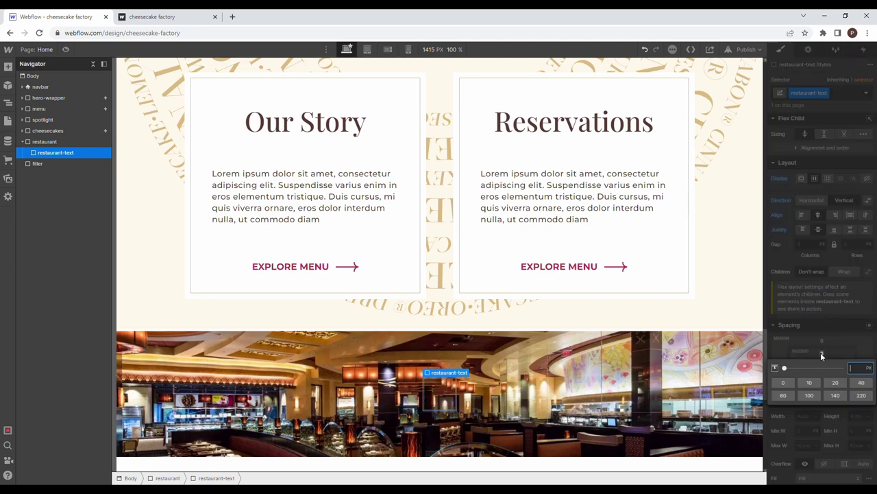
left_click(854, 368)
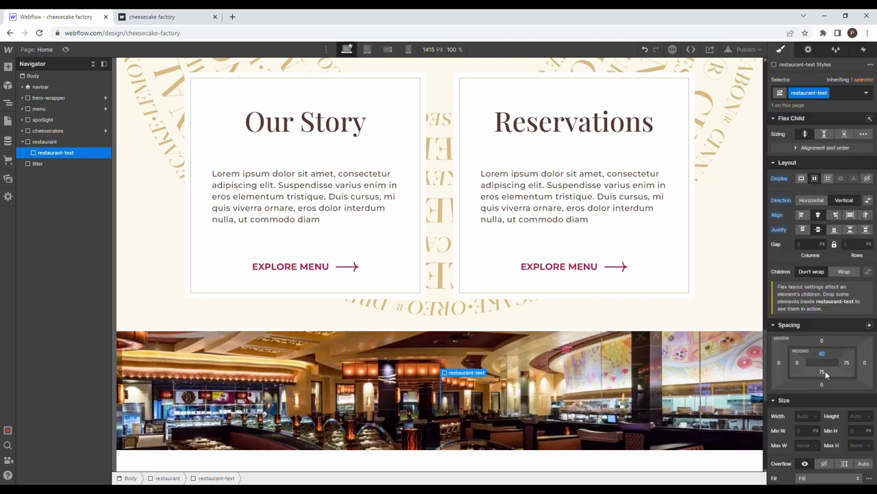
left_click(825, 371)
type("60")
key("Return")
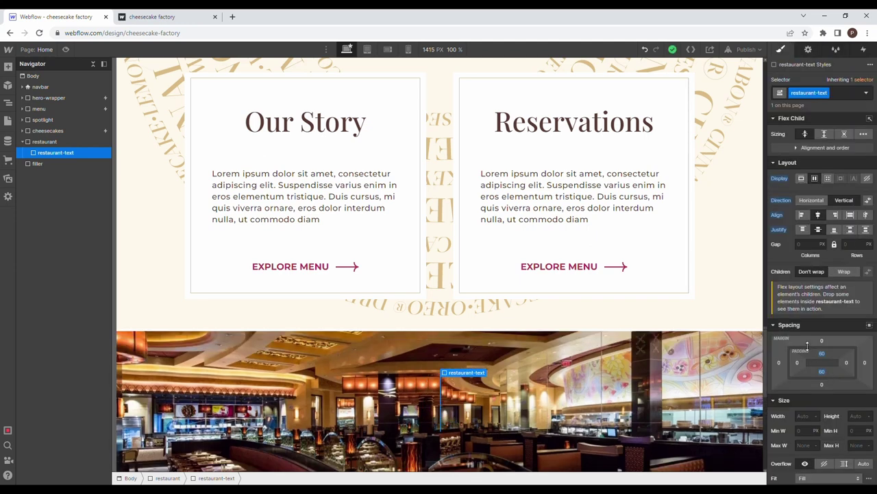
left_click(797, 364)
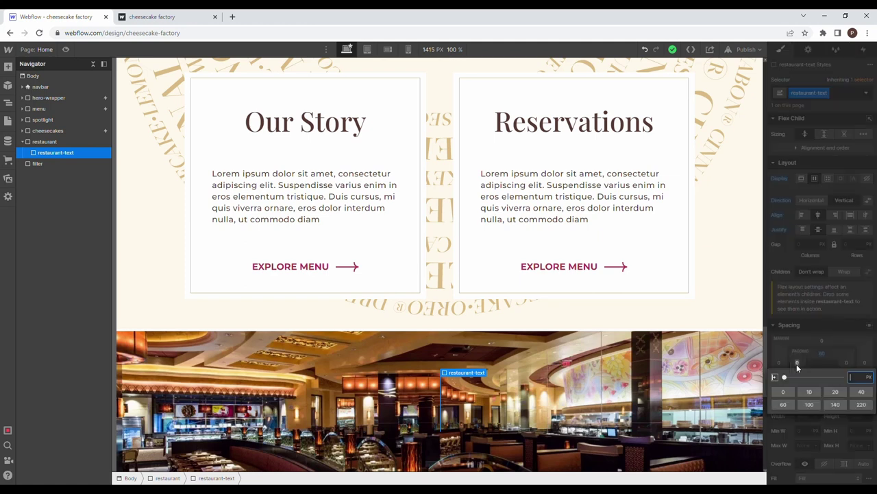
type("60")
key("Return")
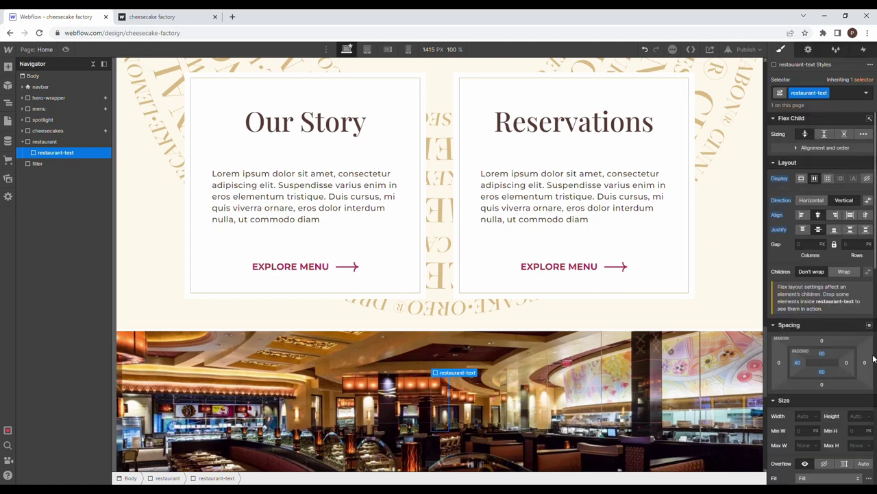
left_click(847, 363)
type("40")
key("Return")
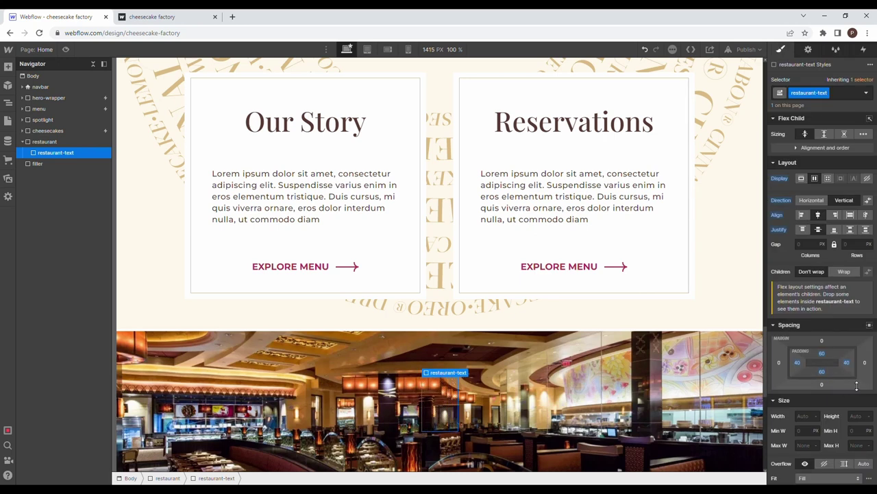
Step: Make the block 70% wide with a translucent black rgba(0,0,0,0.75) background
scroll(850, 309, "down", 4)
left_click(804, 188)
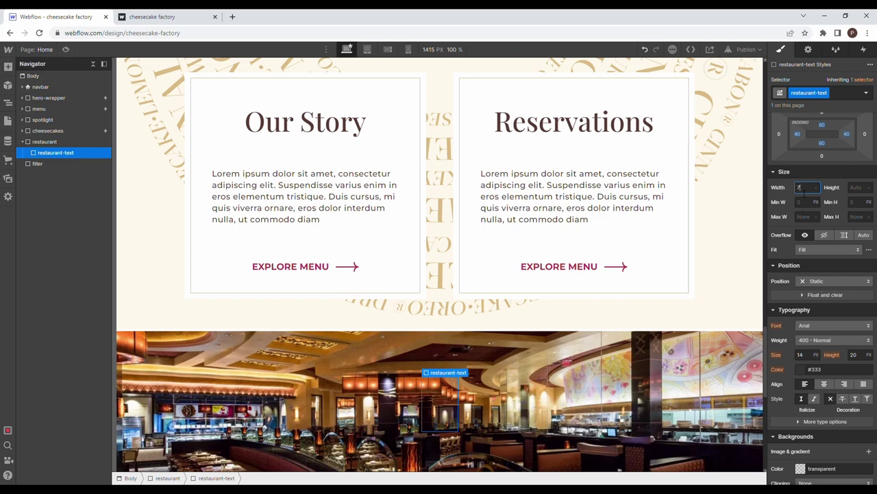
key("Return")
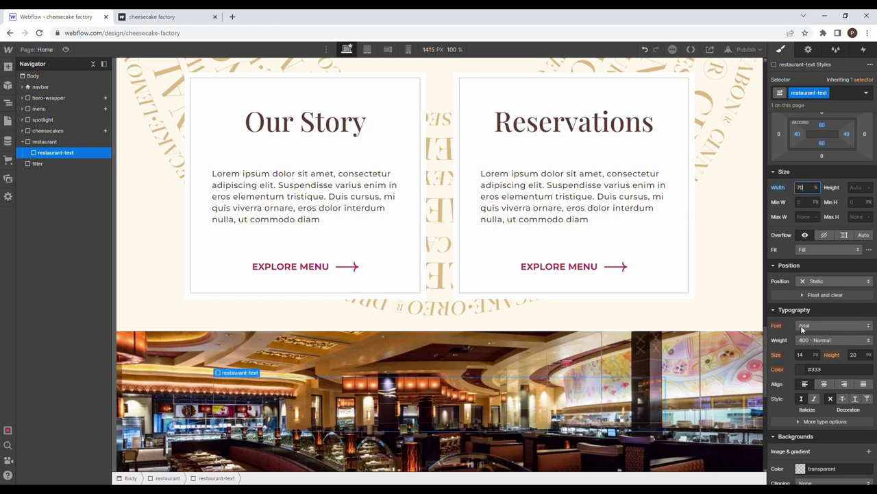
scroll(802, 329, "down", 2)
left_click(805, 378)
left_click(869, 314)
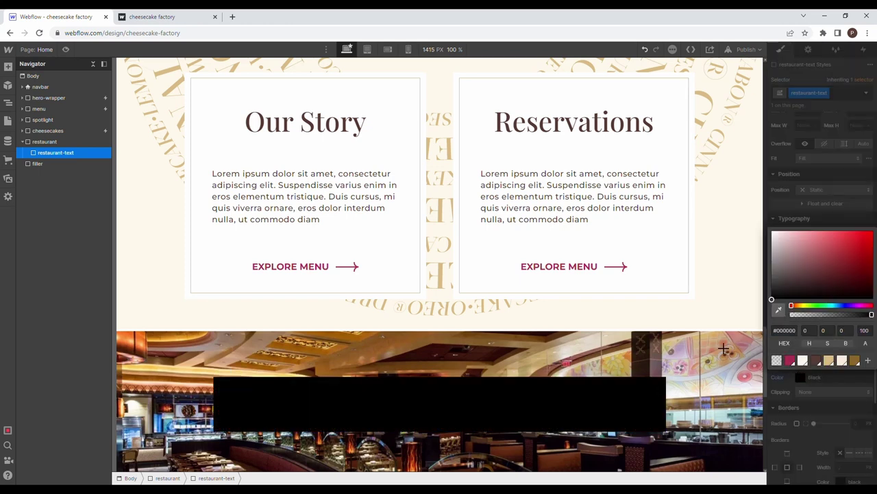
left_click_drag(836, 322, 857, 330)
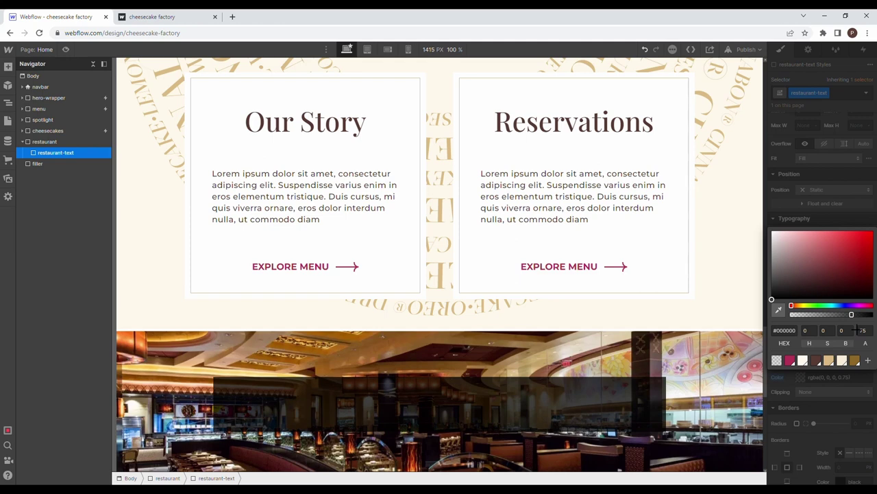
left_click(817, 165)
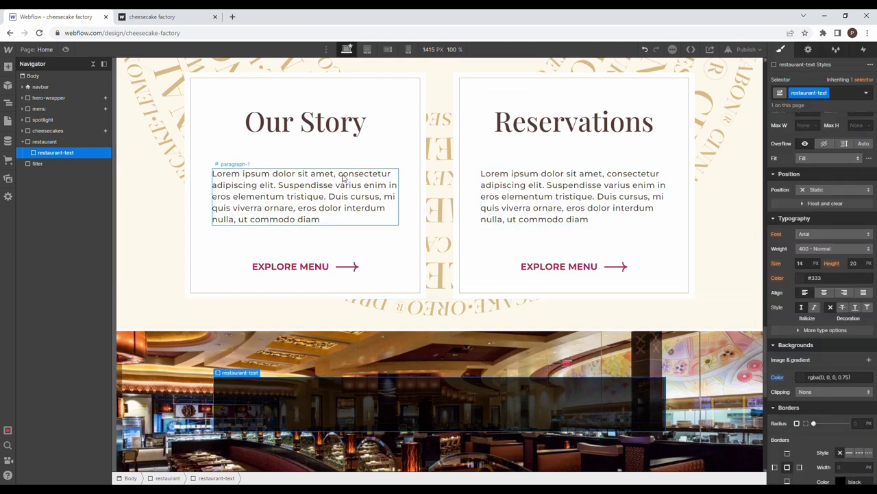
Step: Add a heading inside the restaurant-text box and apply the heading-1 class
left_click(8, 66)
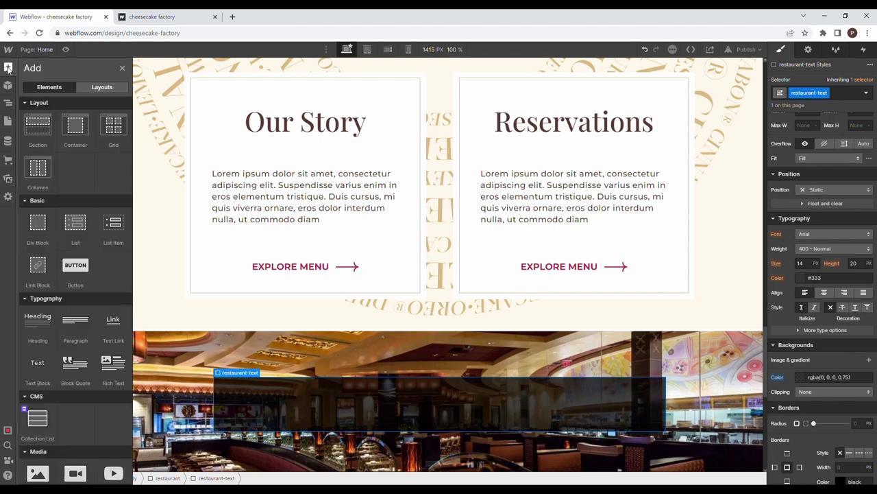
left_click_drag(46, 322, 68, 169)
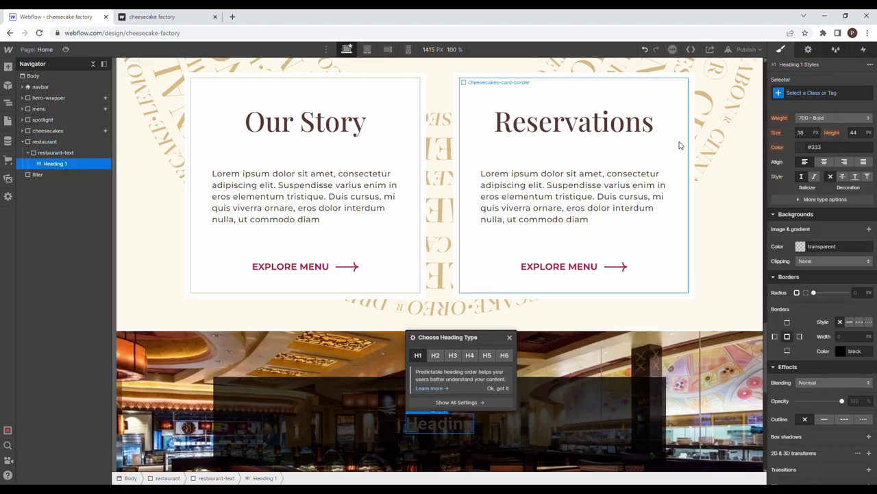
left_click(808, 100)
type("headin")
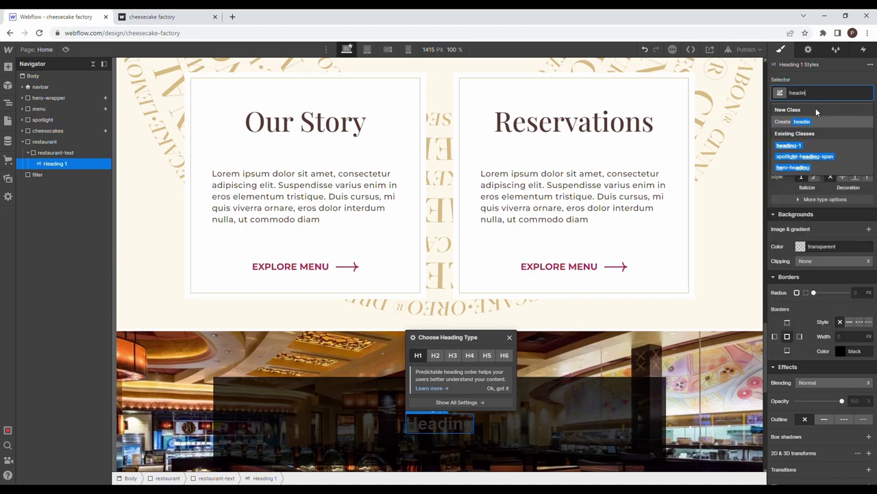
left_click(819, 144)
Step: Duplicate heading-1 as a 'heading-2' class with white, 60 px text
scroll(528, 288, "down", 3)
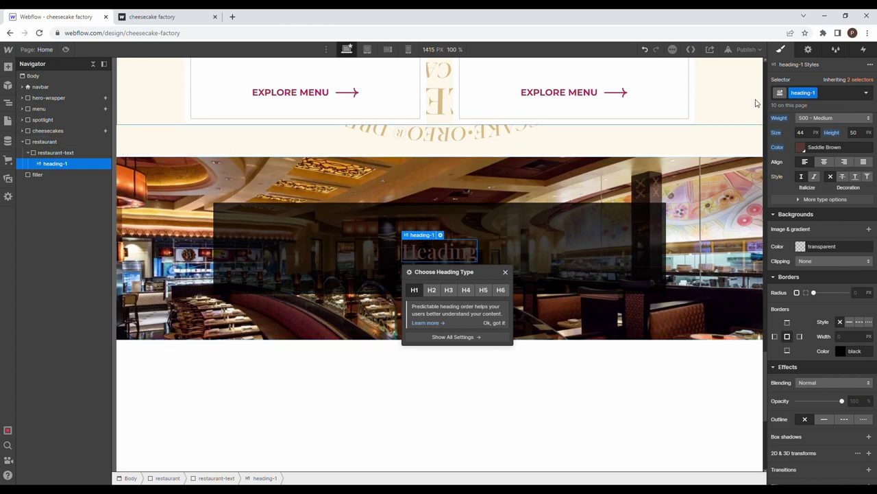
left_click(815, 93)
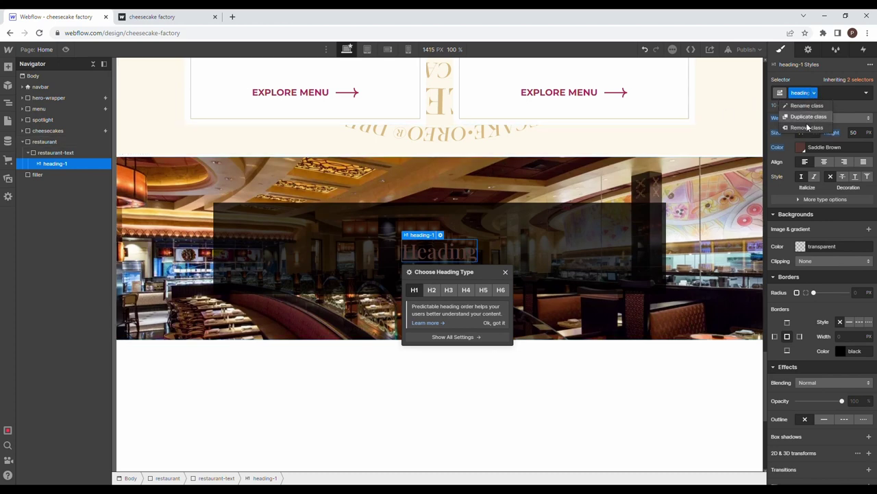
left_click(808, 117)
type("heading-2")
key("Return")
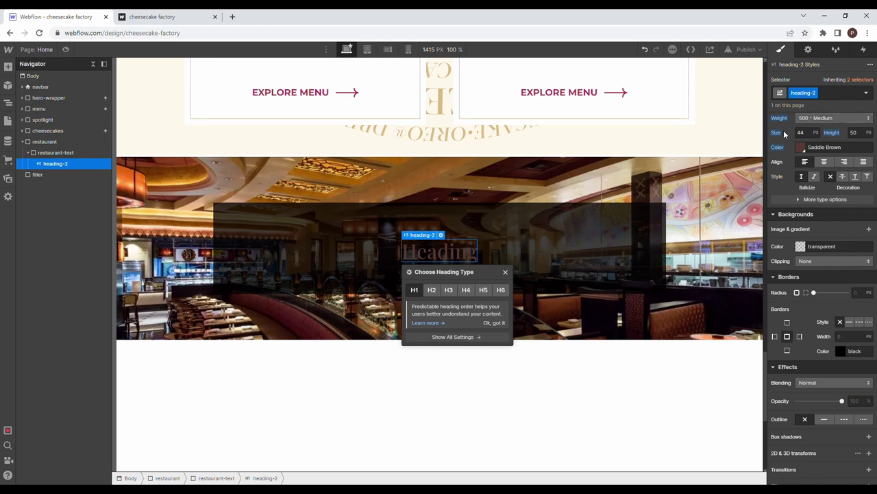
left_click(799, 148)
left_click_drag(797, 199, 728, 124)
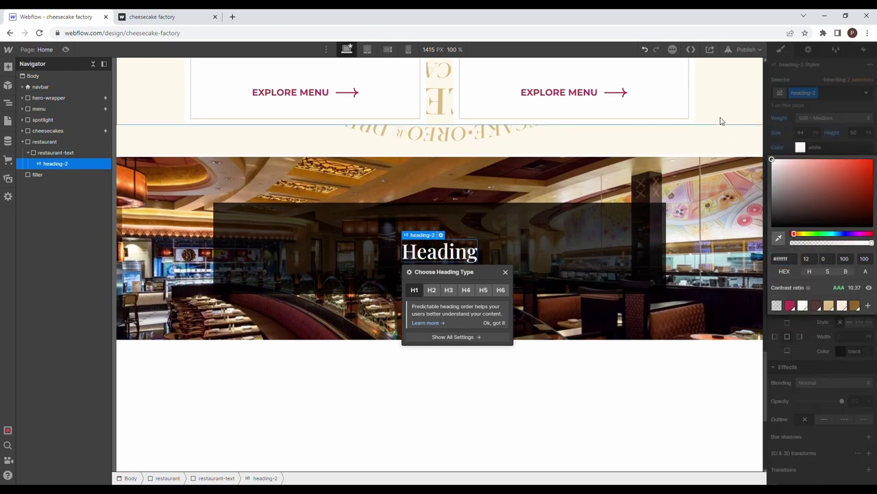
left_click(810, 342)
left_click(812, 135)
type("60")
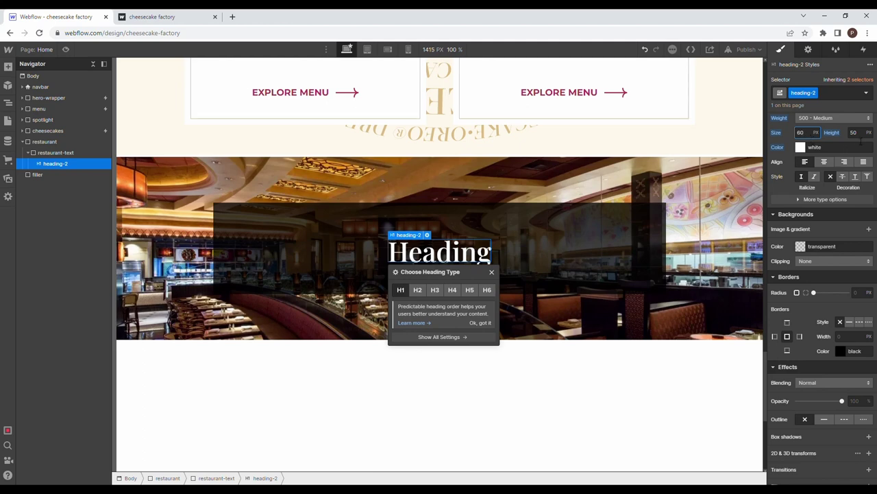
Step: Paste 'Find a Restaurant' into the heading, then select restaurant-text and the heading in the Navigator
left_click(182, 13)
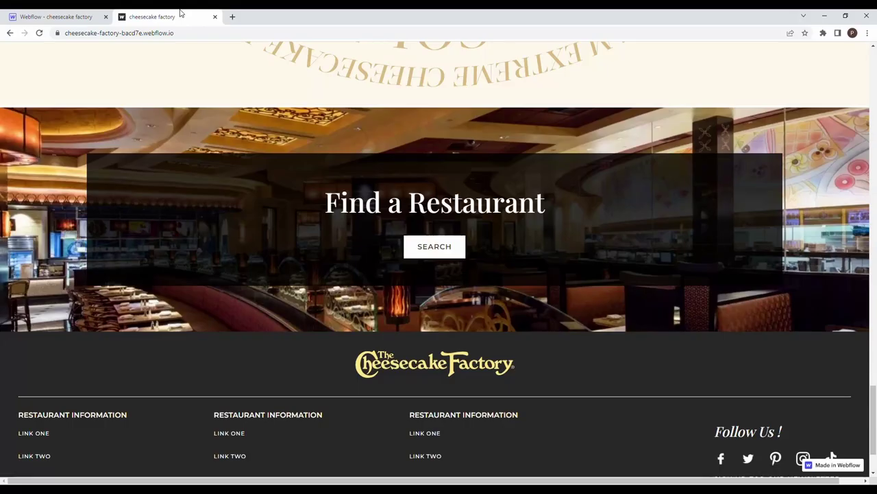
left_click_drag(550, 203, 297, 205)
key("ctrl+c")
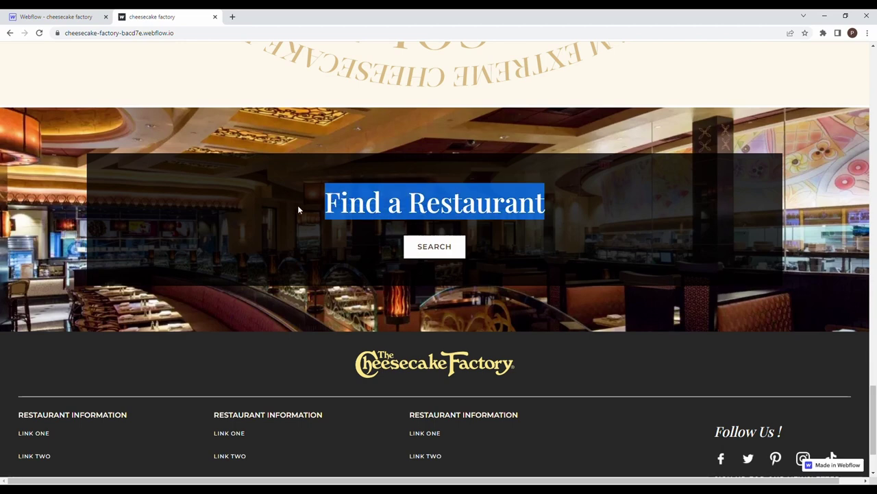
key("ctrl+shift+Tab")
double_click(440, 251)
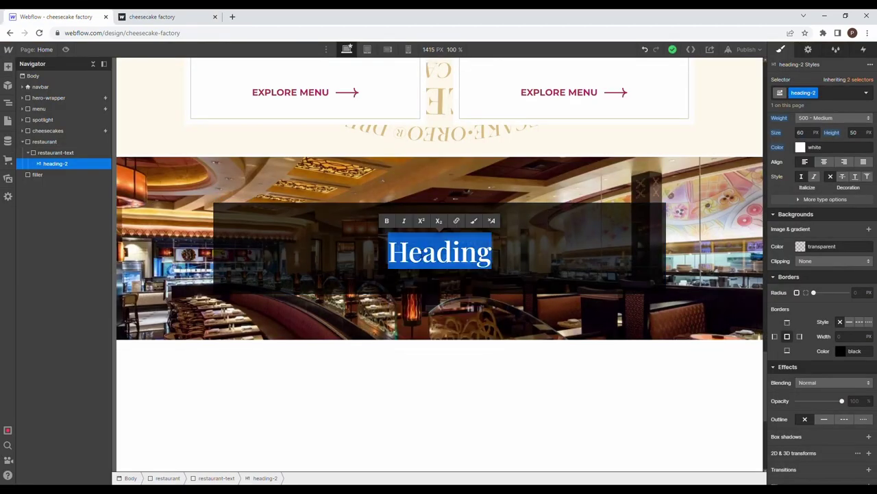
key("ctrl+v")
left_click(56, 153)
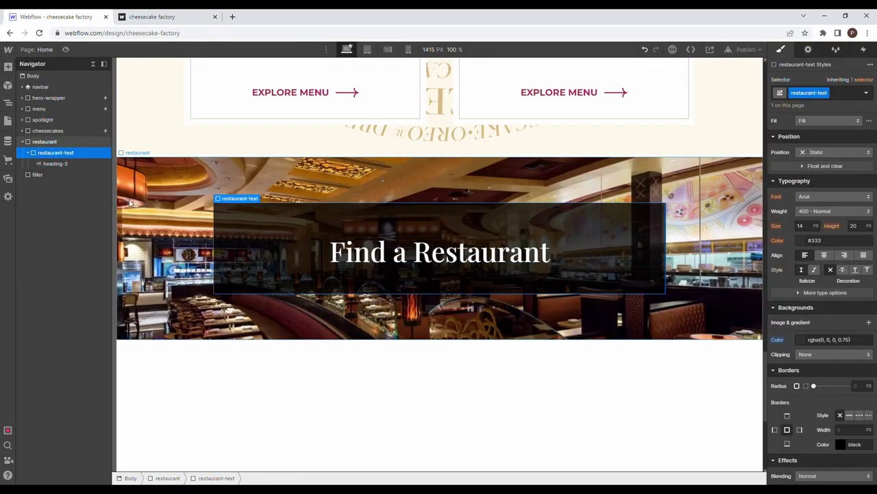
left_click(57, 164)
scroll(192, 186, "up", 5)
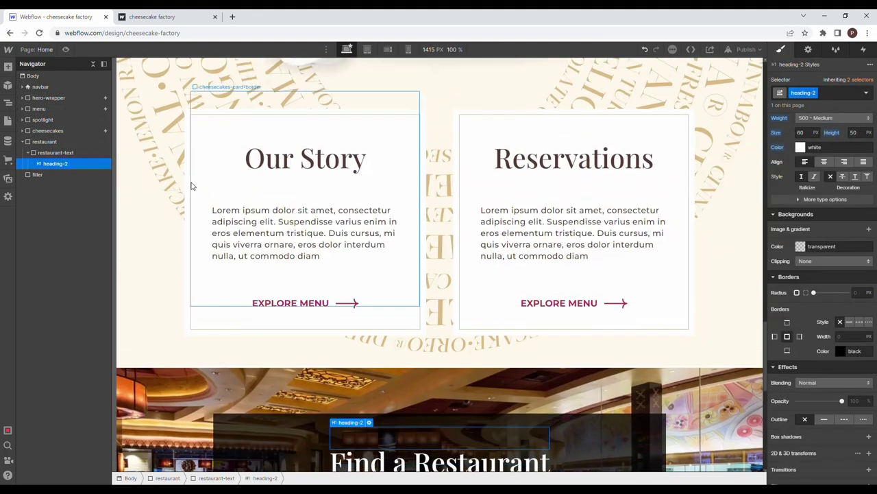
Step: Copy the spotlight's ORDER NOW button and paste it into the dark text box under Find a Restaurant
scroll(192, 186, "up", 10)
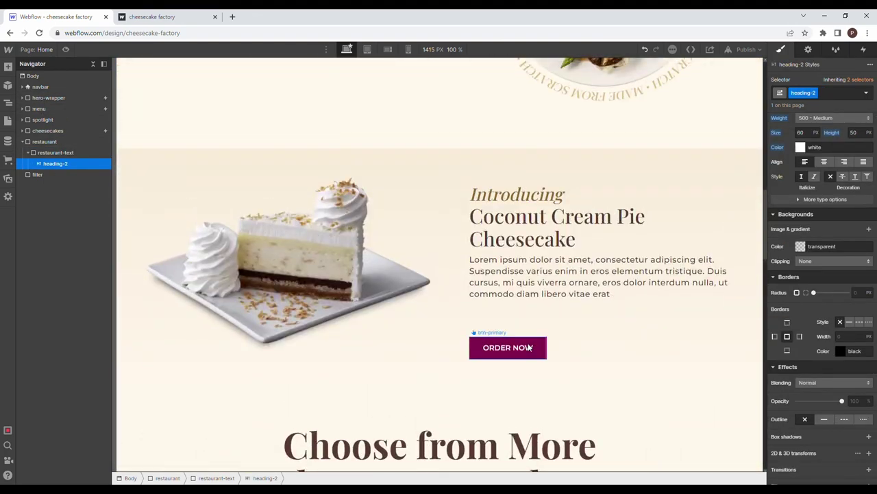
left_click(525, 348)
scroll(243, 244, "down", 10)
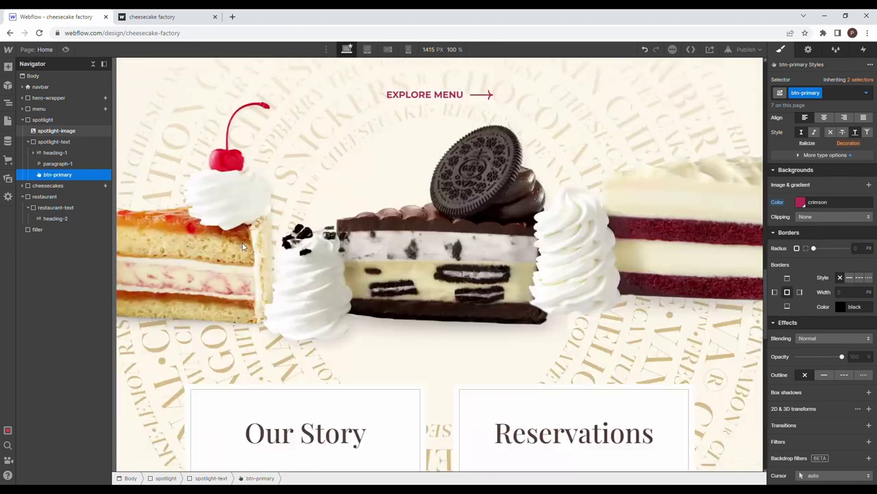
left_click(70, 217)
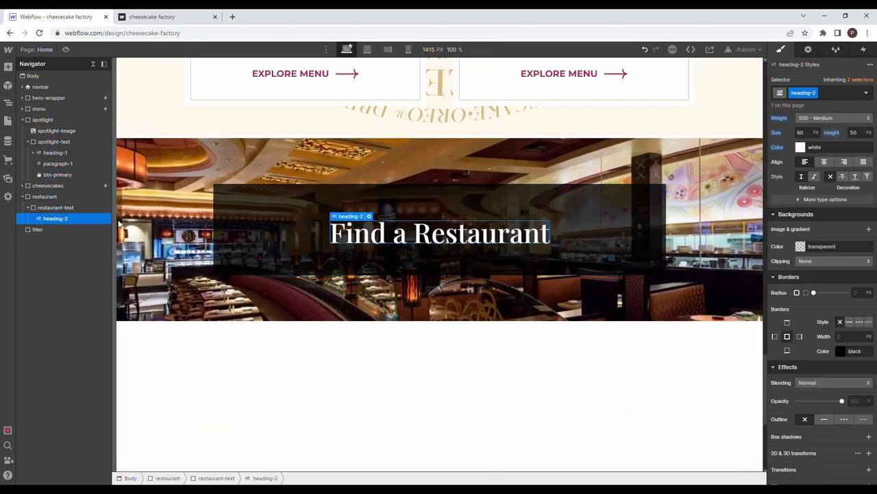
left_click(69, 208)
key("ctrl+v")
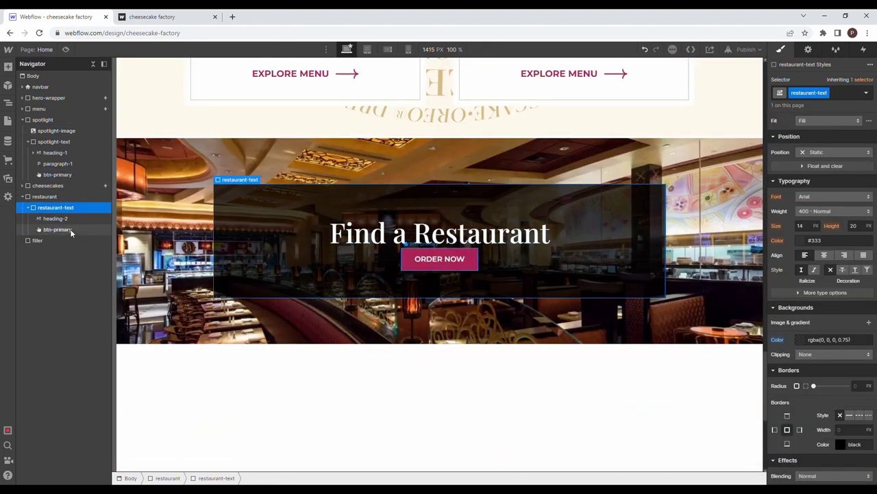
left_click(68, 229)
Step: Duplicate the pasted button's class as btn-secondary
left_click(817, 93)
left_click(818, 119)
type("Htn-secondary")
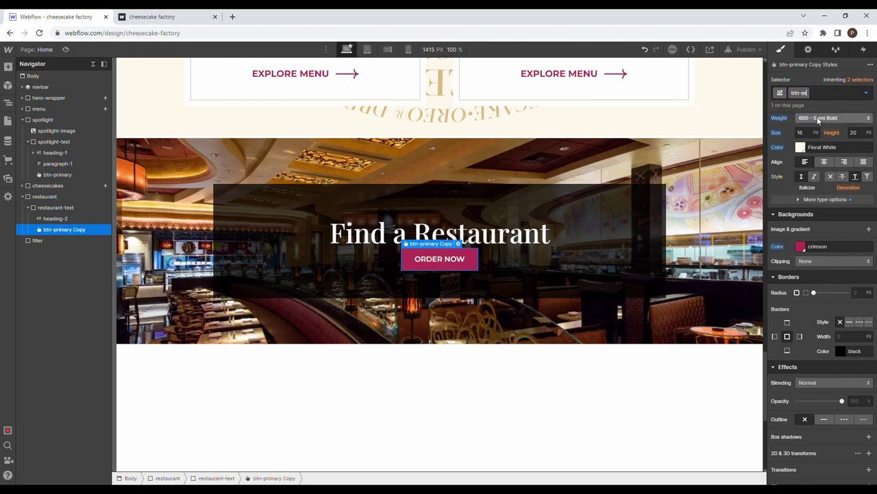
key("Return")
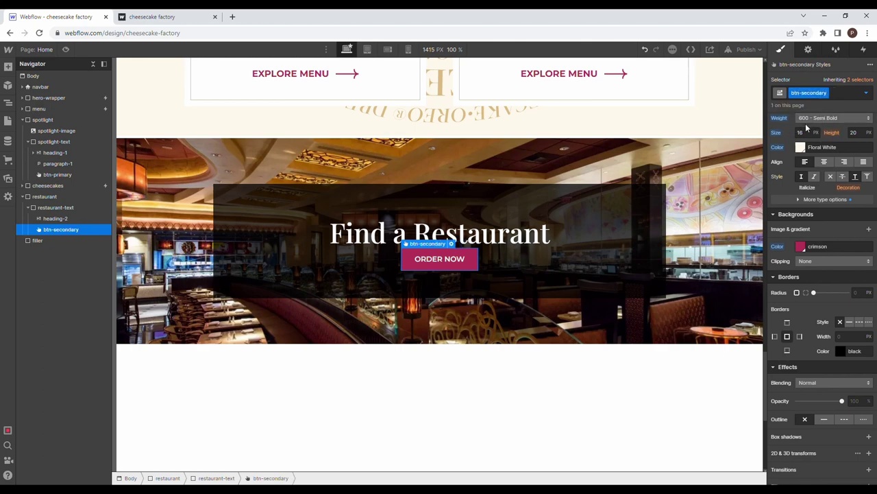
Step: Make the btn-secondary background white
scroll(867, 271, "up", 2)
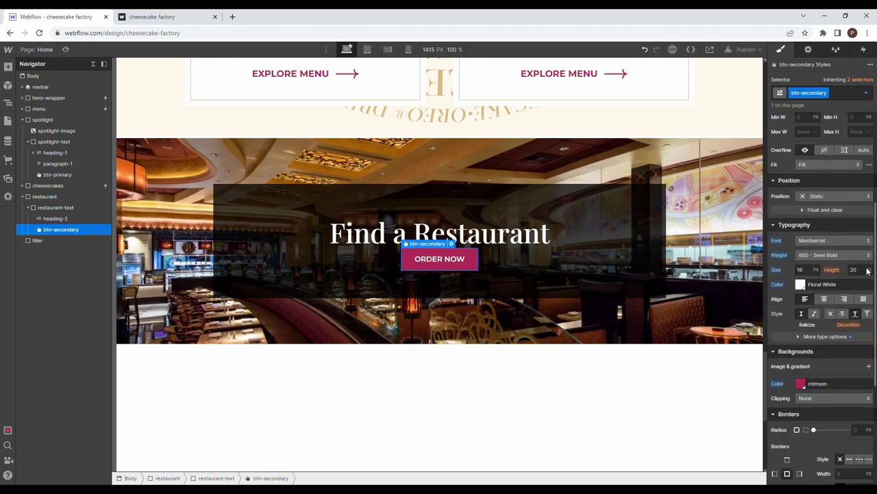
left_click(802, 384)
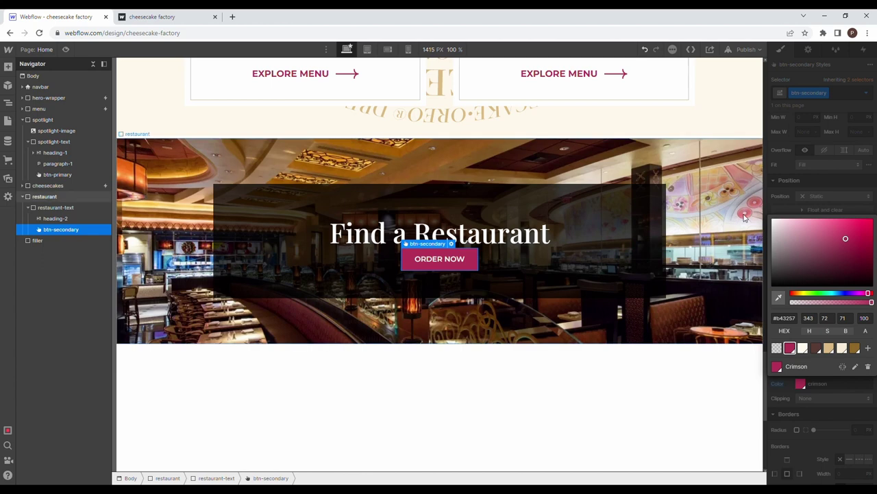
left_click_drag(789, 253, 727, 175)
left_click(837, 219)
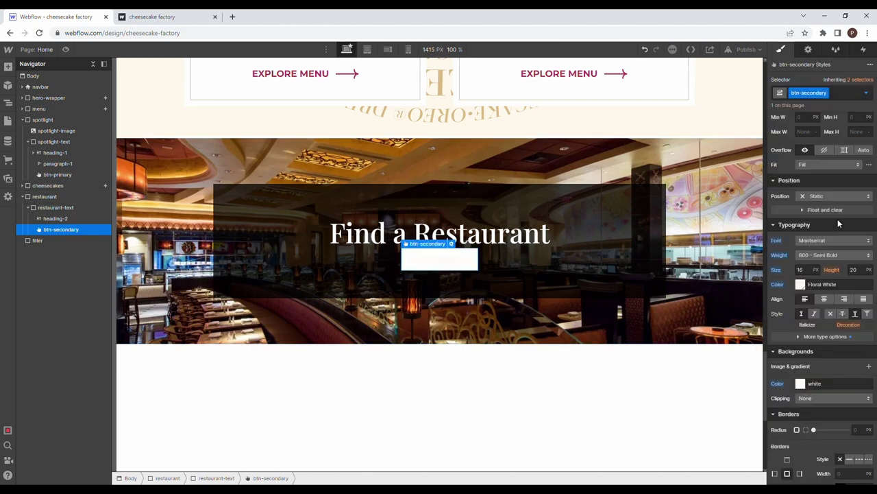
Step: Set the btn-secondary text colour to dark brown #573b34
left_click(800, 285)
left_click(829, 443)
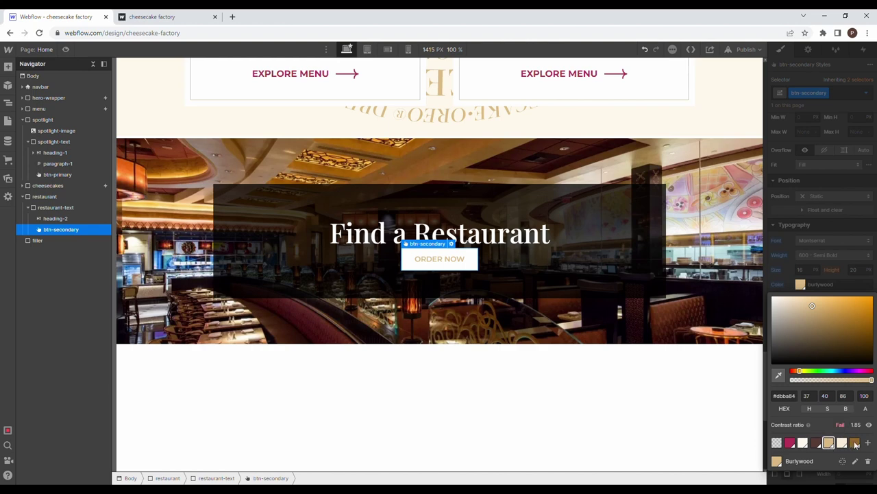
left_click(856, 443)
left_click(784, 396)
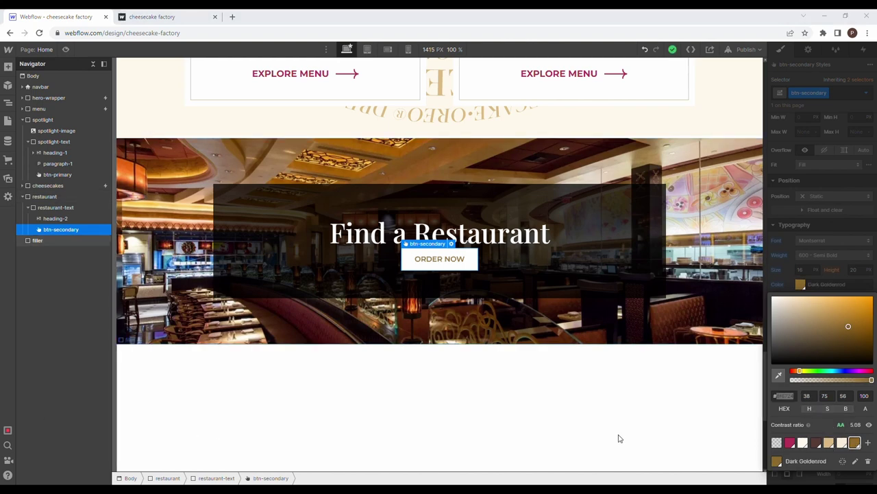
key("alt+Tab")
type("#573b34")
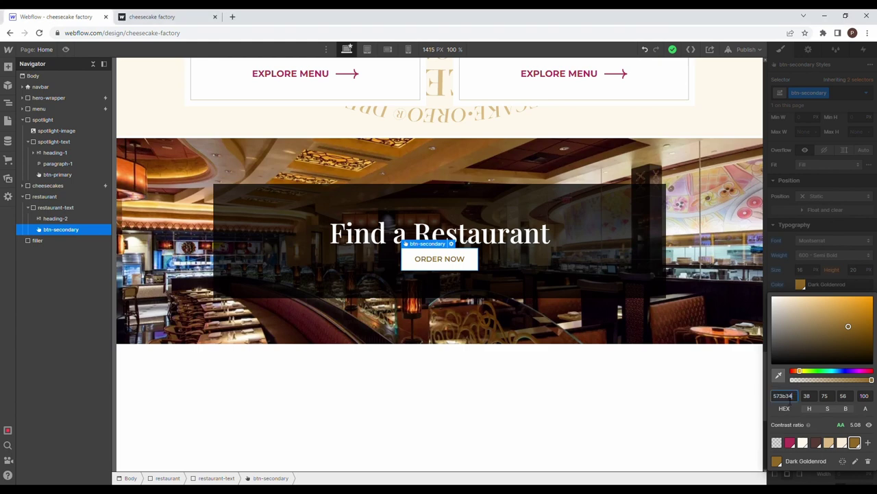
key("Return")
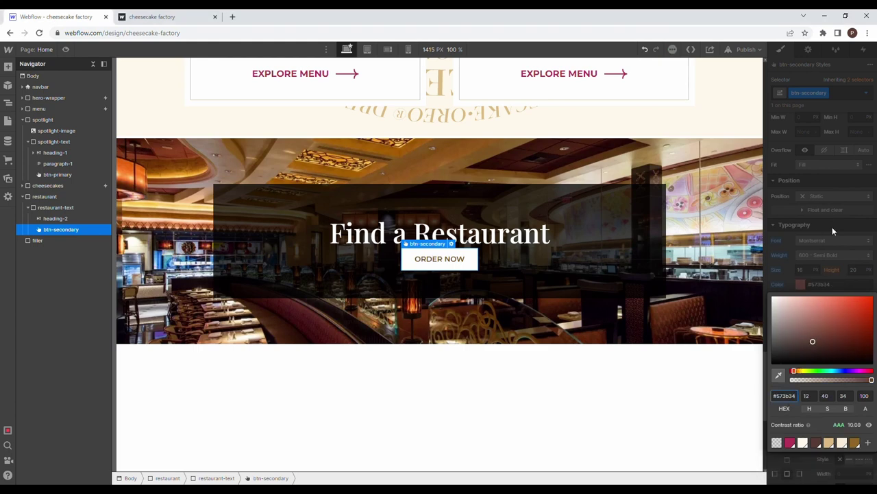
left_click(848, 255)
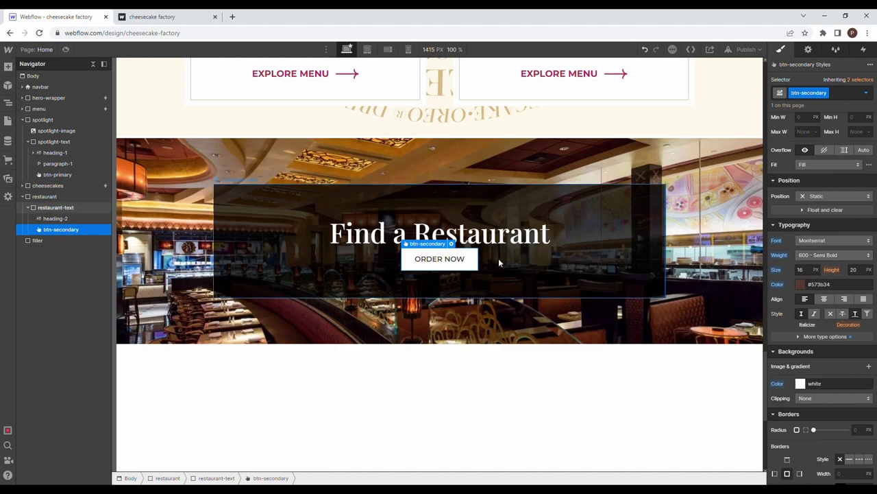
Step: Style the button's Hover state with a Dark Goldenrod background and Floral White text
left_click(865, 93)
left_click(788, 133)
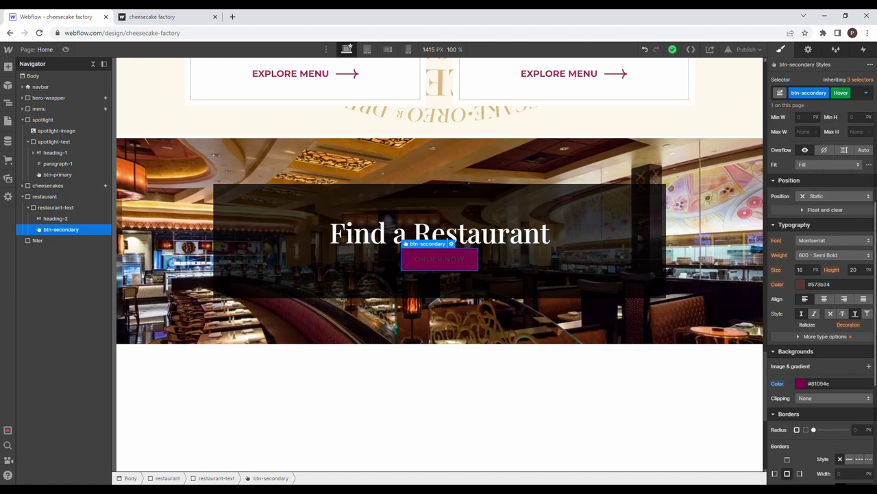
left_click(800, 386)
left_click(854, 366)
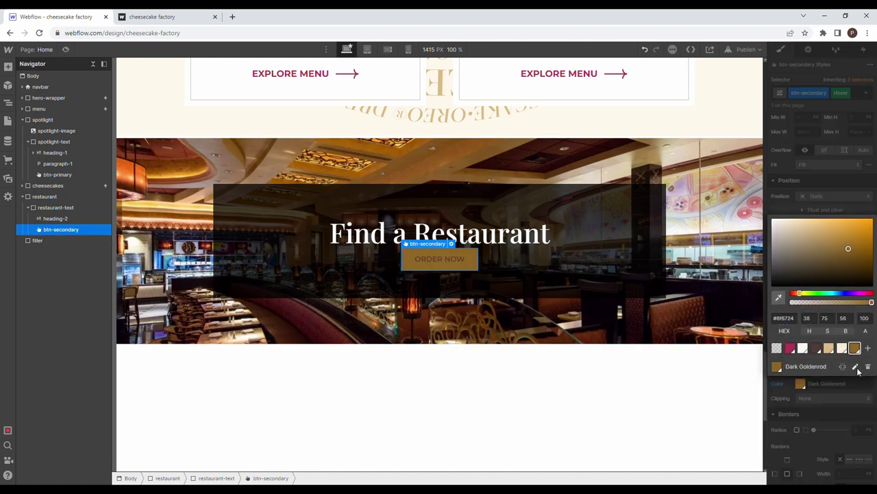
left_click(834, 405)
left_click(801, 284)
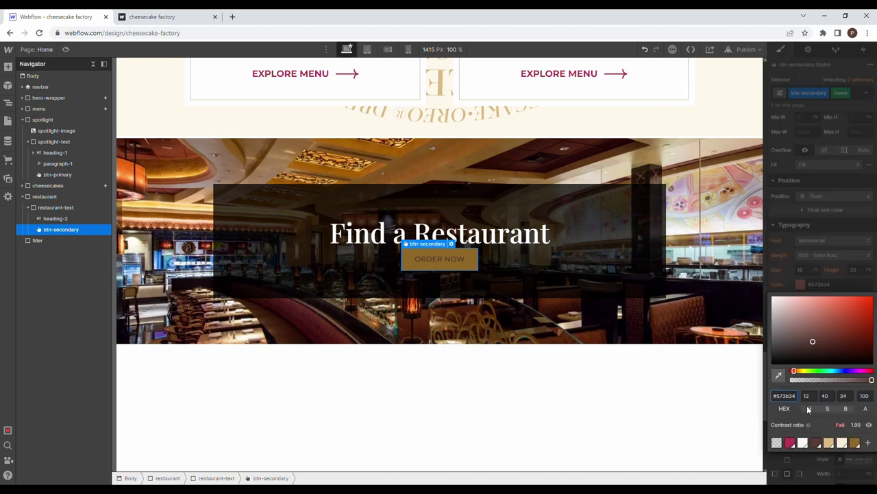
left_click(803, 443)
left_click(750, 405)
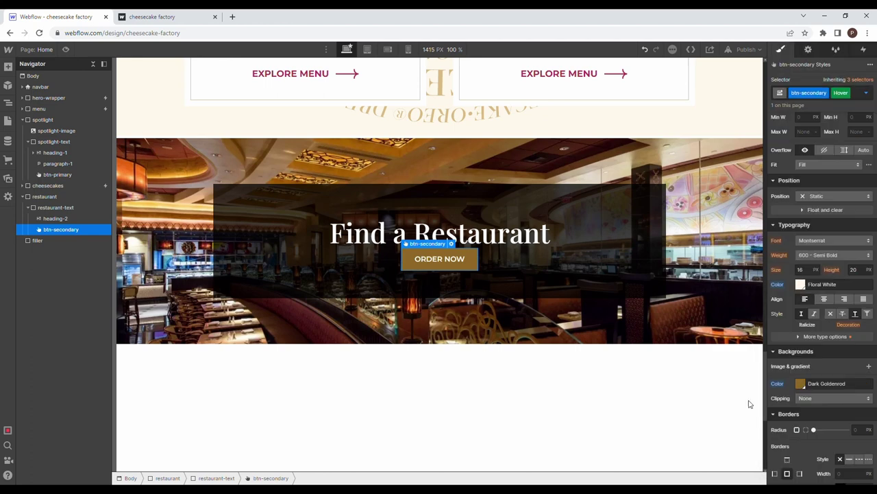
left_click(696, 256)
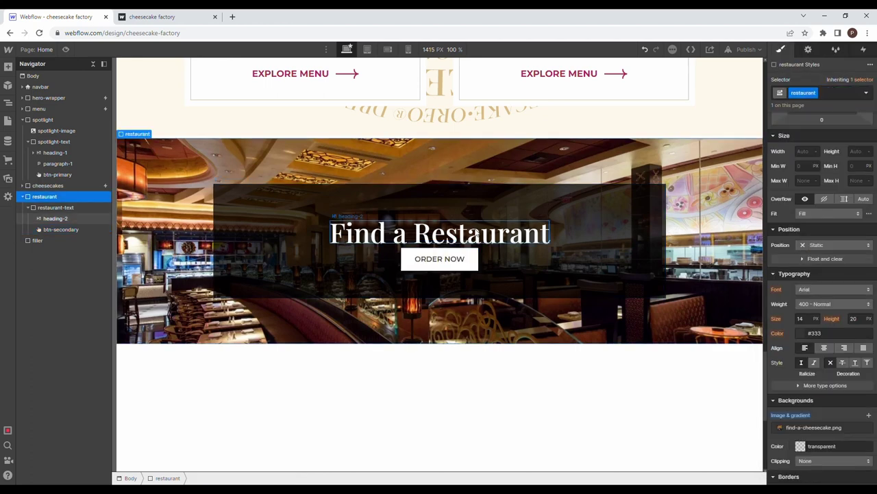
Step: Give the Find a Restaurant heading a 20 bottom margin
left_click(492, 238)
scroll(823, 257, "up", 3)
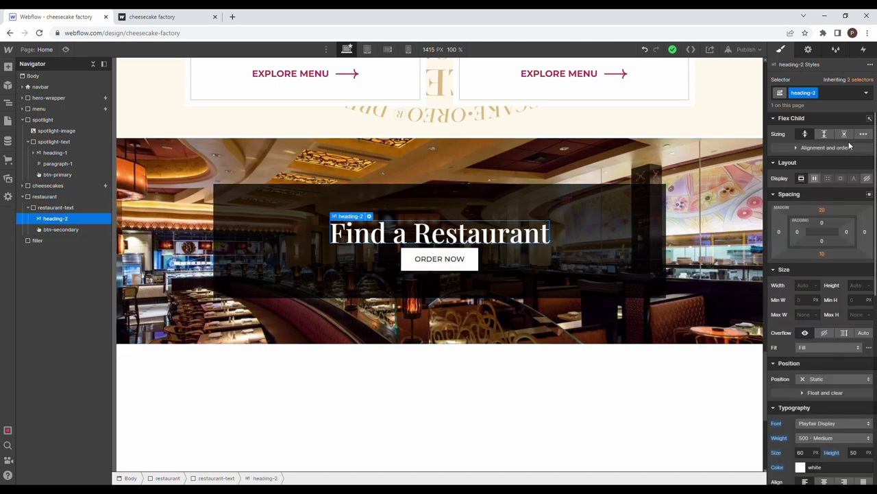
left_click(822, 254)
type("20")
key("Return")
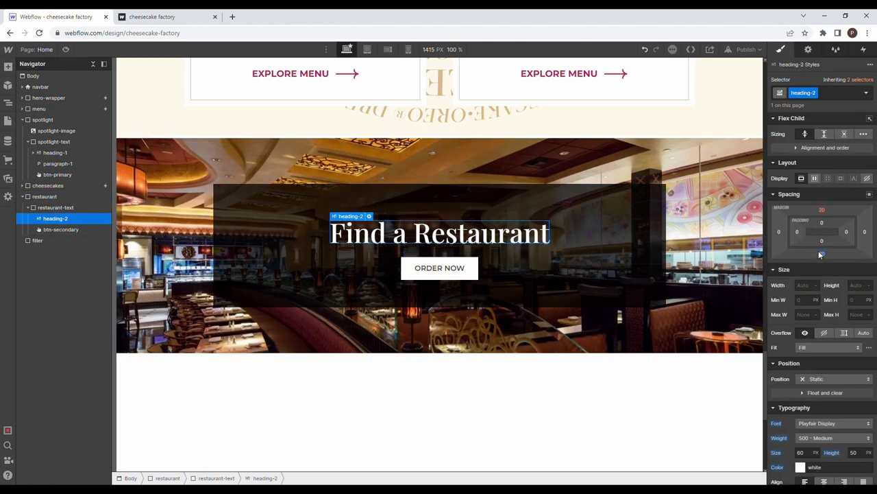
Step: Change the restaurant button's label from ORDER NOW to SEARCH
left_click(183, 14)
left_click(99, 16)
left_click(434, 272)
double_click(438, 271)
type("SEARCH")
key("Escape")
Step: View the Find a Restaurant banner on the published site
left_click(475, 303)
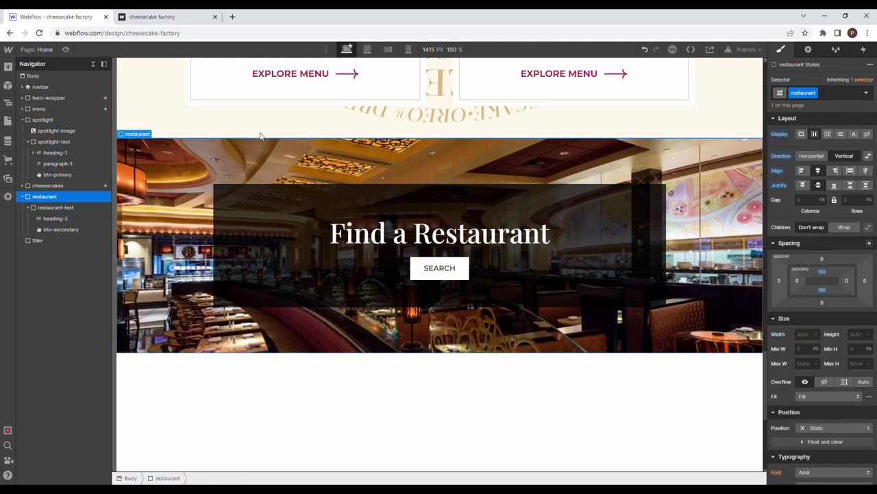
key("ctrl+Tab")
scroll(267, 284, "down", 2)
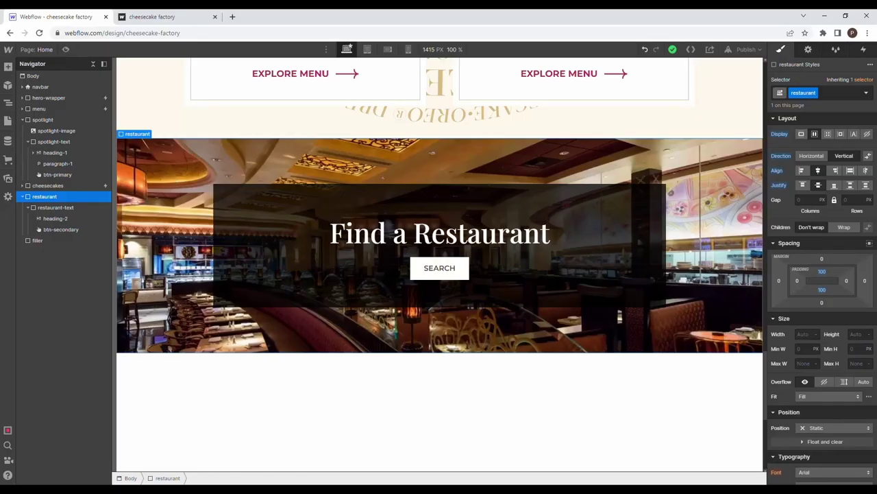
left_click(151, 16)
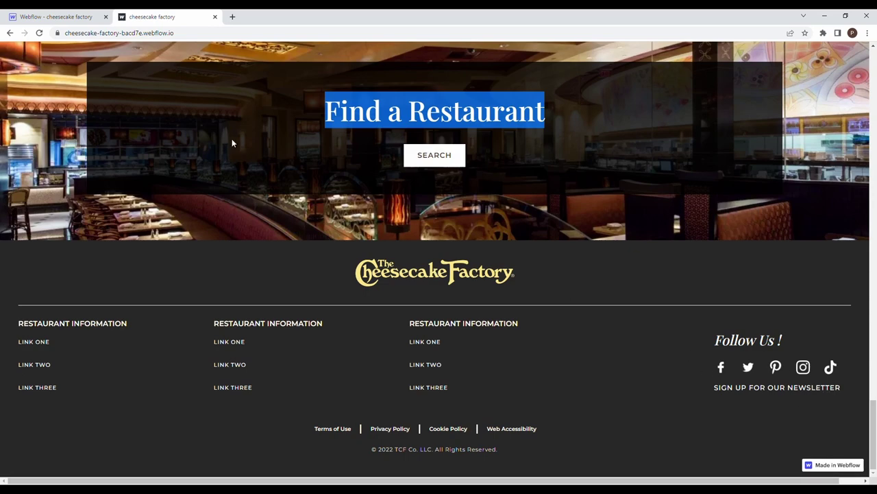
Step: Place a new div below the restaurant section and give it the class 'footer'
left_click(69, 16)
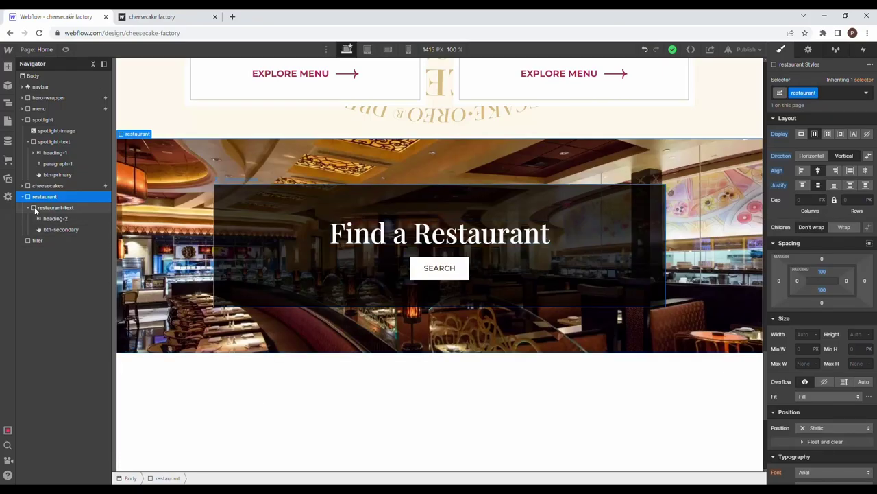
left_click(22, 196)
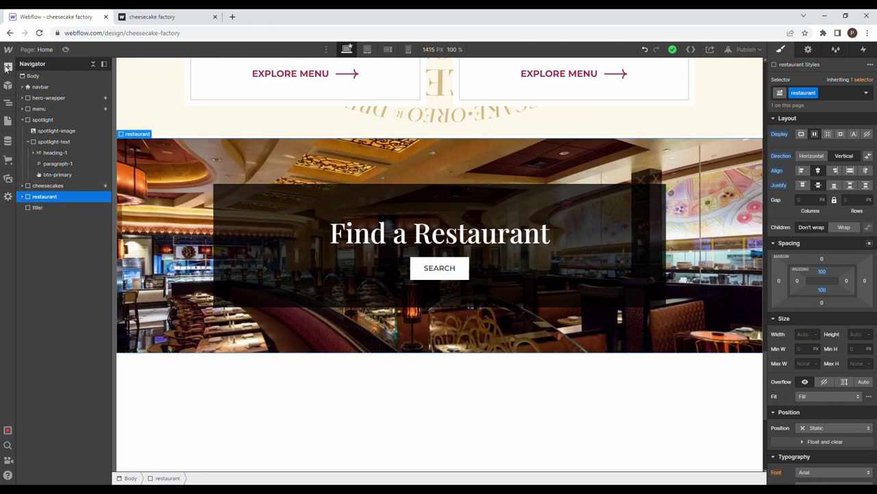
left_click(7, 68)
left_click_drag(35, 221, 44, 241)
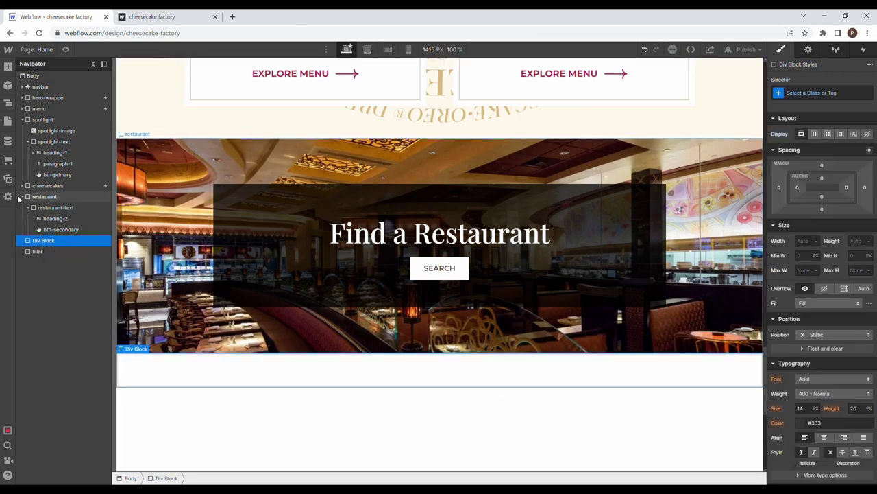
left_click(799, 96)
type("foo")
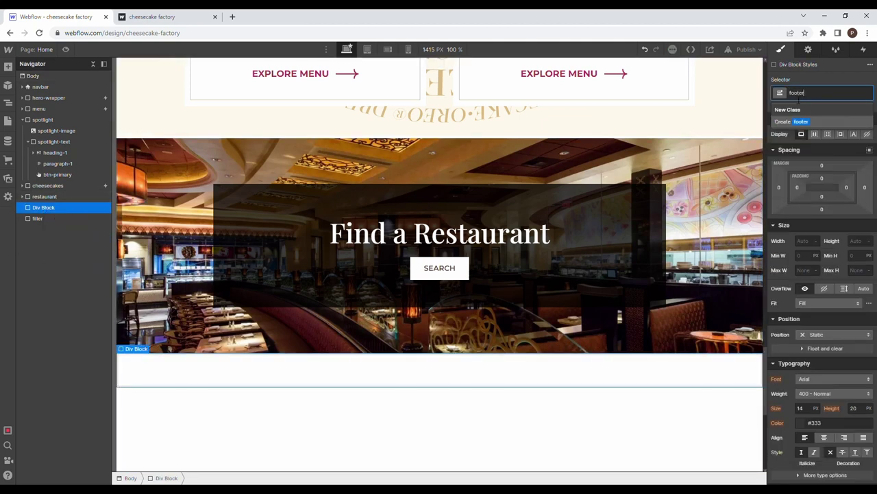
type("ter")
key("Return")
Step: Make the footer a vertical, centred flex column with 40 px padding on every side
left_click(814, 134)
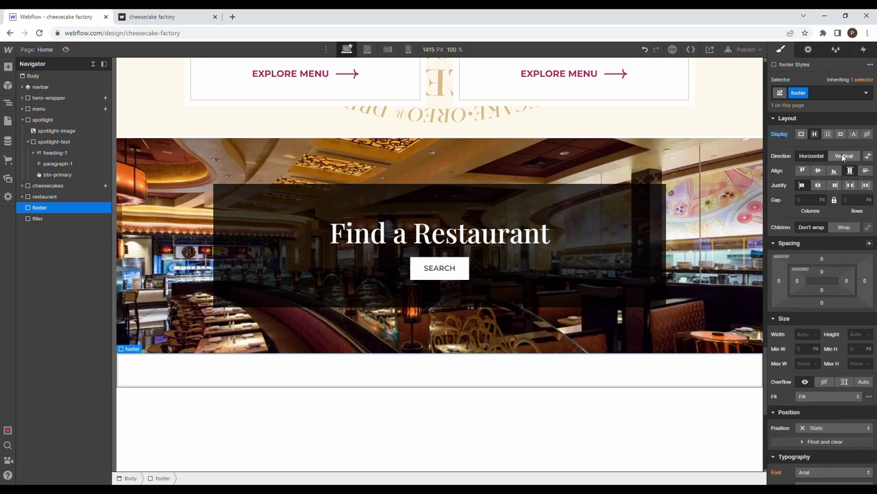
left_click(844, 156)
left_click(819, 170)
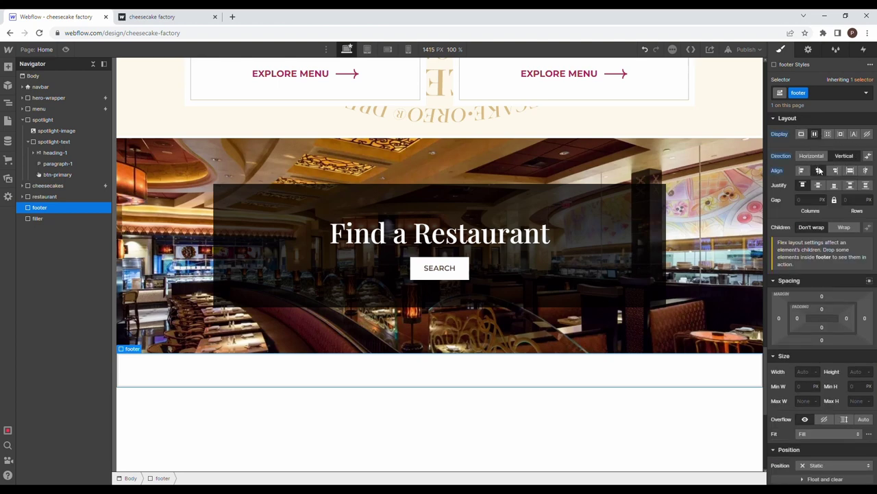
left_click(819, 185)
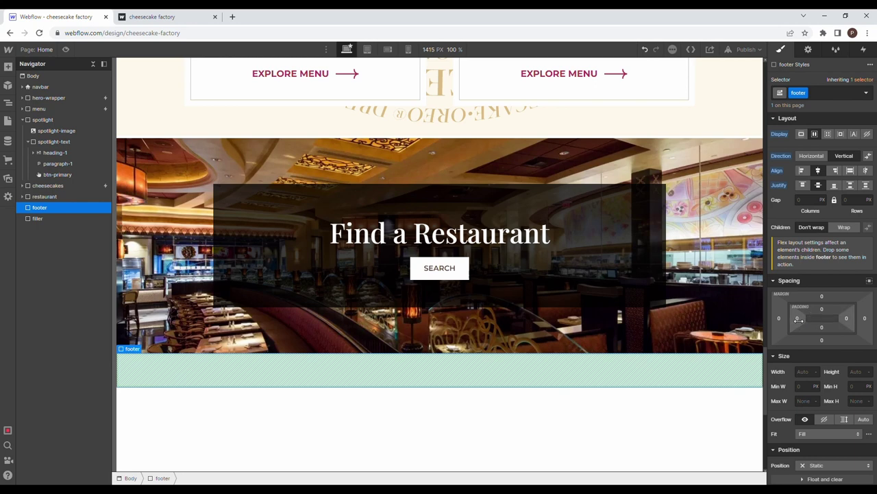
left_click_drag(798, 319, 814, 323)
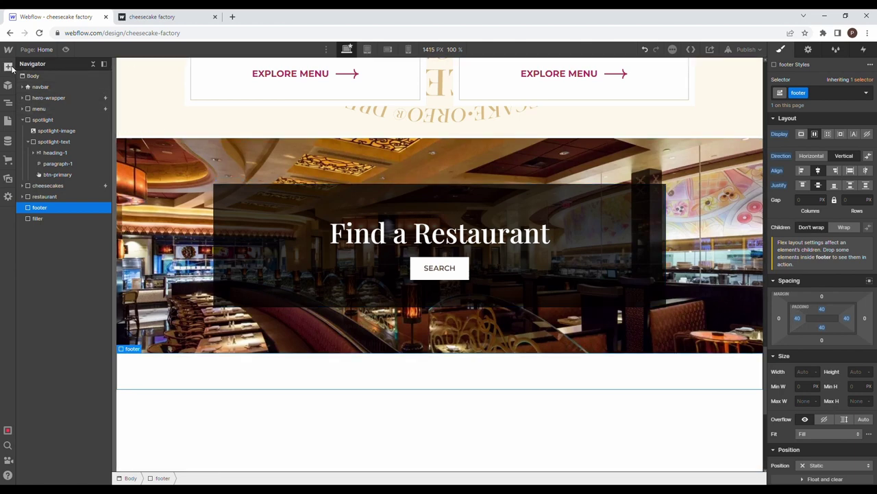
Step: Set the footer's background colour to #292727
left_click(9, 67)
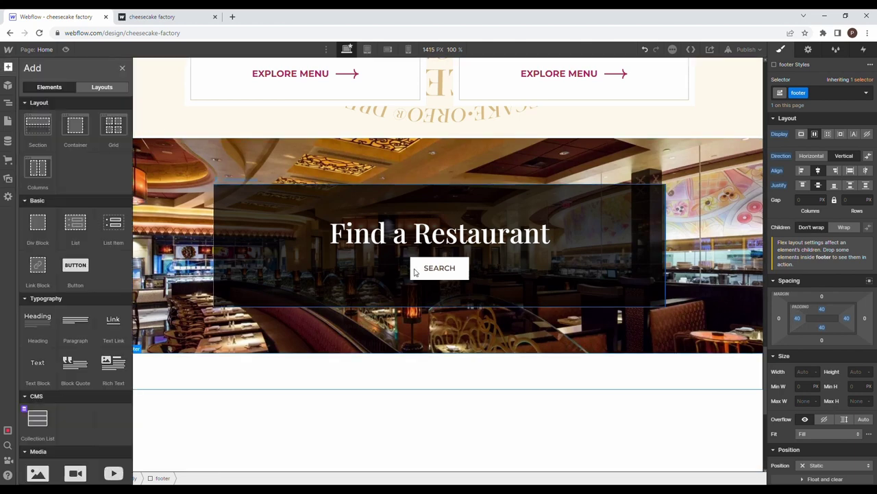
left_click(831, 357)
scroll(831, 359, "down", 3)
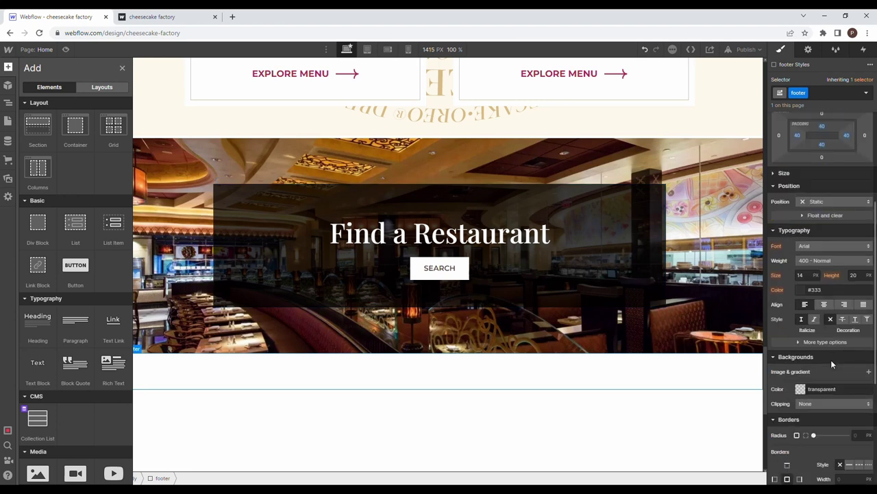
left_click(805, 173)
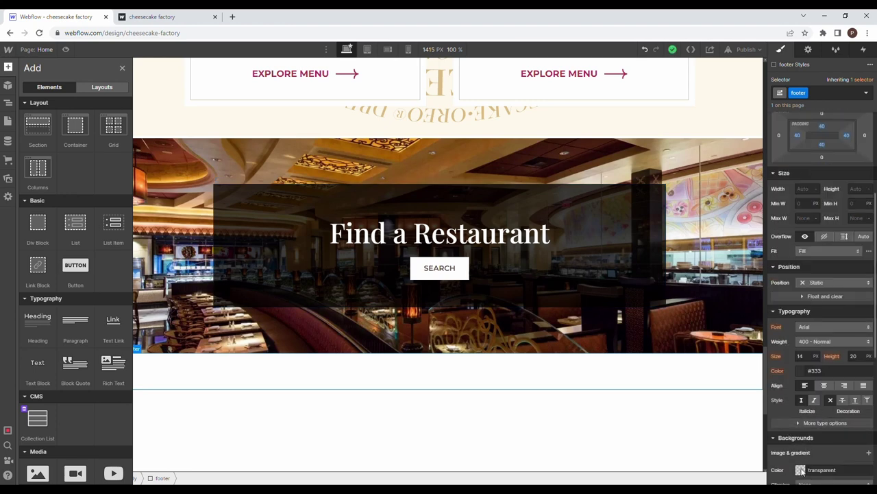
left_click(821, 468)
type("#")
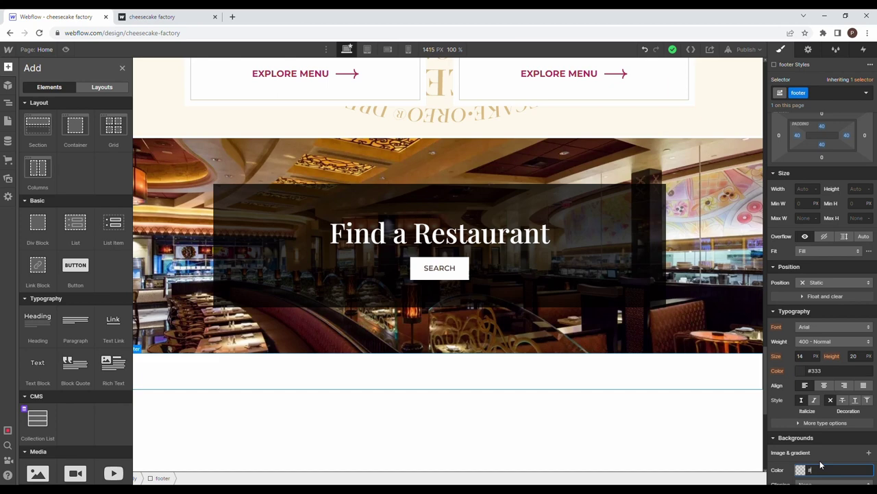
type("292727")
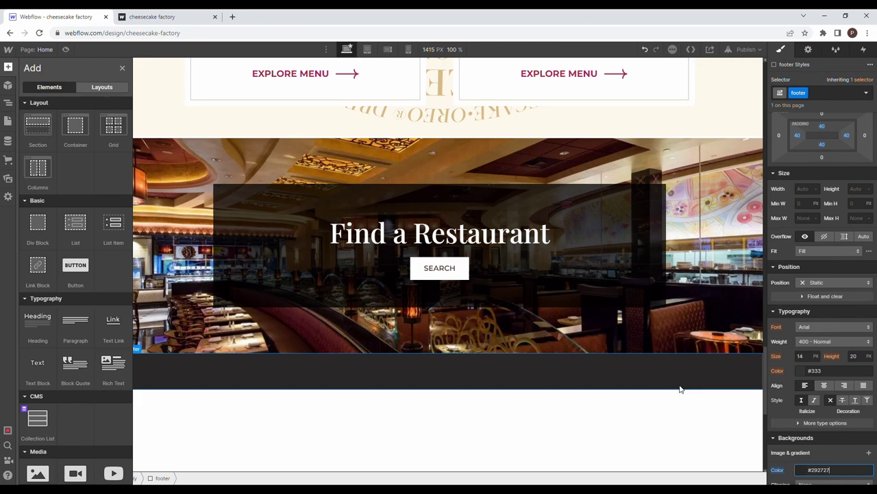
Step: Add a div inside the footer with class 'footer-top' and a centred flex layout
left_click_drag(37, 223, 241, 376)
scroll(807, 164, "down", 2)
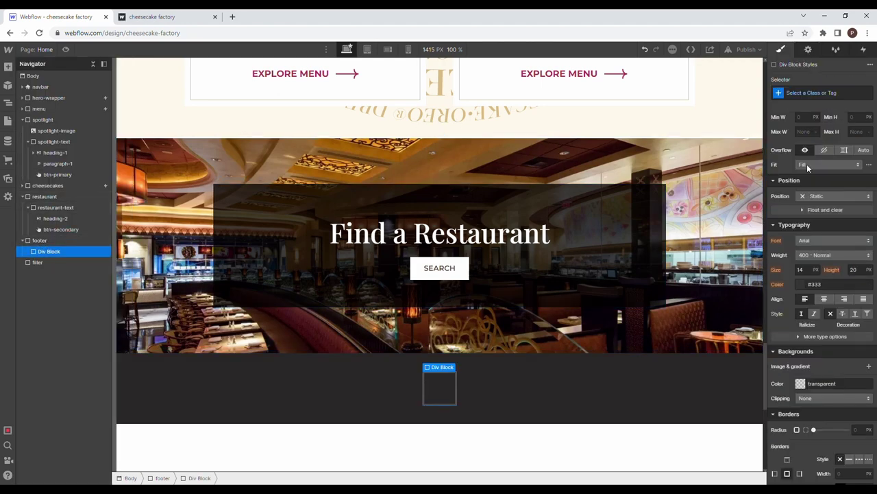
left_click(808, 92)
type("footer")
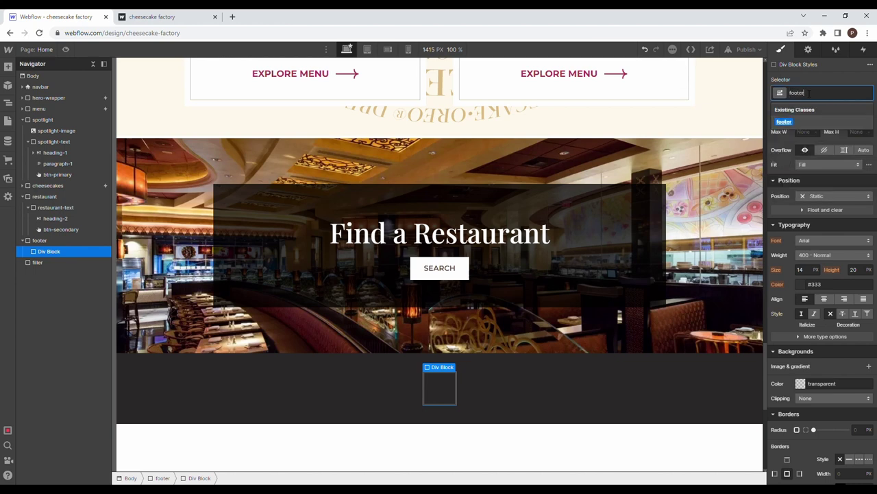
type("-top")
key("Return")
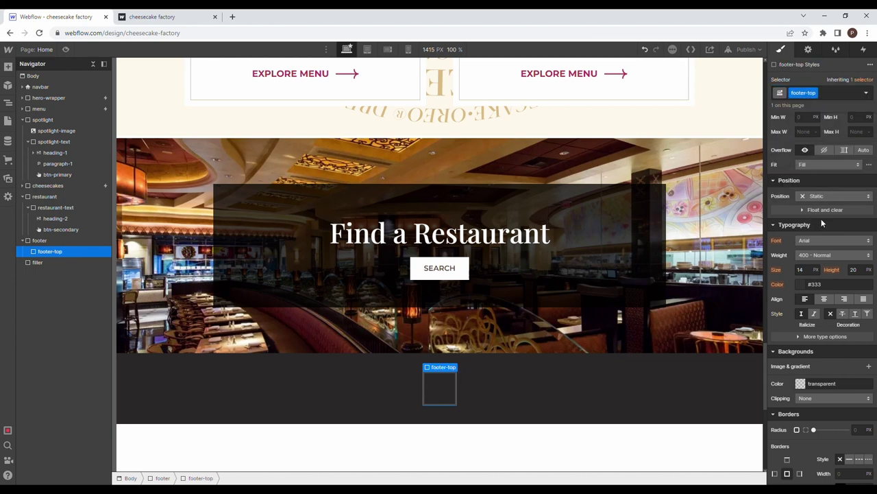
scroll(821, 219, "up", 3)
left_click(814, 178)
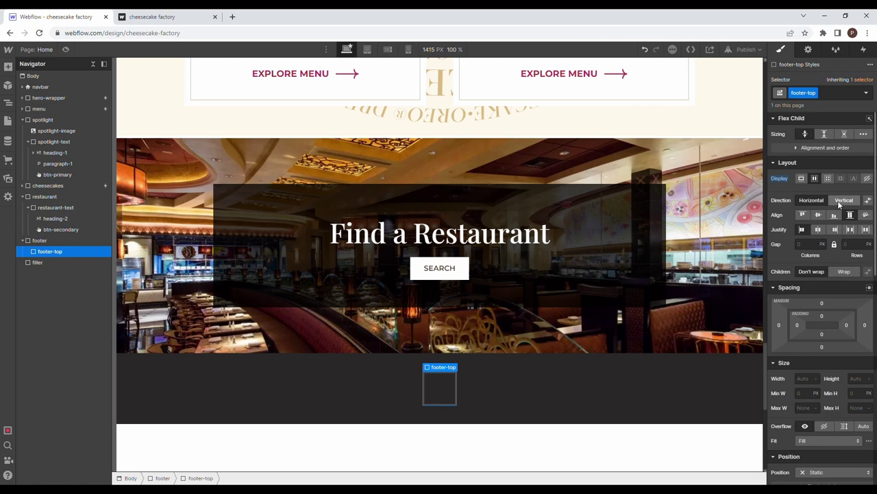
left_click(818, 230)
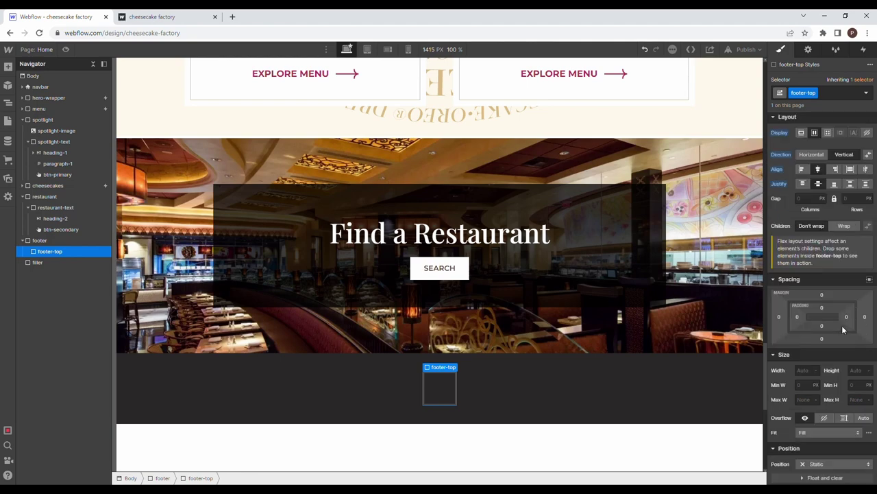
Step: Give footer-top a 1 px solid white border along its bottom edge
scroll(823, 310, "down", 5)
scroll(823, 310, "down", 2)
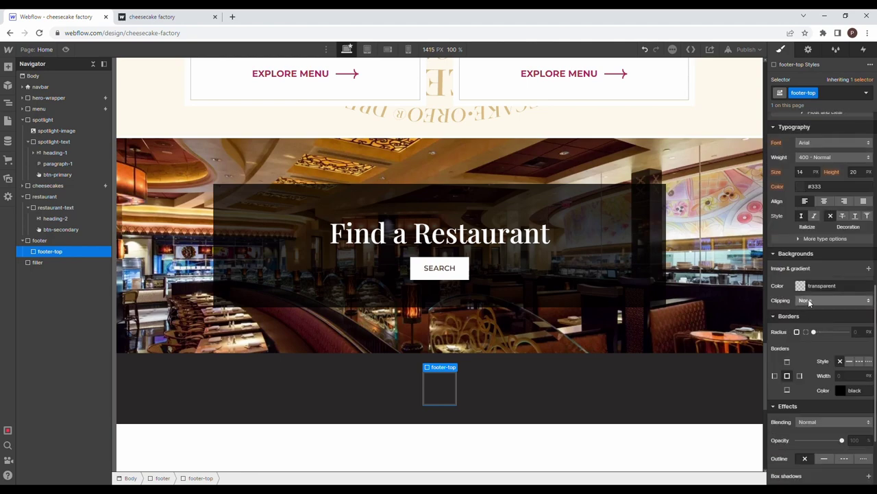
scroll(815, 313, "down", 2)
left_click(788, 287)
left_click(849, 273)
type("1")
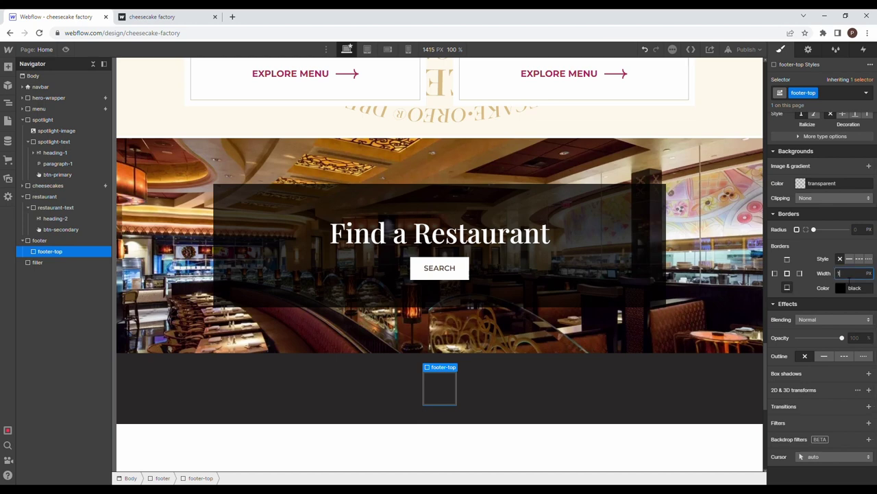
left_click(841, 288)
left_click_drag(830, 330, 772, 301)
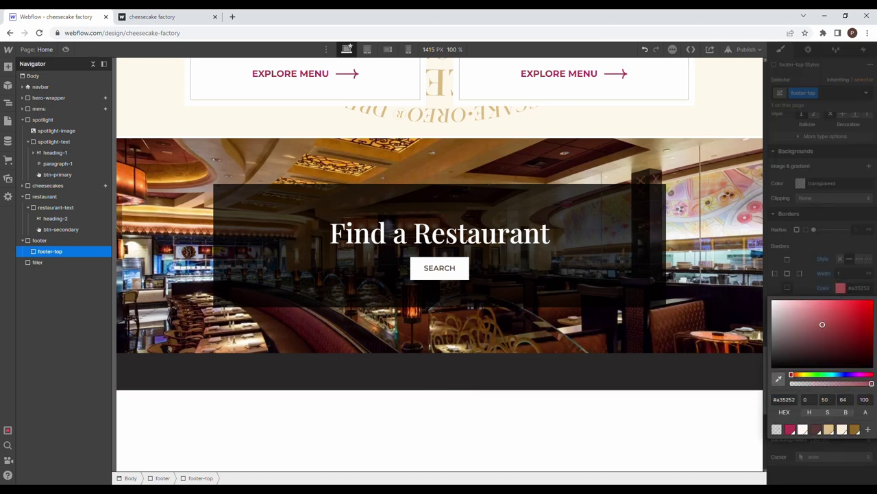
left_click(852, 246)
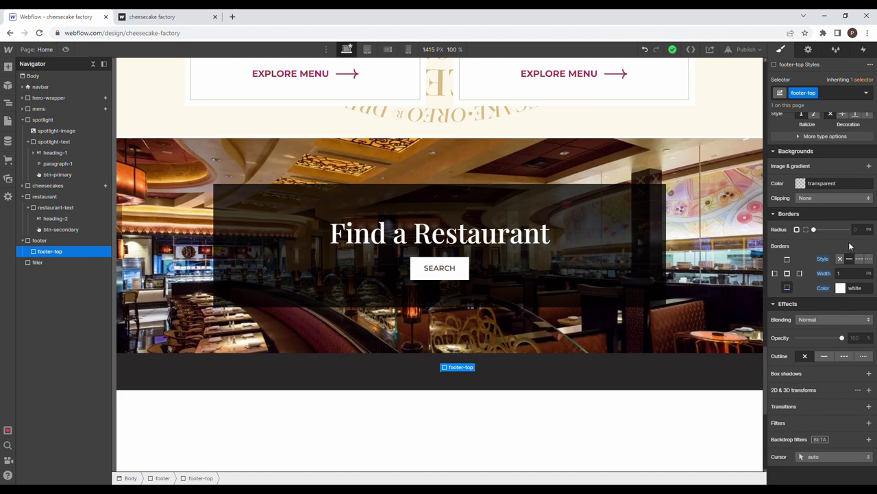
Step: Set footer-top's width to 100%
scroll(850, 245, "up", 10)
left_click(808, 268)
type("100%")
key("Return")
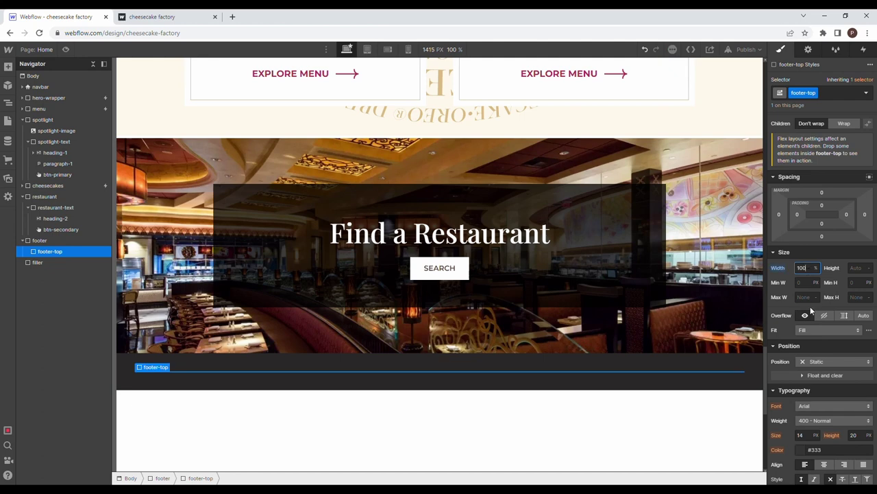
left_click(439, 346)
Step: Place the Cheesecake Factory logo image inside footer-top with class 'footer-top-logo'
left_click(439, 372)
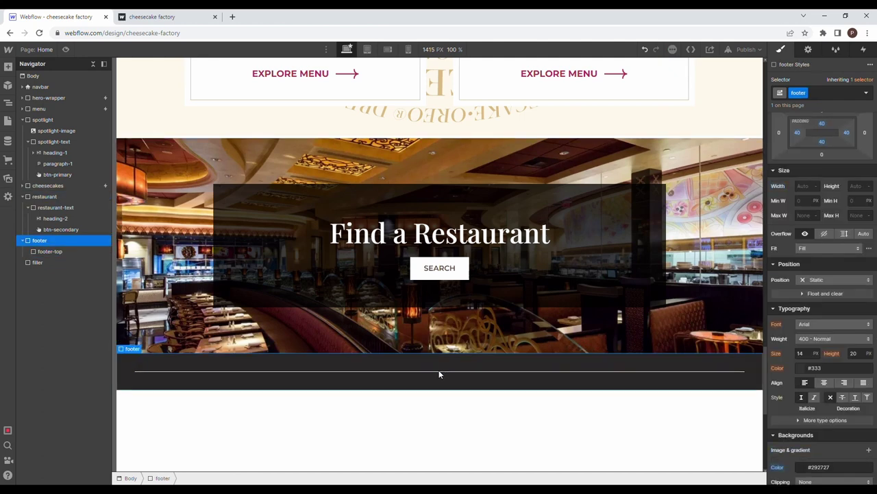
left_click(9, 179)
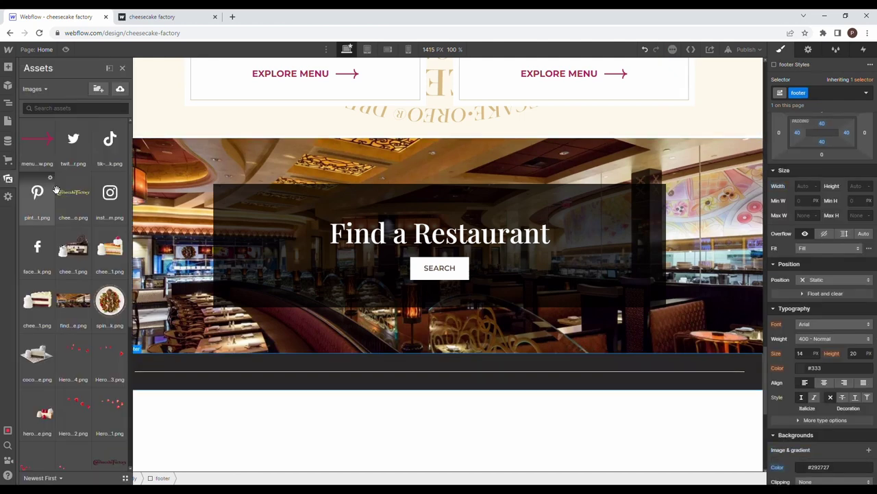
left_click_drag(85, 215, 75, 265)
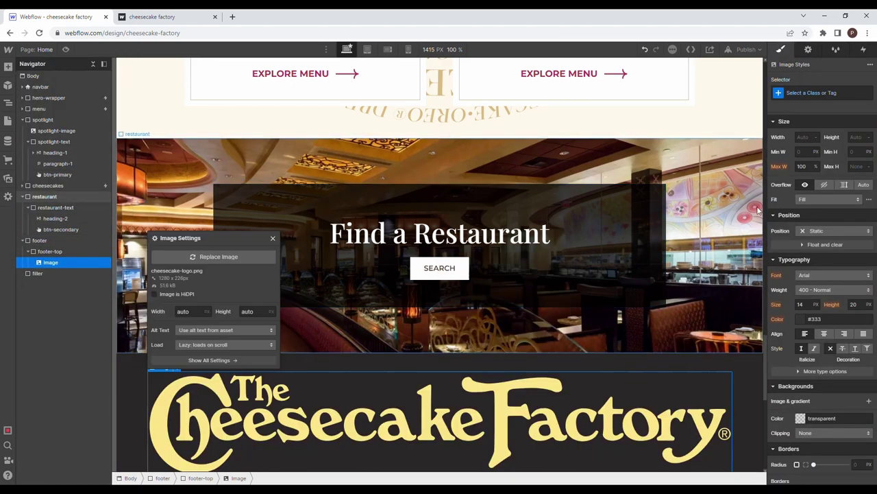
left_click(802, 95)
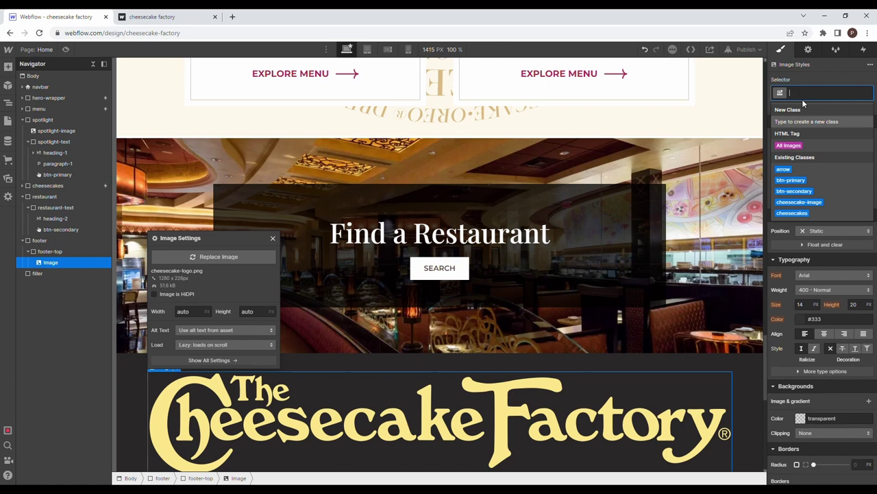
type("footer-to")
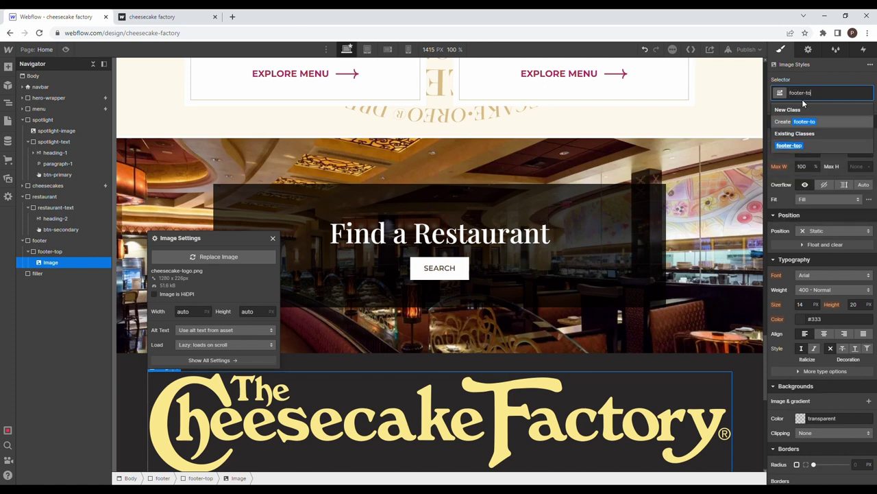
type("p-logo")
key("Return")
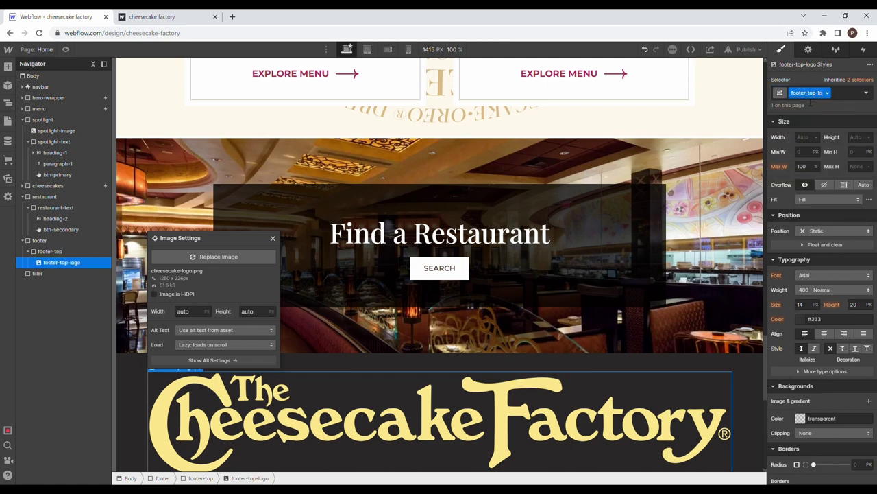
Step: Shrink the footer logo's width and give it a 40 px bottom margin
scroll(796, 242, "up", 3)
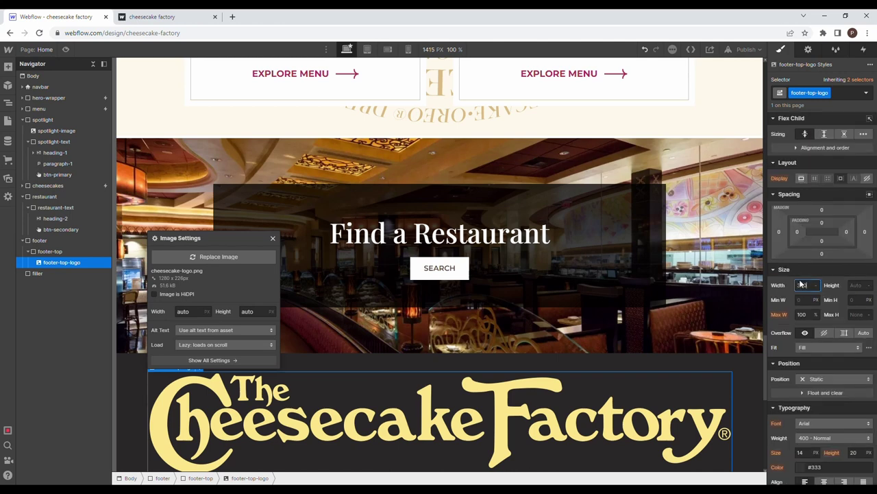
key("BackSpace")
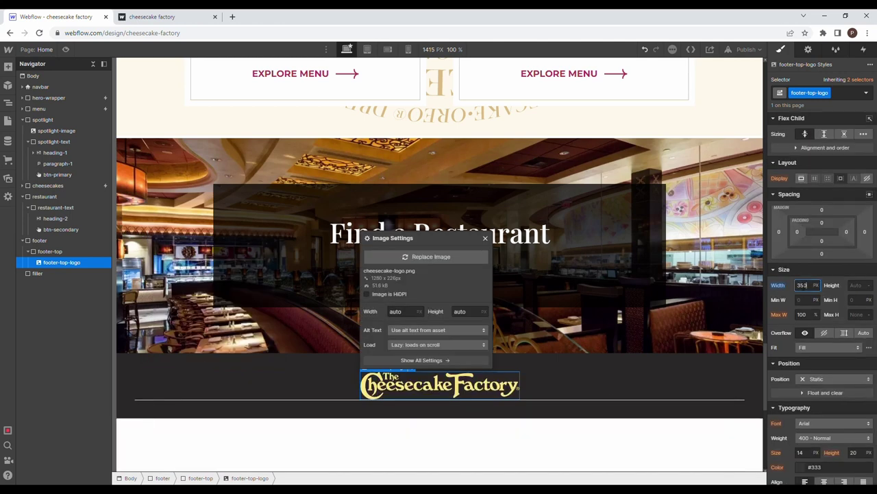
left_click(823, 253)
type("4")
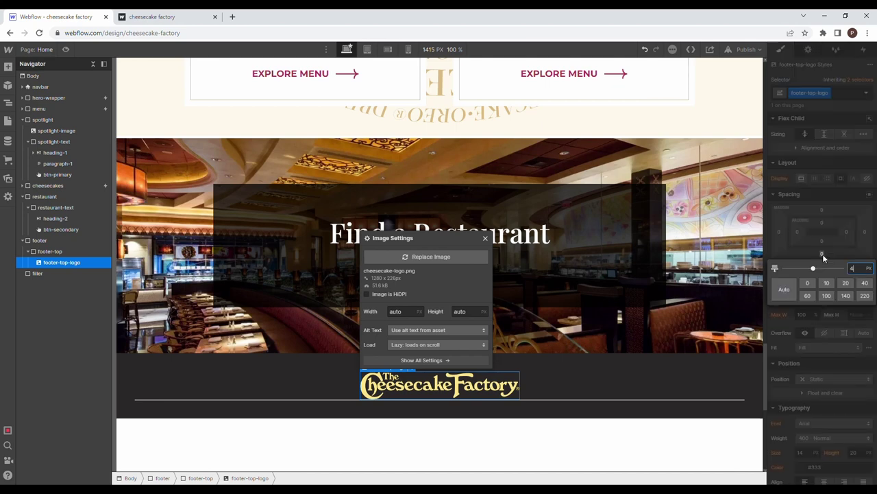
type("0")
key("Return")
left_click(650, 290)
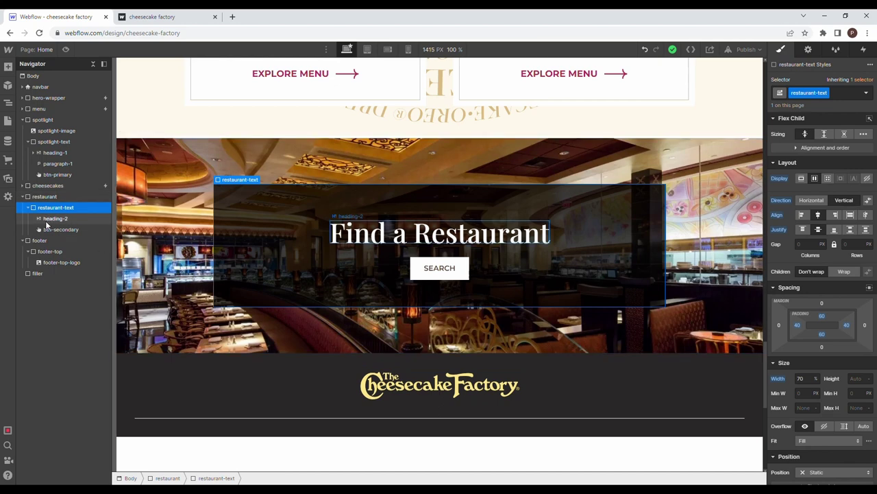
Step: Add a div block inside the footer with the class 'footer-middle'
left_click(23, 197)
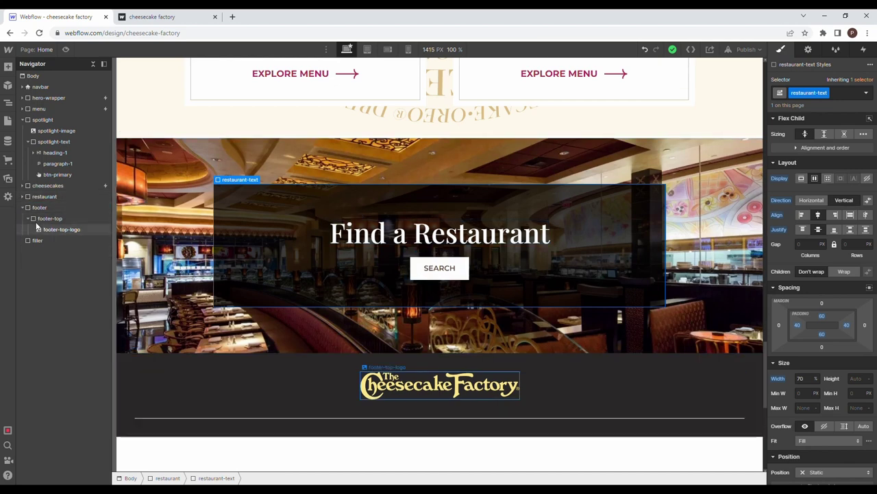
left_click(28, 218)
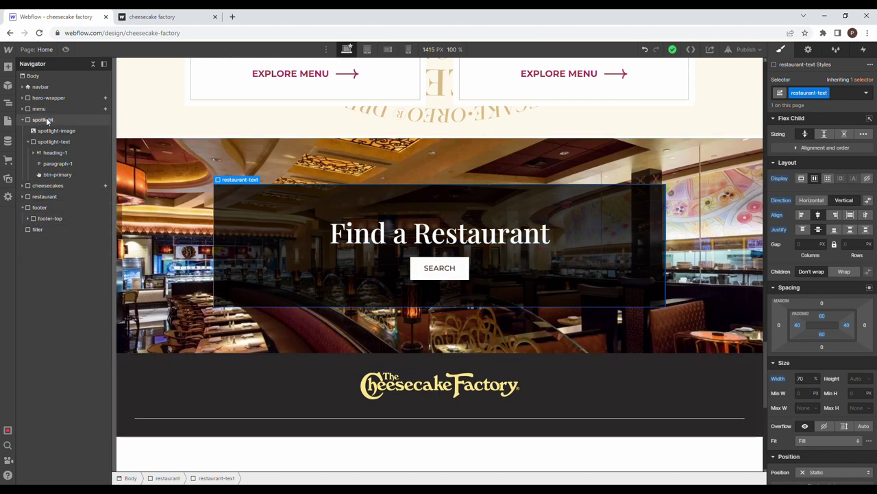
left_click(126, 20)
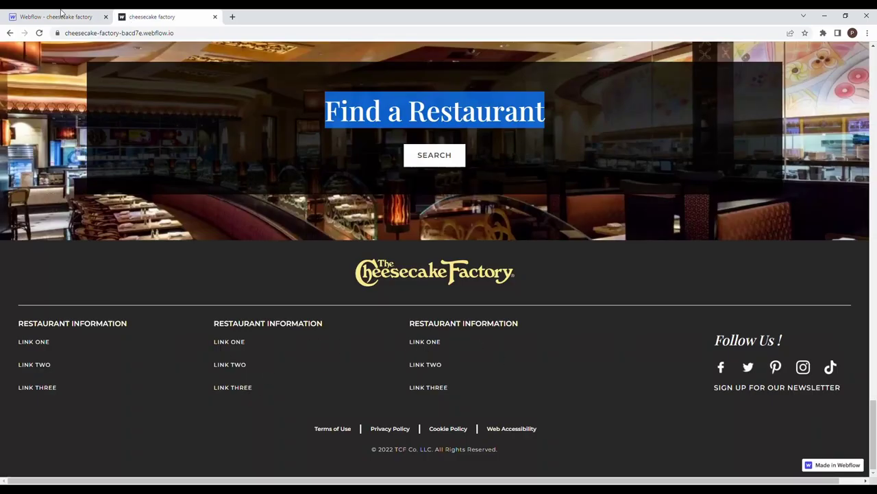
left_click(98, 20)
key("a")
left_click_drag(38, 222, 98, 231)
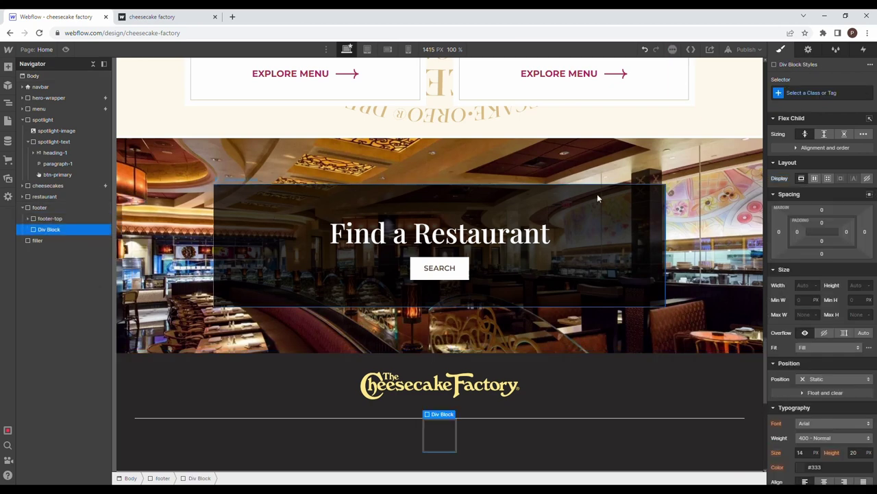
left_click(800, 93)
type("foot")
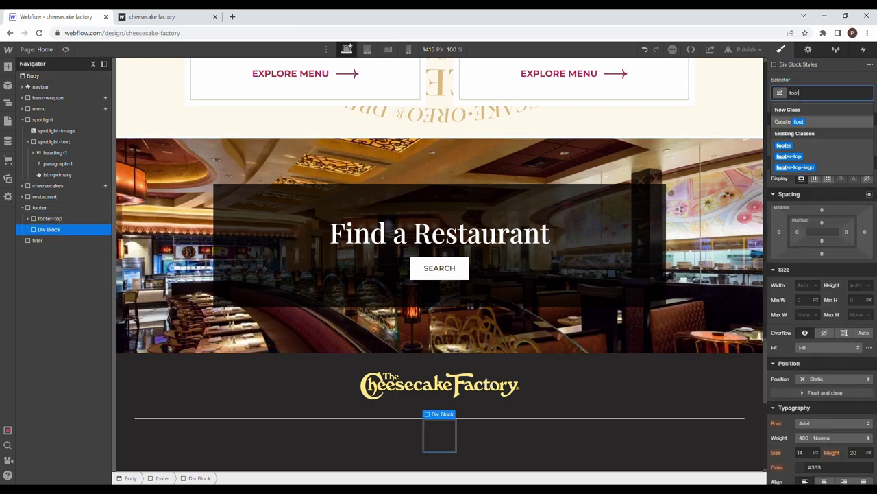
type("er-middle")
key("Return")
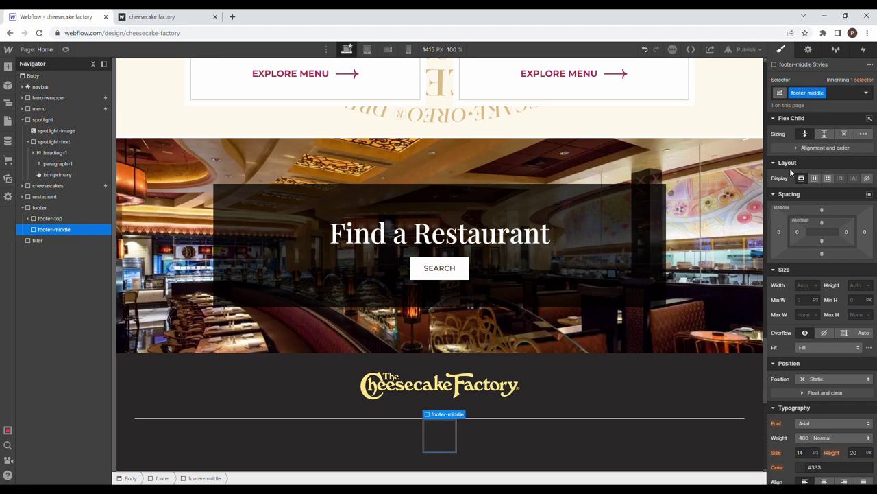
Step: Make footer-middle a centred, space-between flex row with 30 px top and bottom margins, then add a div inside it
left_click(815, 179)
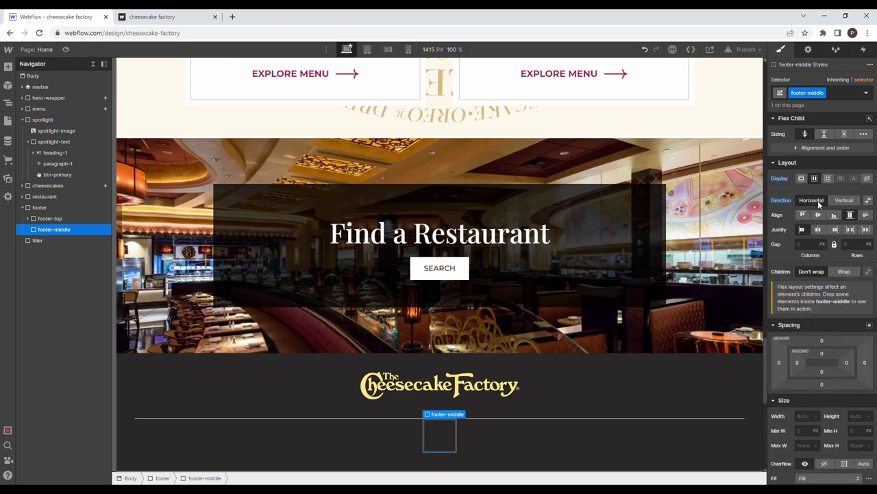
left_click(817, 214)
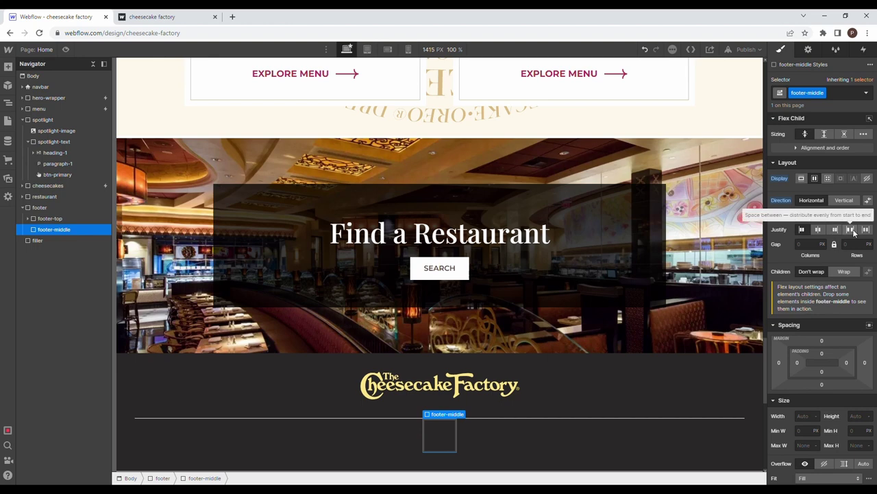
left_click(850, 230)
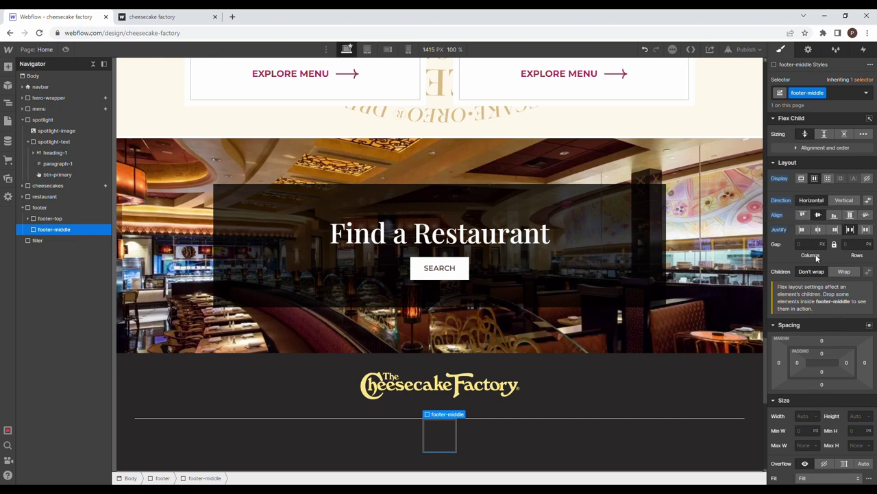
left_click(822, 341)
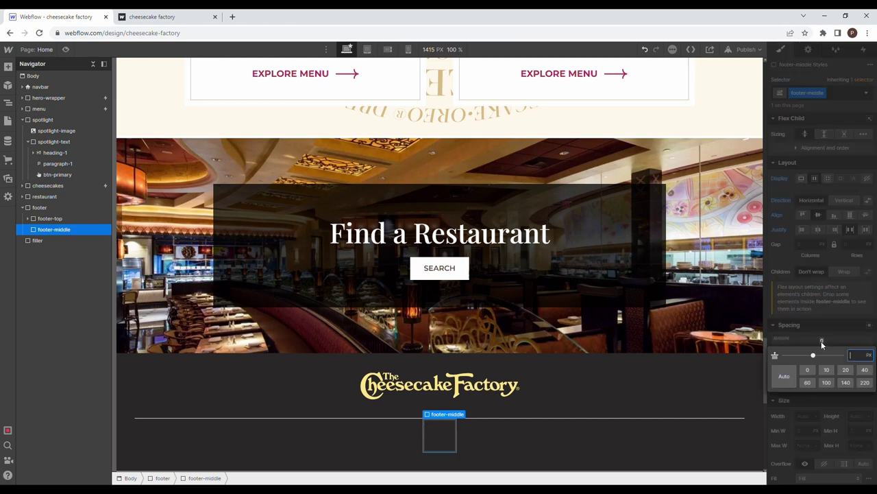
key("Return")
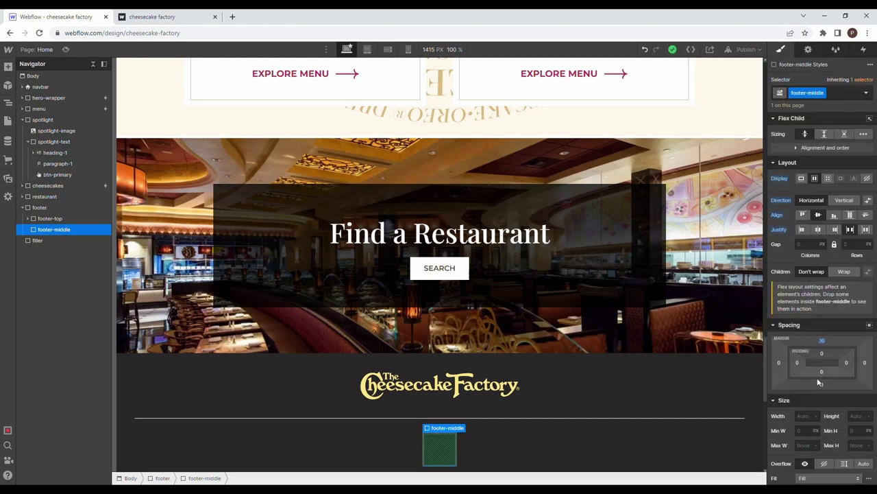
left_click(822, 384)
type("30")
key("Return")
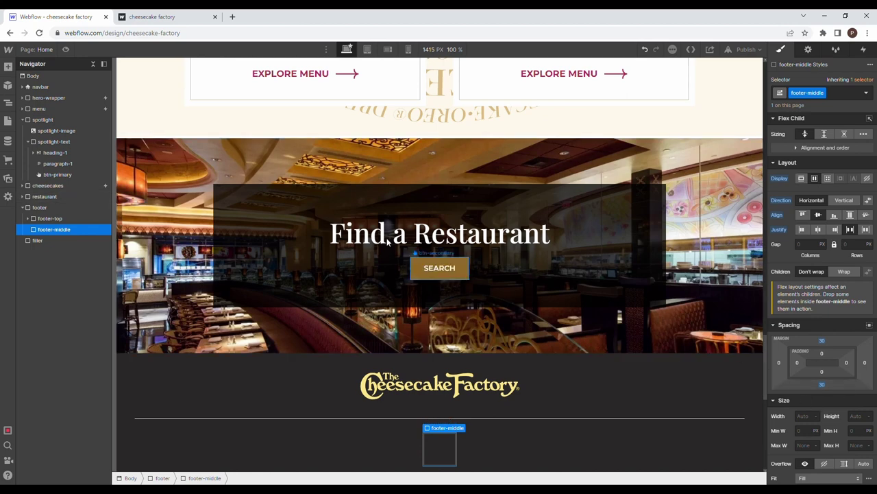
left_click(8, 67)
left_click_drag(39, 227, 63, 233)
Step: Class the new block 'footer-middle-left' at 60% width as a horizontal, centred, space-between flex row
left_click(850, 96)
type("footer-midd")
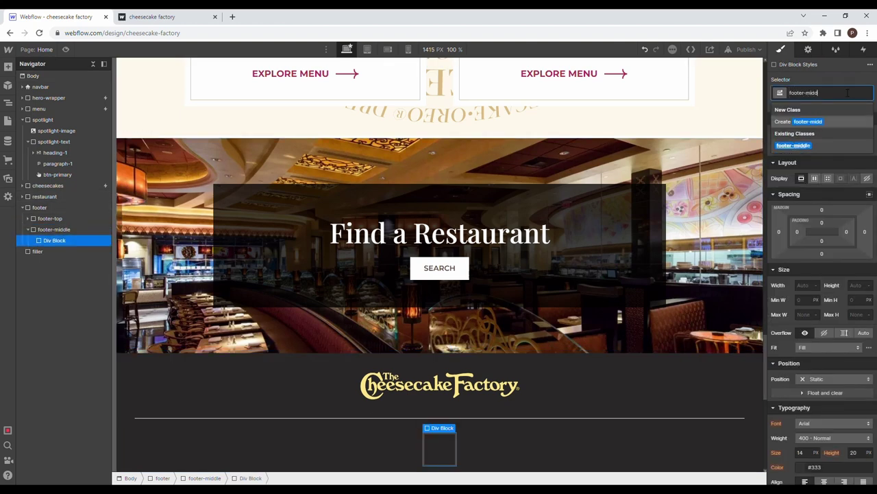
type("le-left")
key("Return")
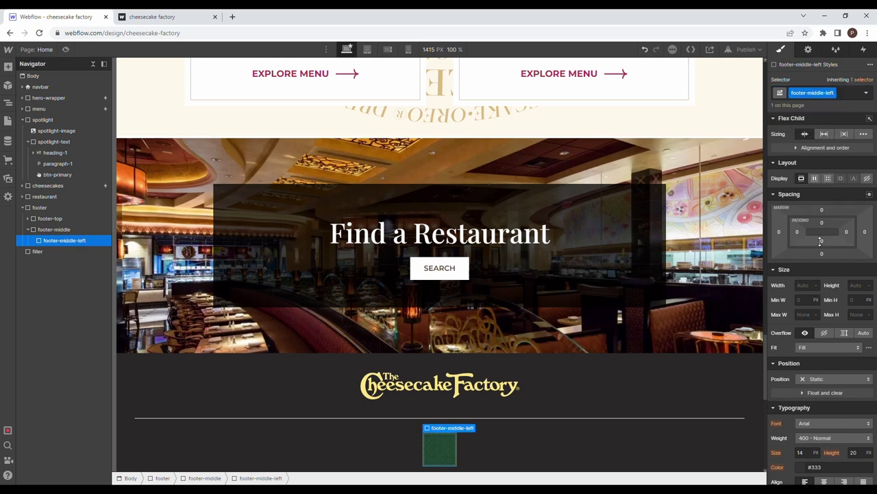
left_click(817, 286)
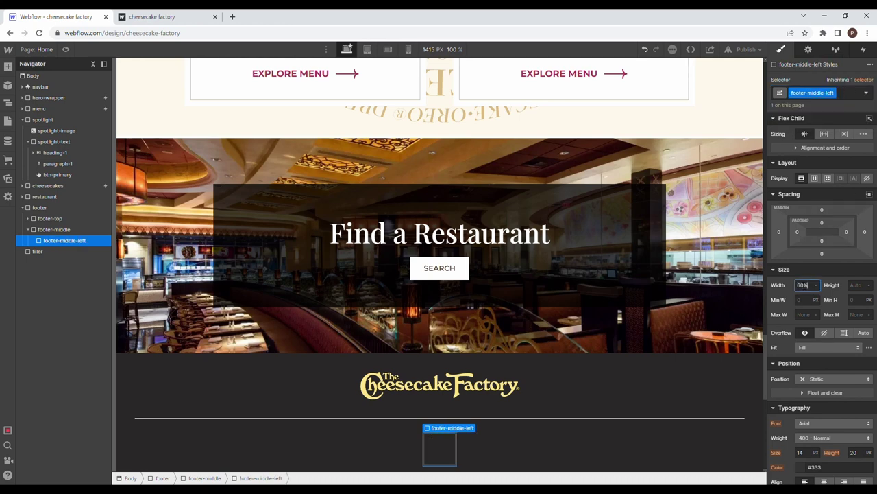
key("Return")
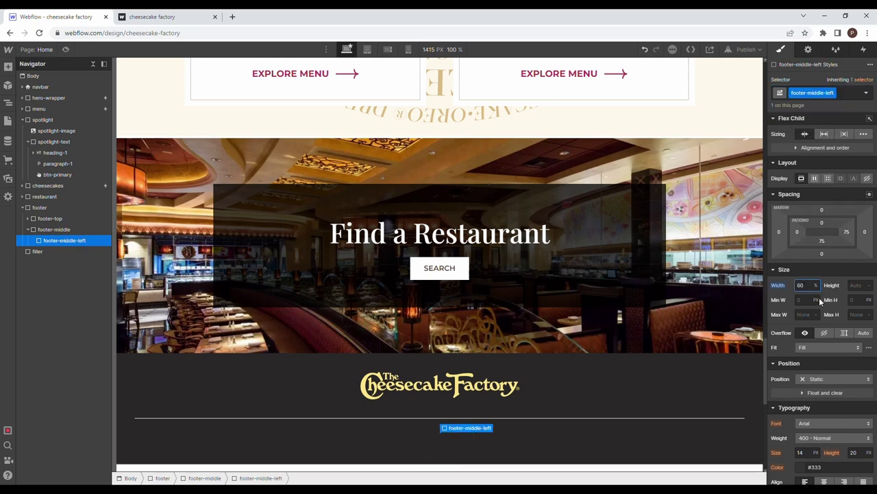
left_click(814, 178)
left_click(810, 200)
left_click(818, 214)
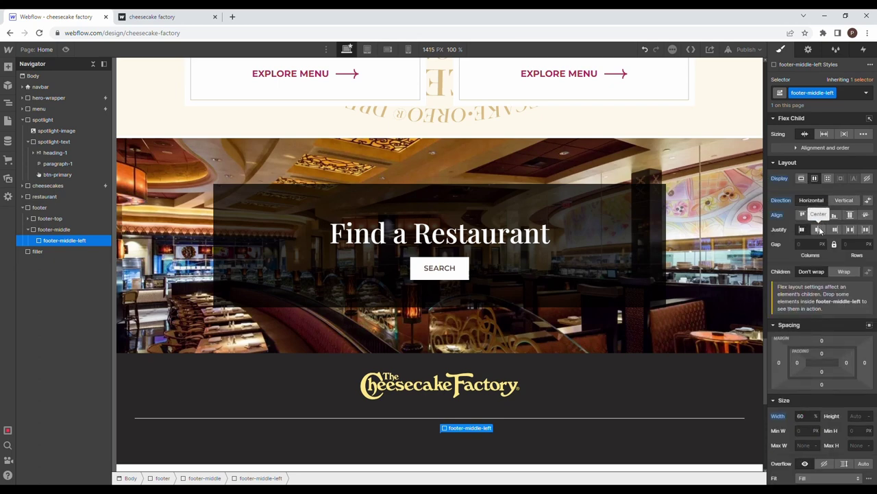
left_click(850, 230)
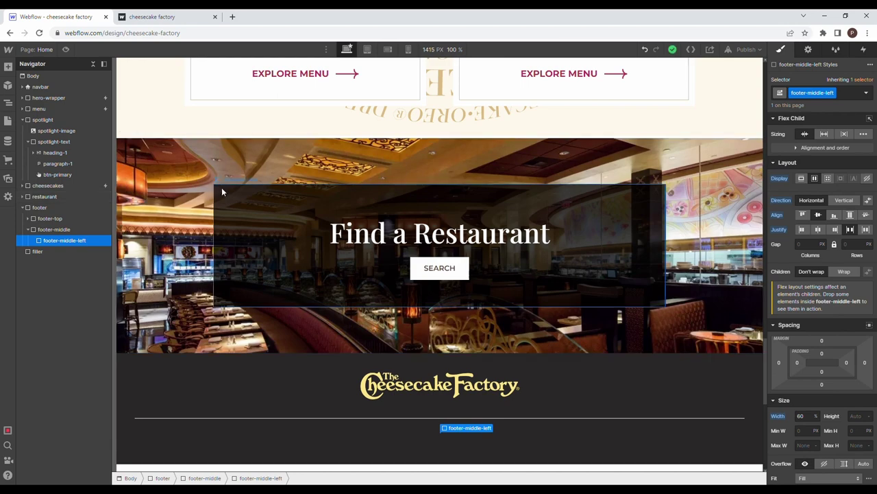
Step: Drop a list into footer-middle-left, class it 'footer-links-wrapper', and set it to unordered
left_click(7, 68)
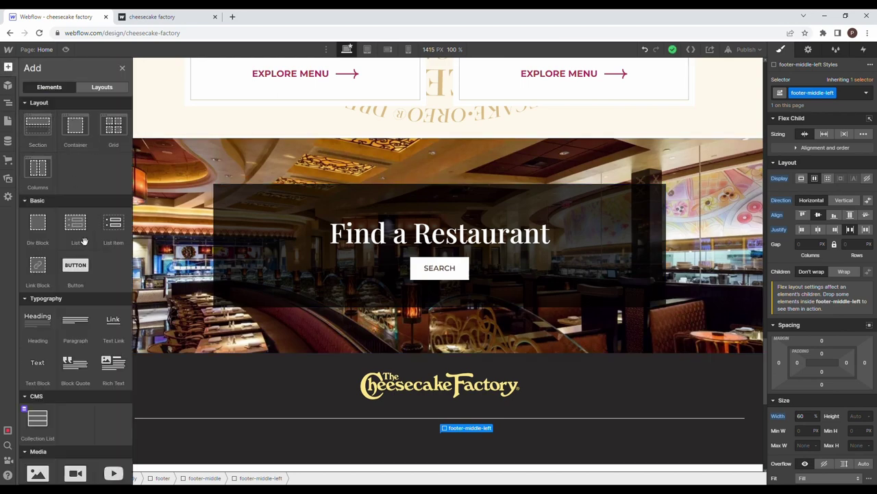
scroll(79, 322, "down", 3)
scroll(79, 332, "down", 3)
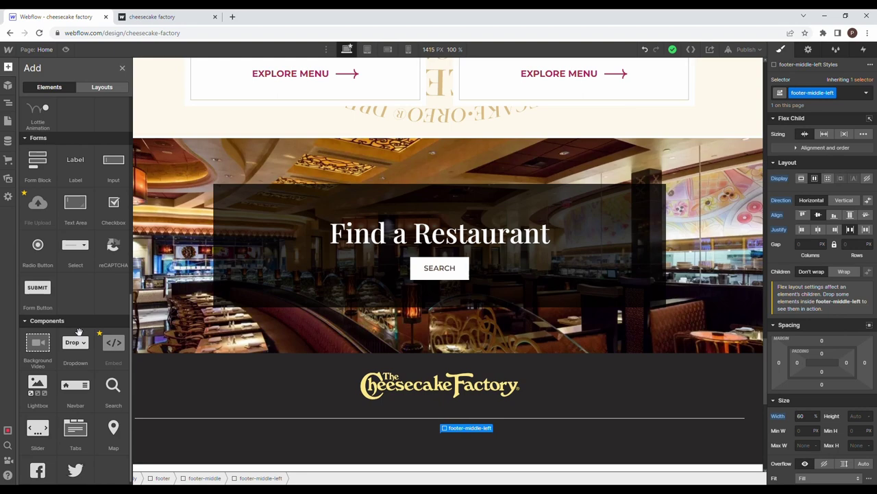
scroll(77, 331, "down", 1)
scroll(75, 329, "up", 5)
scroll(75, 329, "up", 3)
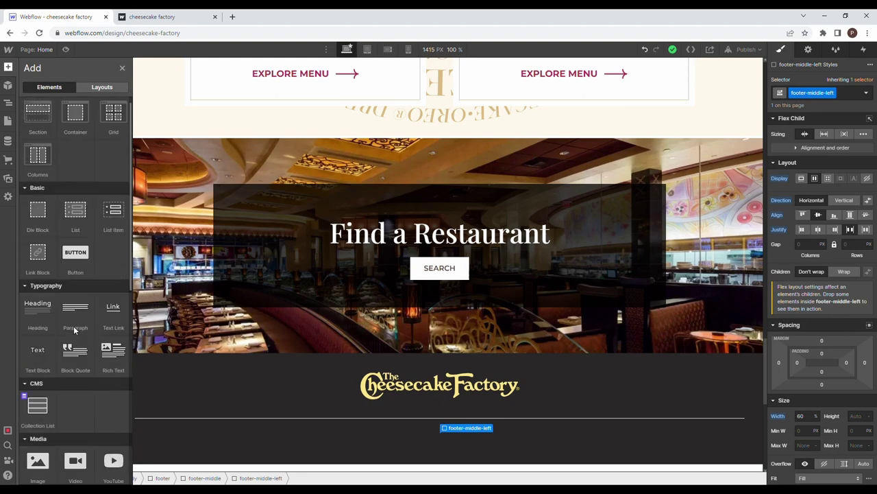
left_click_drag(86, 240, 75, 279)
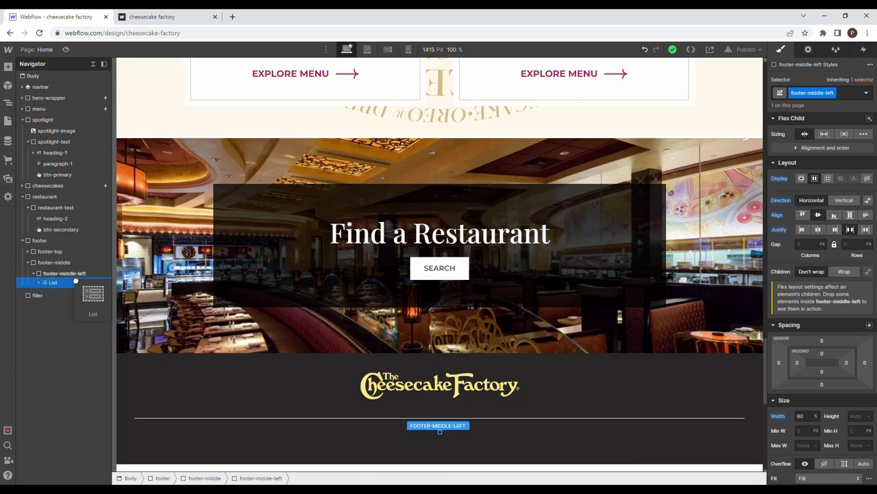
key("ctrl+Return")
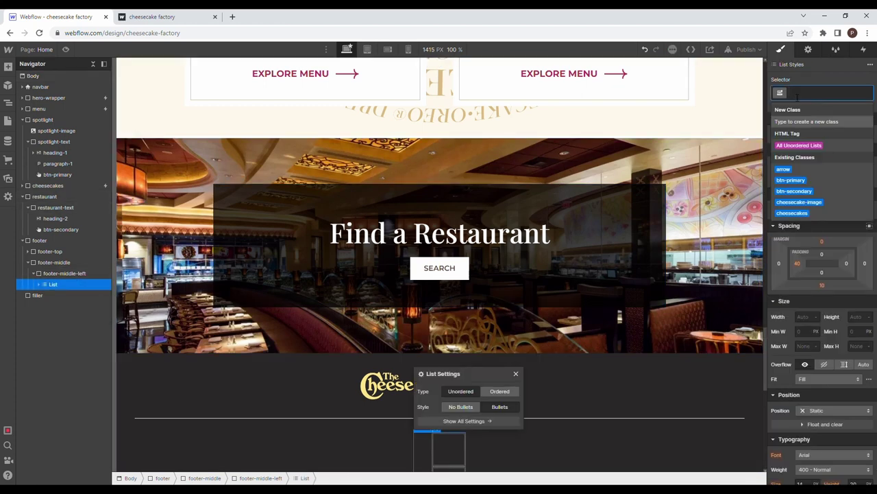
type("footer-links-wrapper")
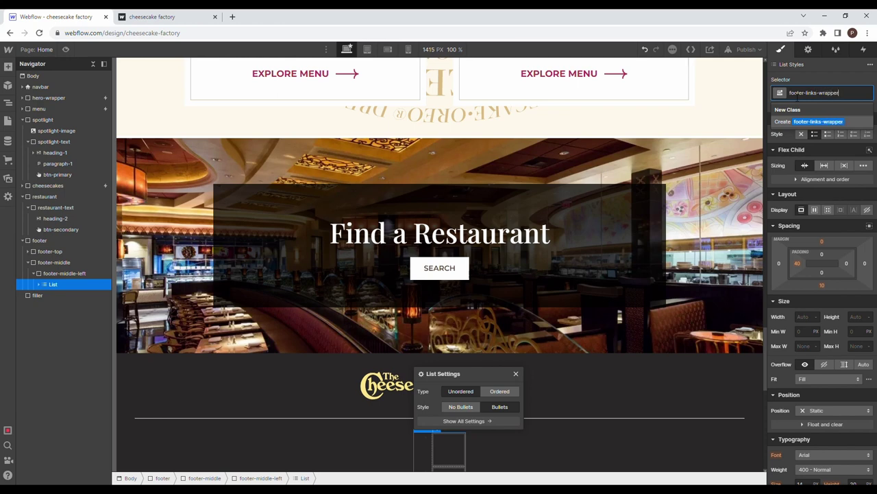
key("Return")
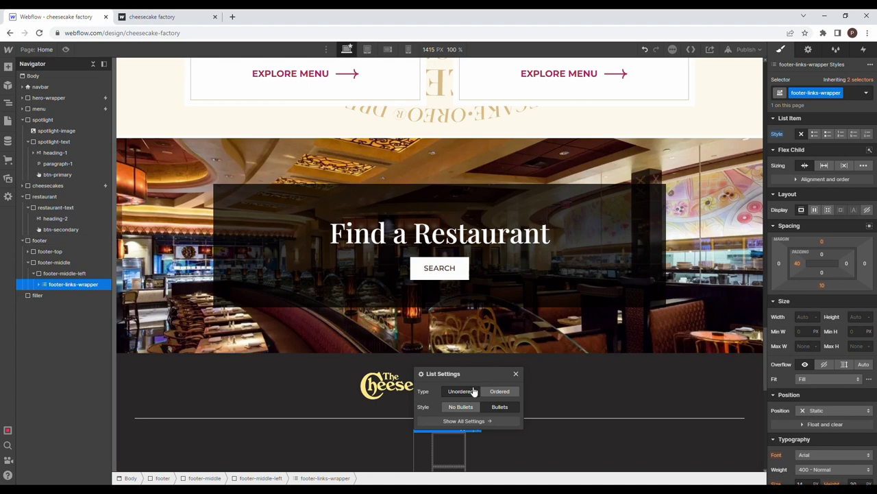
left_click(461, 407)
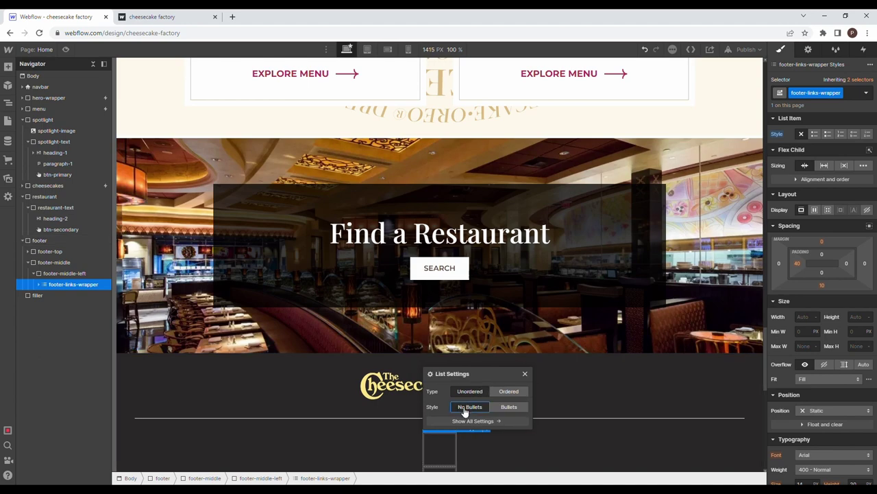
left_click(525, 374)
scroll(450, 311, "down", 2)
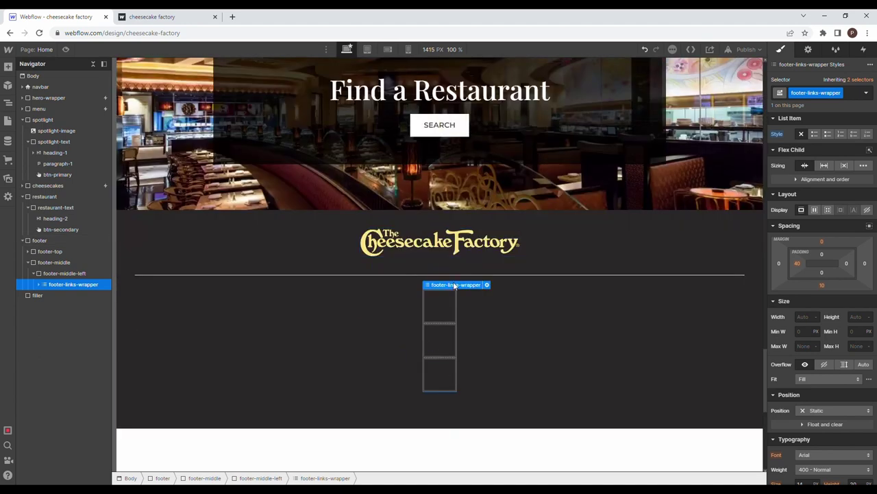
Step: Give the first list item the class 'footer-links-title' and the Montserrat font
left_click(442, 301)
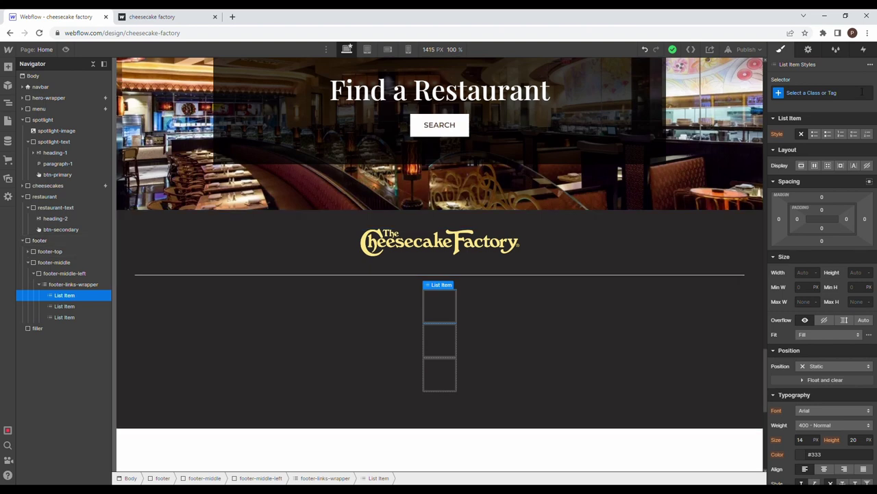
left_click(857, 93)
type("footer-links")
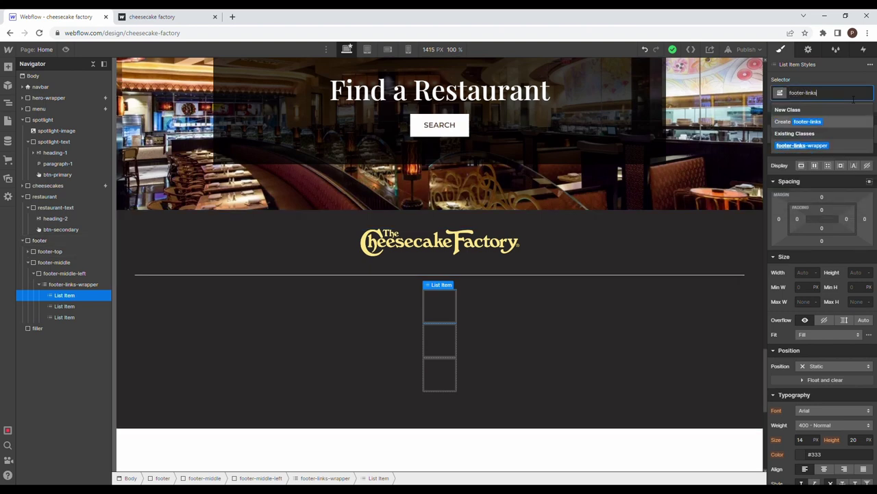
type("-title")
key("Return")
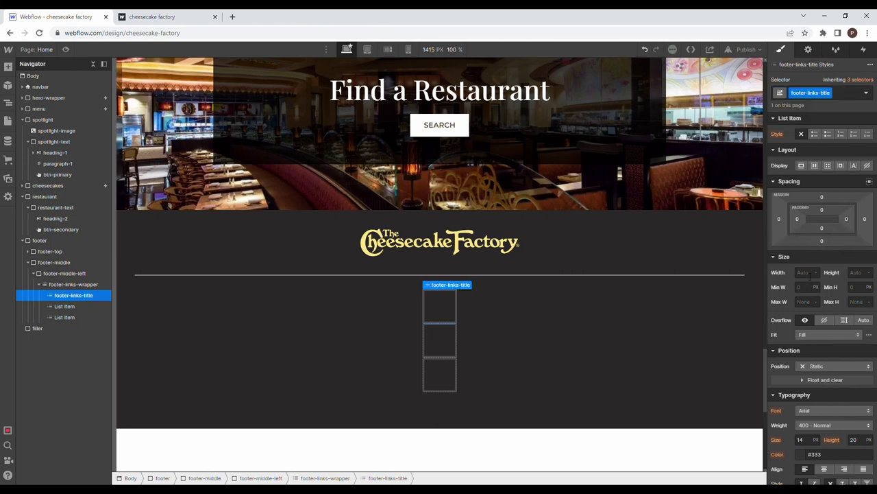
left_click(811, 410)
left_click(823, 313)
scroll(823, 315, "down", 2)
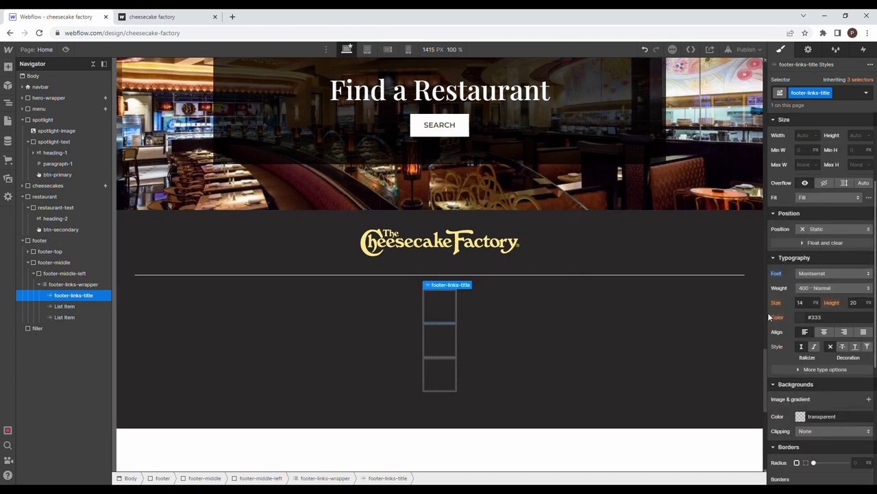
key("ctrl+Tab")
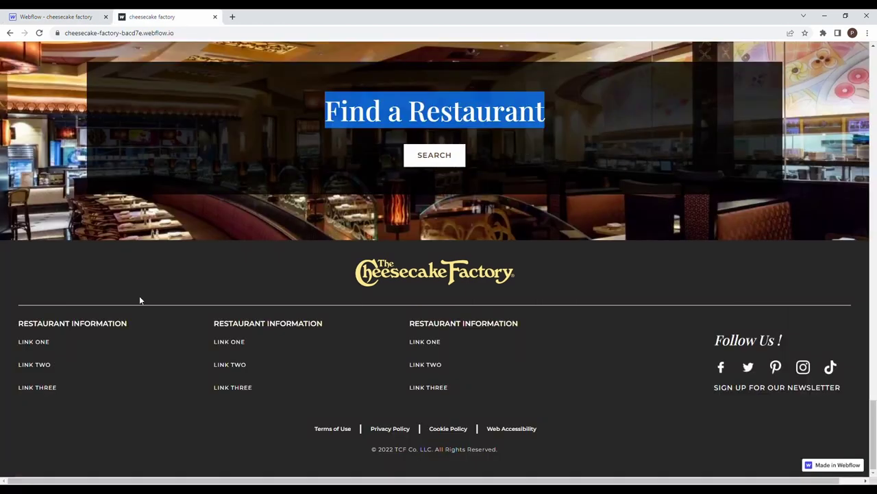
key("ctrl+Tab")
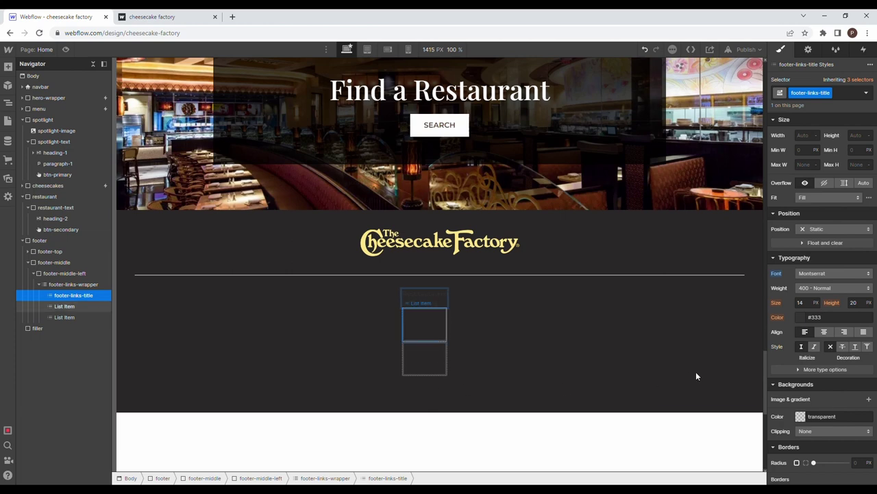
Step: Make the RESTAURANT INFORMATION heading white, 600 Semi Bold, at 16 px
left_click(807, 370)
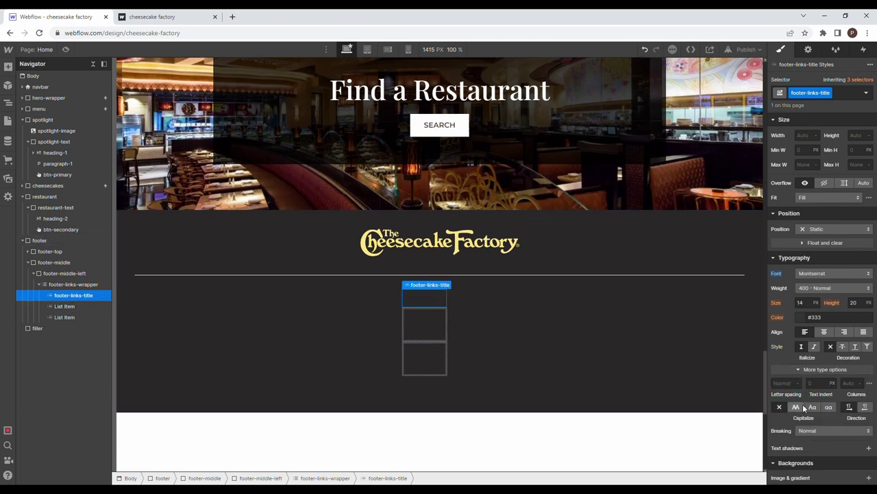
left_click(802, 318)
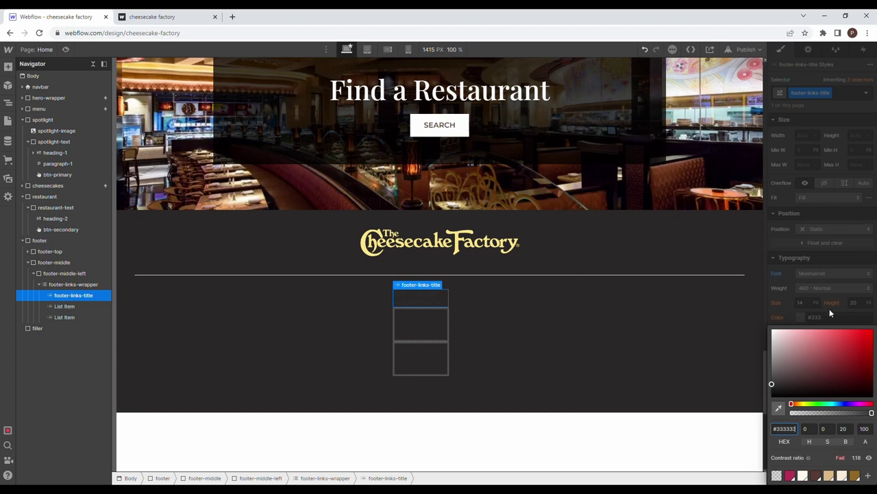
left_click_drag(836, 367, 745, 324)
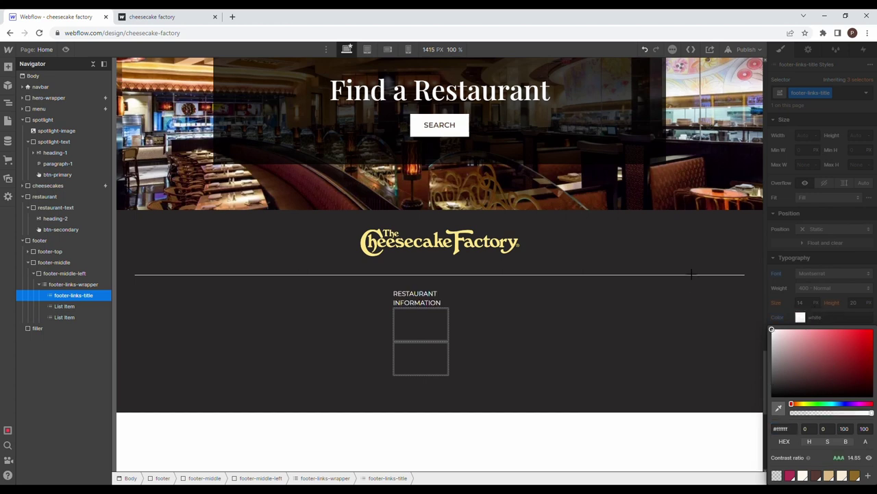
left_click(854, 246)
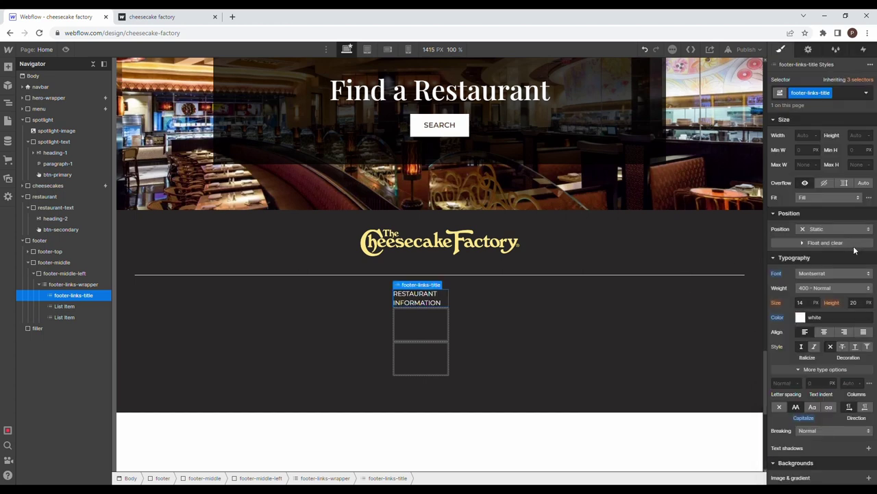
left_click(847, 288)
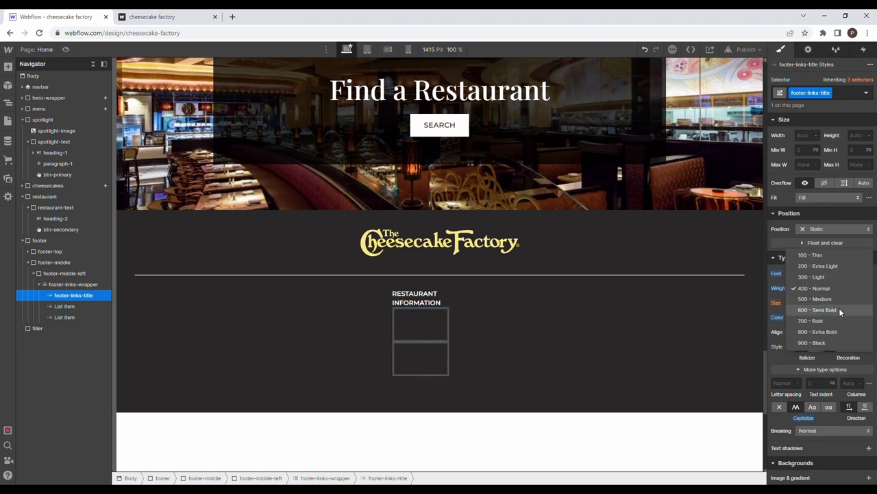
left_click(839, 308)
left_click(801, 302)
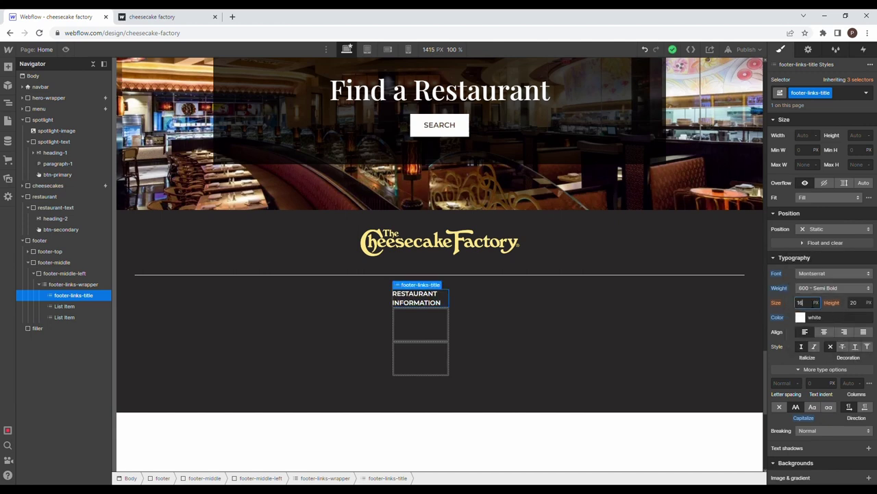
type("16")
key("Return")
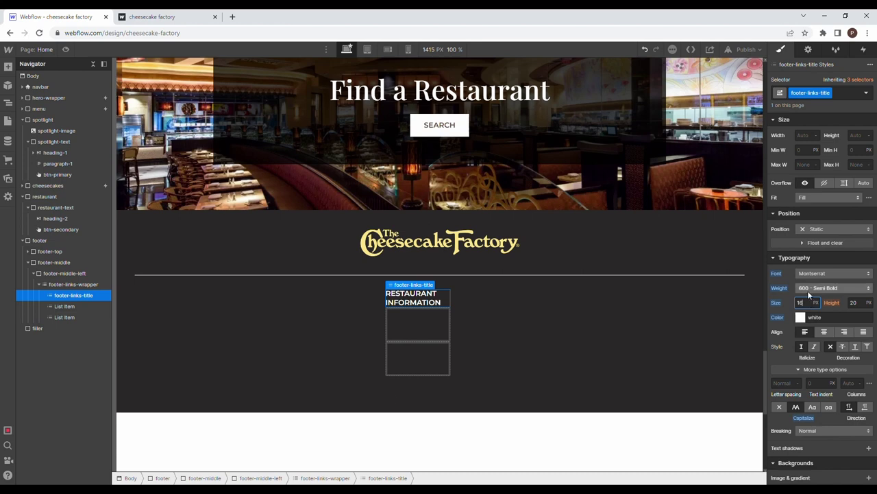
Step: Give the second footer list item a new footer-link class with a 30 px bottom margin
left_click(37, 305)
left_click(823, 92)
type("f")
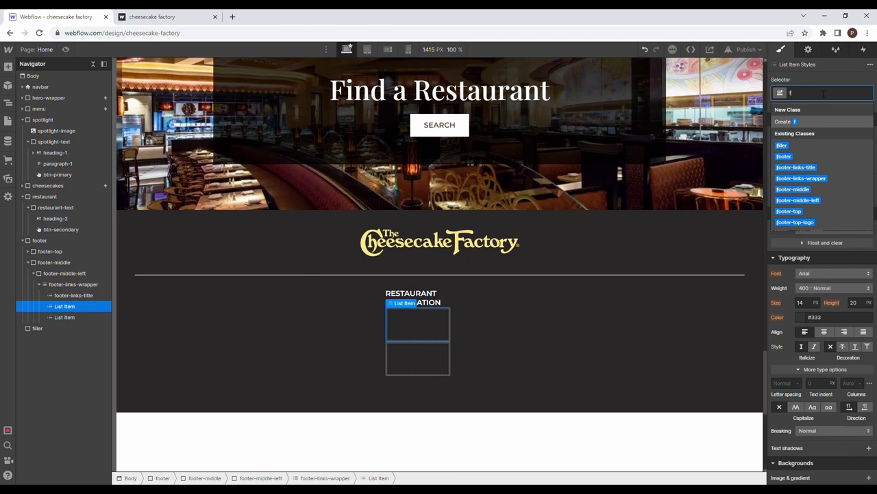
type("ooter-link")
key("Return")
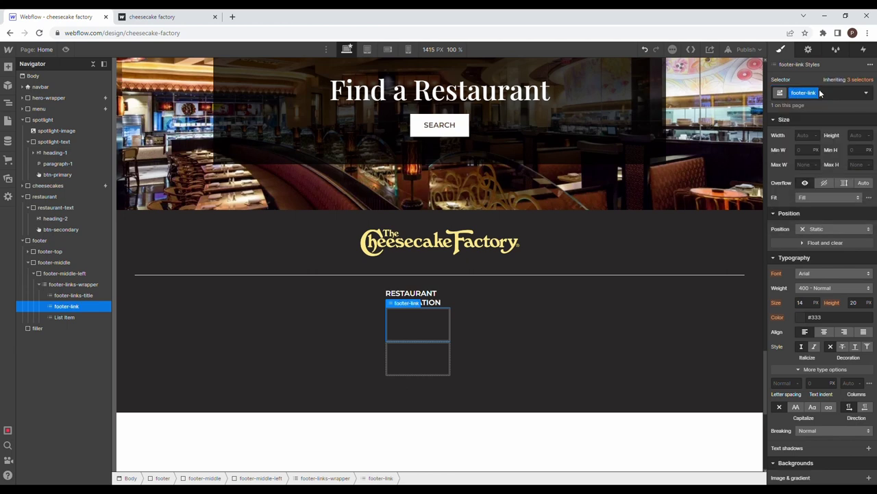
scroll(816, 161, "up", 2)
left_click(823, 242)
type("30")
key("Return")
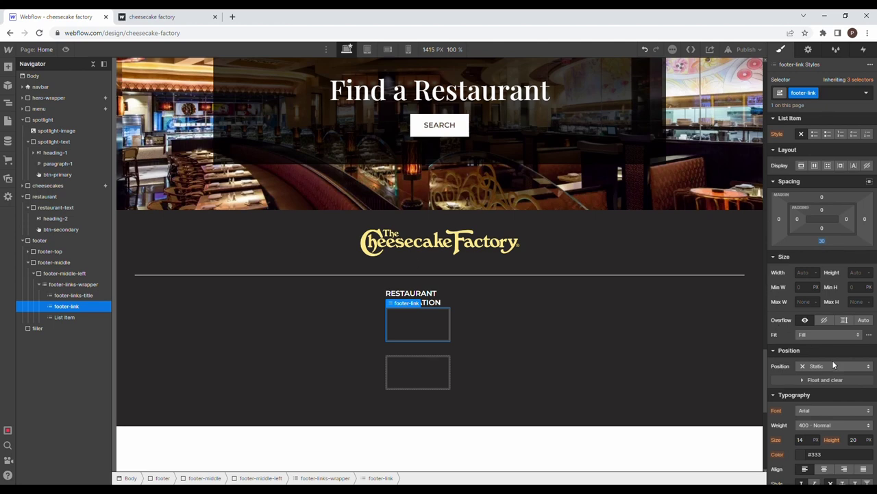
Step: Style footer-link as Montserrat 12 px Medium (500) in white, and label the first link LINK ONE
left_click(815, 411)
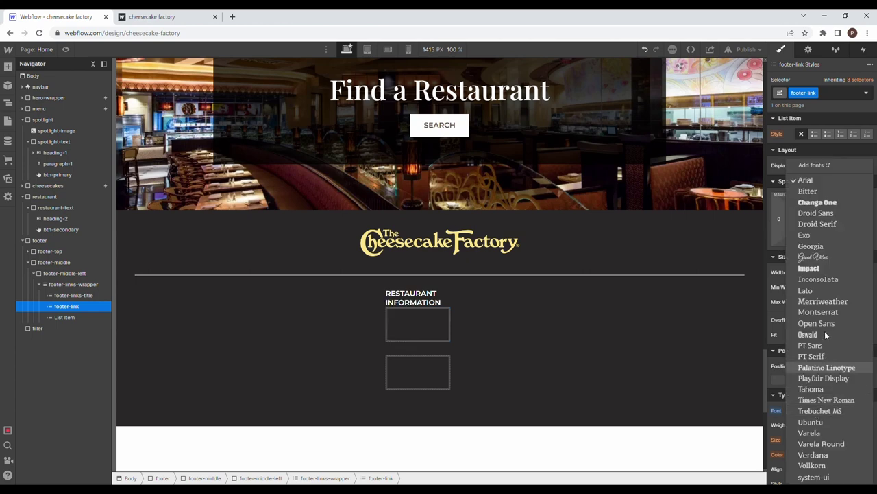
left_click(826, 313)
scroll(827, 316, "down", 3)
left_click(806, 305)
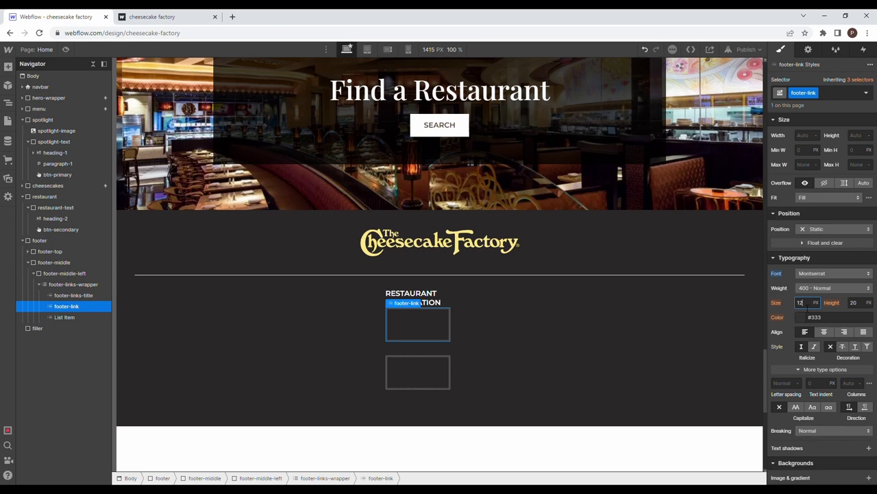
type("12")
left_click(811, 288)
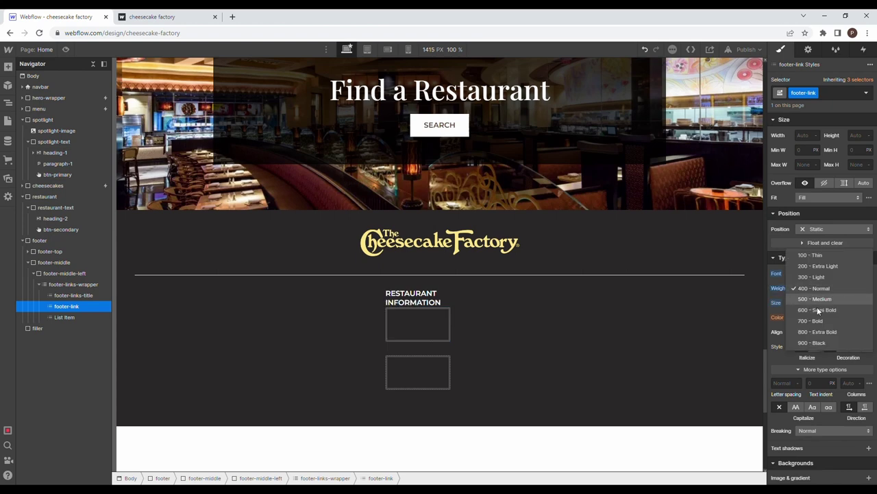
left_click(817, 307)
left_click(818, 288)
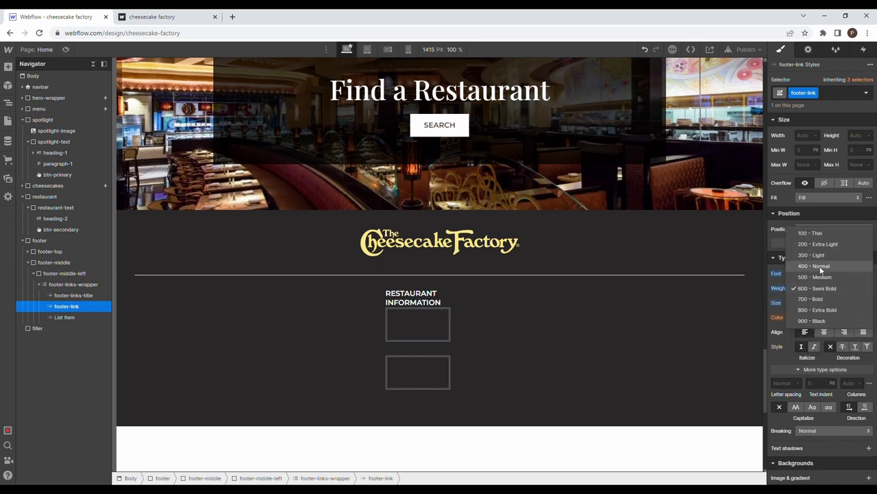
left_click(820, 278)
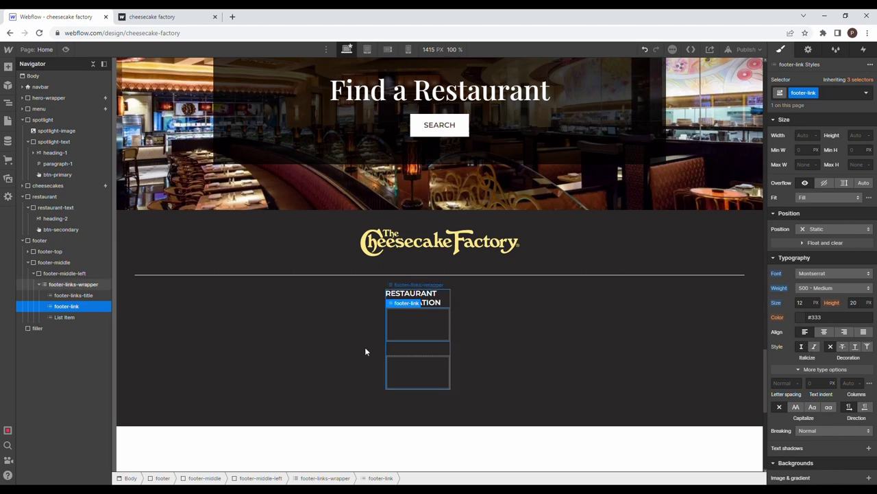
double_click(426, 330)
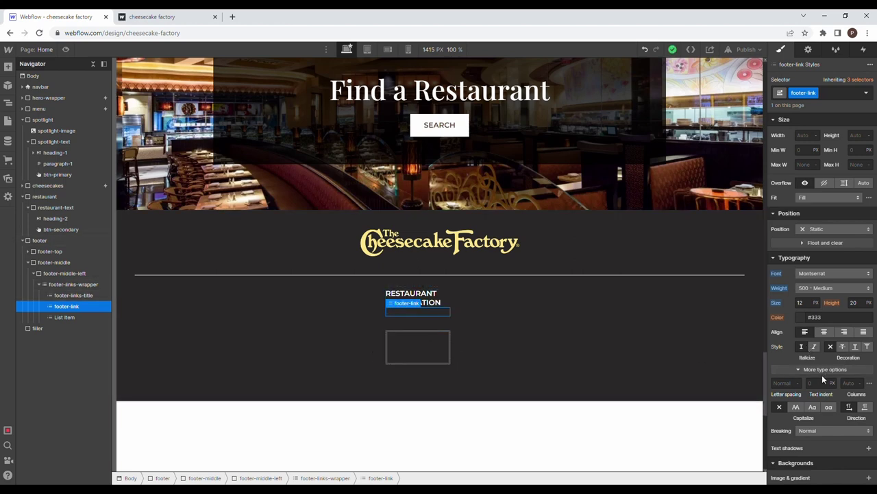
left_click(802, 316)
left_click_drag(820, 358, 644, 279)
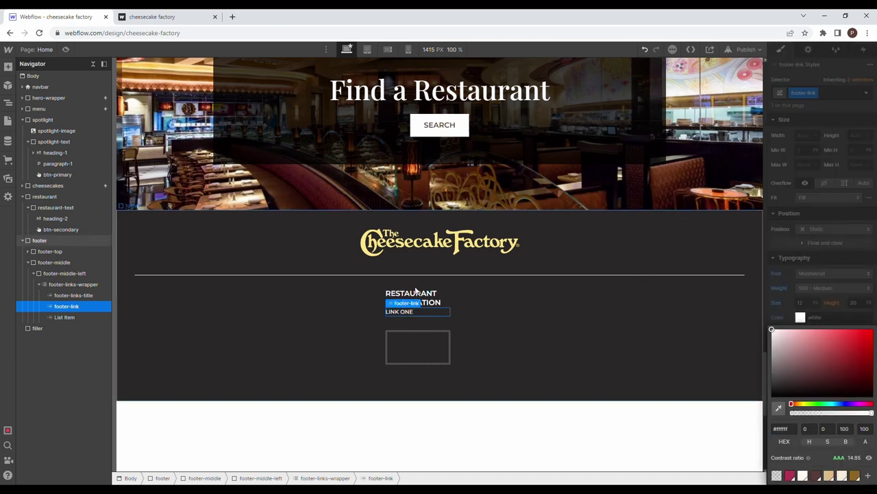
Step: Apply footer-link to the last footer item and set its text to LINK TWO
left_click(412, 344)
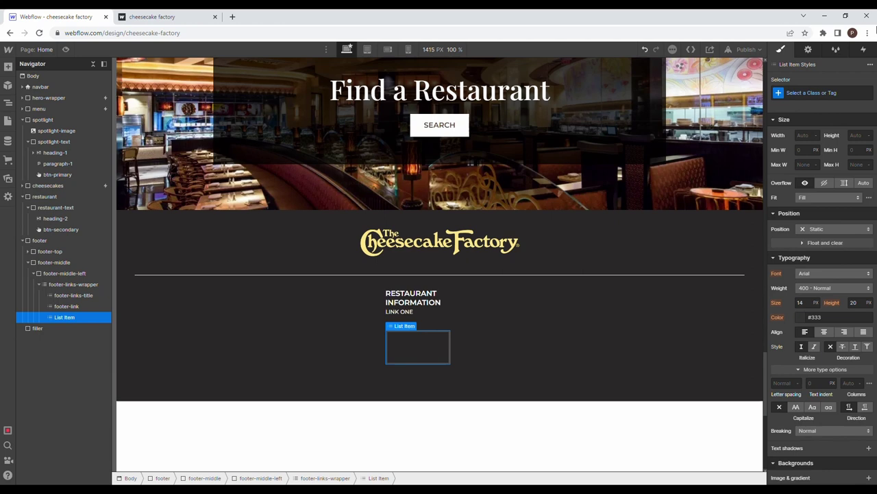
left_click(823, 93)
type("fi")
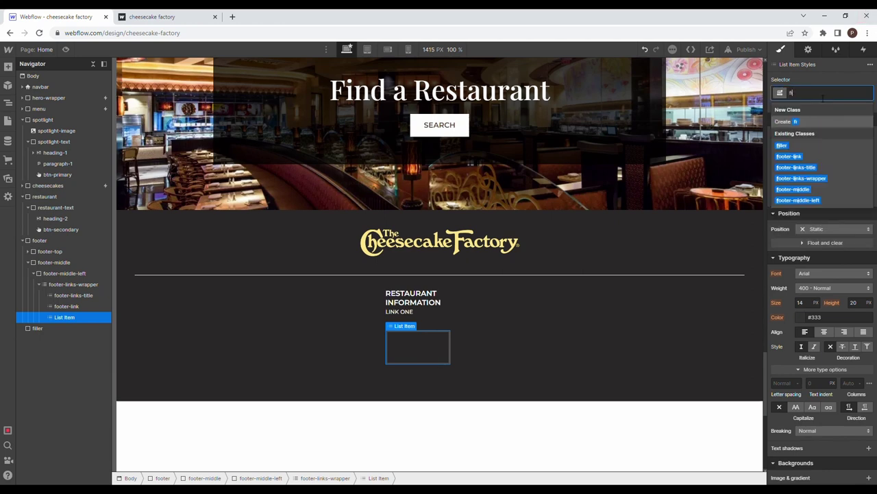
key("BackSpace")
type("o")
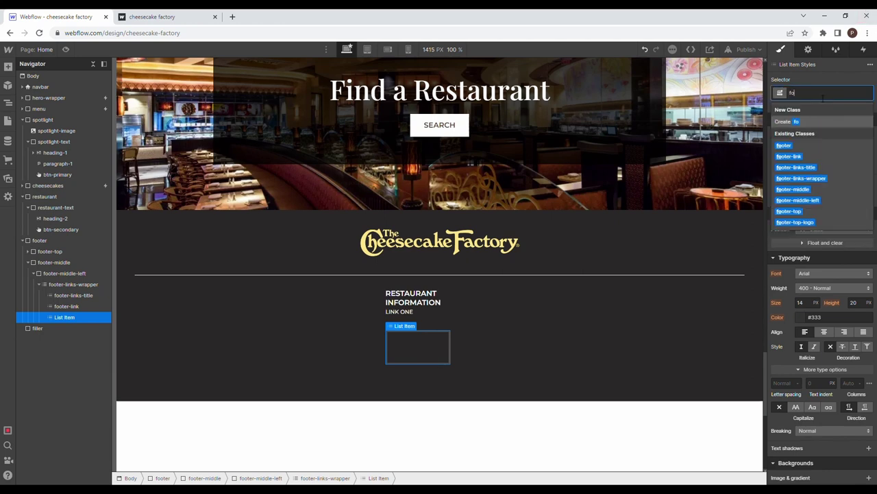
left_click(816, 156)
double_click(417, 354)
type("LINK TWO")
Step: Give the RESTAURANT INFORMATION heading a 30 px bottom margin and the links 20 px
left_click(422, 302)
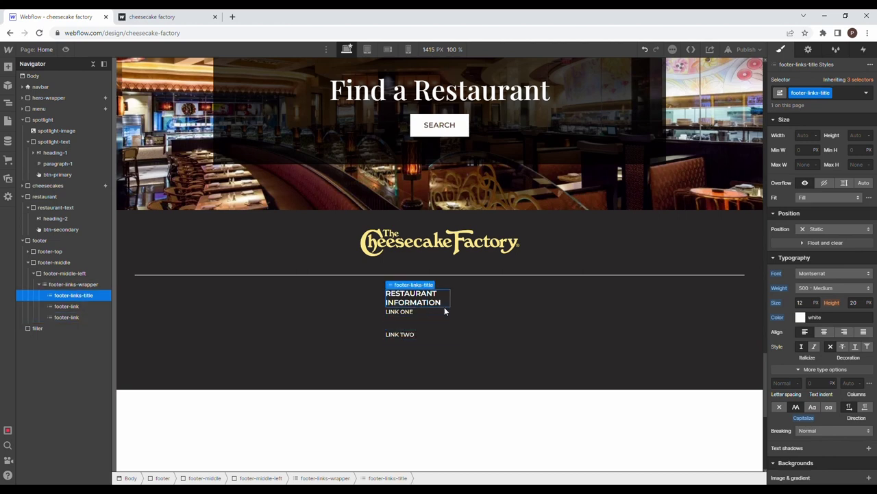
scroll(845, 274, "up", 2)
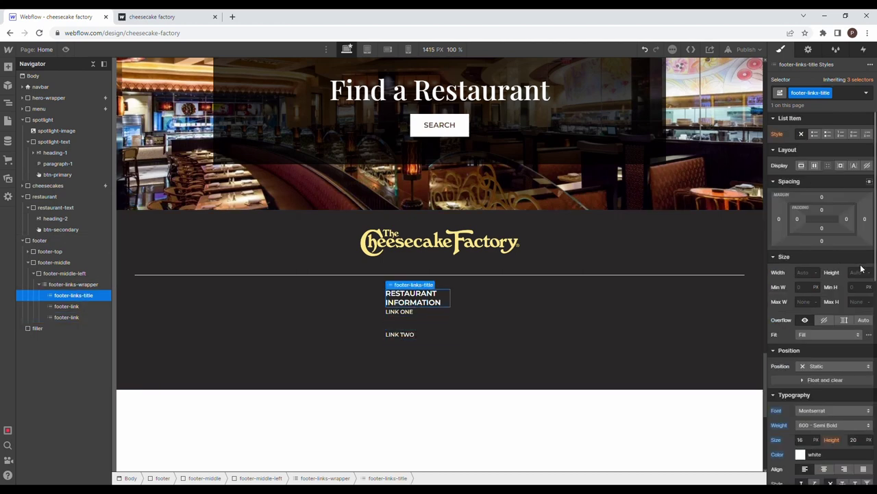
left_click(821, 240)
type("30")
key("Return")
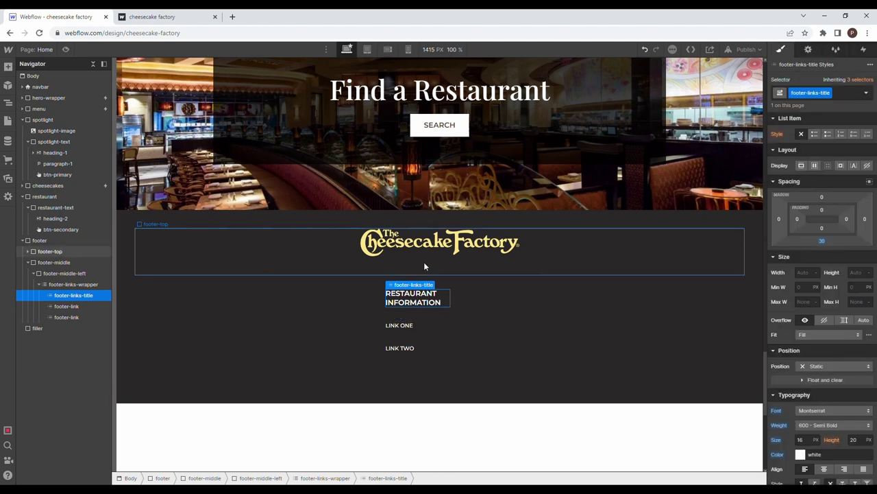
left_click(403, 327)
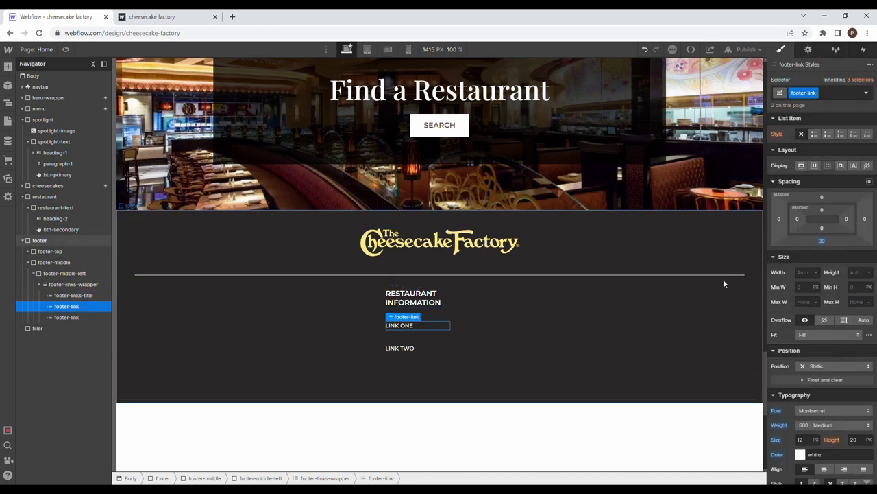
left_click(822, 243)
type("20")
key("Return")
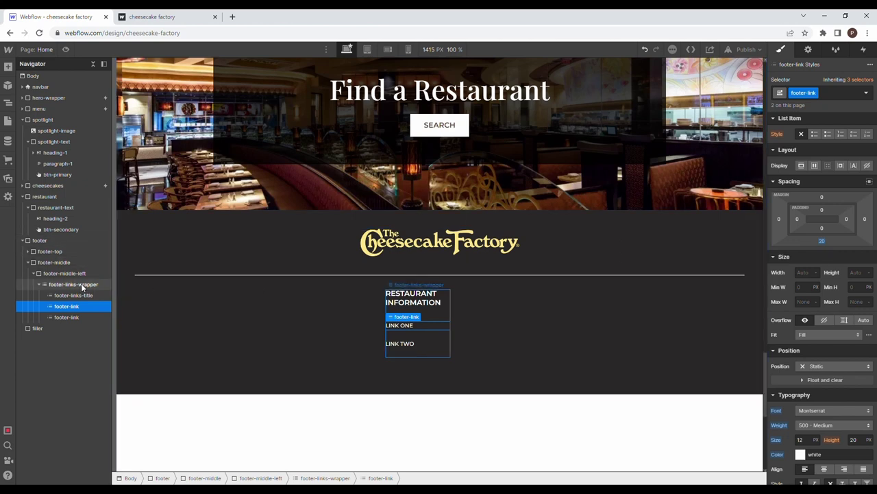
Step: Duplicate the link column wrapper, then undo the extra copy to keep three columns
left_click(60, 286)
left_click(41, 285)
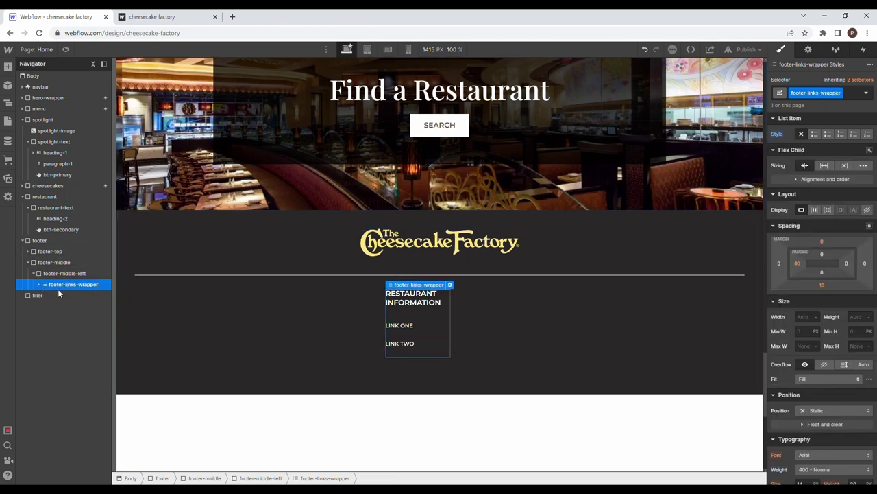
key("ctrl+d")
key("ctrl+d")
key("ctrl+d")
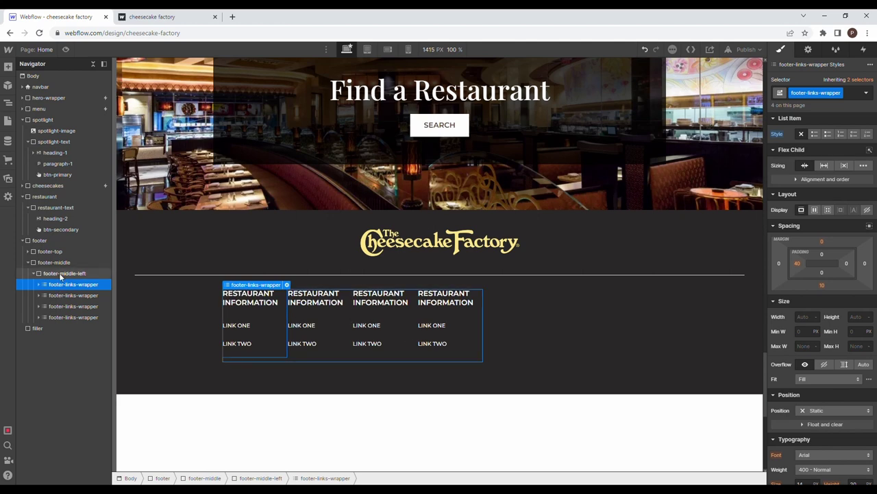
key("ctrl+z")
key("ctrl+Tab")
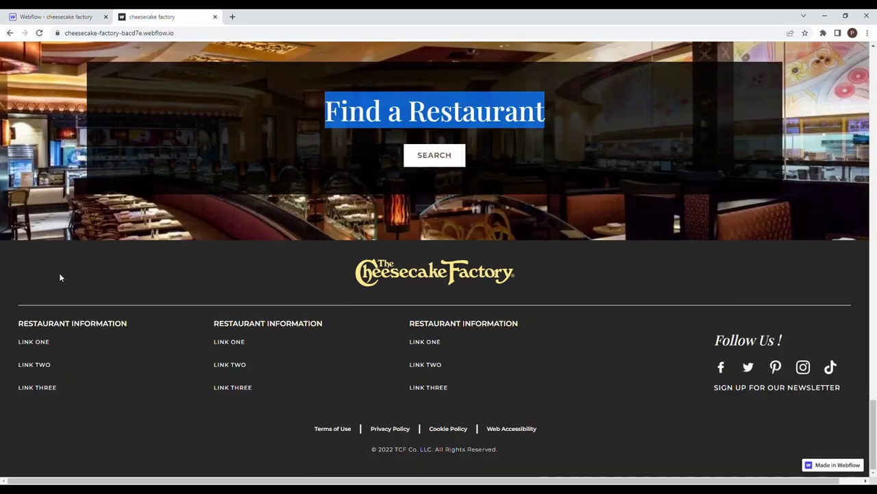
key("ctrl+shift+Tab")
Step: Set the footer-middle container's width to 100%
left_click(56, 274)
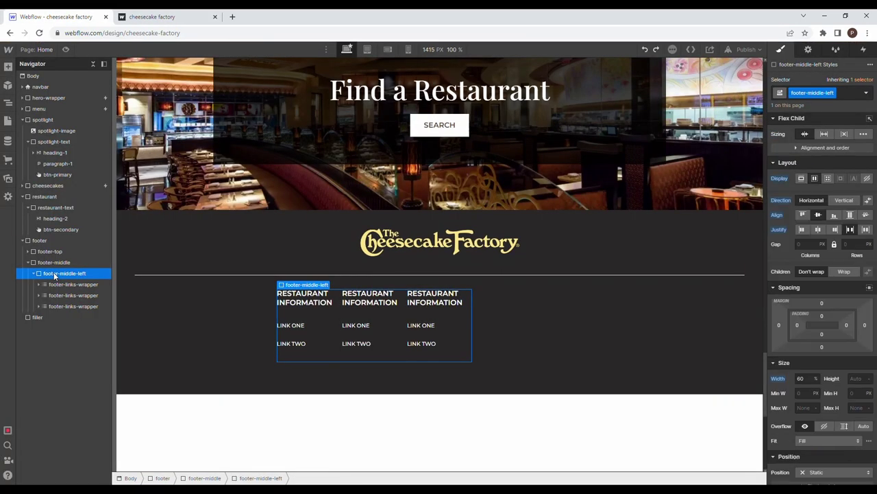
left_click(53, 263)
left_click(799, 378)
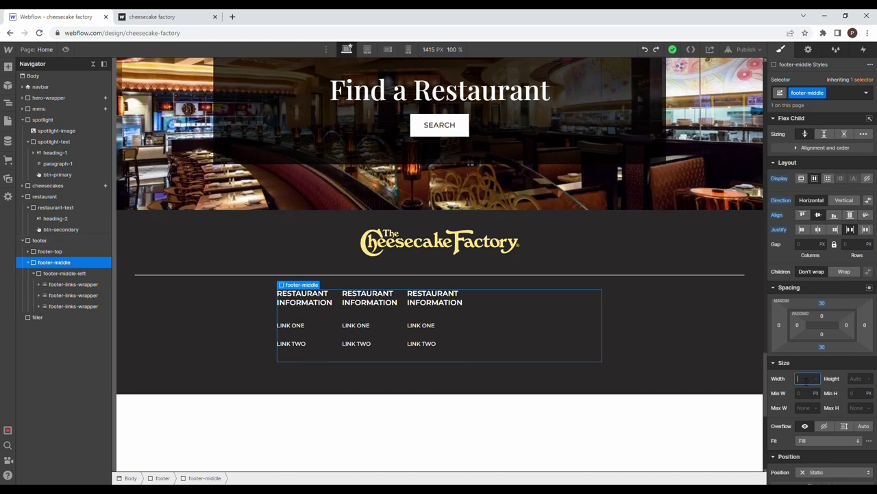
type("100%")
key("Return")
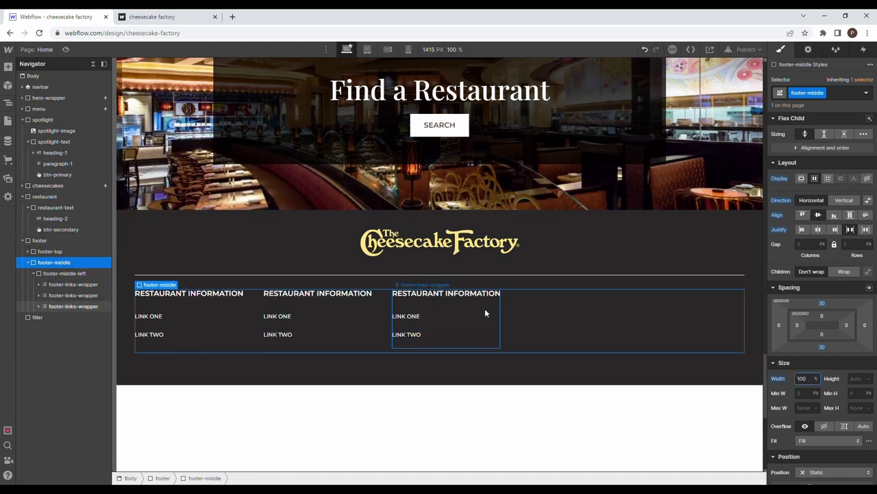
Step: Collapse footer-middle-left and insert a new Div Block beside it in footer-middle
left_click(80, 274)
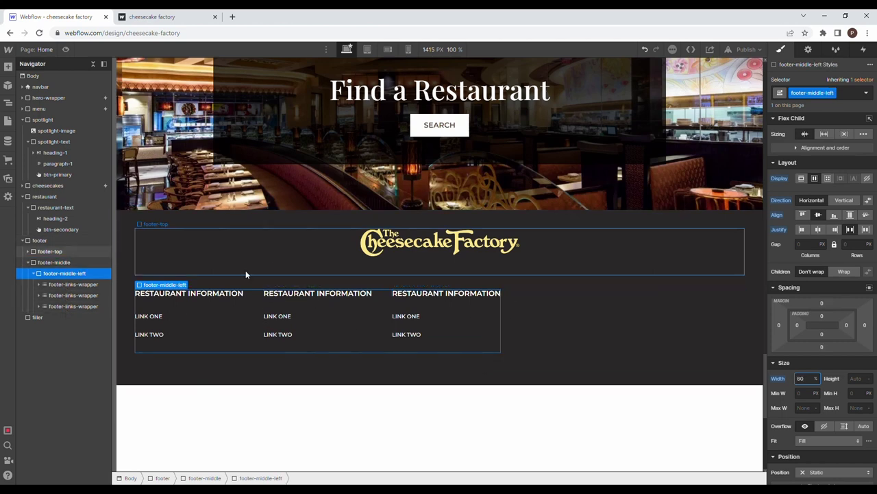
left_click(32, 274)
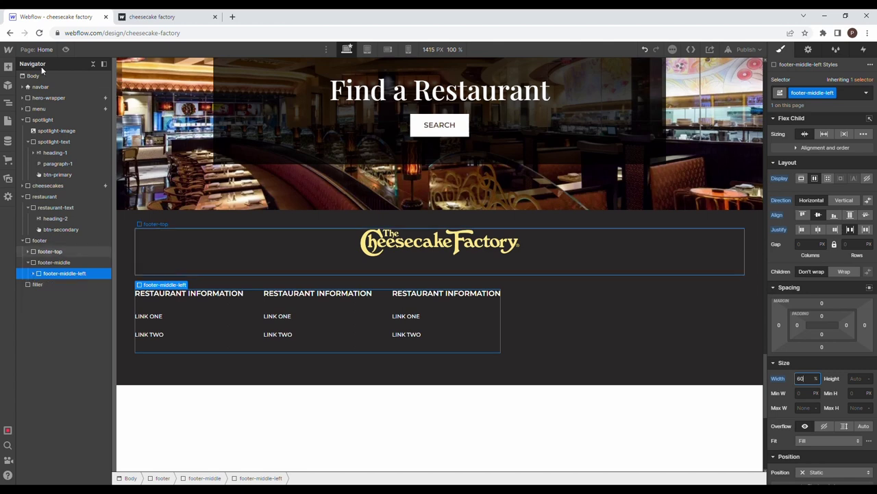
left_click(7, 66)
left_click_drag(41, 237, 64, 286)
Step: Name the new block footer-middle-right and paste a copy of the Find a Restaurant heading into it
left_click(801, 96)
type("fo")
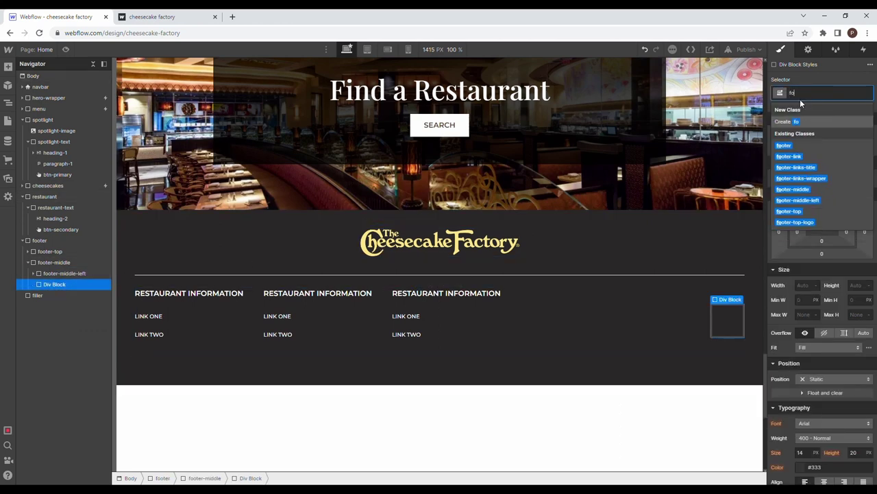
type("oter-middle-right")
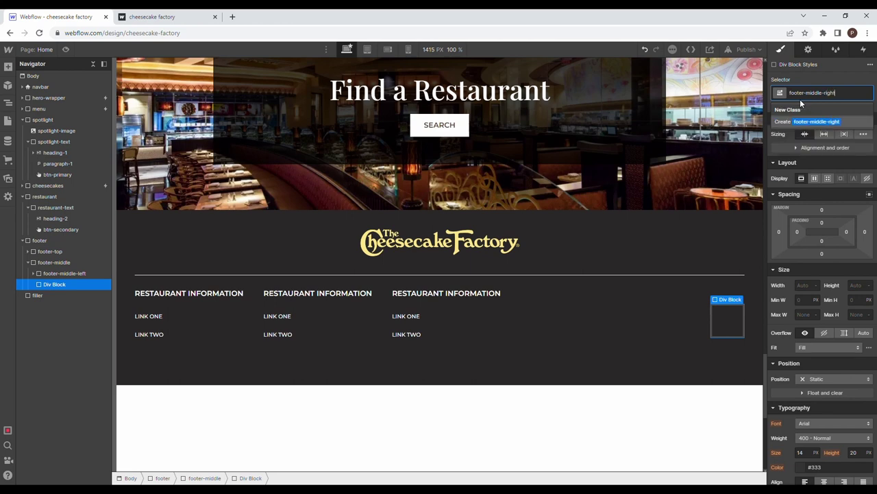
key("Return")
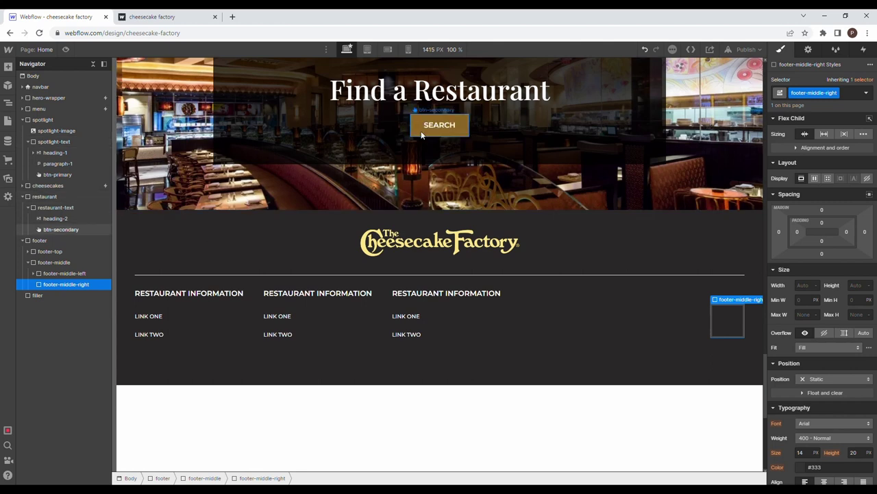
left_click(381, 96)
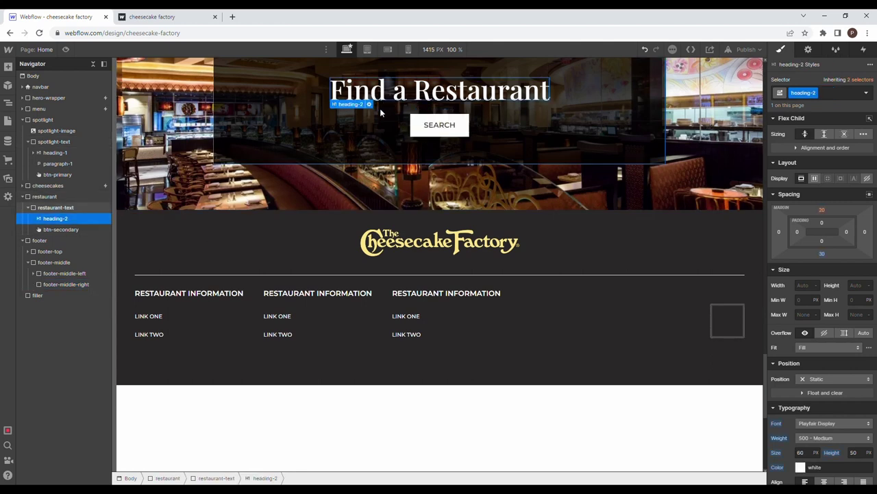
left_click(64, 283)
key("ctrl+v")
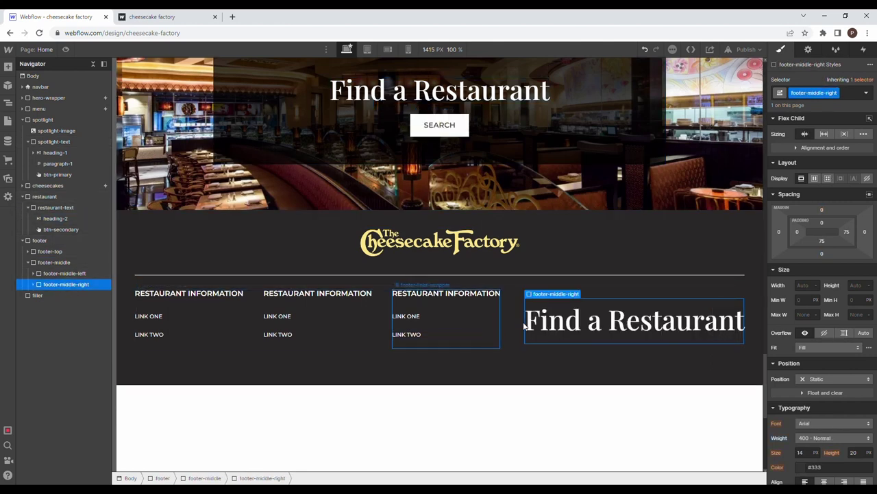
left_click(33, 284)
left_click(60, 295)
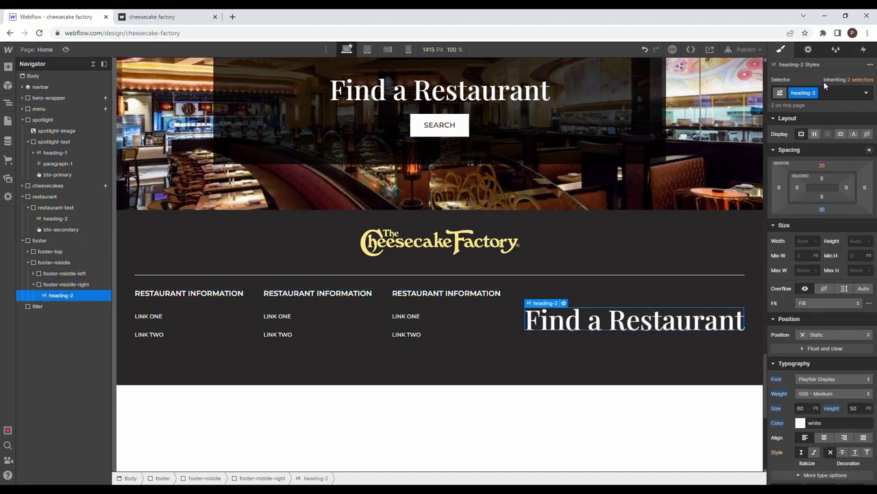
Step: Add the combo class footer-heading to the pasted heading
left_click(825, 92)
type("footer")
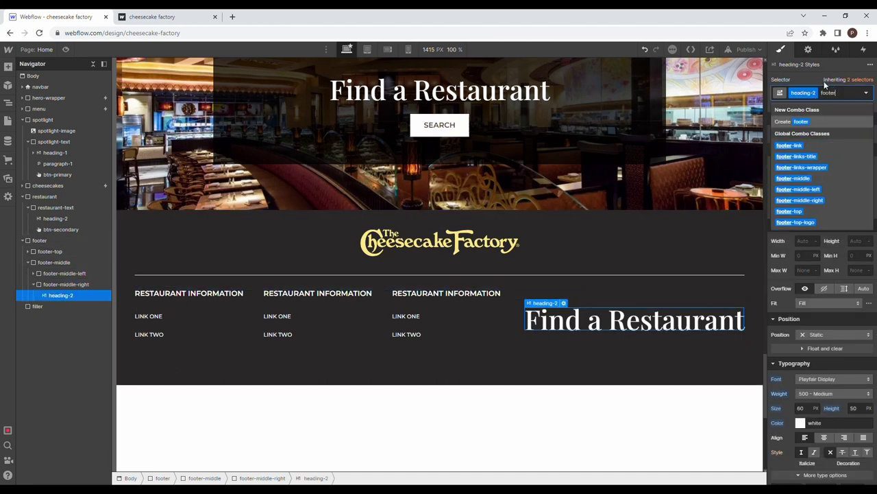
key("Return")
key("BackSpace")
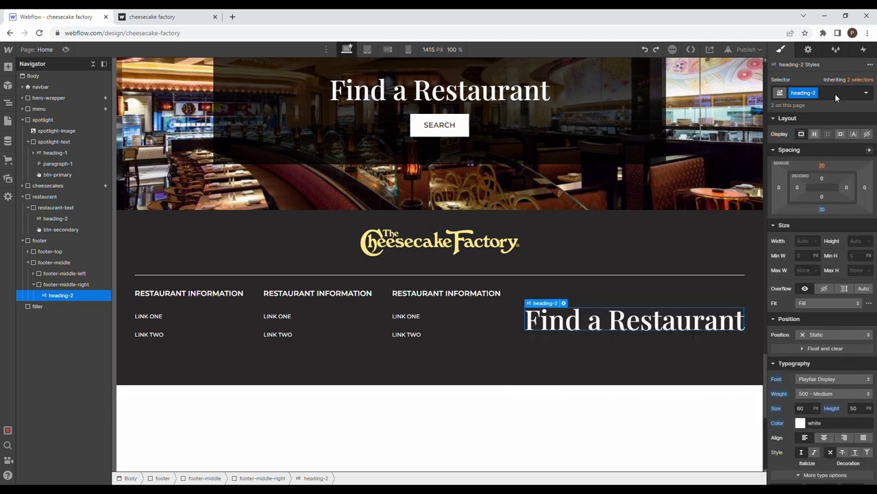
type("fo")
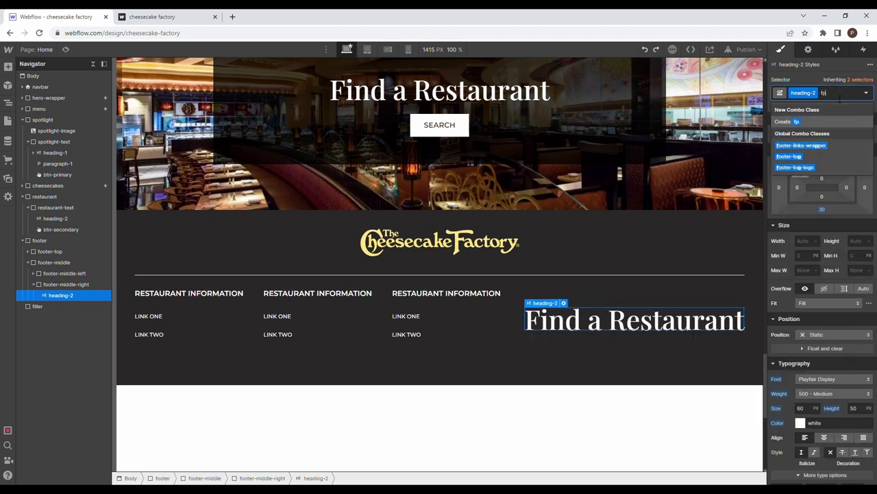
type("oter-hea")
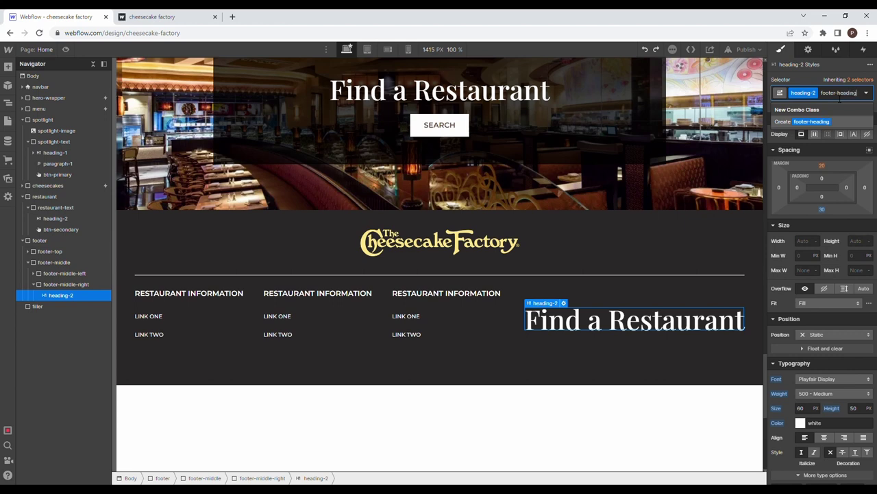
type("ding")
key("Return")
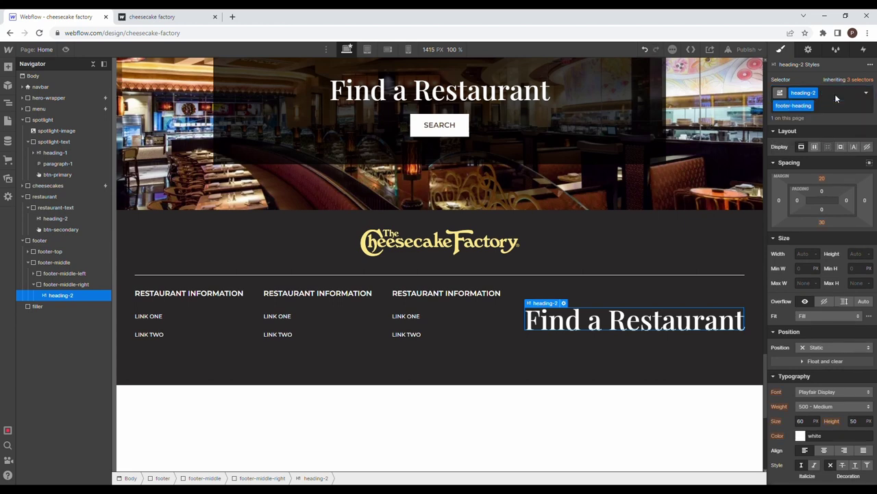
Step: Set the heading to 30 px with a 20 px bottom margin and change its text to "Follow us!"
left_click(800, 420)
type("30")
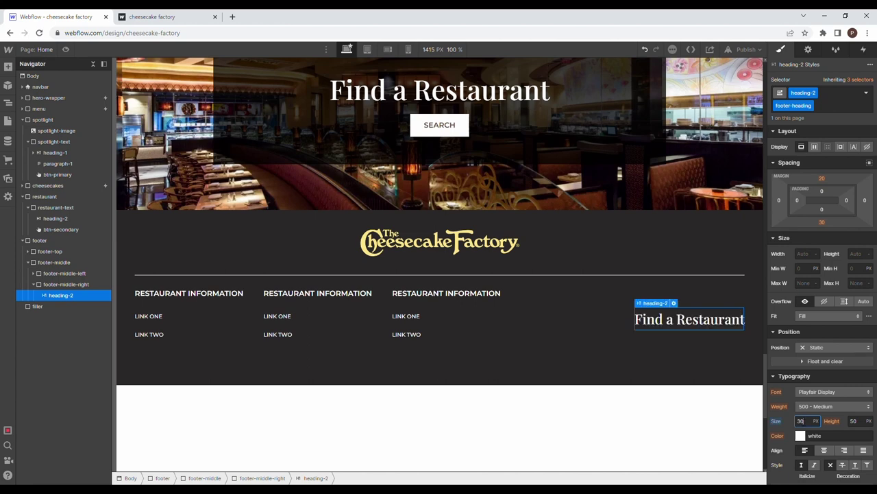
left_click(820, 223)
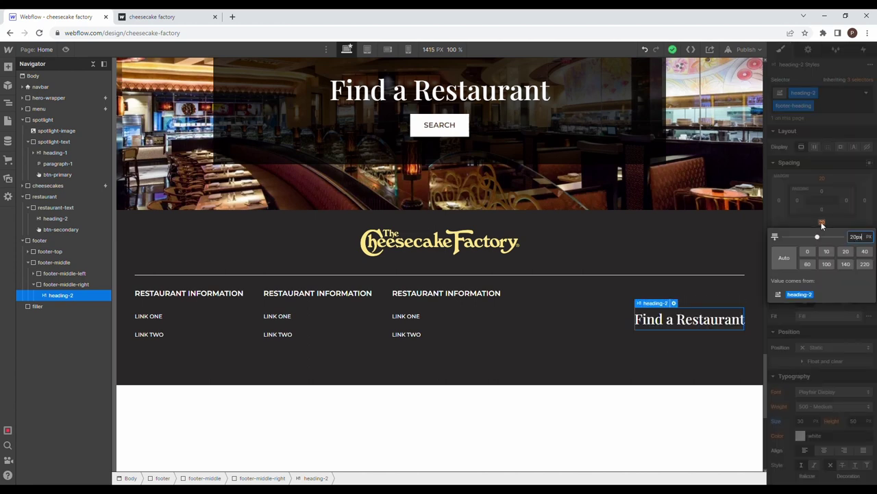
double_click(655, 327)
type("Follo")
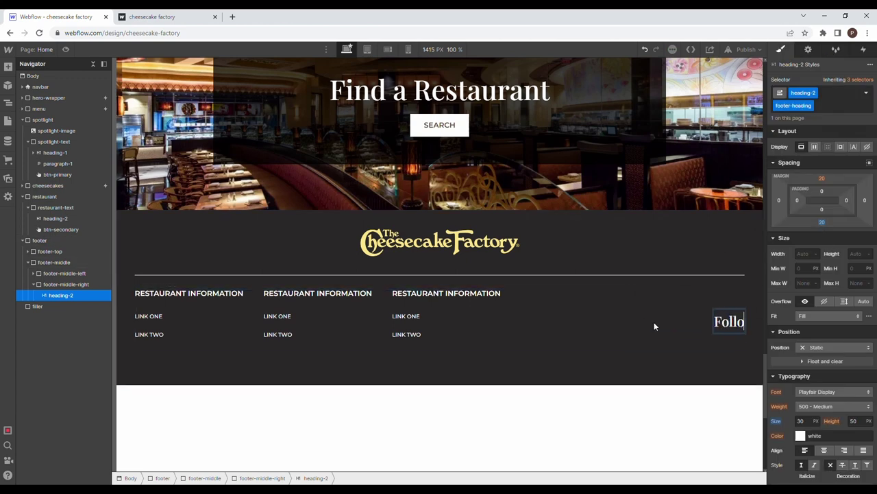
type("w us!")
left_click(597, 331)
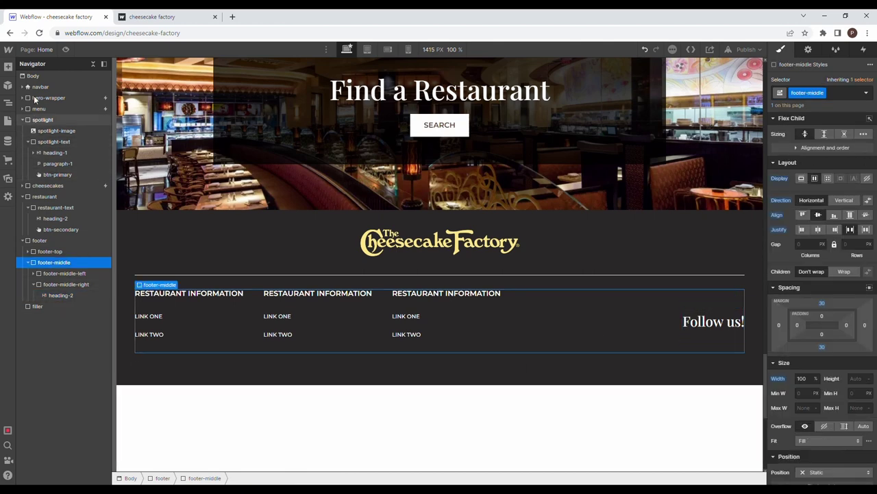
Step: Insert a Div Block under the Follow us! heading with the class footer-icons
left_click(8, 66)
left_click_drag(41, 230, 71, 306)
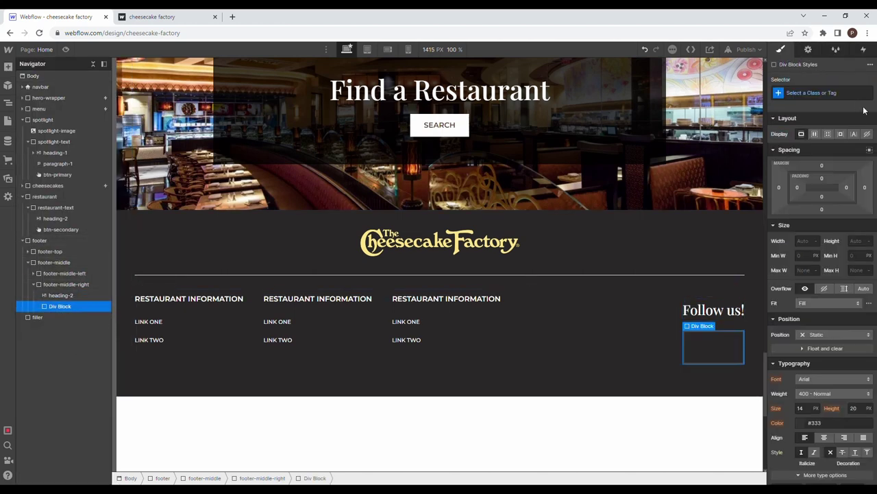
left_click(832, 94)
type("footer-icons")
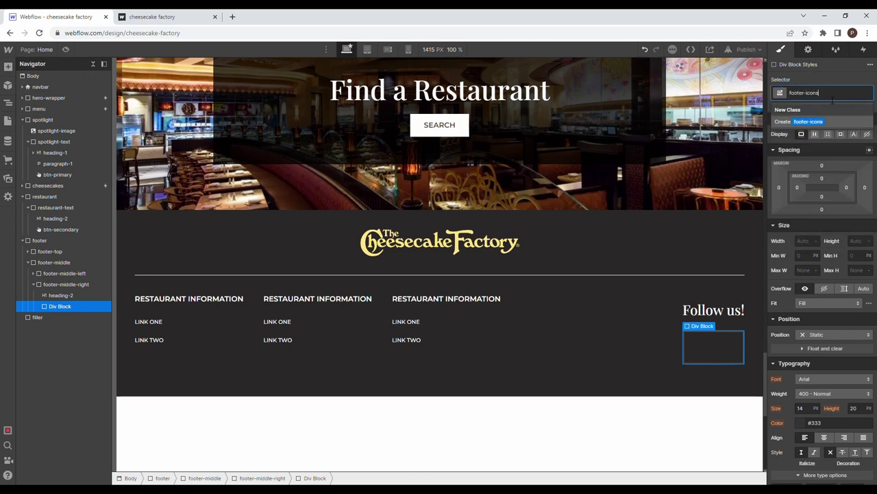
key("Return")
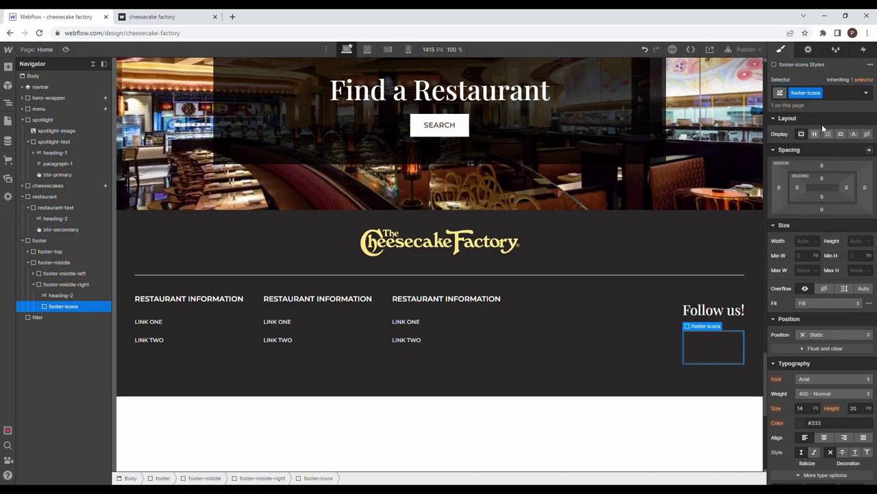
Step: Give footer-icons a 20 px bottom margin and a flex layout with centred alignment and a justify setting
left_click(823, 210)
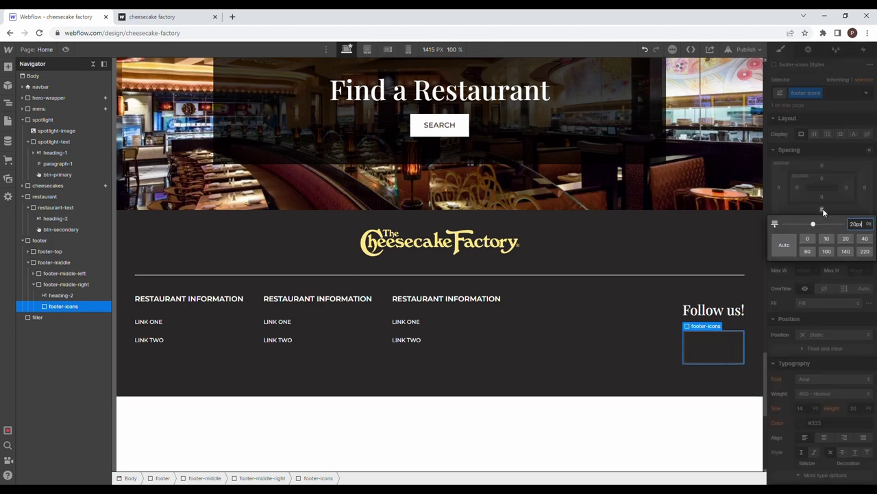
key("Return")
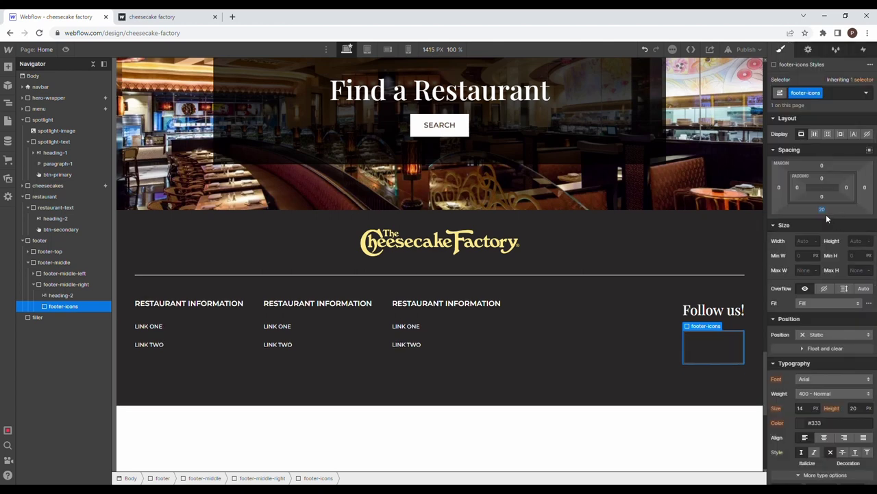
left_click(815, 135)
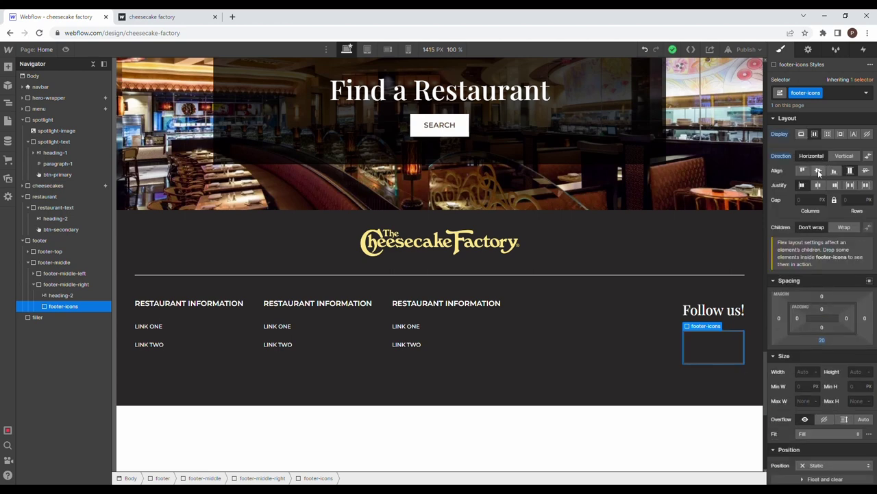
left_click(819, 172)
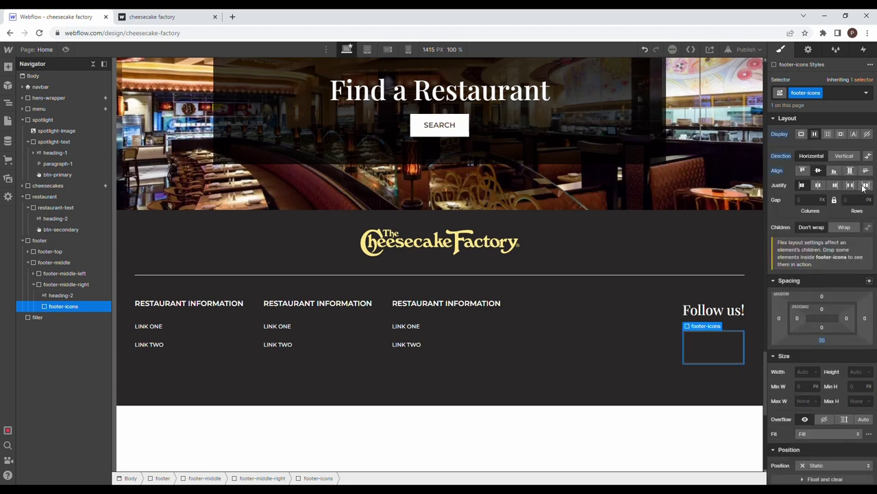
left_click(851, 186)
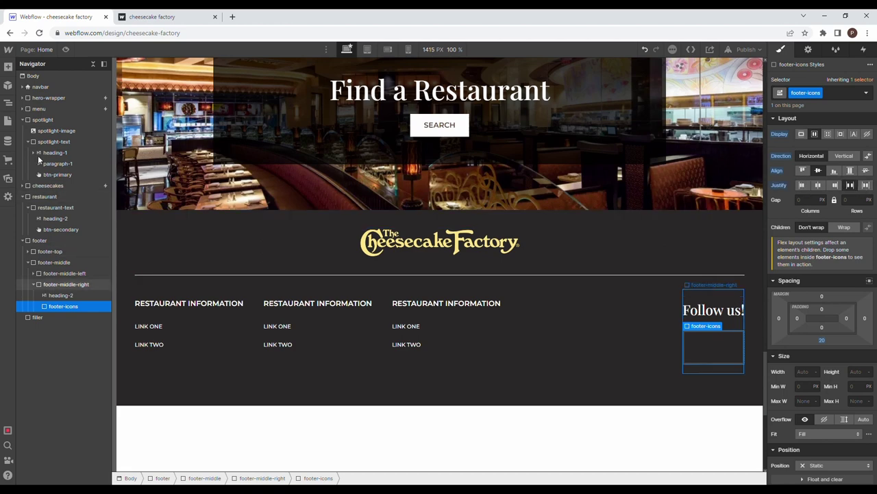
Step: Drag the Pinterest, Twitter, TikTok, Facebook and Instagram icon images into footer-icons
left_click(10, 177)
left_click_drag(38, 198, 80, 330)
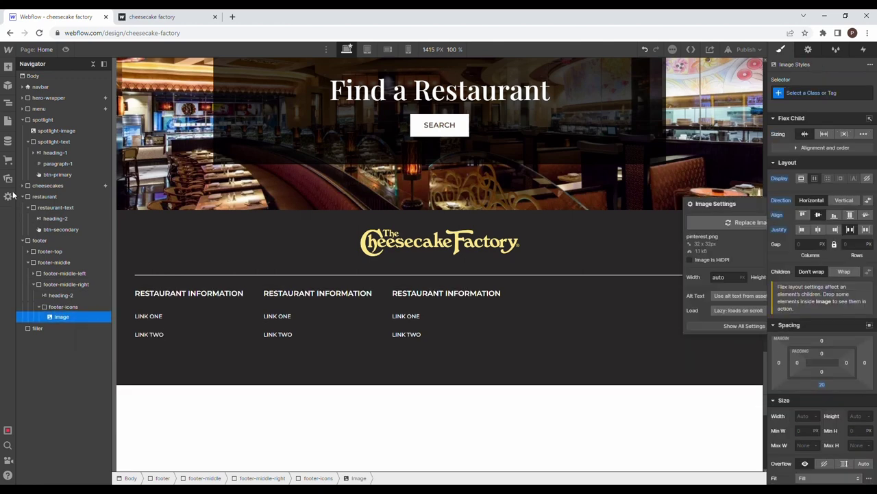
left_click_drag(73, 139, 68, 329)
left_click(8, 180)
left_click_drag(38, 194, 43, 205)
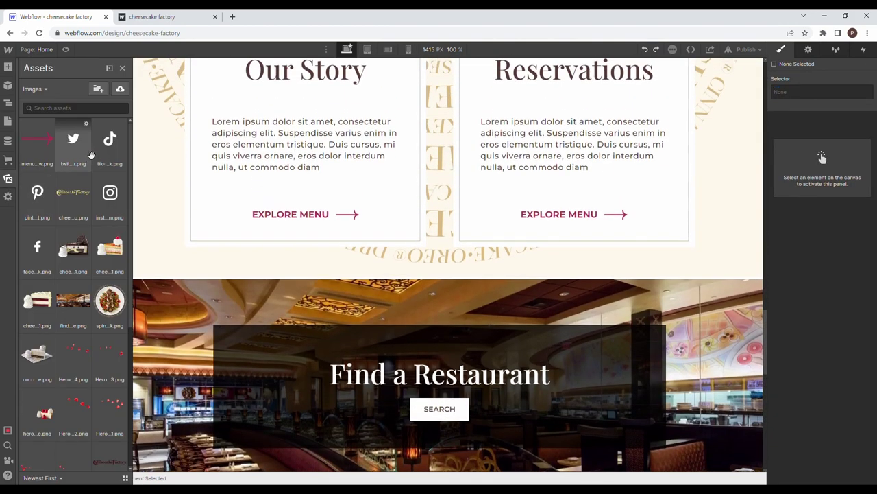
left_click_drag(113, 147, 92, 354)
left_click_drag(88, 296, 96, 358)
left_click(11, 179)
left_click_drag(118, 196, 103, 337)
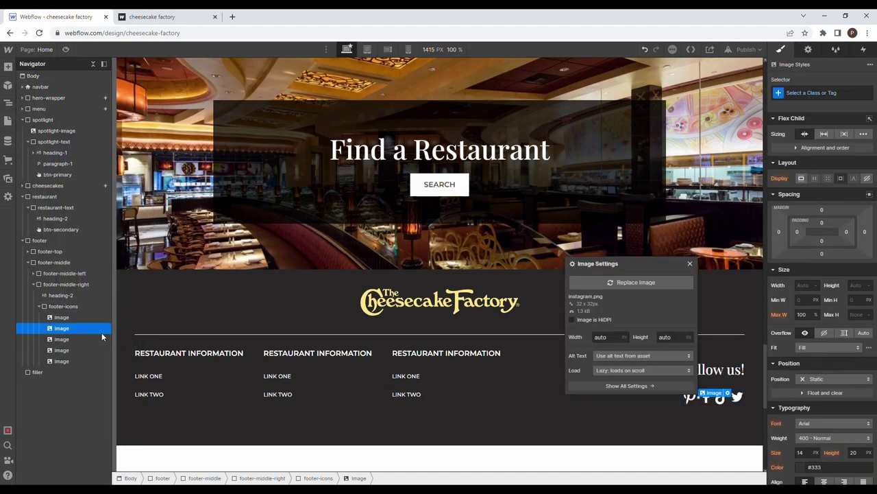
scroll(482, 340, "down", 3)
Step: Create a footer-icon class on the Pinterest icon with 30 px right margin and 30 px width
left_click(679, 203)
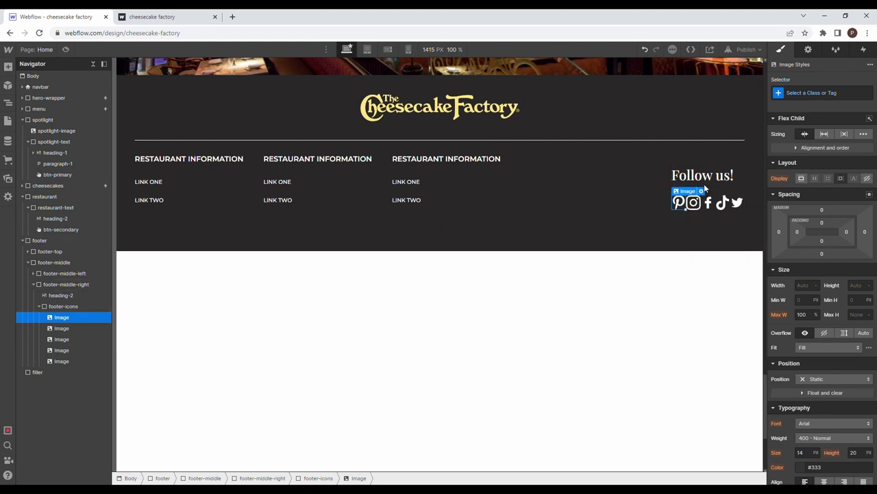
left_click(817, 94)
type("fo")
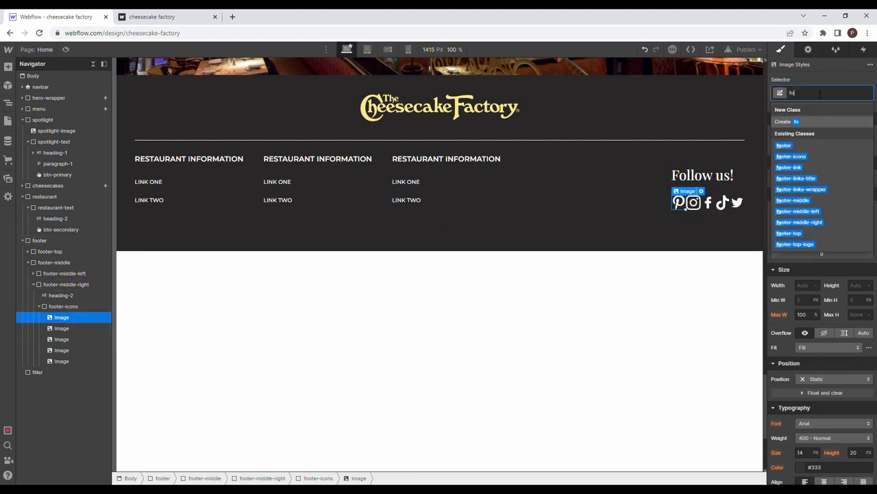
type("oter-icon")
key("Return")
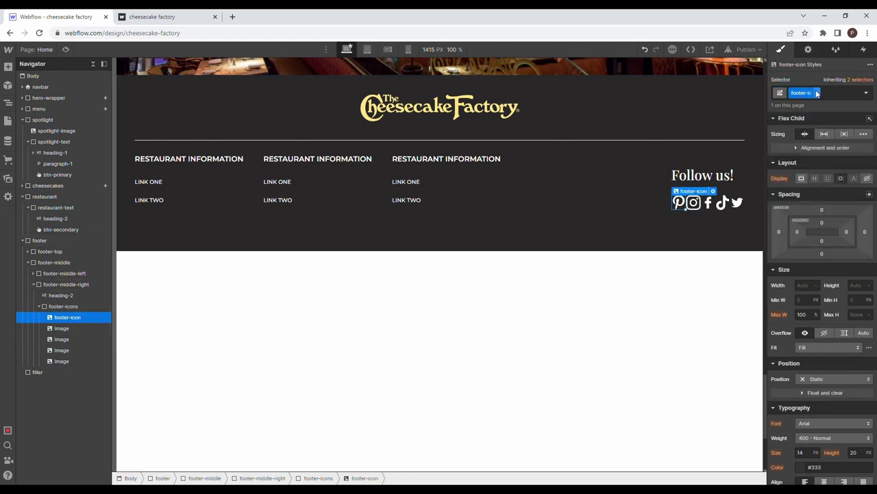
left_click(864, 232)
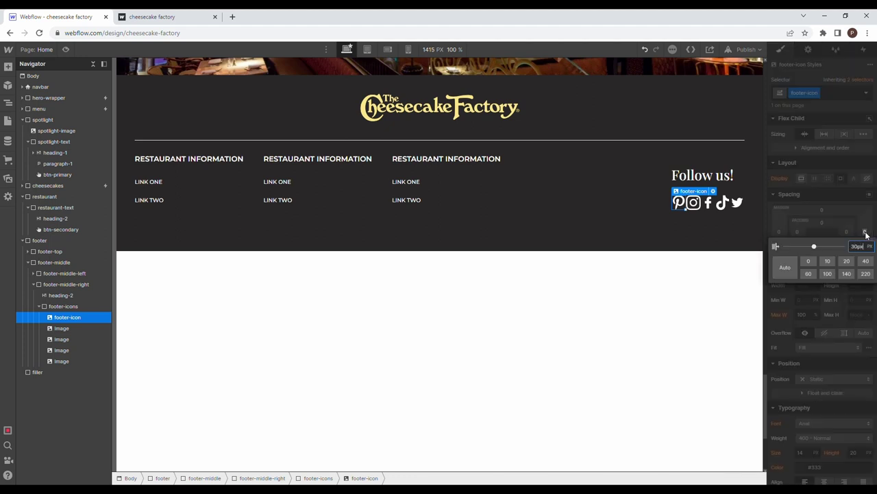
type("30p")
key("Return")
left_click(809, 285)
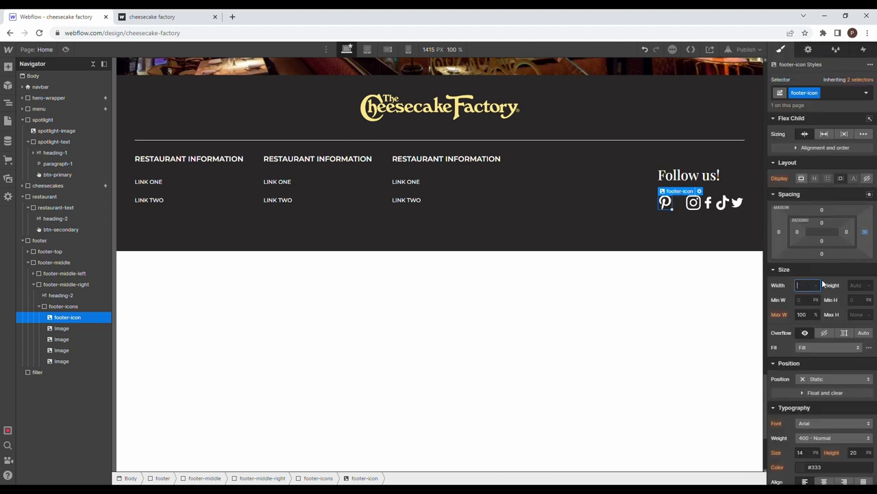
type("30px")
key("Return")
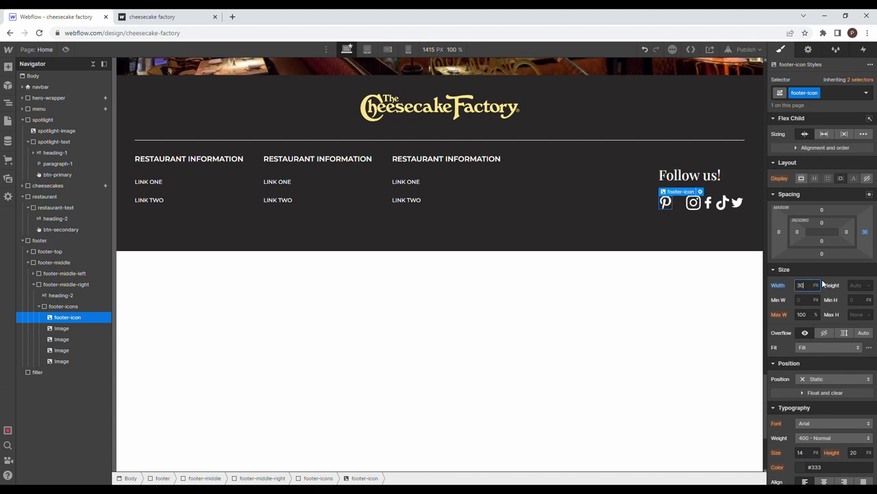
Step: Apply the footer-icon class to the Instagram, Facebook and TikTok icons, then the Twitter icon
left_click(694, 203)
left_click(800, 98)
type("footer")
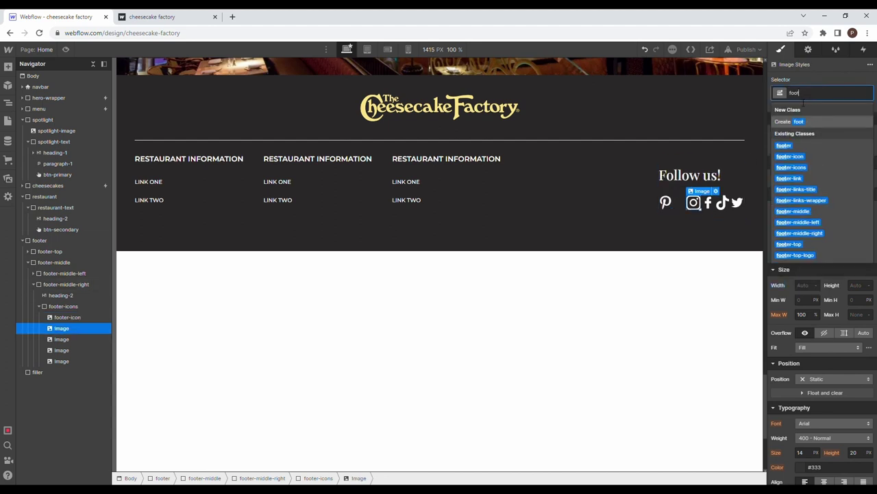
left_click(798, 156)
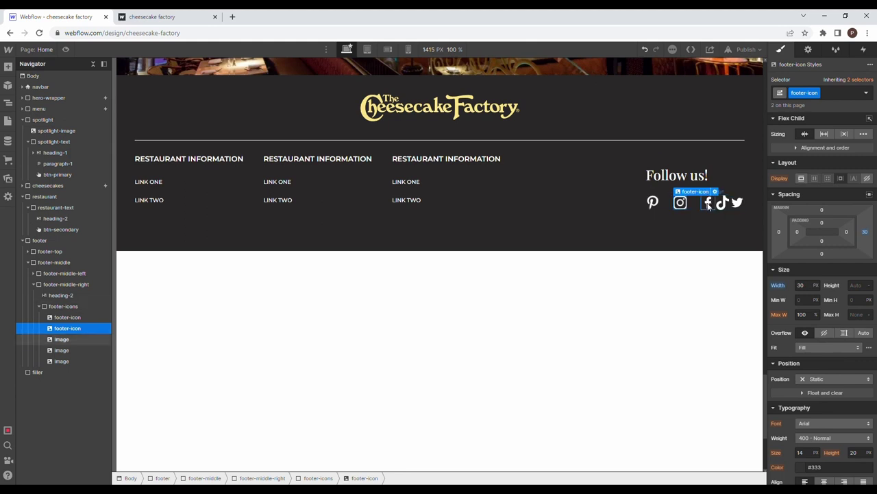
left_click(708, 202)
left_click(803, 94)
type("foo")
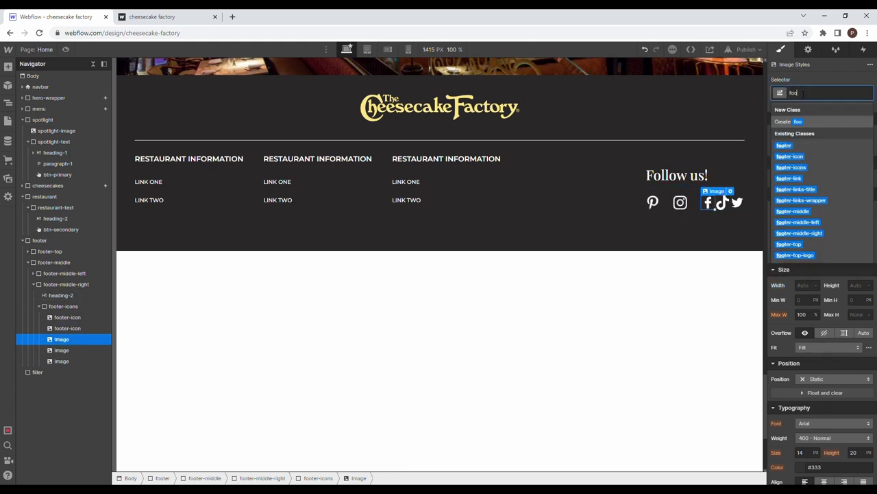
left_click(790, 156)
left_click(721, 202)
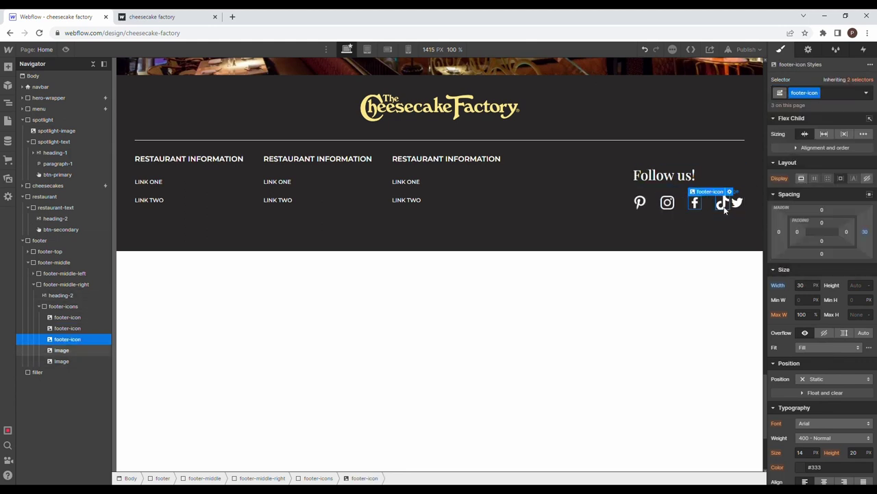
left_click(832, 97)
type("foo")
left_click(790, 156)
left_click(737, 203)
left_click(844, 94)
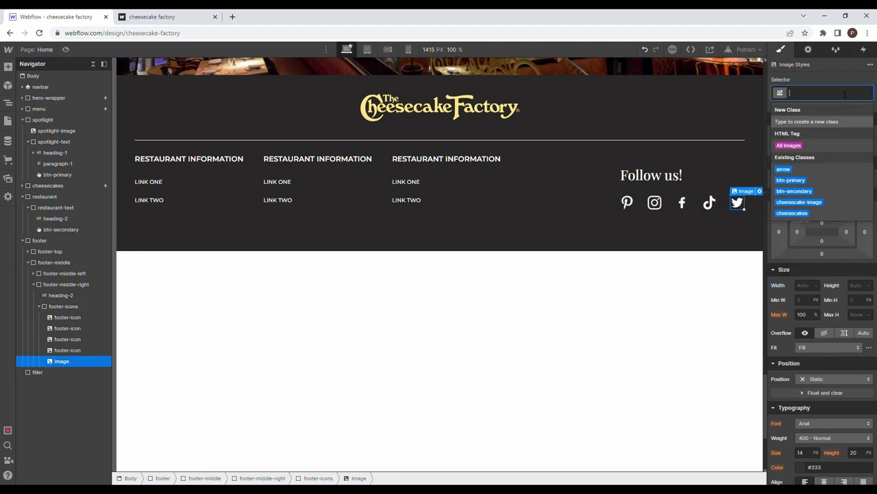
type("foo")
Step: Finish applying footer-icon to the Twitter icon and compare the footer with the live site
left_click(820, 155)
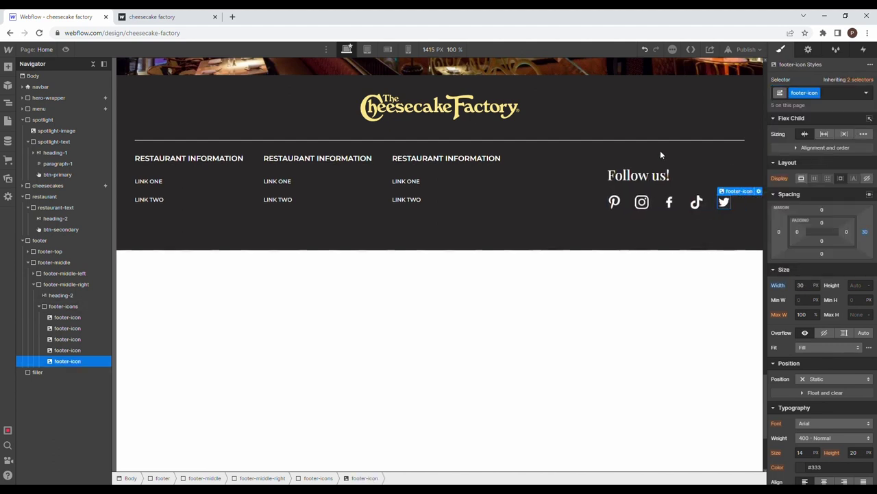
left_click(685, 126)
key("ctrl+Tab")
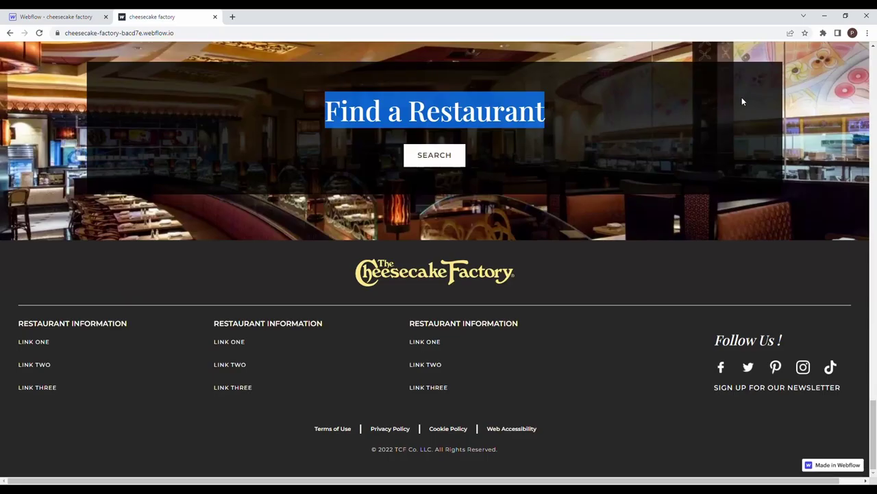
key("ctrl+shift+Tab")
scroll(704, 183, "up", 3)
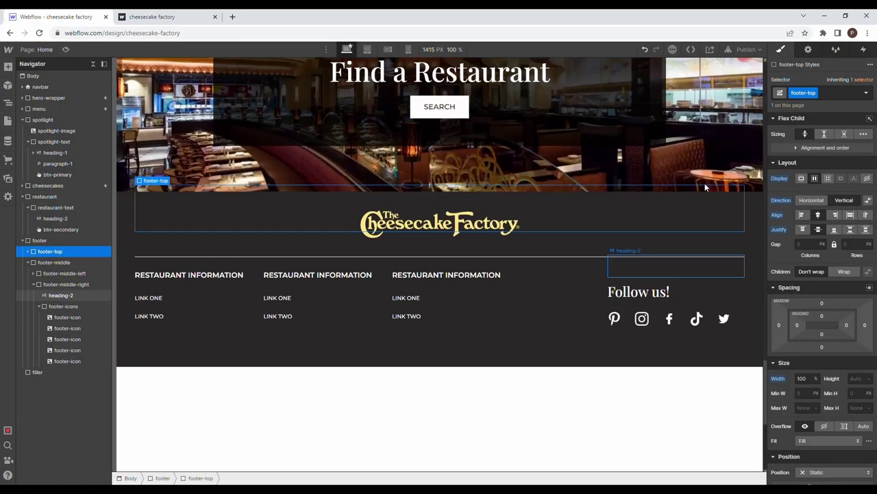
left_click(39, 306)
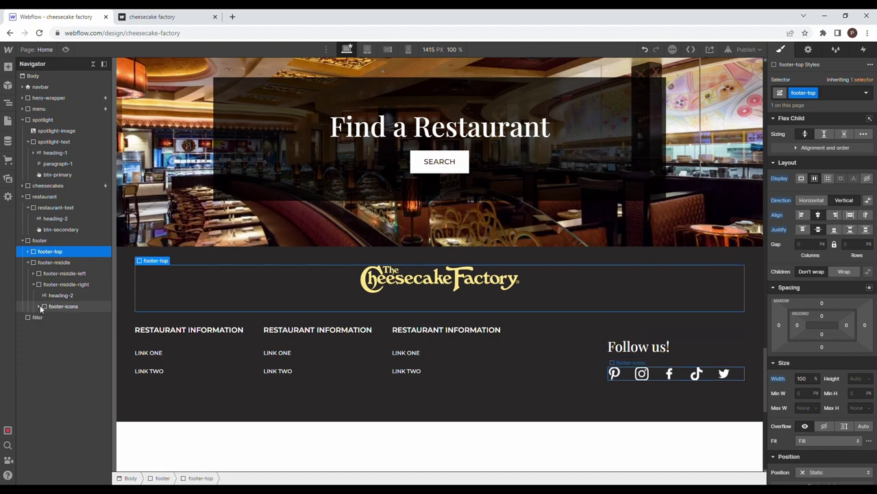
left_click(28, 262)
Step: Add a Div Block at the bottom of the footer with the class footer-bottom
key("a")
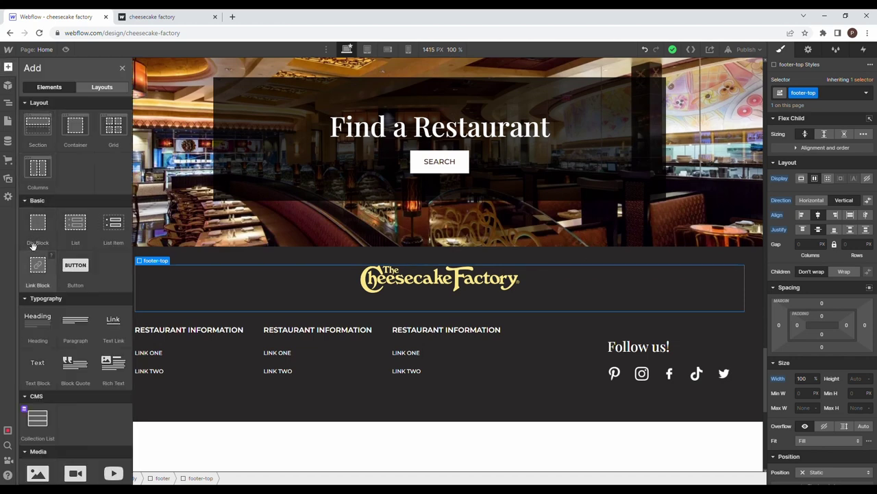
left_click_drag(81, 244, 68, 281)
left_click(821, 94)
type("fo")
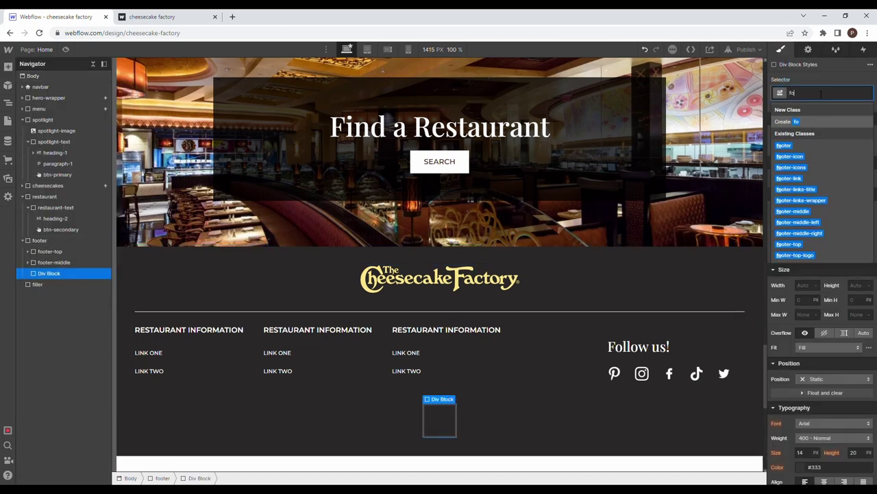
type("oter-bo")
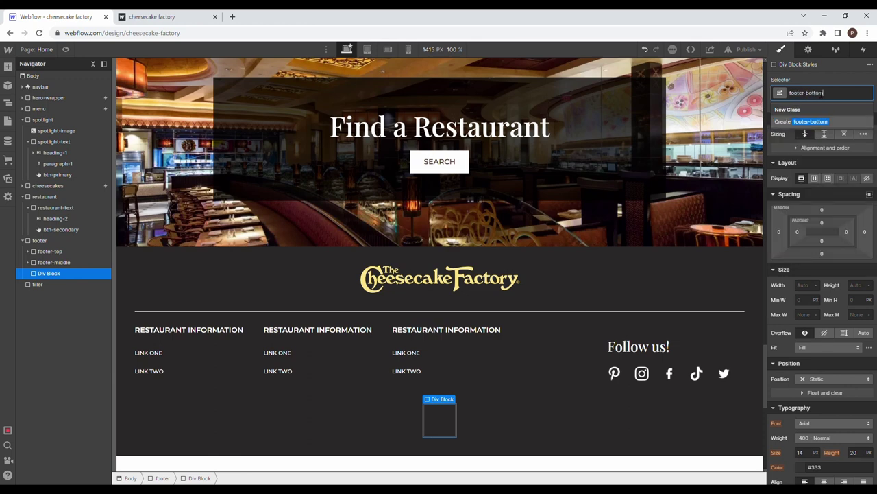
type("ttom")
key("Return")
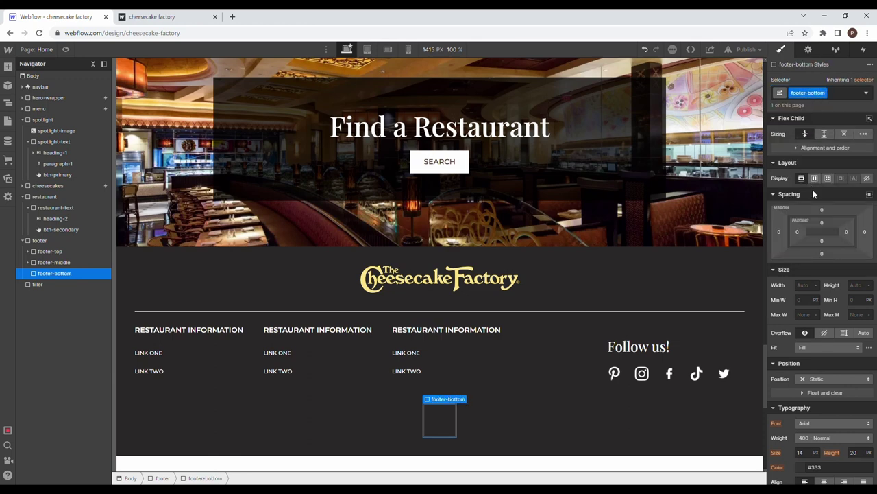
Step: Make footer-bottom a flex layout with 20 px bottom padding and place a Text Link inside it
left_click(814, 178)
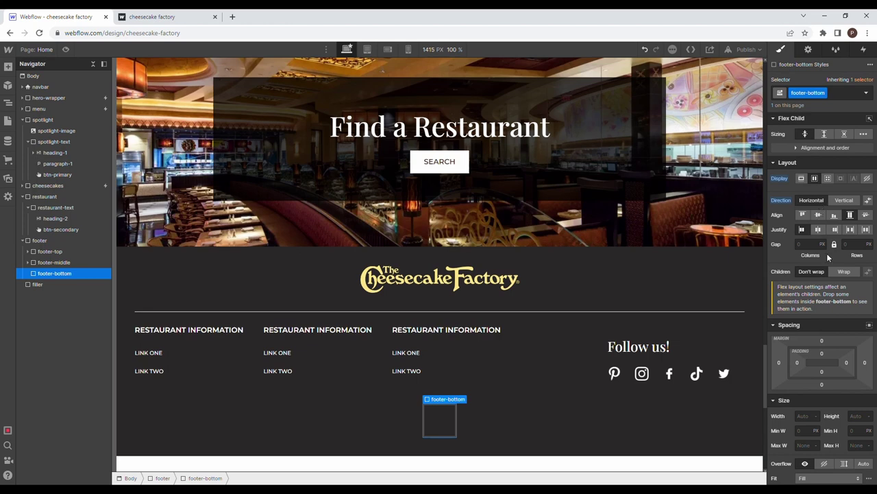
left_click(821, 371)
type("20")
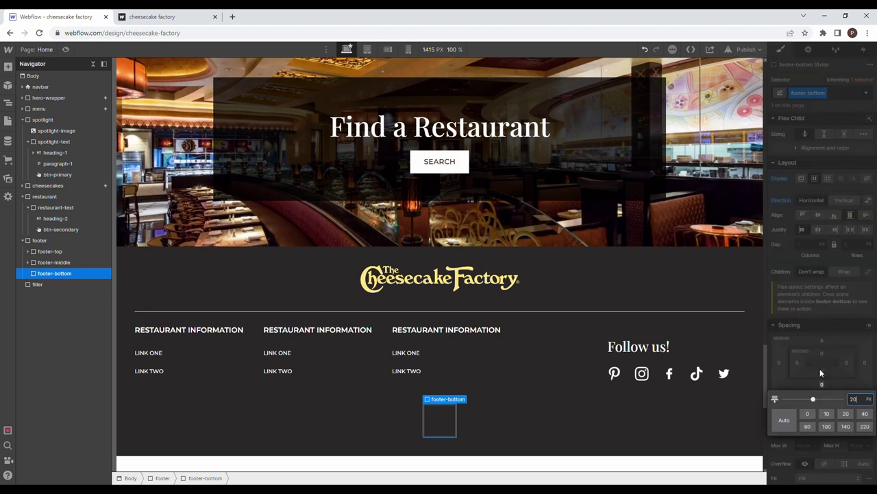
key("Return")
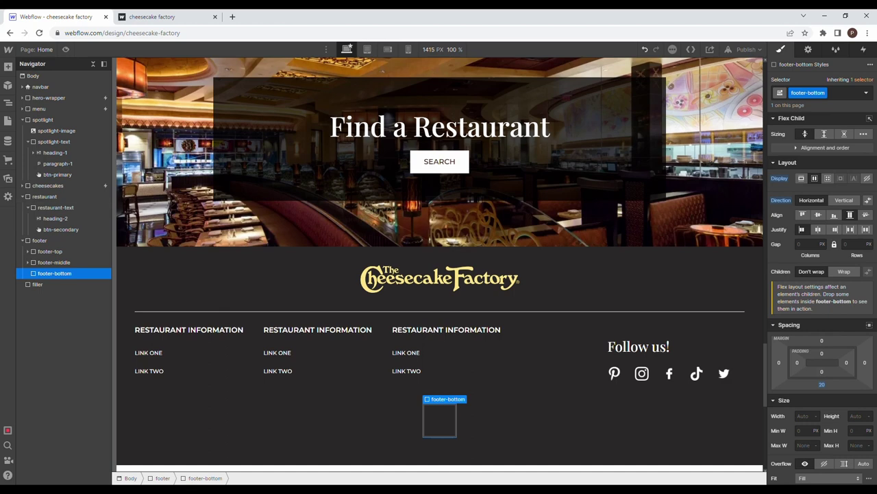
left_click(8, 67)
left_click_drag(113, 322, 69, 284)
Step: Give the link a footer-bottom-link class with no underline and white Montserrat text
left_click(810, 94)
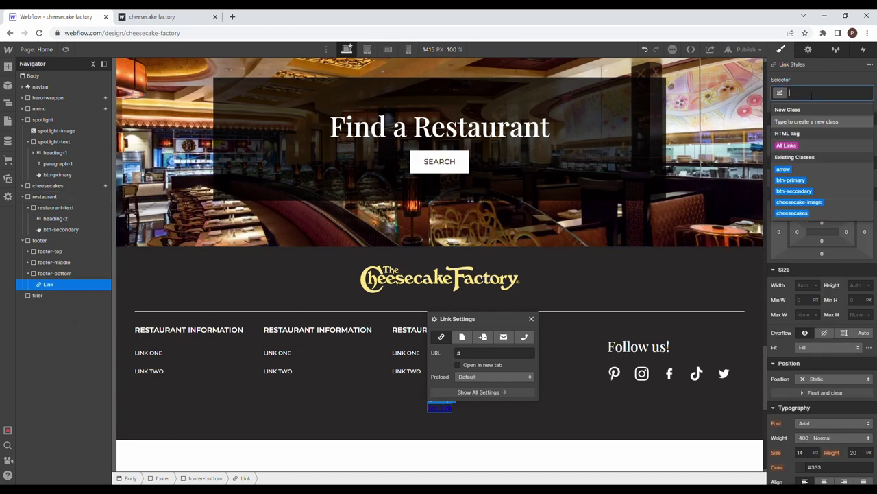
type("footer-bot")
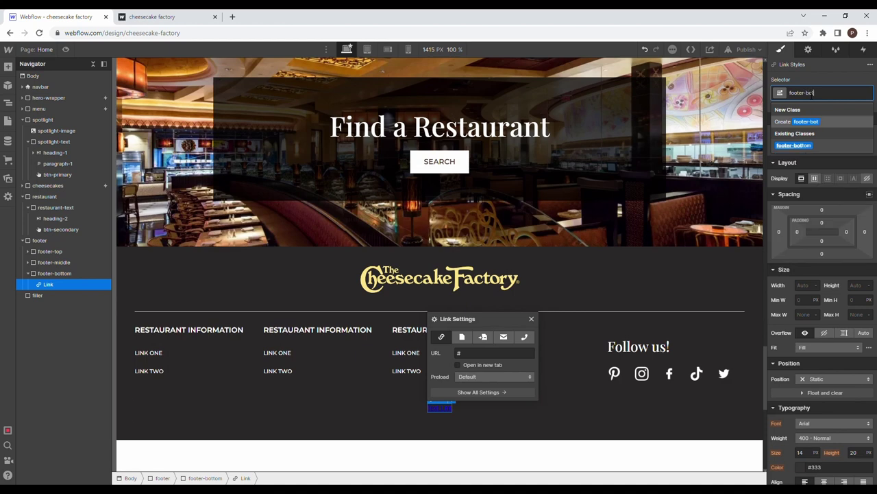
type("tom-link")
key("Return")
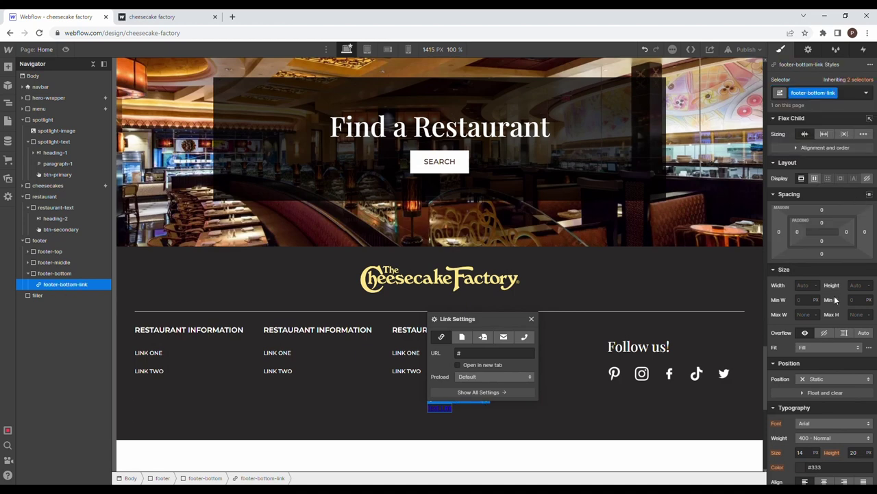
scroll(837, 301, "down", 3)
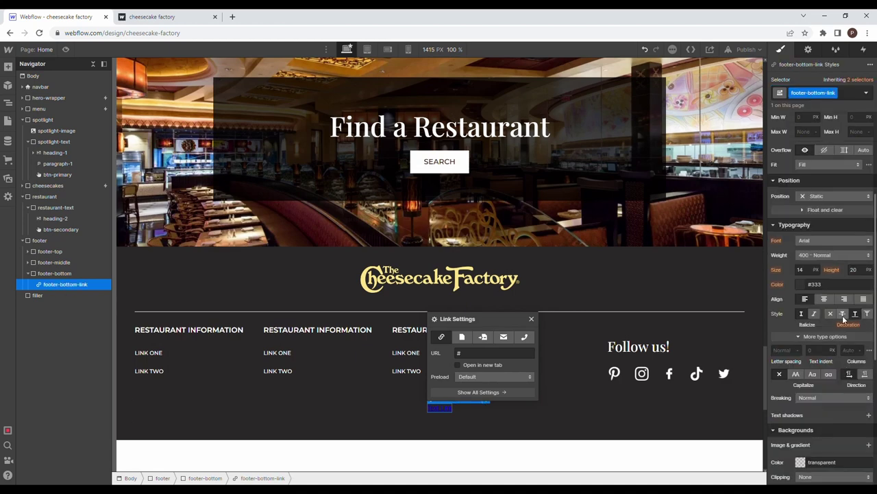
left_click(831, 313)
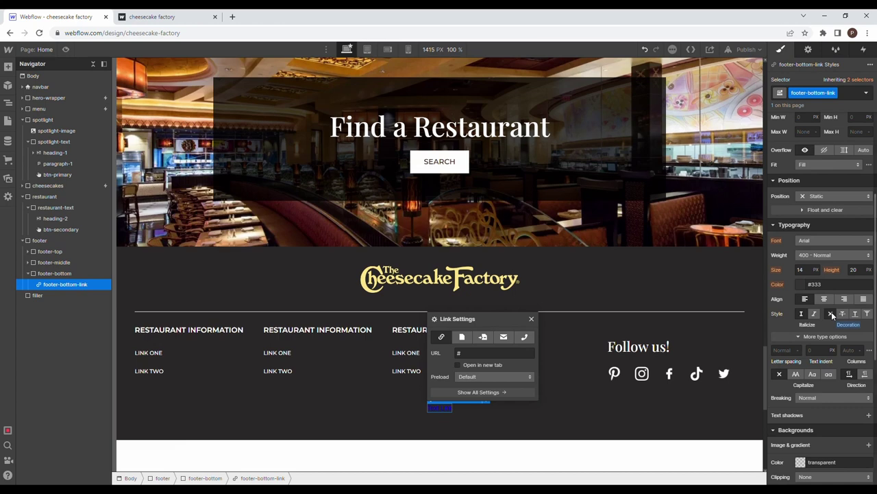
left_click(800, 287)
type("white")
left_click(803, 249)
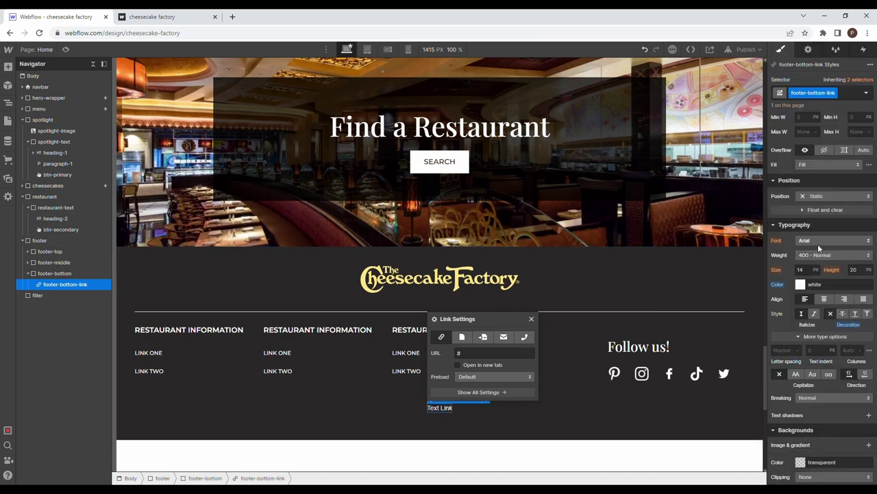
left_click(818, 242)
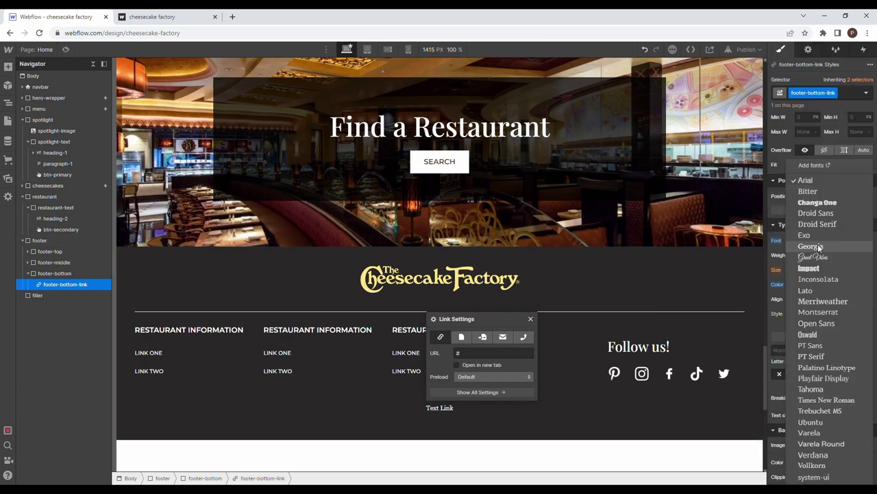
left_click(819, 311)
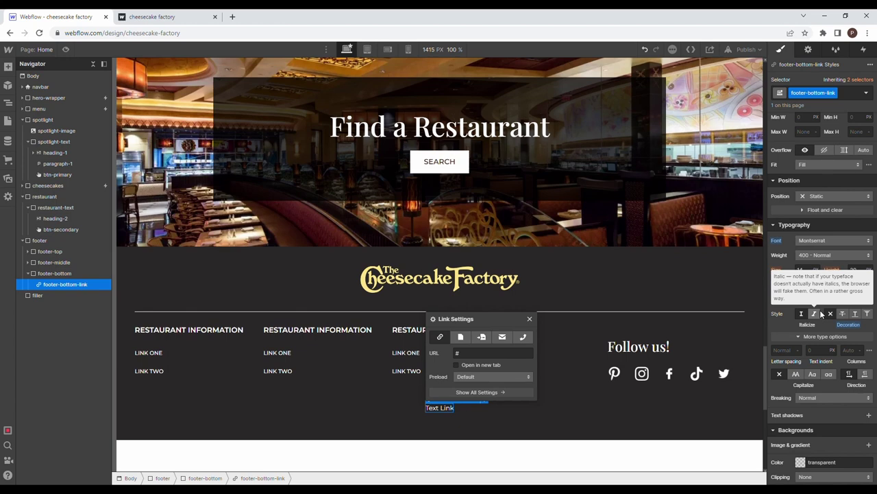
Step: Set the link text to 12 px, semi-bold (600) weight
left_click(801, 272)
type("12")
key("Return")
left_click(823, 255)
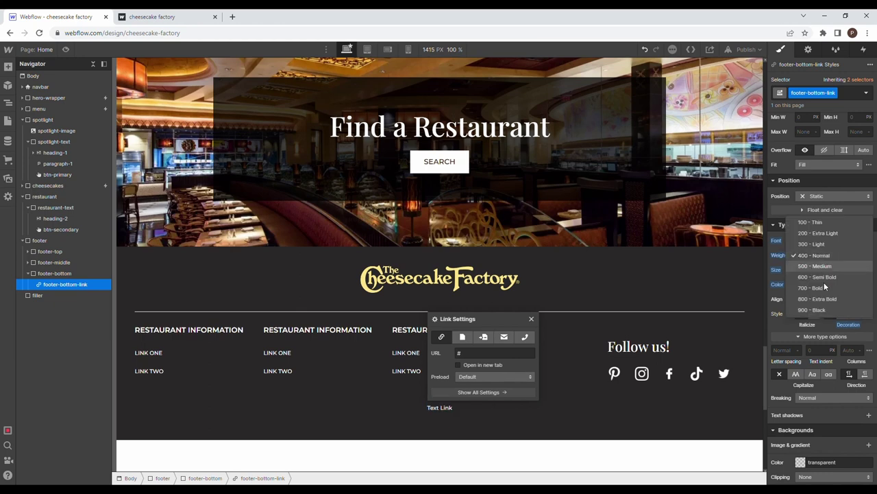
left_click(820, 276)
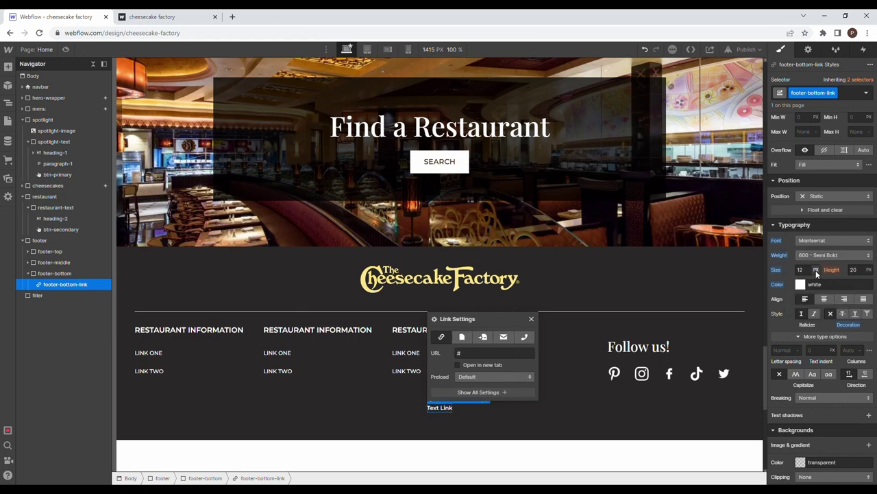
Step: Add a 3 px white right border to the link
scroll(833, 350, "up", 3)
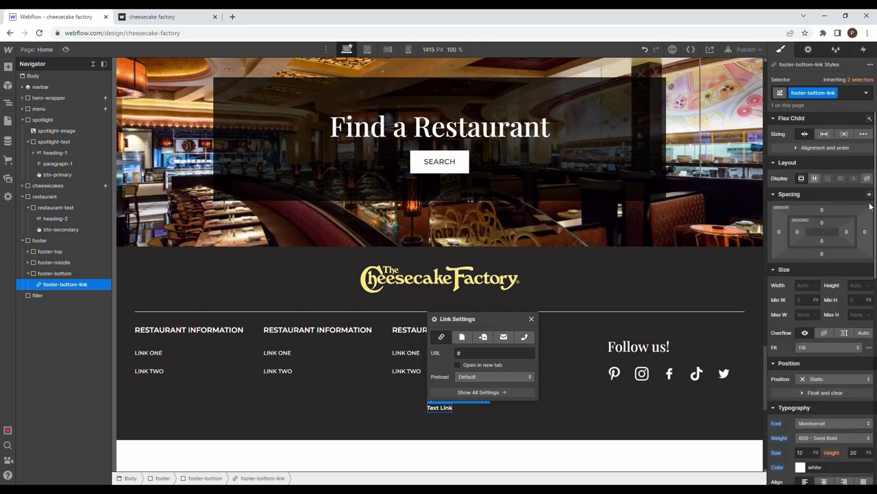
scroll(809, 319, "down", 6)
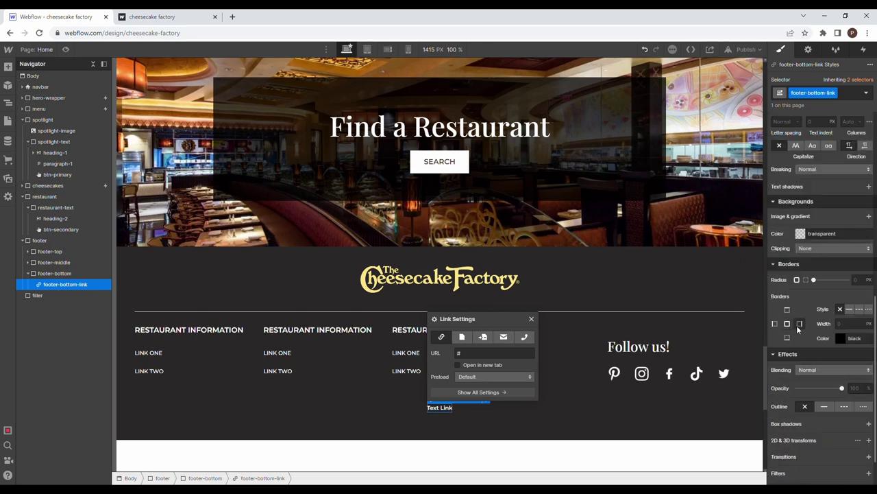
left_click(860, 328)
type("3")
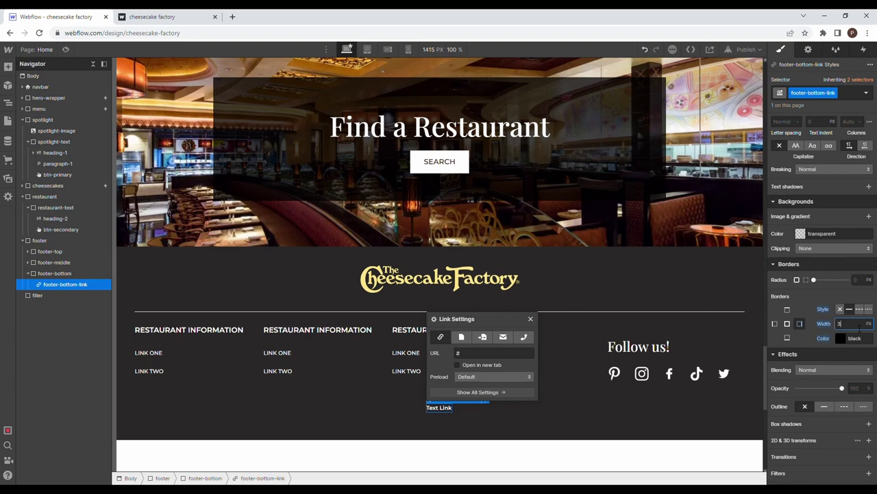
left_click(841, 337)
left_click_drag(816, 246, 715, 141)
Step: Set the link's right padding to 15
scroll(803, 368, "up", 5)
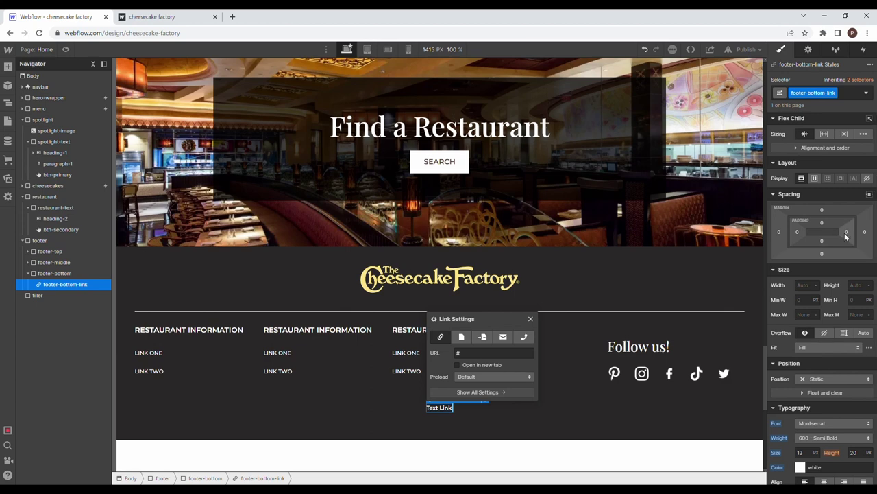
left_click(846, 233)
left_click(837, 261)
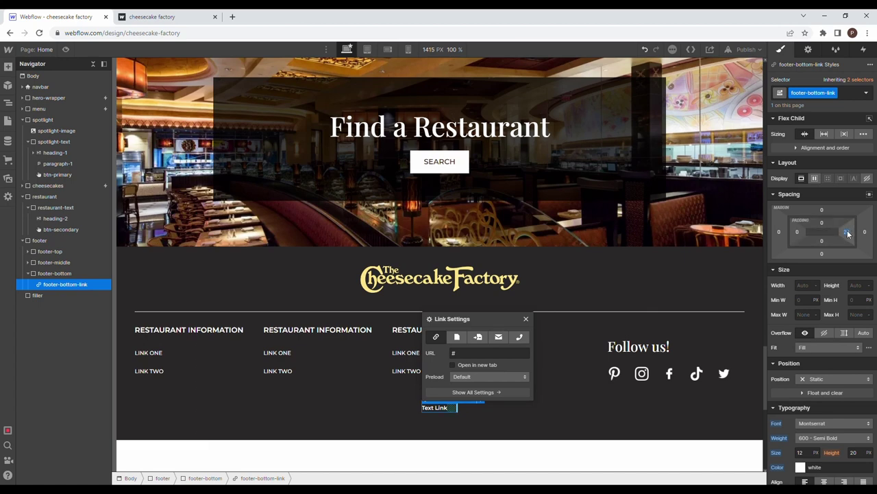
left_click(846, 233)
type("15")
key("Return")
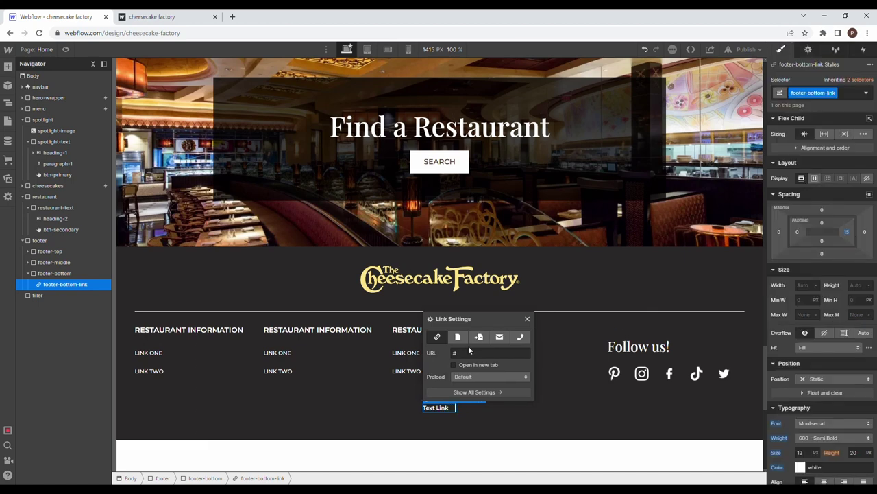
Step: Duplicate the link into four bottom links with left padding 10
key("ctrl+d")
key("ctrl+d")
key("ctrl+d")
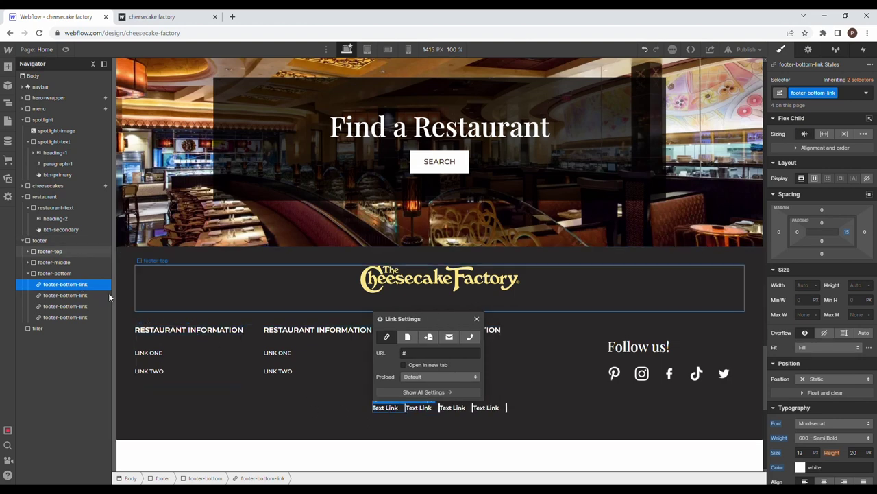
left_click(797, 233)
type("10")
key("Return")
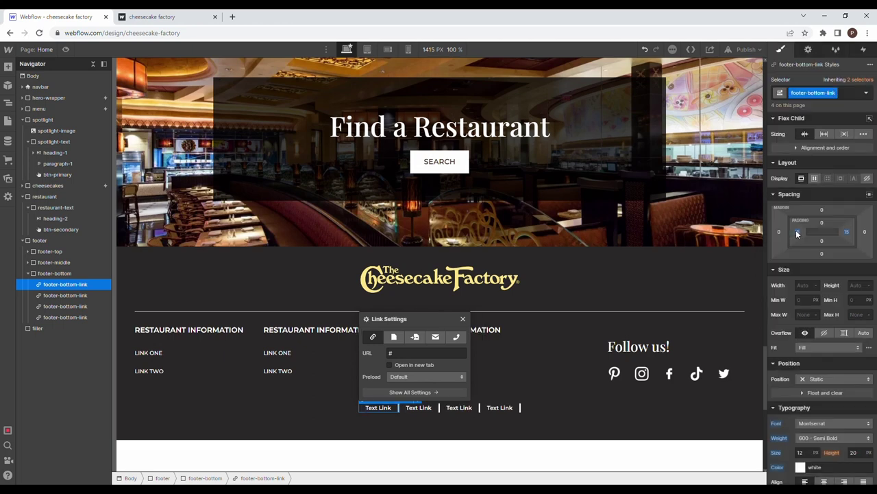
Step: Add a new Paragraph to the footer, placed below the bottom link row
left_click(536, 386)
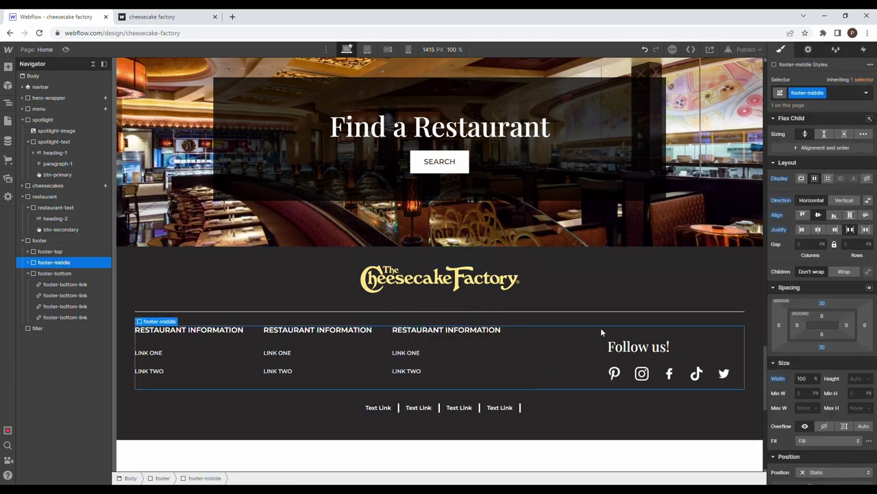
left_click(28, 273)
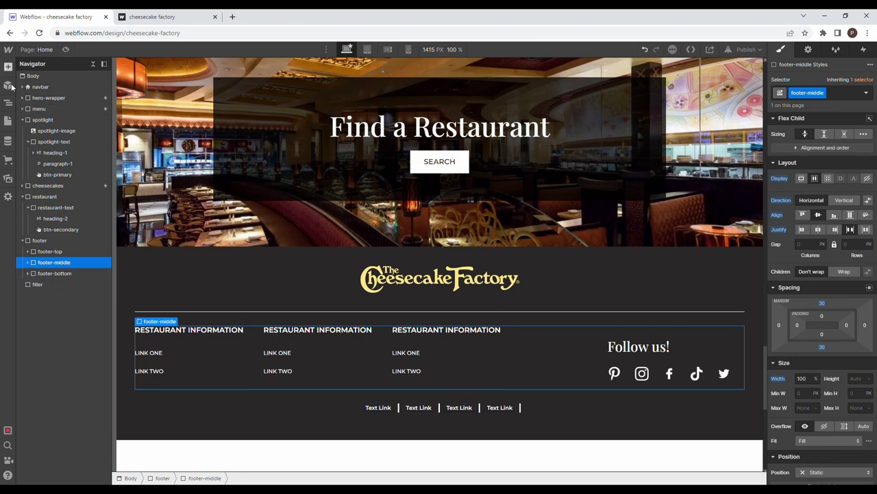
left_click(7, 66)
left_click_drag(74, 326, 68, 270)
left_click(61, 283)
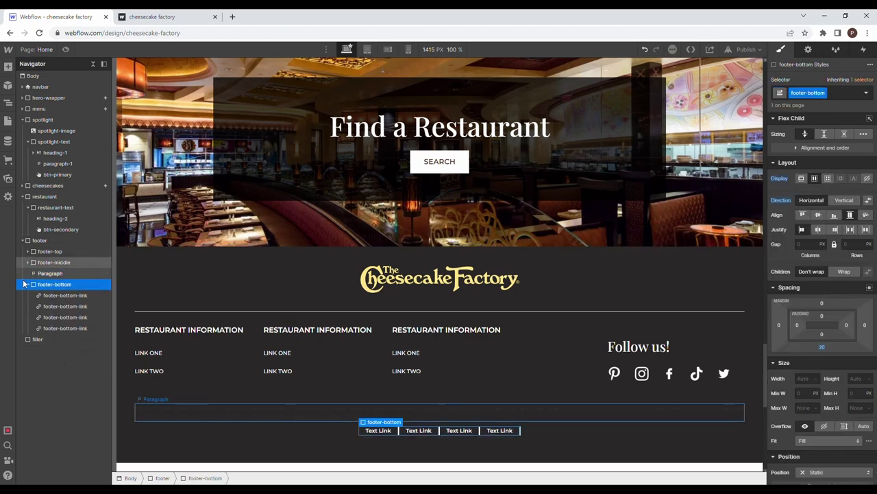
left_click_drag(49, 273, 57, 295)
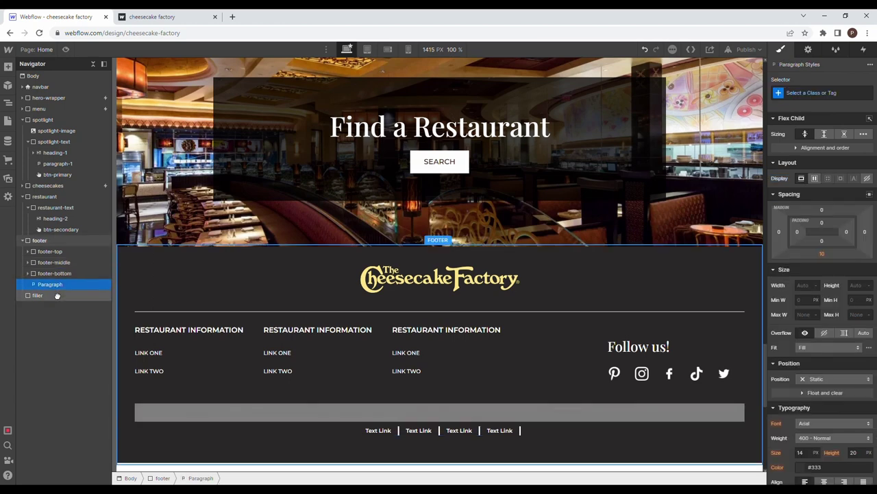
Step: Give the paragraph the footer-copyright class and paste in the reference site's copyright text
left_click(823, 93)
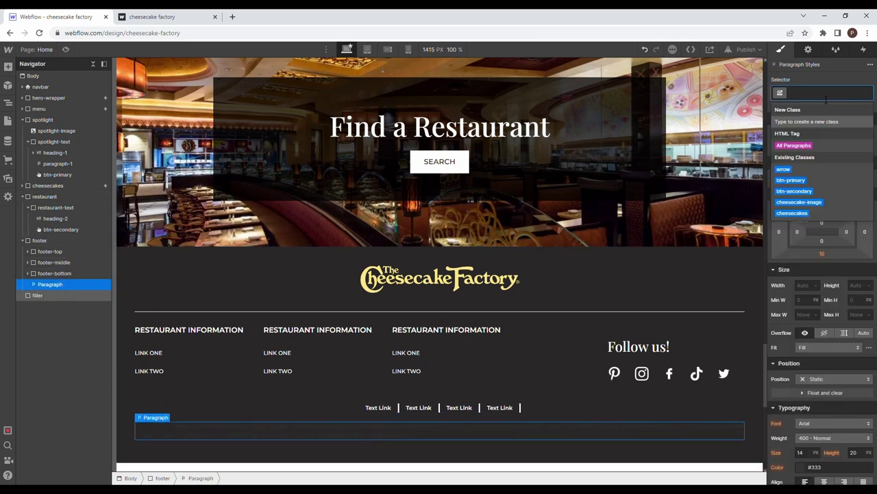
type("footer-copyright")
key("Return")
key("ctrl+Tab")
left_click_drag(497, 449, 371, 451)
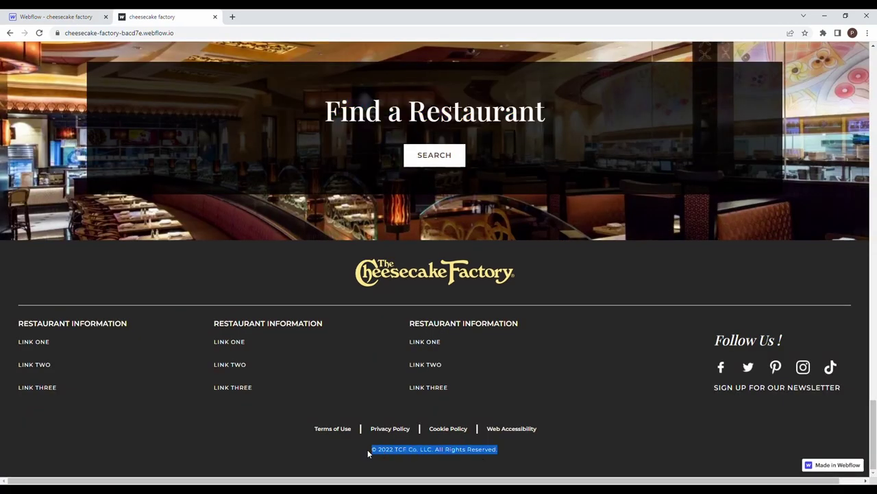
key("ctrl+shift+Tab")
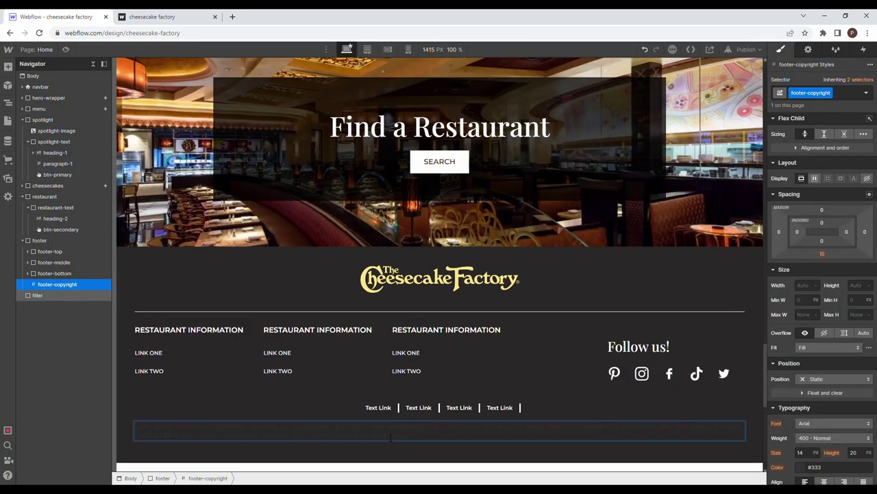
key("ctrl+v")
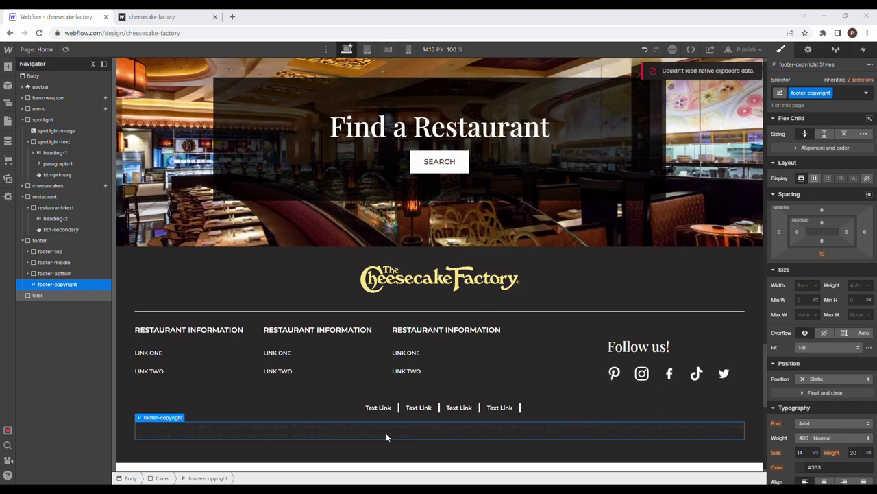
double_click(434, 427)
key("ctrl+a")
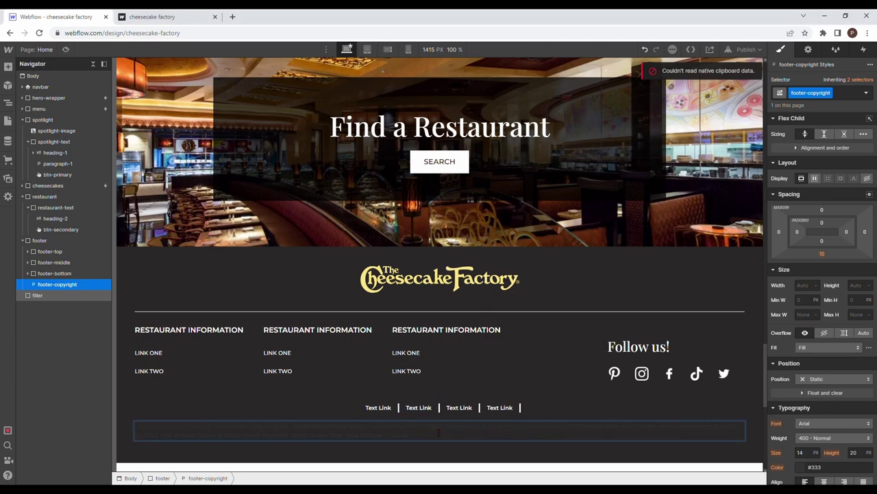
key("BackSpace")
left_click(494, 425)
Step: Style the copyright text as white Montserrat in light (300) weight
scroll(808, 360, "down", 3)
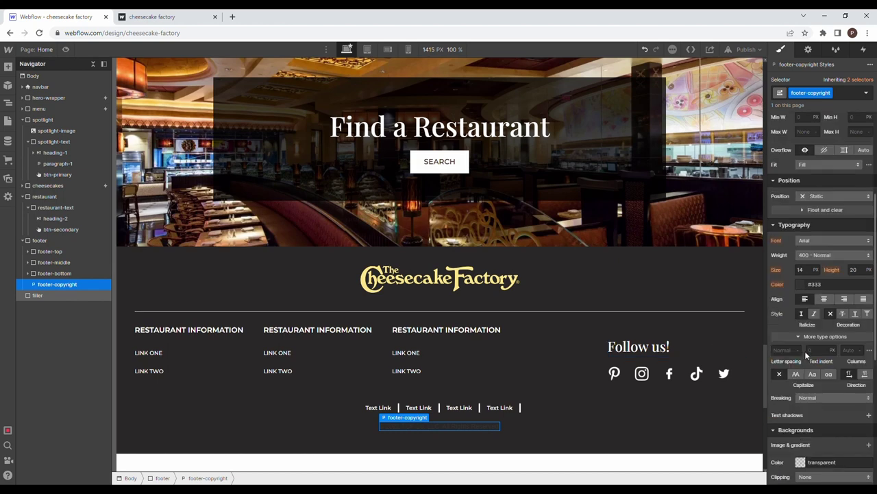
left_click(812, 241)
left_click(809, 312)
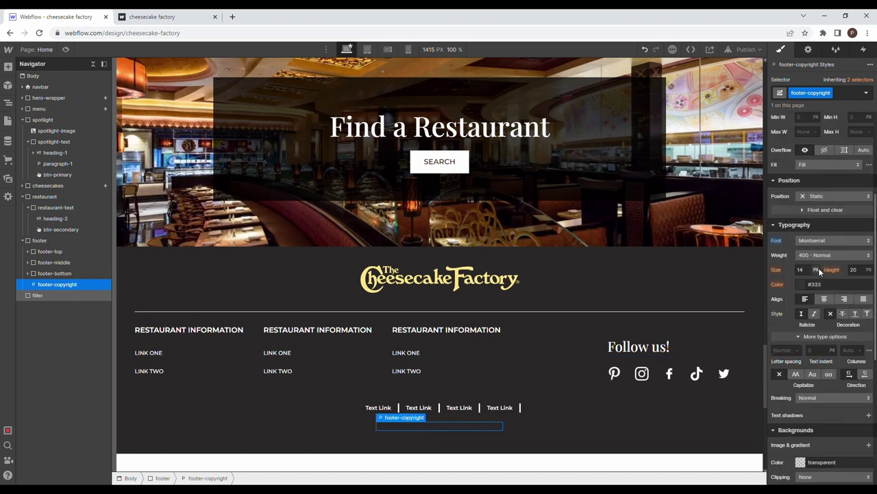
left_click(820, 255)
left_click(815, 239)
left_click(801, 284)
left_click_drag(775, 302, 688, 260)
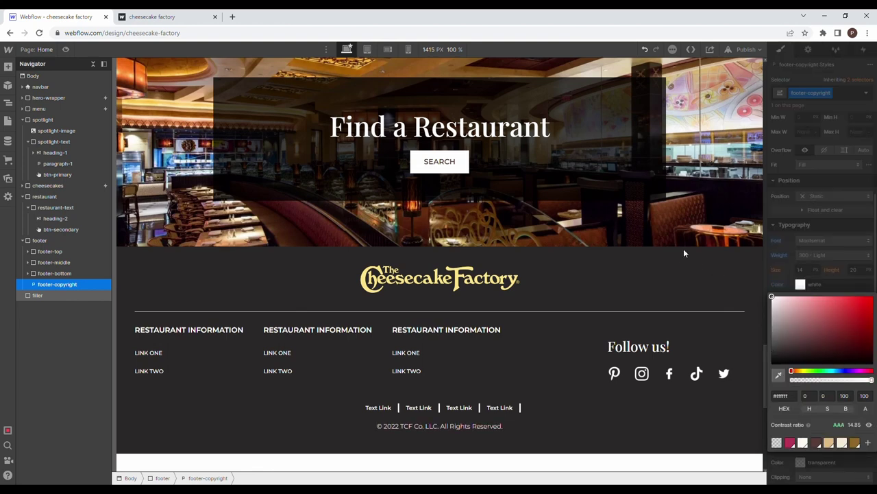
left_click(801, 269)
Step: Set the copyright text size to 12 px
left_click(800, 270)
type("21")
key("Return")
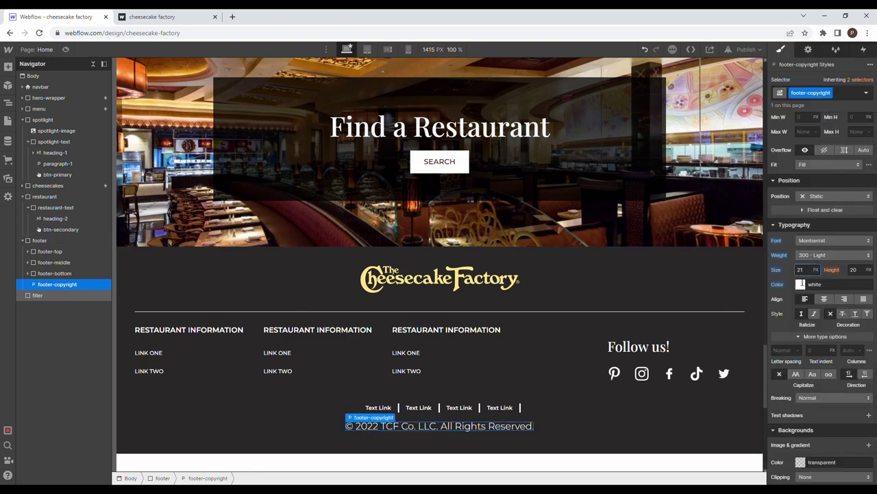
key("Return")
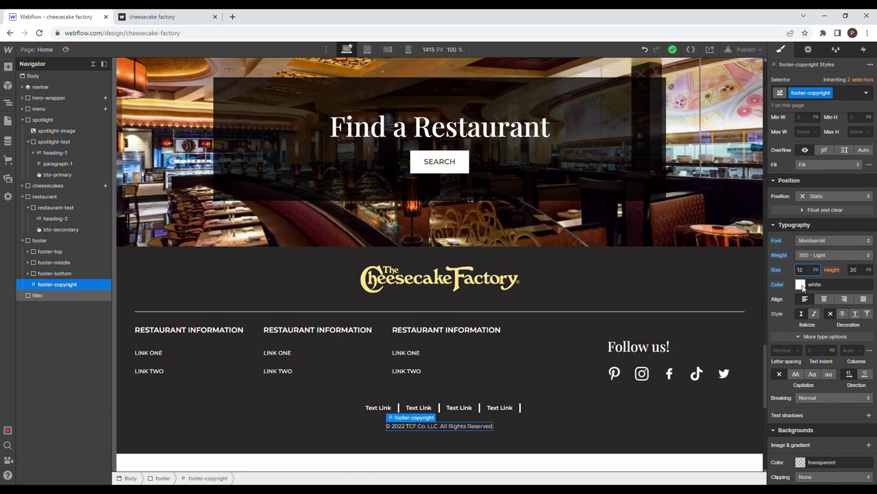
left_click(553, 335)
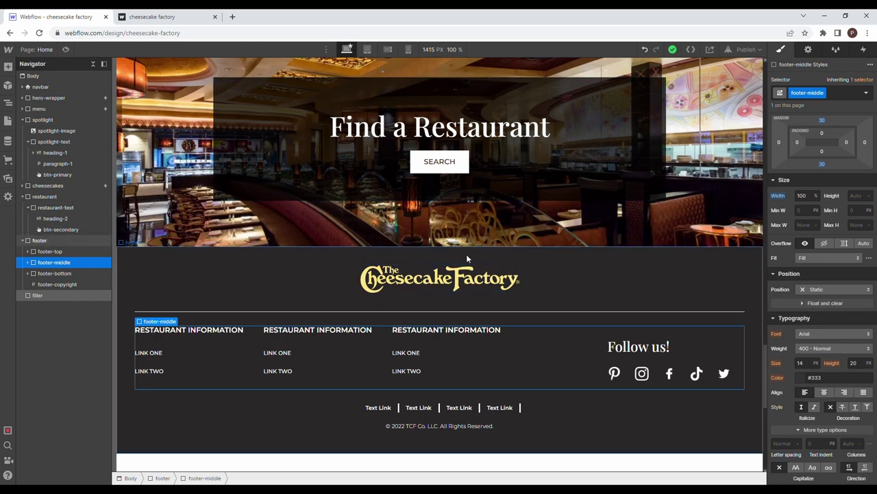
scroll(466, 254, "up", 10)
scroll(142, 66, "down", 10)
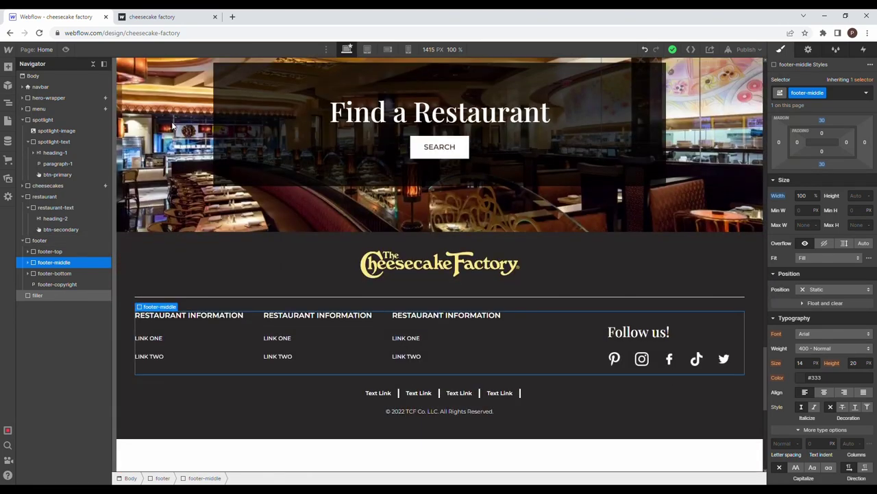